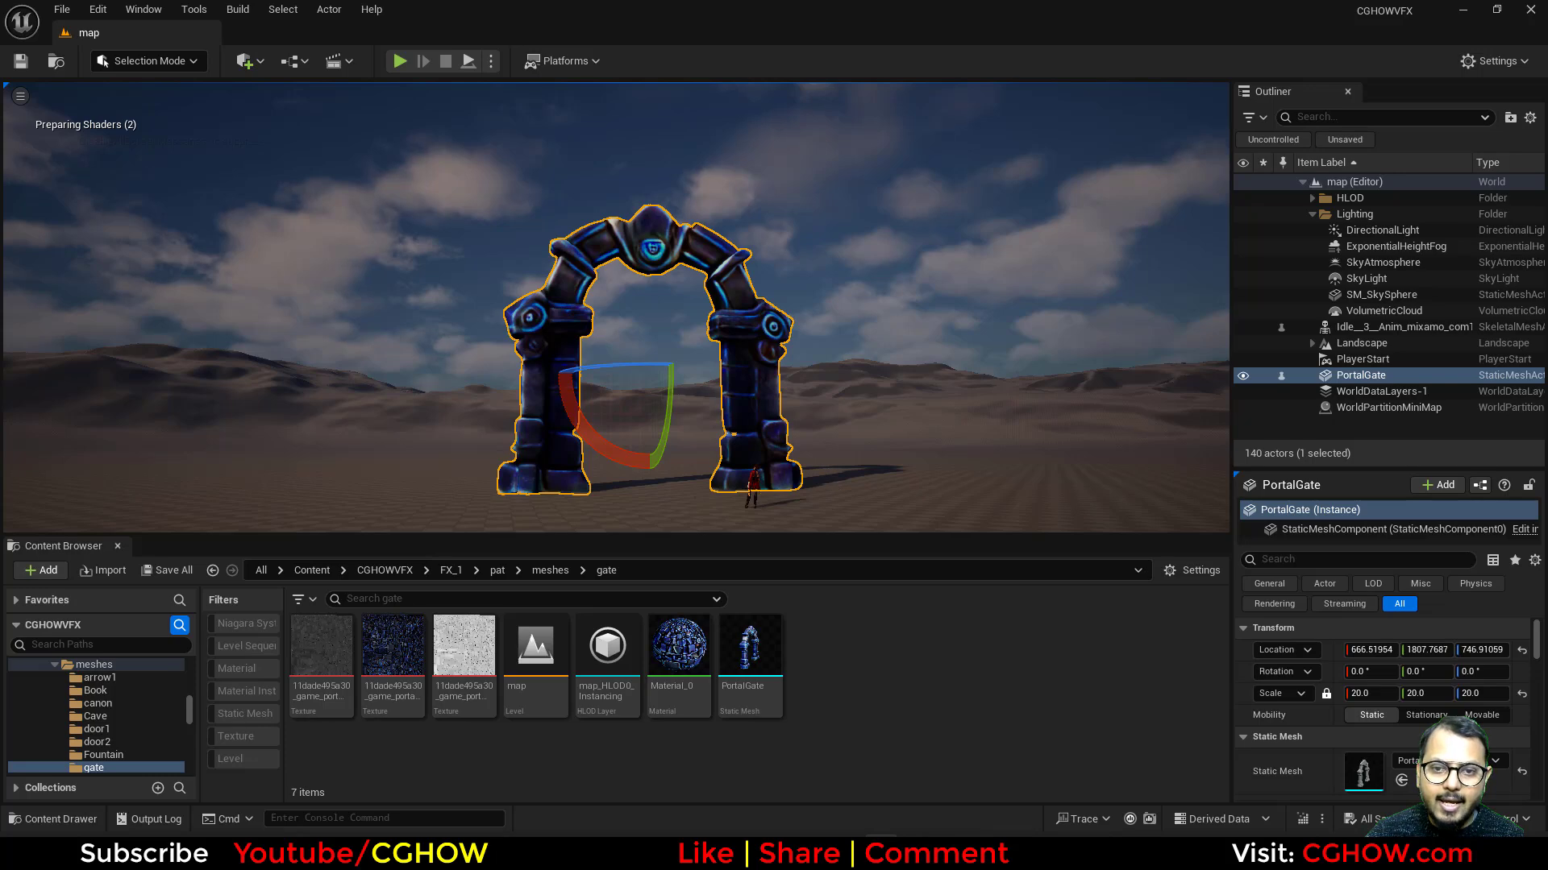
Place a second PortalGate mesh on the ground beside the large gate at scale 1.0, and delete it again.
click(752, 487)
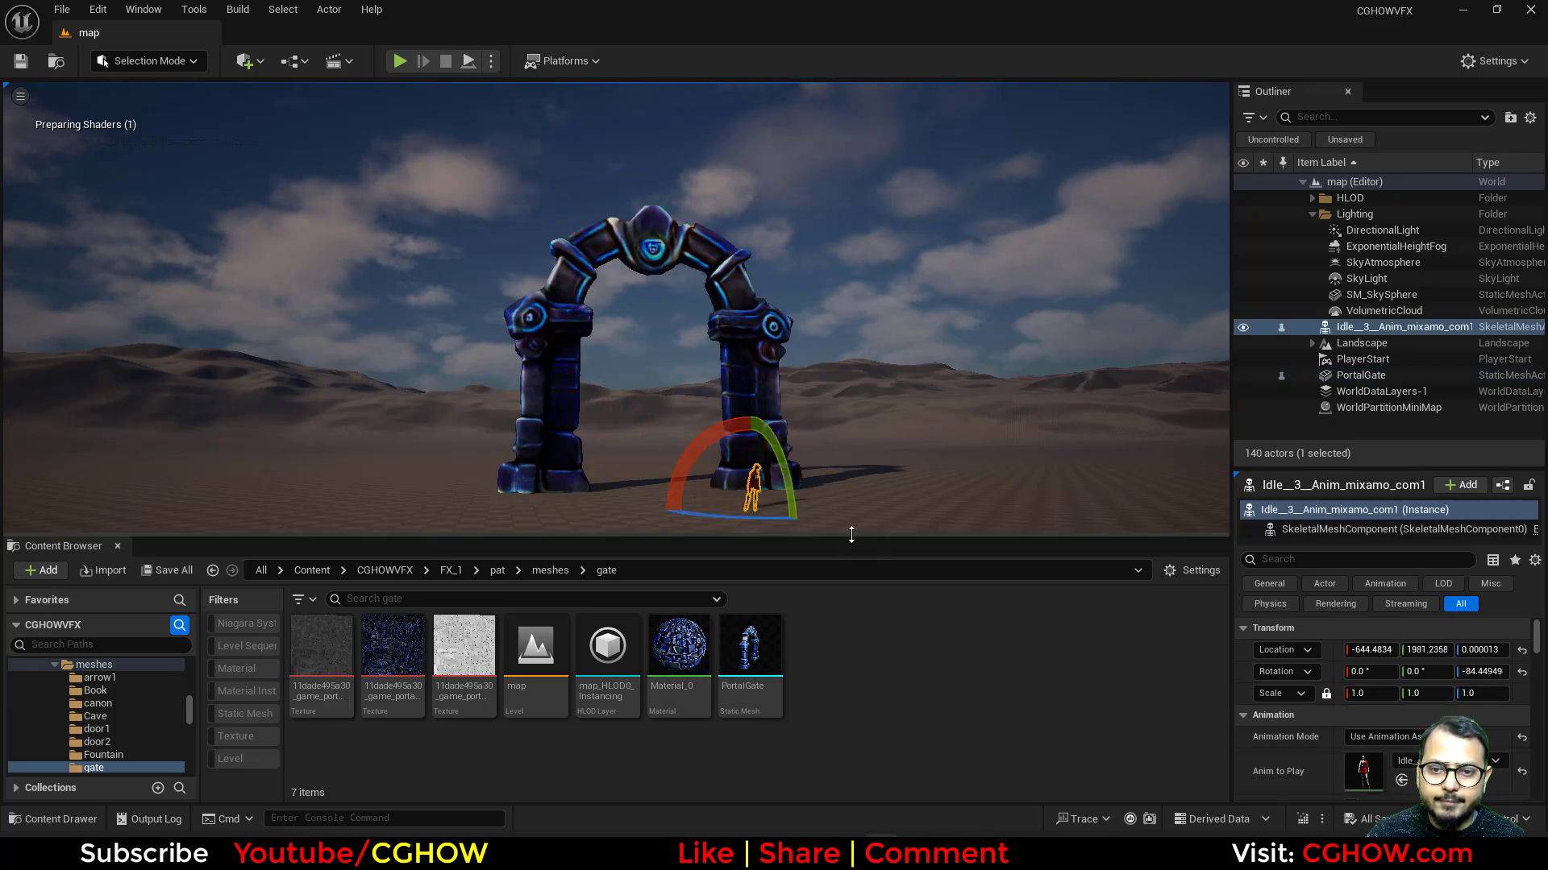
drag(855, 535, 860, 622)
click(780, 515)
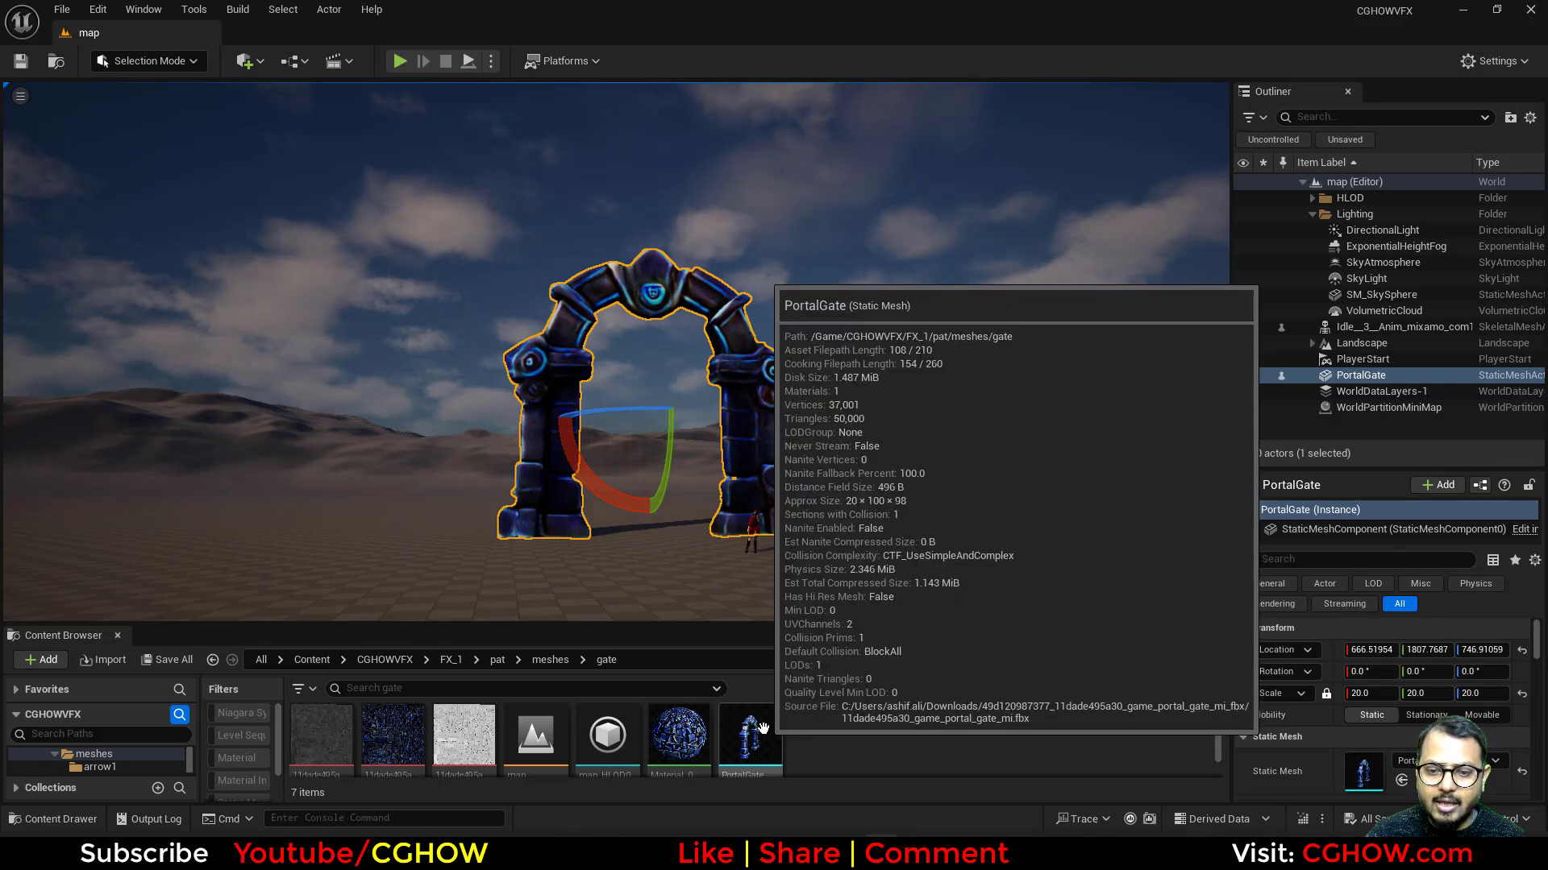
click(761, 730)
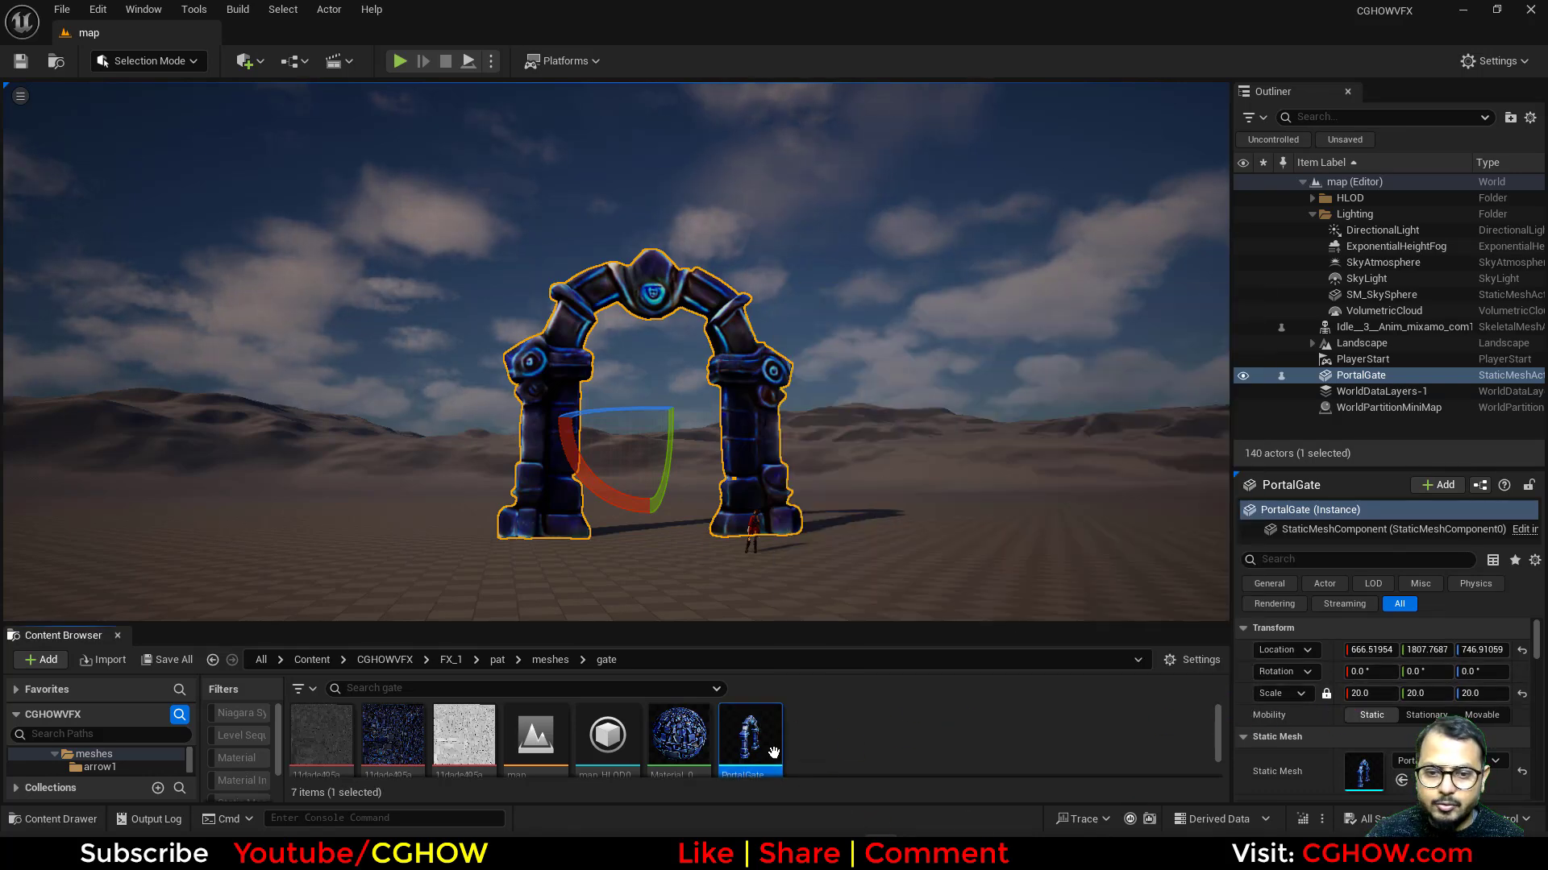
drag(772, 752, 867, 582)
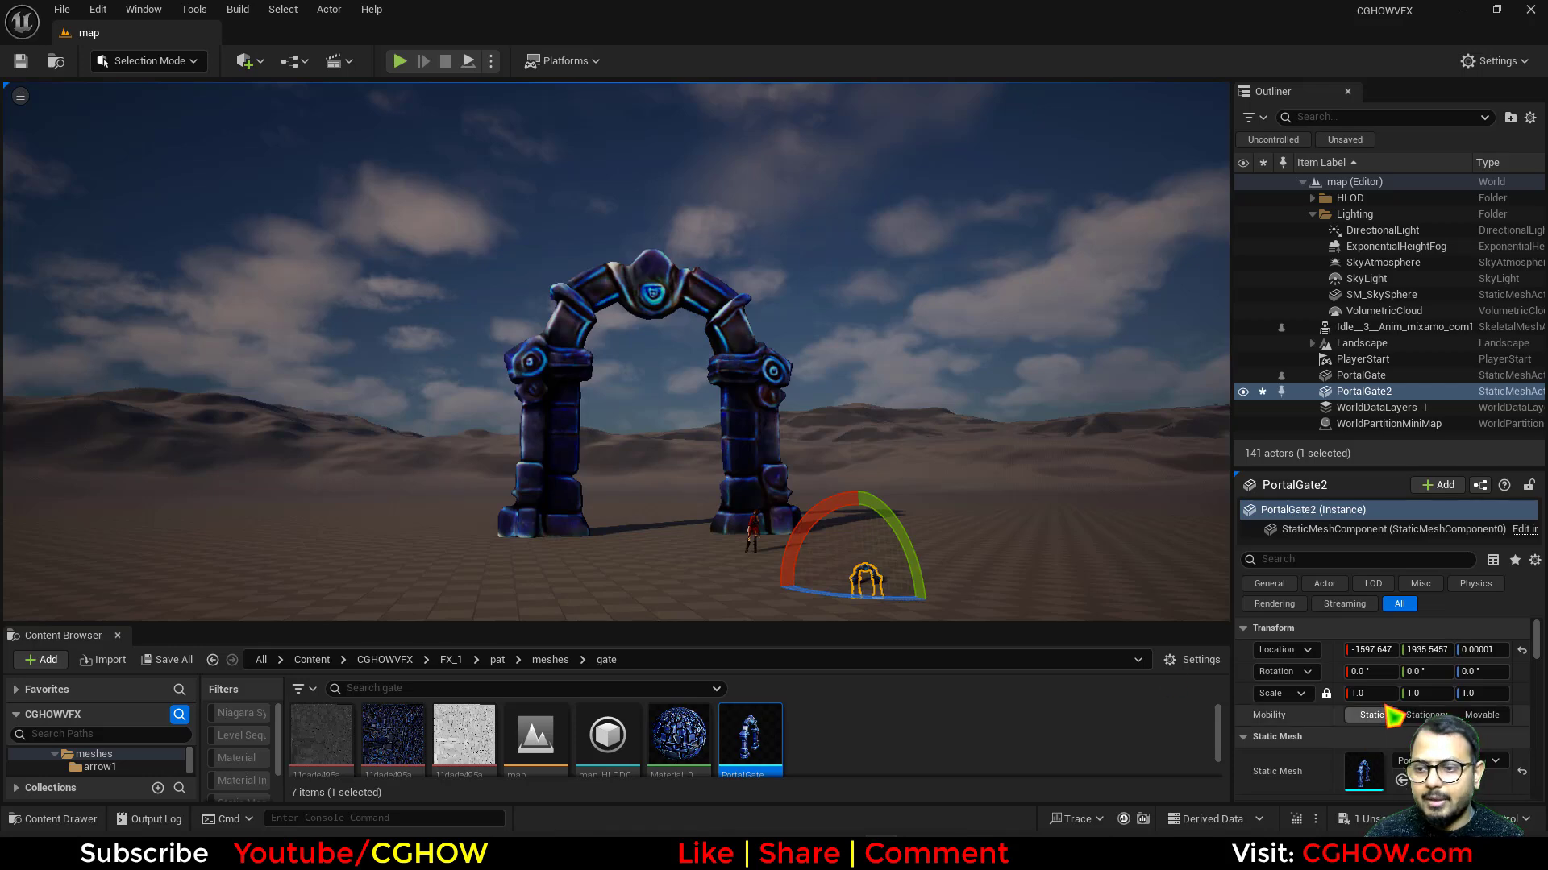
key(Delete)
click(748, 439)
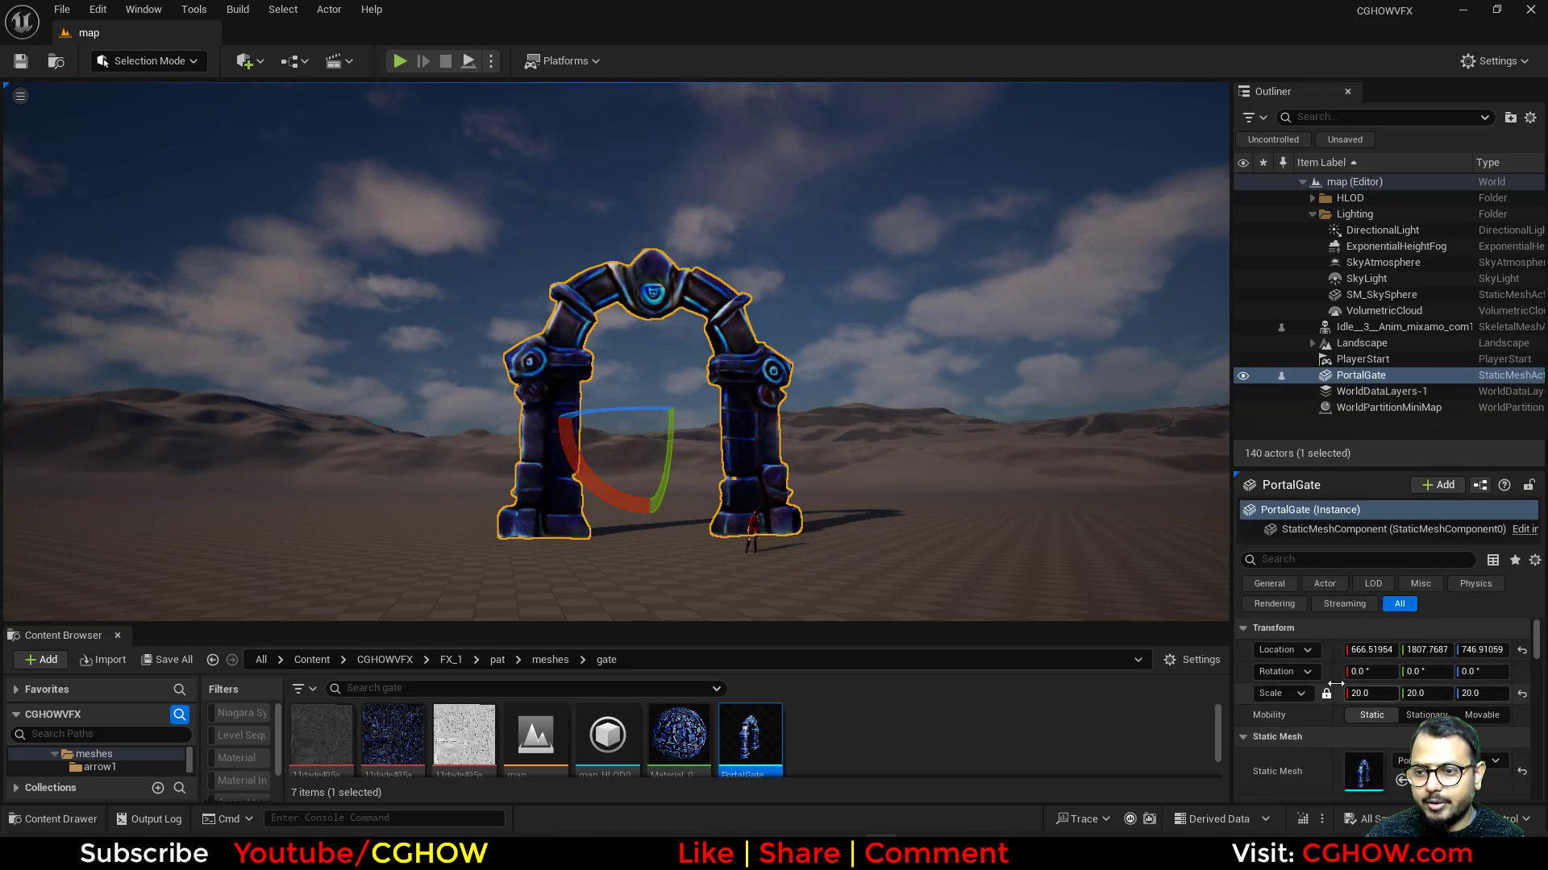
mouse_move(929, 413)
right_down()
mouse_move(927, 452)
mouse_move(929, 430)
right_up()
key(w)
key(s)
key(s)
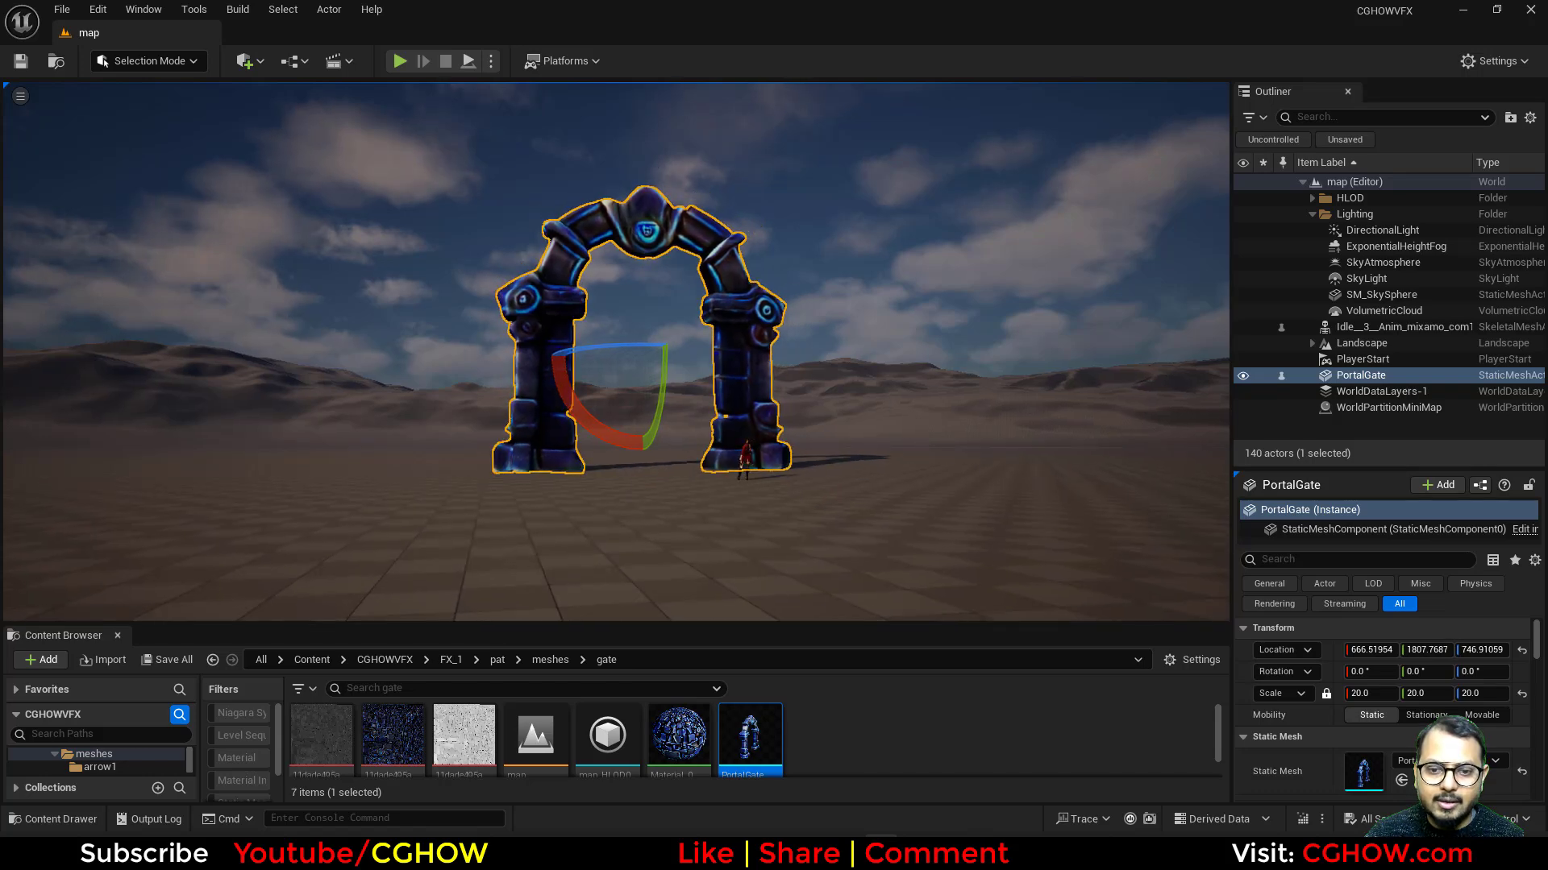
Export the PortalGate static mesh to the Desktop as an FBX file named PortalGate, with FBX 2013 compatibility.
drag(794, 624, 790, 522)
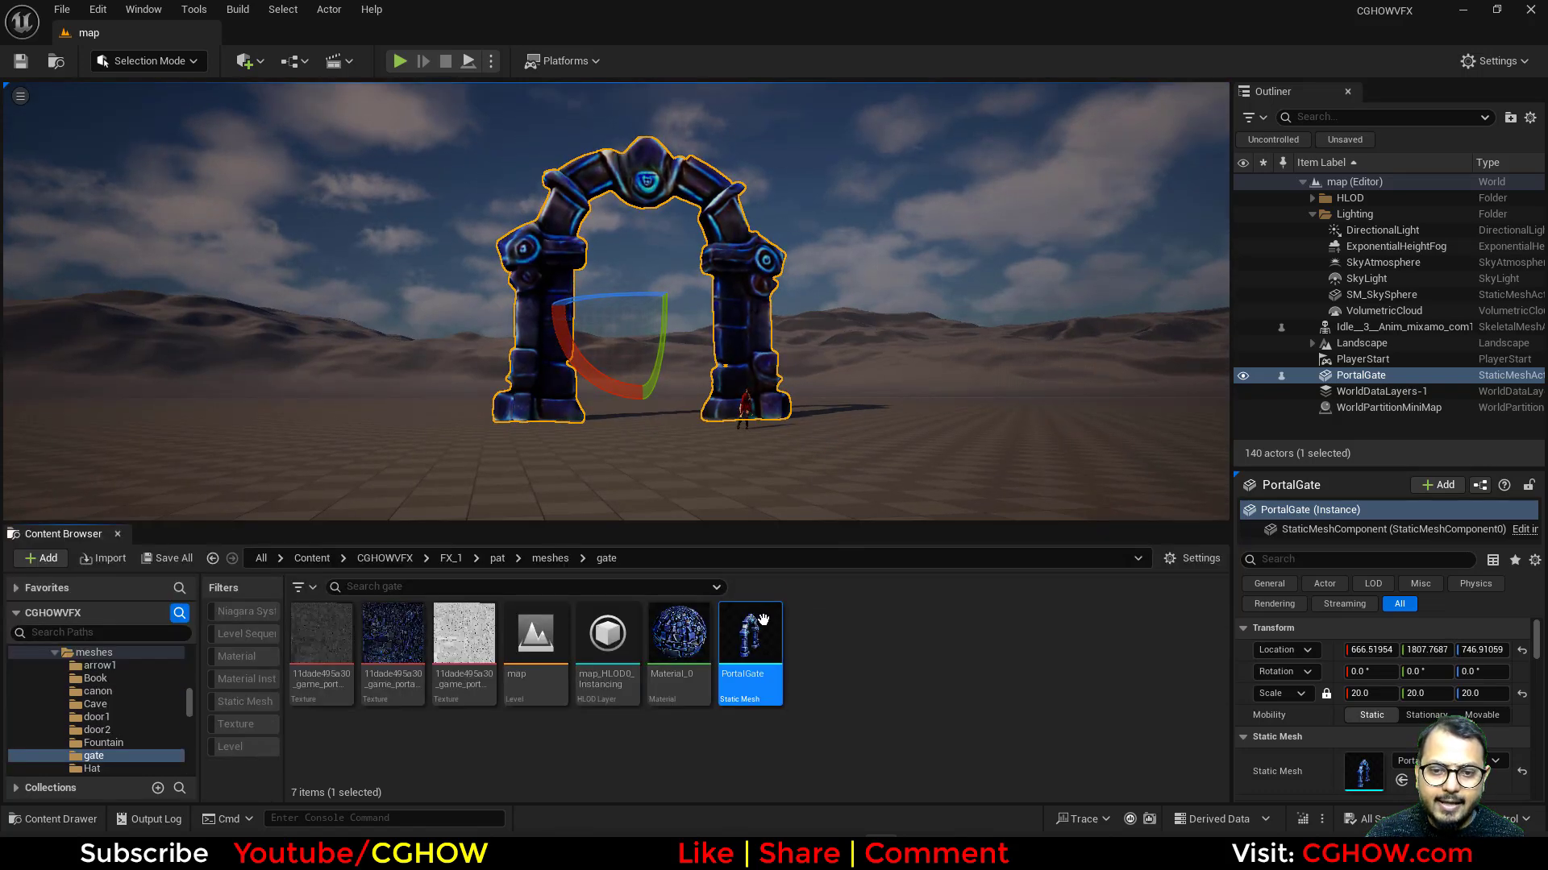
right_click(754, 625)
mouse_move(960, 541)
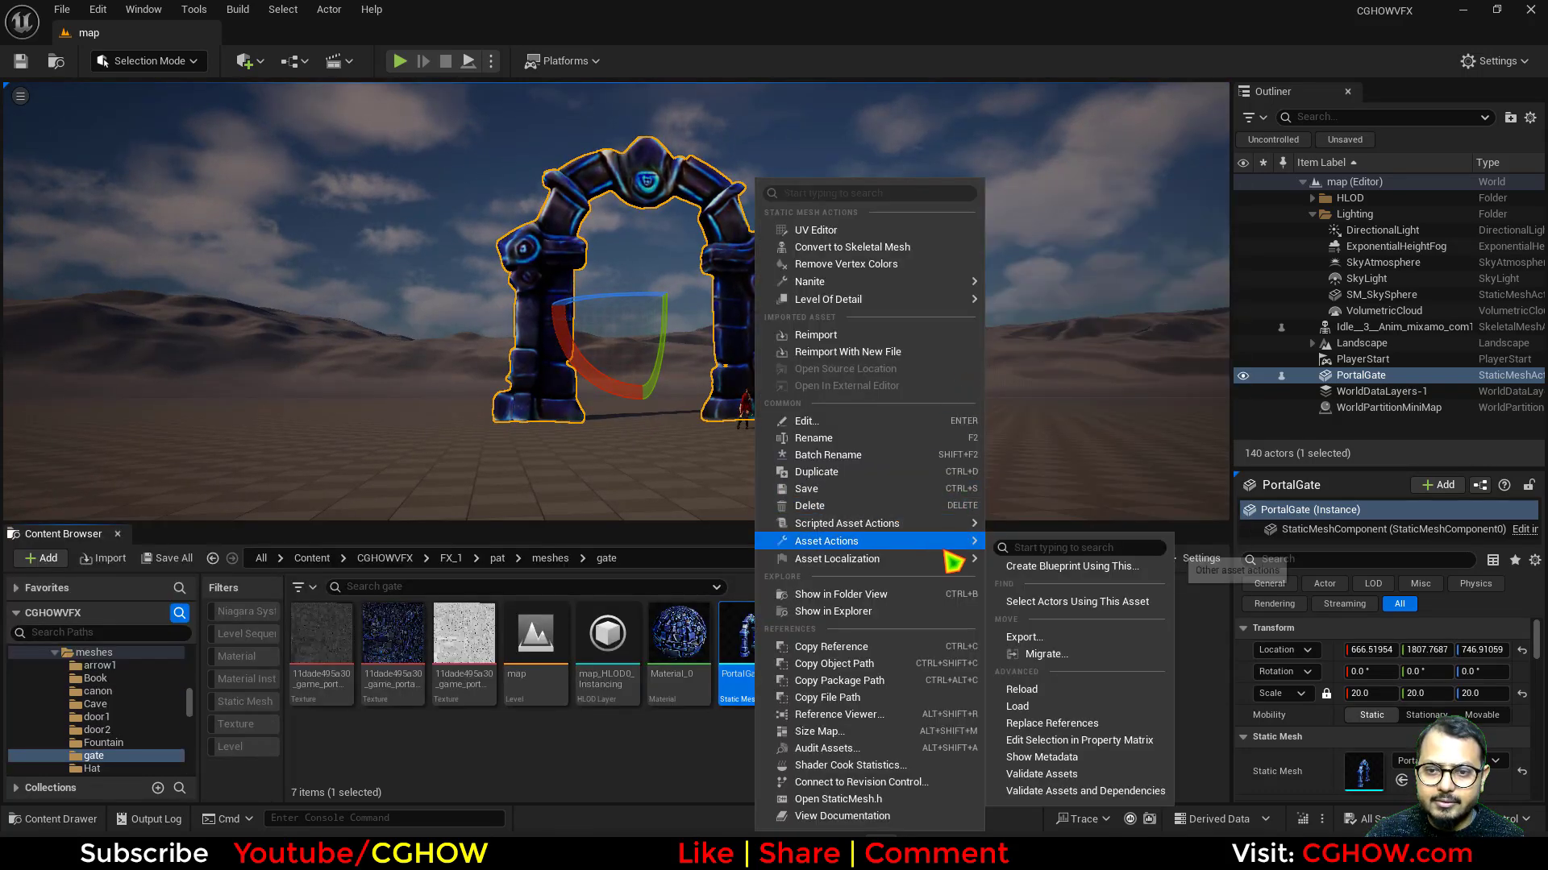
click(1071, 638)
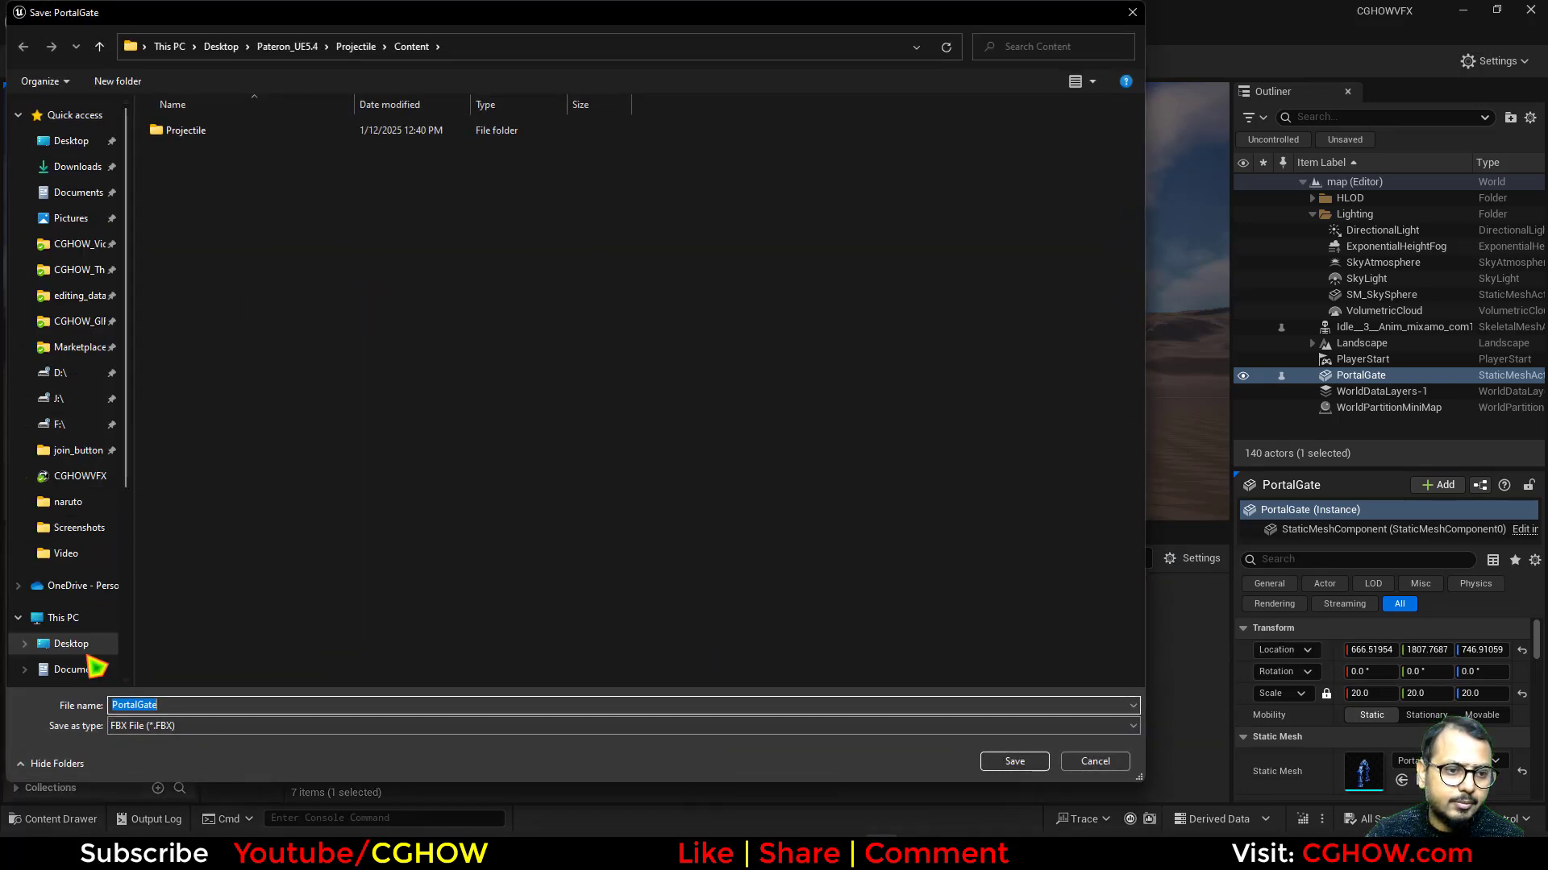
click(71, 643)
click(1014, 761)
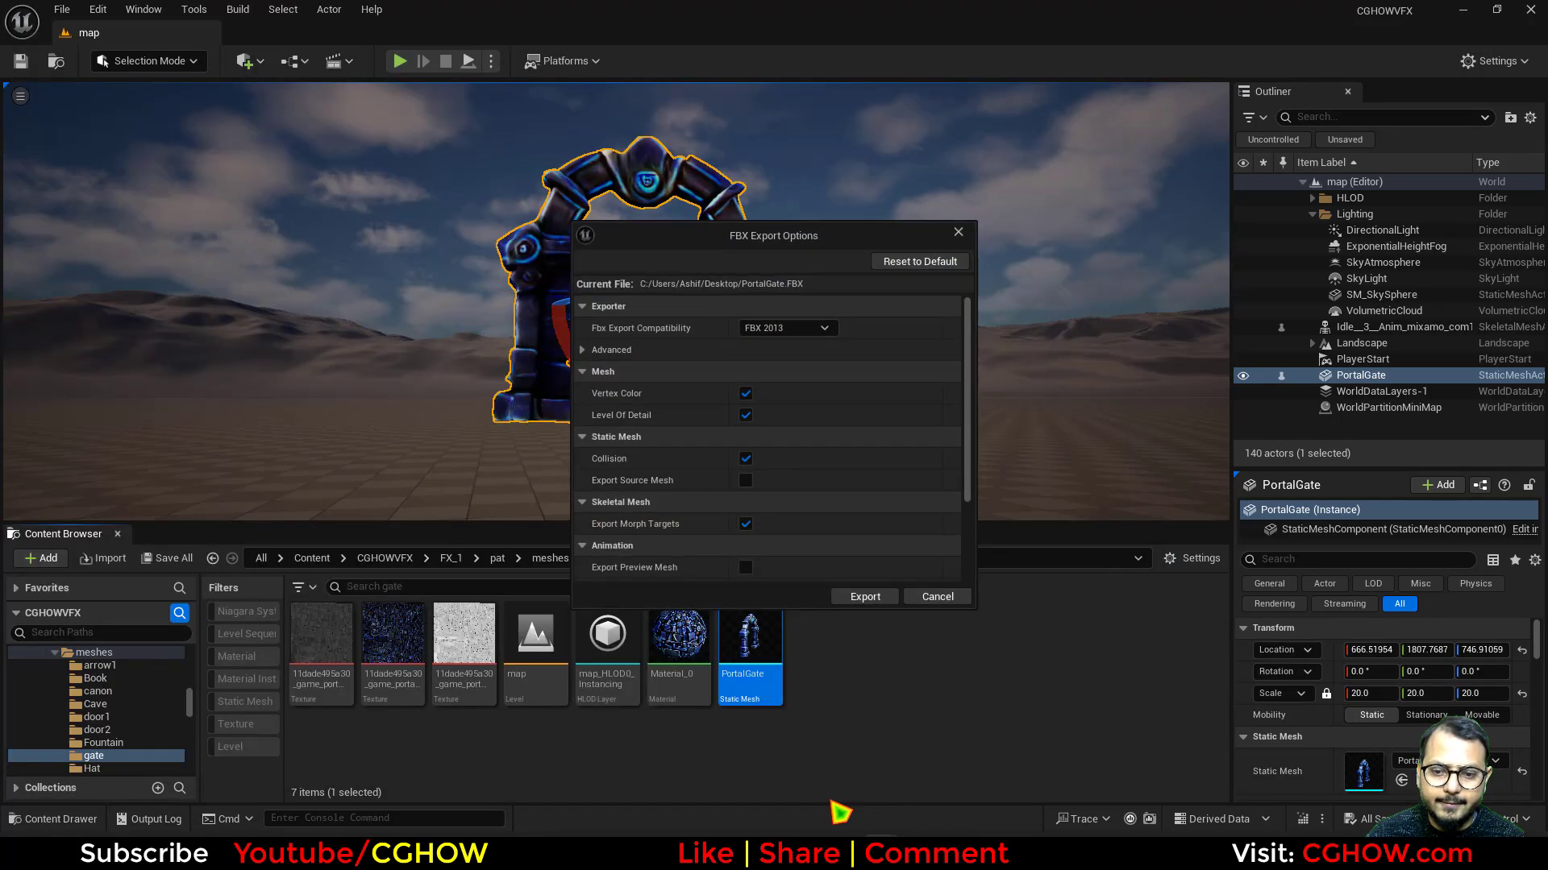
click(865, 596)
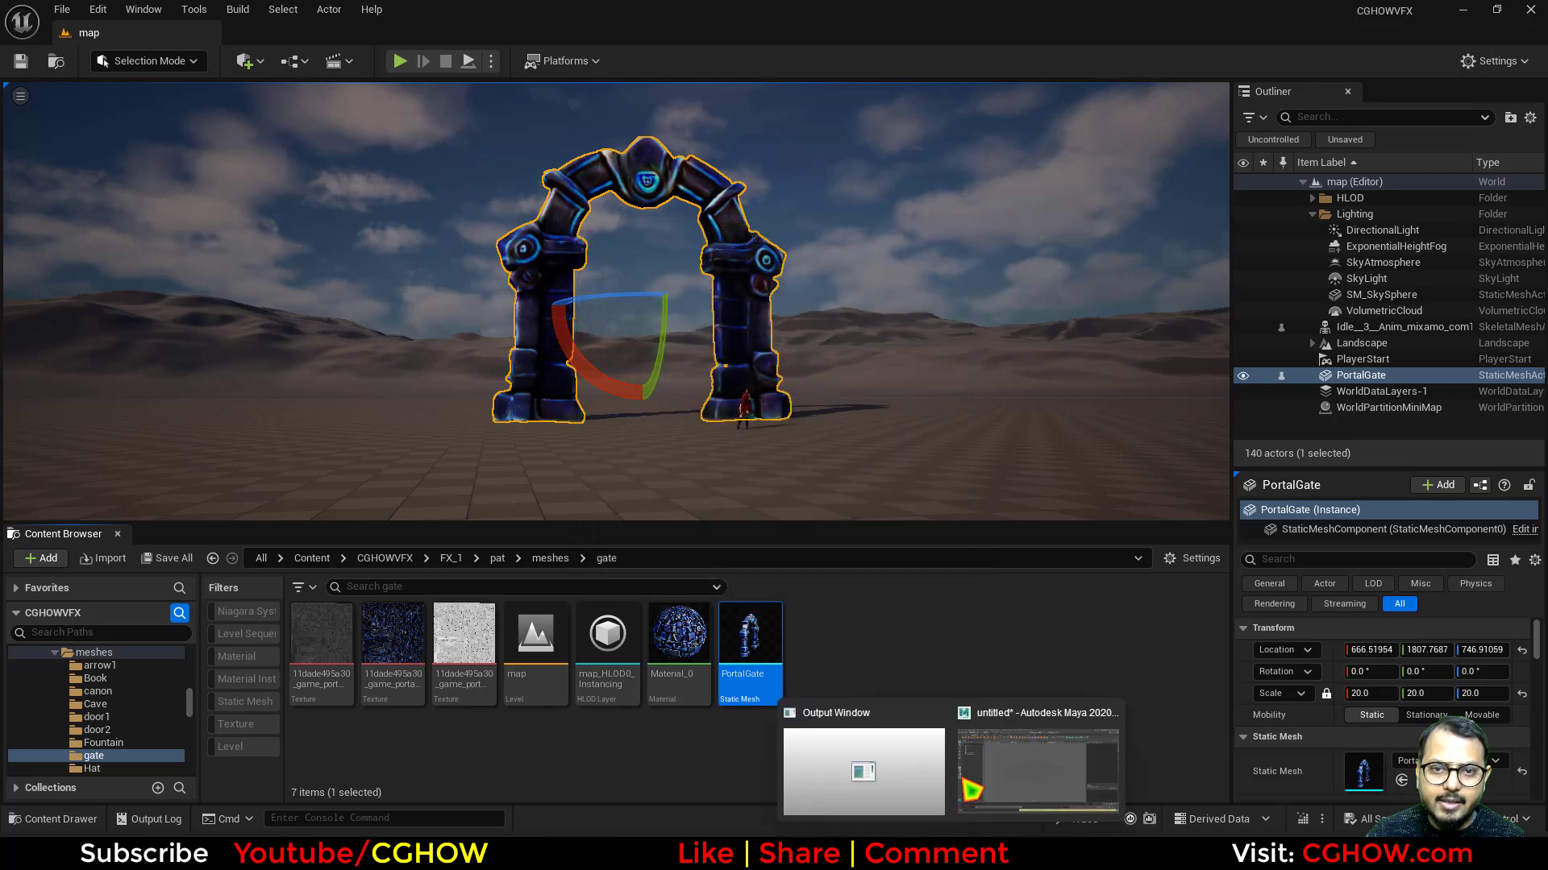
Switch to Autodesk Maya and import PortalGate.FBX from the Desktop.
click(1008, 766)
click(20, 30)
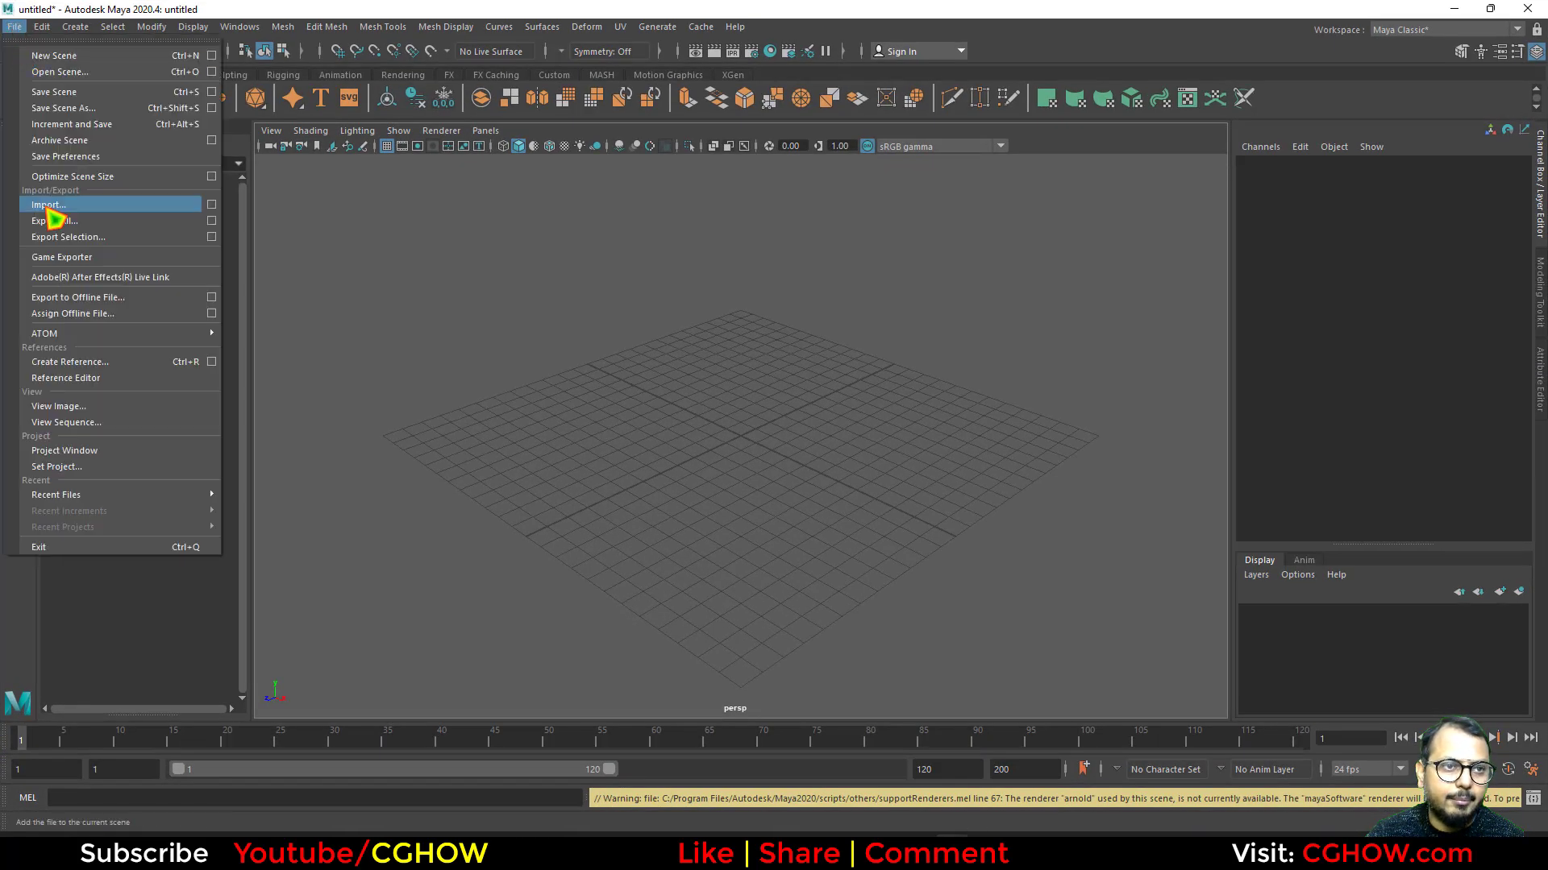
click(57, 214)
click(369, 344)
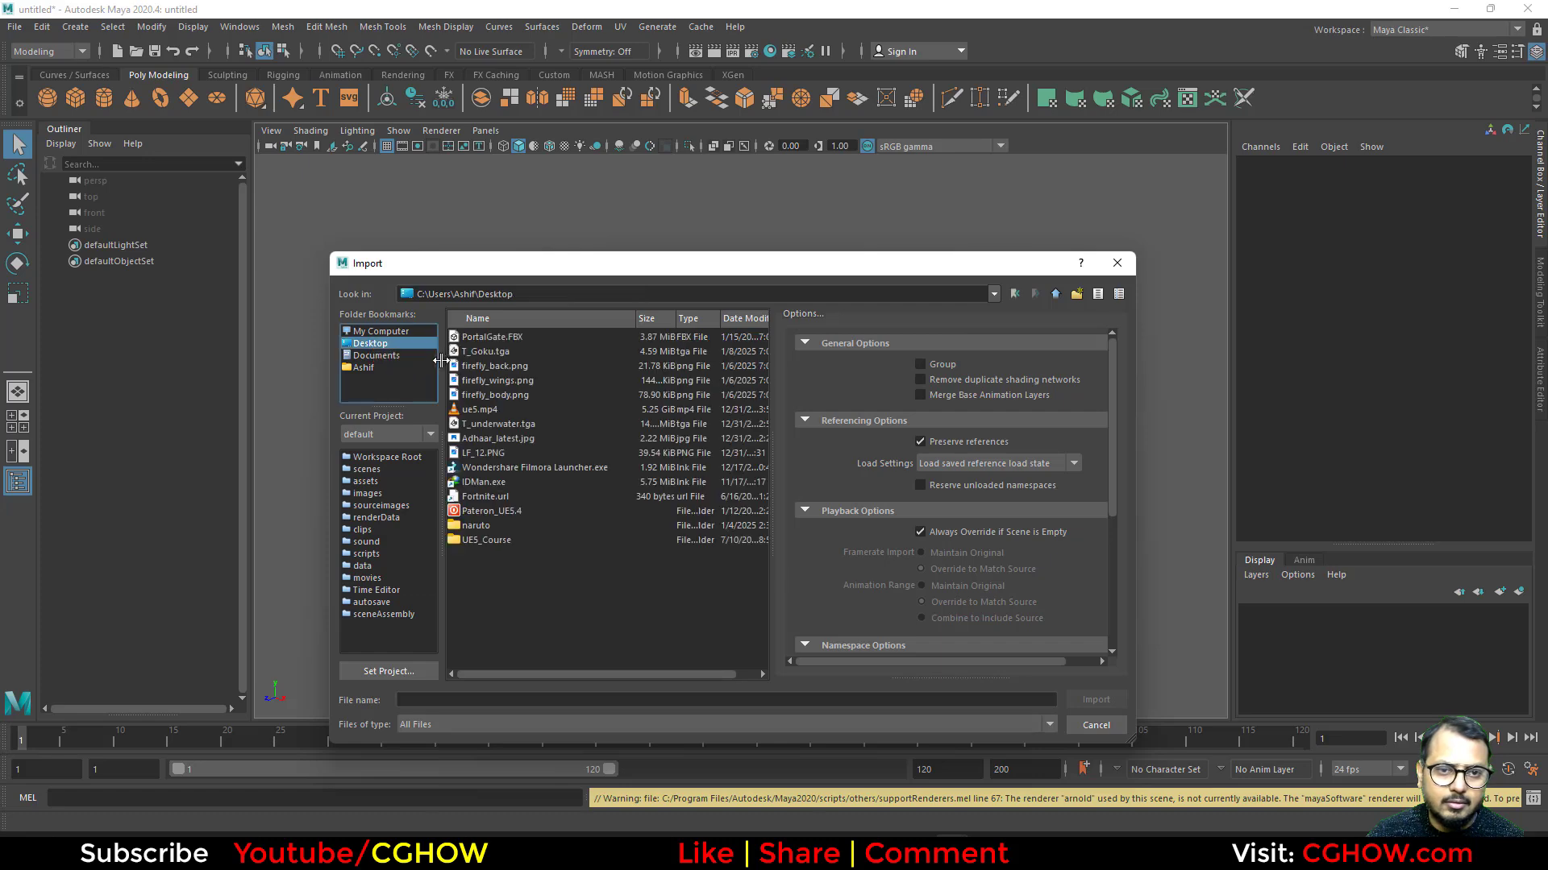
double_click(496, 337)
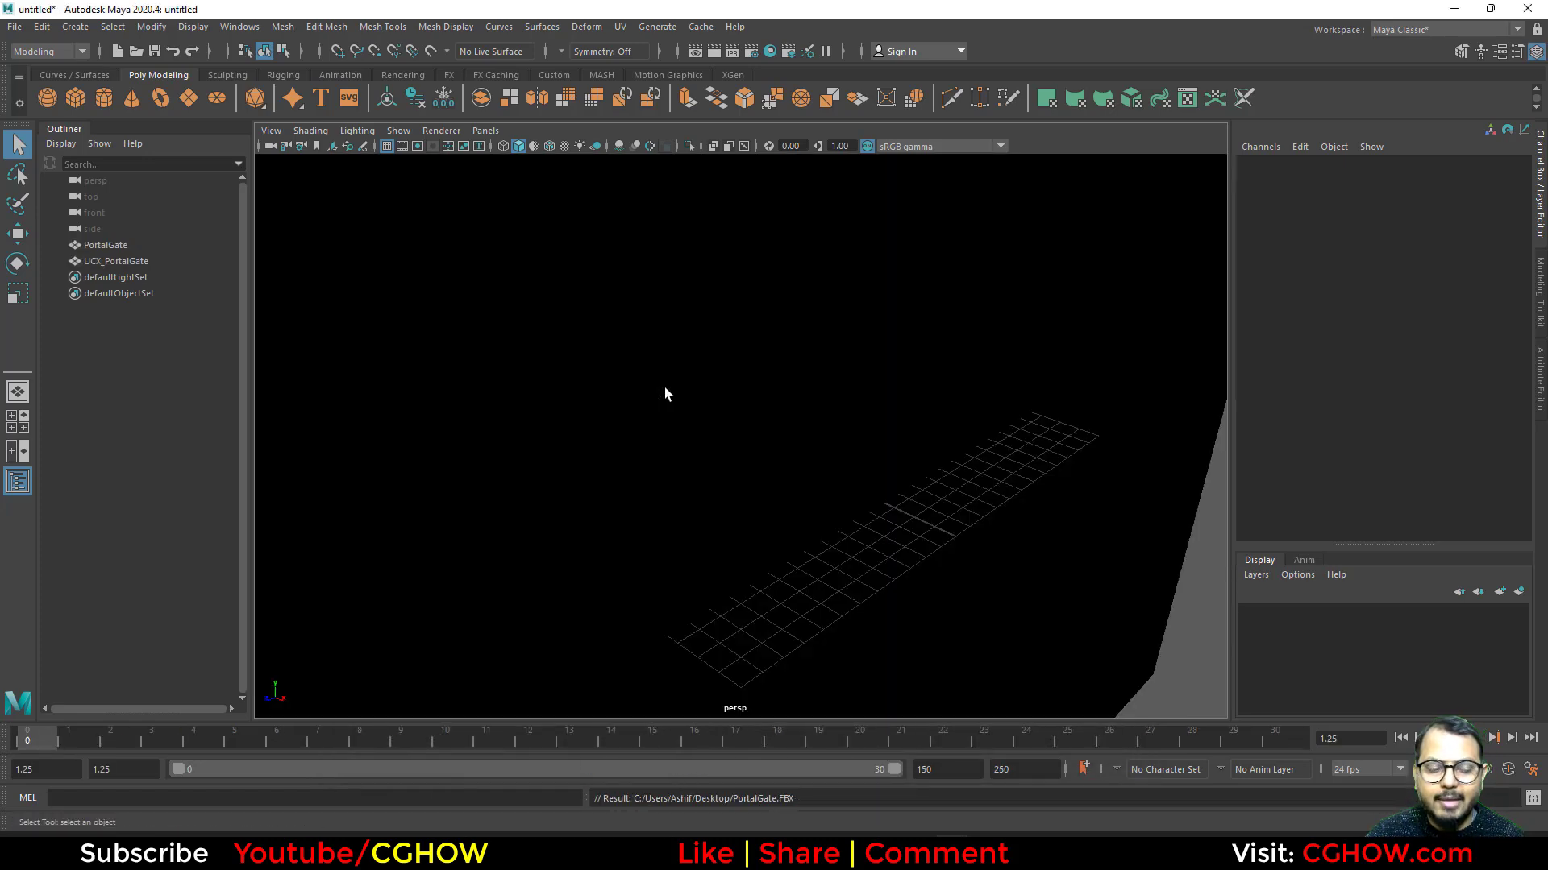
Delete the UCX_PortalGate collision mesh that encloses the gate.
key(f)
click(803, 401)
key(Delete)
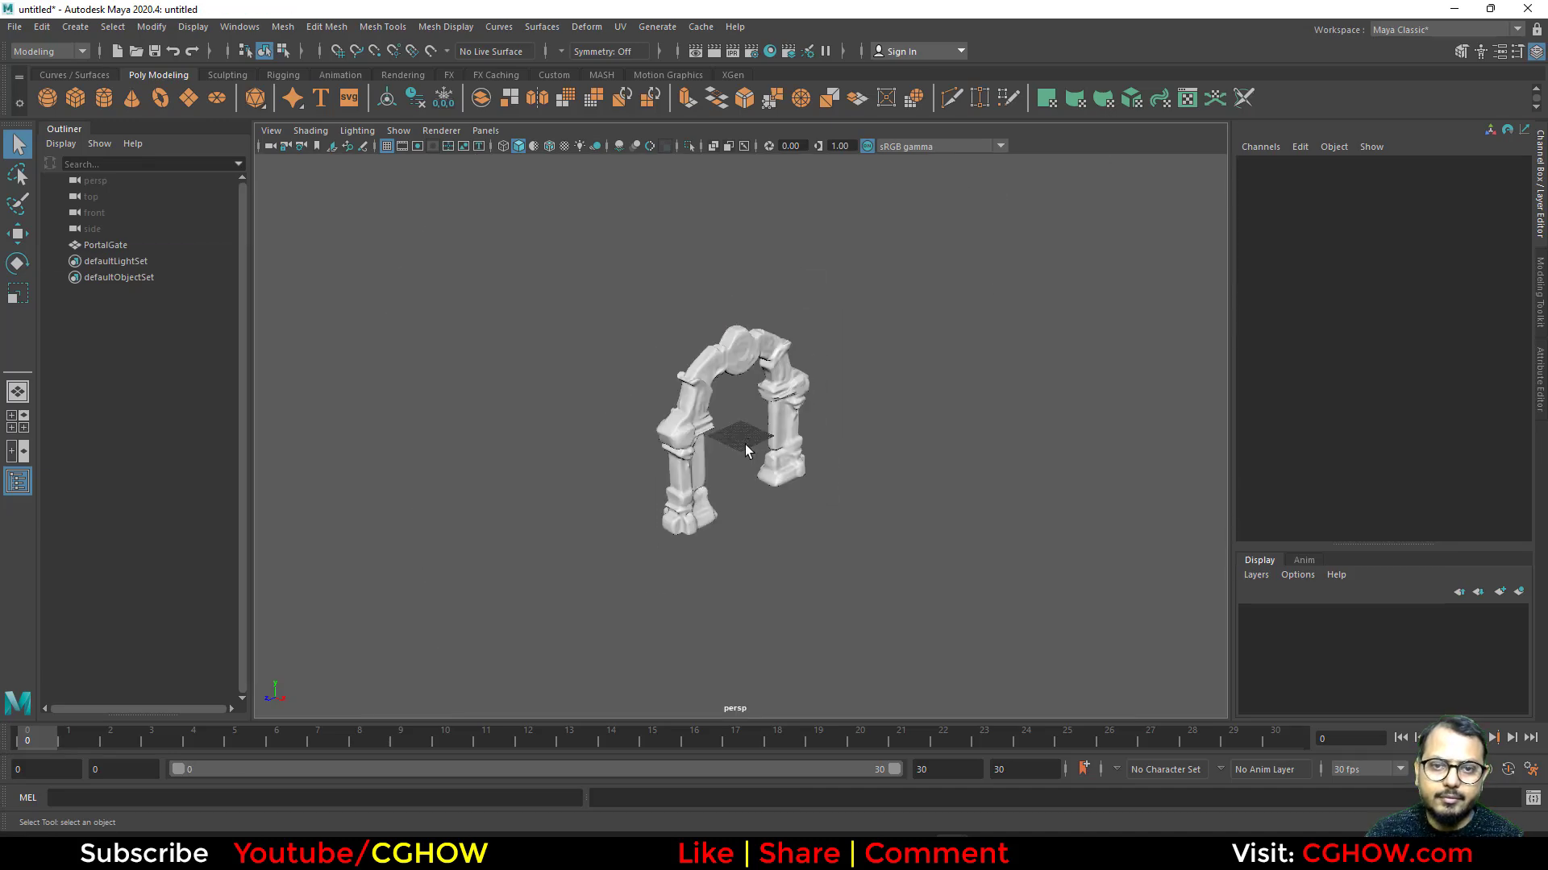
Create a polygon cylinder at the origin between the gate's pillars.
scroll(746, 399, up, 4)
click(722, 299)
alt+drag(781, 522, 718, 510)
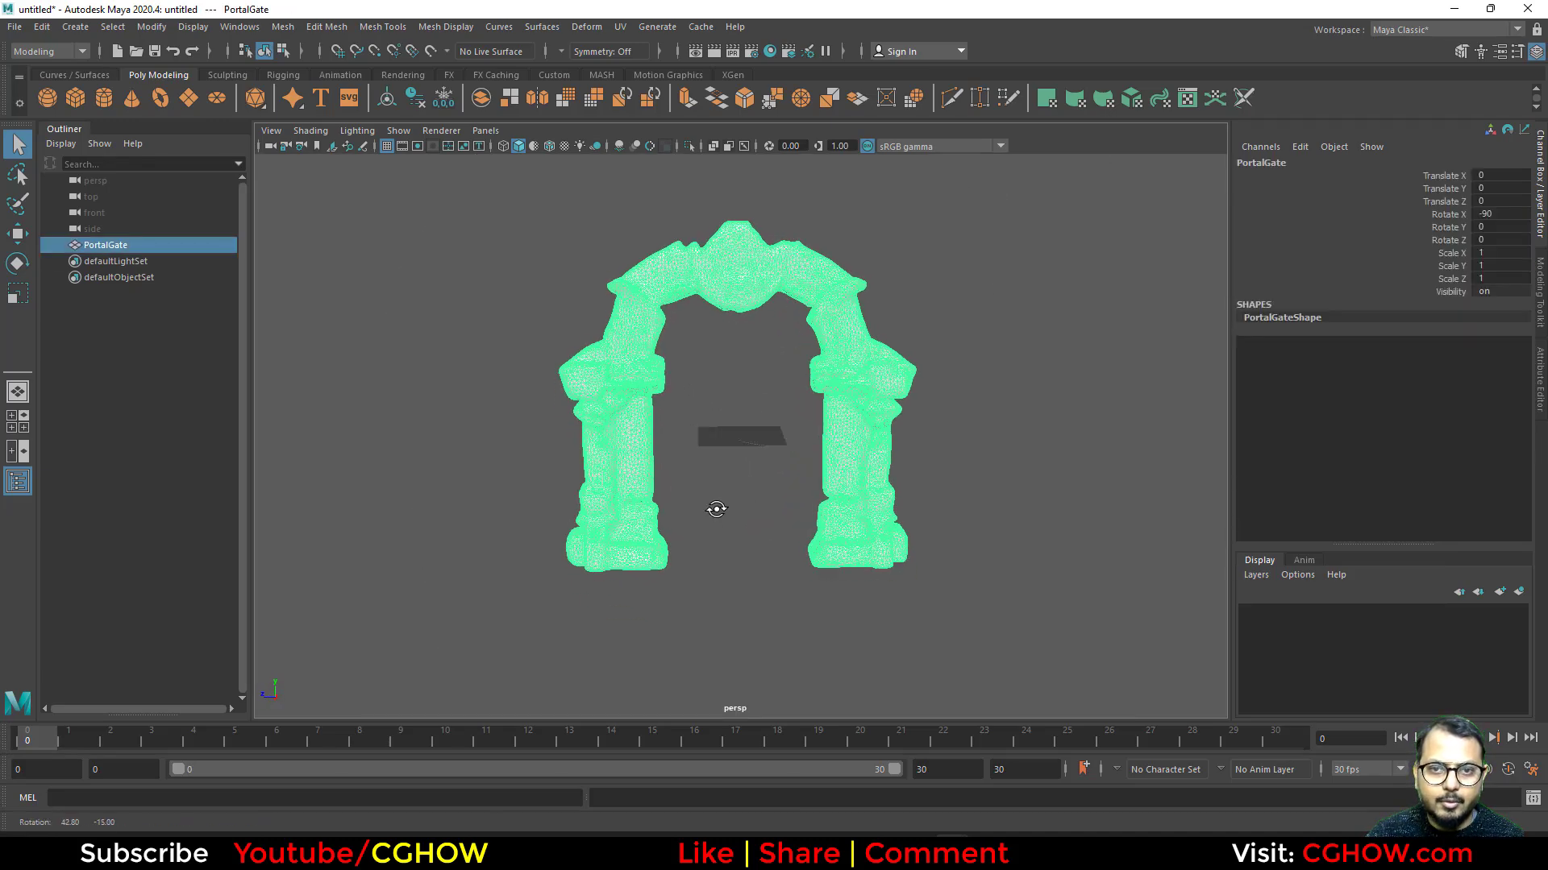
click(104, 98)
scroll(758, 471, up, 5)
mouse_move(748, 468)
alt+mouse_down()
mouse_move(791, 497)
mouse_move(725, 465)
alt+mouse_up()
key(w)
key(f)
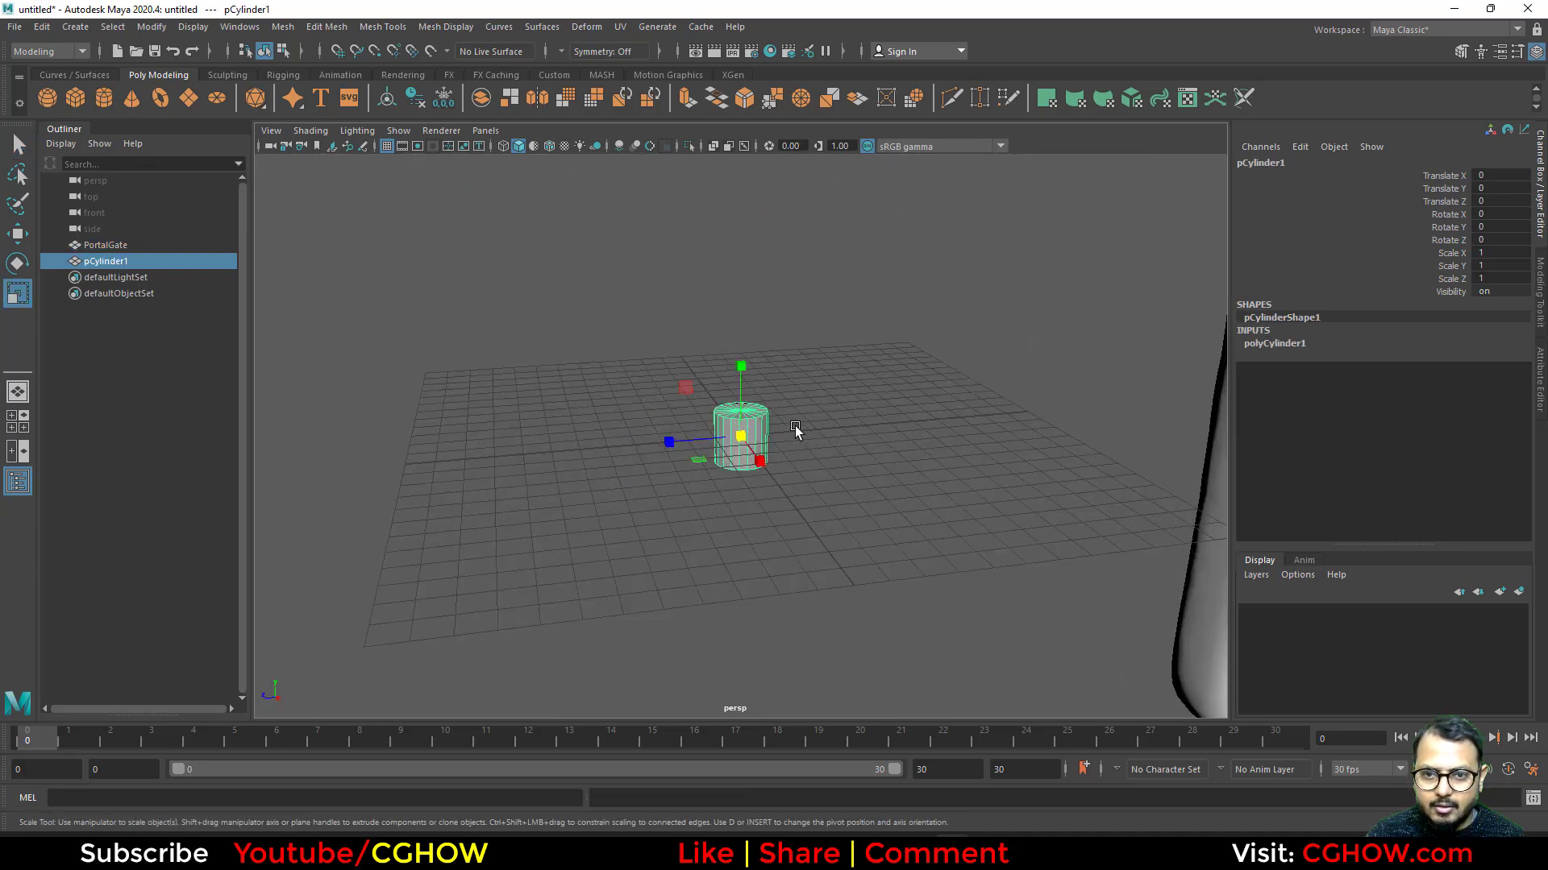
key(r)
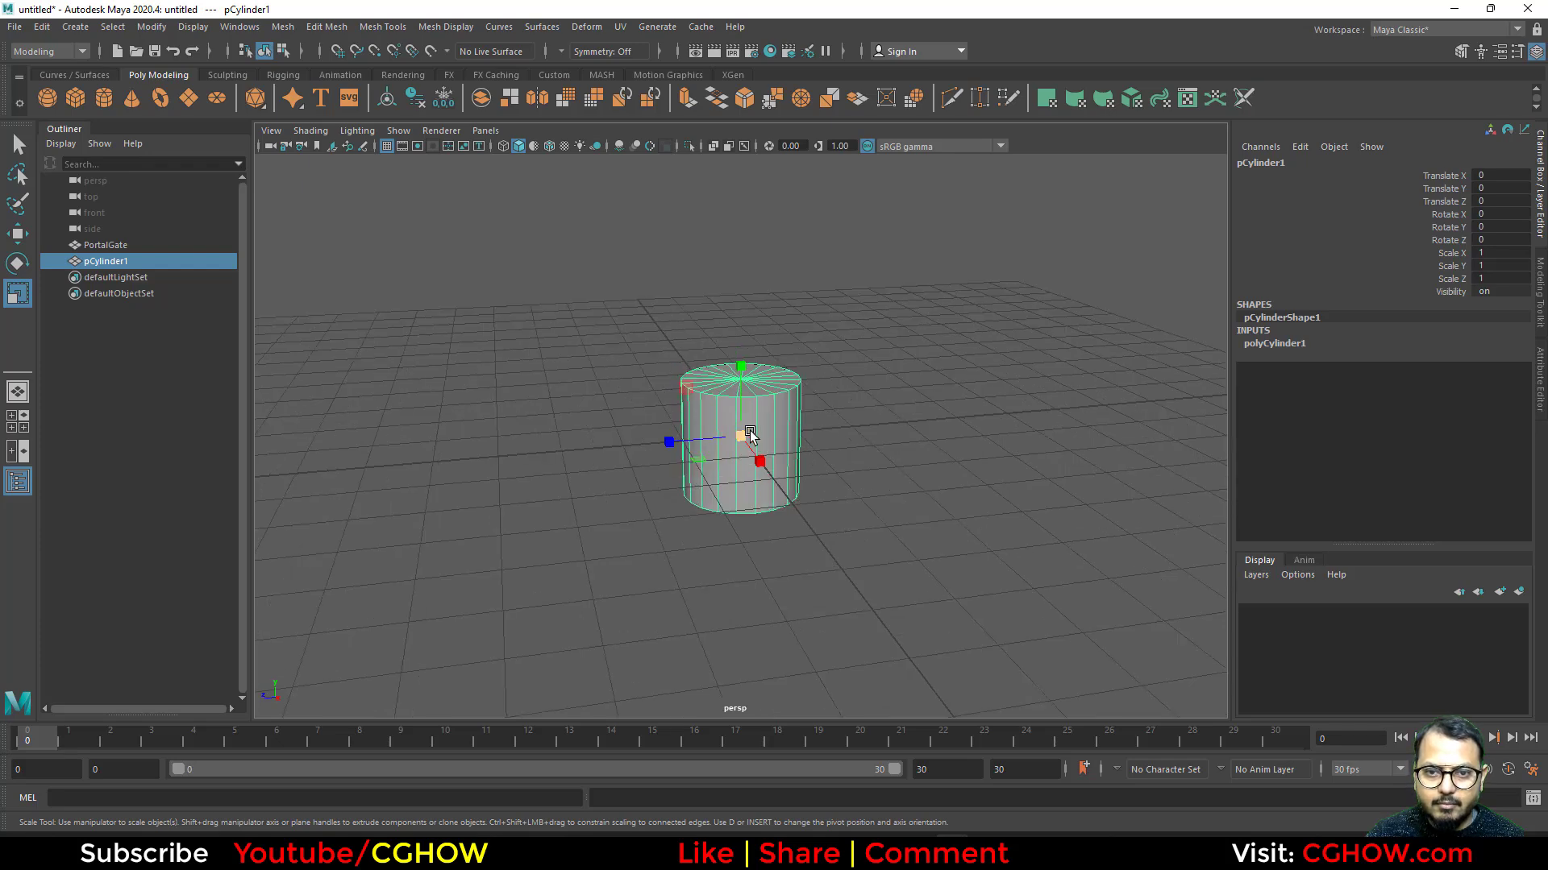
Delete the cylinder's end cap faces, keeping only the side wall as an open tube.
right_drag(749, 436, 757, 476)
alt+drag(720, 520, 952, 560)
ctrl+drag(901, 424, 652, 512)
key(Delete)
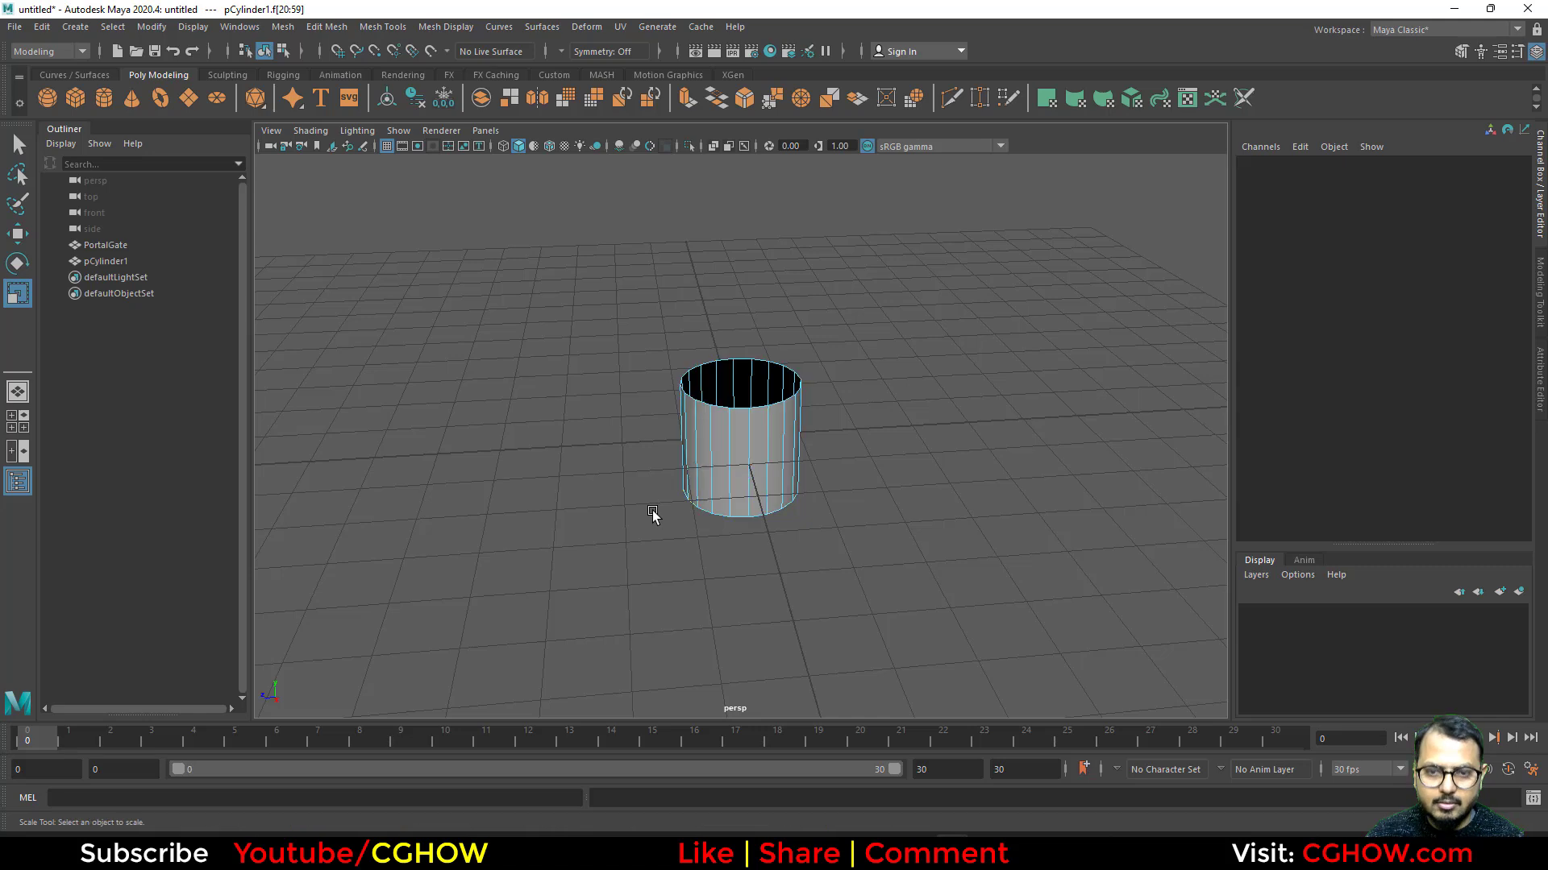
Rotate the open cylinder and set its Rotate Z to 90 so its openings face through the gate.
right_drag(739, 422, 804, 394)
key(e)
drag(745, 390, 745, 484)
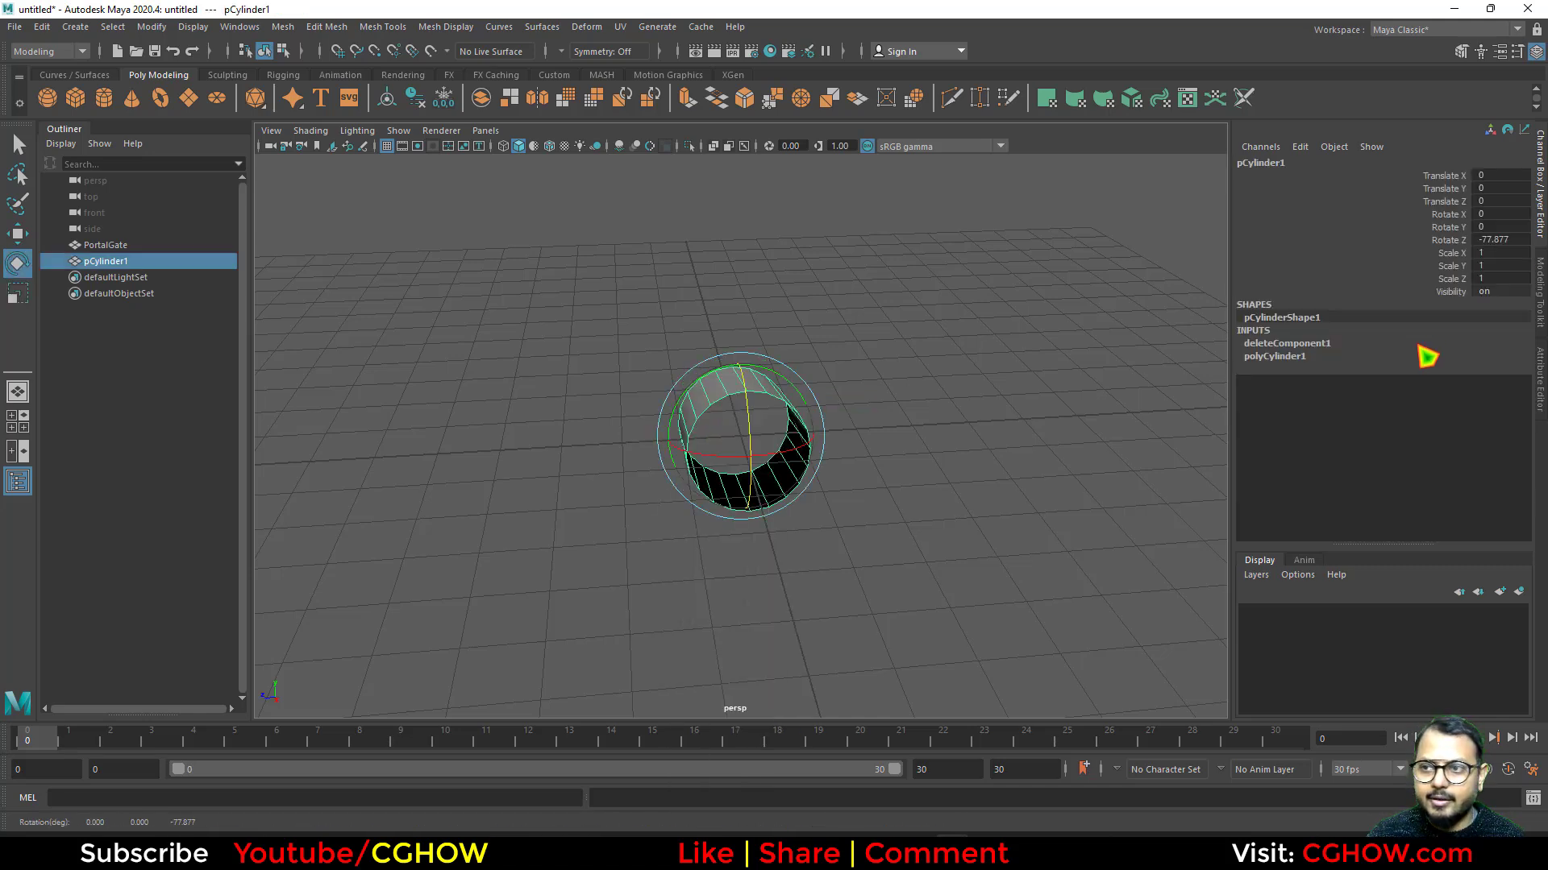
text(90)
key(Return)
Scale the cylinder uniformly to about 24.8 so it spans the opening between the pillars.
alt+drag(1116, 244, 895, 370)
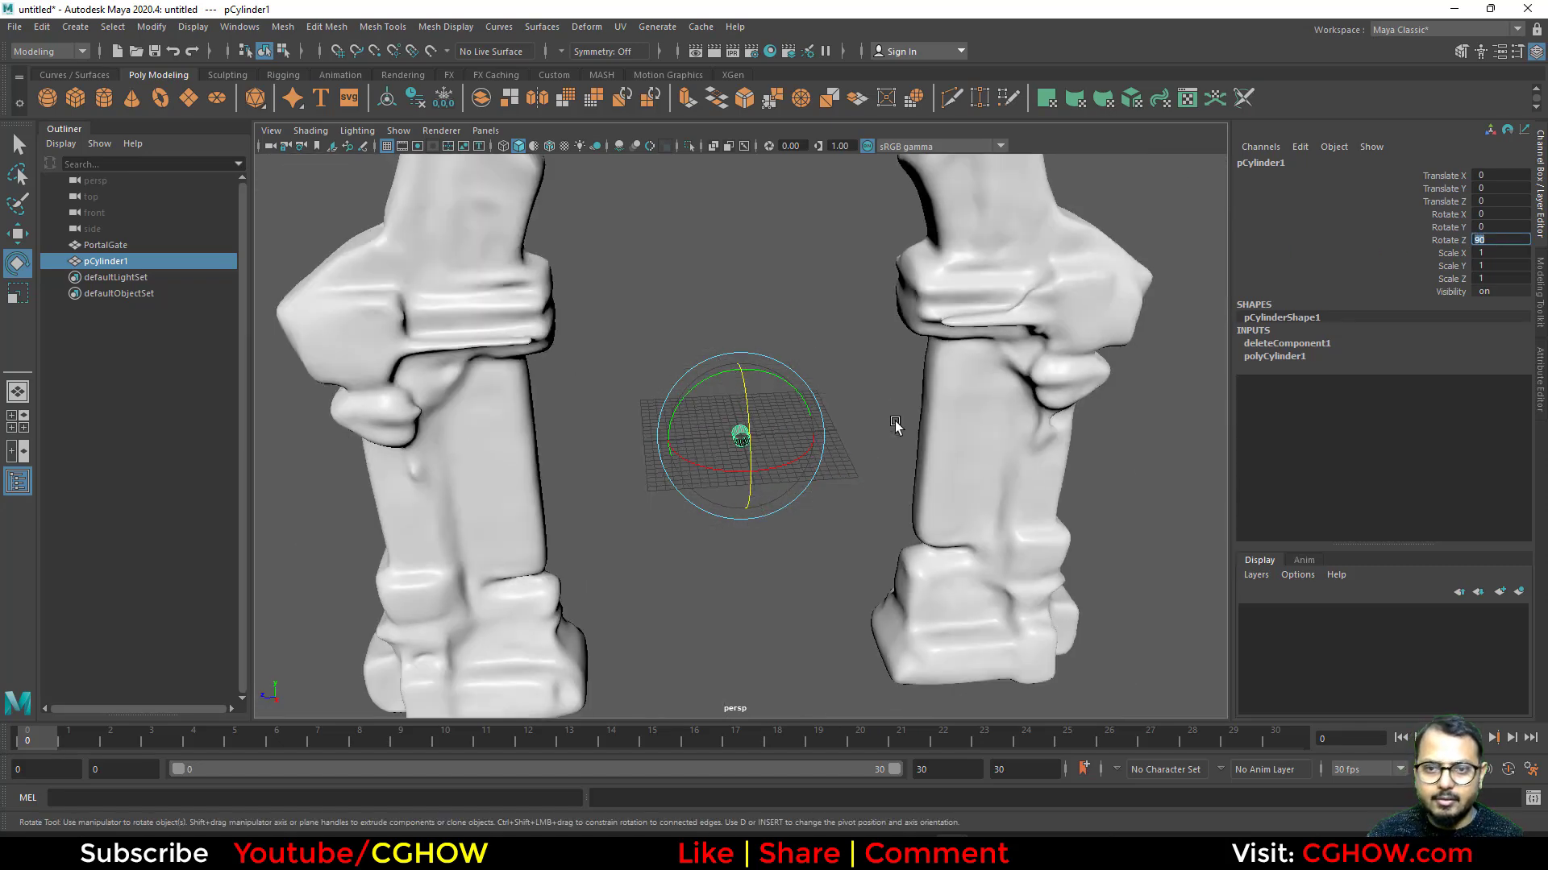
alt+drag(895, 428, 802, 516)
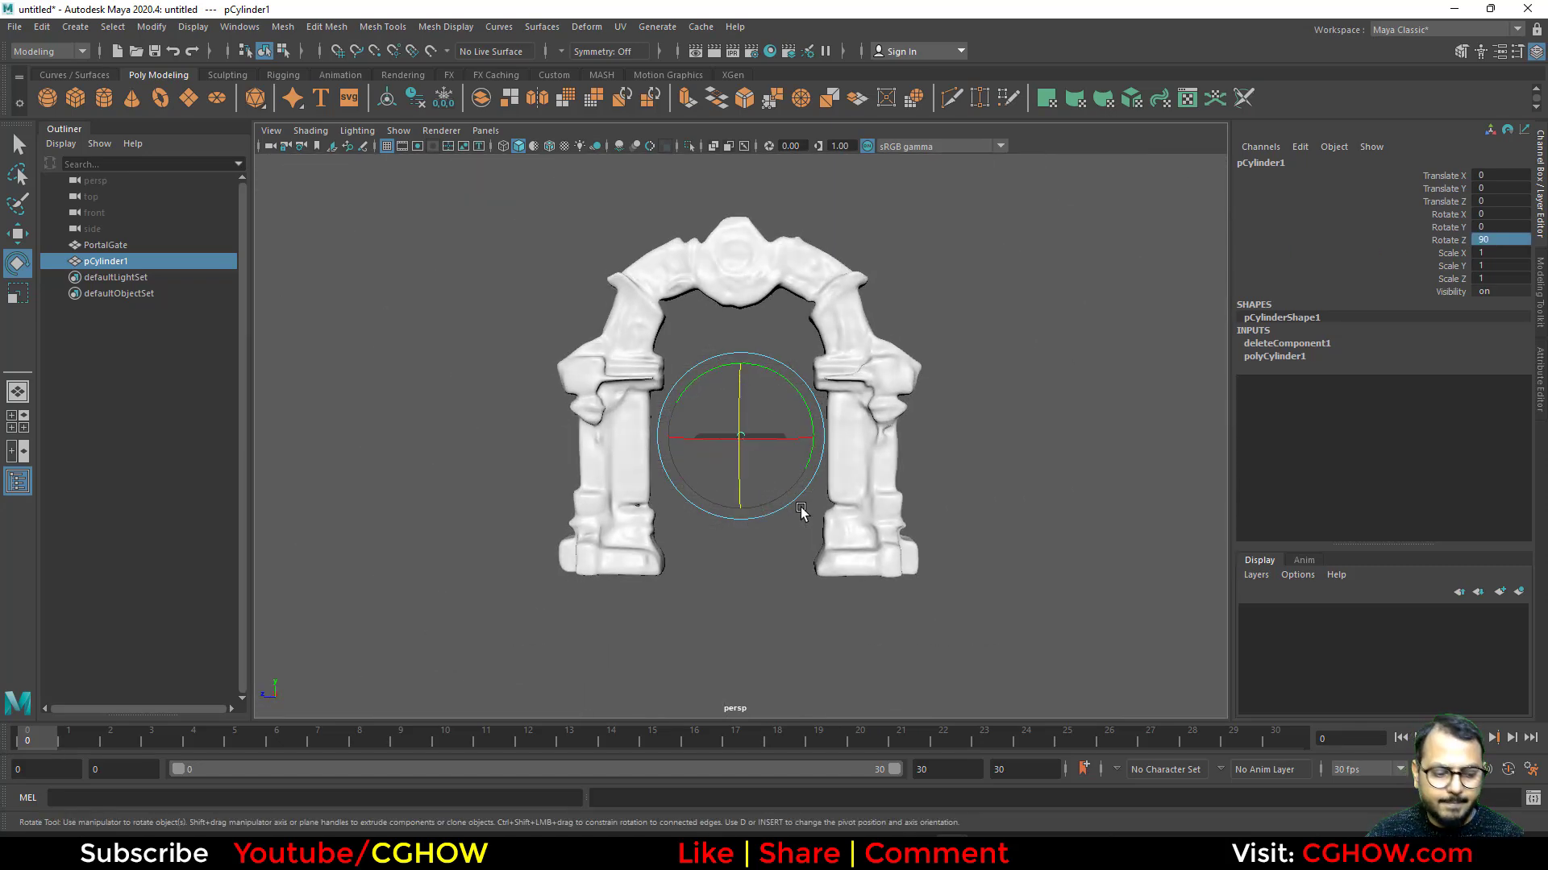
key(r)
drag(743, 438, 888, 403)
In the side view, raise the cylinder's topmost vertices to the underside of the keystone, about 35 units high.
key(space)
scroll(511, 524, down, 3)
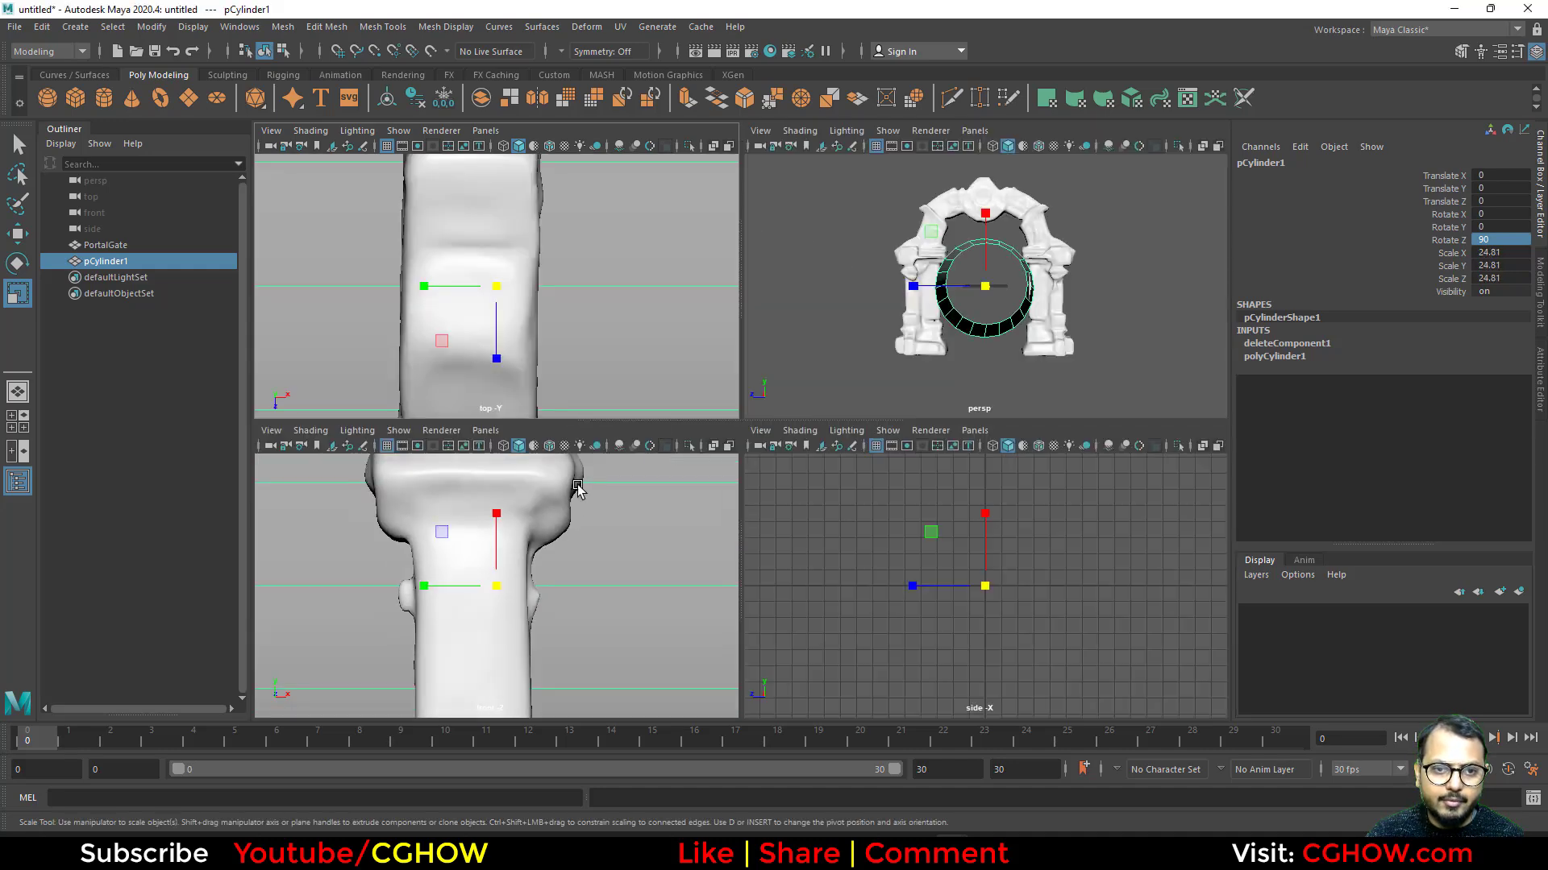
scroll(597, 335, down, 4)
scroll(987, 600, down, 5)
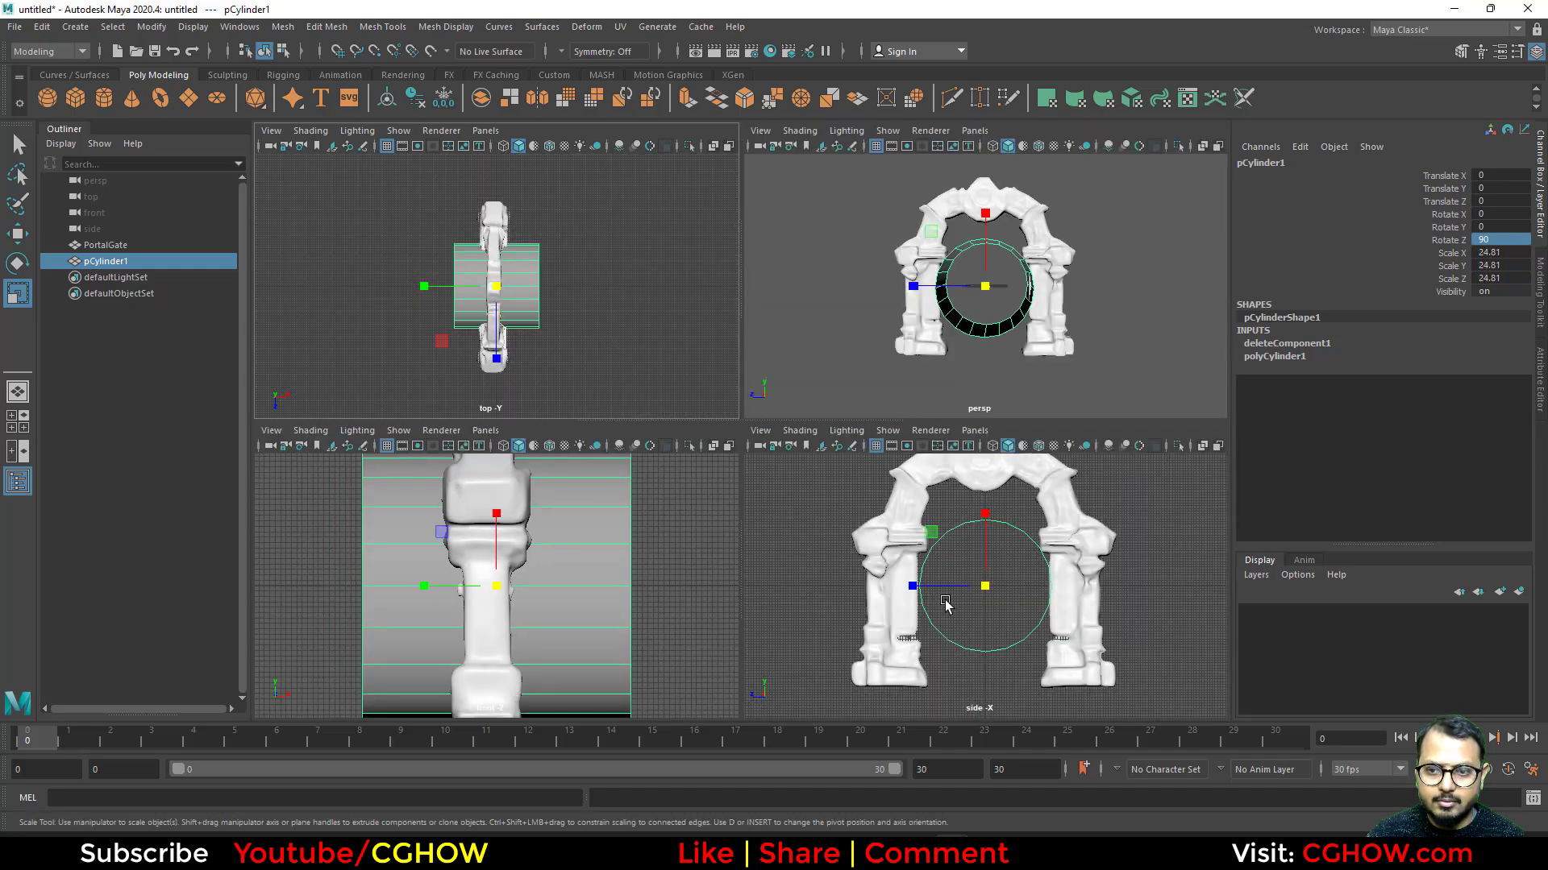
key(space)
key(f)
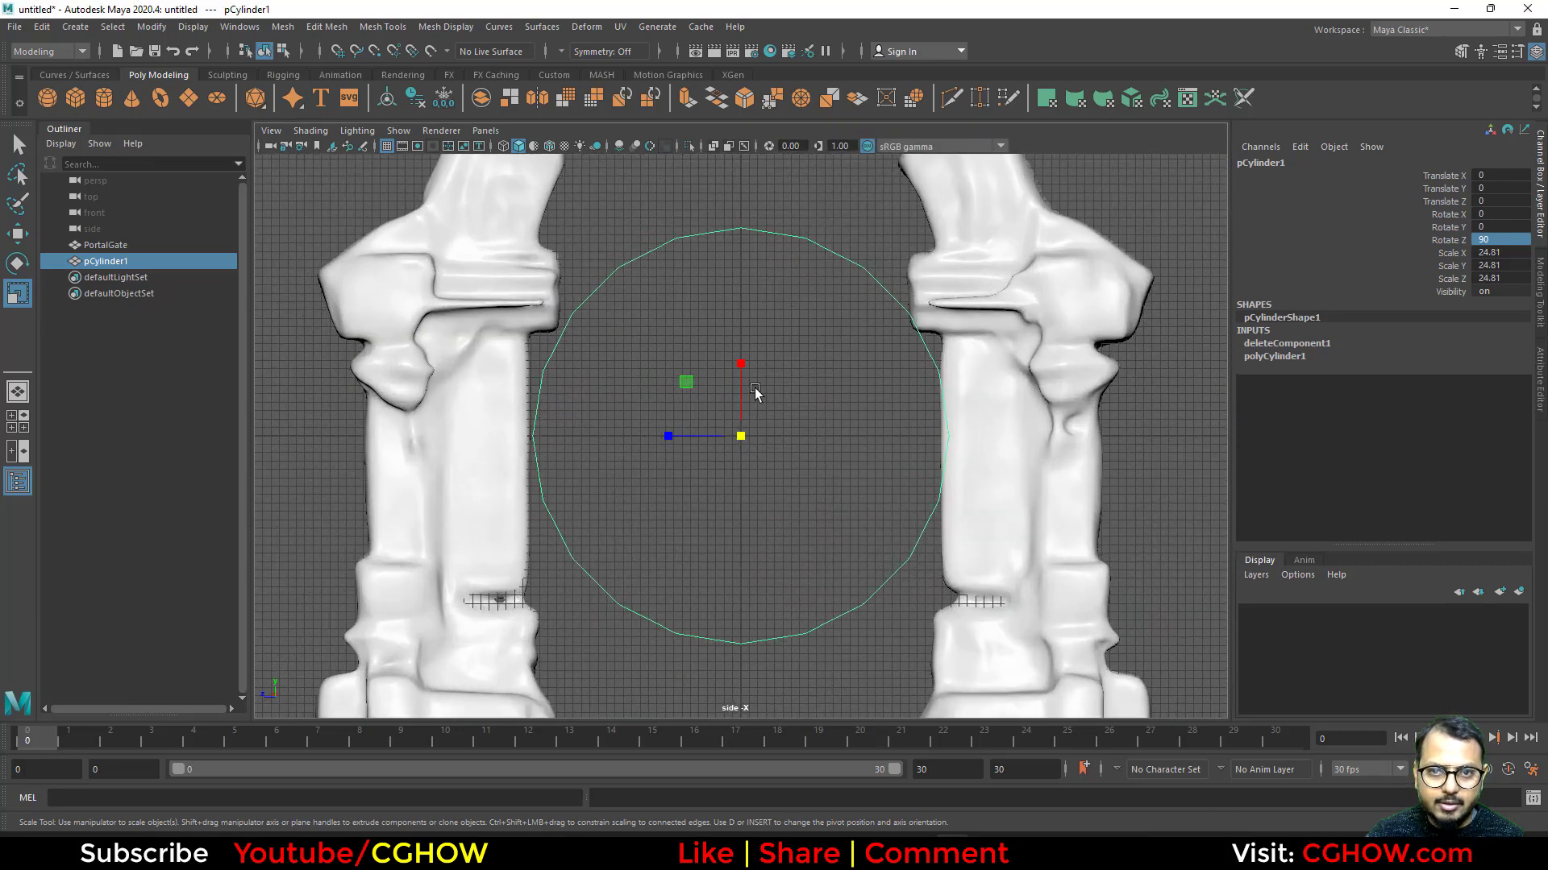
right_drag(740, 240, 683, 237)
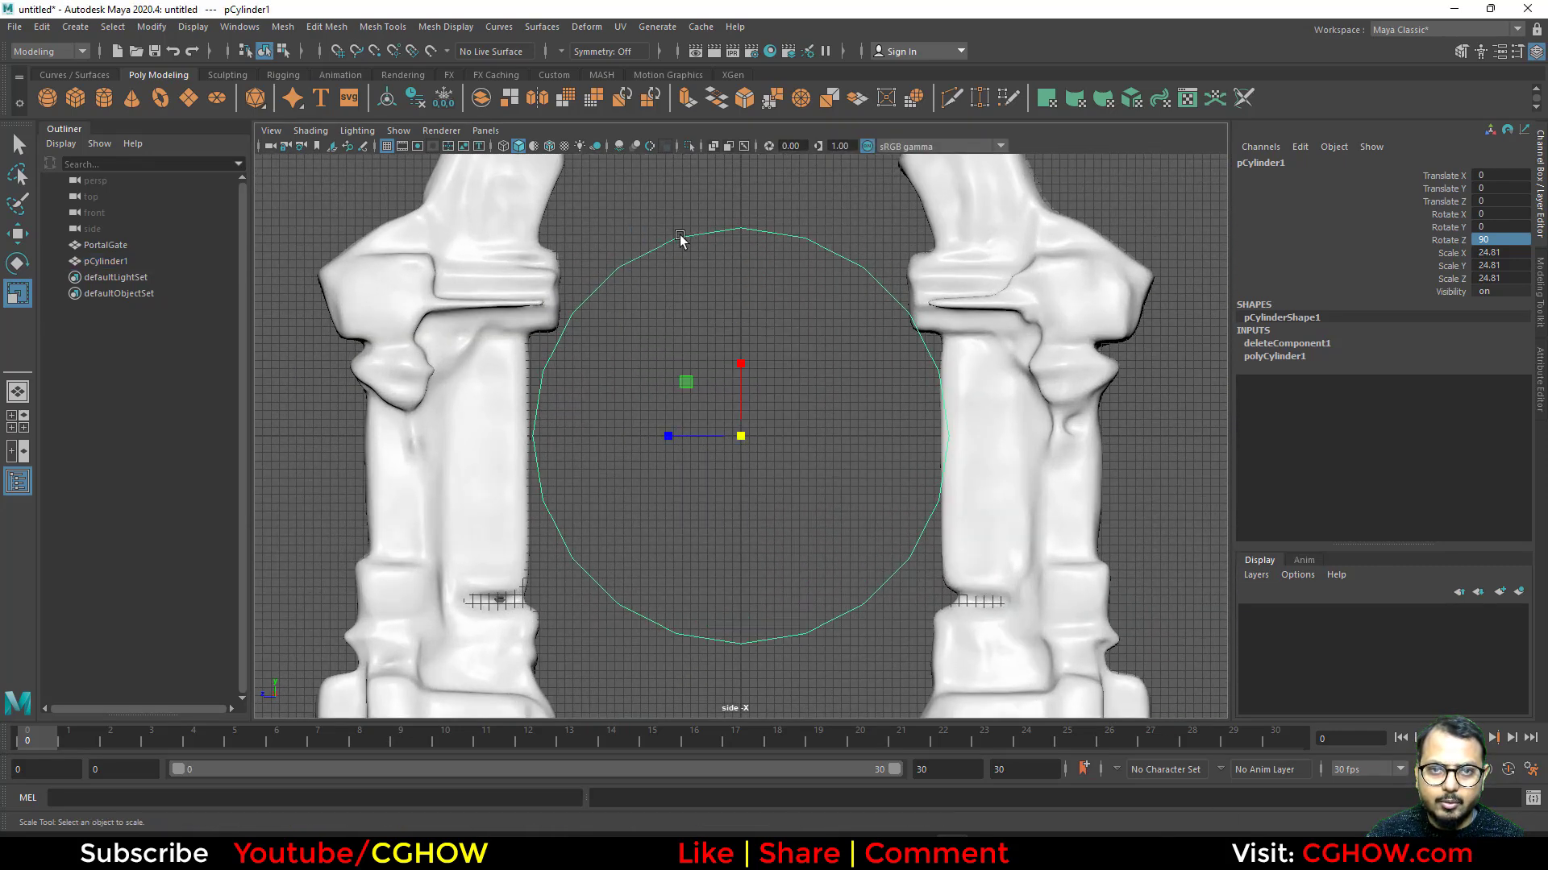
scroll(739, 349, down, 3)
alt+middle_drag(738, 430, 740, 448)
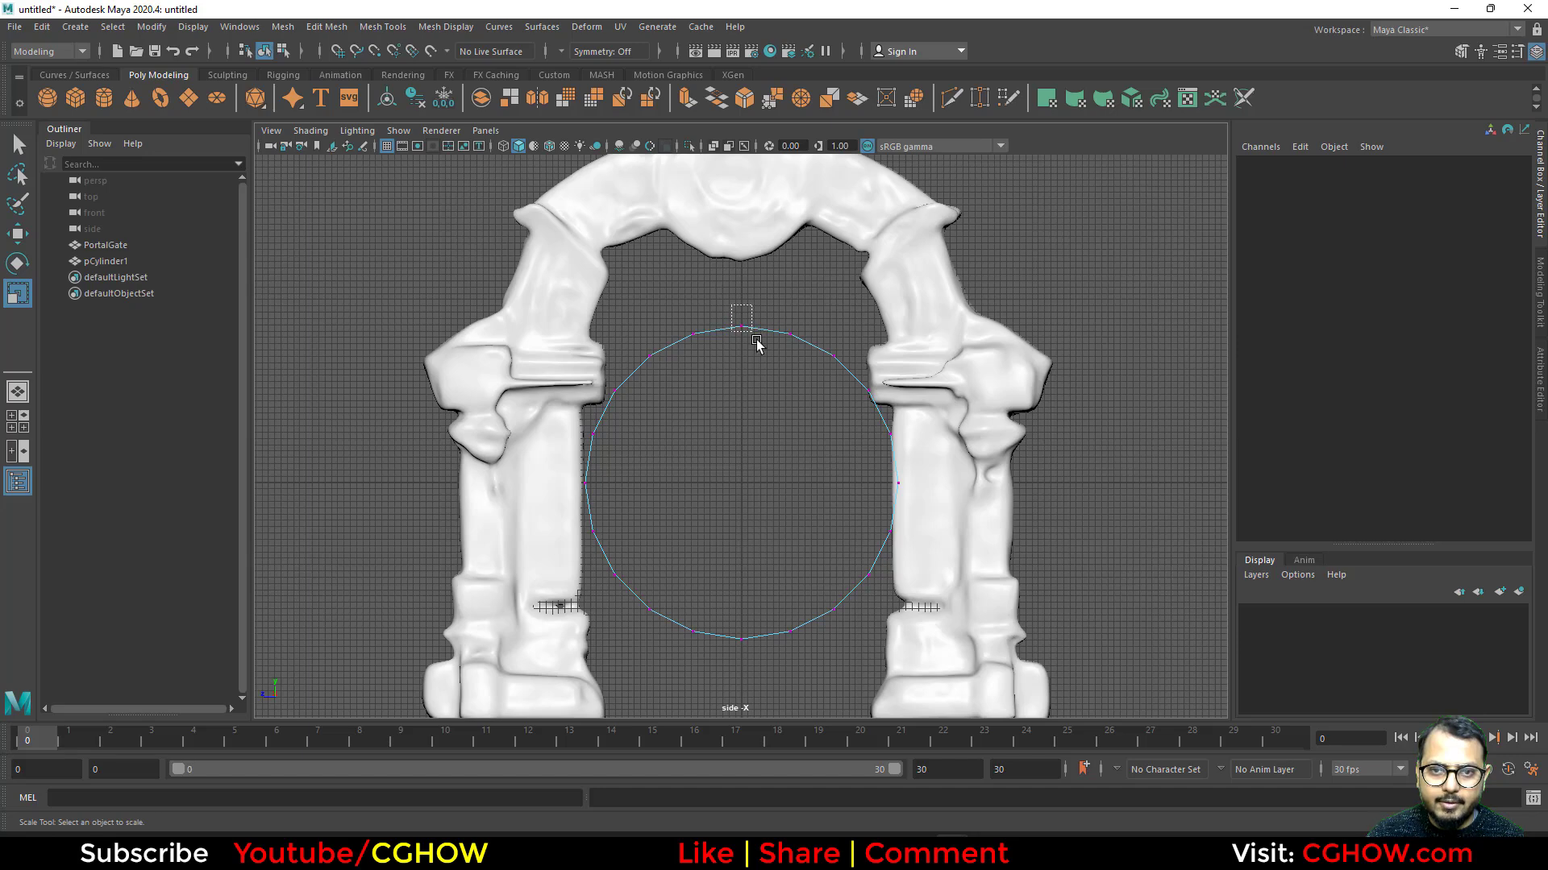
drag(756, 345, 754, 342)
key(w)
drag(746, 262, 746, 208)
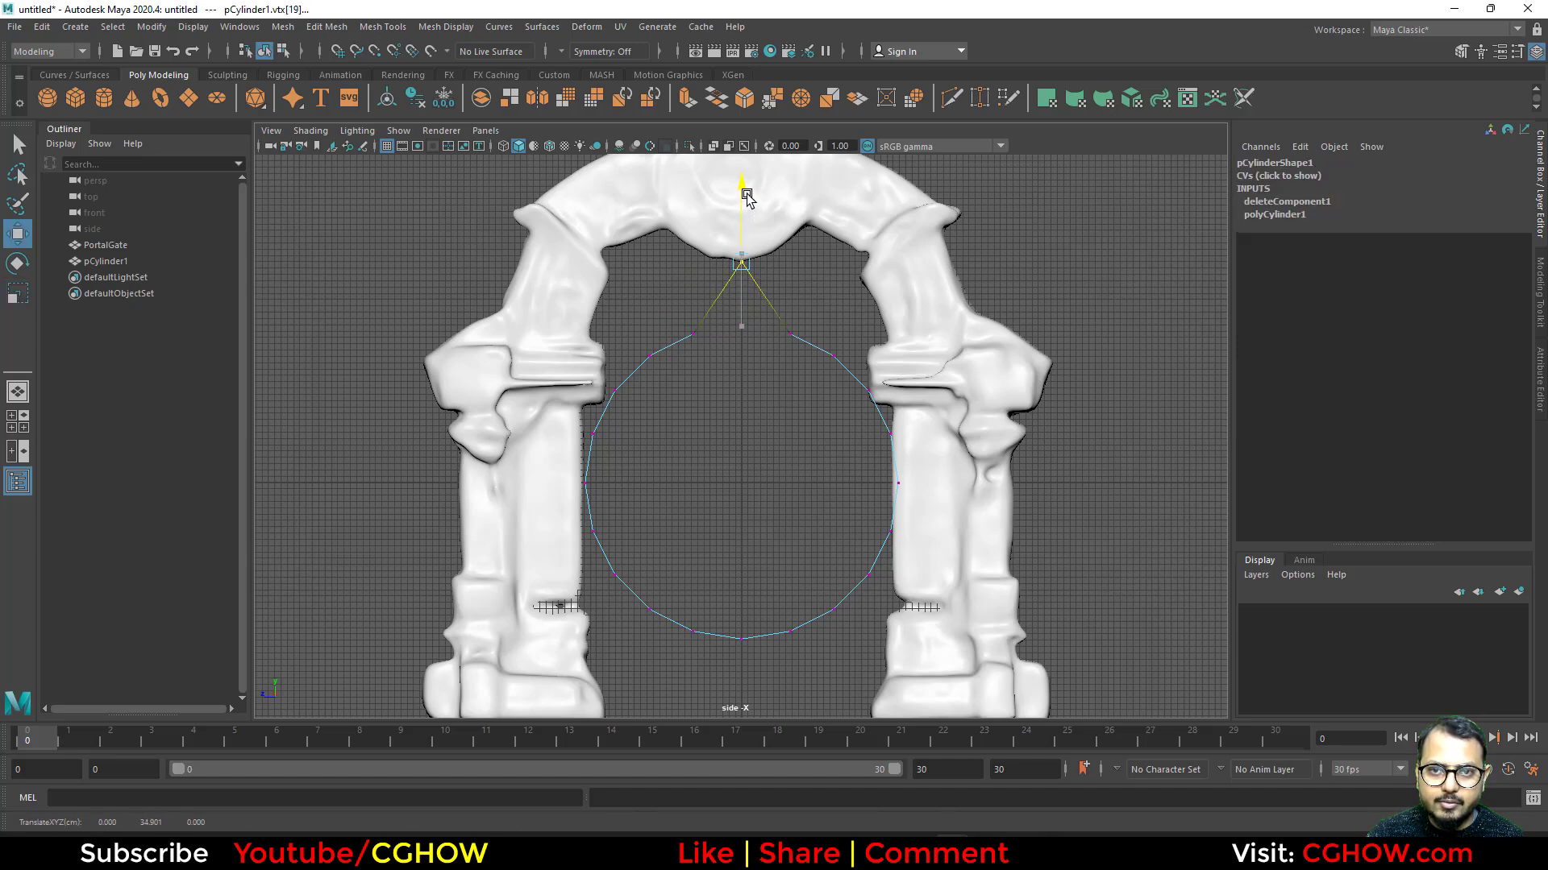
Raise the next two symmetric vertex pairs beside the top to the arch's inner edge, each about 38 units high.
drag(679, 309, 806, 356)
drag(742, 246, 748, 162)
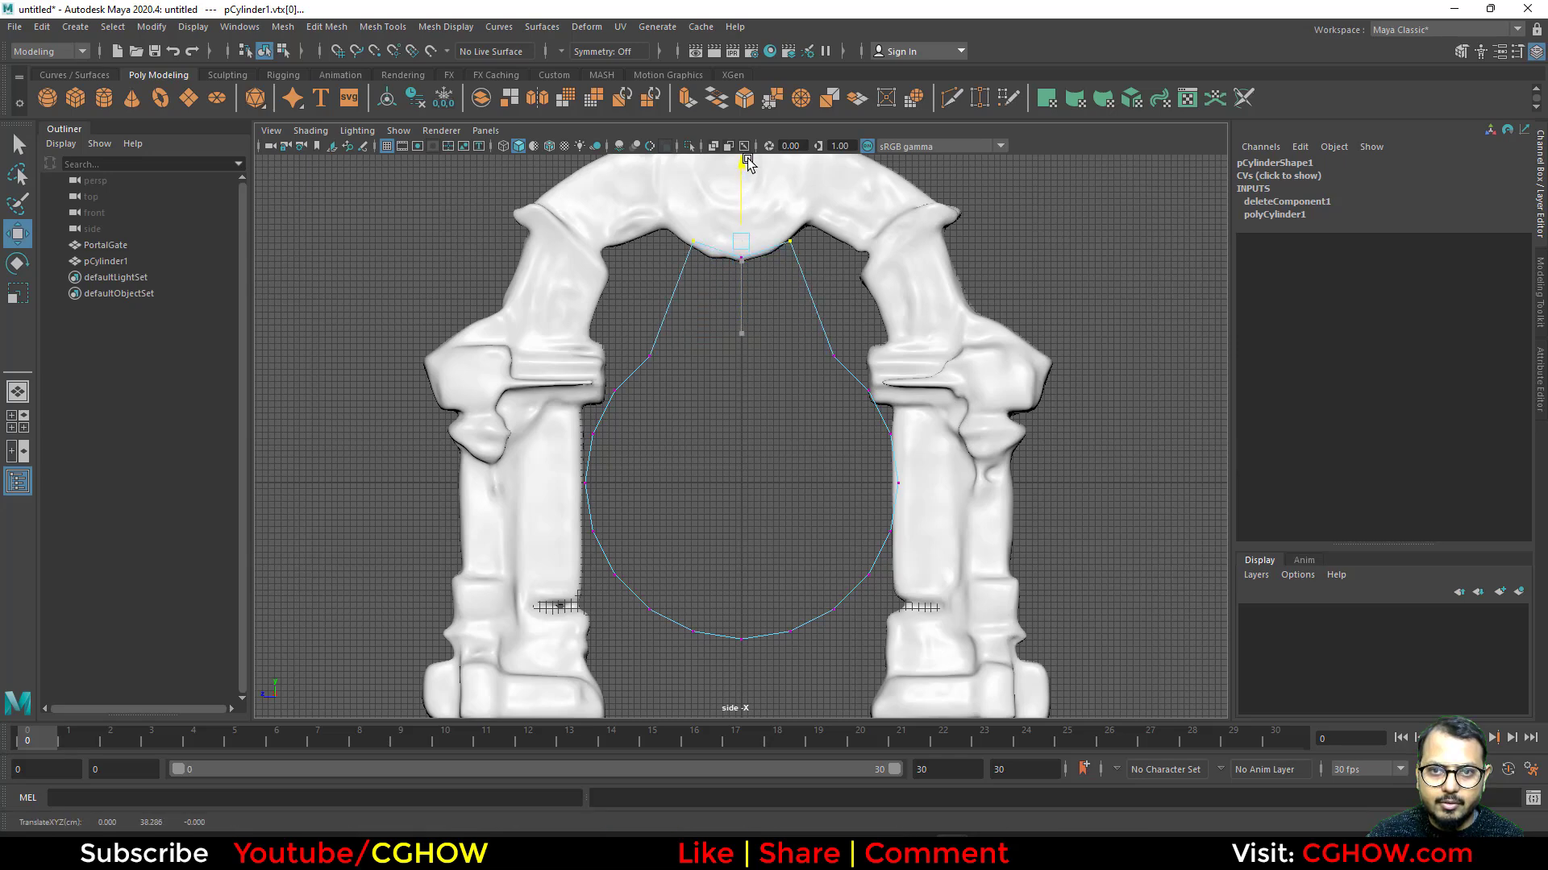
drag(619, 318, 855, 371)
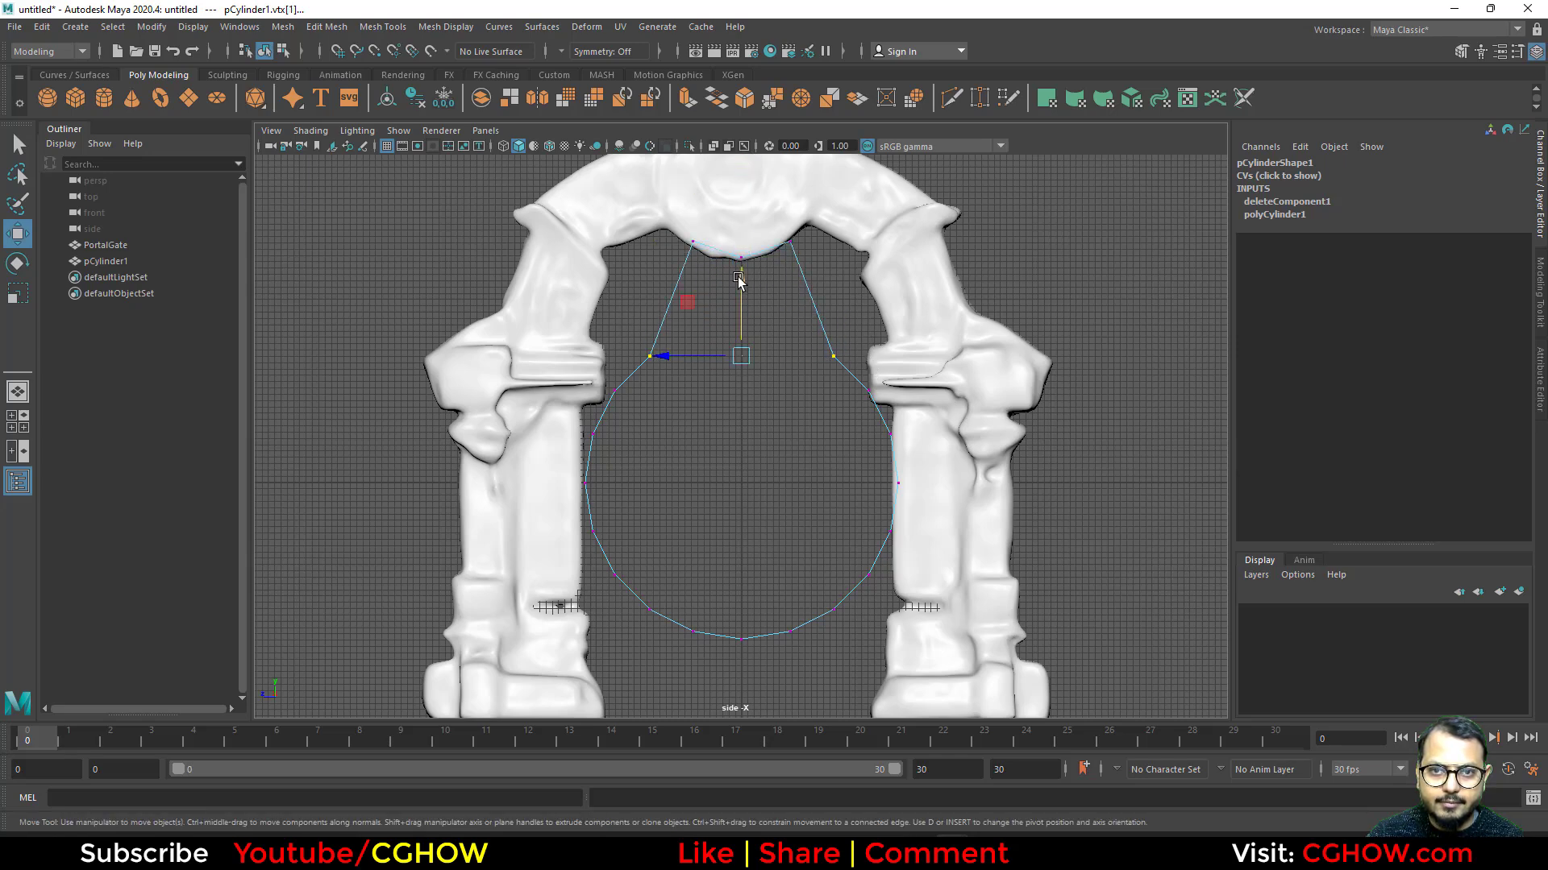
drag(738, 279, 754, 167)
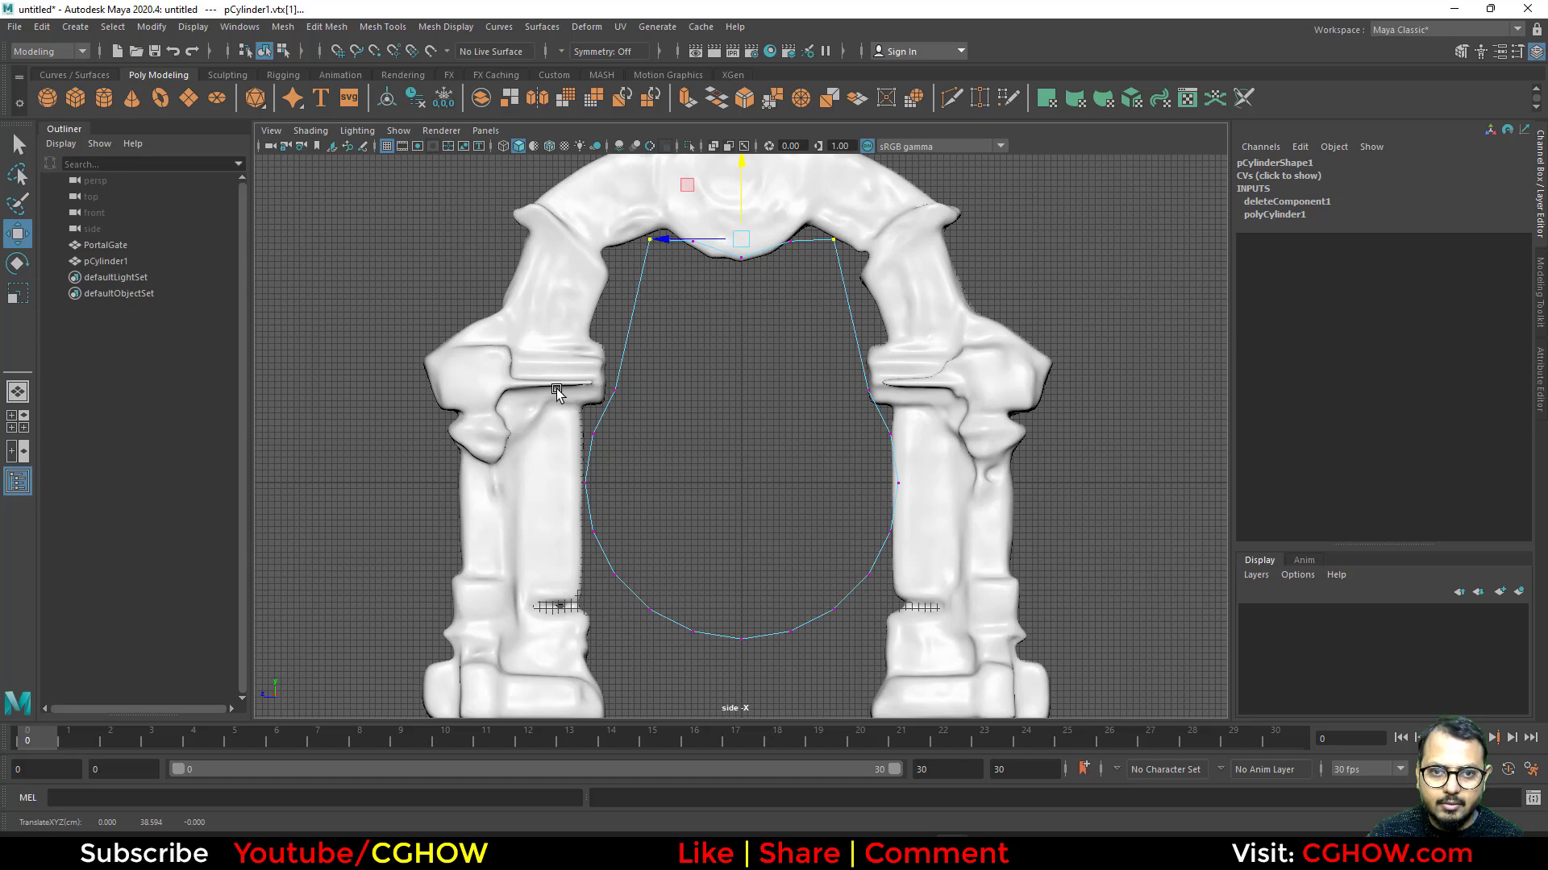
Raise the following two symmetric vertex pairs so the outline follows the lower arch and the tops of the pillars.
drag(629, 389, 642, 404)
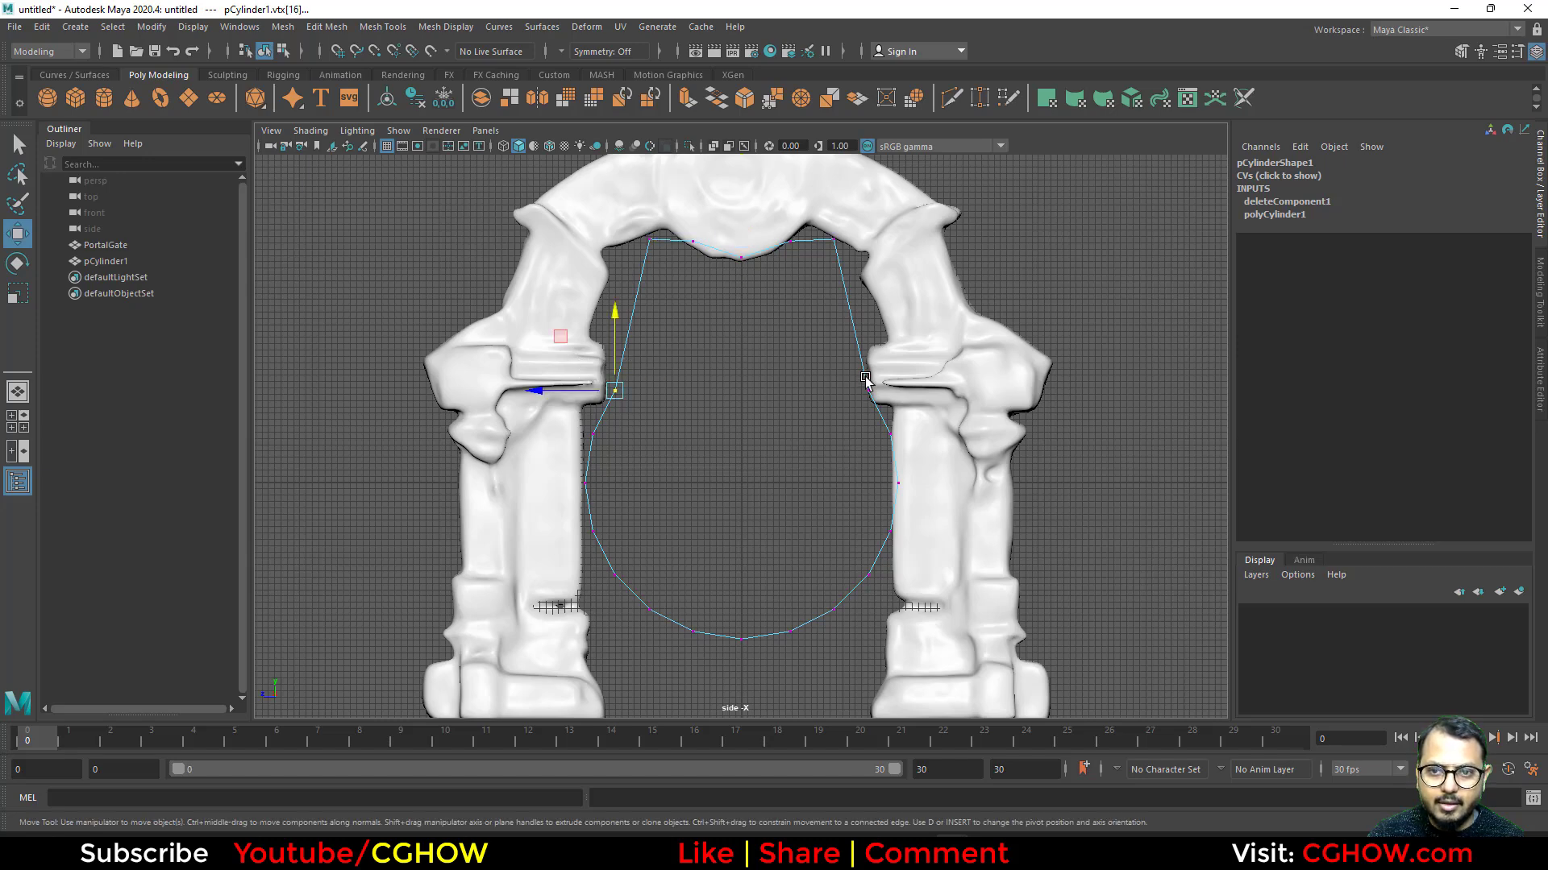
shift+drag(865, 380, 895, 394)
drag(736, 328, 752, 238)
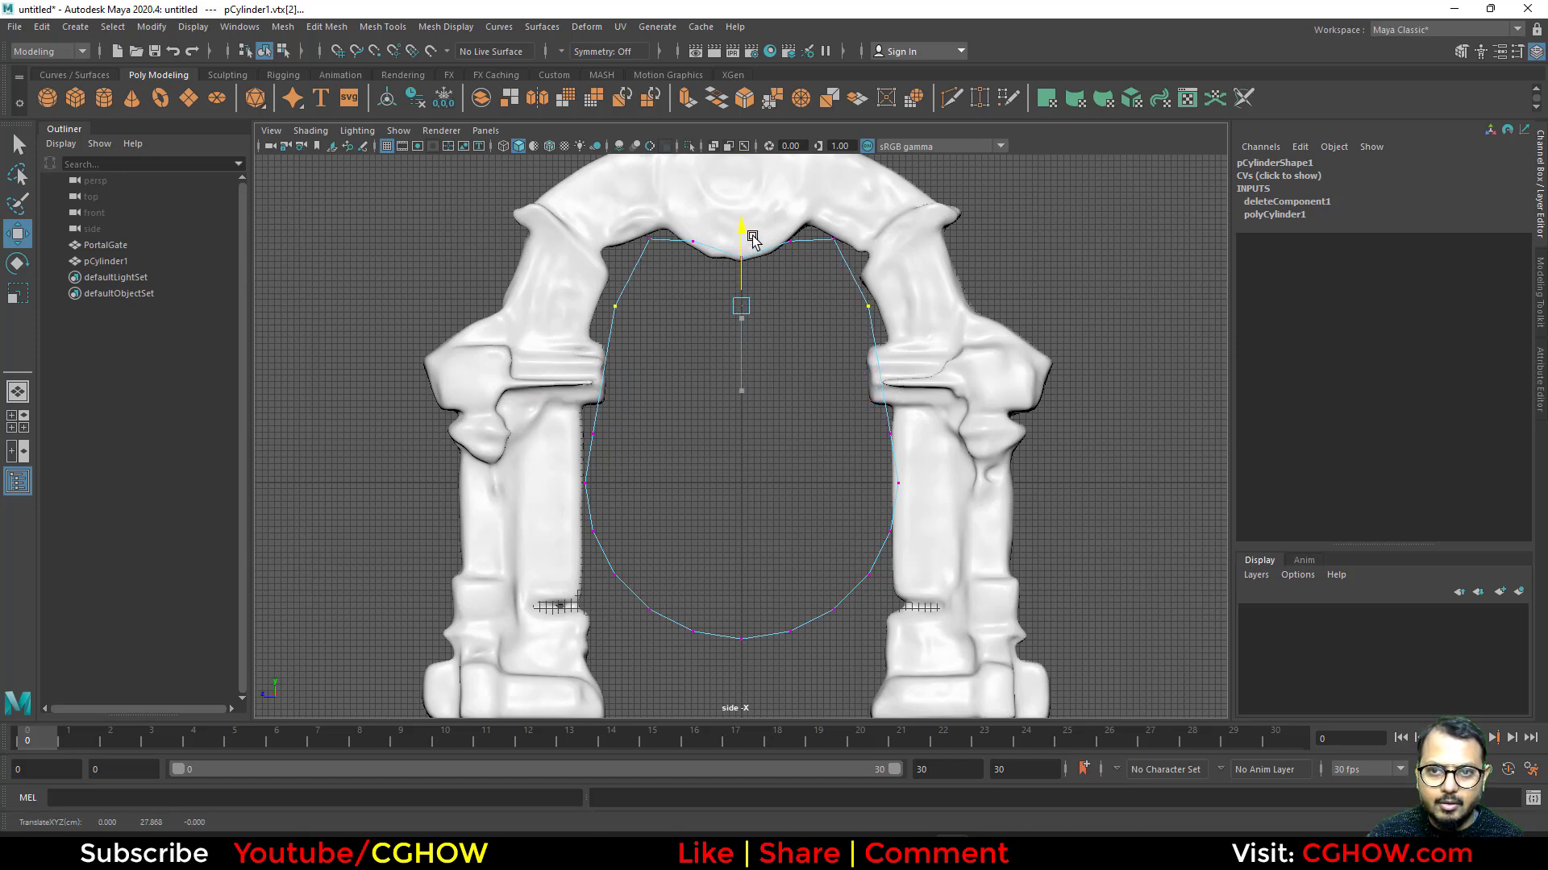
drag(634, 410, 558, 442)
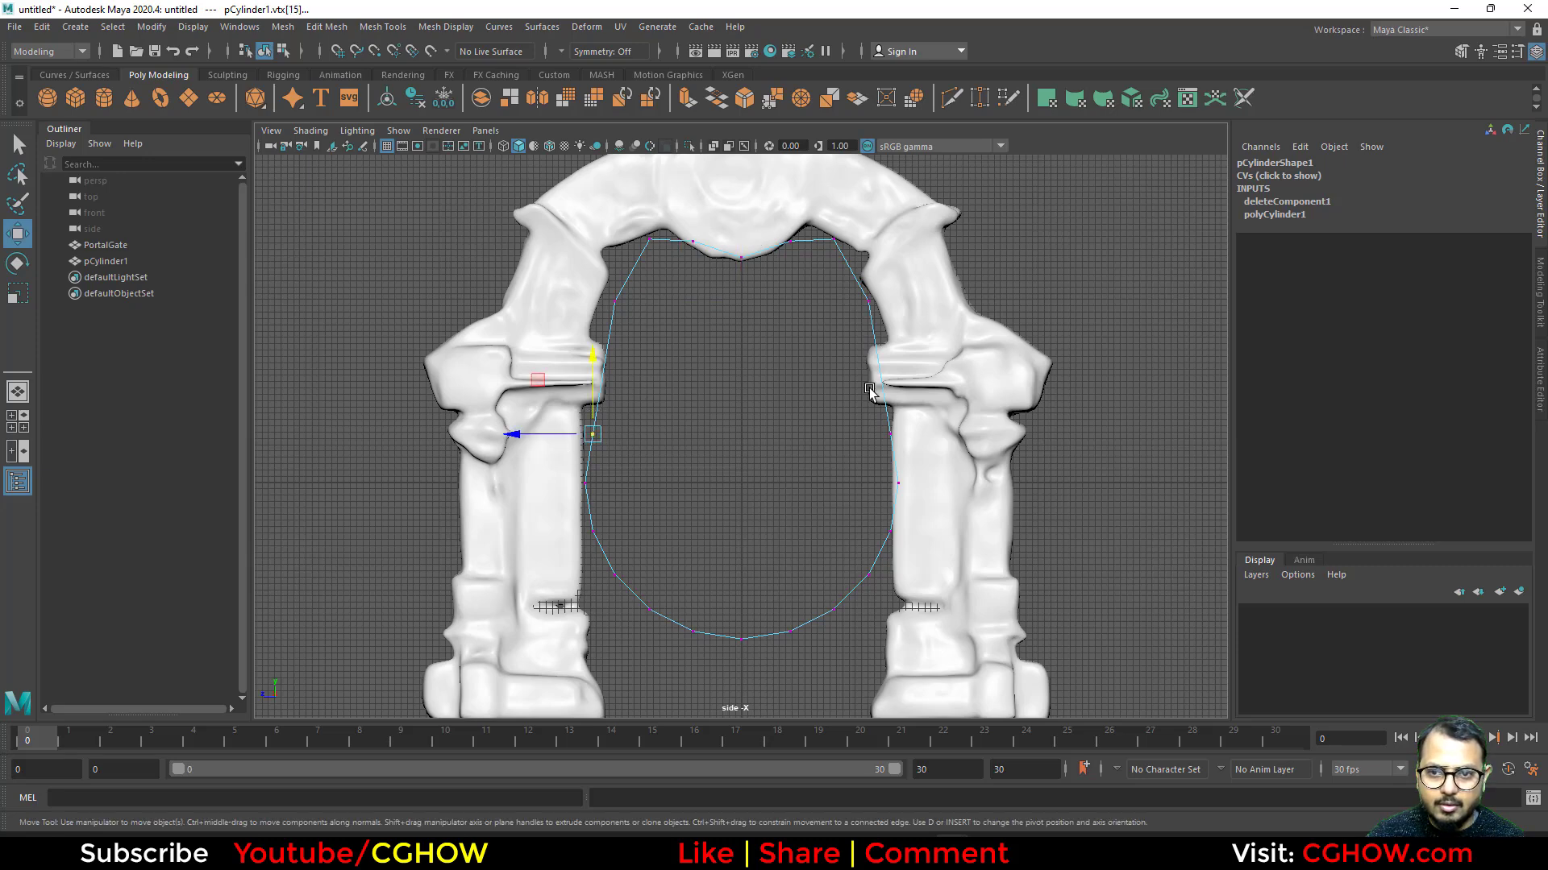
drag(936, 395, 573, 449)
drag(737, 356, 746, 325)
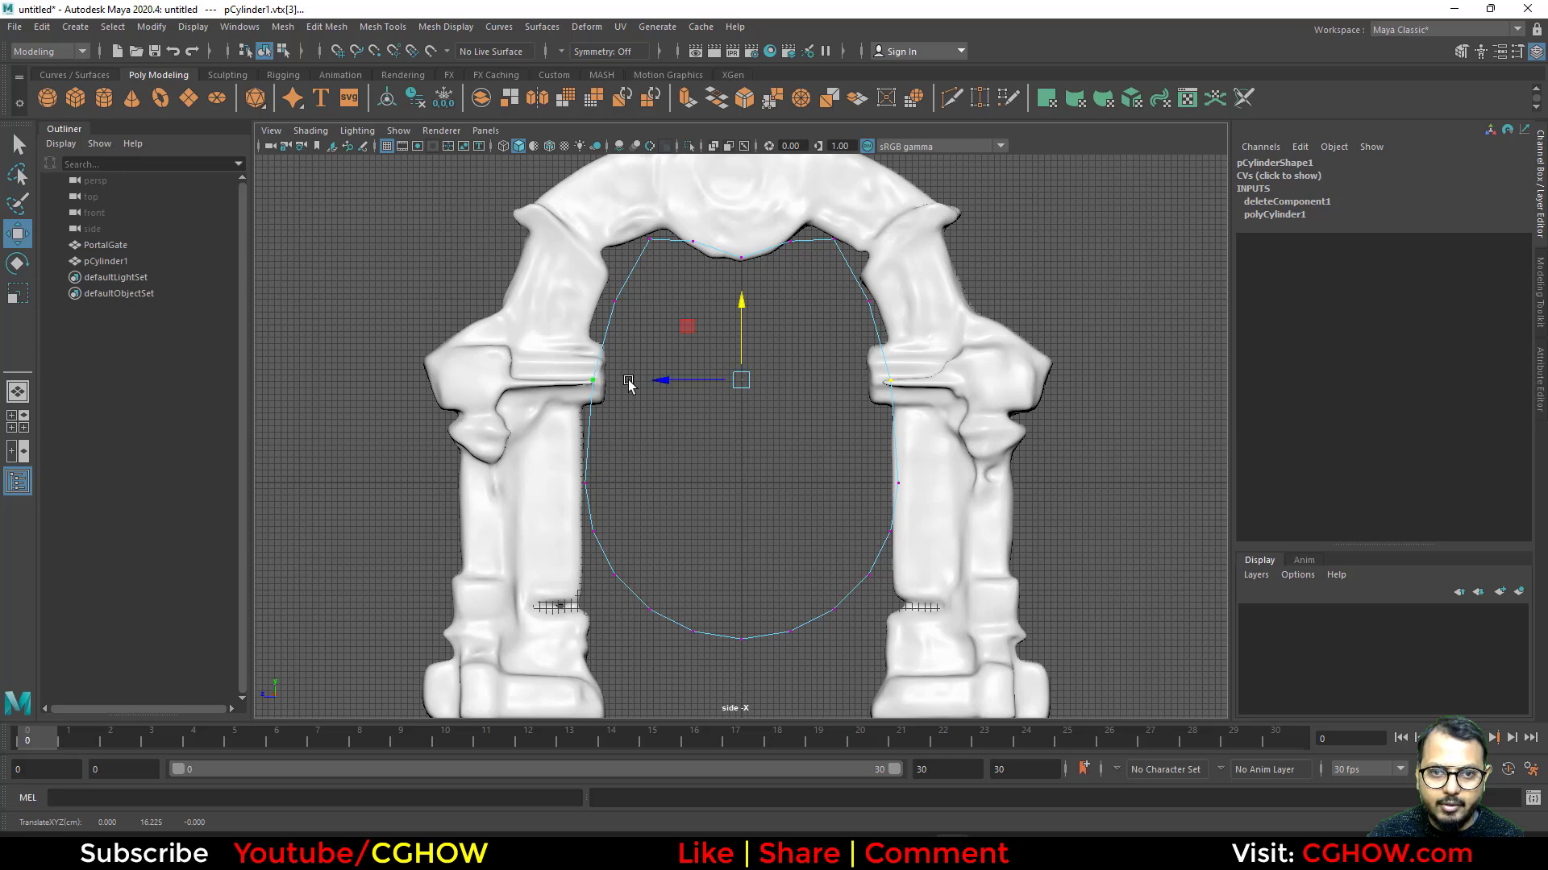
Scale the symmetric vertex pairs sideways so the tube's outline meets the pillars' inner edges from the capitals down to the pedestals.
key(r)
drag(664, 381, 669, 383)
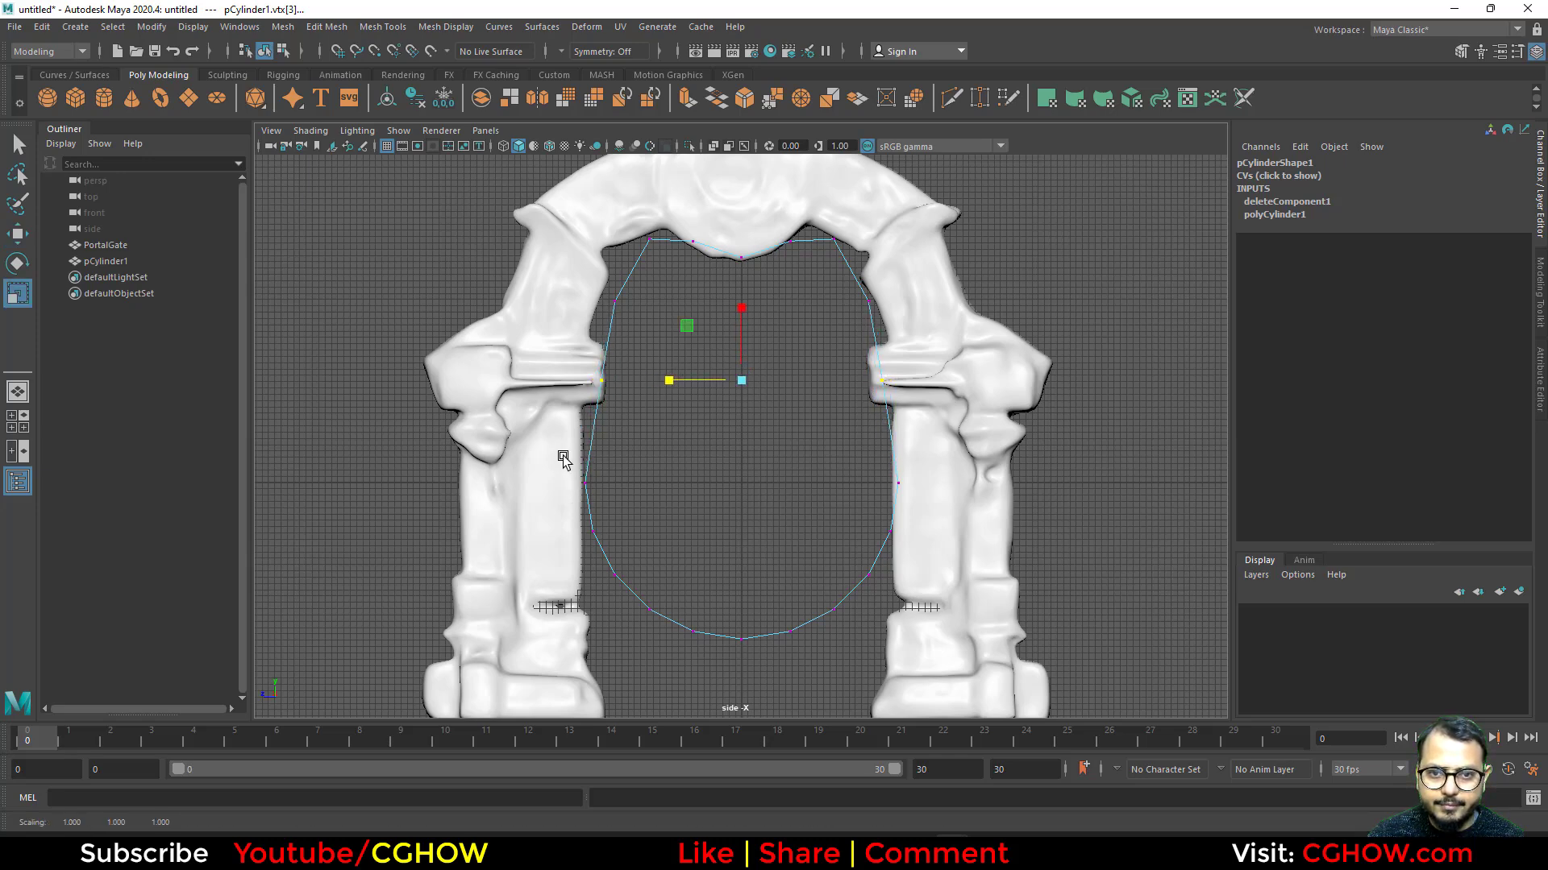
drag(561, 519, 927, 564)
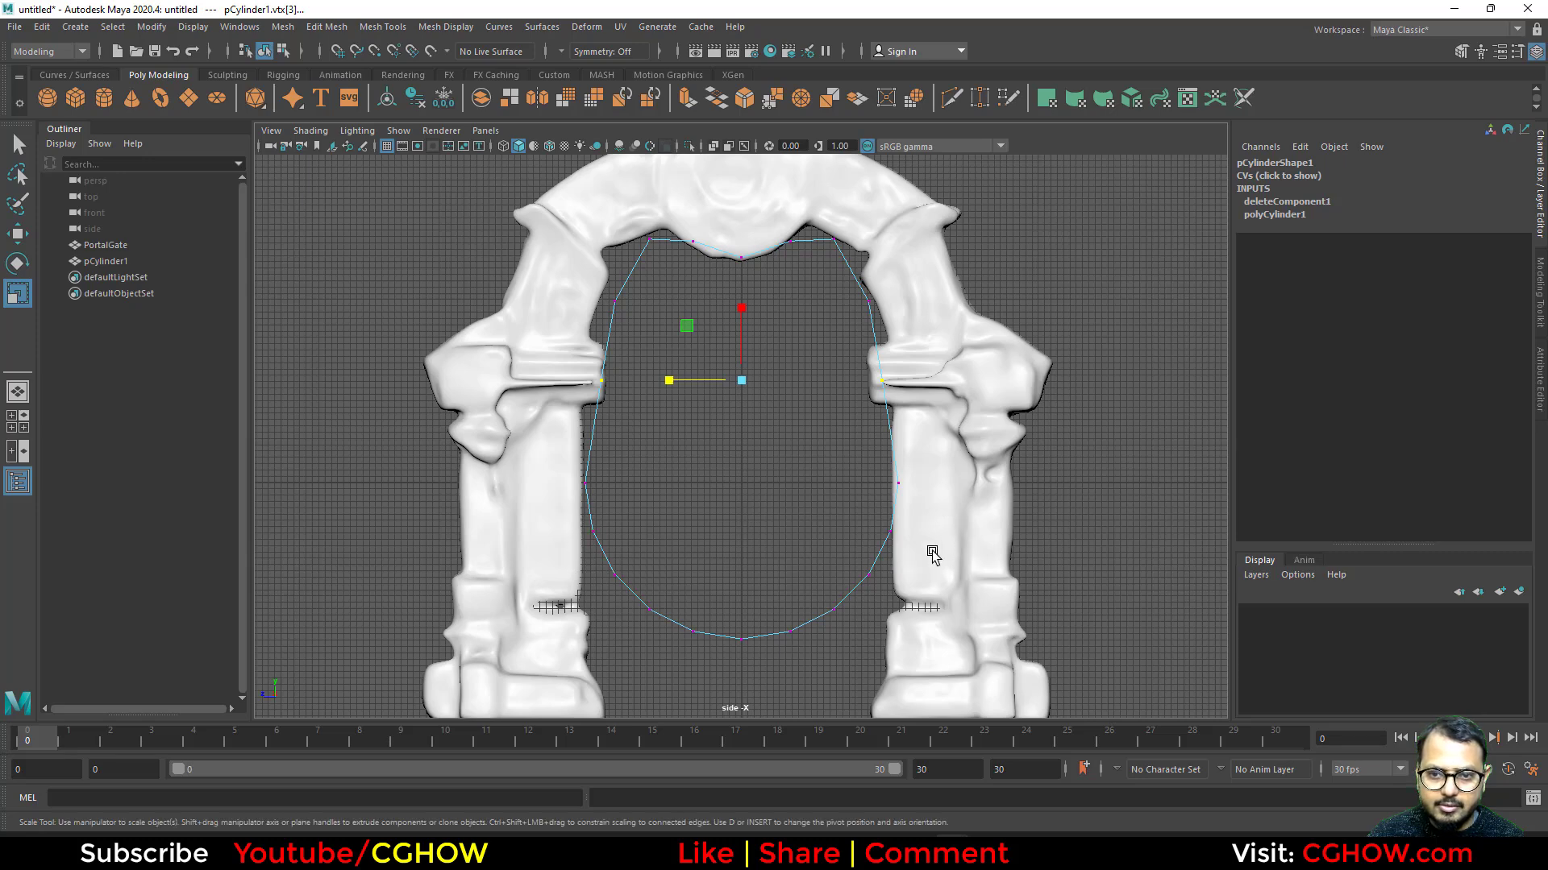
drag(677, 534, 907, 603)
drag(673, 575, 655, 575)
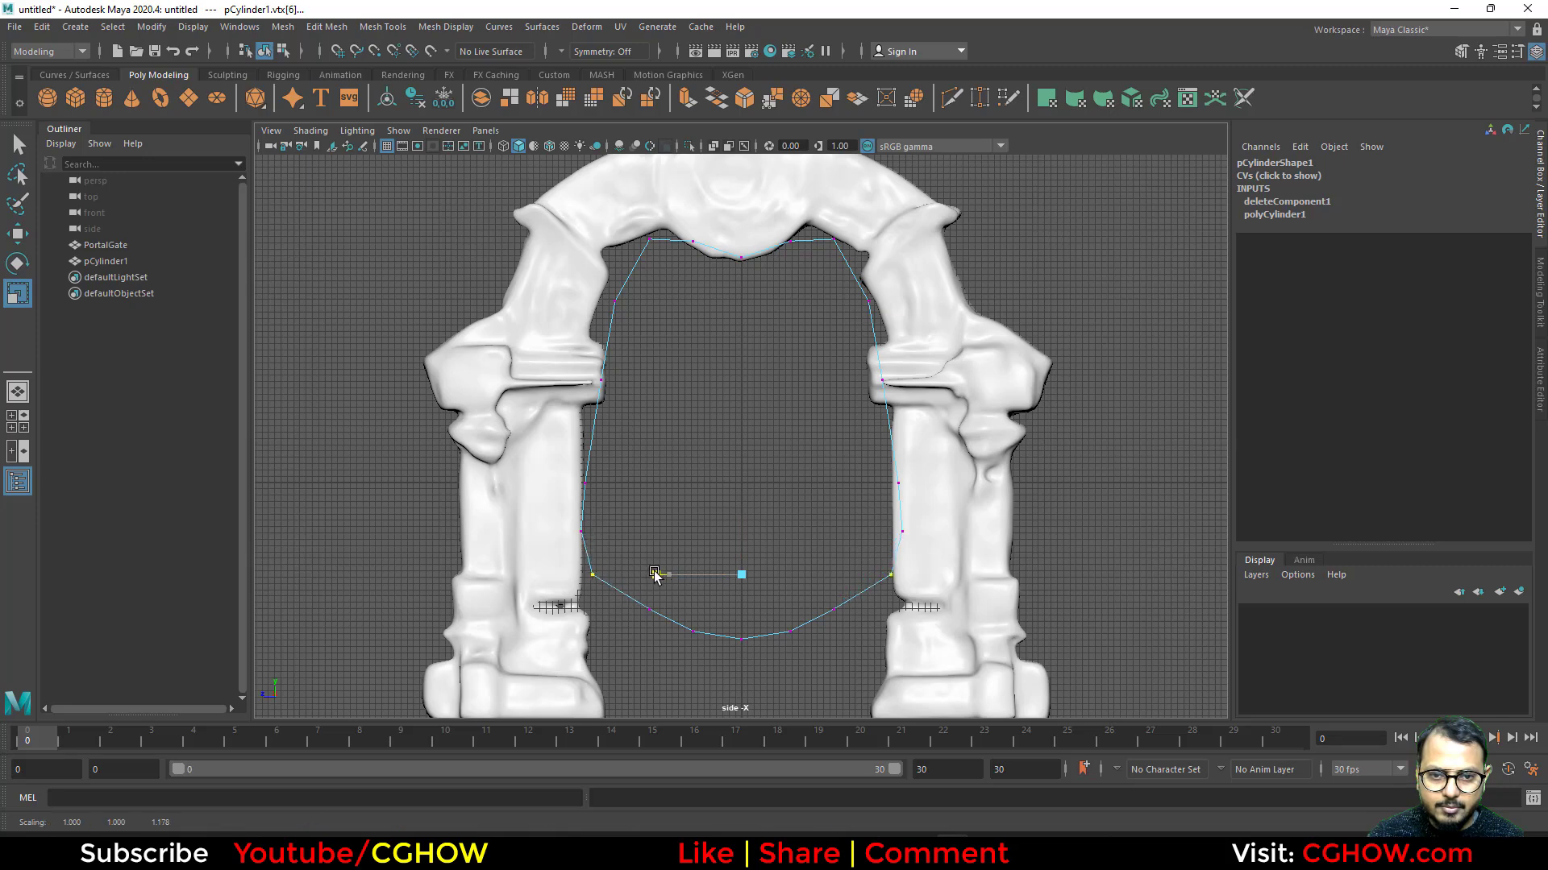
alt+middle_drag(701, 708, 692, 562)
drag(850, 439, 625, 463)
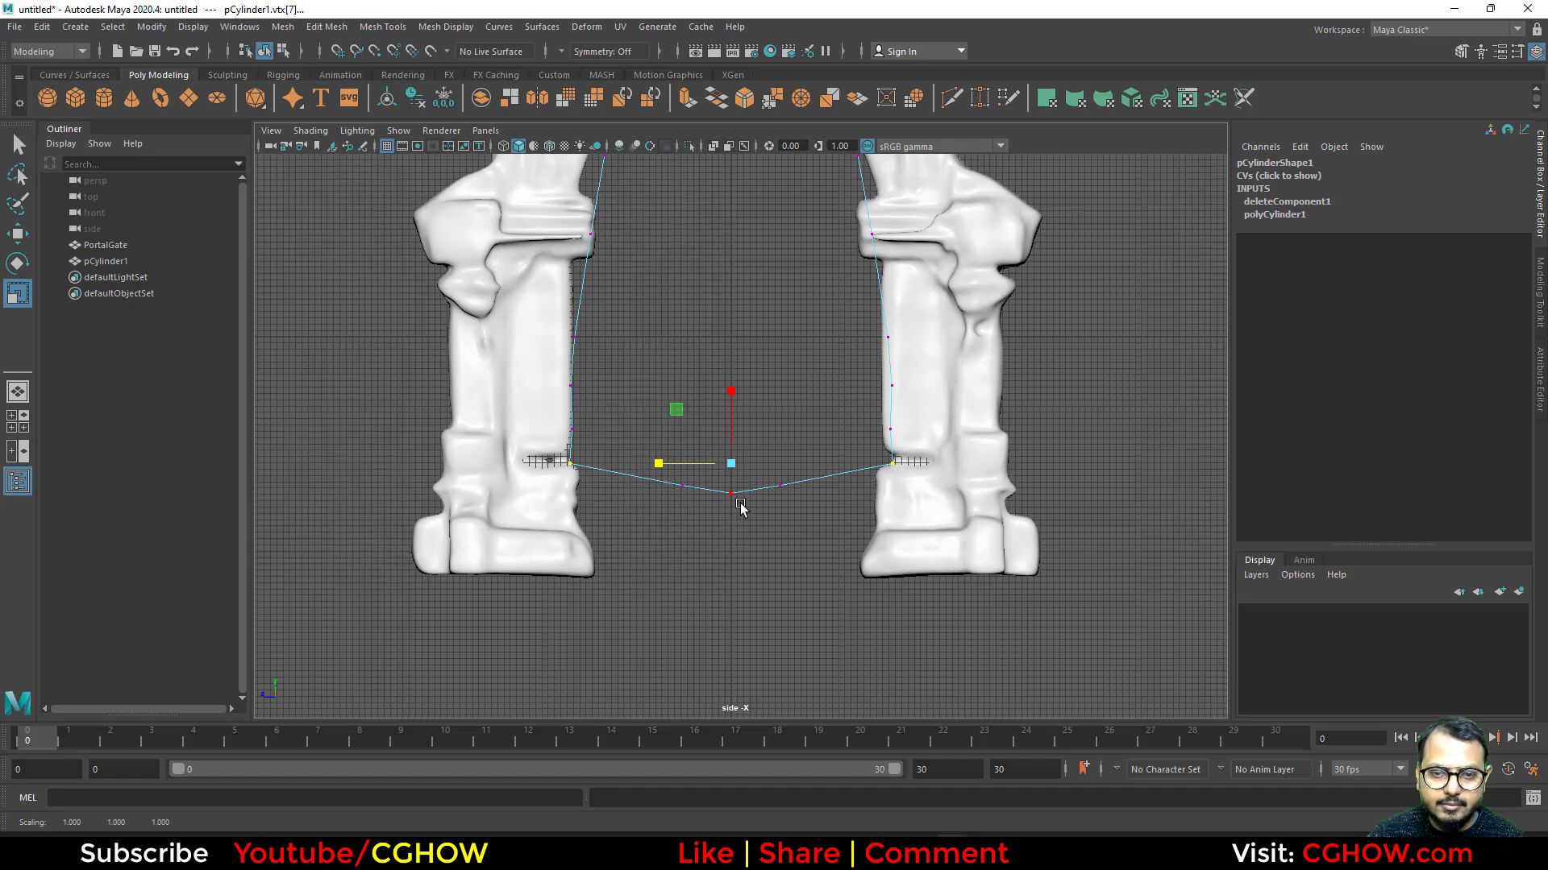
Delete the two faces at the bottom centre of the tube to open its lower end.
mouse_move(753, 480)
right_down()
mouse_move(752, 390)
mouse_move(746, 483)
right_up()
drag(709, 445, 745, 573)
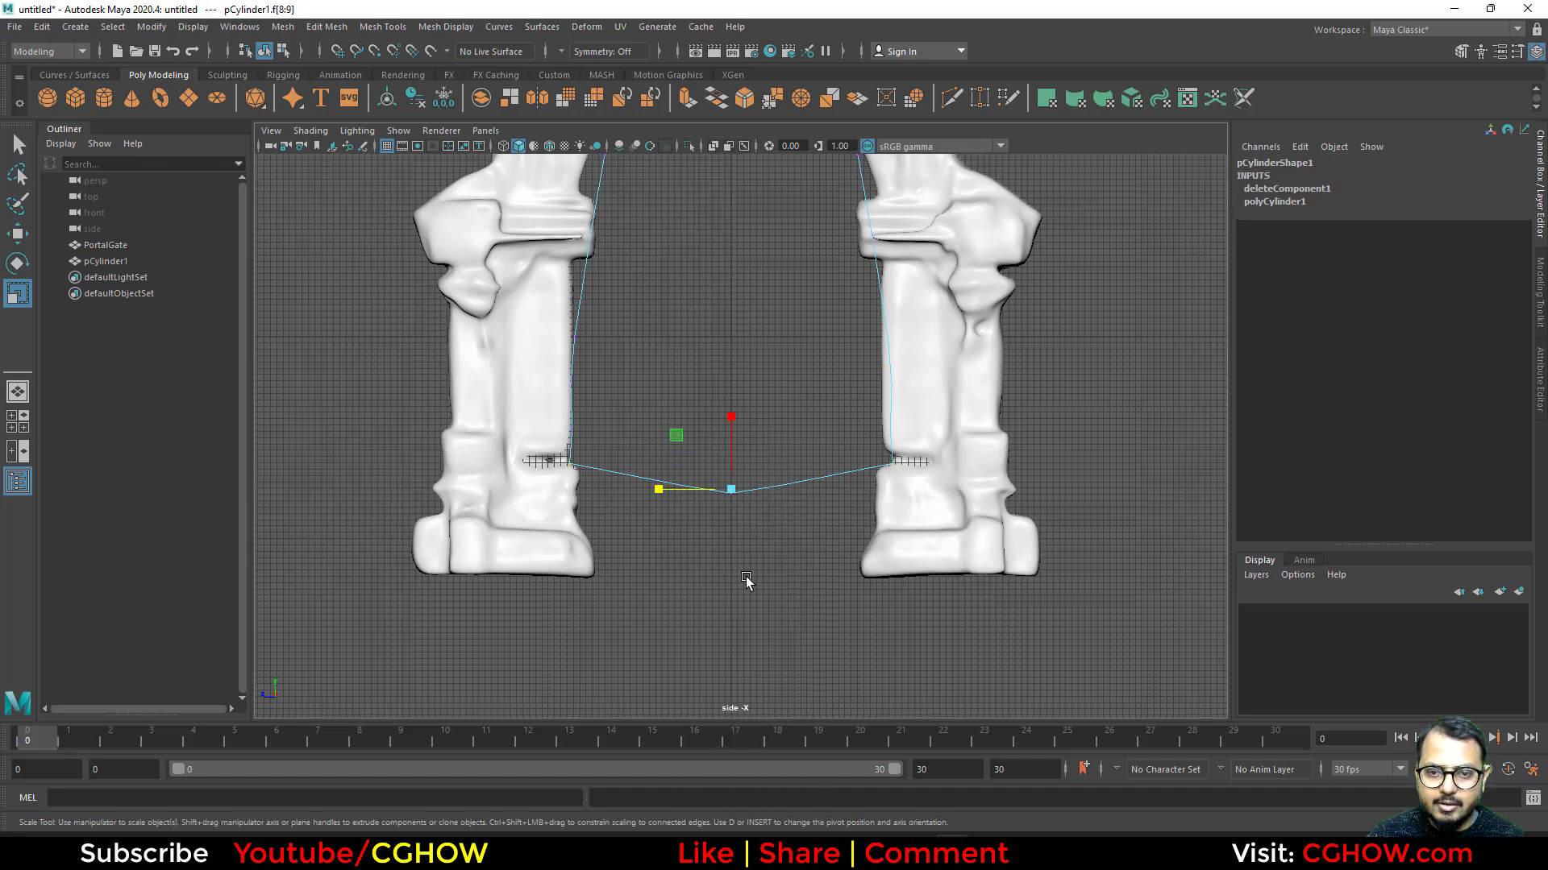
key(Delete)
Move the two open end vertices of the outline to the inner feet of the pillars, about 38 units below the origin.
right_drag(702, 450, 621, 435)
click(682, 485)
key(w)
drag(682, 495, 610, 578)
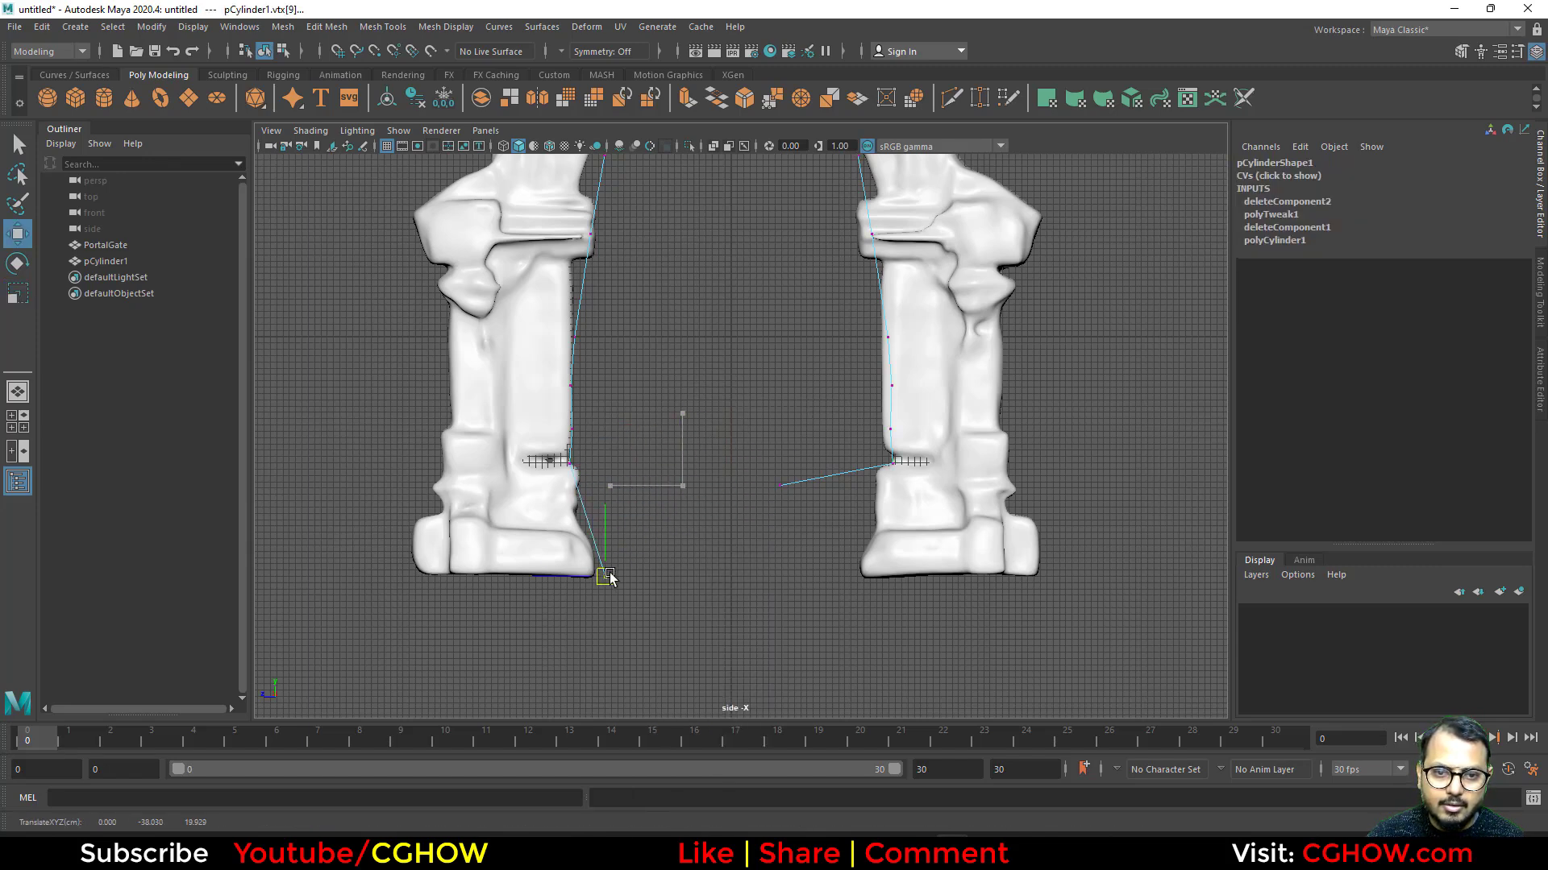
click(780, 486)
drag(779, 489, 859, 577)
Examine in the perspective view how the opened tube fits inside the gate.
key(space)
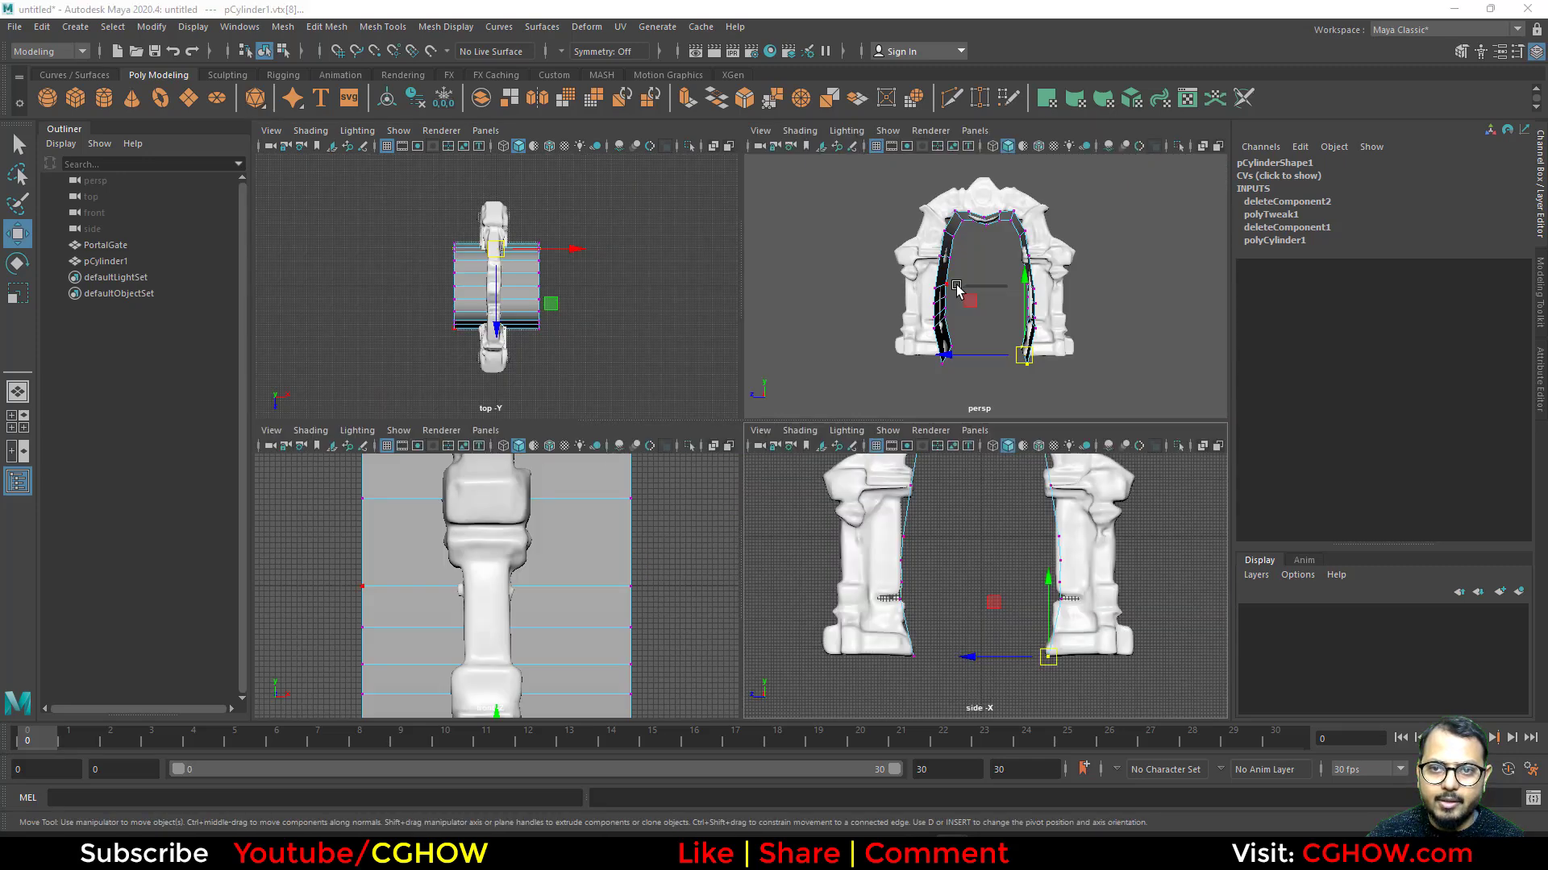
key(space)
alt+drag(843, 312, 819, 500)
key(space)
key(space)
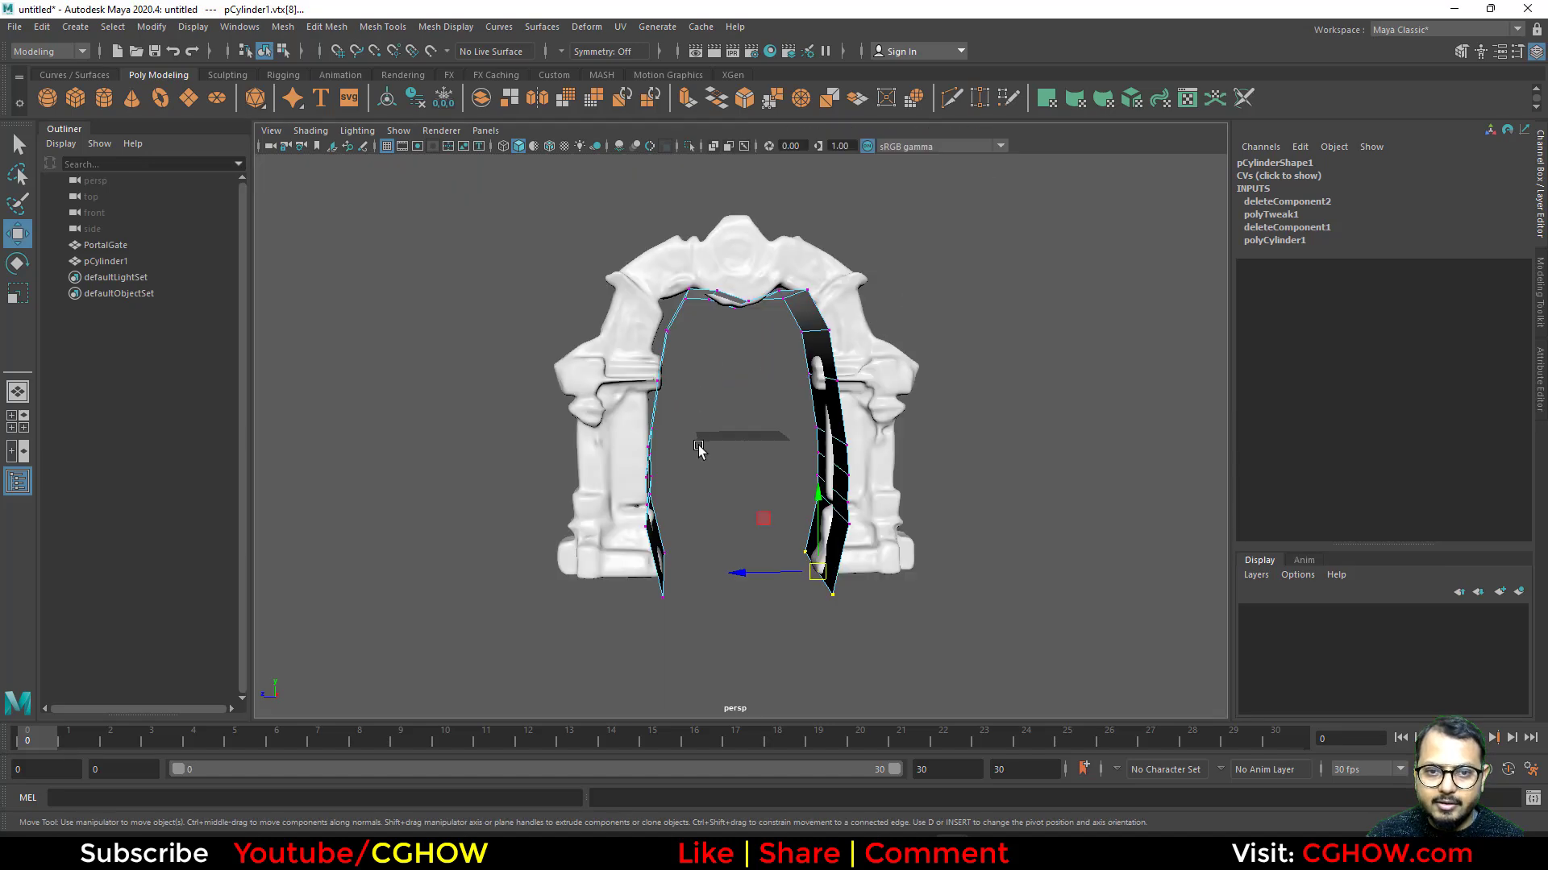
key(space)
key(space)
In the side view, move the five top vertices onto the keystone's underside, the notches beside it and the arch's inner corners.
alt+middle_drag(715, 296, 743, 583)
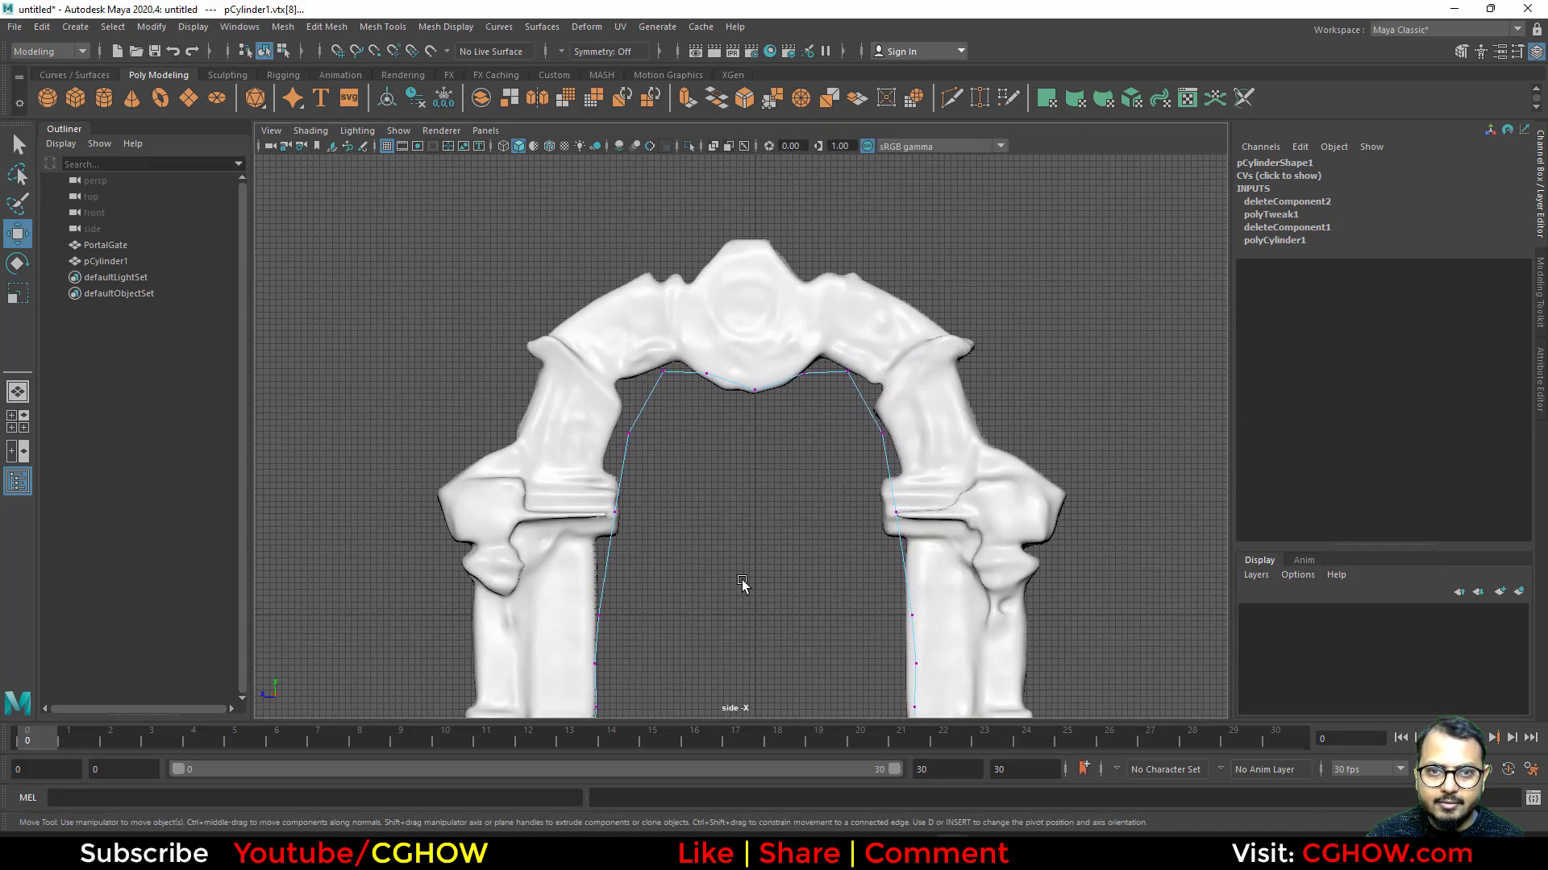
scroll(702, 439, up, 3)
drag(666, 456, 665, 455)
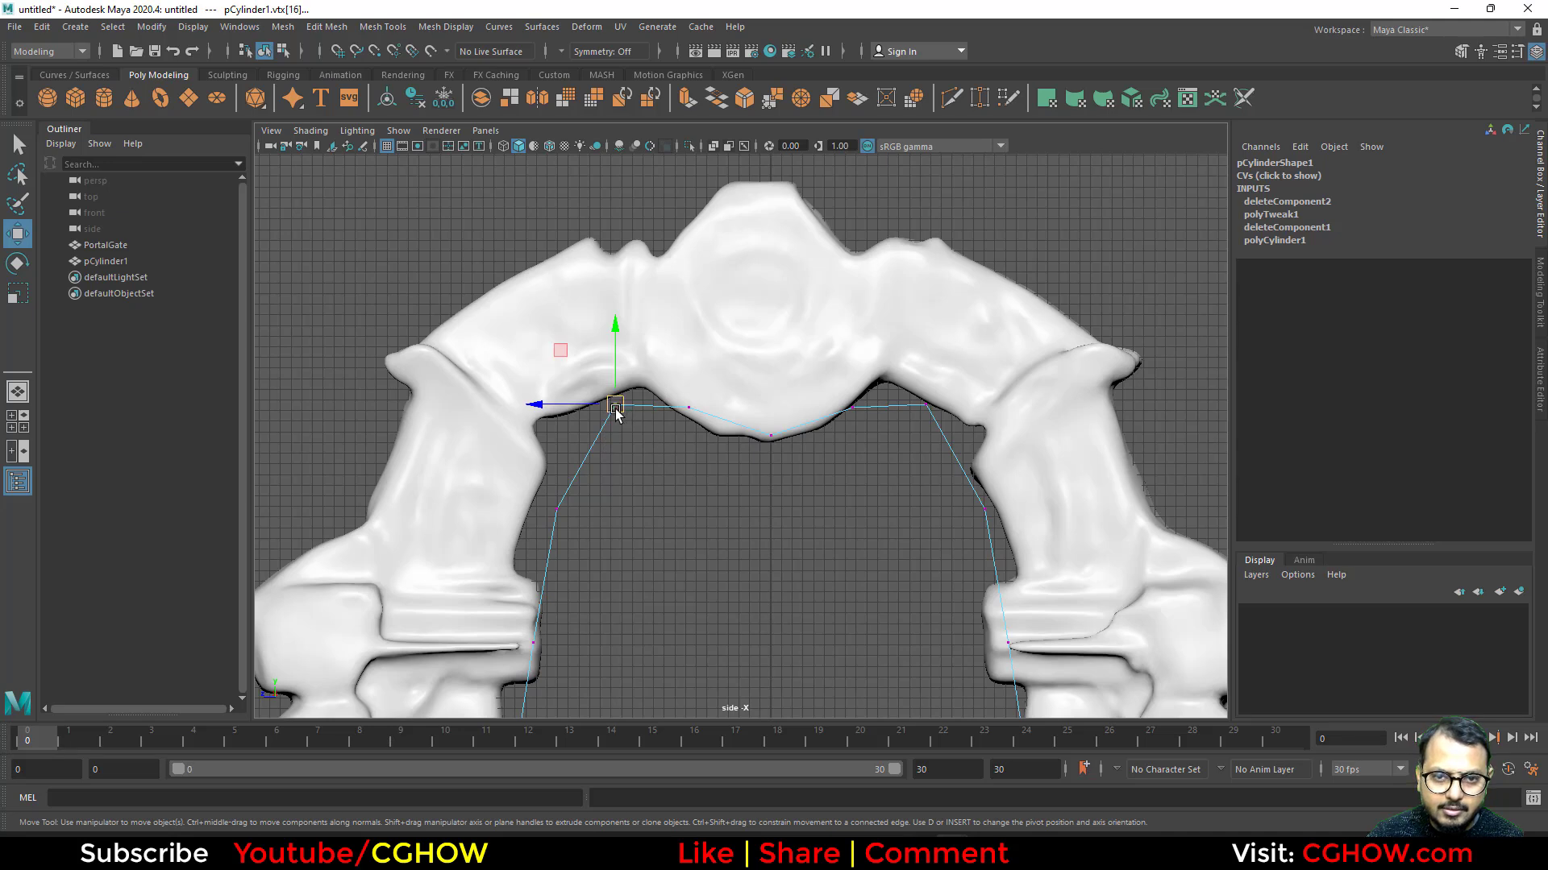
drag(615, 405, 544, 425)
drag(673, 379, 698, 417)
drag(690, 409, 644, 390)
drag(780, 402, 760, 443)
drag(860, 383, 908, 439)
drag(935, 407, 987, 436)
Move the vertices at the arch's lower ends onto its inner edge, about 23.5 units high, and the next pair onto the capitals' inner edges.
drag(615, 483, 532, 558)
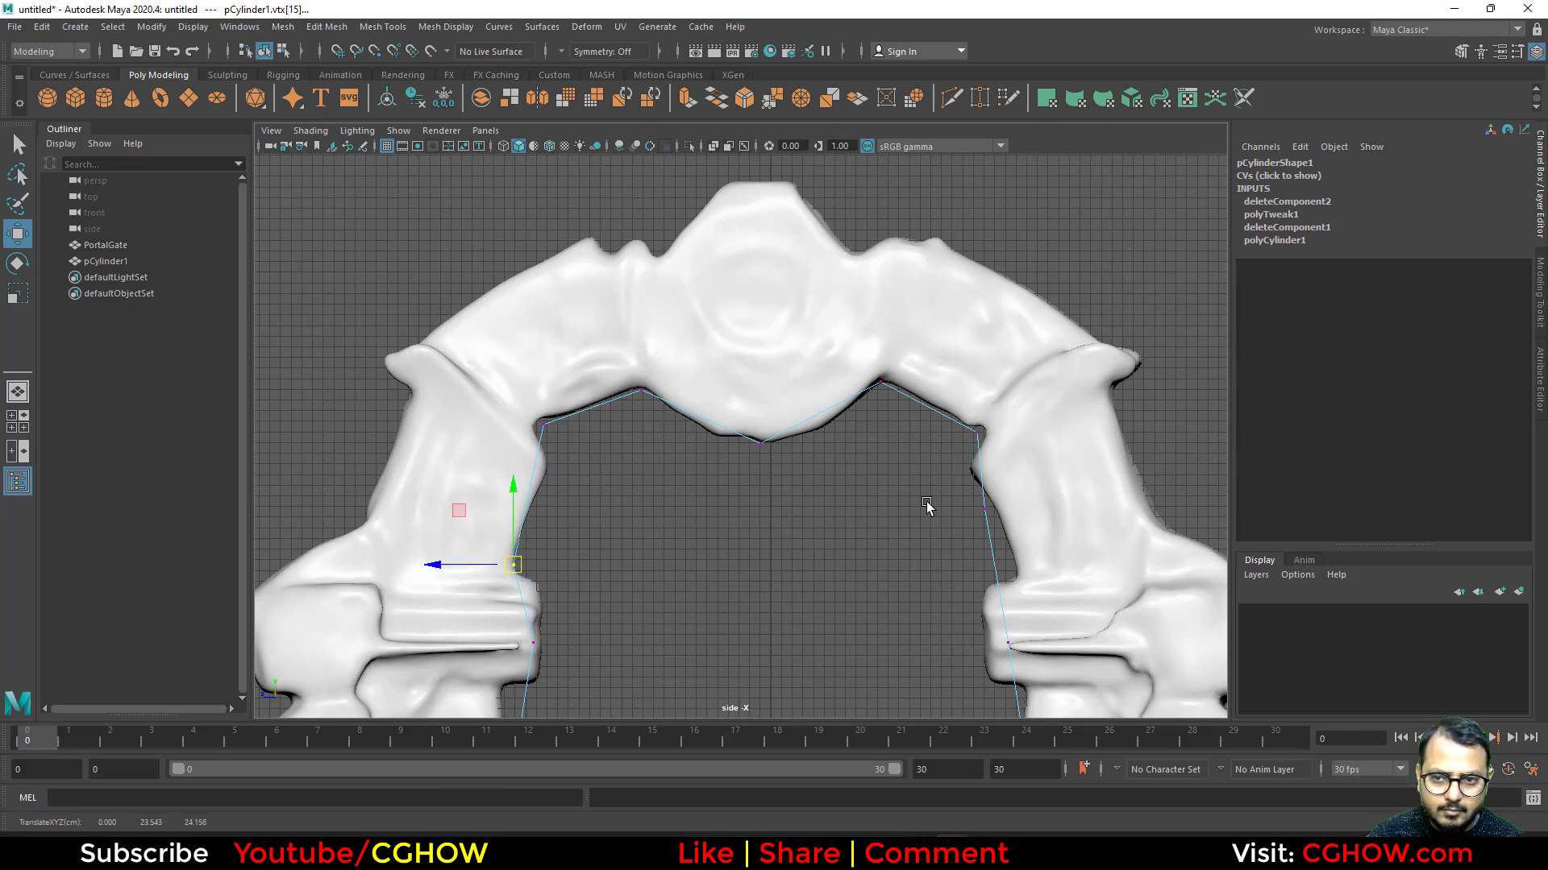
drag(927, 482, 1015, 580)
alt+middle_drag(927, 633, 899, 498)
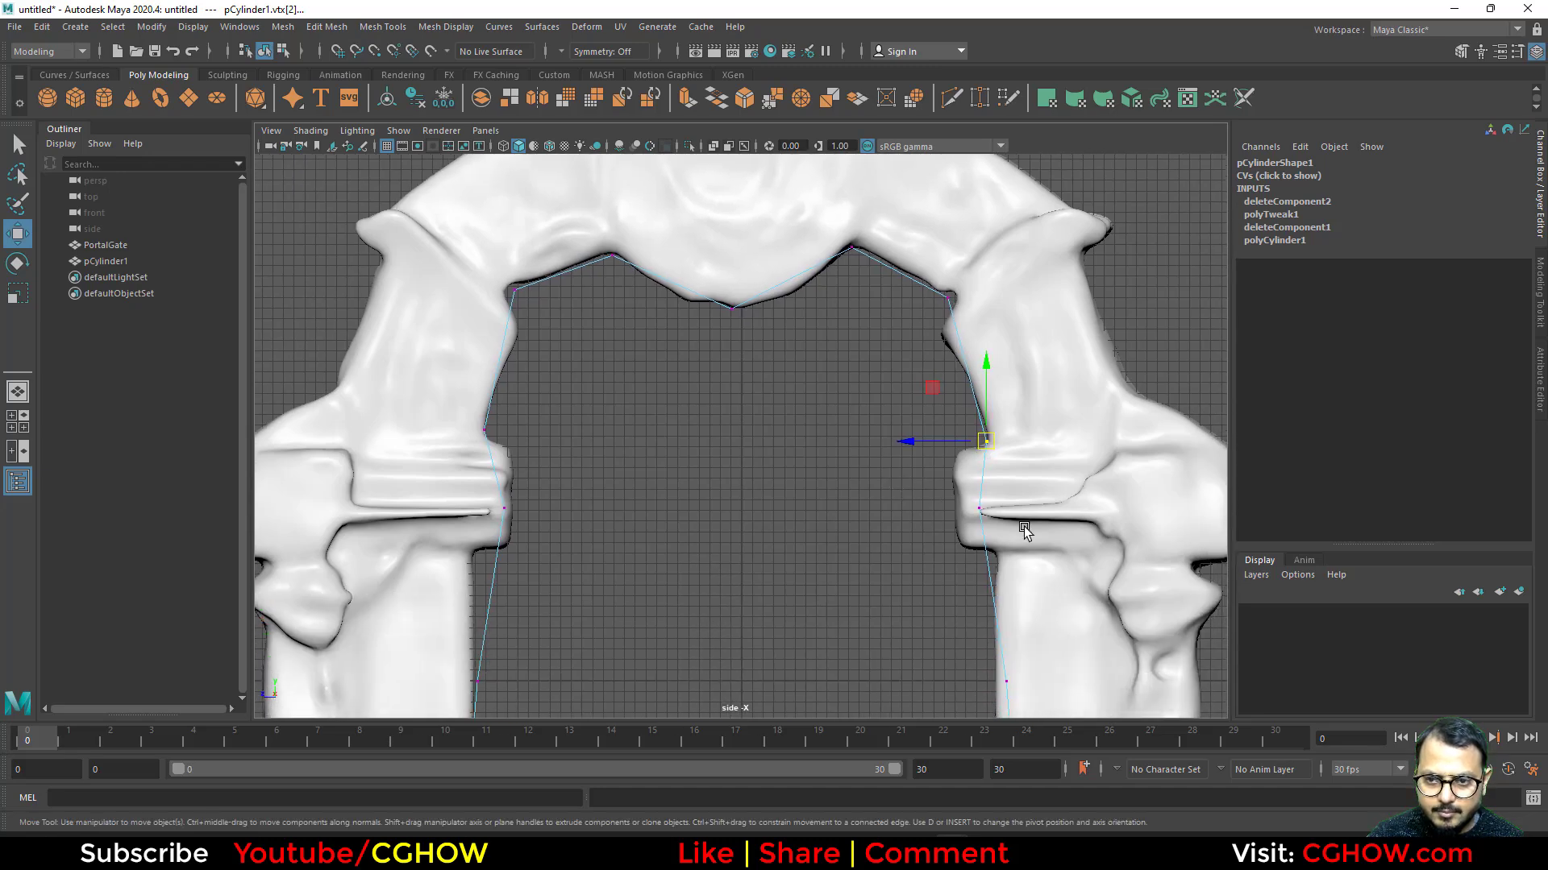
click(981, 511)
drag(981, 511, 958, 504)
drag(569, 499, 516, 519)
alt+middle_drag(571, 598, 572, 334)
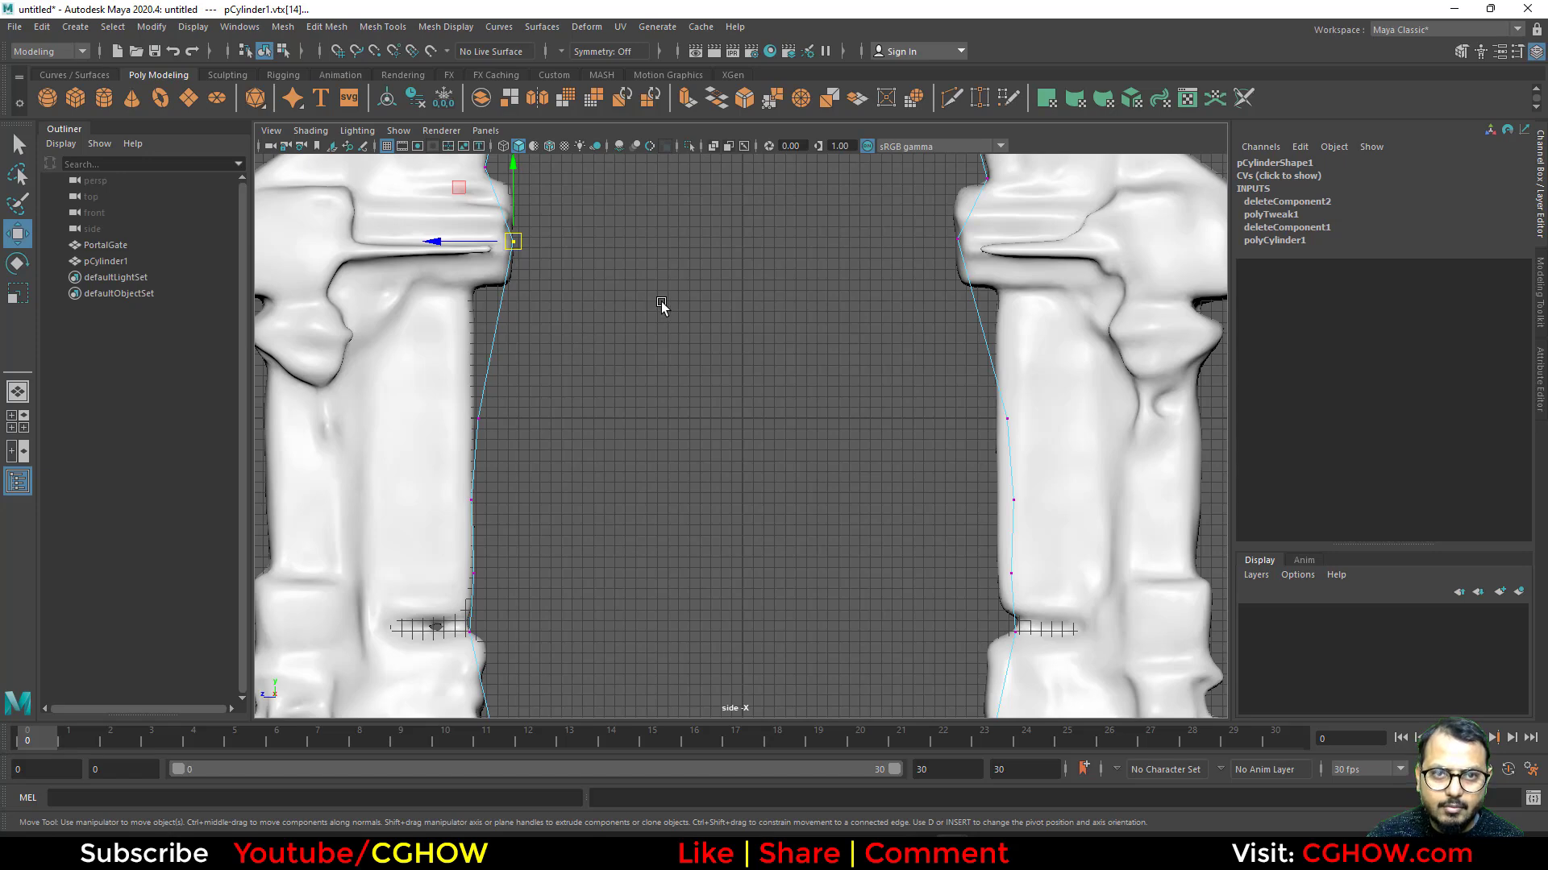
Switch the tube back to object selection and show its UV layout in the UV Editor.
alt+middle_drag(808, 339, 805, 710)
right_drag(867, 387, 898, 364)
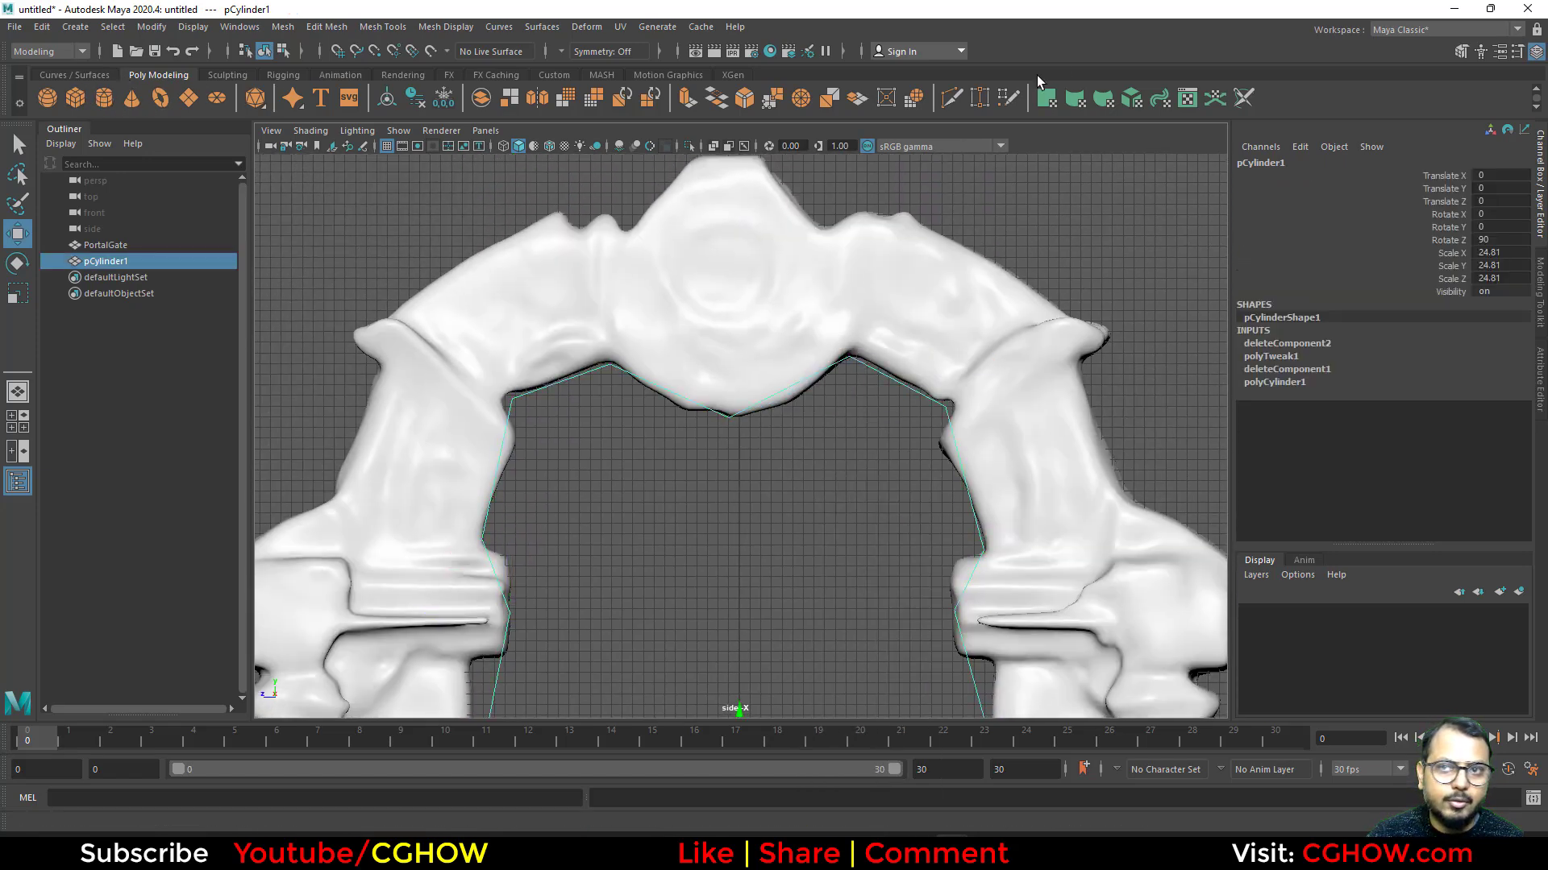
click(1188, 97)
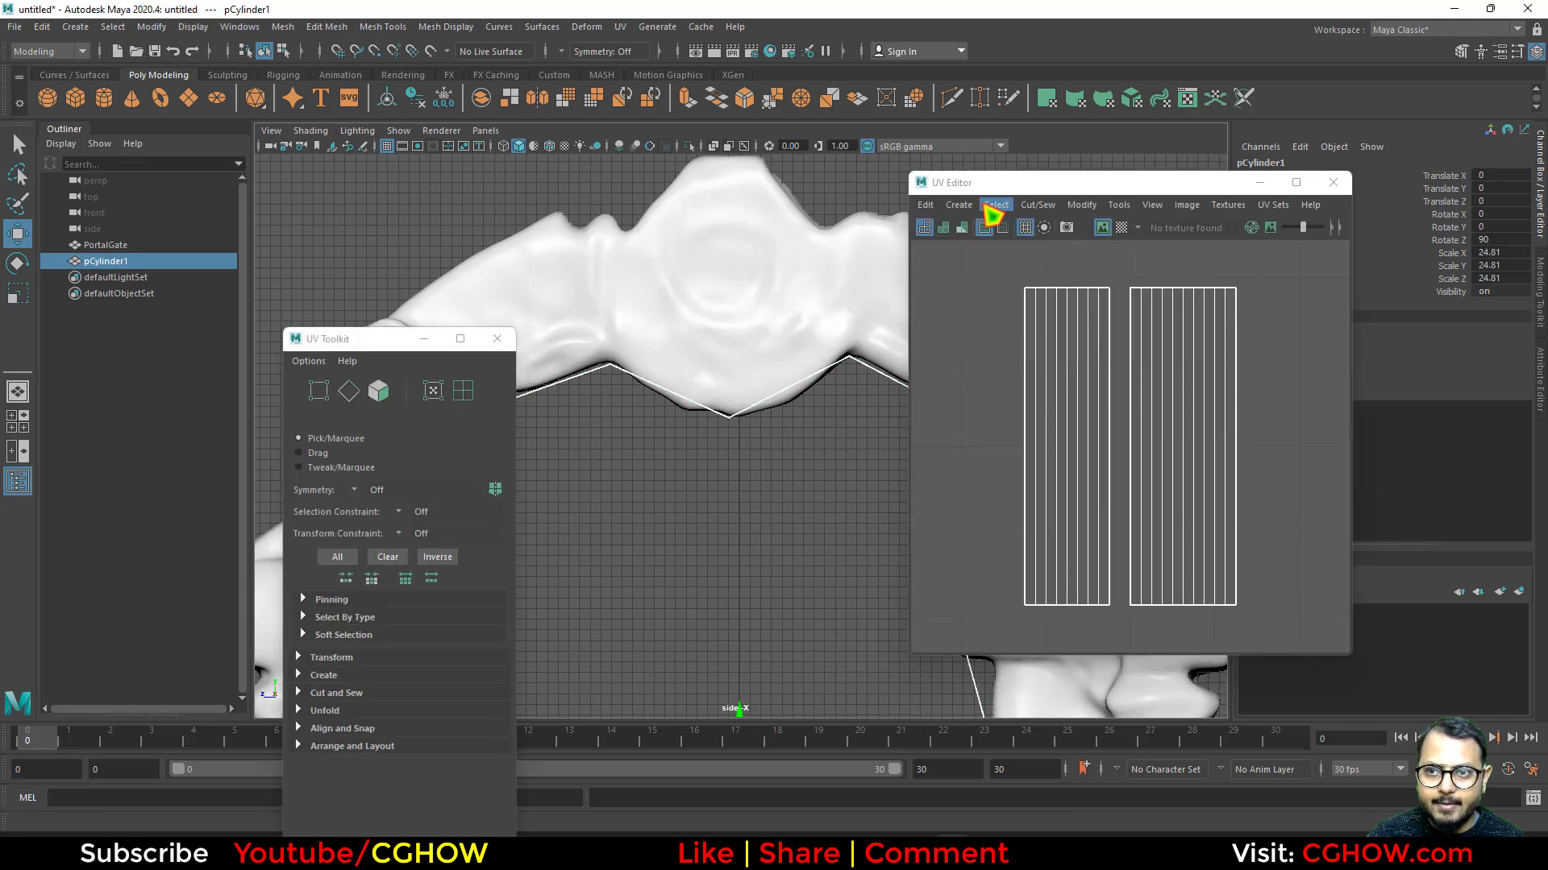
Try to sew the two UV shells together along their border edges in their original arrangement.
right_drag(1122, 345, 1125, 316)
click(1130, 384)
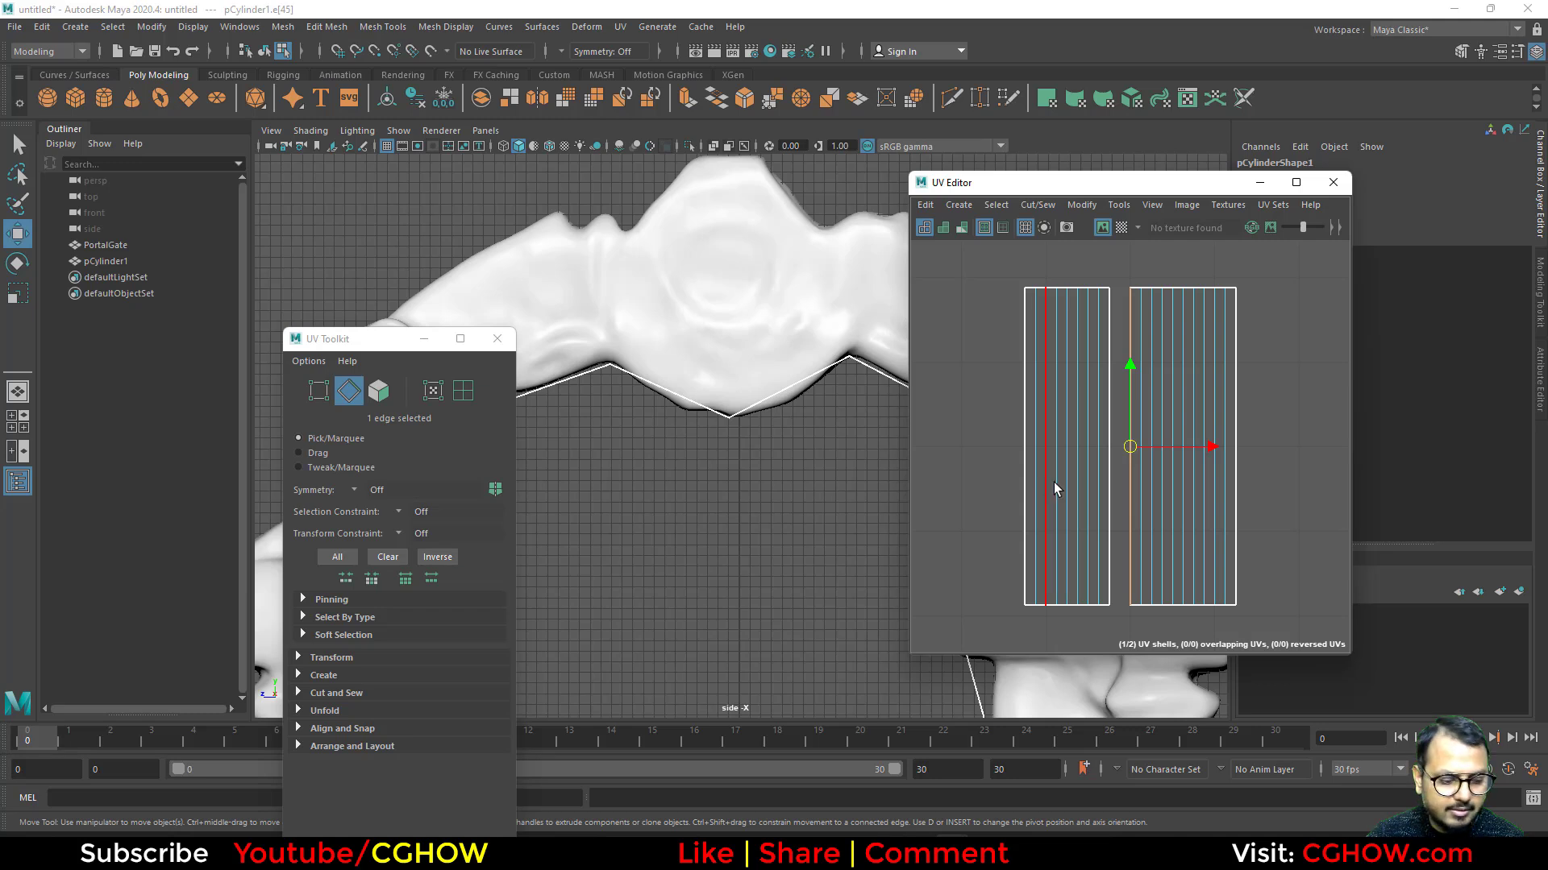
click(1108, 377)
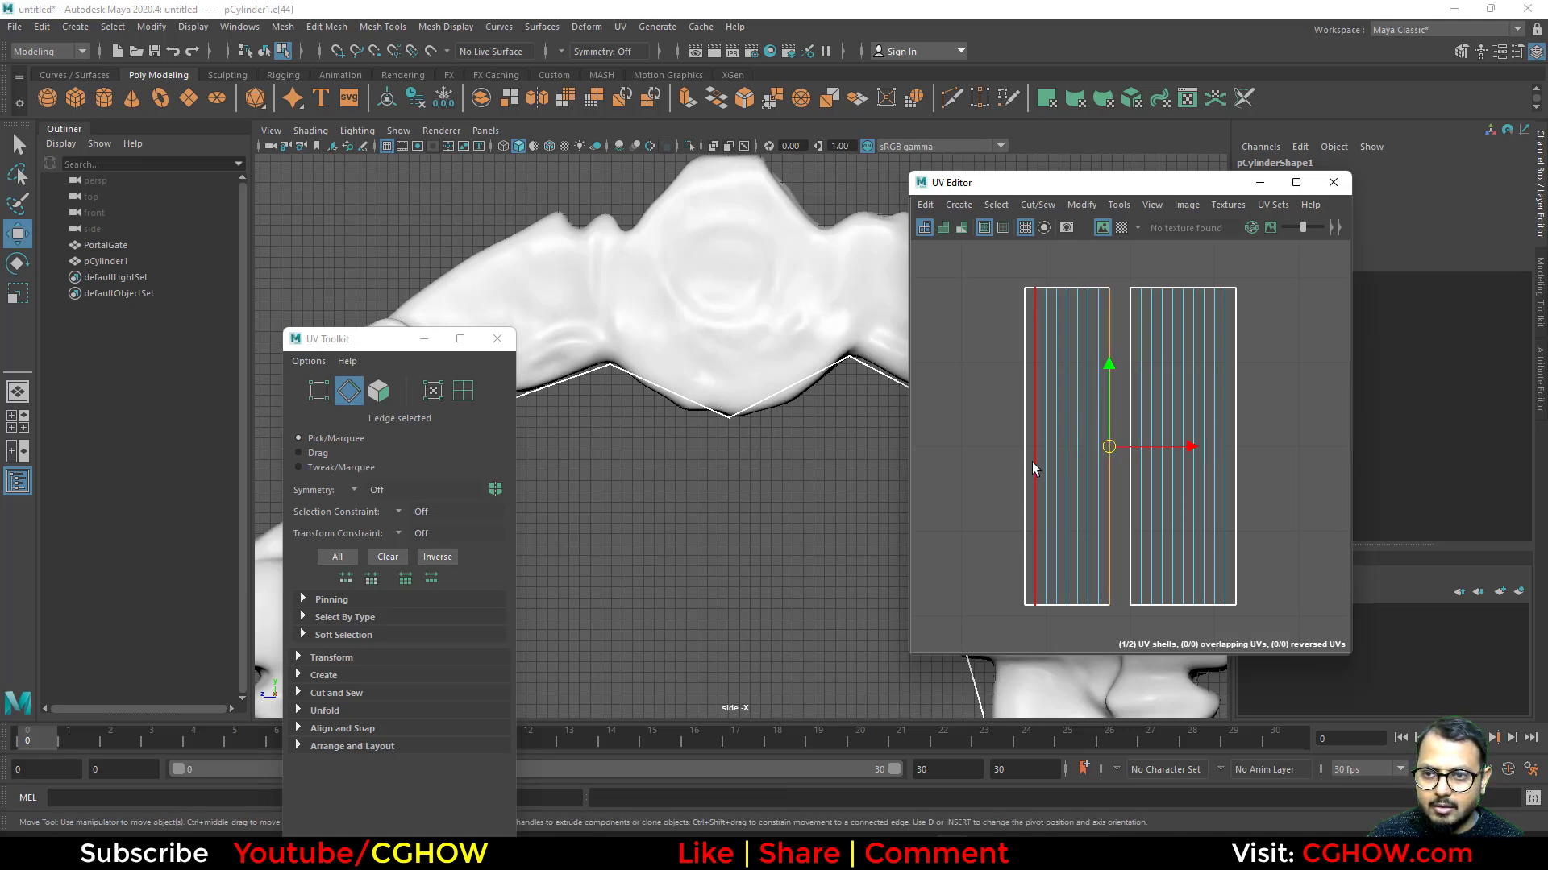
key(shift+s)
click(1021, 453)
key(shift+s)
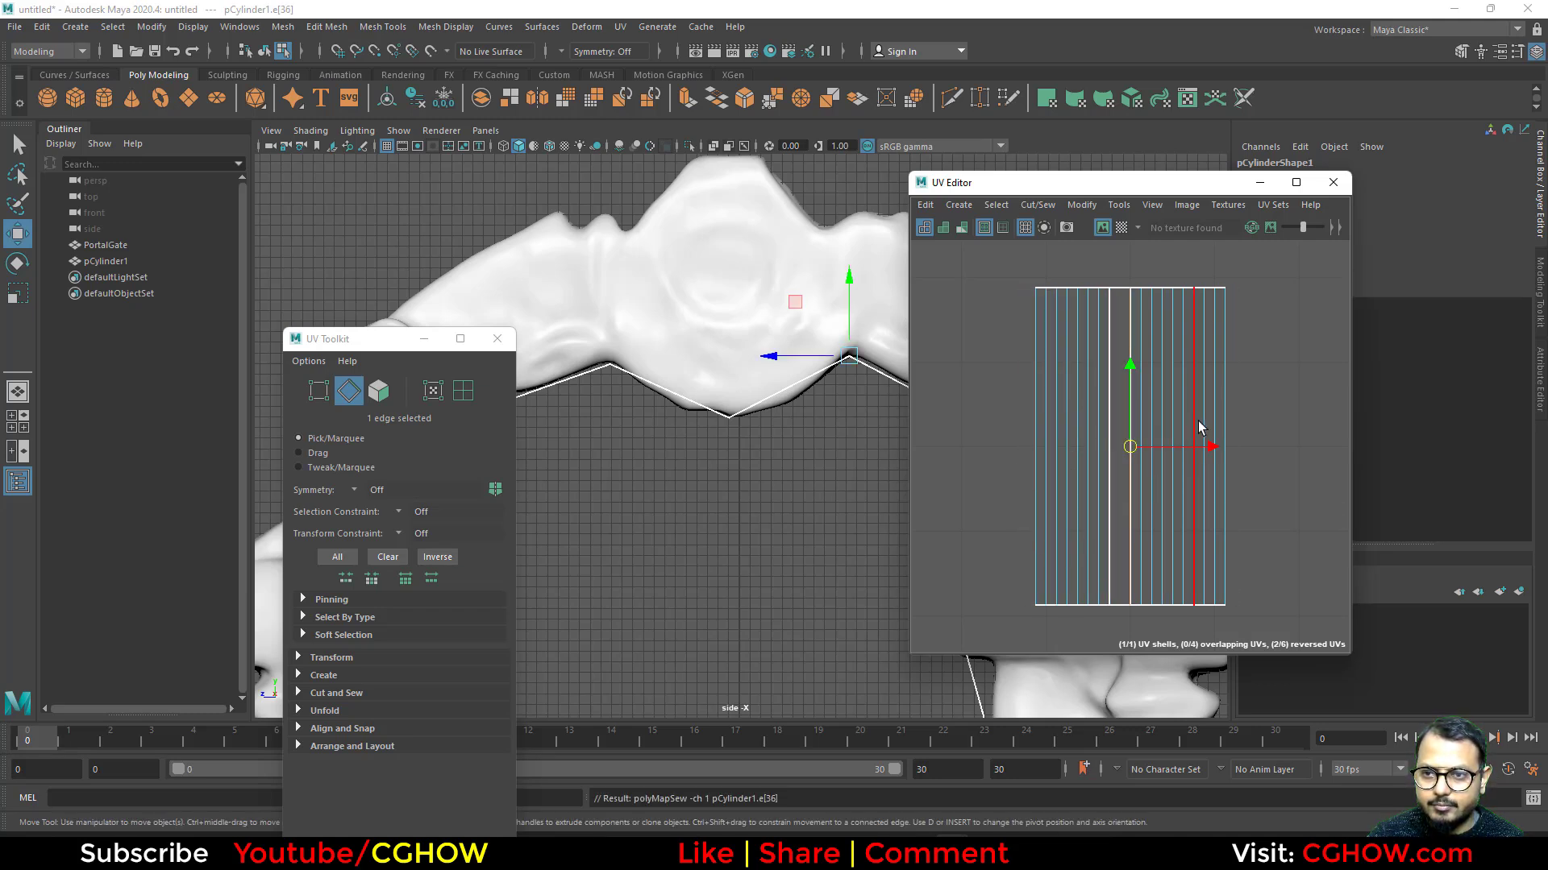
key(ctrl+z)
Select the whole narrower UV shell and move it to the opposite side of the wider shell.
right_drag(1058, 369, 1101, 378)
double_click(1054, 370)
drag(1147, 450, 1394, 453)
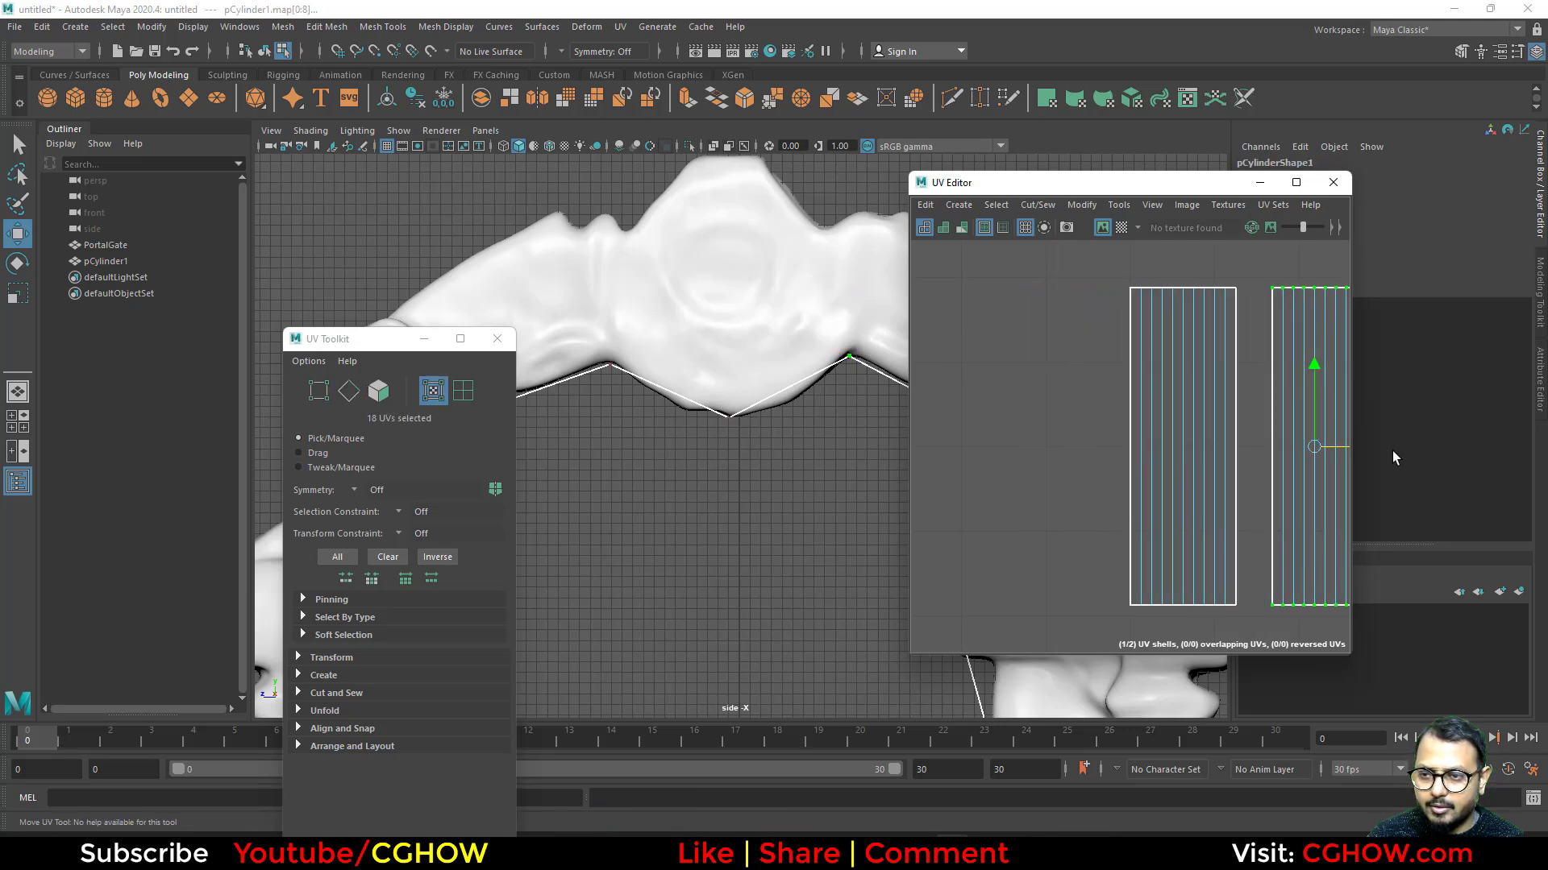
alt+middle_drag(1199, 418, 1033, 408)
Try to sew the two rearranged UV shells along their facing edges while a gap separates them.
right_drag(1083, 361, 1084, 327)
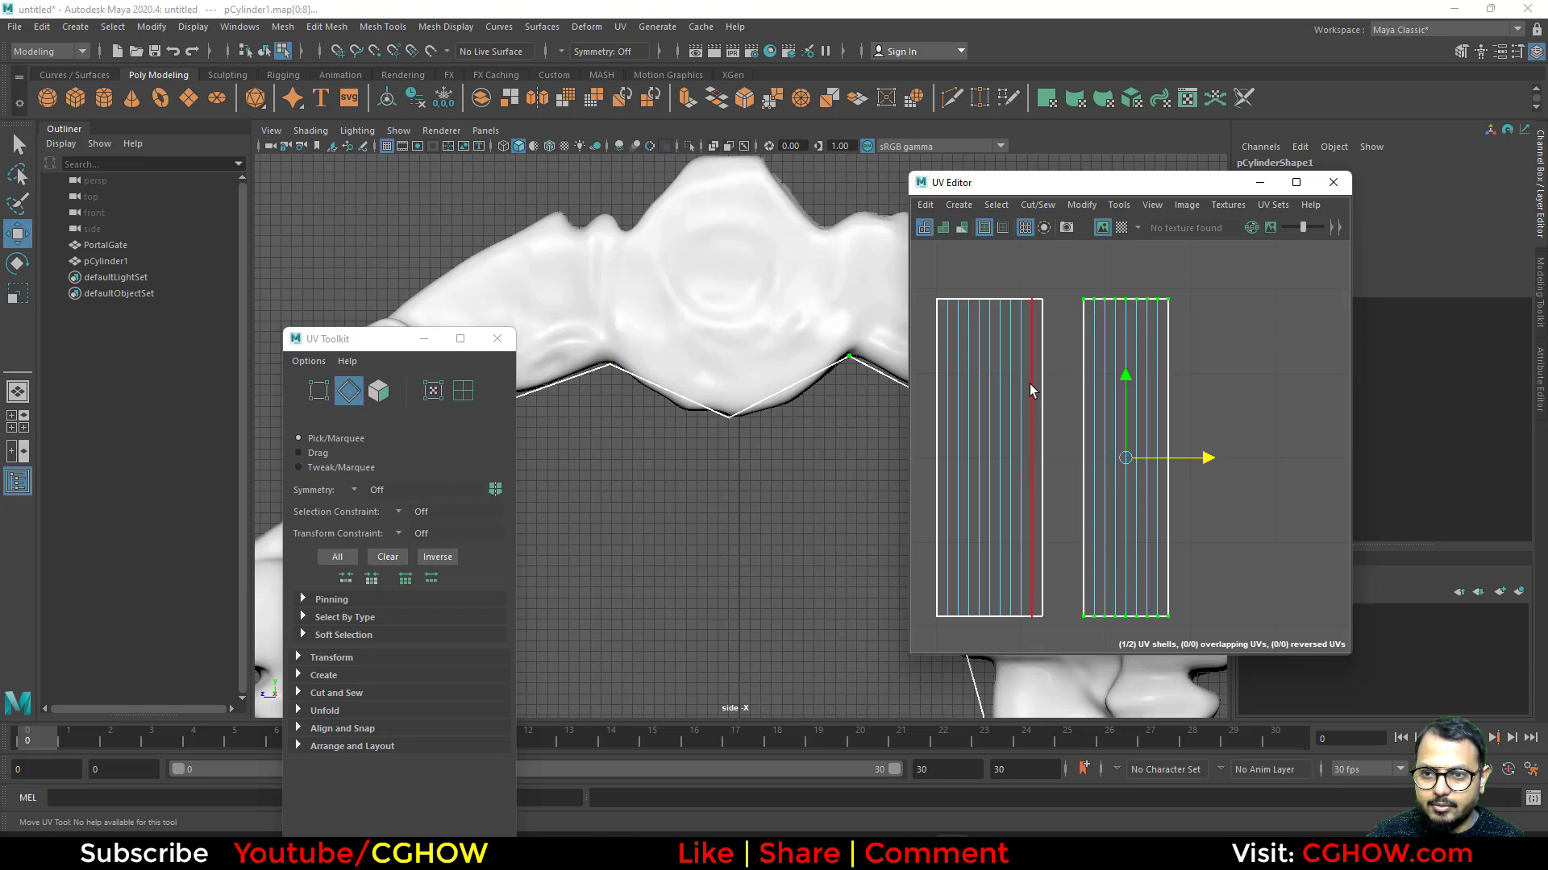
click(1040, 394)
key(shift+s)
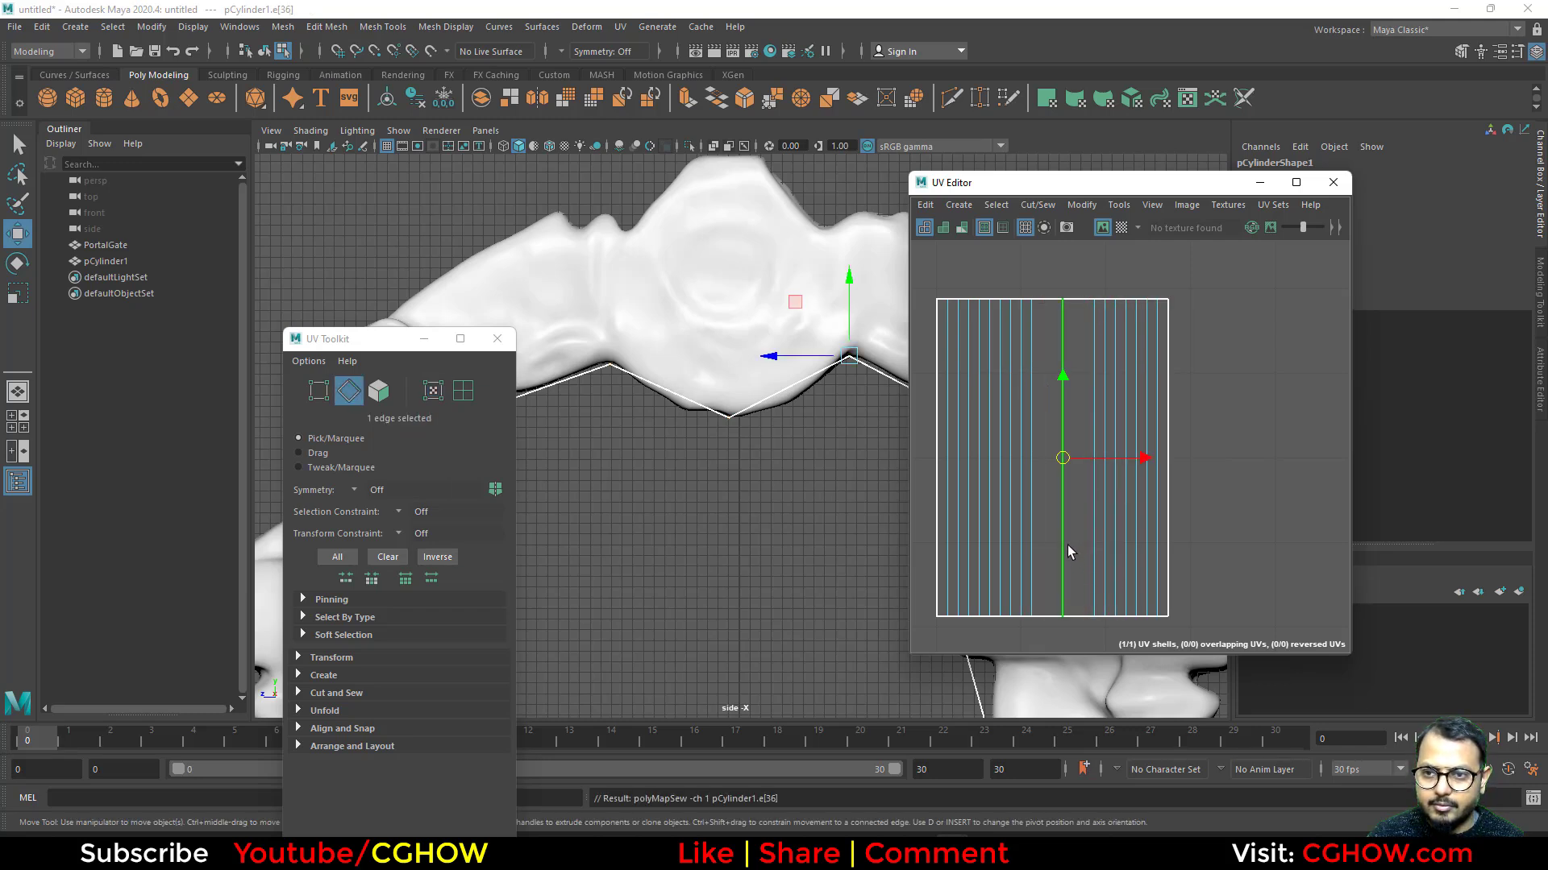
key(ctrl+z)
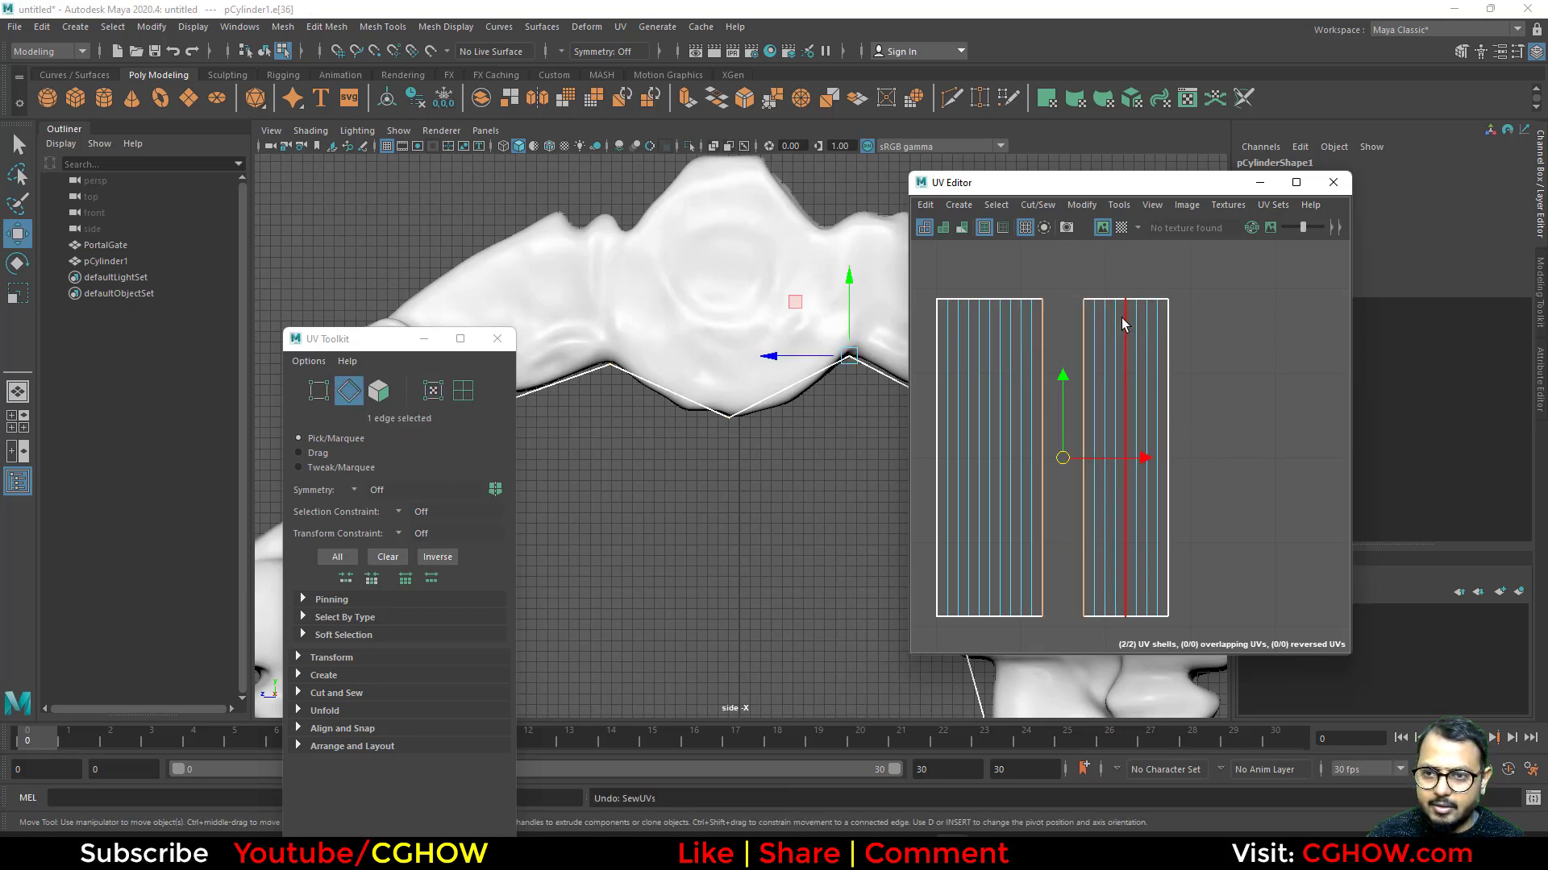
Move the narrower UV shell right beside the wider one and sew them into one shell along the facing edges.
drag(1069, 272, 1241, 612)
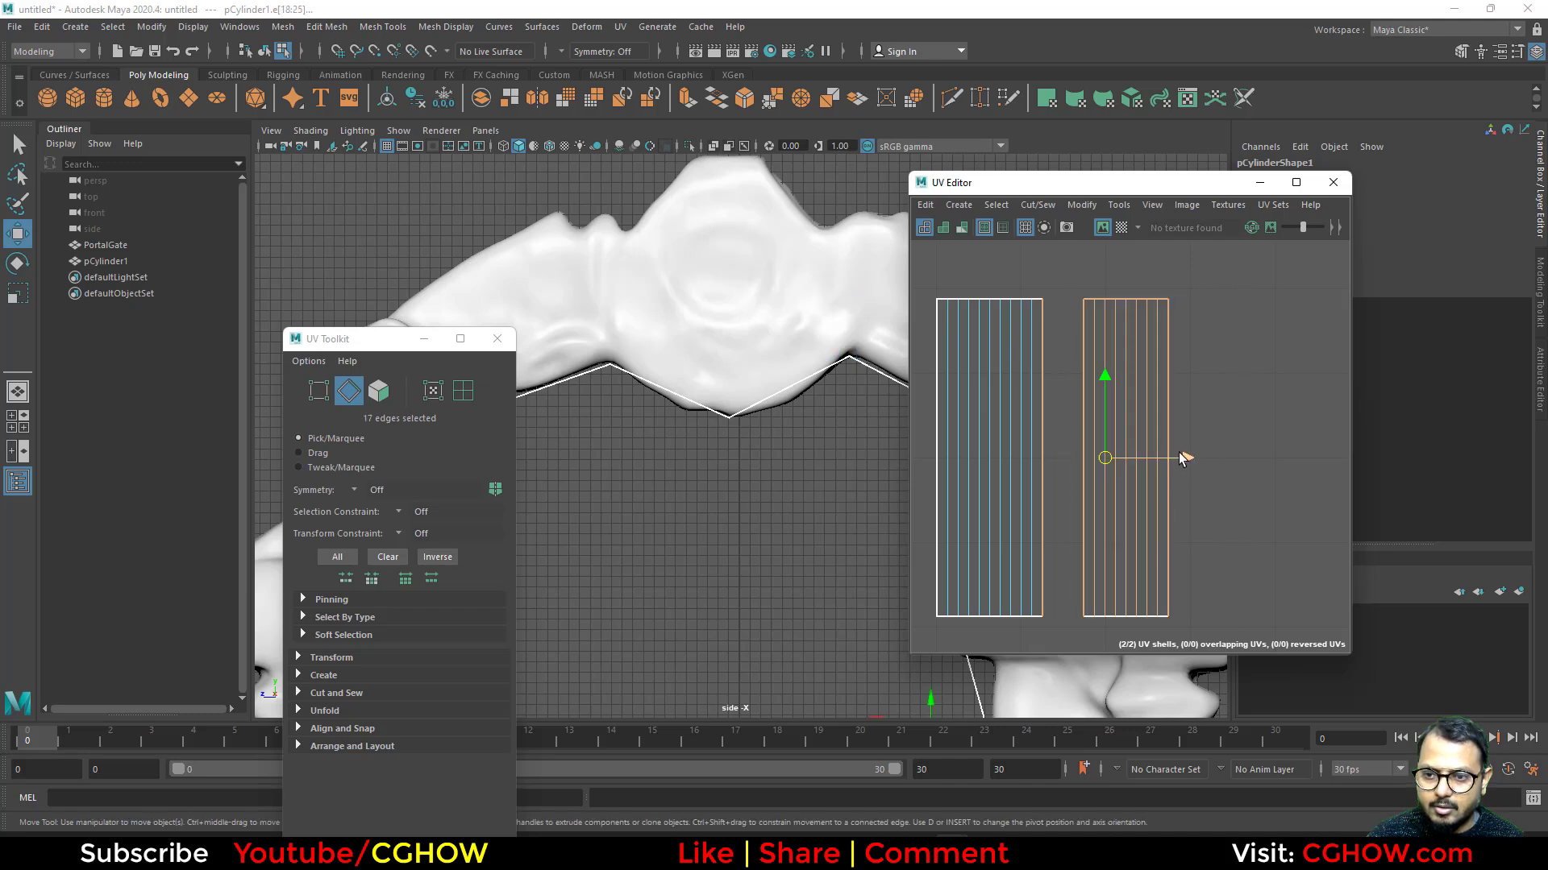
ctrl+right_drag(1175, 379, 1153, 390)
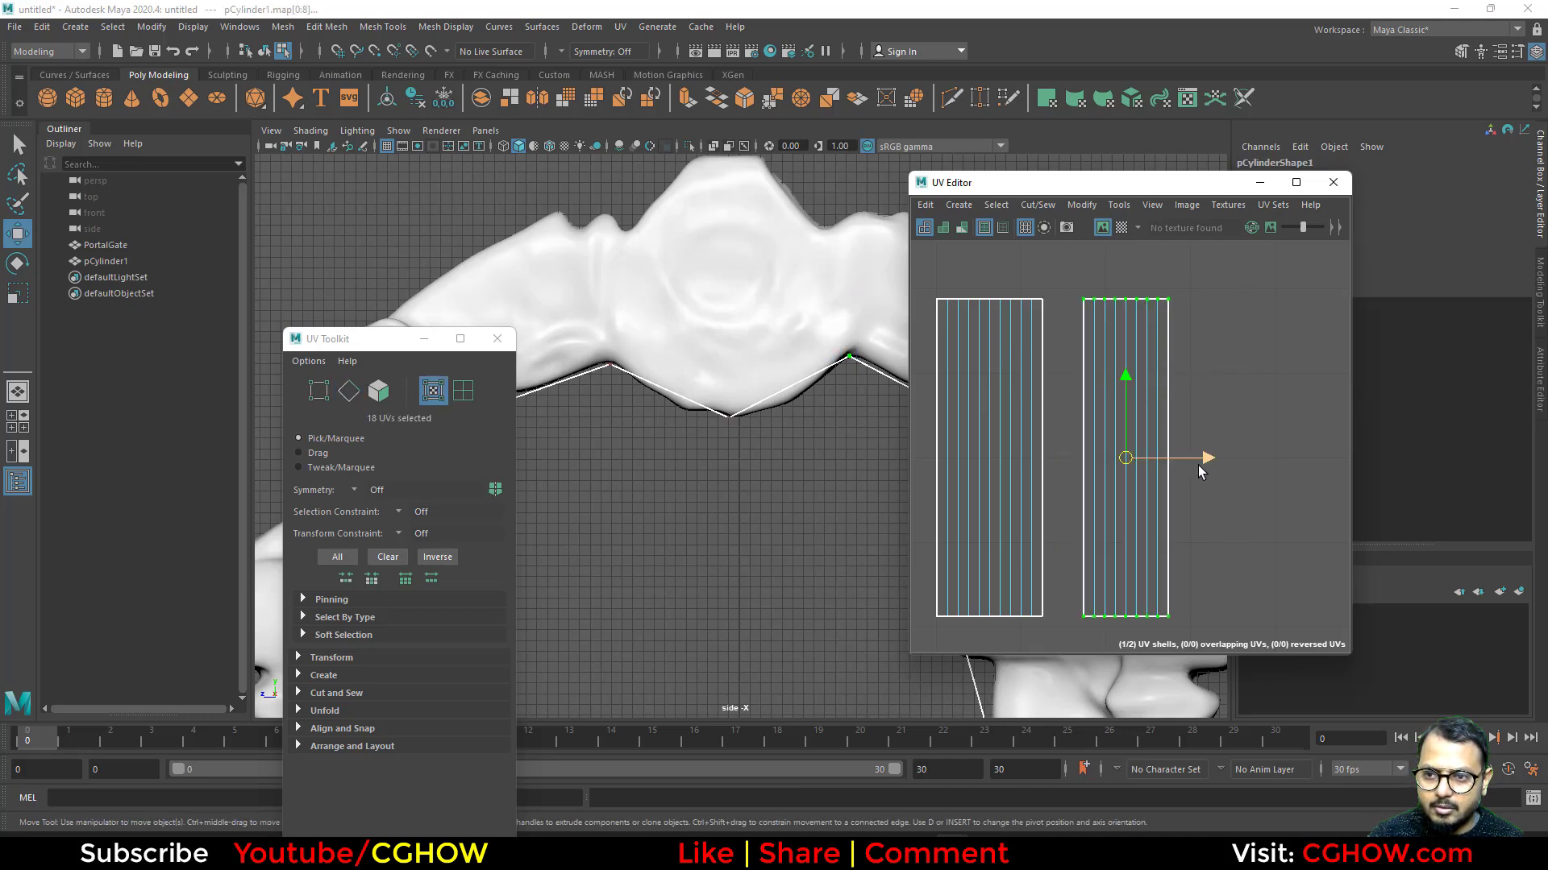
drag(1198, 467, 1166, 457)
scroll(1060, 405, up, 5)
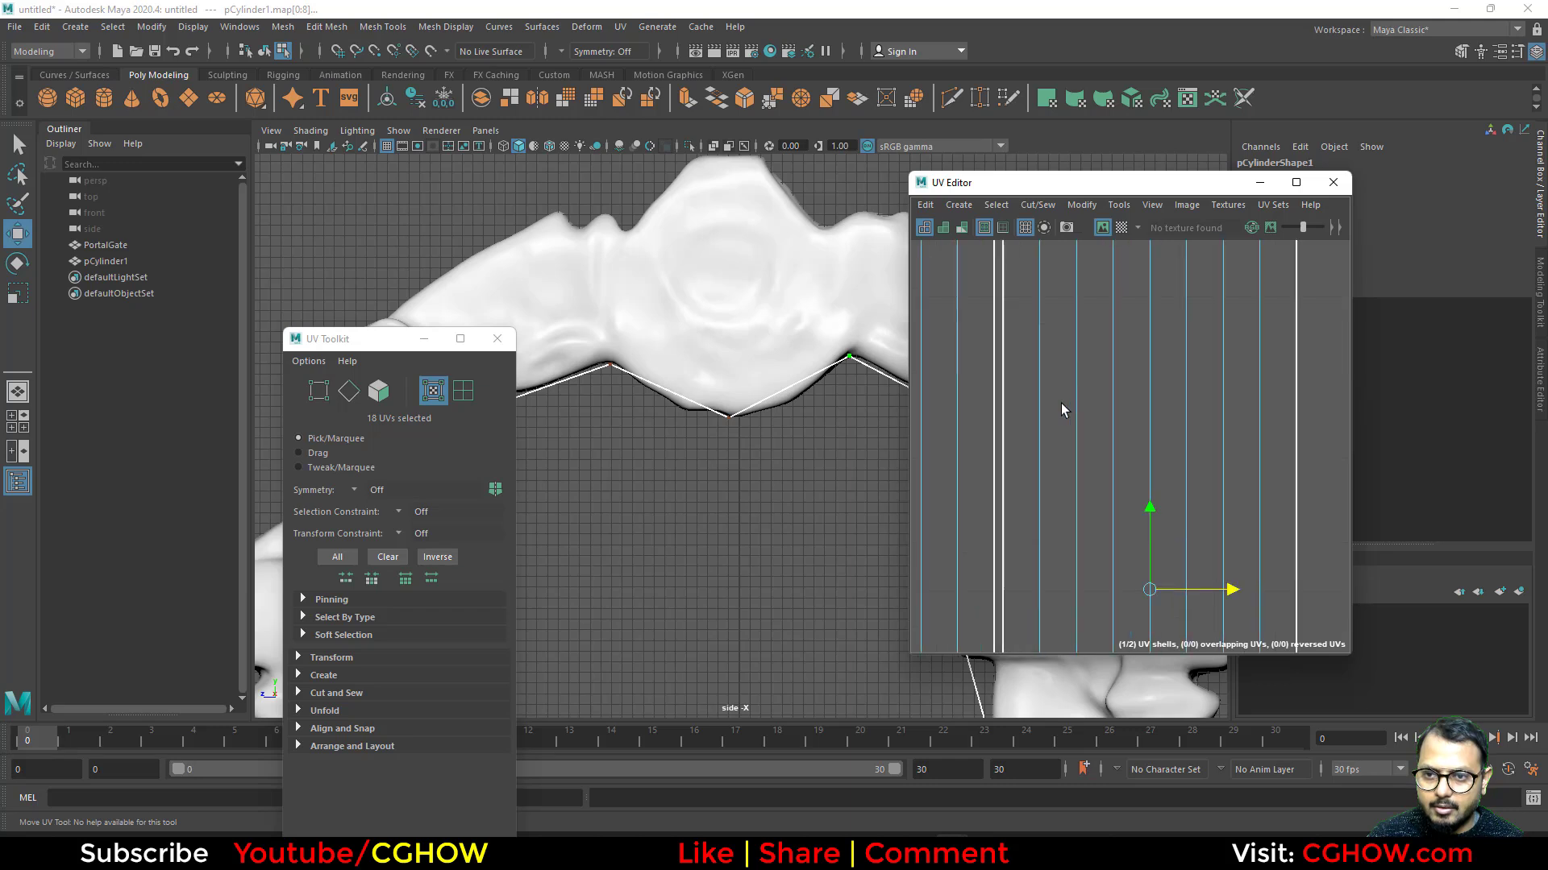
right_drag(970, 385, 976, 352)
click(999, 393)
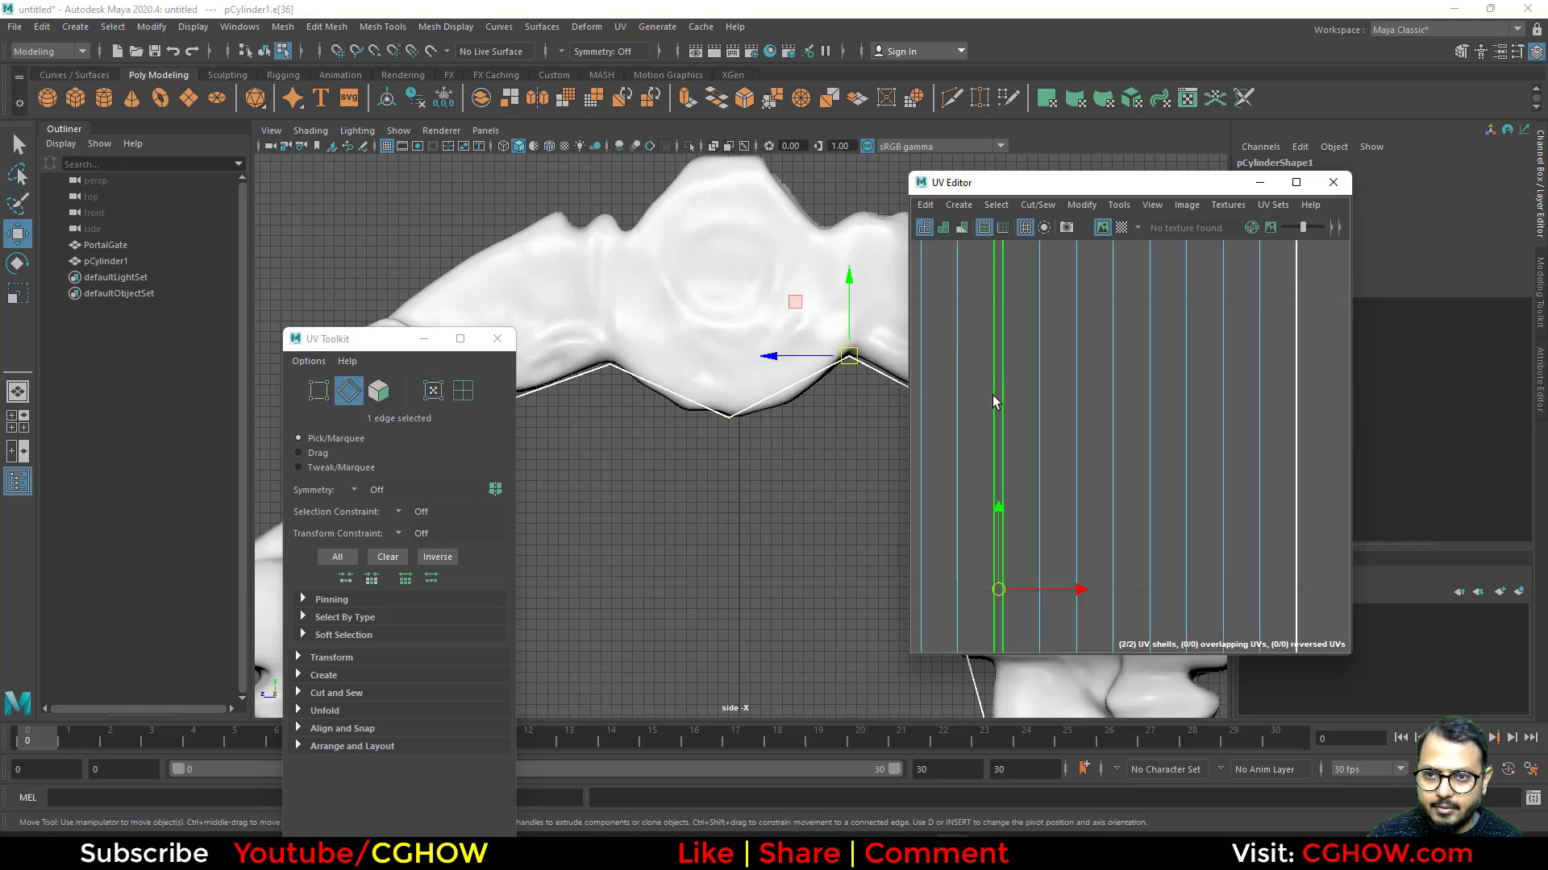
key(shift+s)
scroll(1075, 442, down, 6)
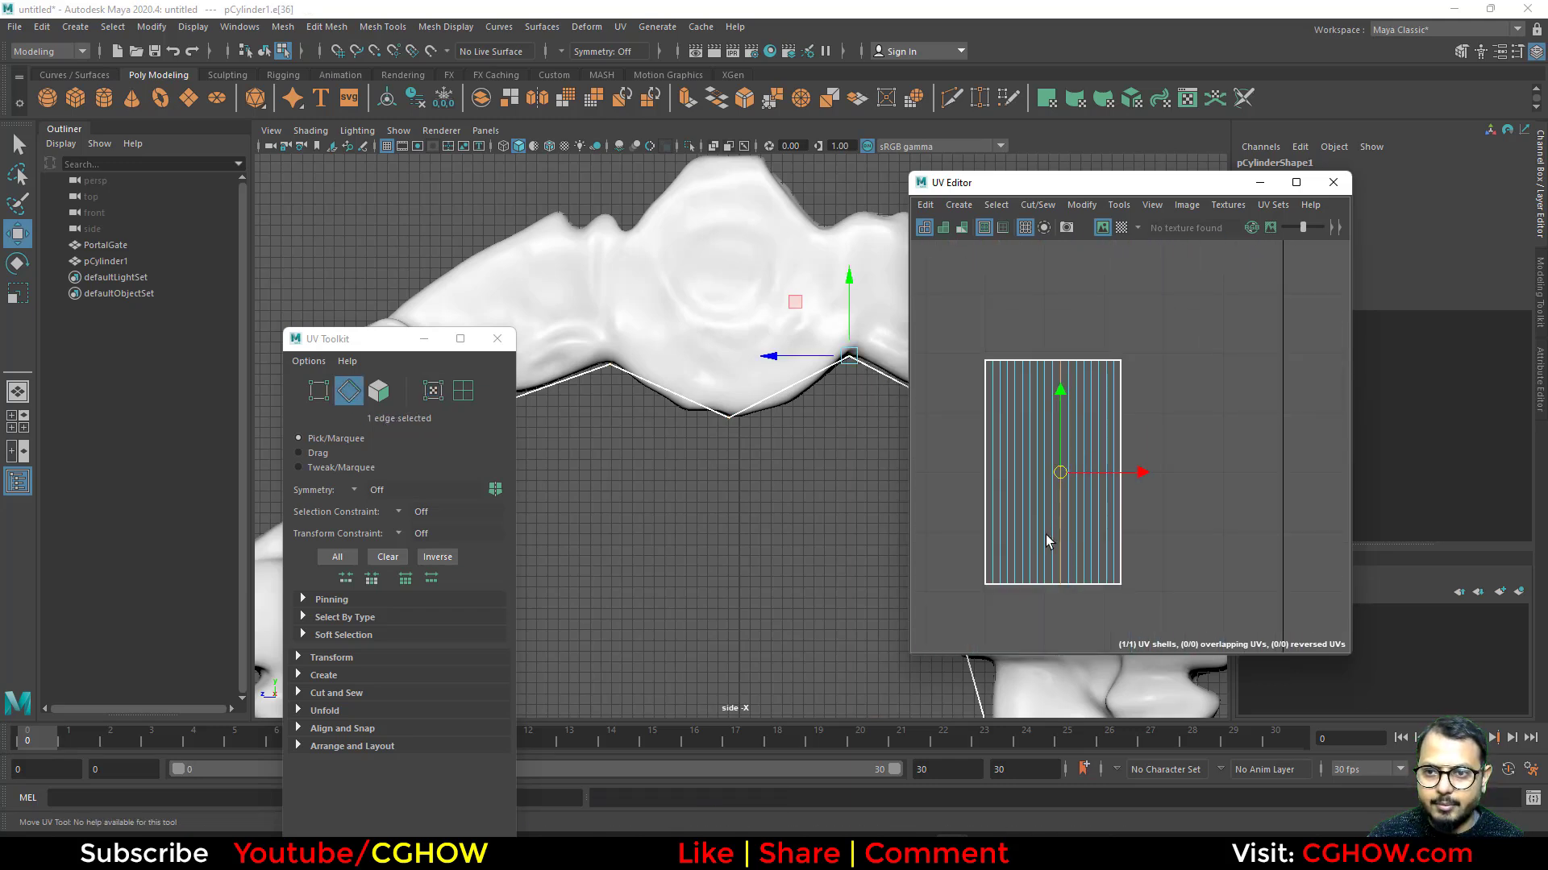
Normalize the entire sewn shell to fill the 0 to 1 UV space, and close the UV Editor and UV Toolkit.
alt+middle_drag(1035, 528, 1067, 470)
scroll(1095, 421, down, 5)
right_drag(1082, 431, 1028, 381)
double_click(1088, 425)
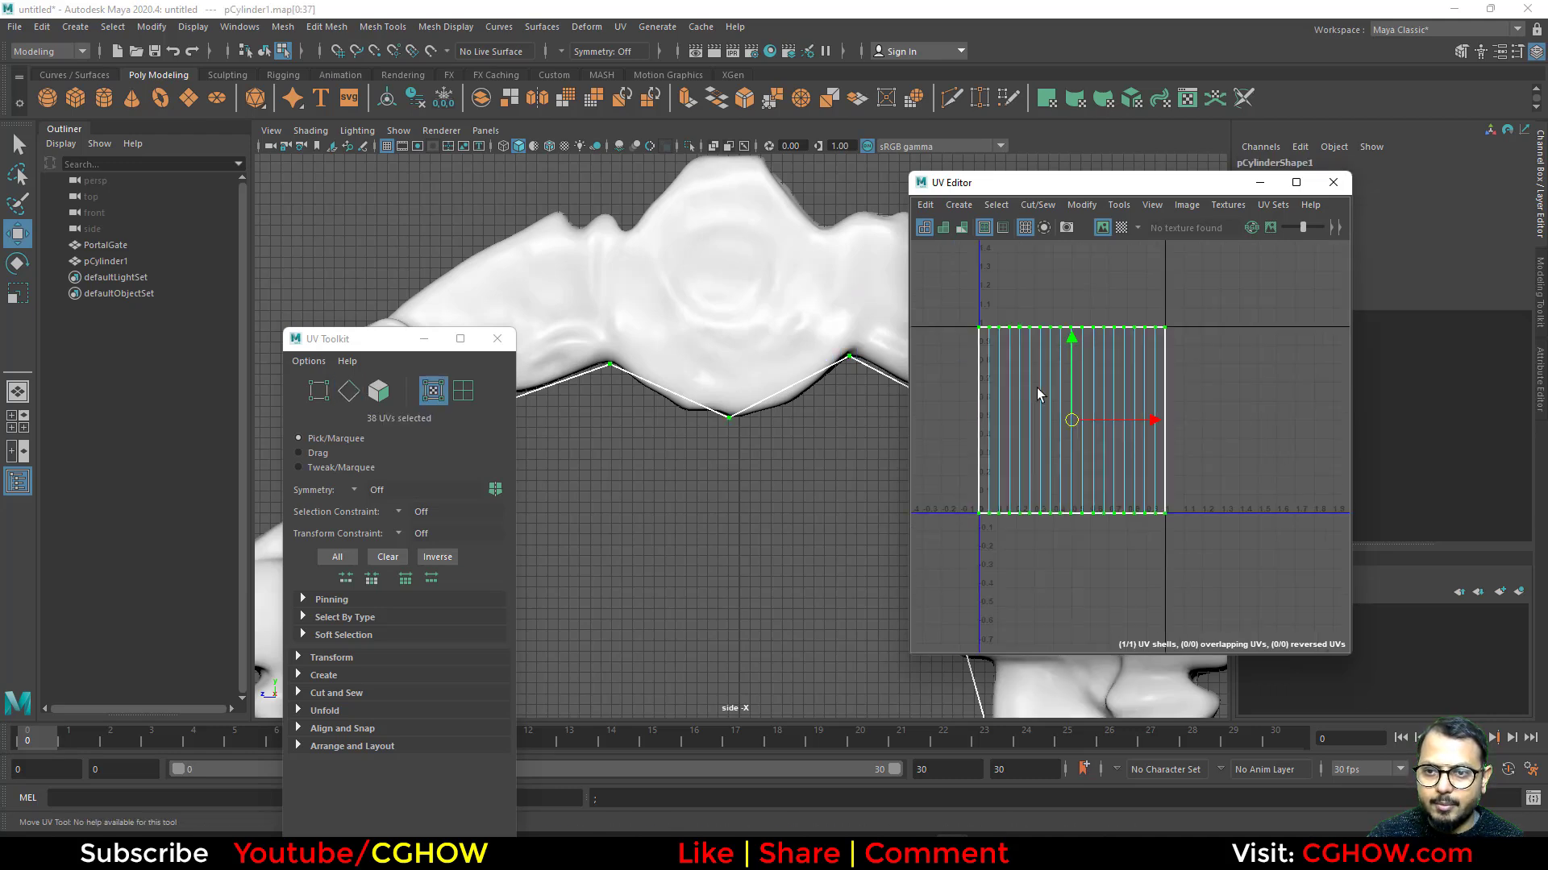
scroll(978, 321, up, 4)
scroll(1226, 393, down, 4)
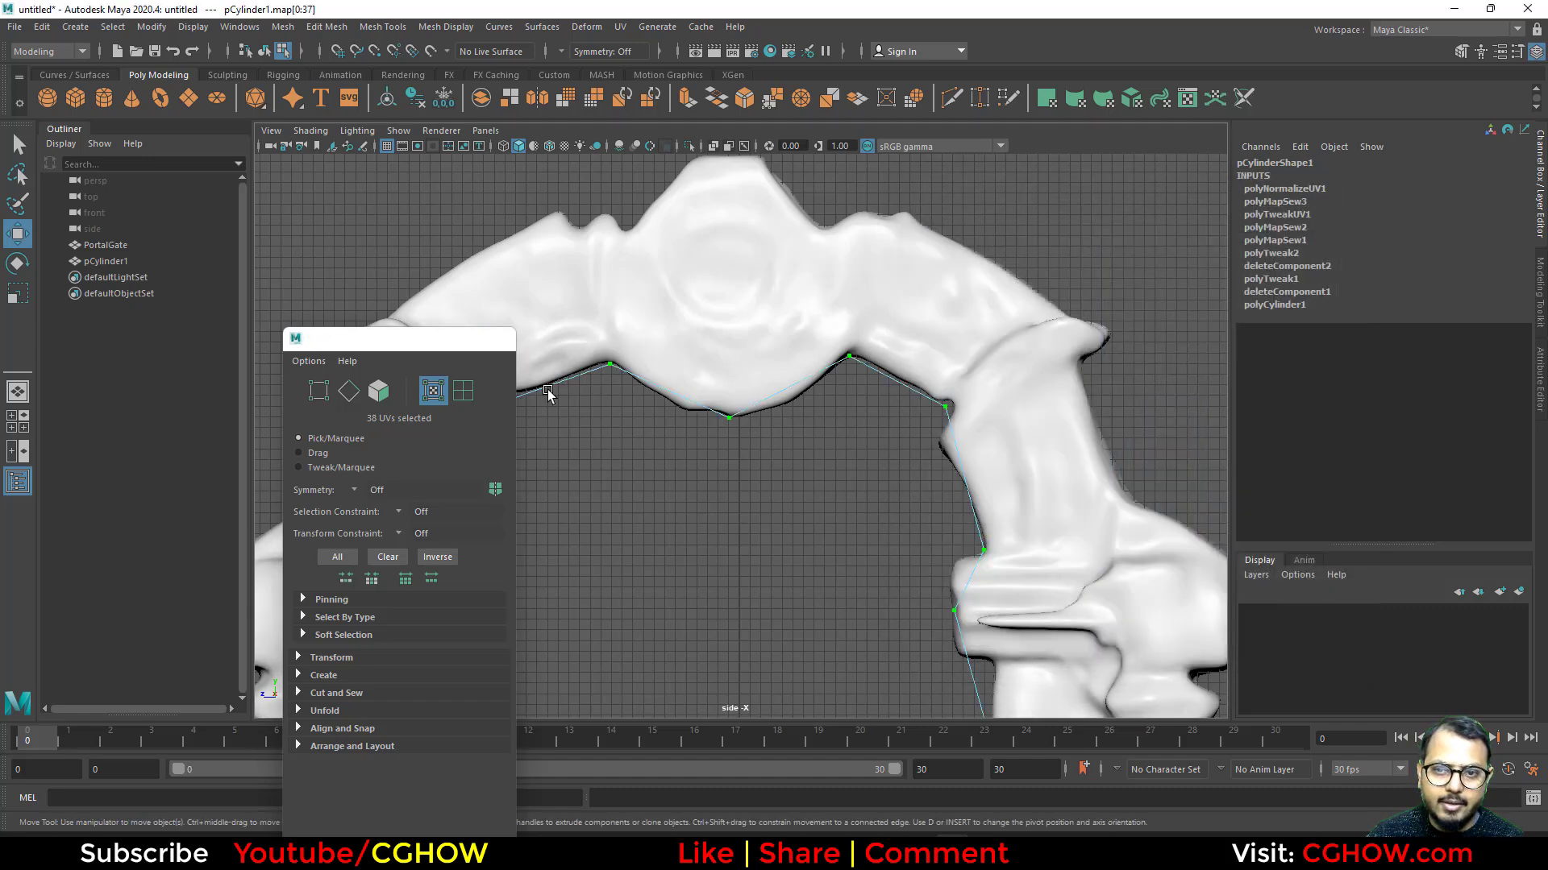
click(498, 338)
Try inserting edge loops across the tube just below one pillar's capital with the Insert Edge Loop tool.
scroll(757, 329, up, 5)
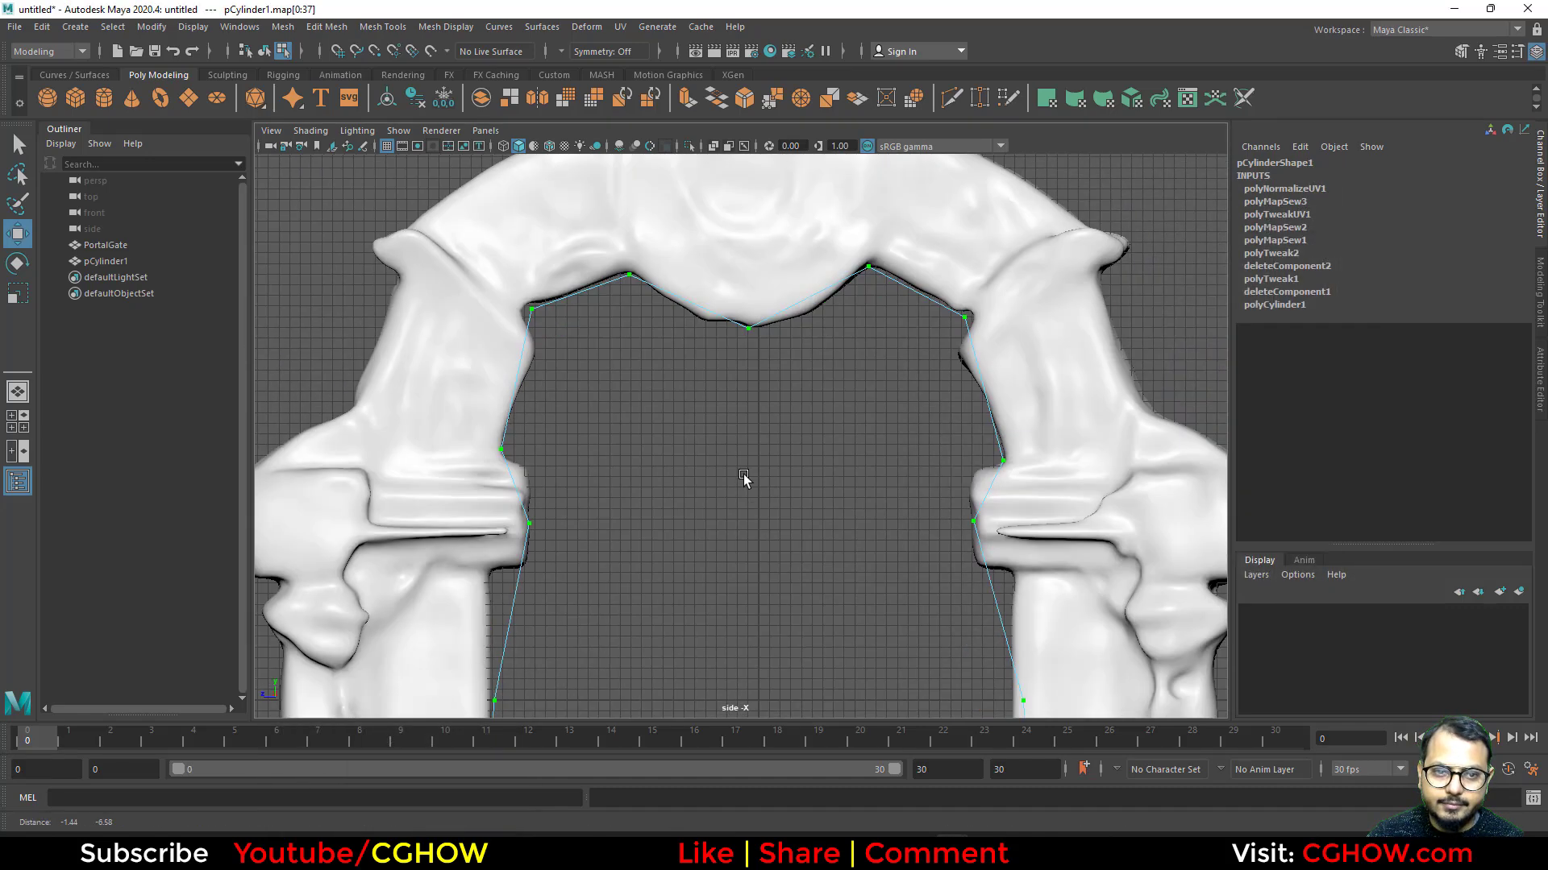
alt+middle_drag(758, 328, 752, 484)
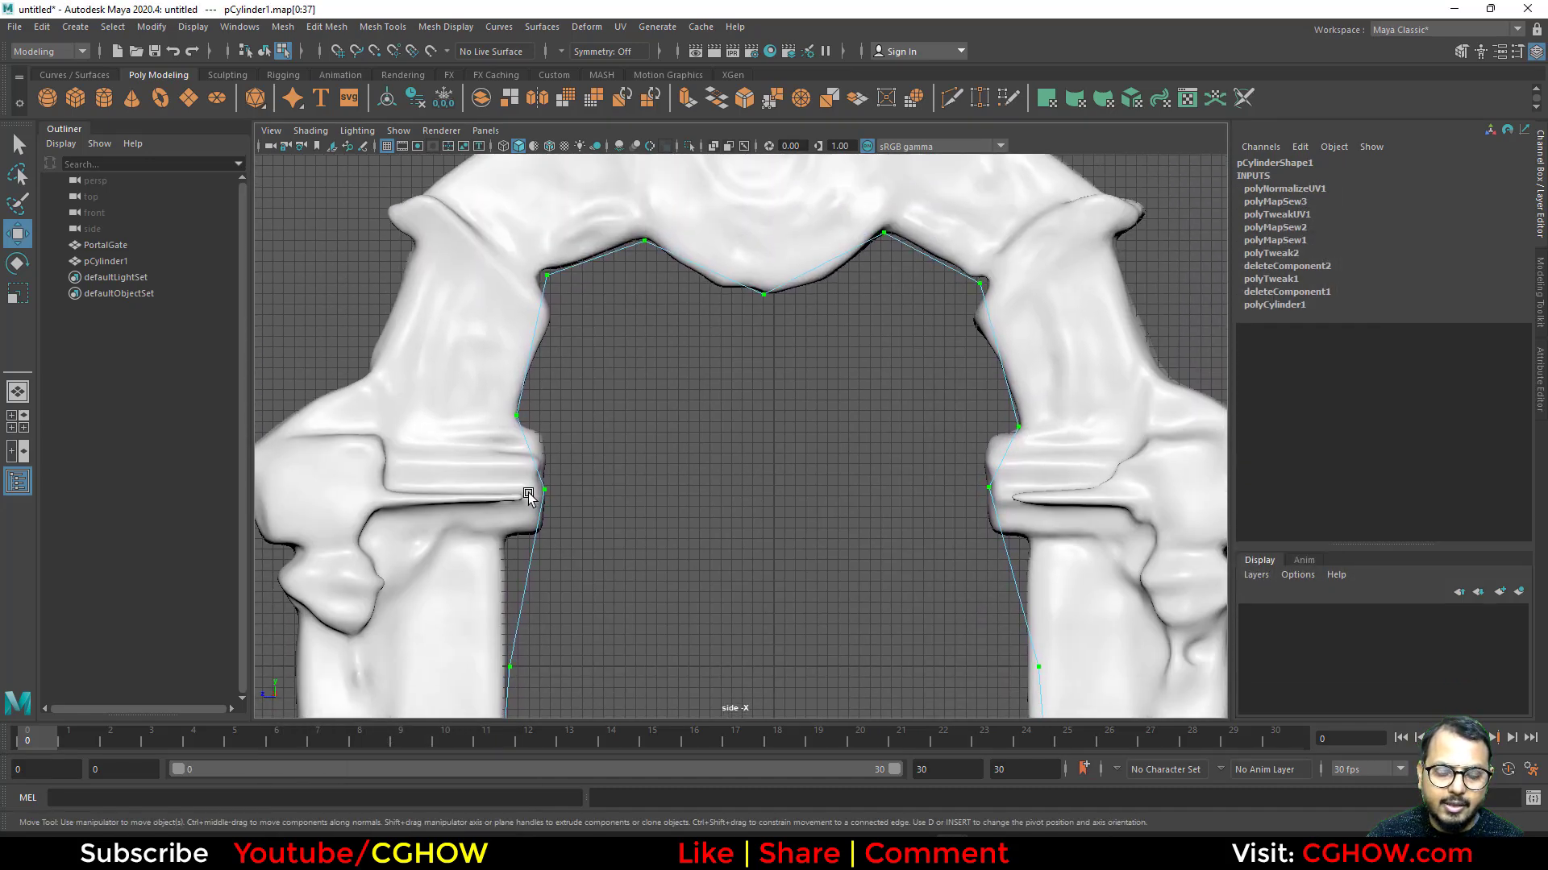
right_drag(547, 474, 650, 414)
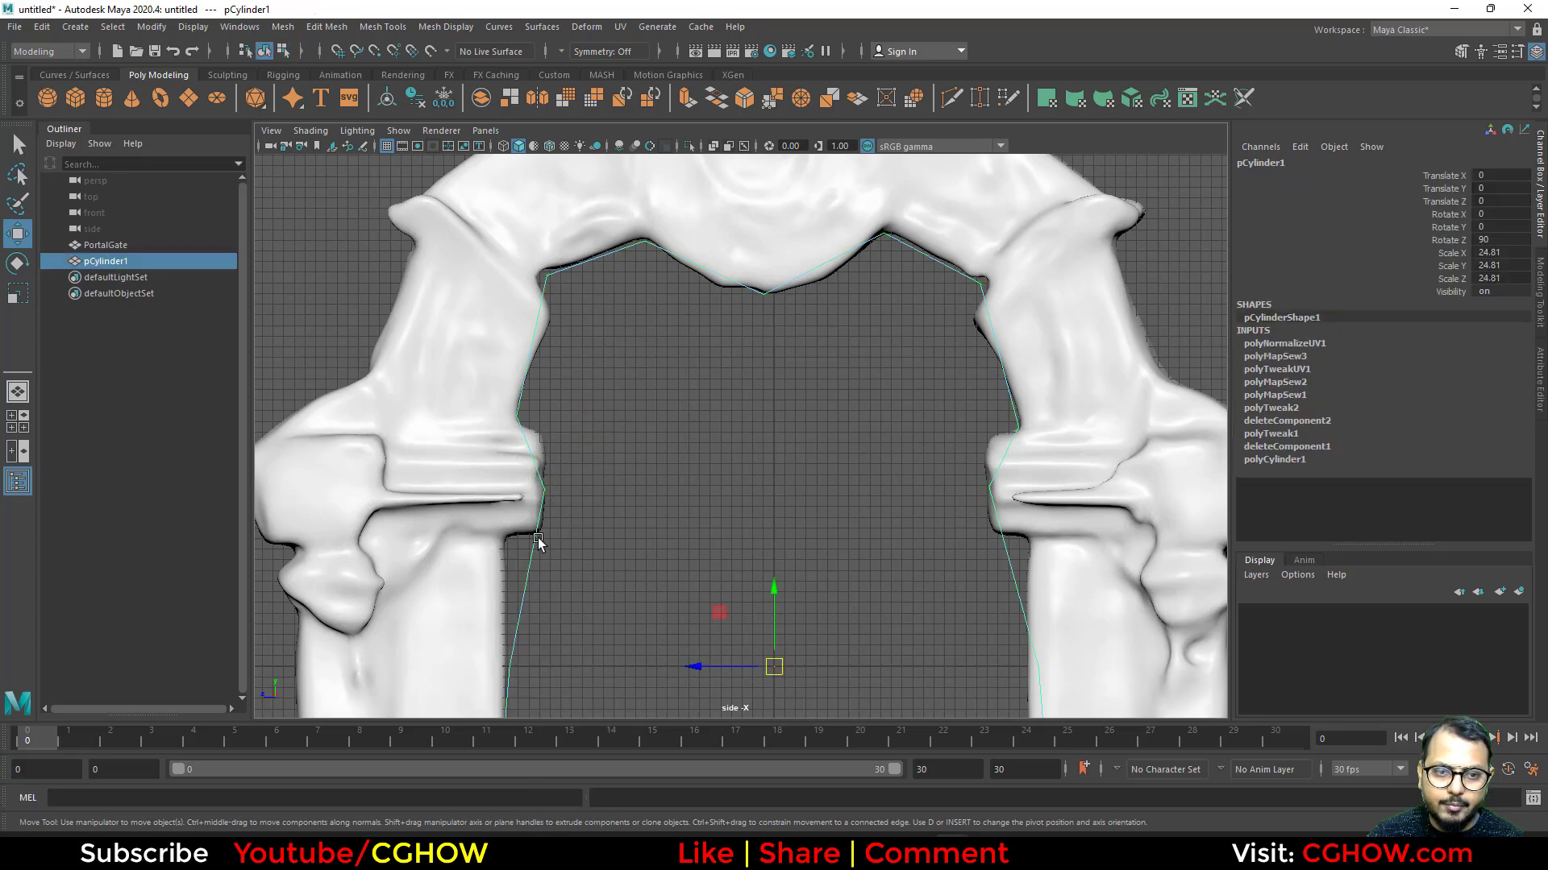
shift+right_drag(533, 446, 433, 470)
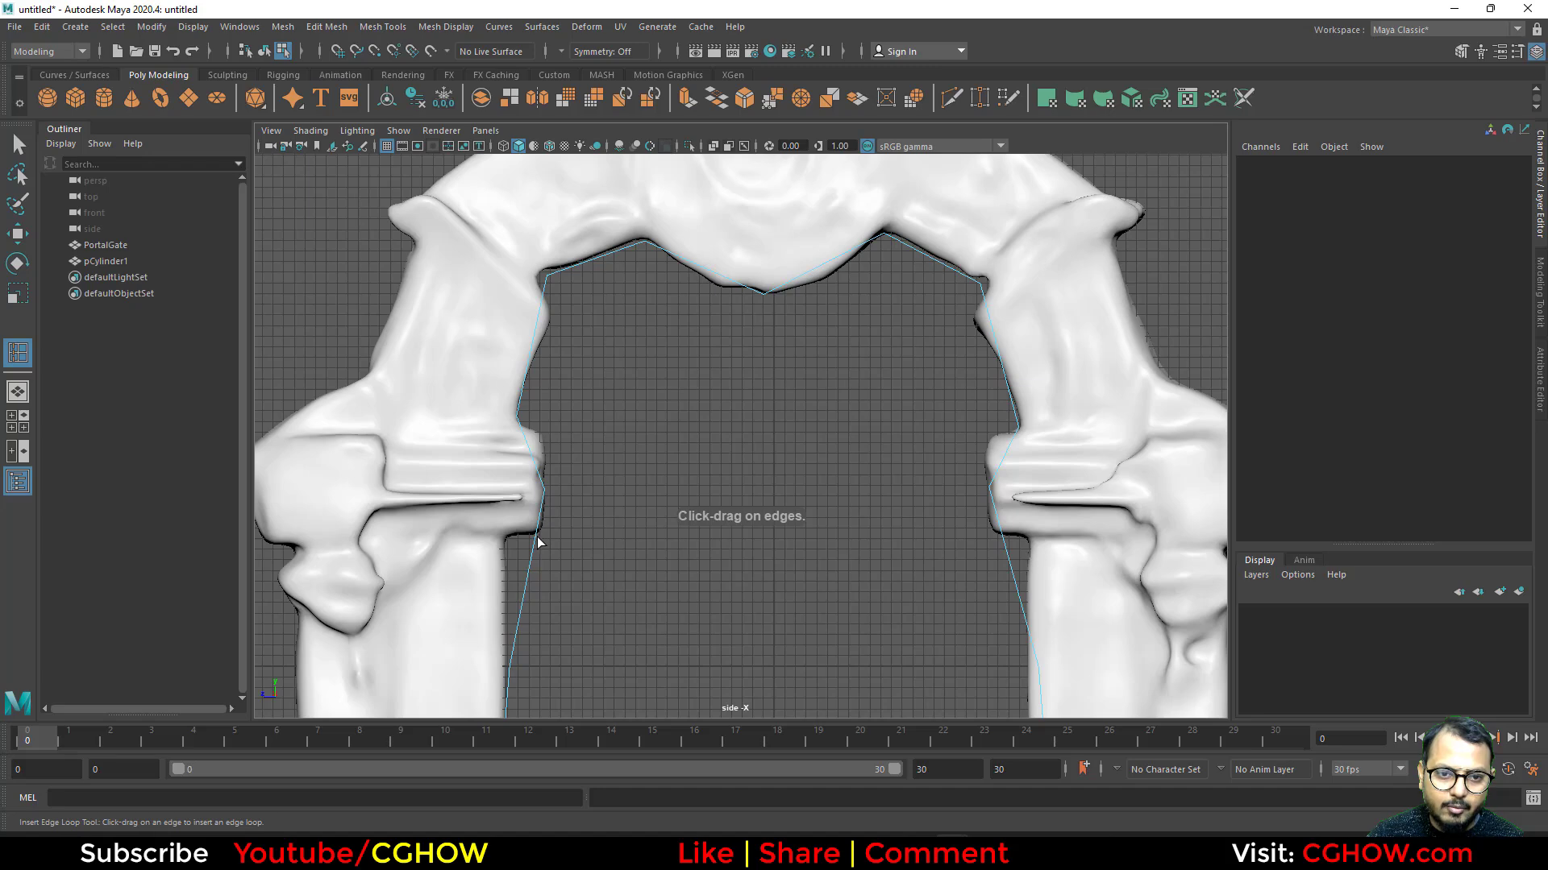
click(538, 543)
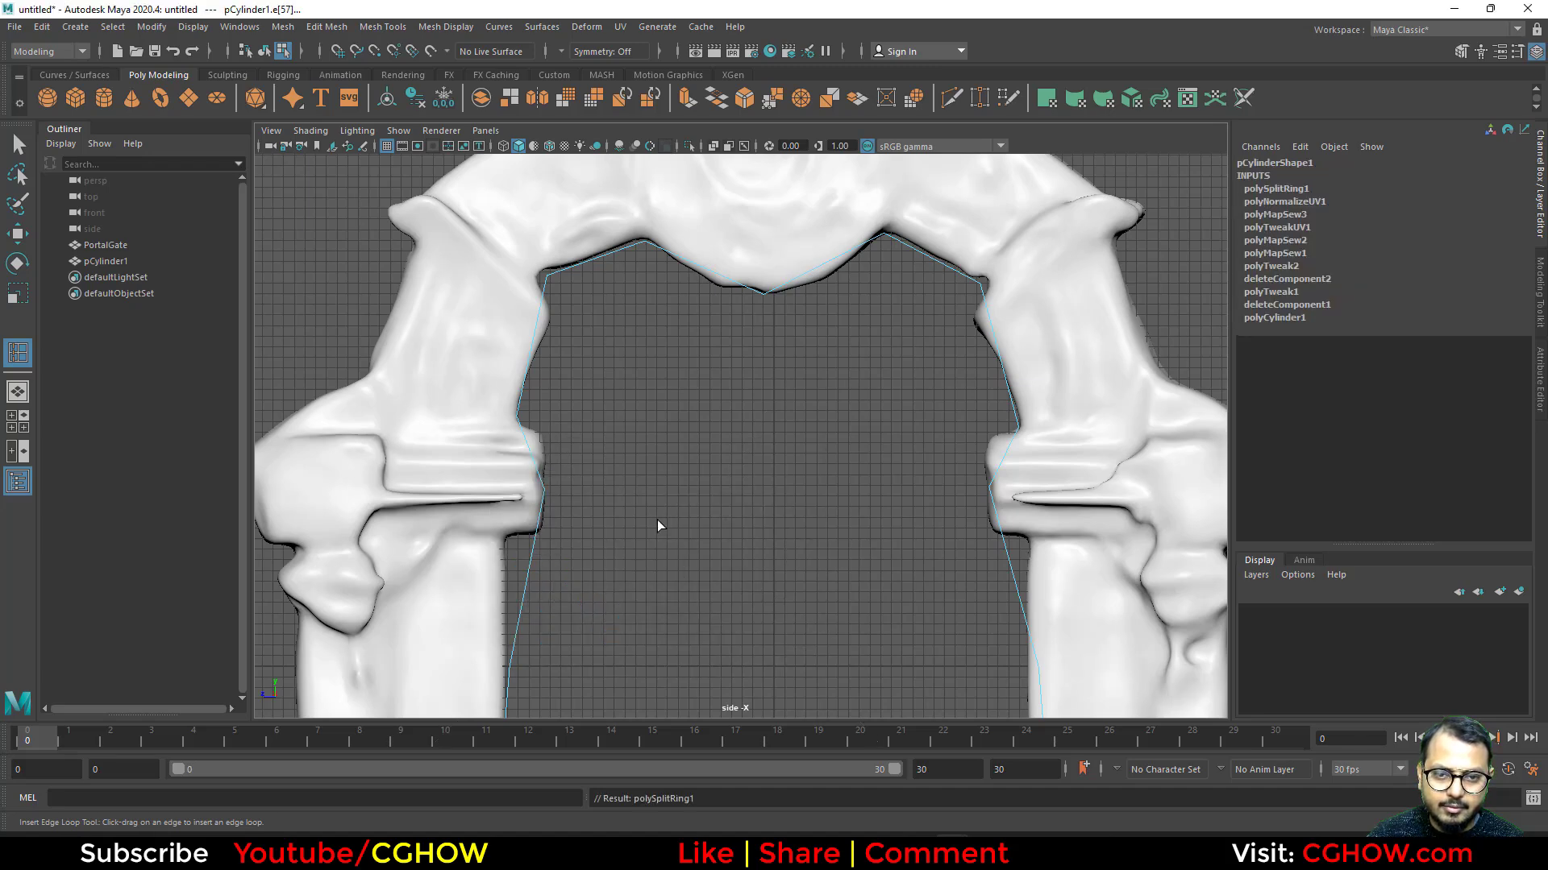
key(space)
key(space)
alt+drag(698, 414, 636, 427)
key(ctrl+z)
Set the Insert Edge Loop tool to relative distance from edge and insert a loop just below the capital on both legs of the tube.
double_click(17, 353)
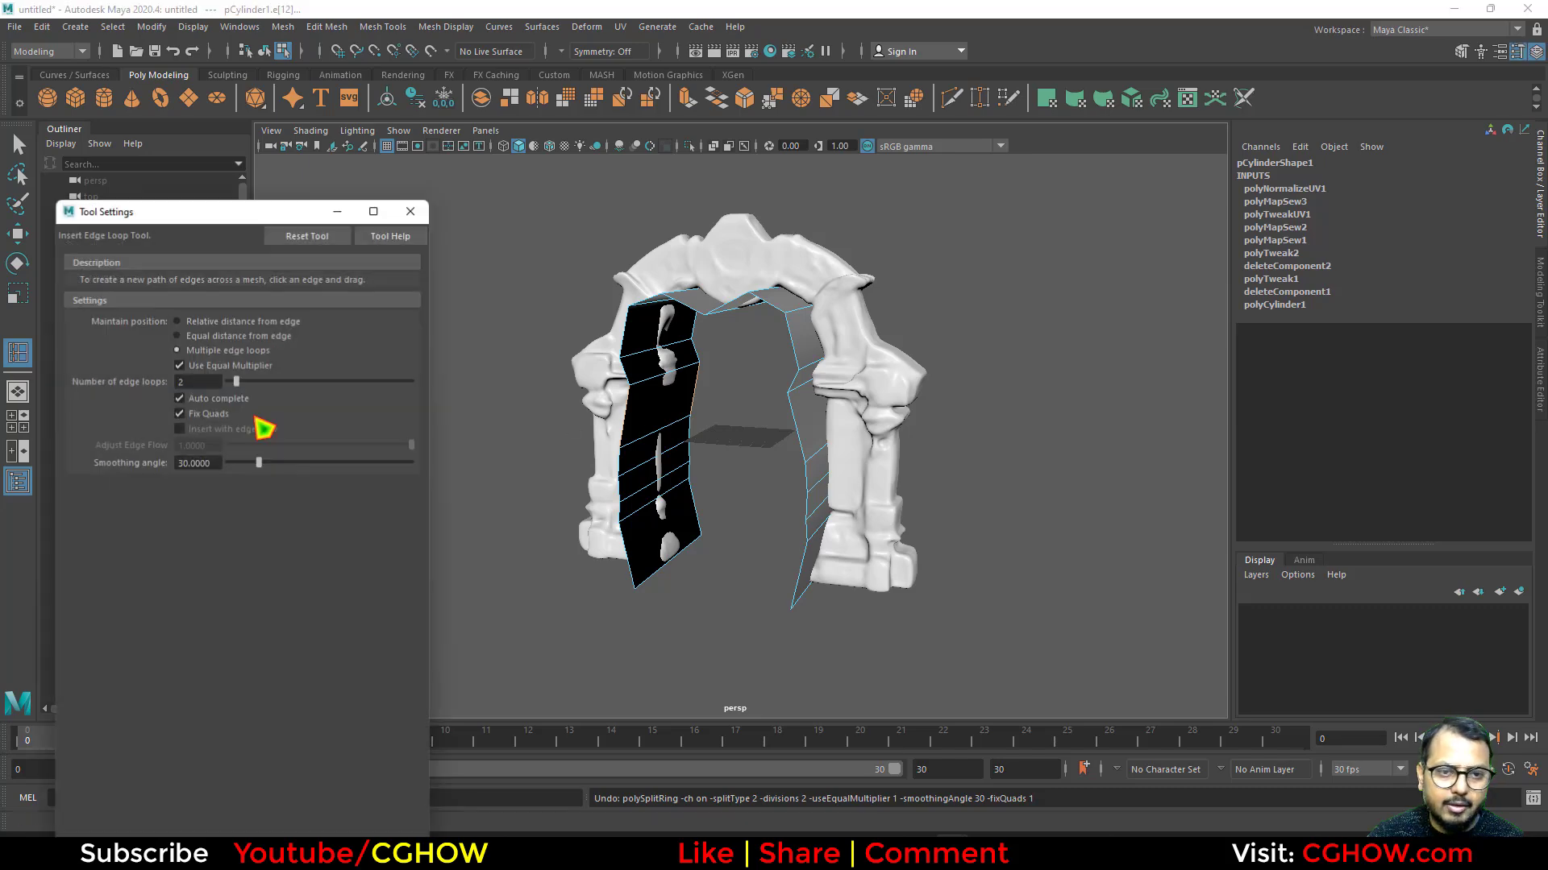
click(214, 322)
alt+drag(617, 426, 778, 502)
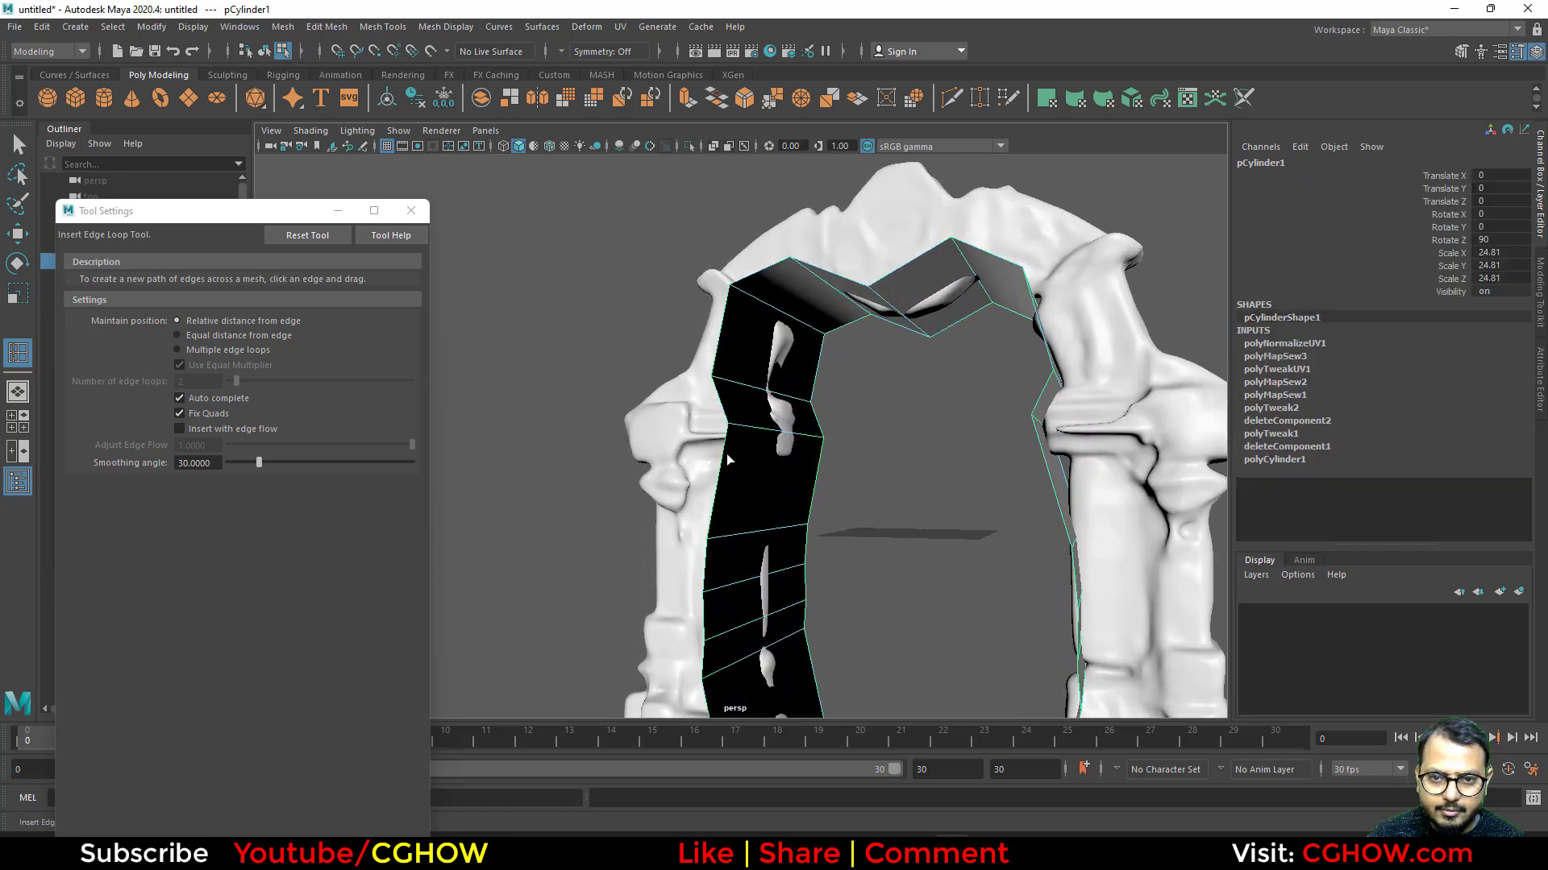
drag(725, 456, 723, 459)
alt+drag(723, 459, 953, 448)
click(1073, 457)
Insert one edge loop across the lowest segment of each tube leg, at the pillar bases.
alt+middle_drag(953, 448, 933, 235)
alt+drag(1024, 451, 1036, 482)
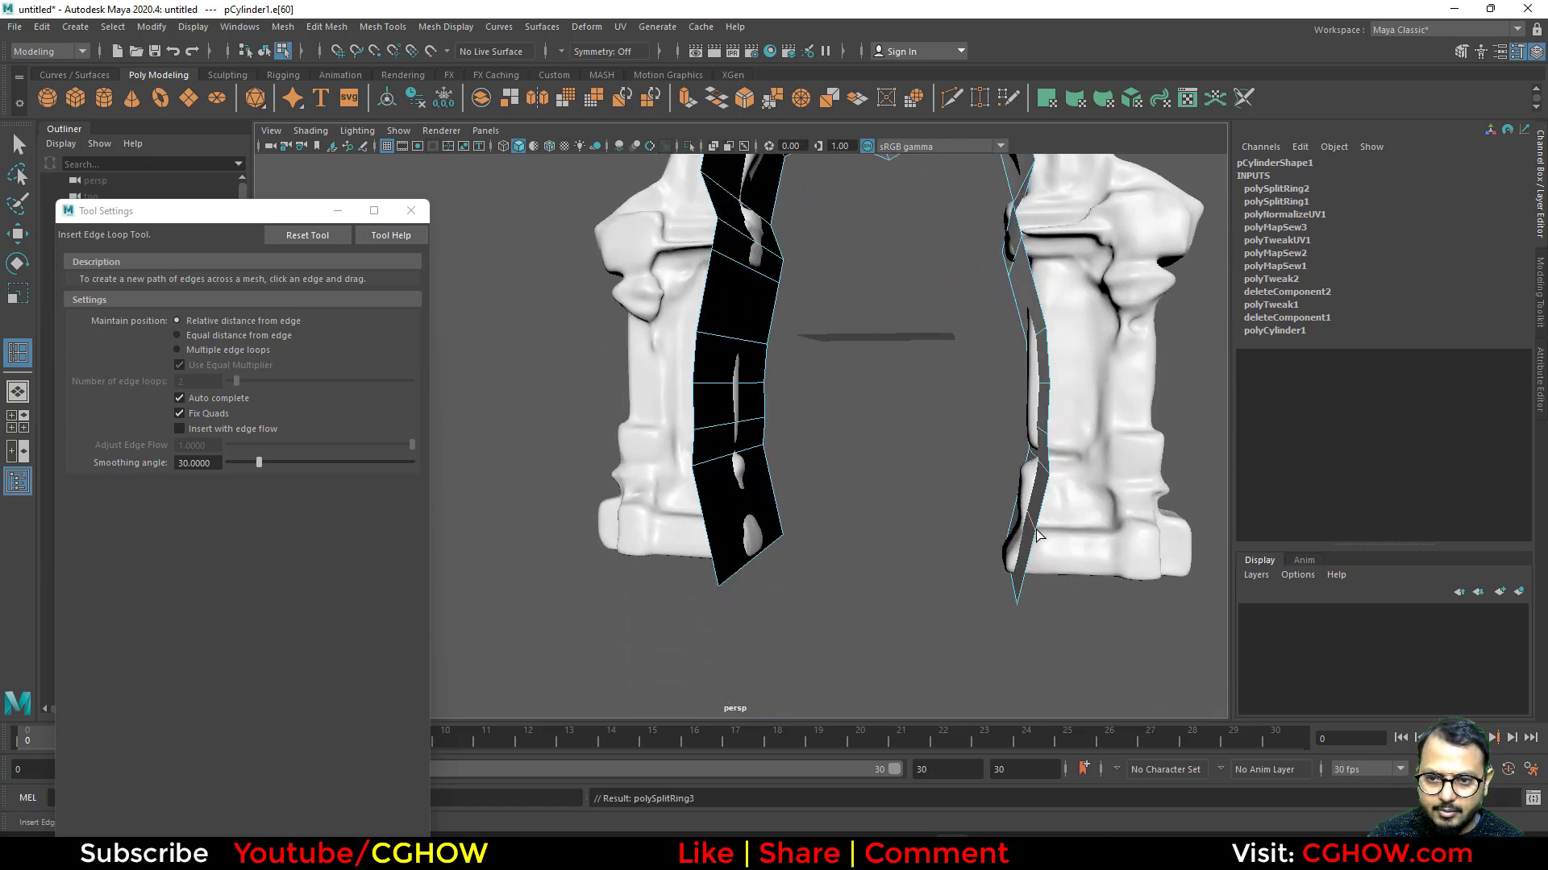
alt+drag(1038, 535, 788, 544)
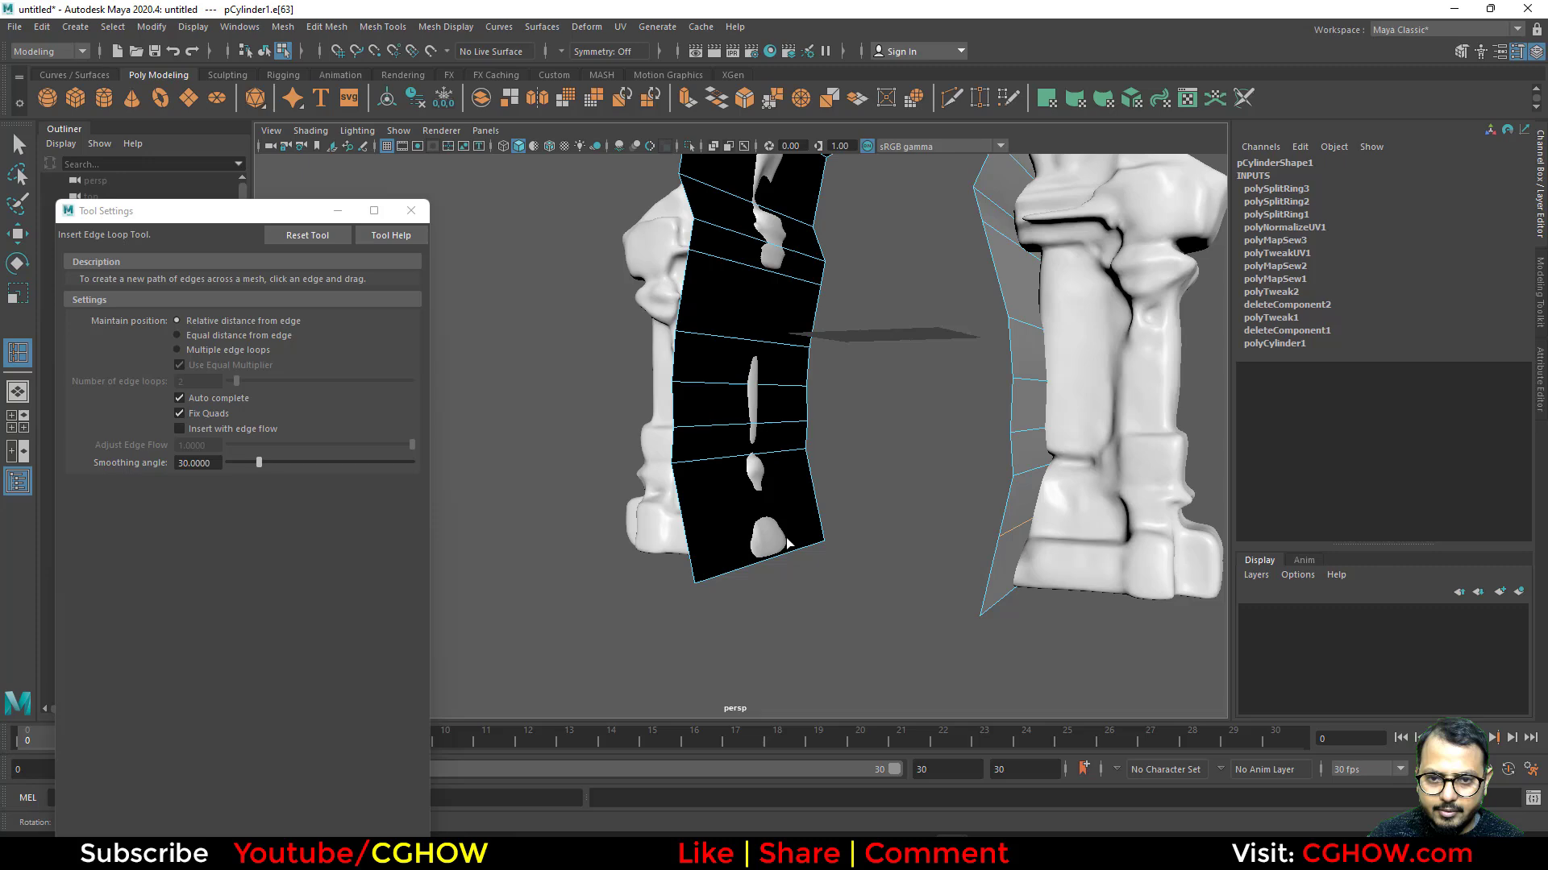
click(684, 524)
alt+middle_drag(688, 464, 692, 563)
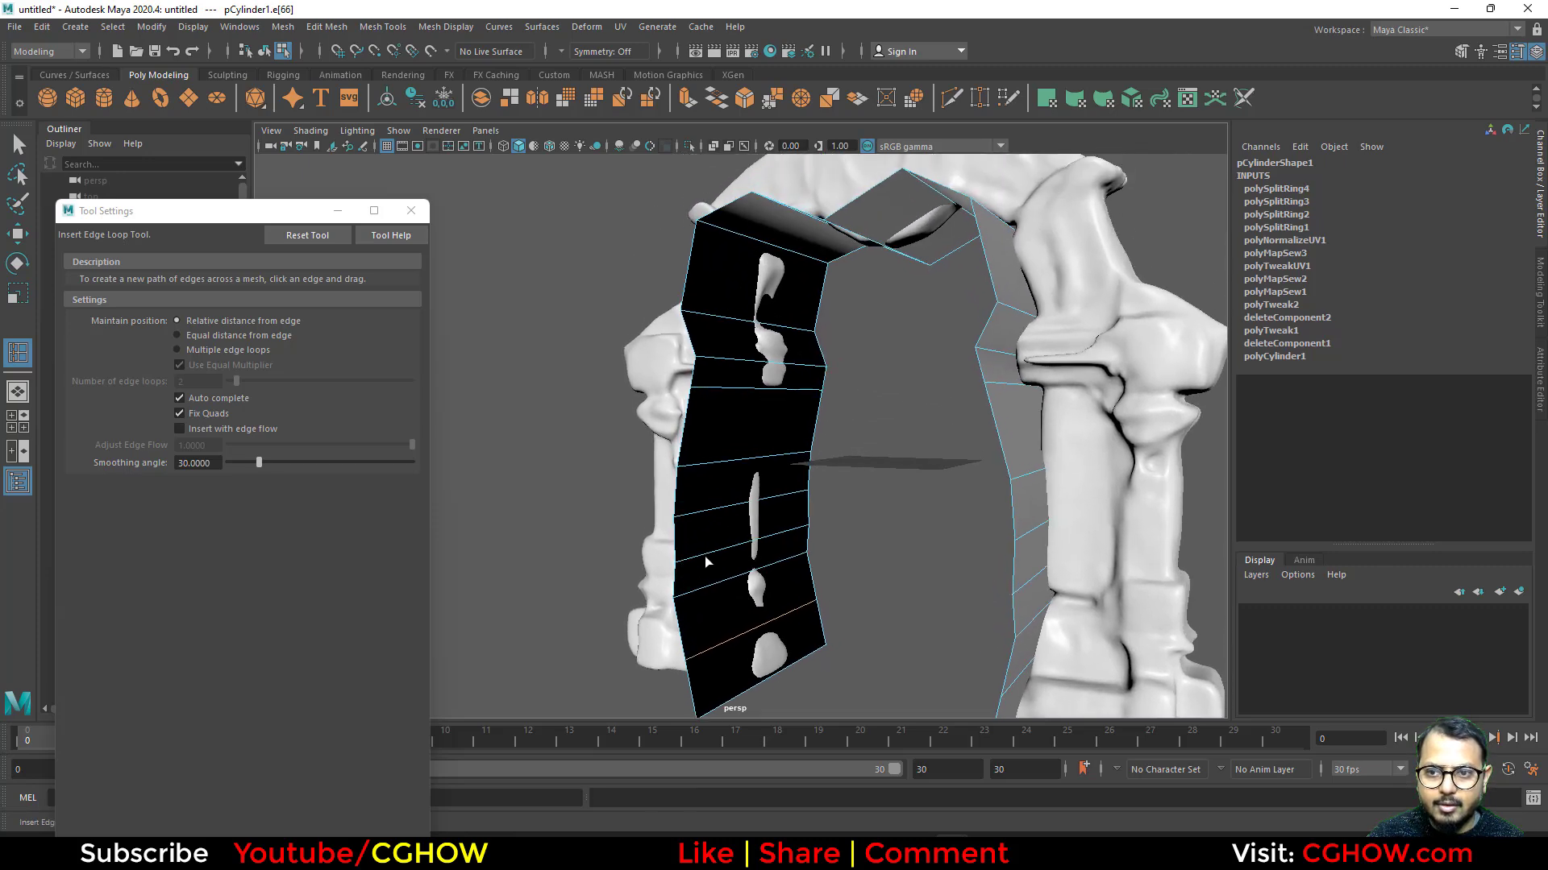
Insert an additional edge loop across the upper shaft and another near the bottom end of both tube legs.
click(685, 428)
alt+drag(825, 501, 1034, 442)
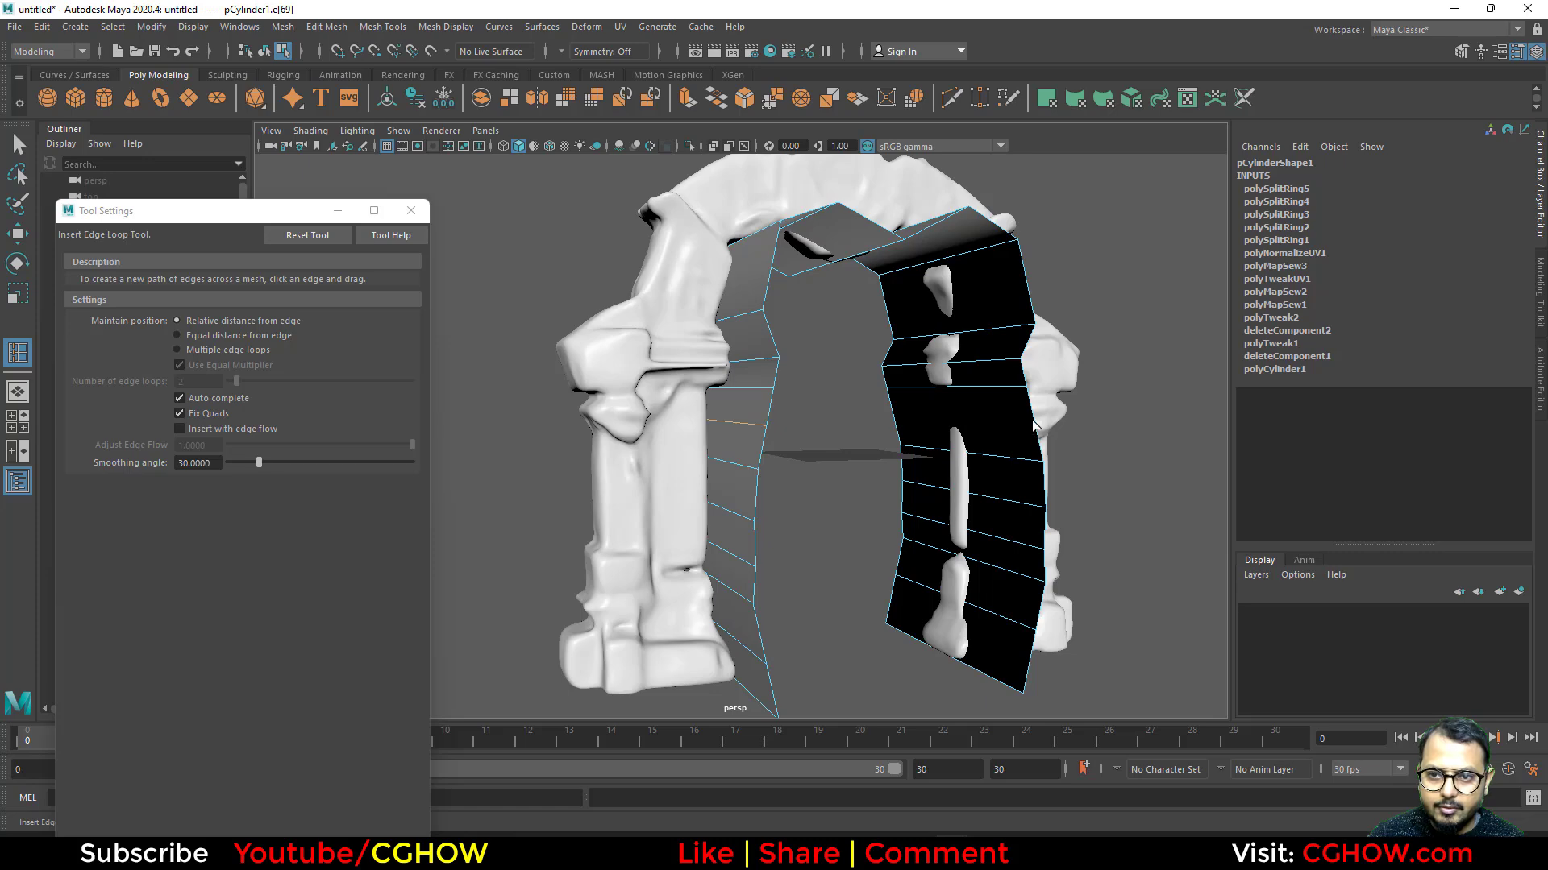
click(1036, 425)
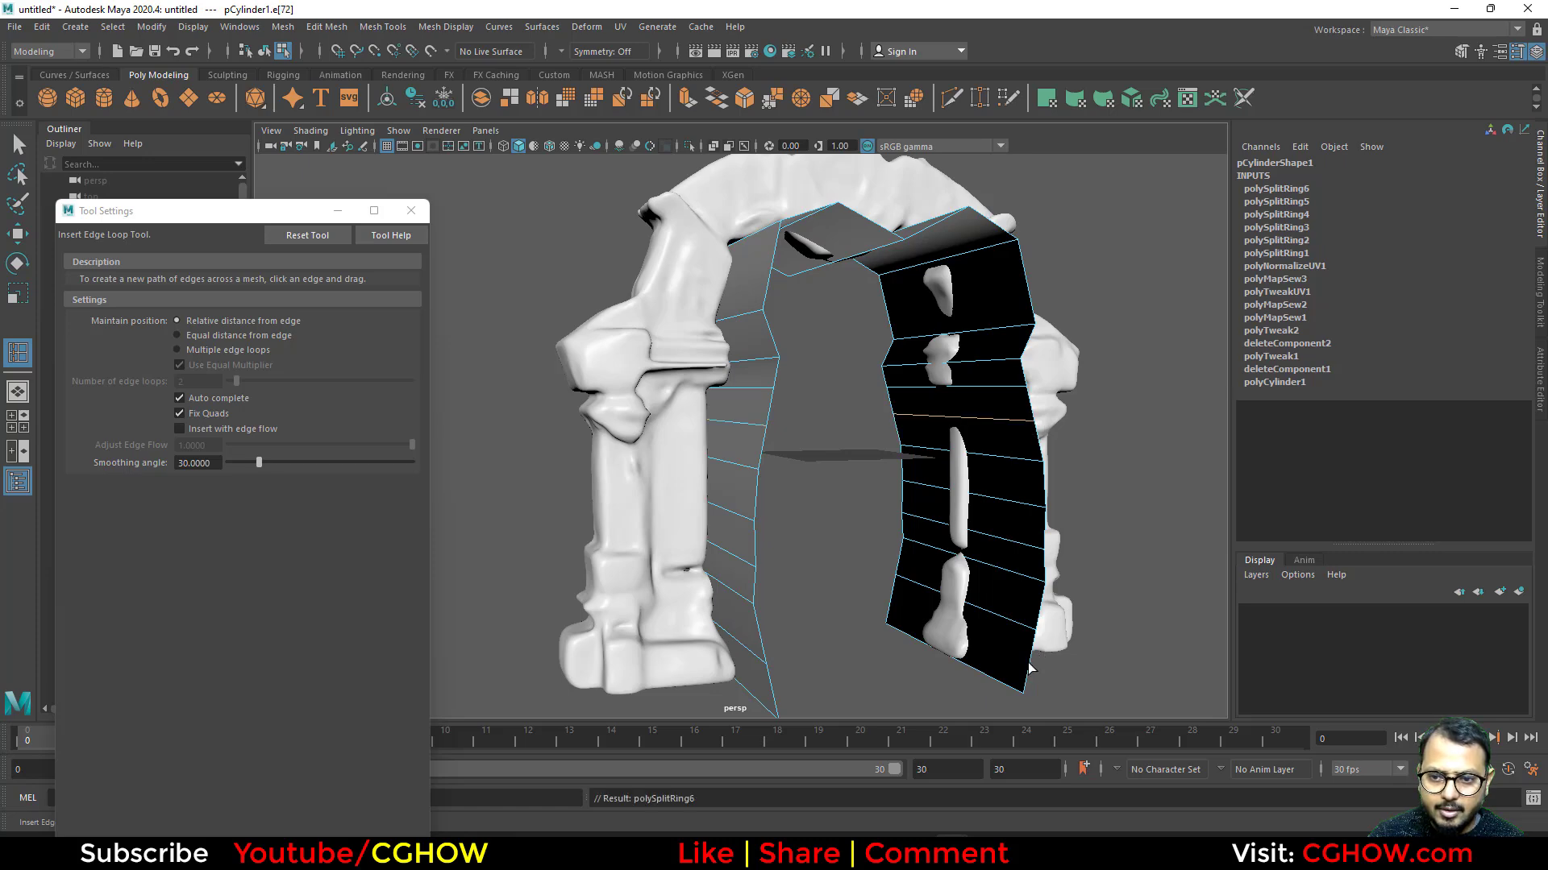
click(1029, 667)
alt+drag(1029, 668, 682, 681)
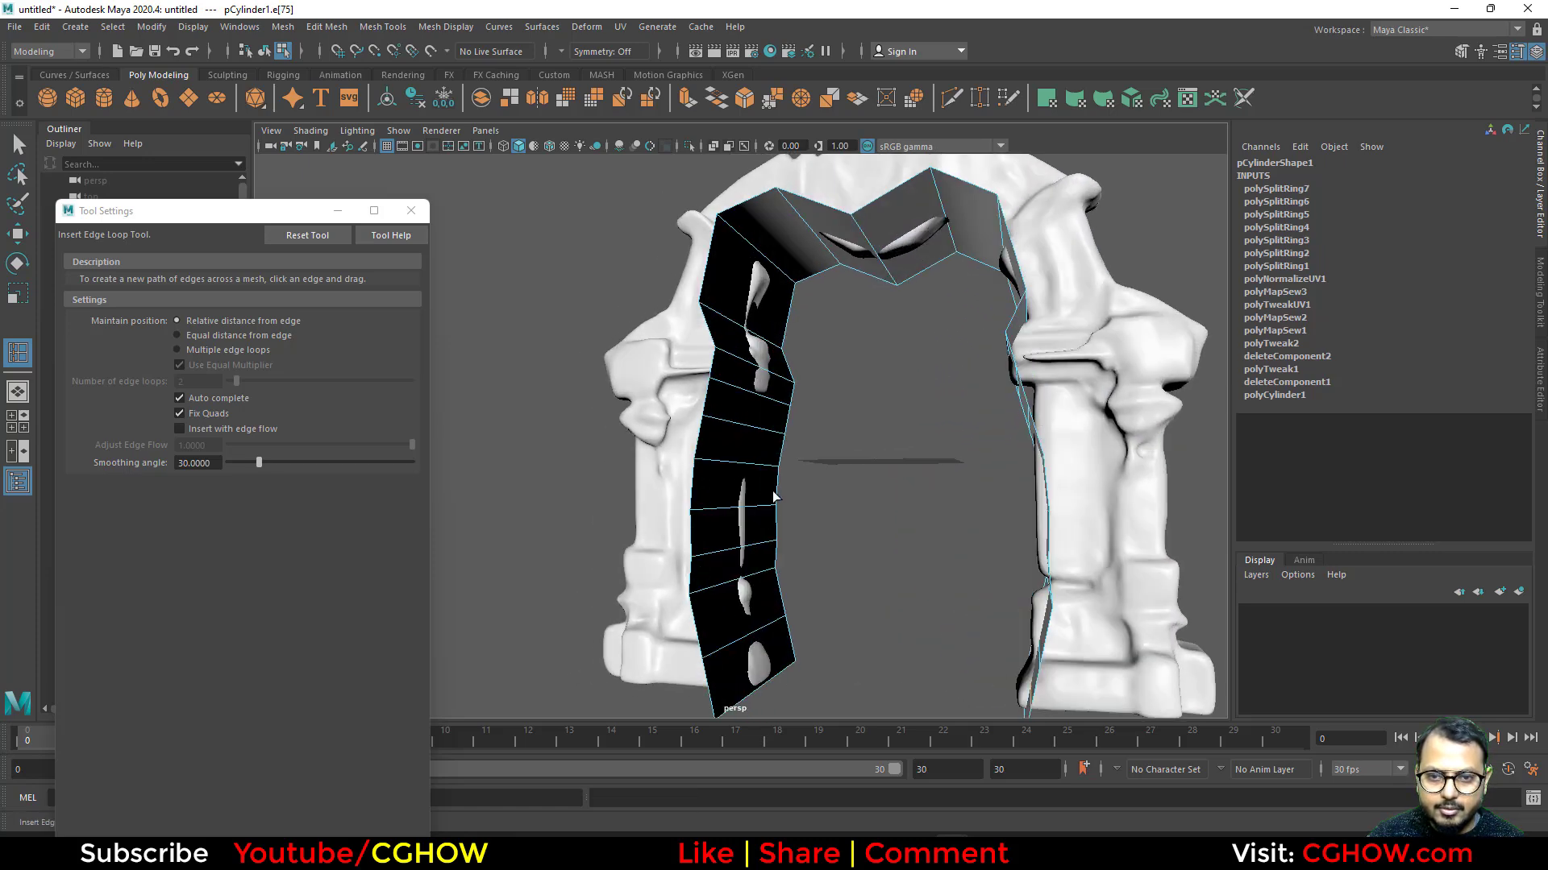
click(710, 690)
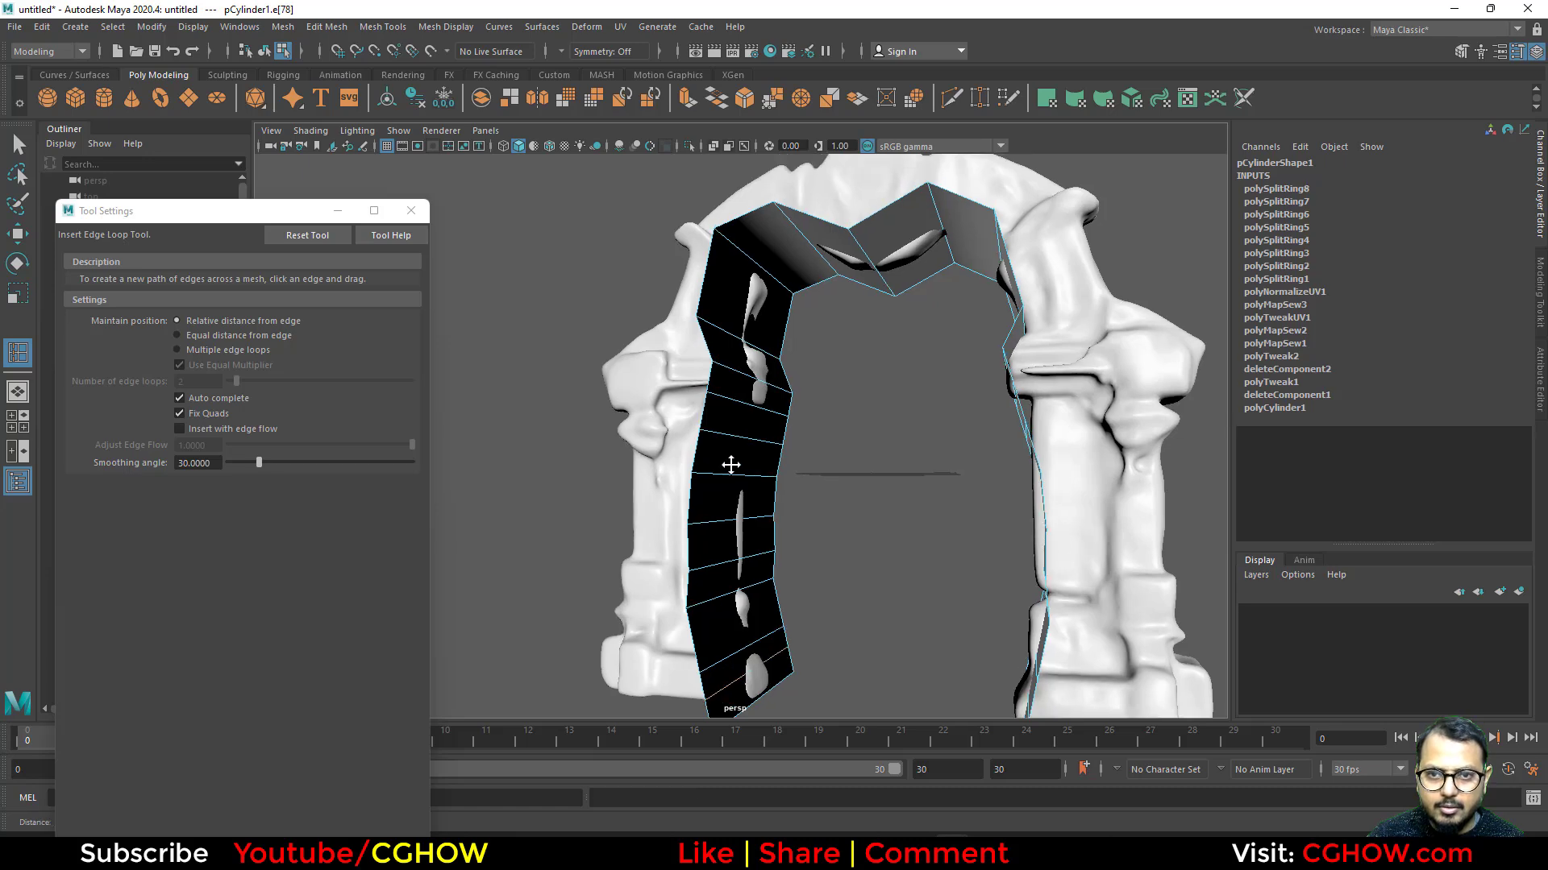
Insert one edge loop in the leg segment above the capital and one in the adjoining first segment of the arch.
alt+drag(733, 459, 716, 445)
key(ctrl+z)
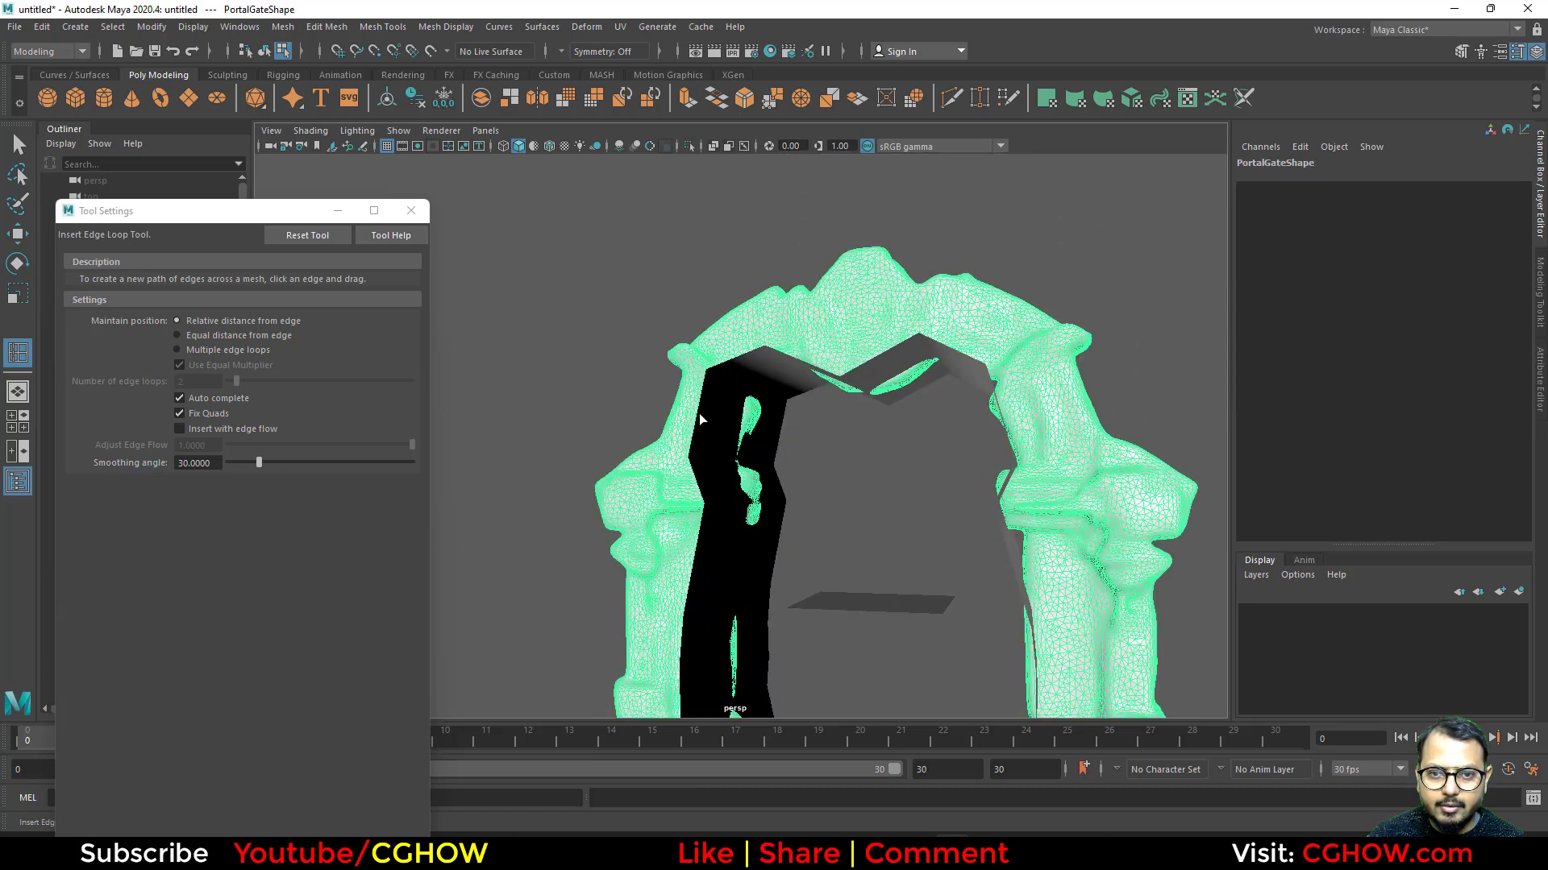
key(ctrl+z)
click(699, 420)
click(699, 418)
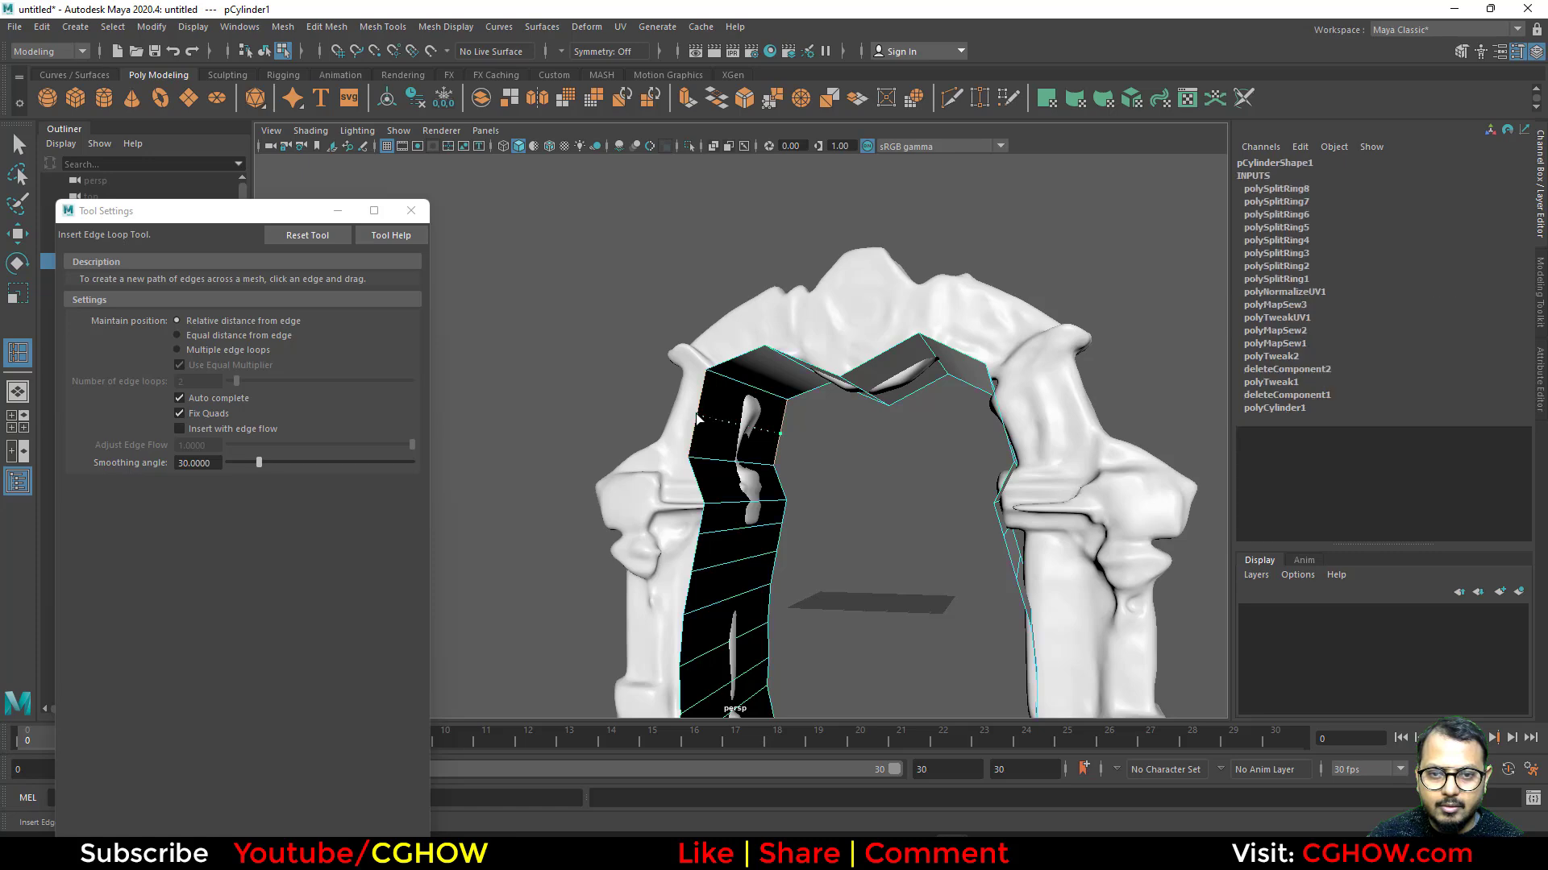
click(748, 361)
alt+drag(748, 361, 906, 403)
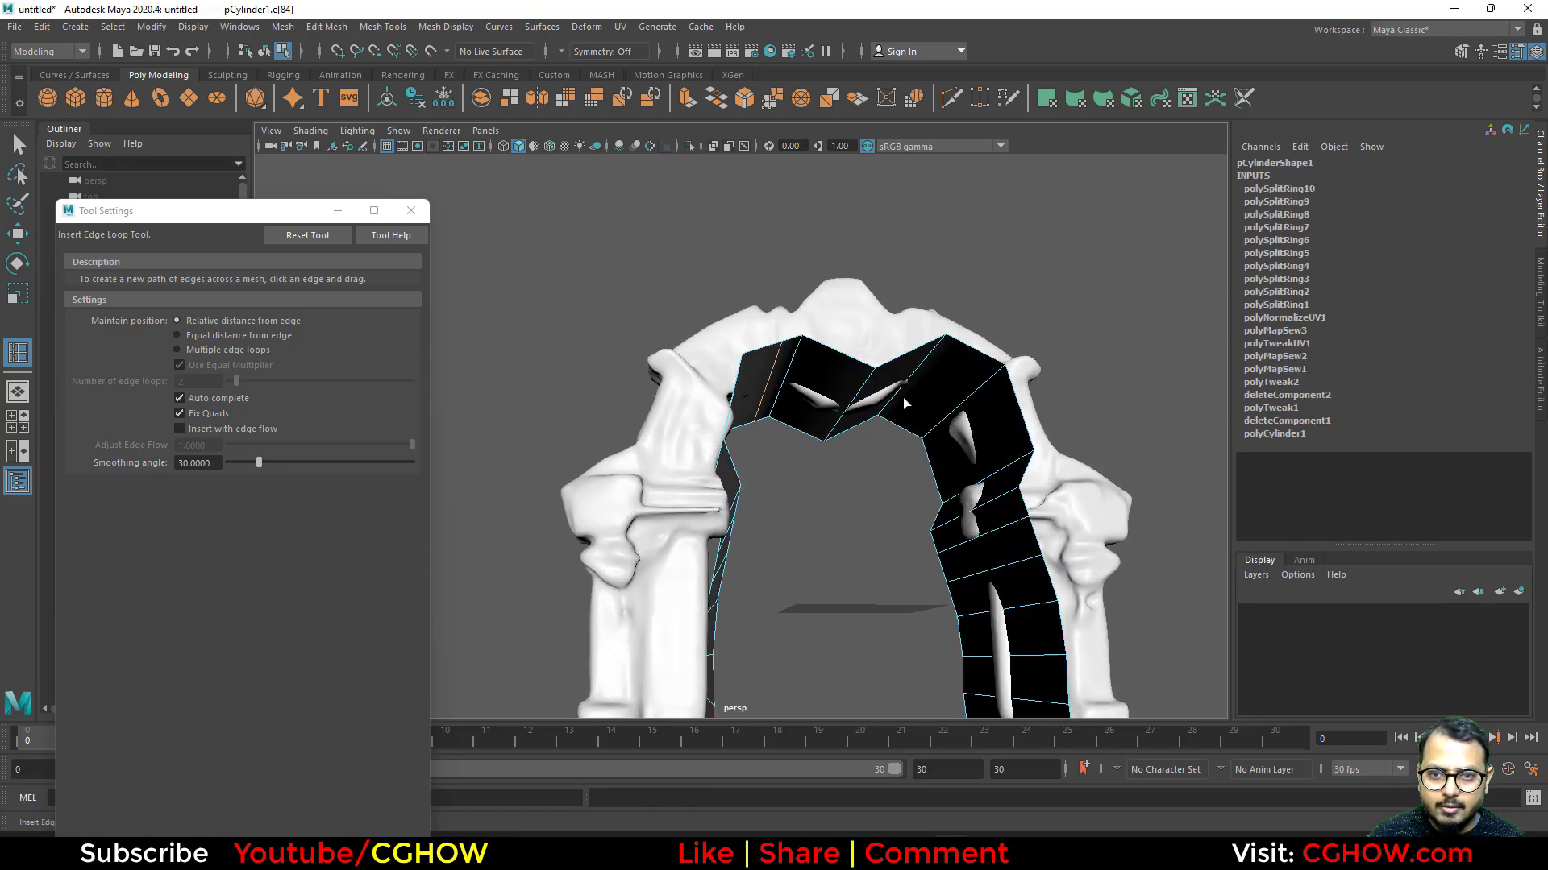
Insert edge loops across the remaining arch segments and the segment above the opposite pillar's capital.
click(843, 357)
alt+drag(843, 357, 889, 364)
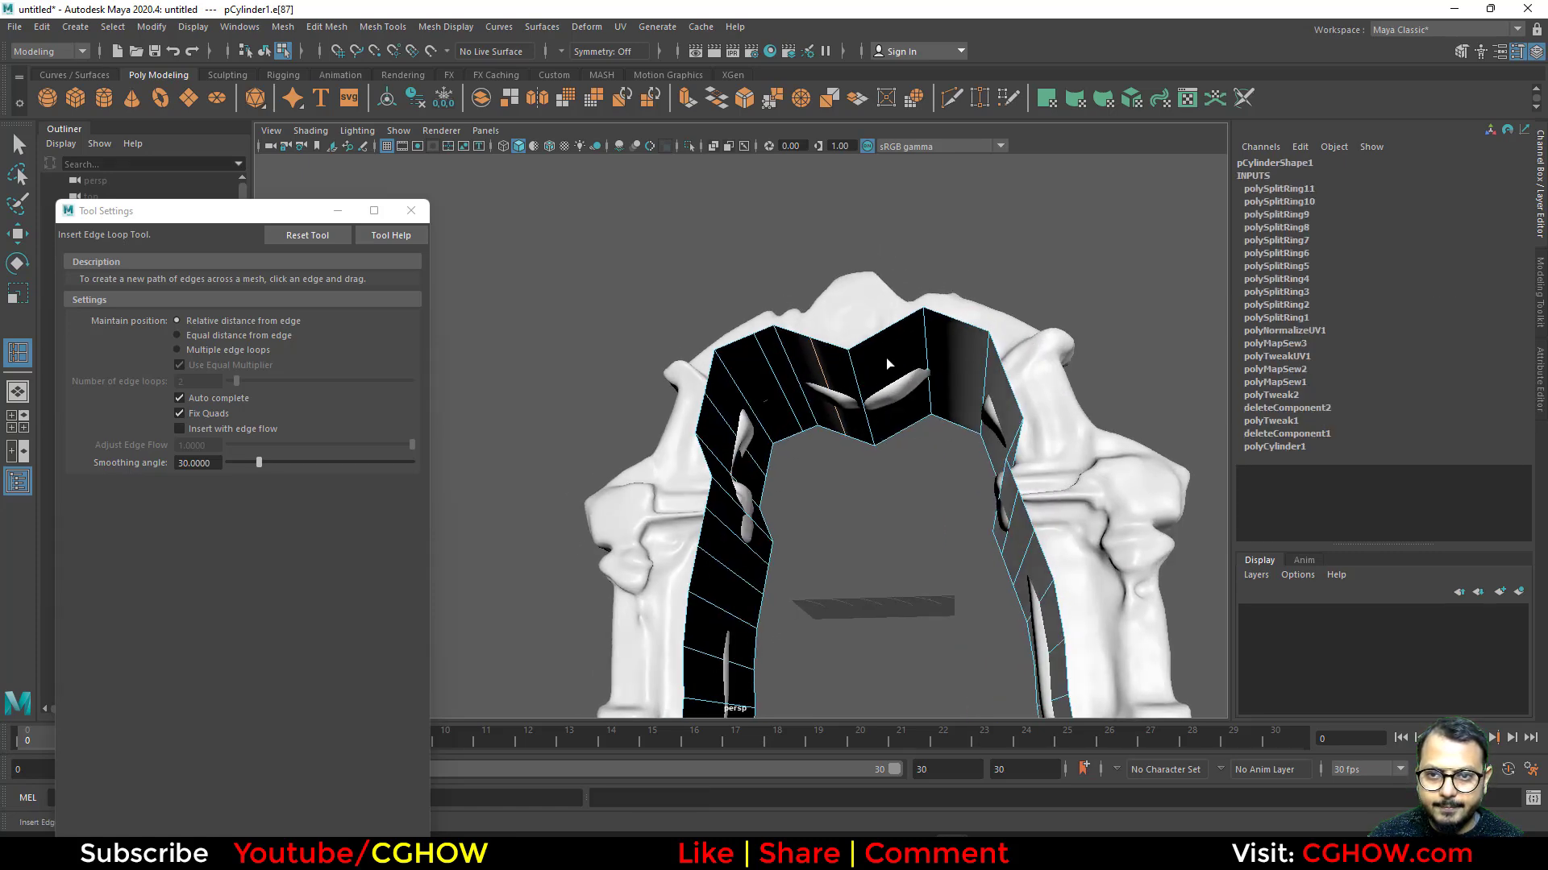
click(961, 326)
click(963, 326)
alt+drag(963, 325, 898, 476)
click(1017, 421)
In the full side view, move the tube's vertices around the left pillar's capital onto its upper, lower and shaft corners.
key(space)
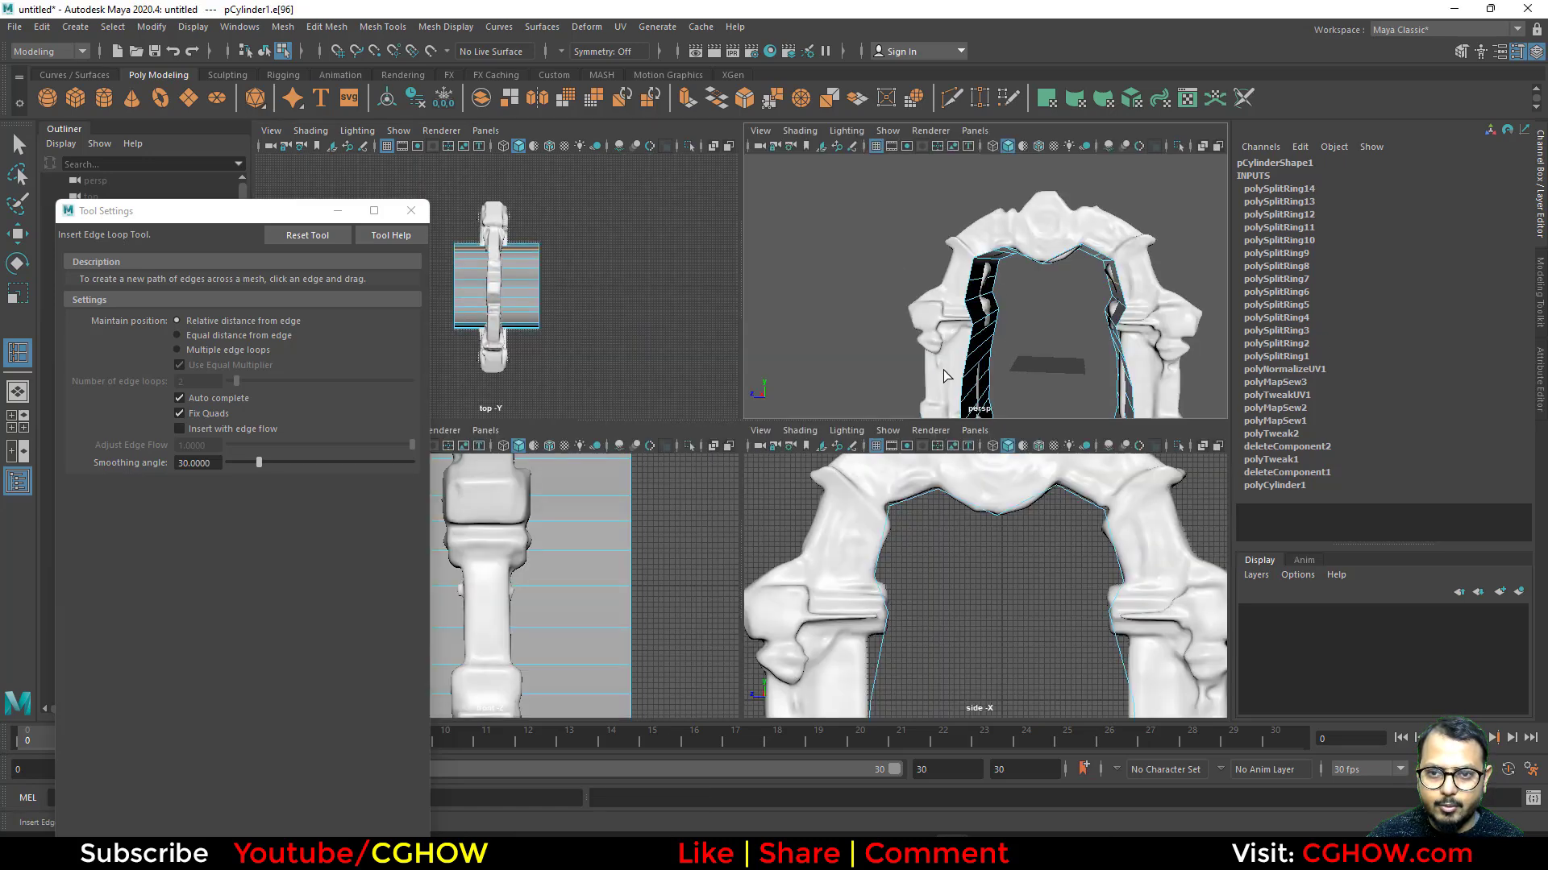
key(space)
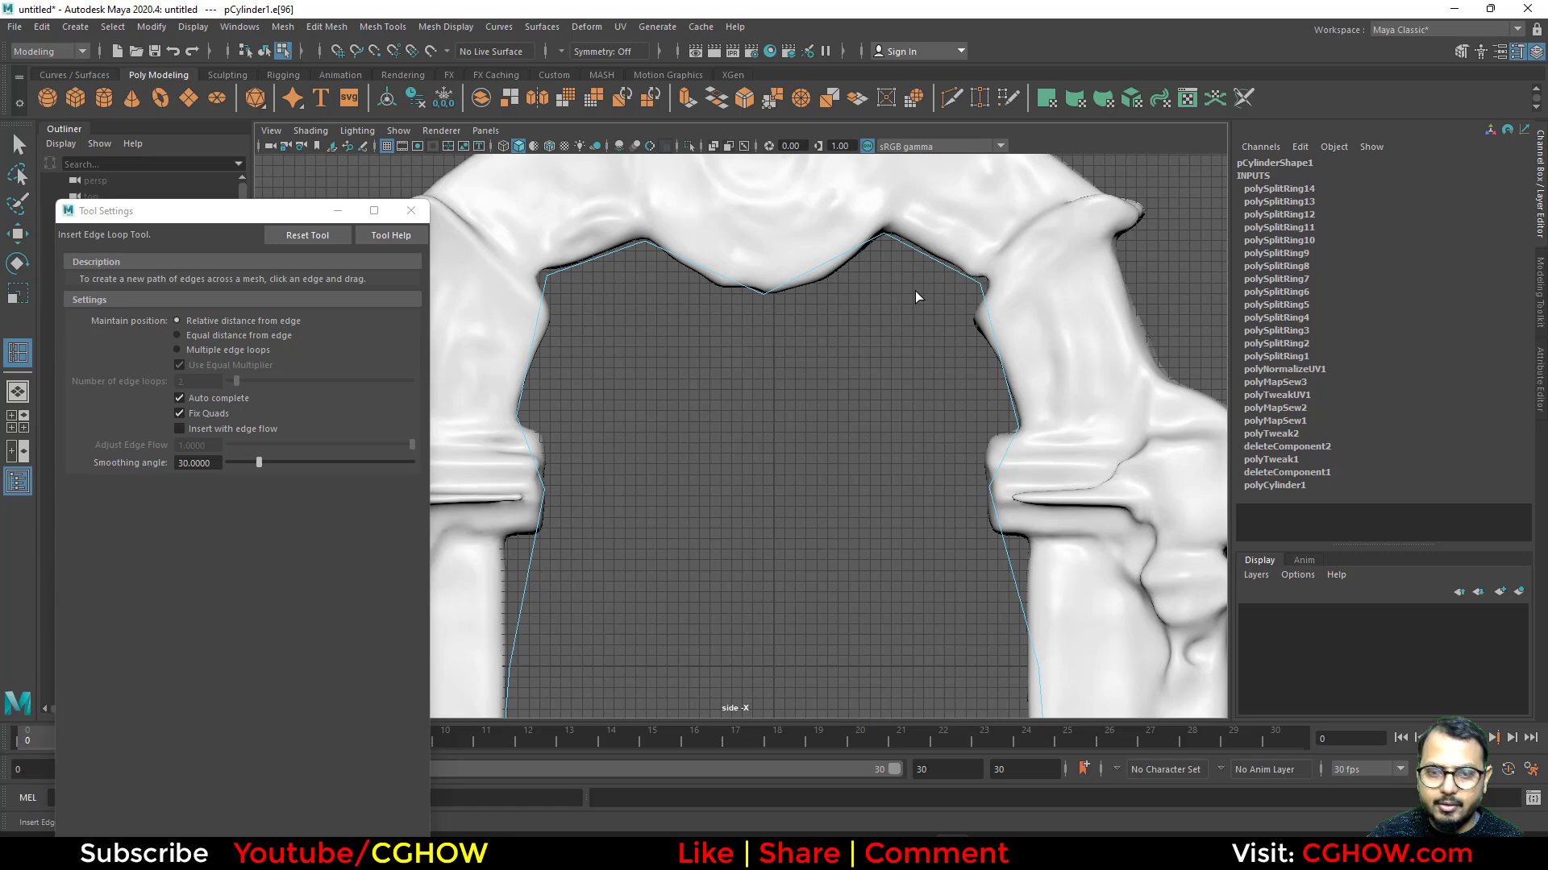
key(w)
right_drag(914, 261, 835, 260)
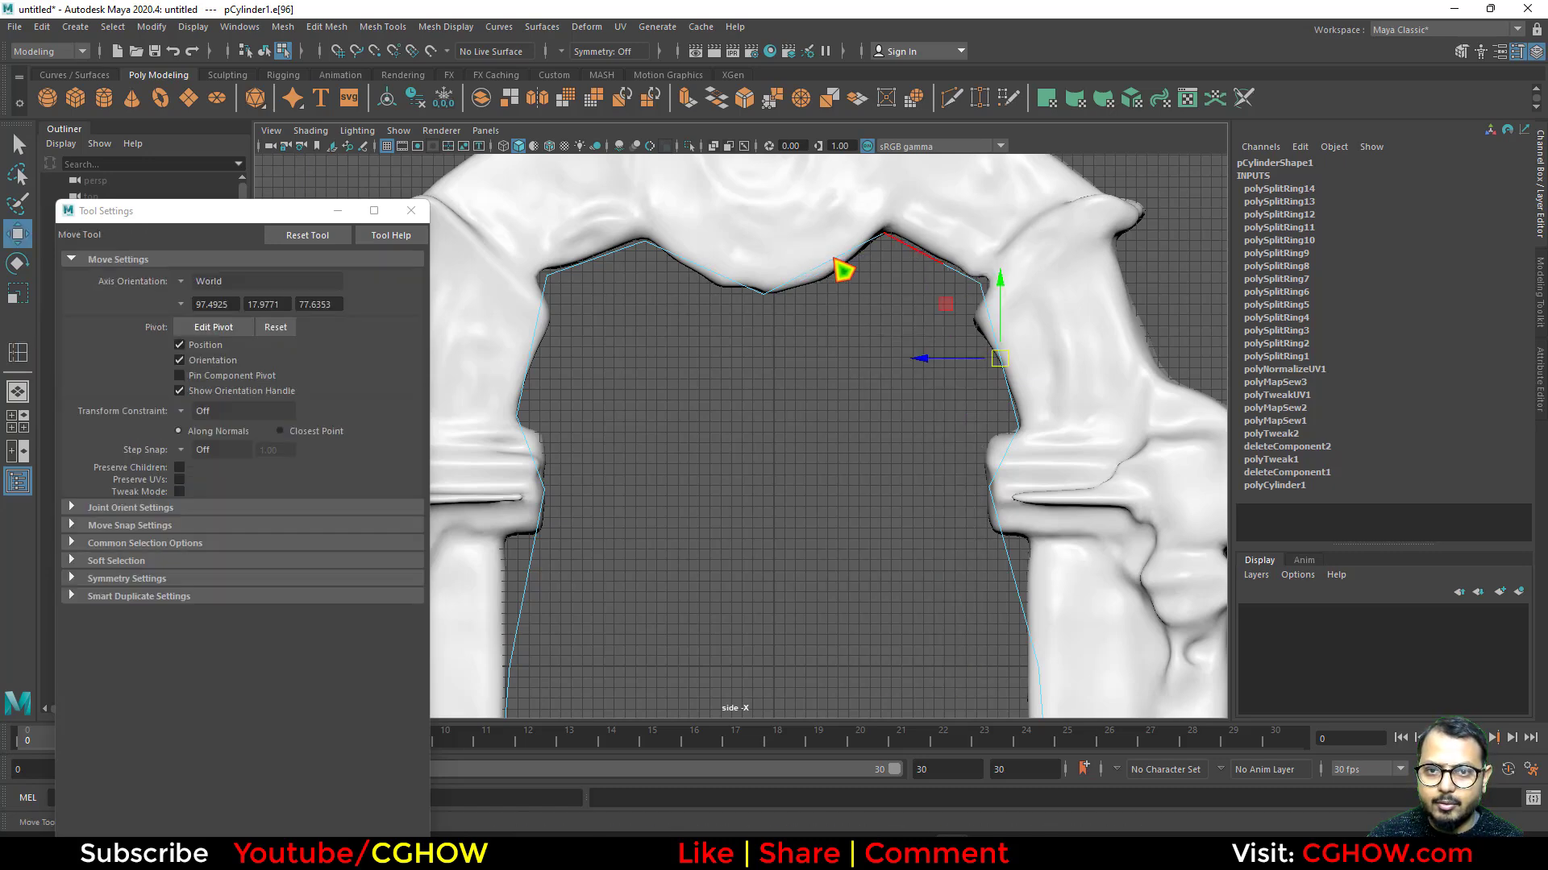
alt+middle_drag(674, 457, 769, 374)
scroll(650, 404, up, 2)
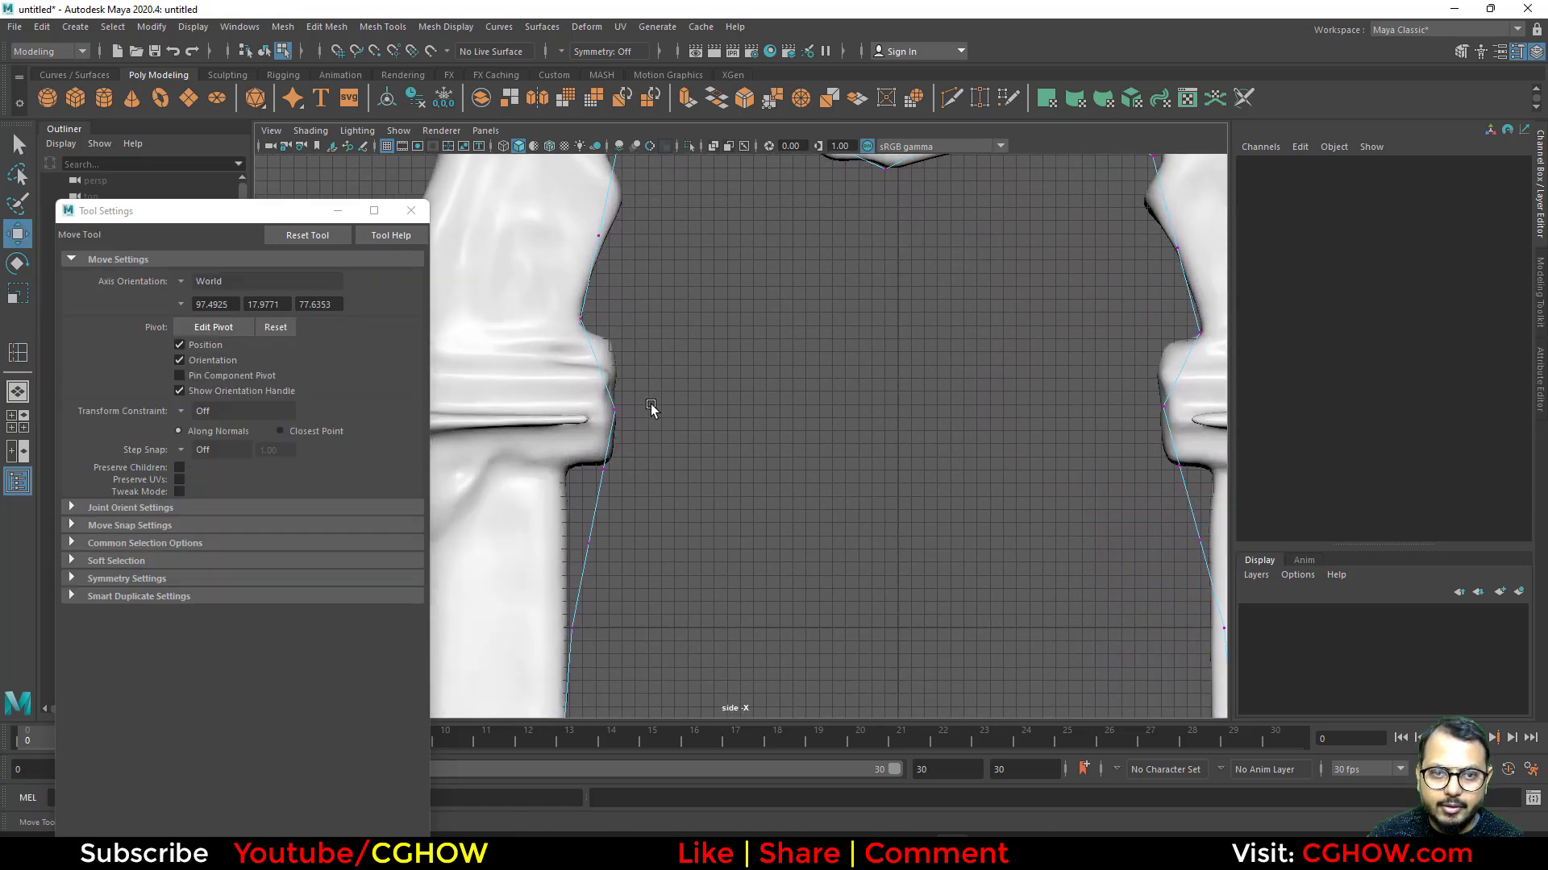
click(607, 475)
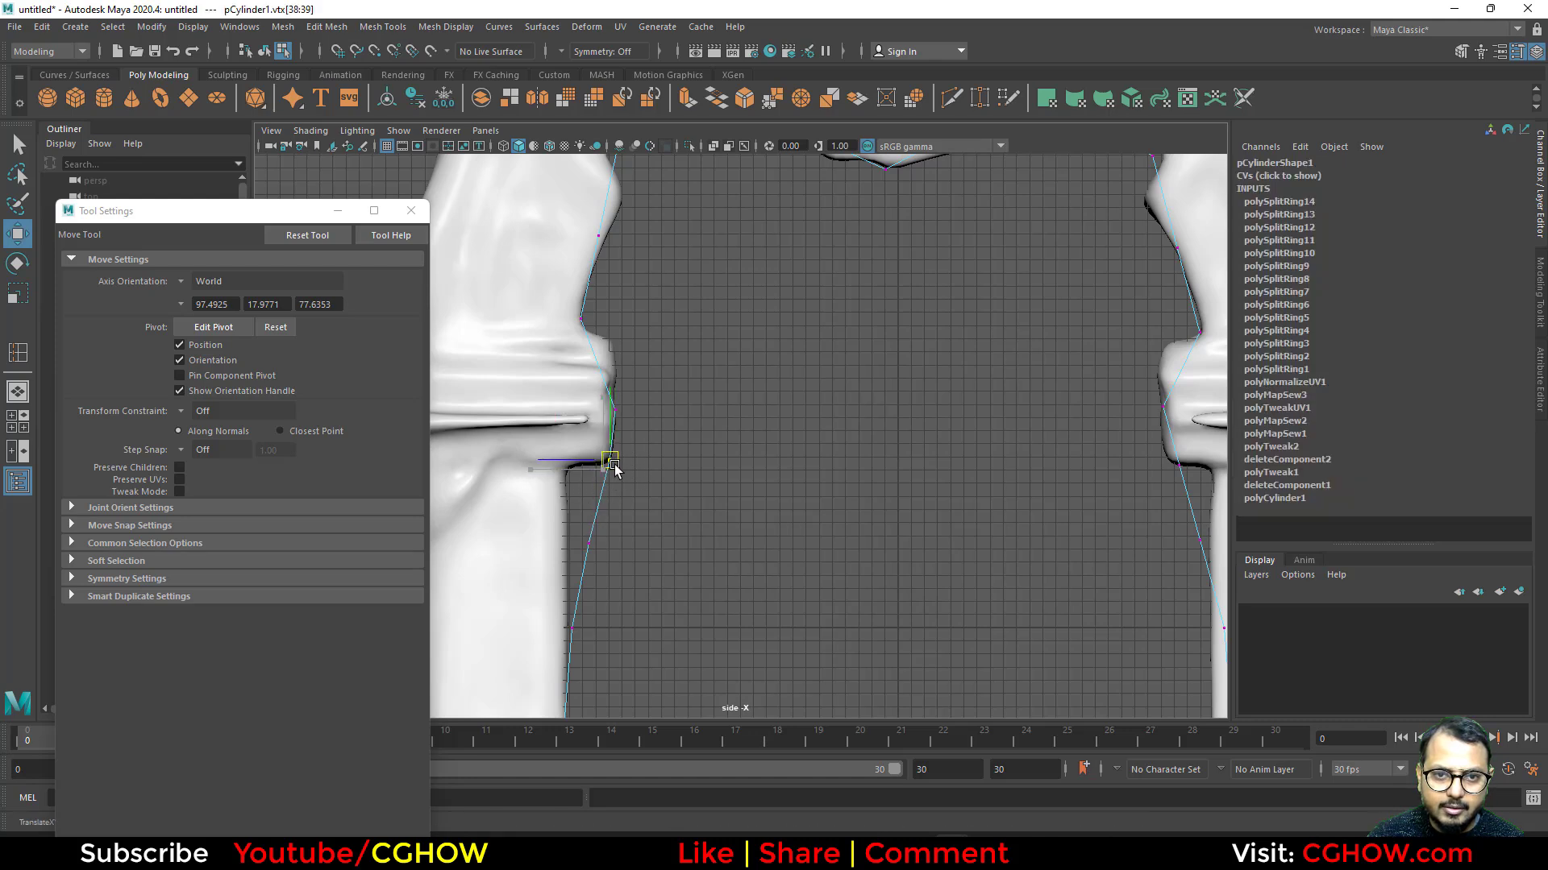
drag(613, 308, 582, 322)
drag(656, 367, 621, 343)
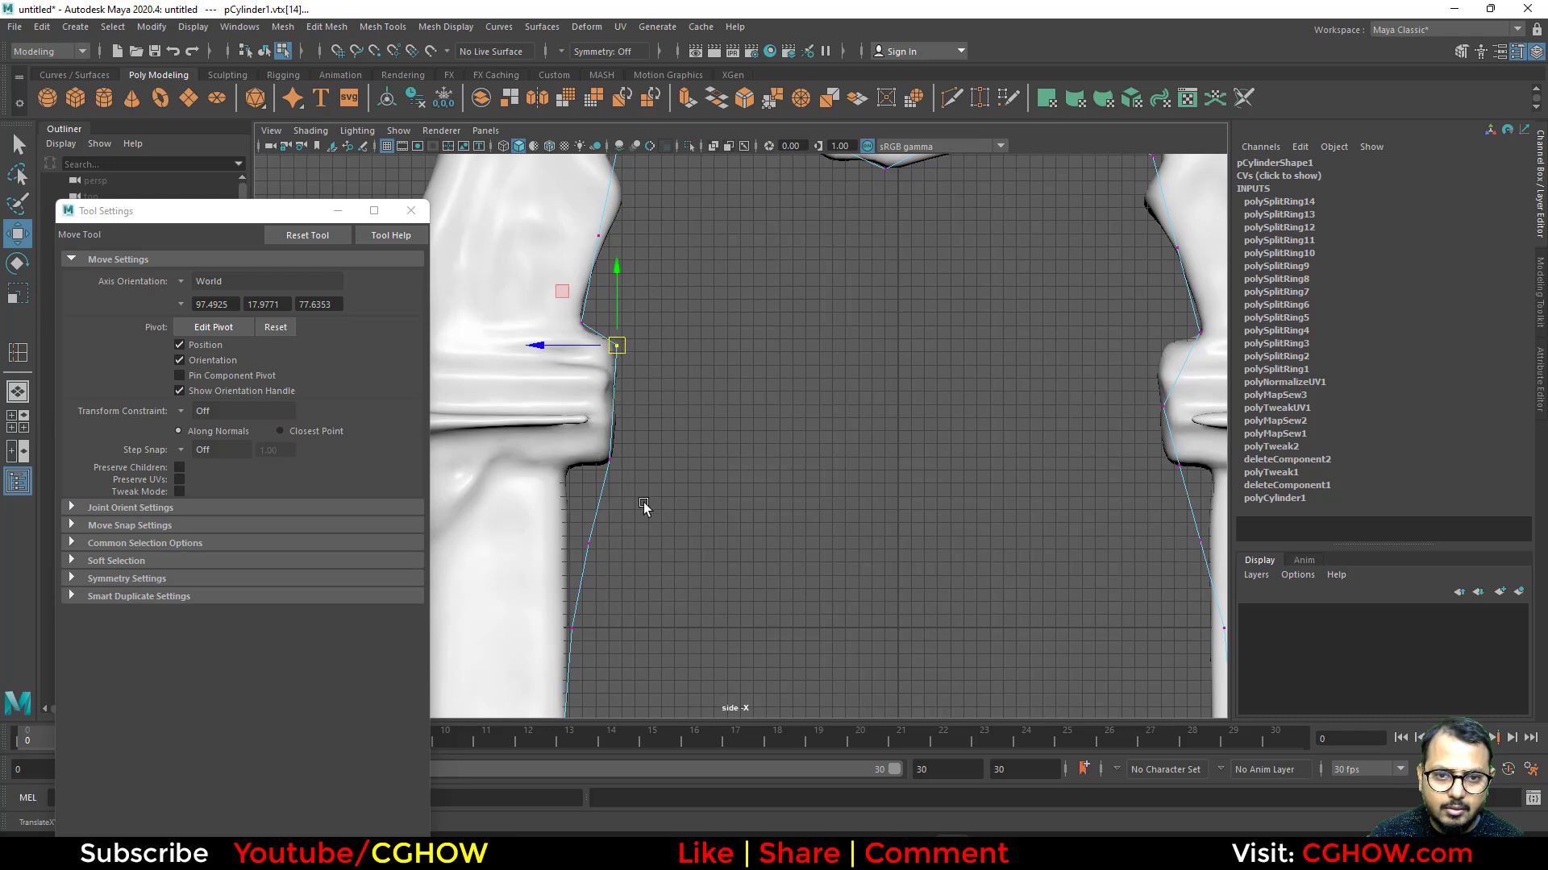
drag(641, 505, 577, 580)
drag(589, 542, 564, 490)
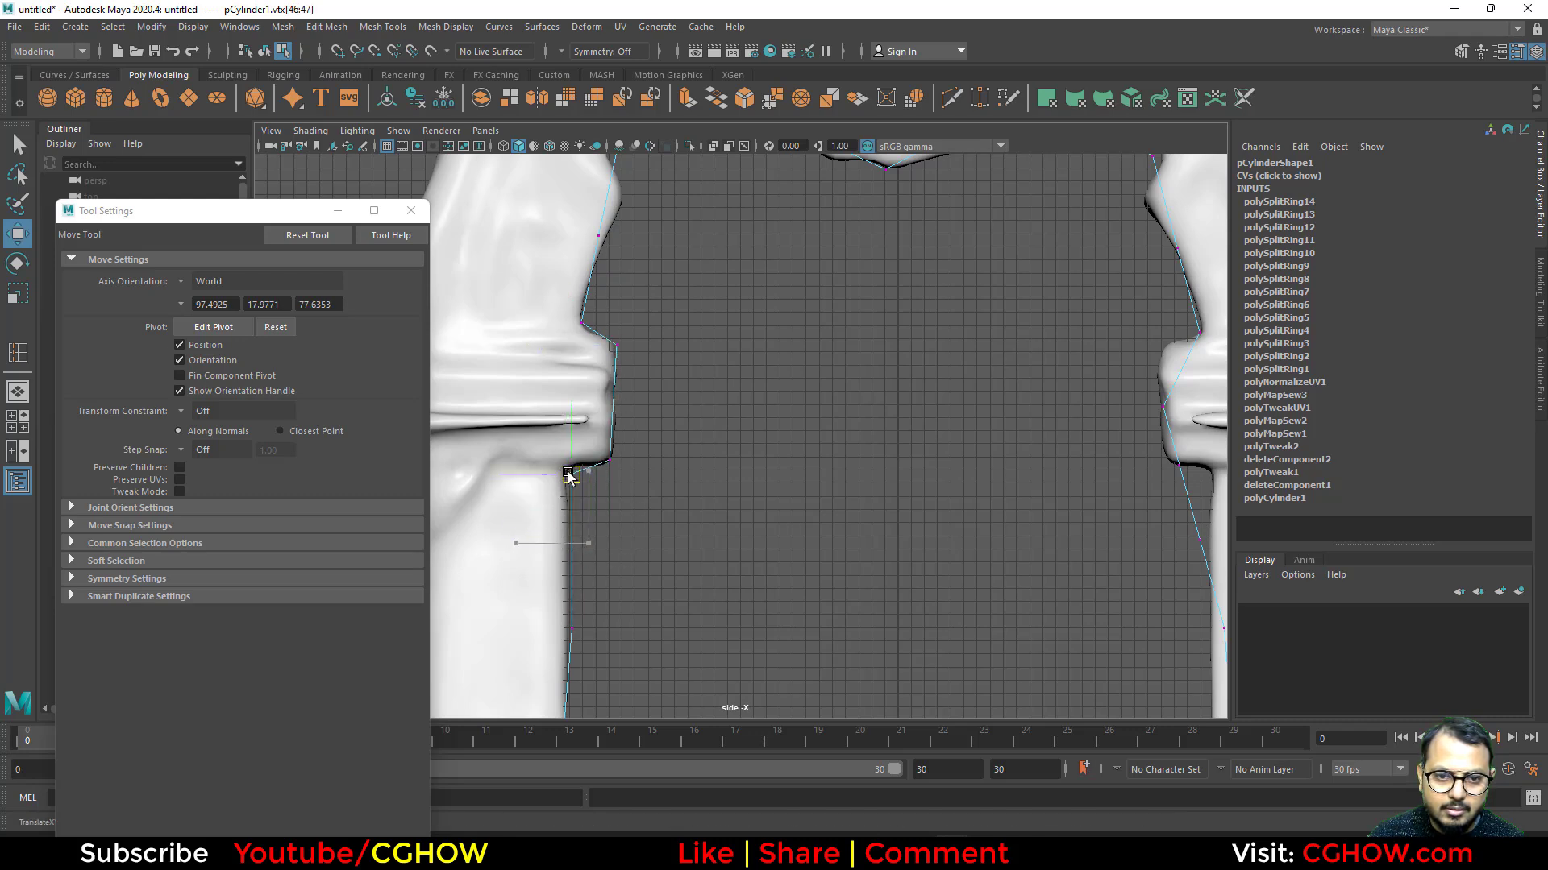
Move the vertices around the right pillar's capital onto its upper and lower corners and the top of the shaft.
alt+middle_drag(783, 472, 605, 528)
drag(962, 448, 868, 497)
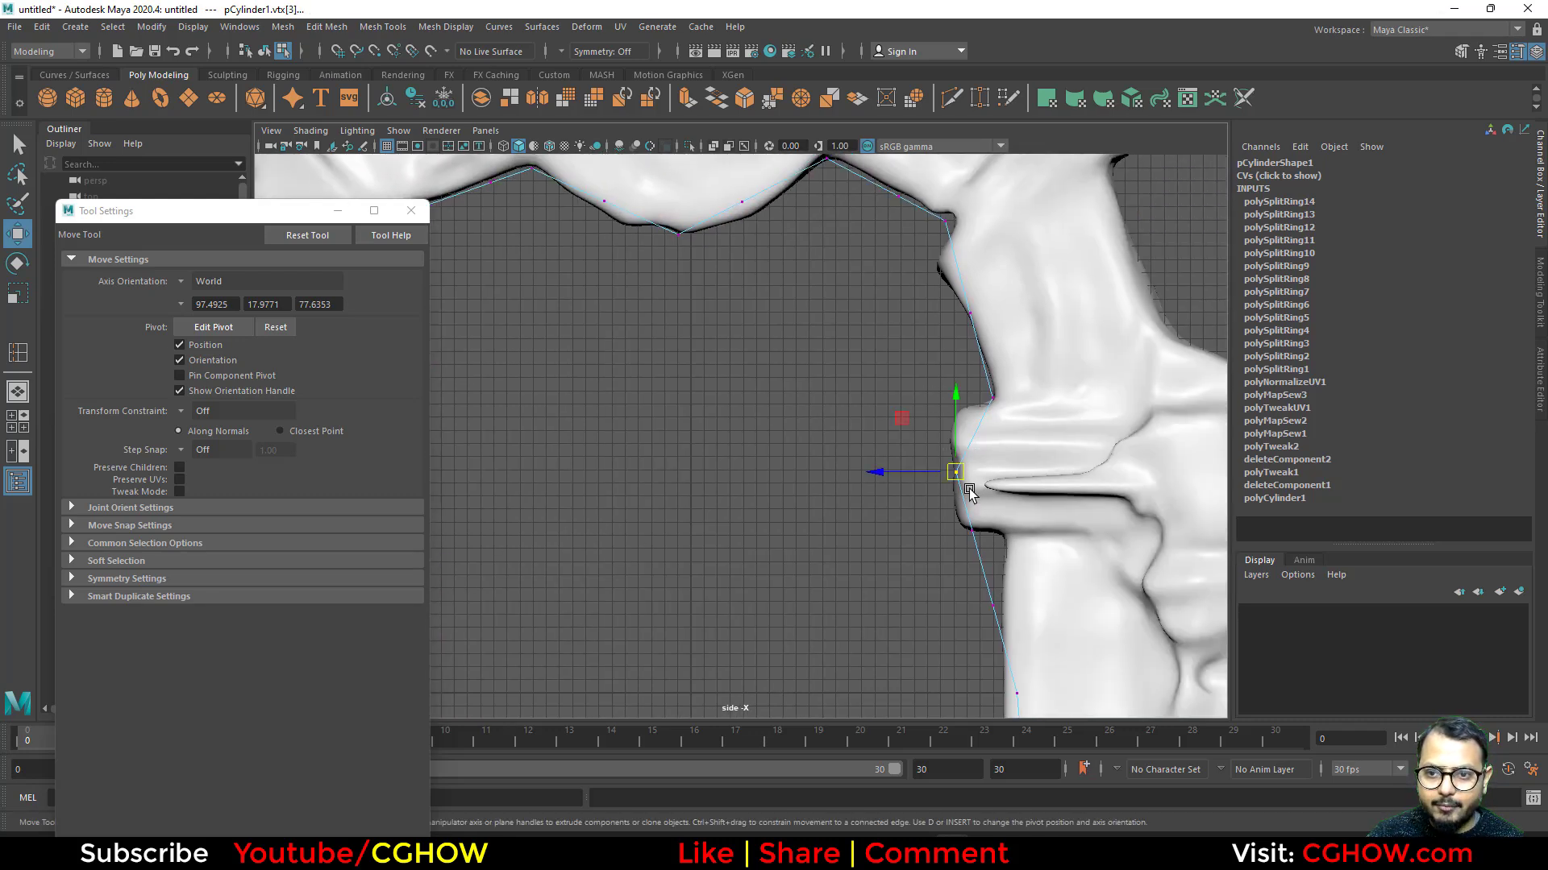
drag(959, 481, 950, 434)
drag(988, 552, 887, 504)
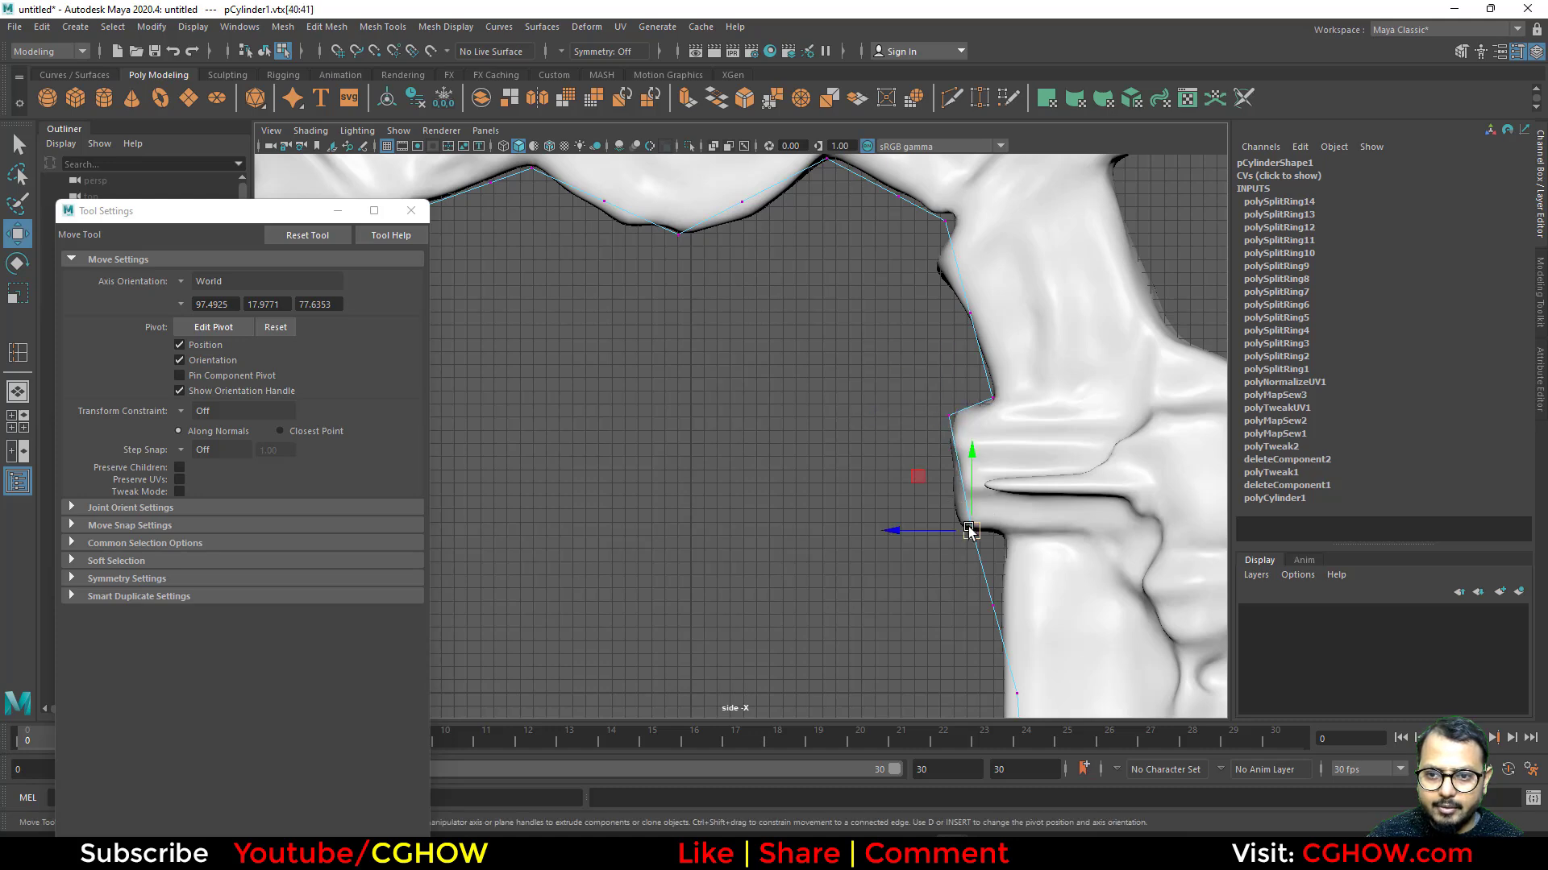
mouse_move(1012, 590)
mouse_down()
mouse_move(967, 638)
mouse_move(1013, 564)
mouse_up()
Move the vertices along the right pillar's shaft sideways onto the shaft's inner edge.
alt+middle_drag(957, 644, 926, 409)
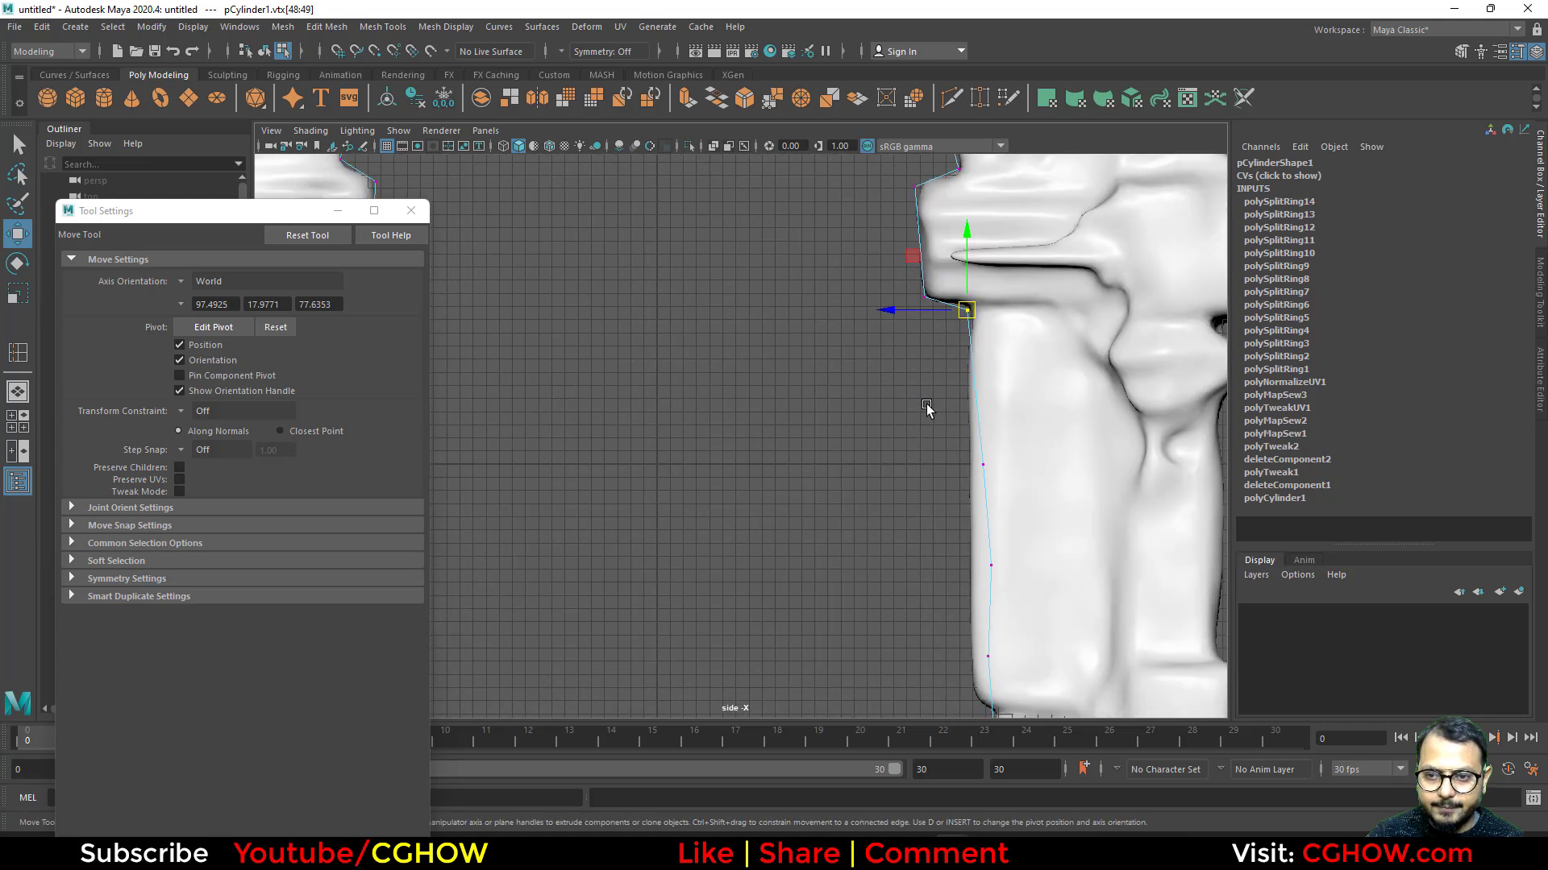
click(982, 466)
drag(940, 535, 1042, 591)
drag(930, 567, 910, 567)
alt+middle_drag(923, 684, 874, 515)
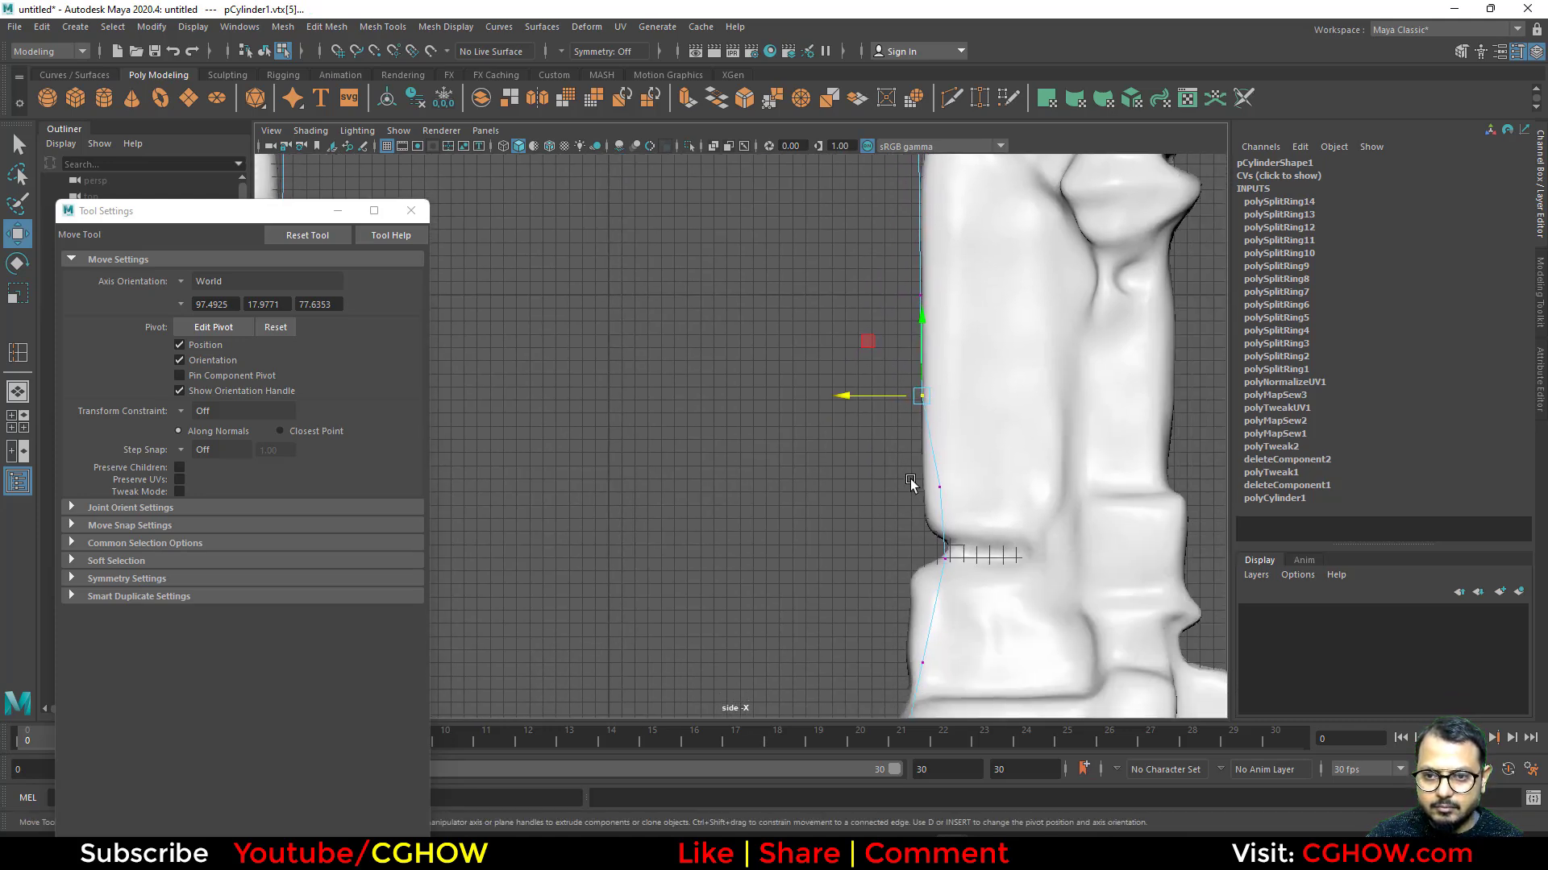
drag(911, 477, 871, 488)
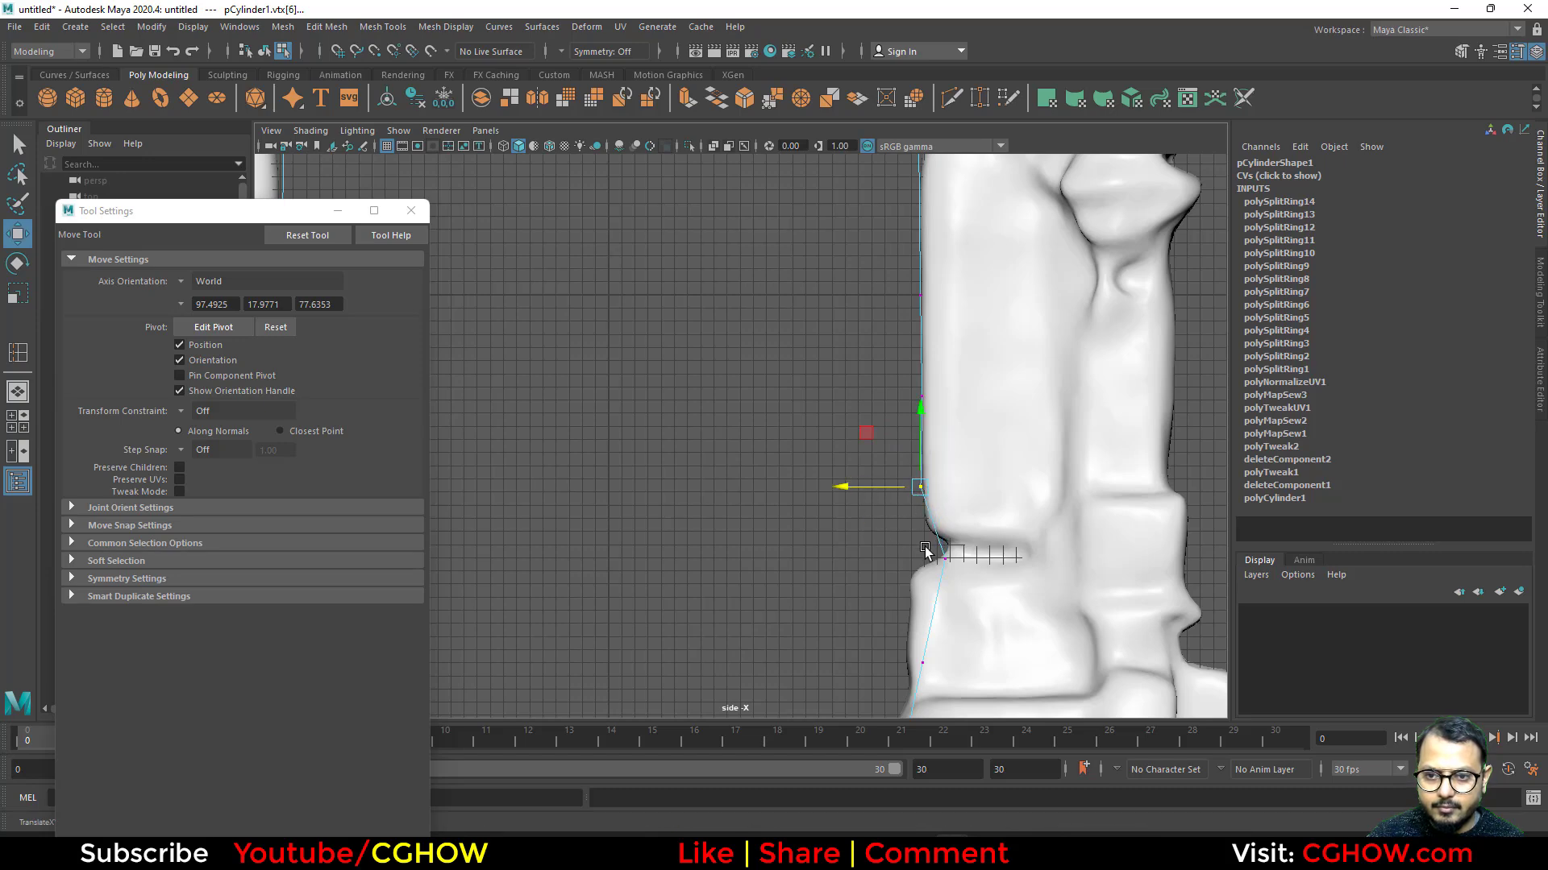
Fit the tube's vertices to the notch, base block and bottom corner of the right pillar.
mouse_move(924, 545)
mouse_down()
mouse_move(959, 573)
mouse_move(933, 554)
mouse_up()
drag(875, 606, 913, 640)
alt+middle_drag(851, 683, 843, 404)
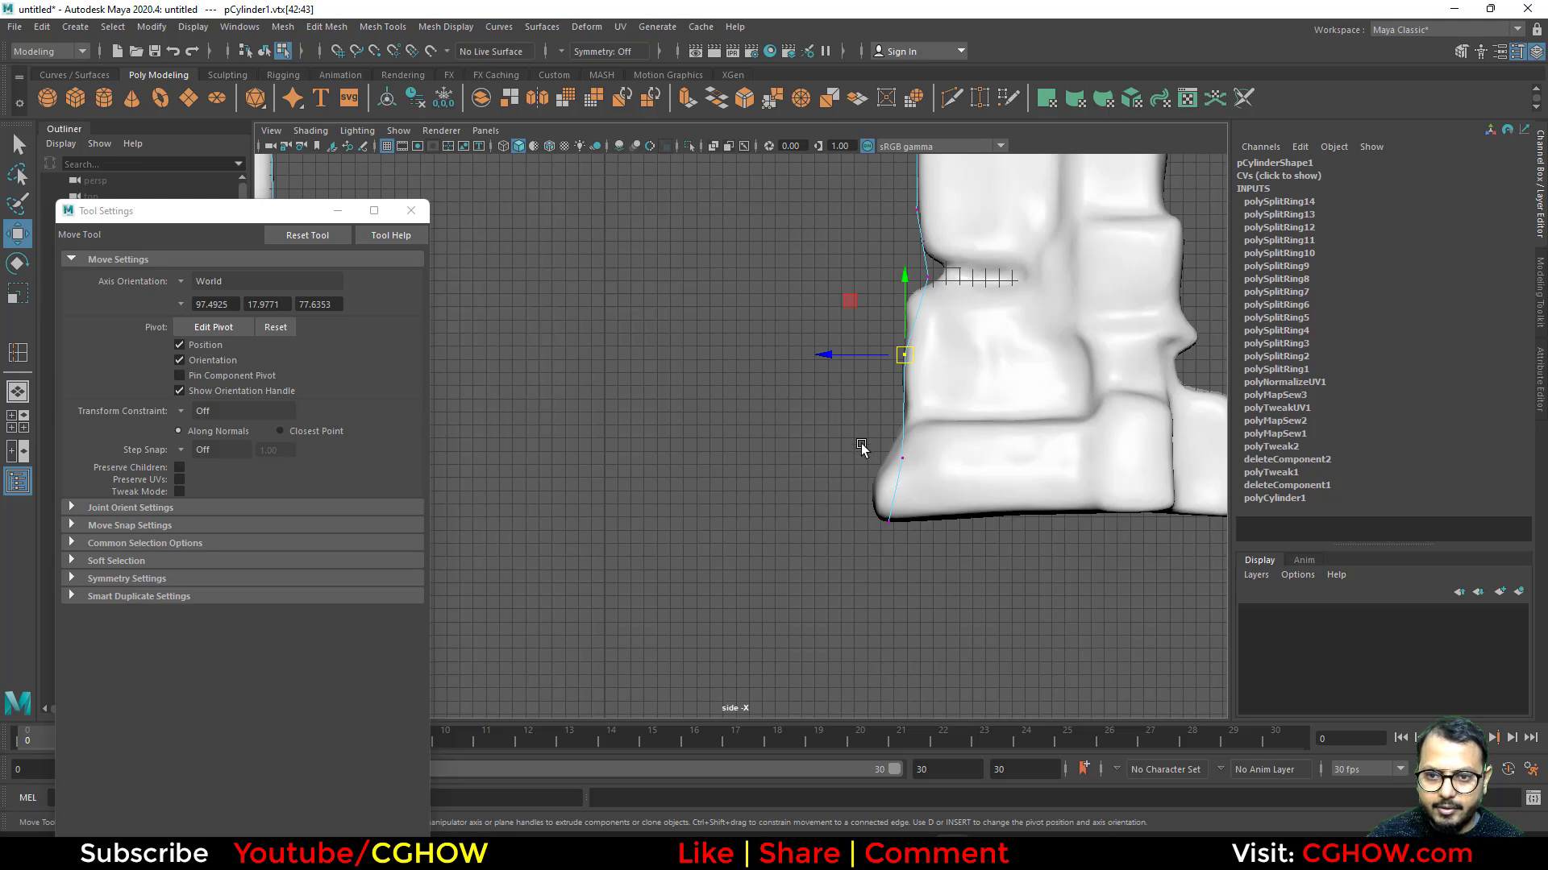
mouse_move(906, 462)
mouse_down()
mouse_move(879, 464)
mouse_move(901, 440)
mouse_up()
drag(917, 496, 877, 503)
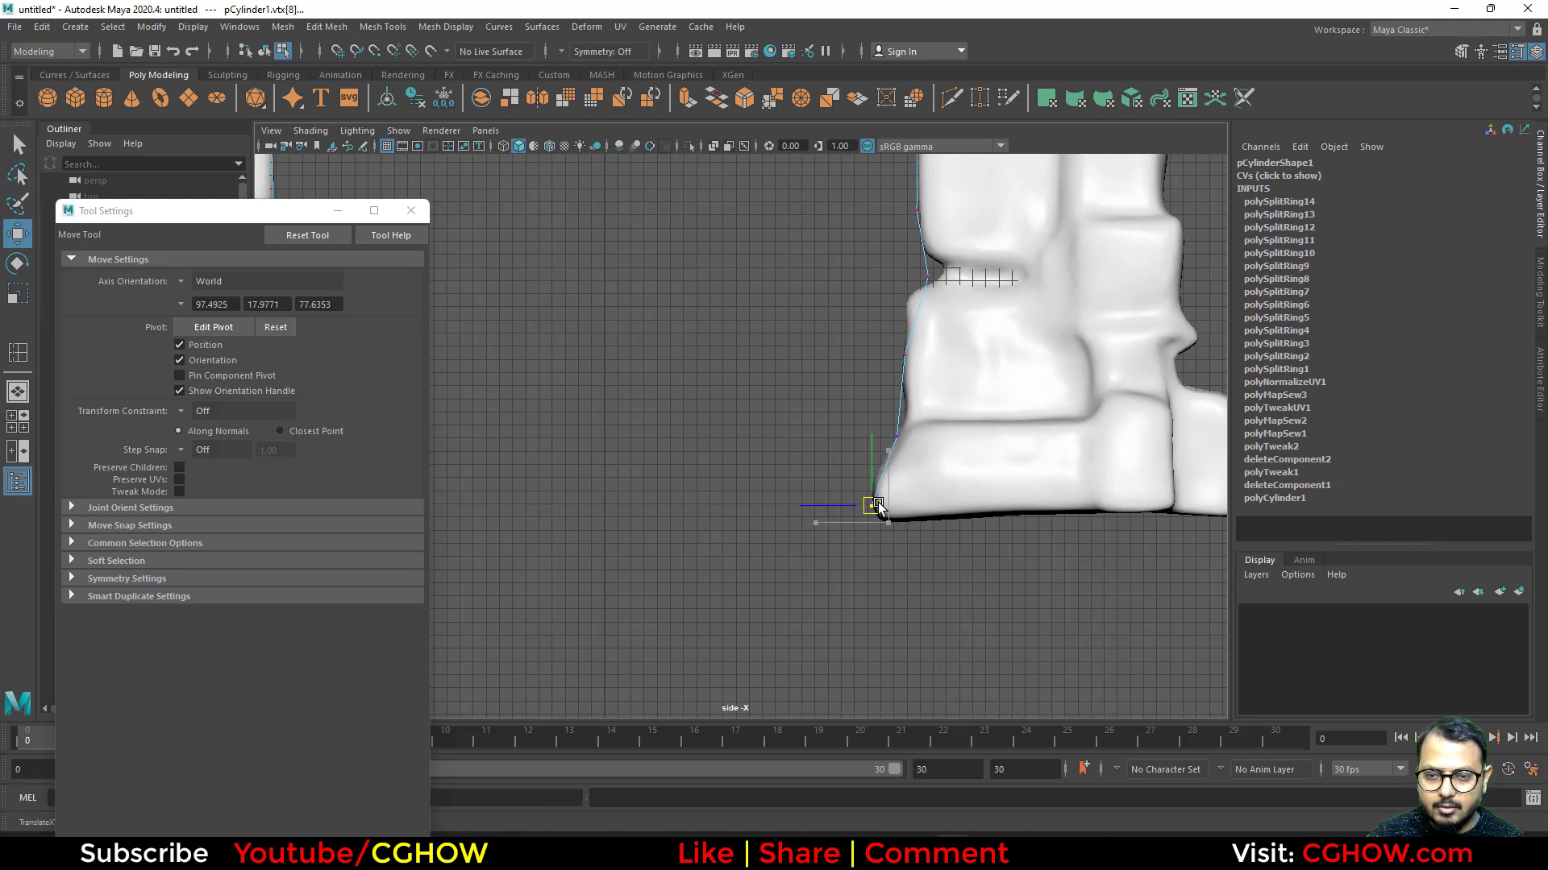
Fit the vertices at the left pillar's base to its foot, base block and the notch below the shaft.
alt+middle_drag(1124, 604, 1234, 626)
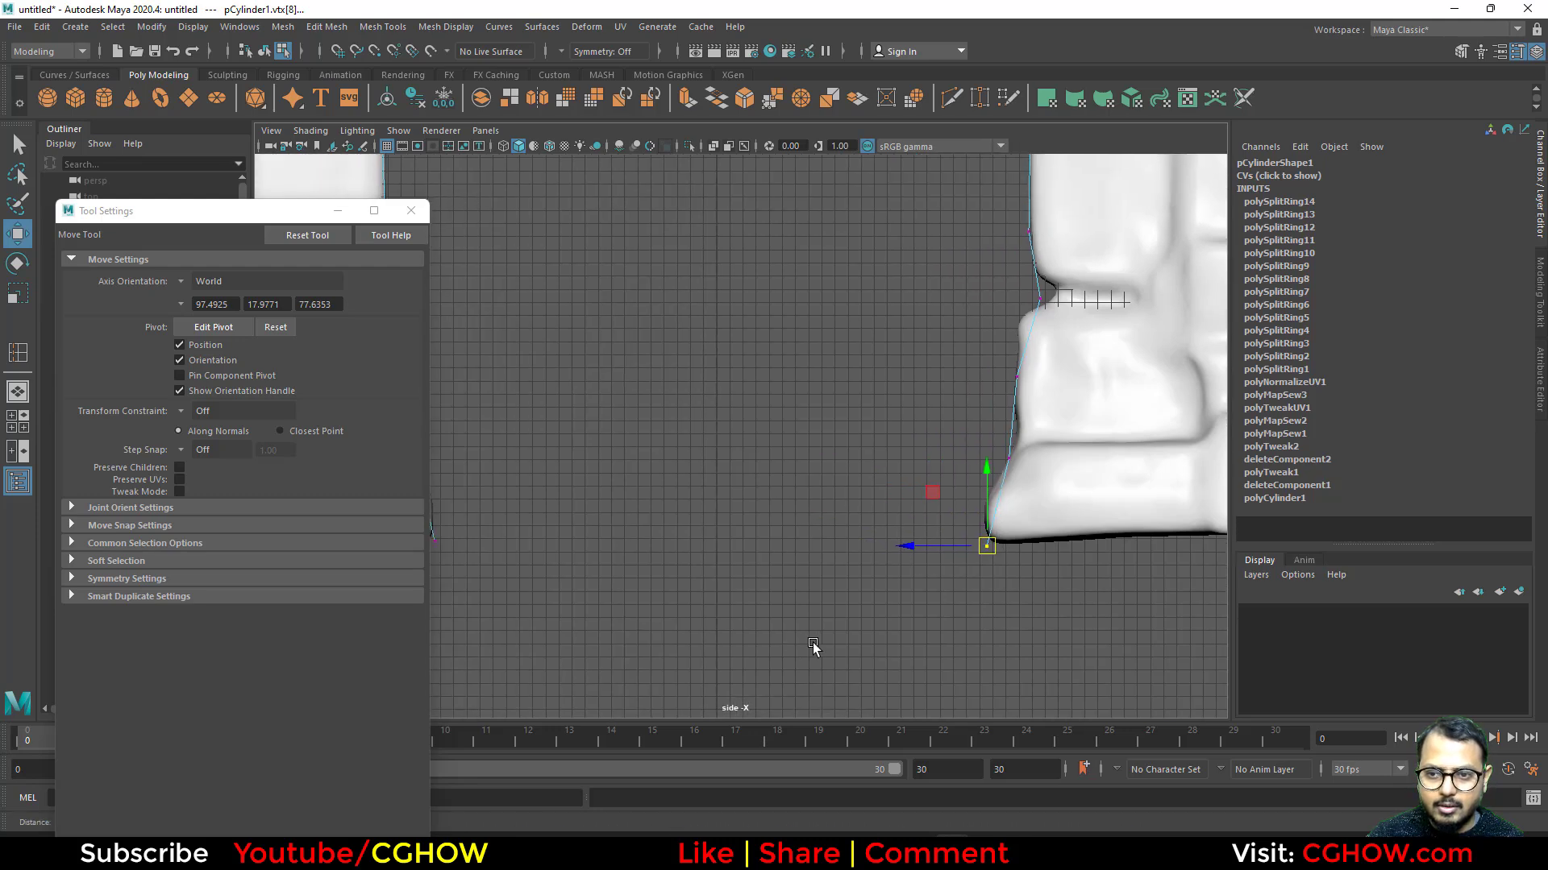
alt+middle_drag(813, 641, 1151, 698)
drag(763, 547, 773, 543)
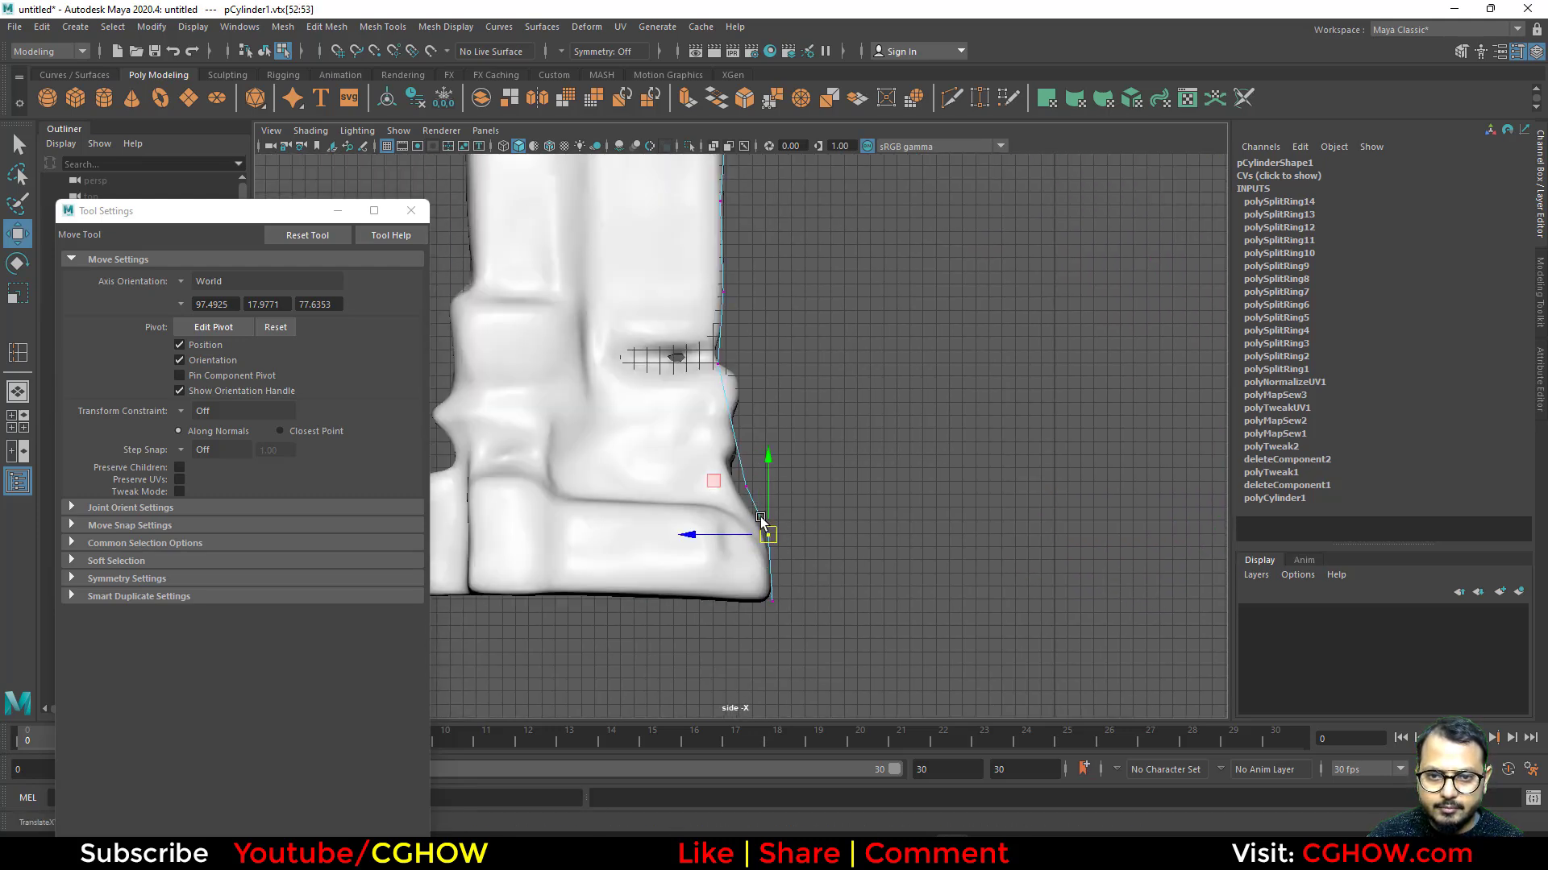
click(746, 487)
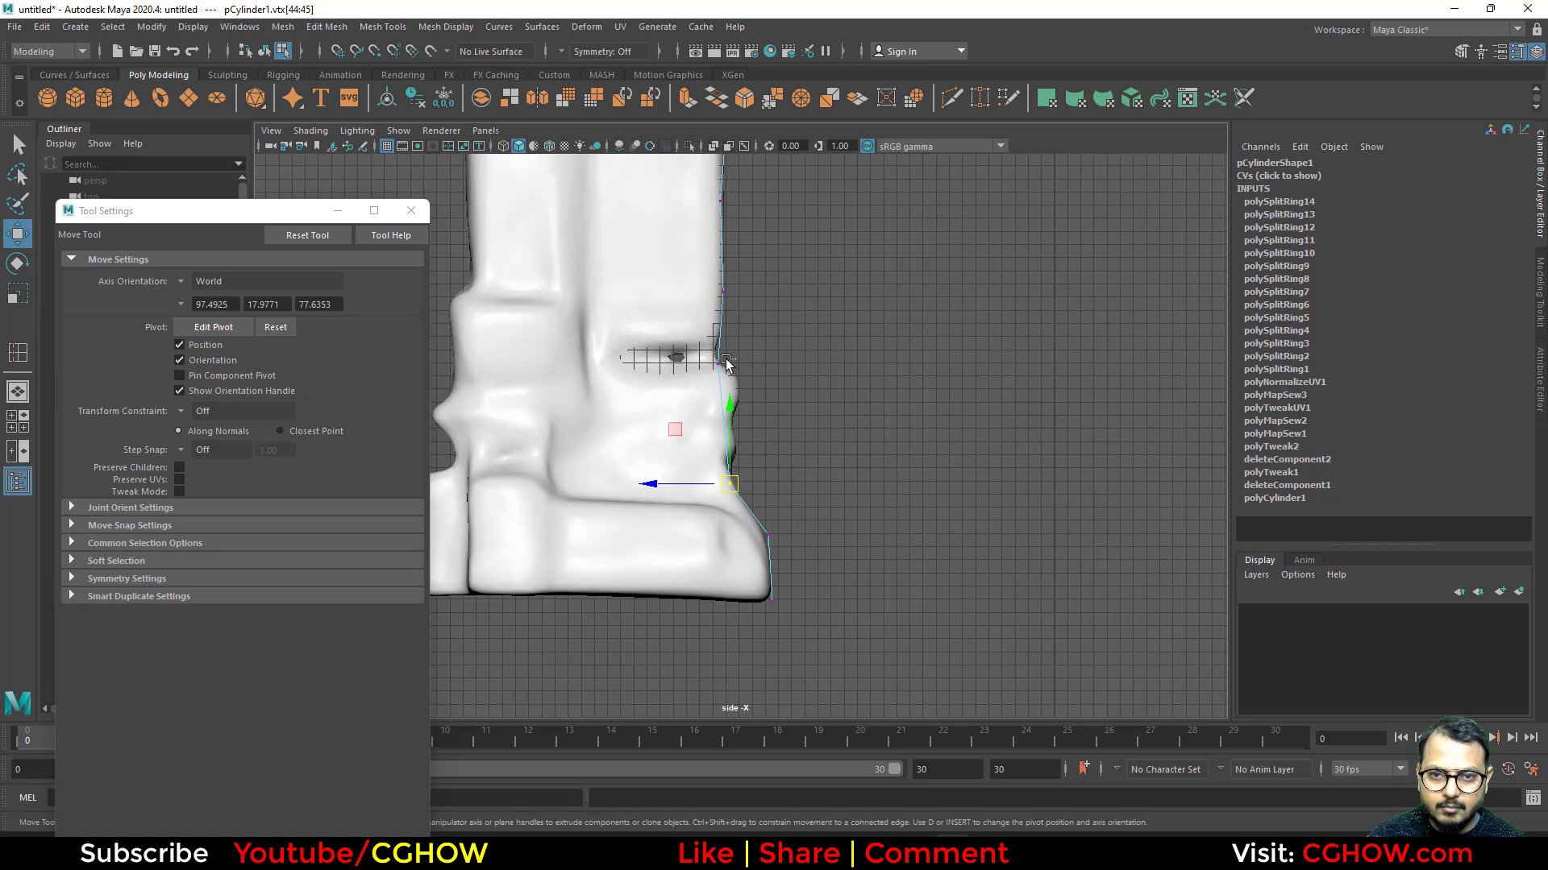
drag(728, 355, 740, 390)
click(723, 292)
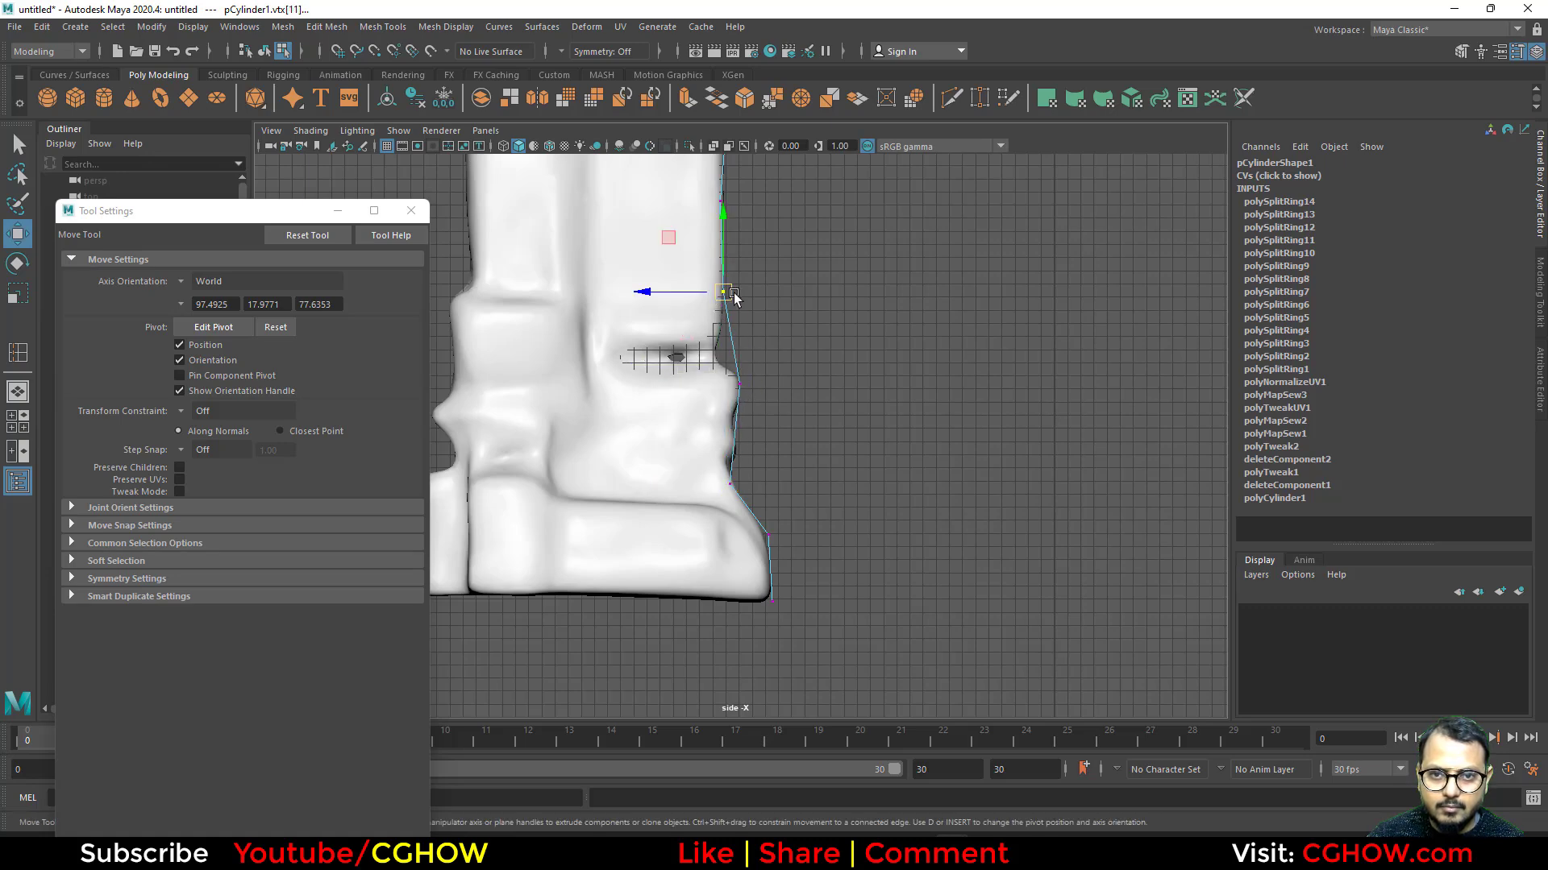
drag(725, 293, 728, 353)
Move the vertices above the left pillar's capital and along the first arch segment onto the gate's inner contour.
alt+middle_drag(813, 292, 815, 629)
alt+middle_drag(846, 363, 819, 577)
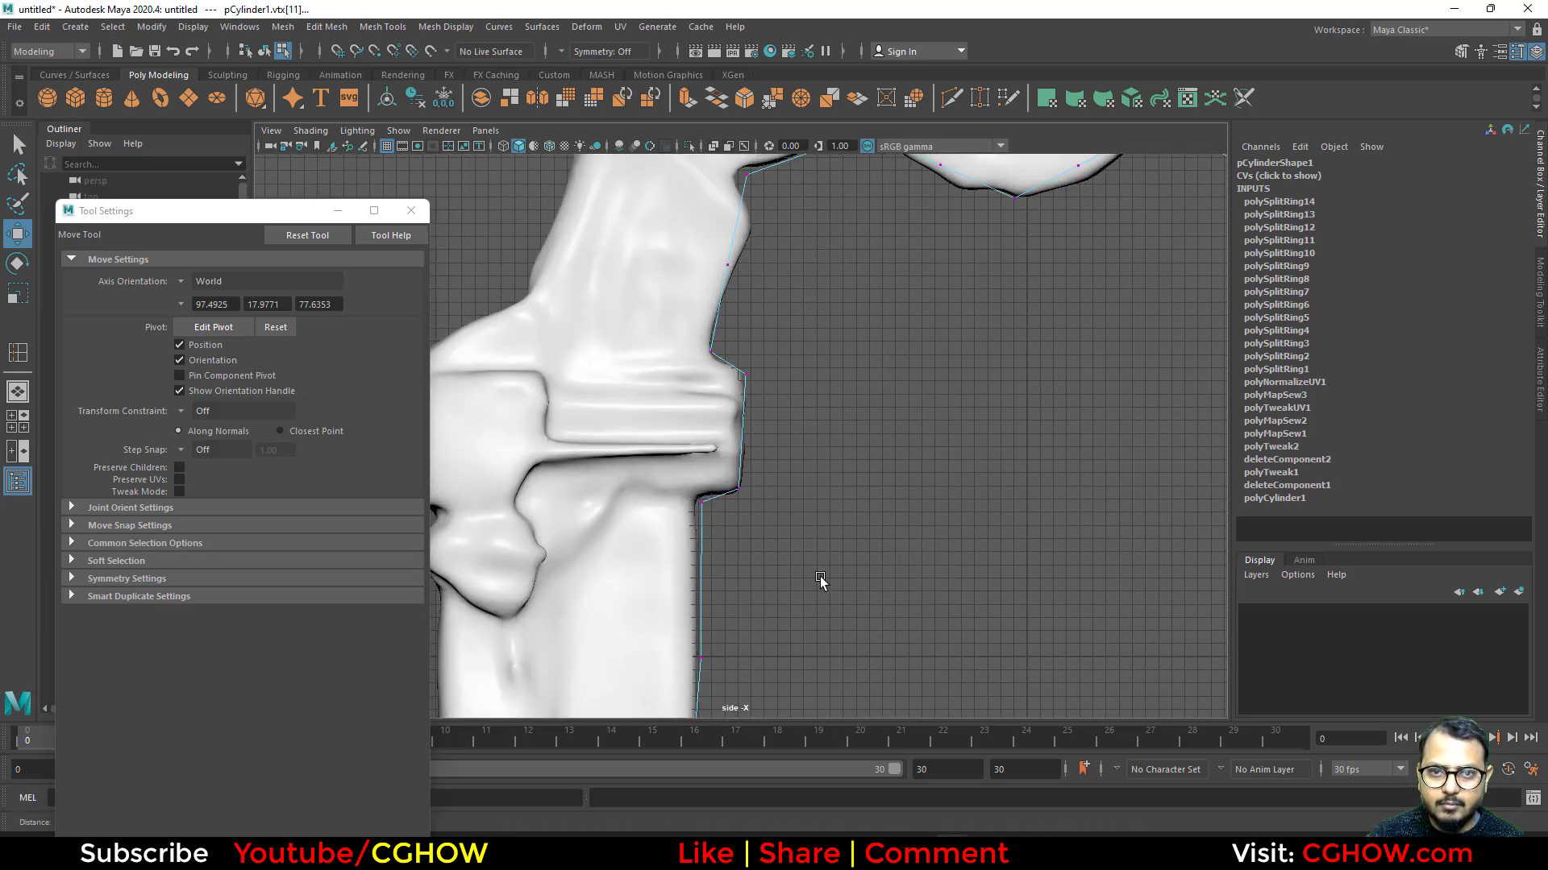
alt+middle_drag(823, 304, 794, 532)
drag(701, 494, 723, 459)
drag(691, 366, 720, 403)
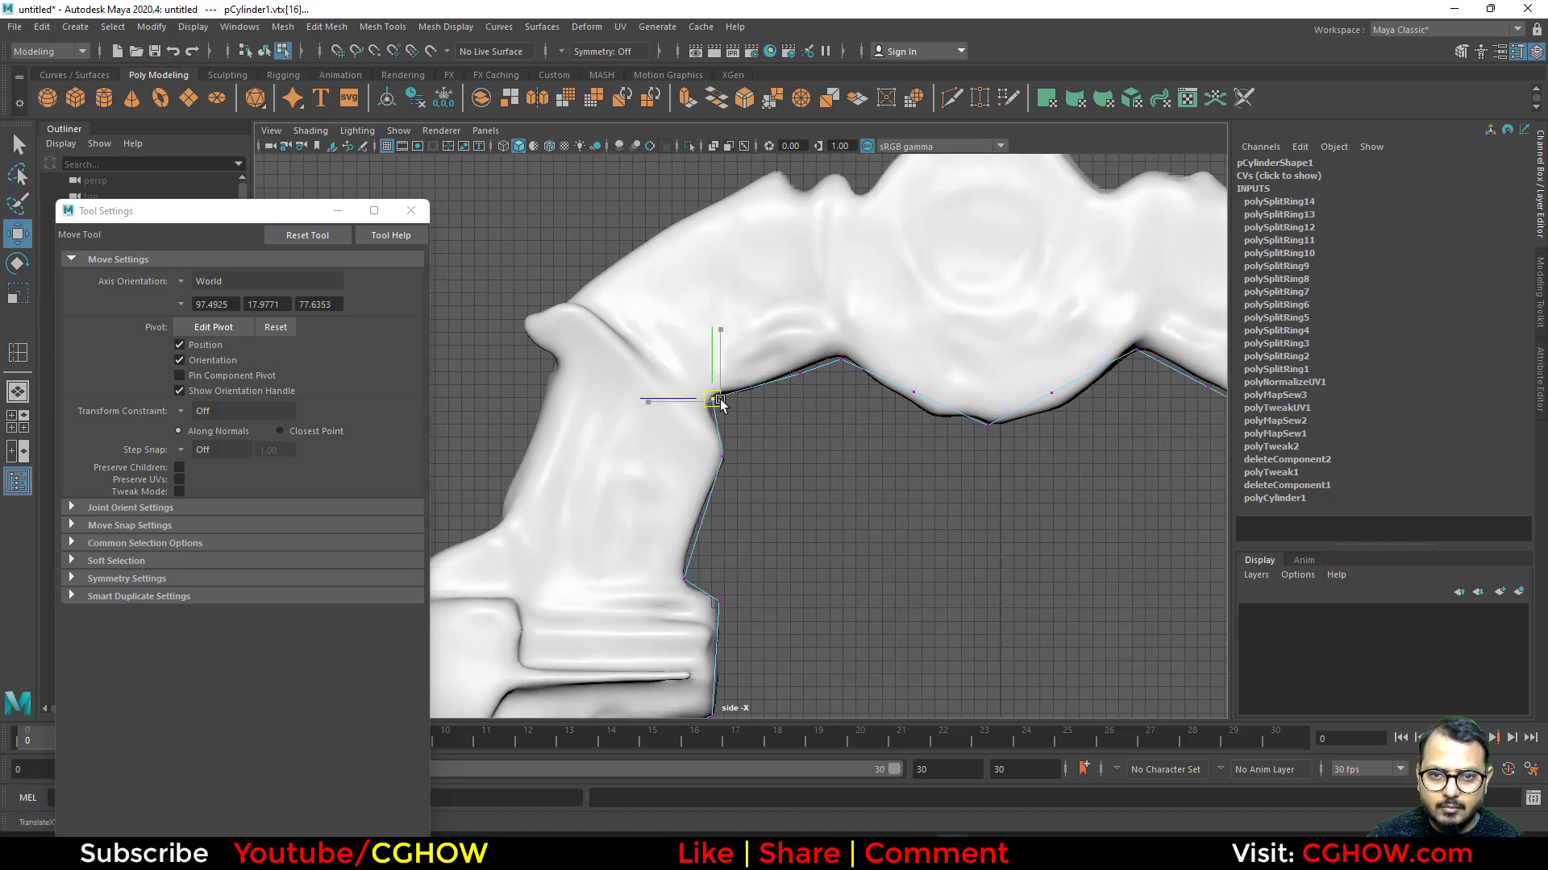
drag(772, 355, 822, 403)
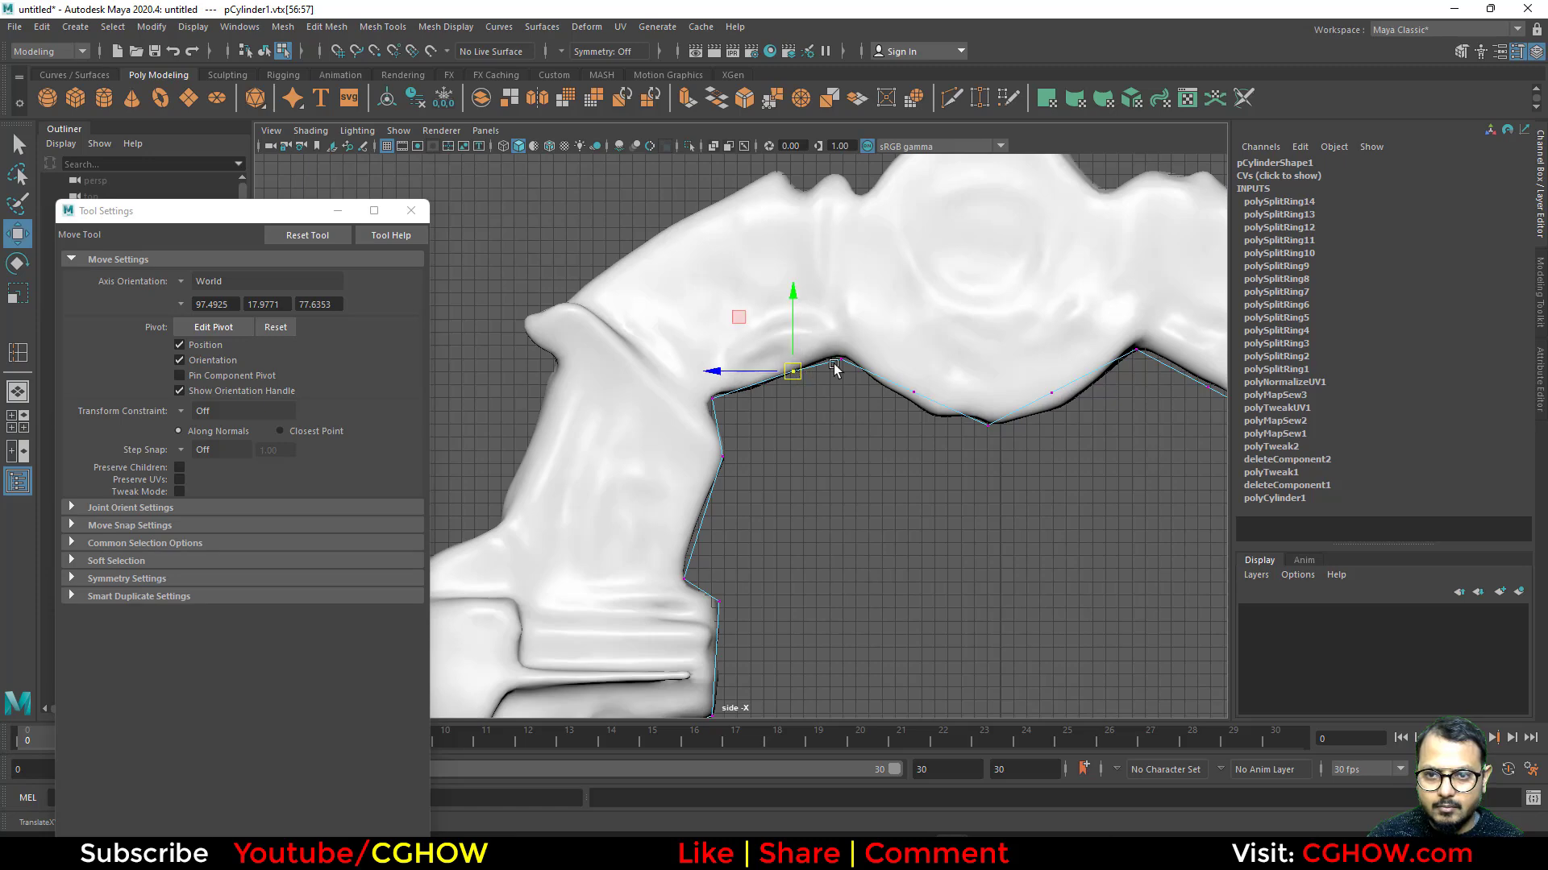
click(932, 356)
click(933, 356)
key(ctrl+z)
key(ctrl+z)
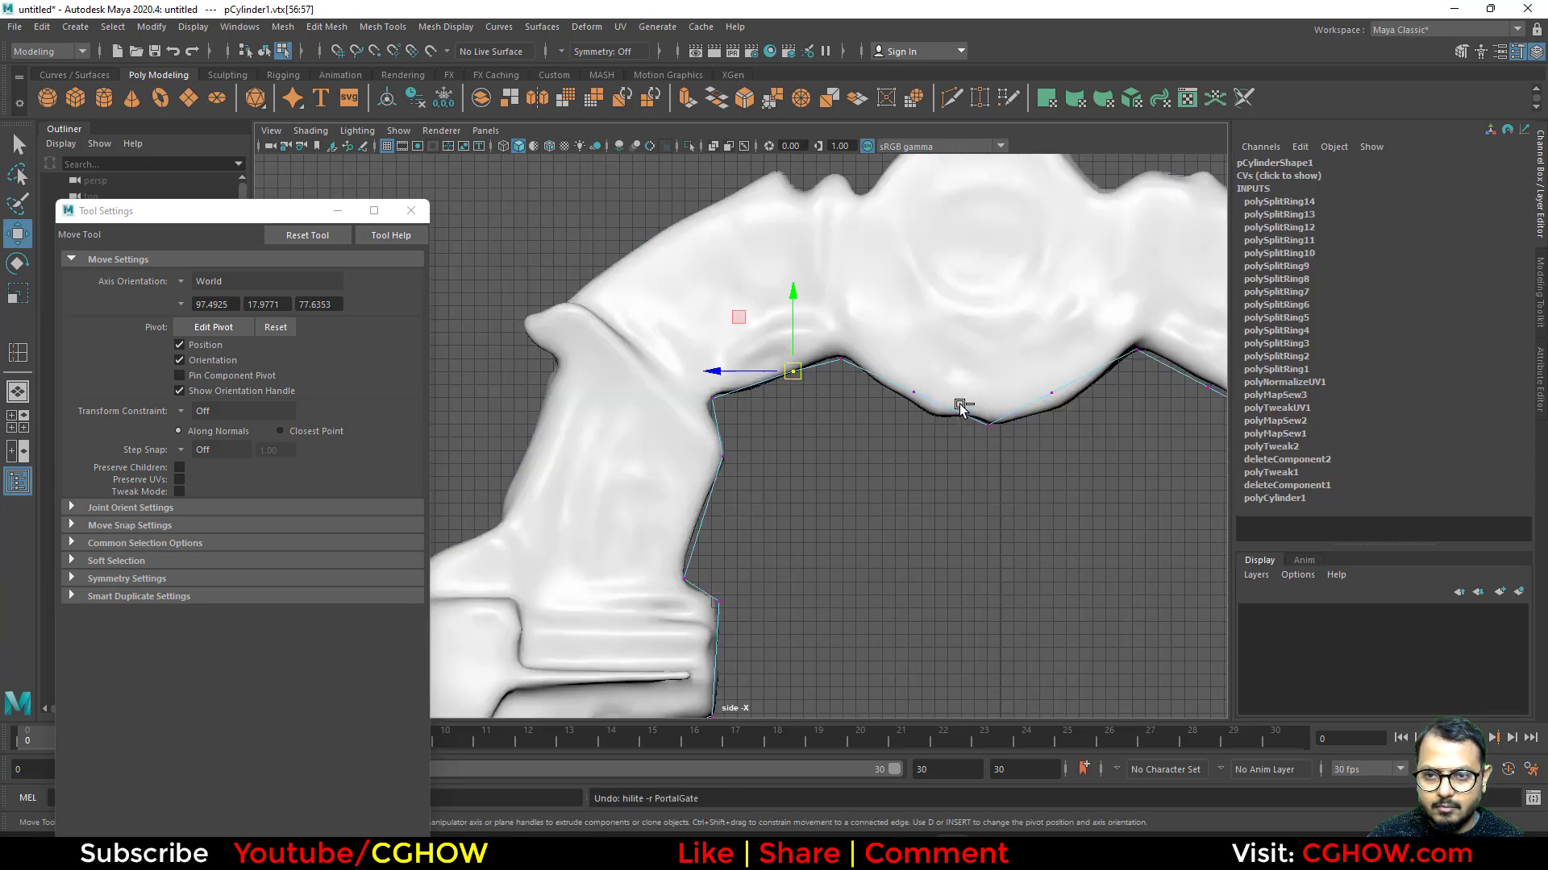
Move the vertices along the arch's central lobe and above the right pillar's capital onto the gate's inner contour.
drag(876, 438, 913, 407)
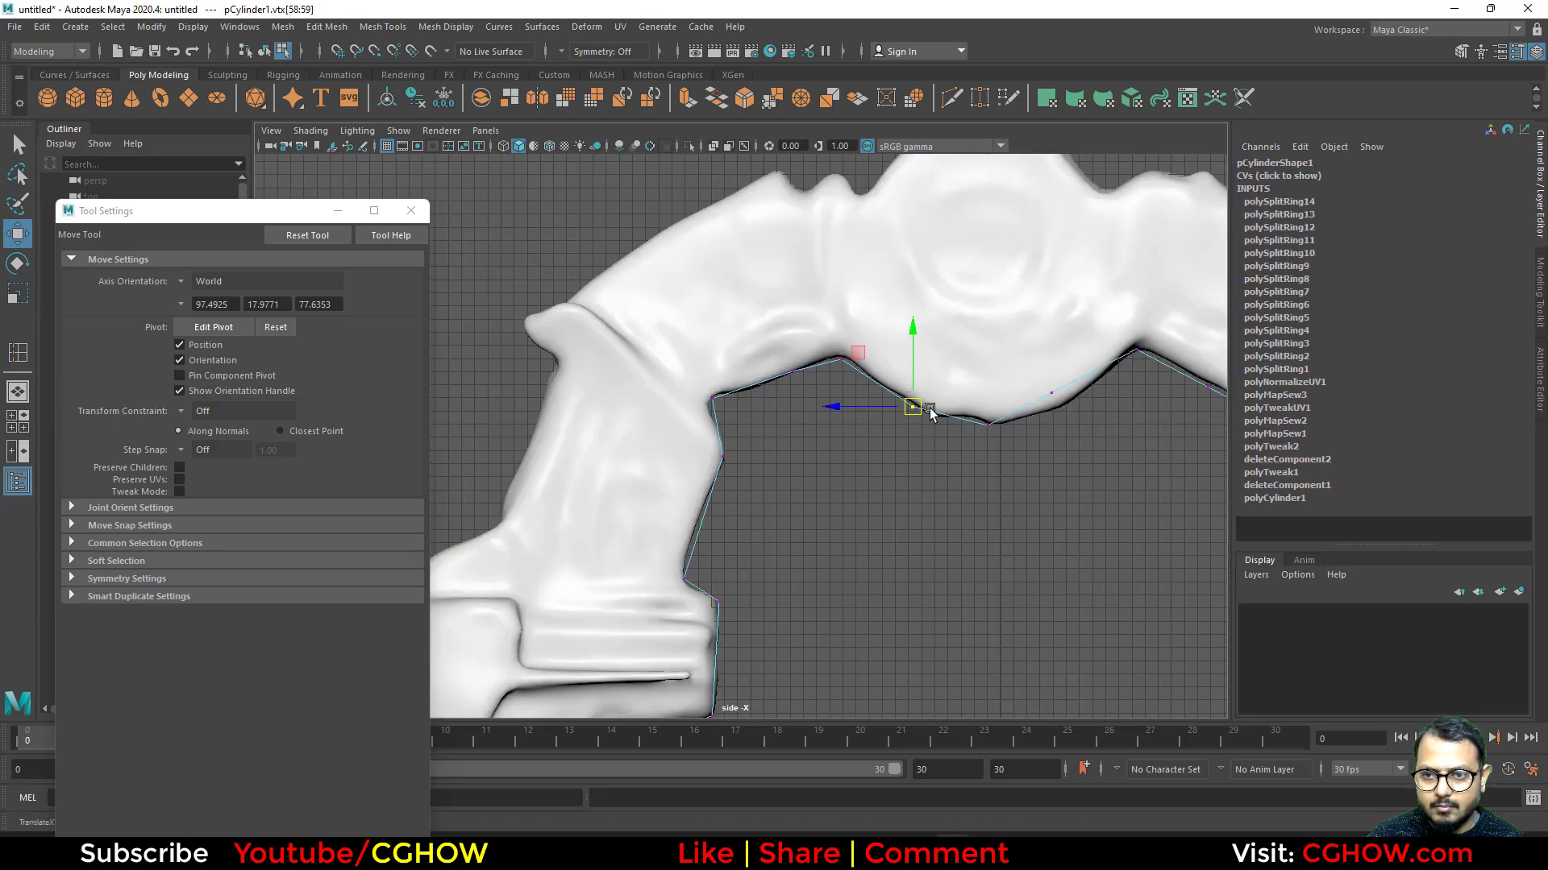
drag(1054, 387, 1065, 404)
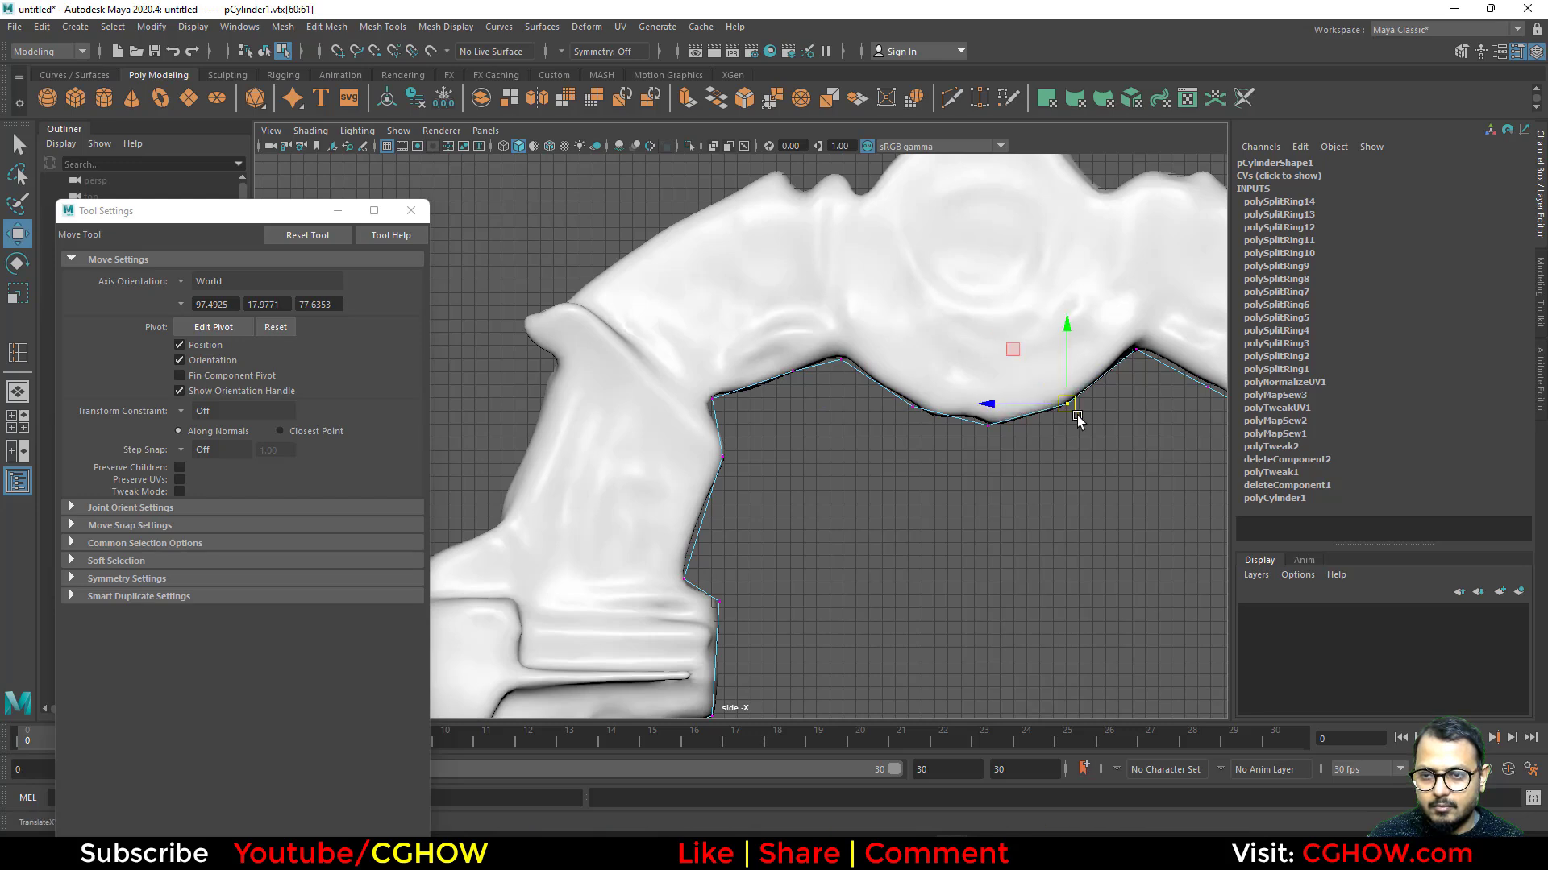
alt+middle_drag(1074, 492, 723, 500)
drag(865, 365, 909, 418)
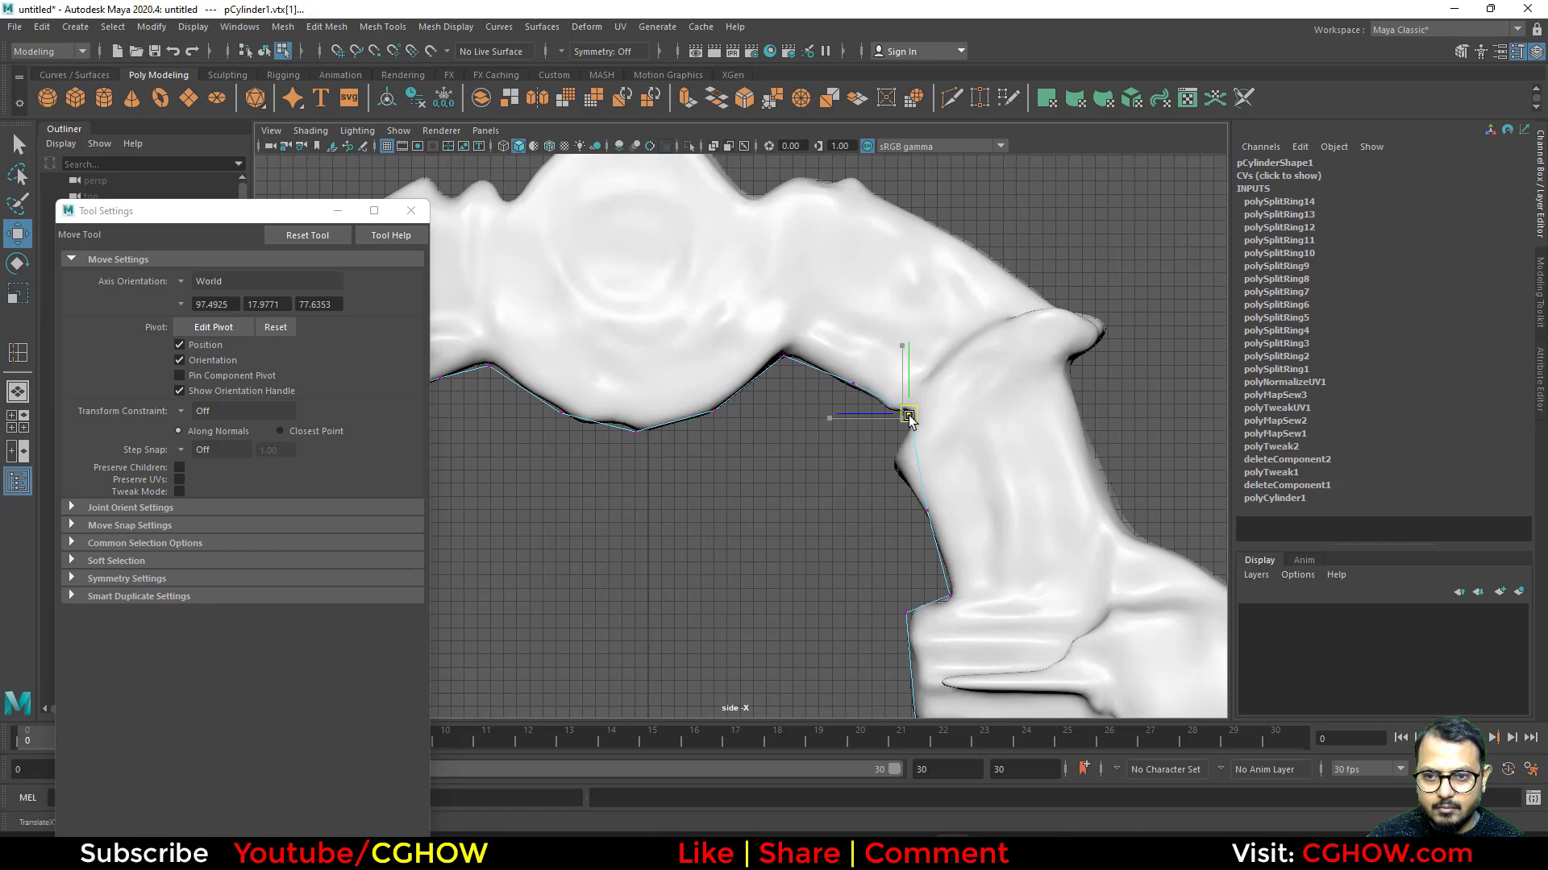
drag(945, 488, 896, 481)
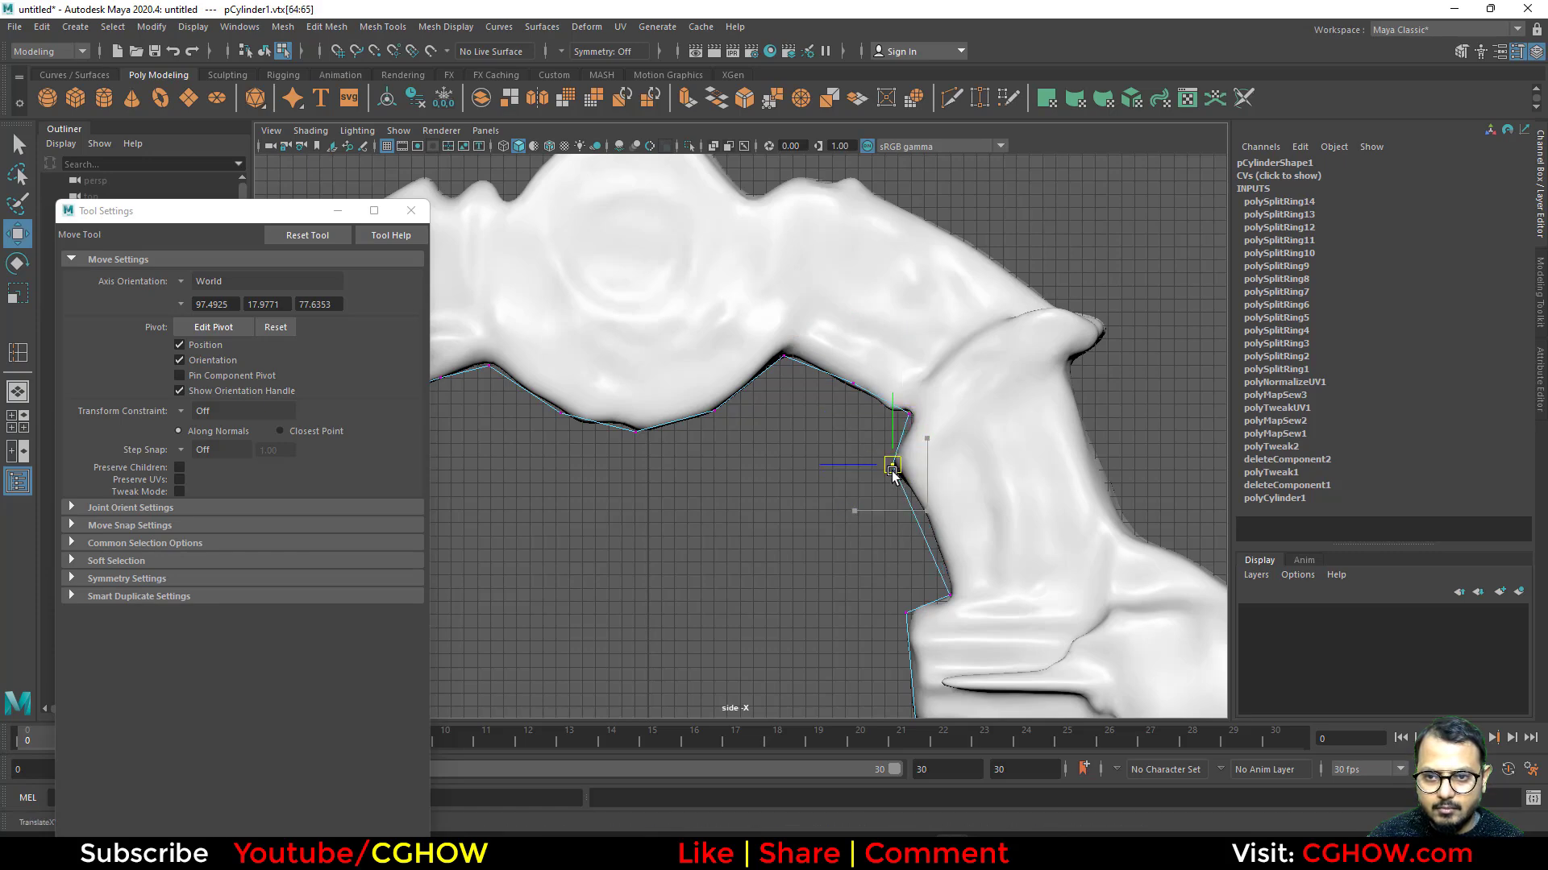
alt+middle_drag(775, 634, 1041, 515)
Return the tube to object mode in the perspective view and close the tool settings window.
scroll(1026, 530, down, 3)
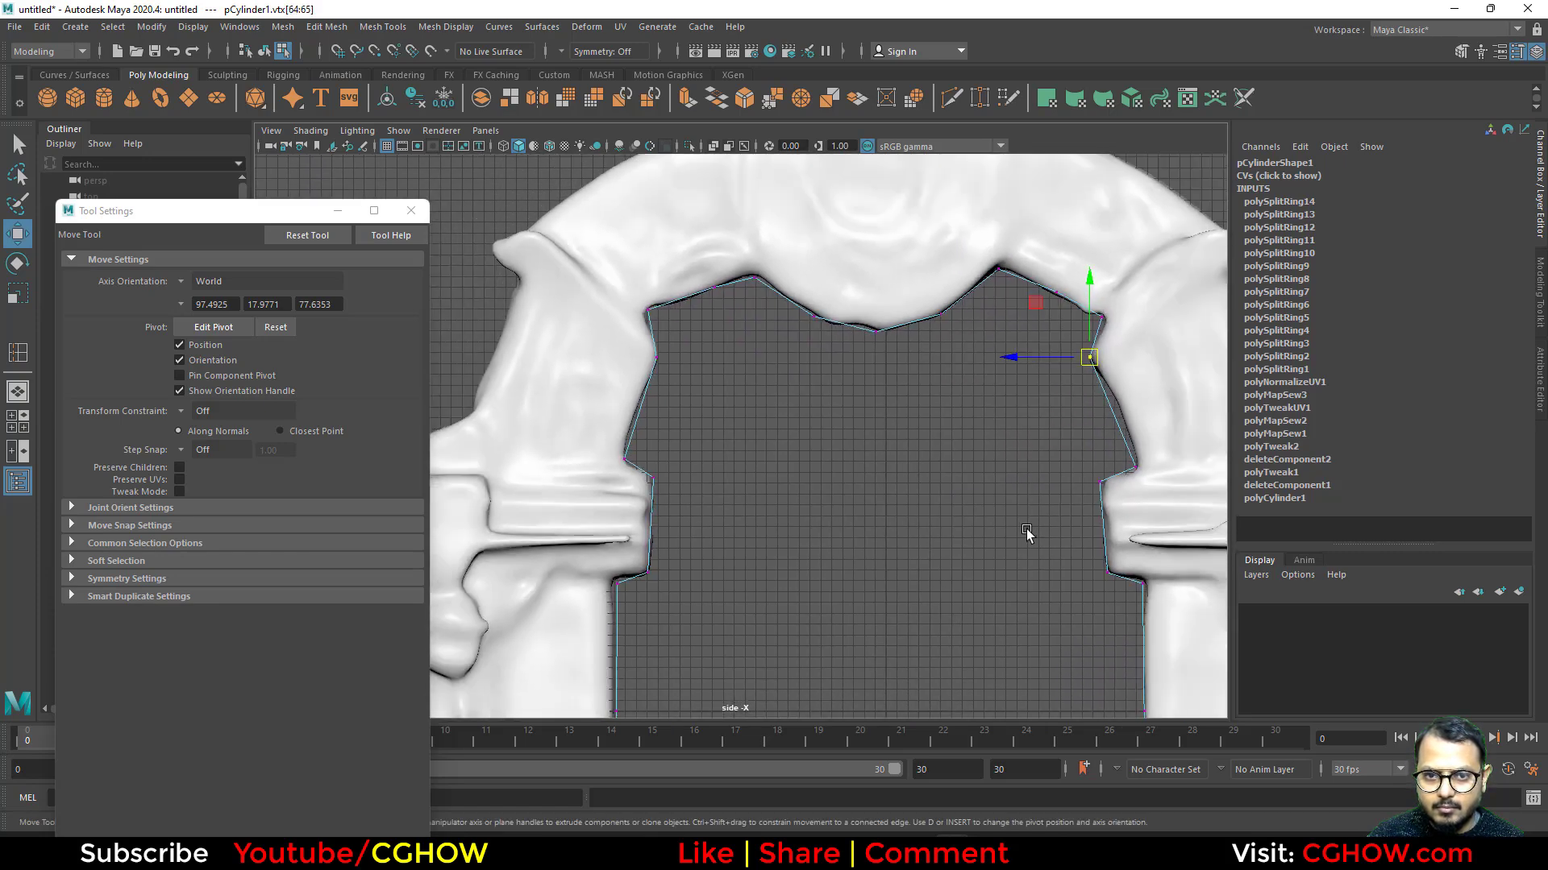
alt+middle_drag(971, 574, 877, 440)
key(space)
key(space)
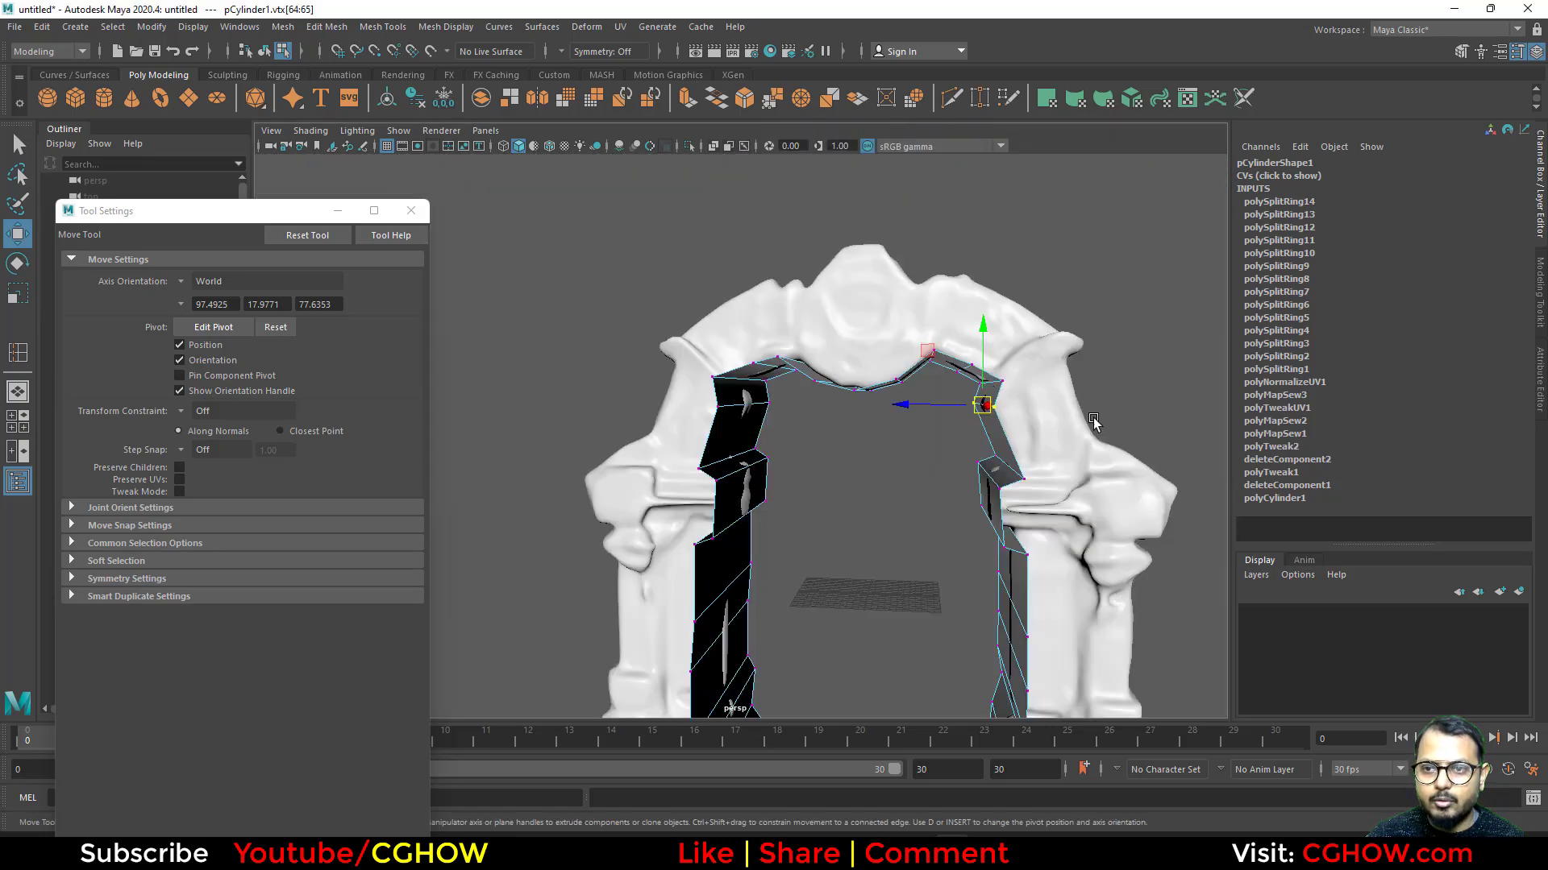
alt+drag(918, 502, 907, 542)
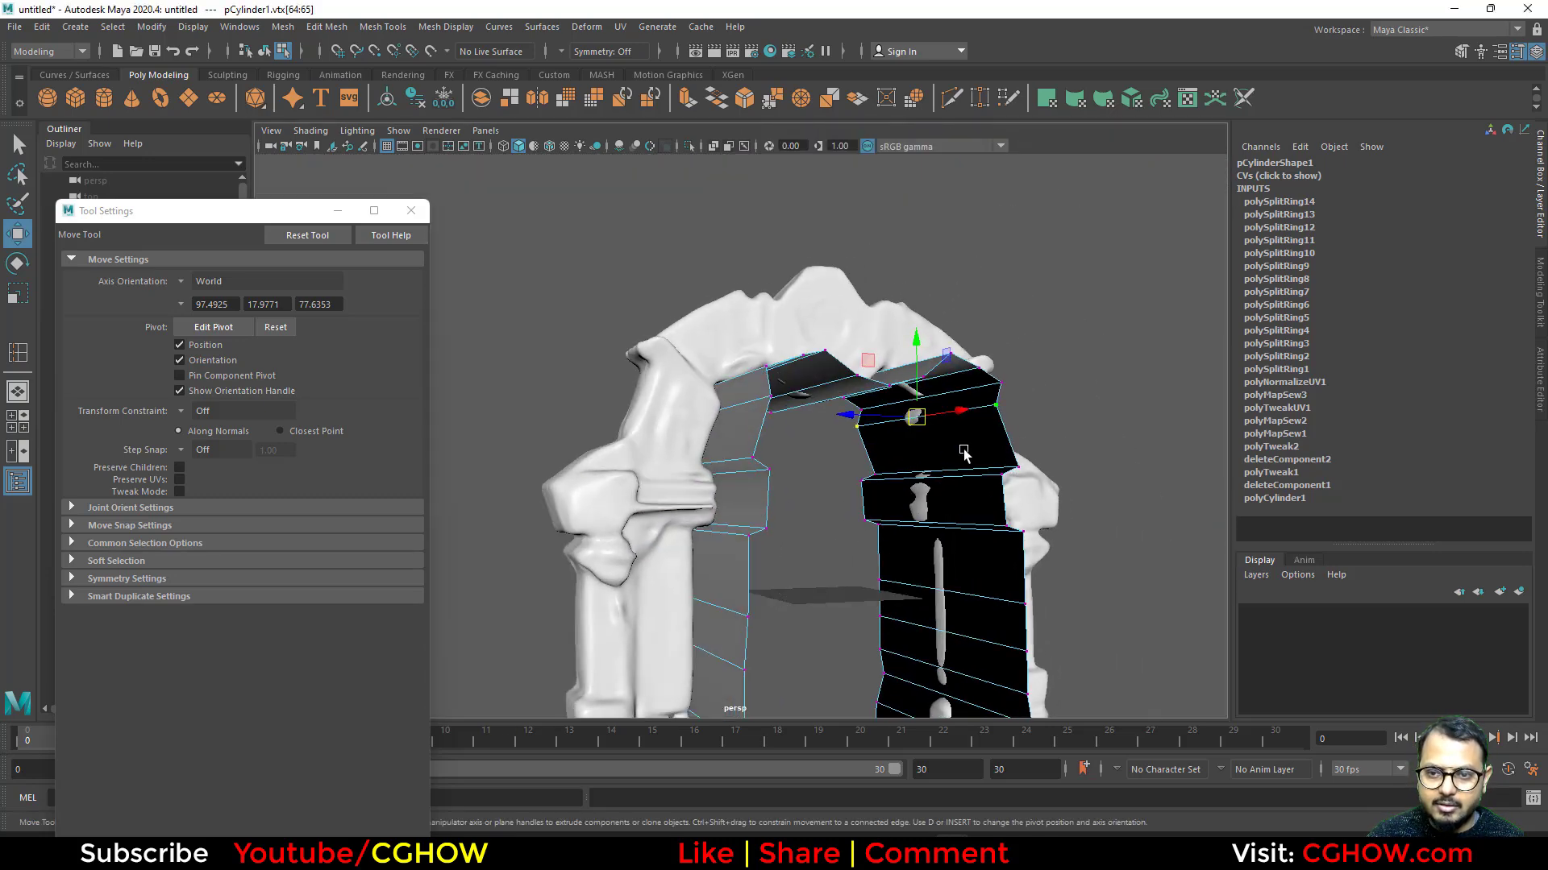
right_drag(963, 452, 1042, 402)
scroll(897, 548, down, 5)
alt+drag(897, 550, 992, 605)
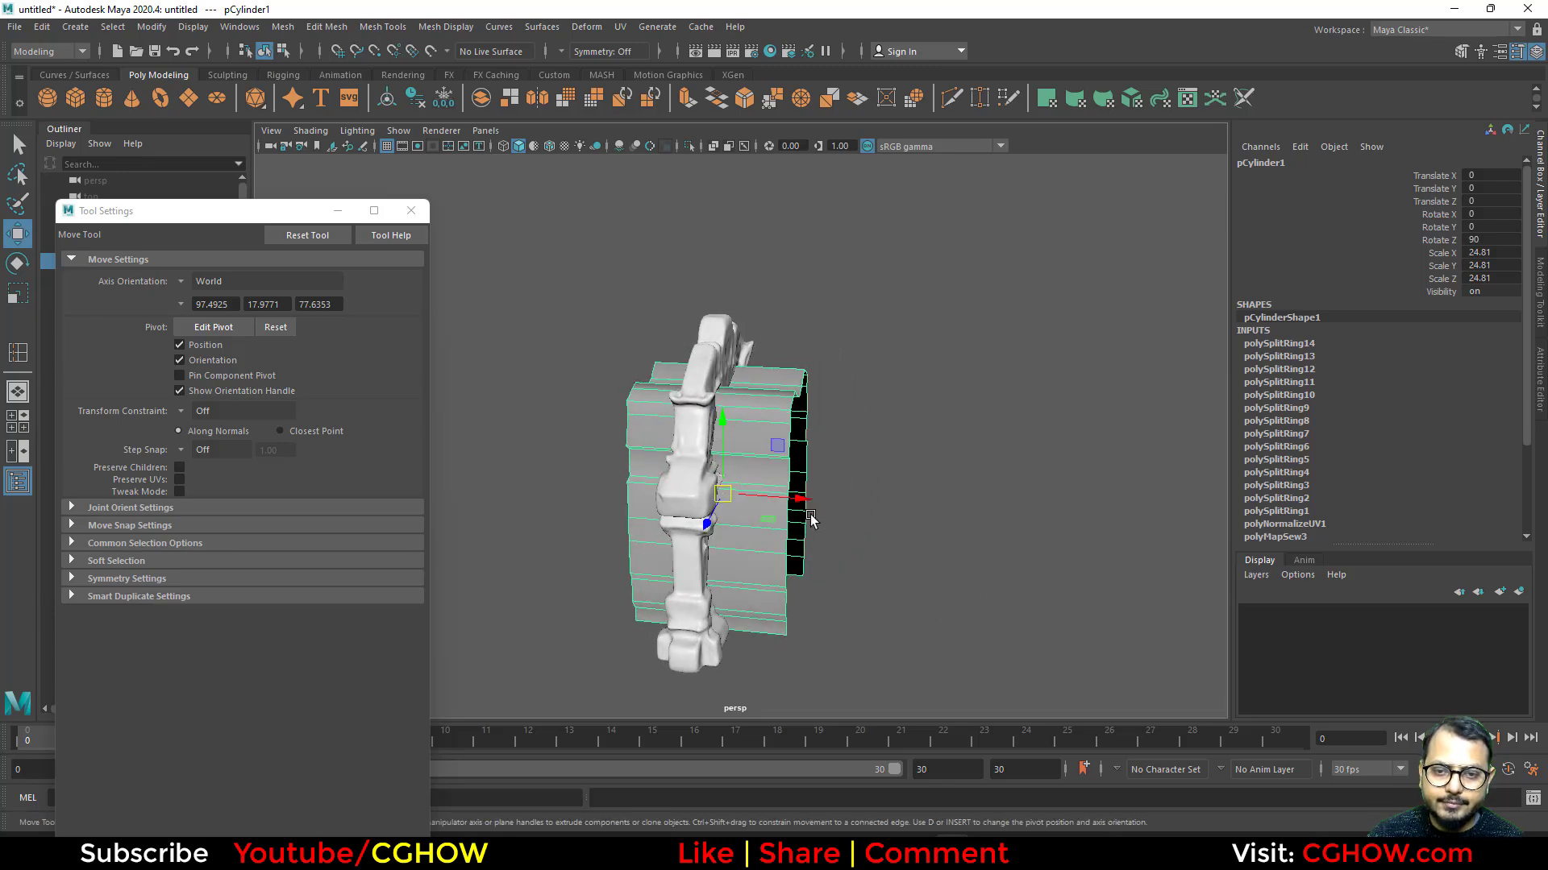
click(411, 210)
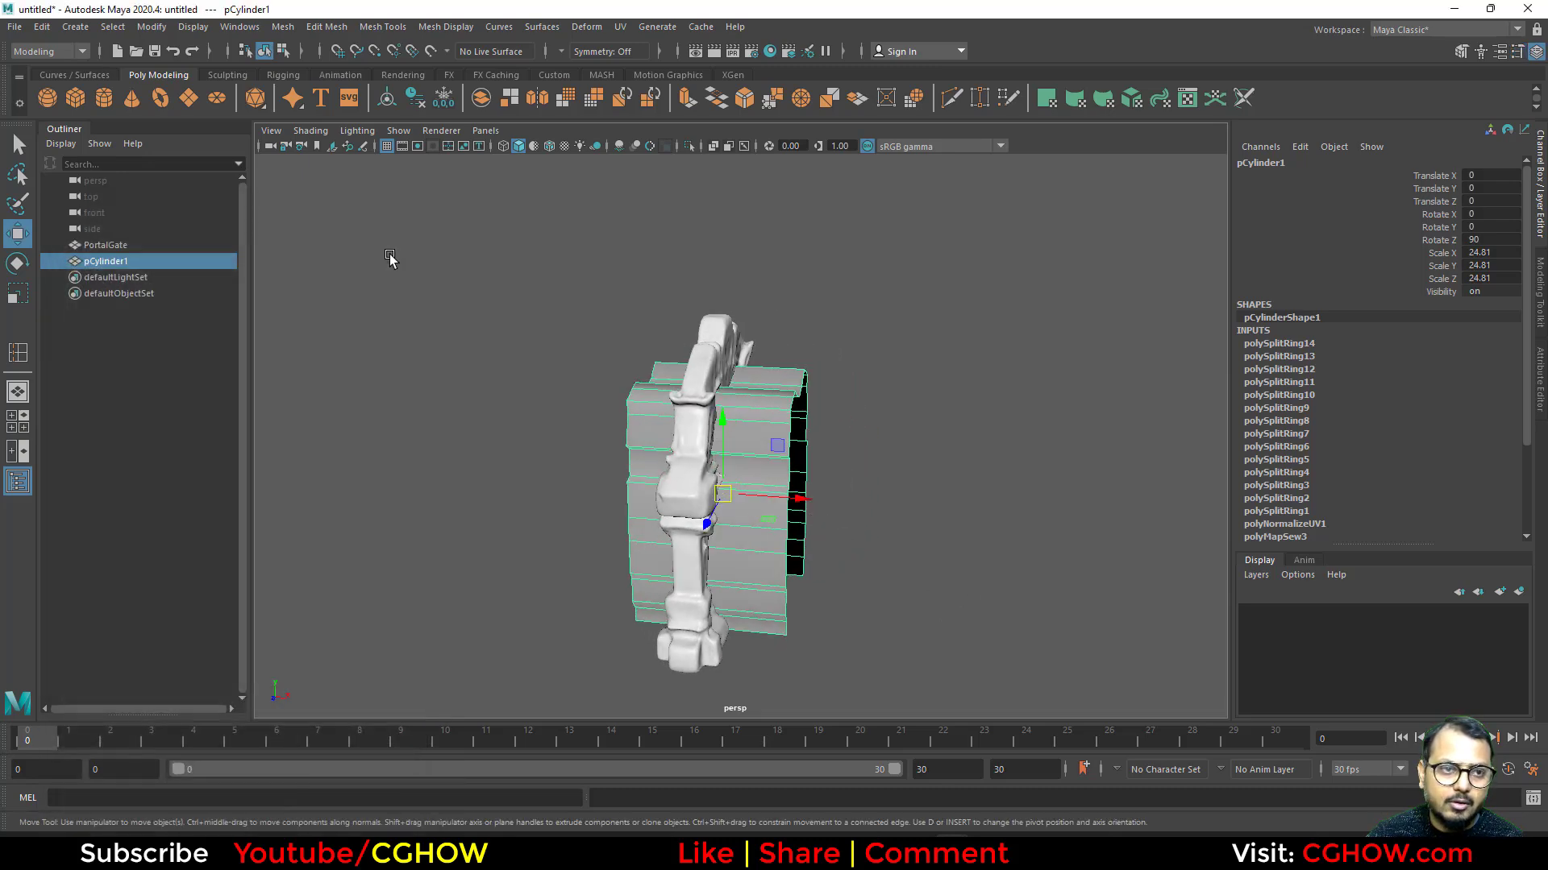
Duplicate the tube and hide the copy.
alt+drag(798, 405, 706, 421)
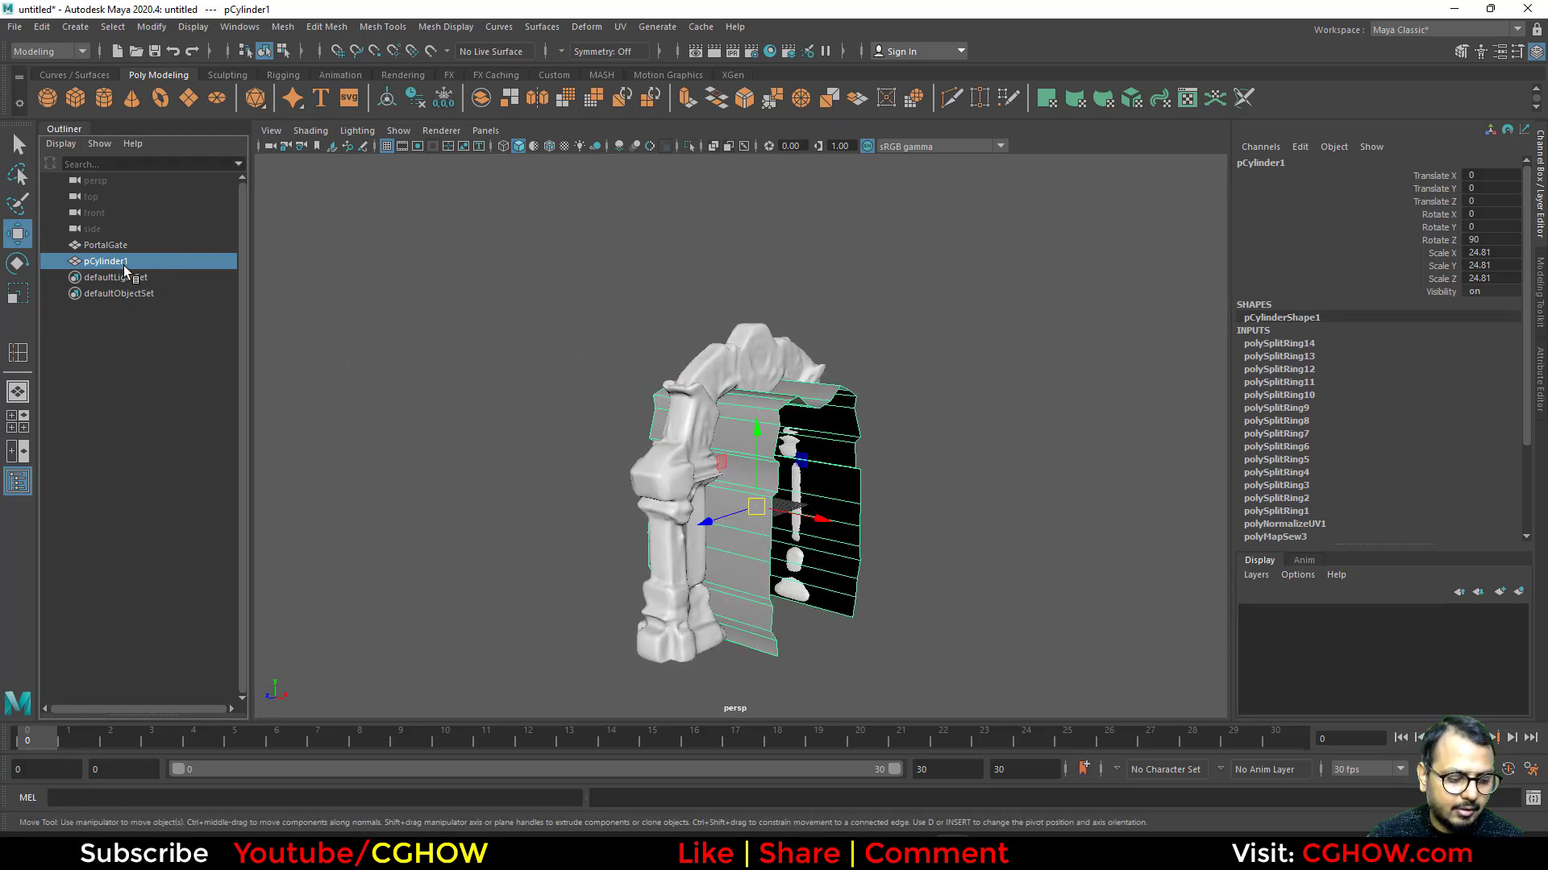
key(ctrl+d)
key(ctrl+h)
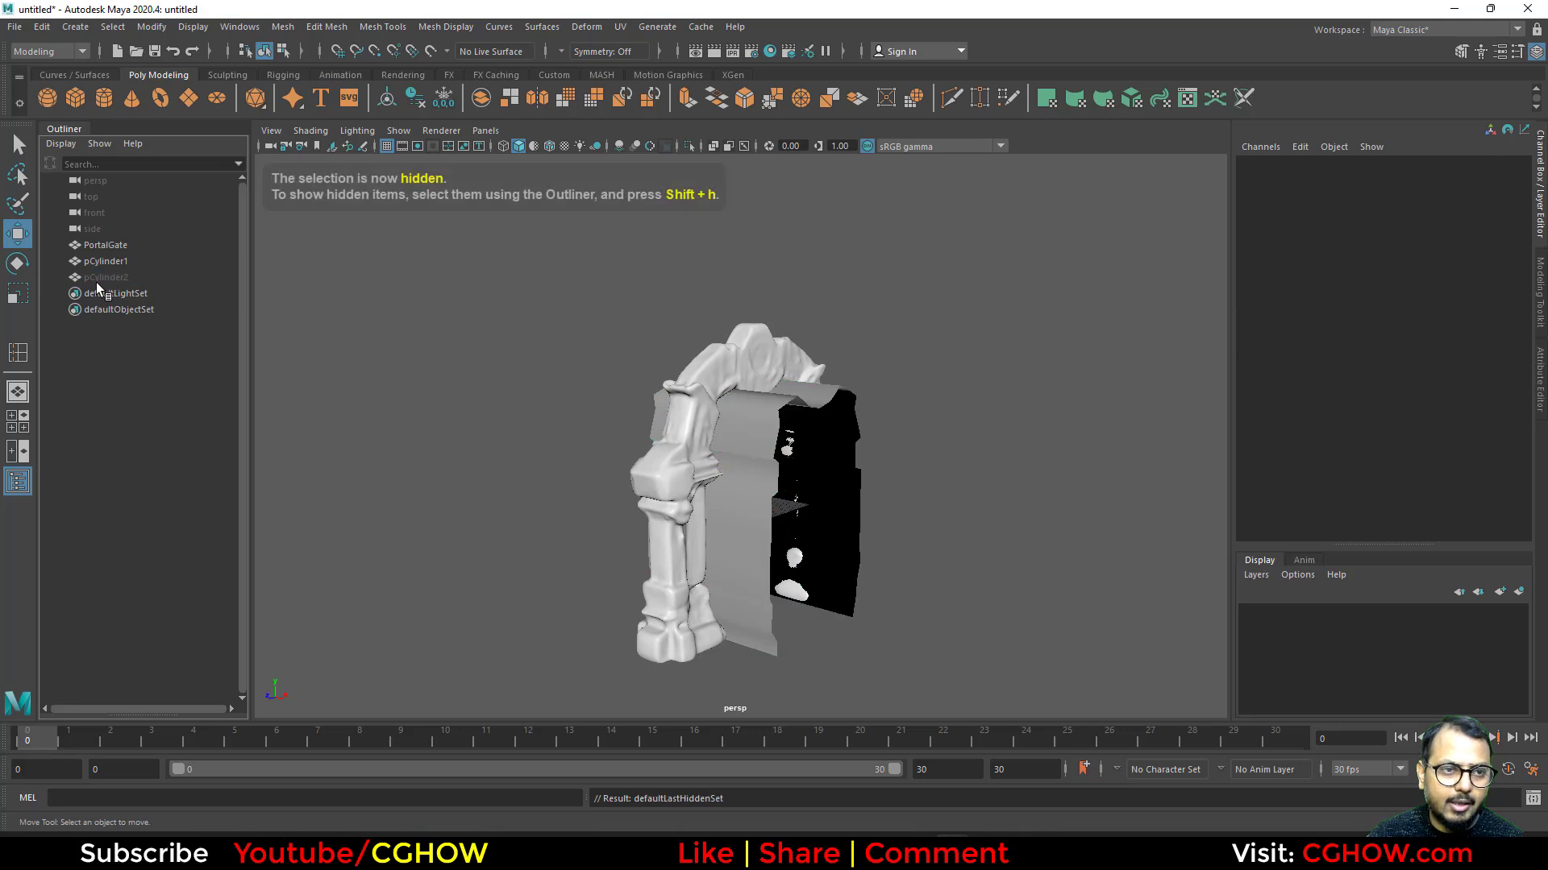
Move the original tube's front ring of vertices along X back into the gate's thickness.
click(106, 261)
alt+drag(824, 516, 868, 532)
alt+drag(755, 464, 767, 473)
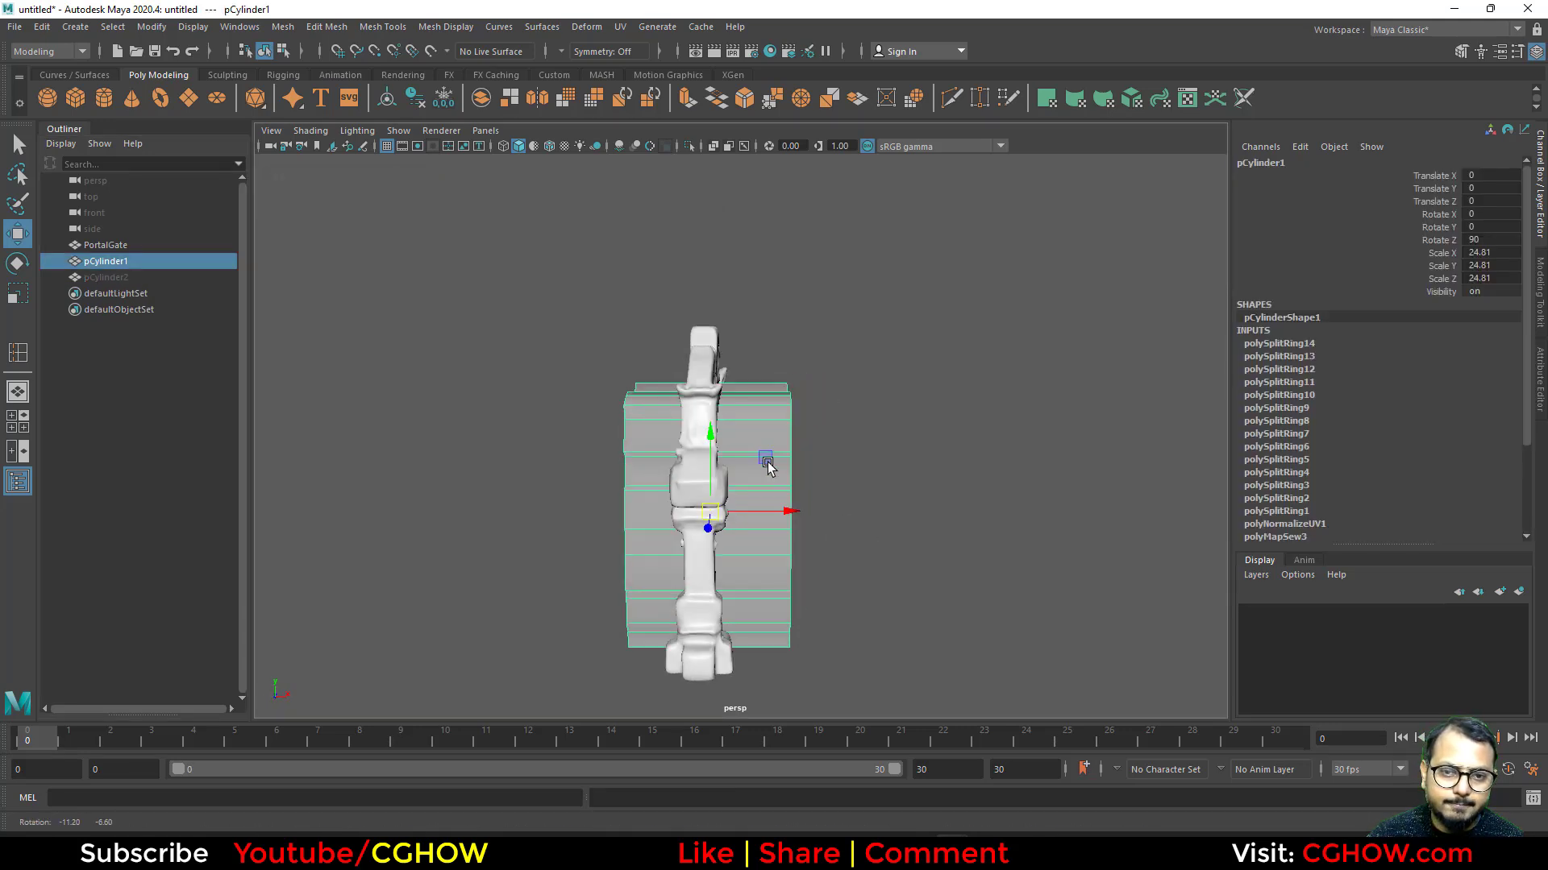
right_drag(662, 406, 607, 411)
drag(544, 312, 665, 717)
drag(695, 517, 766, 519)
alt+drag(767, 458, 794, 481)
Scale up the tube's rear vertex ring from a pivot near the gate's base so the tube flares outward.
drag(879, 321, 763, 712)
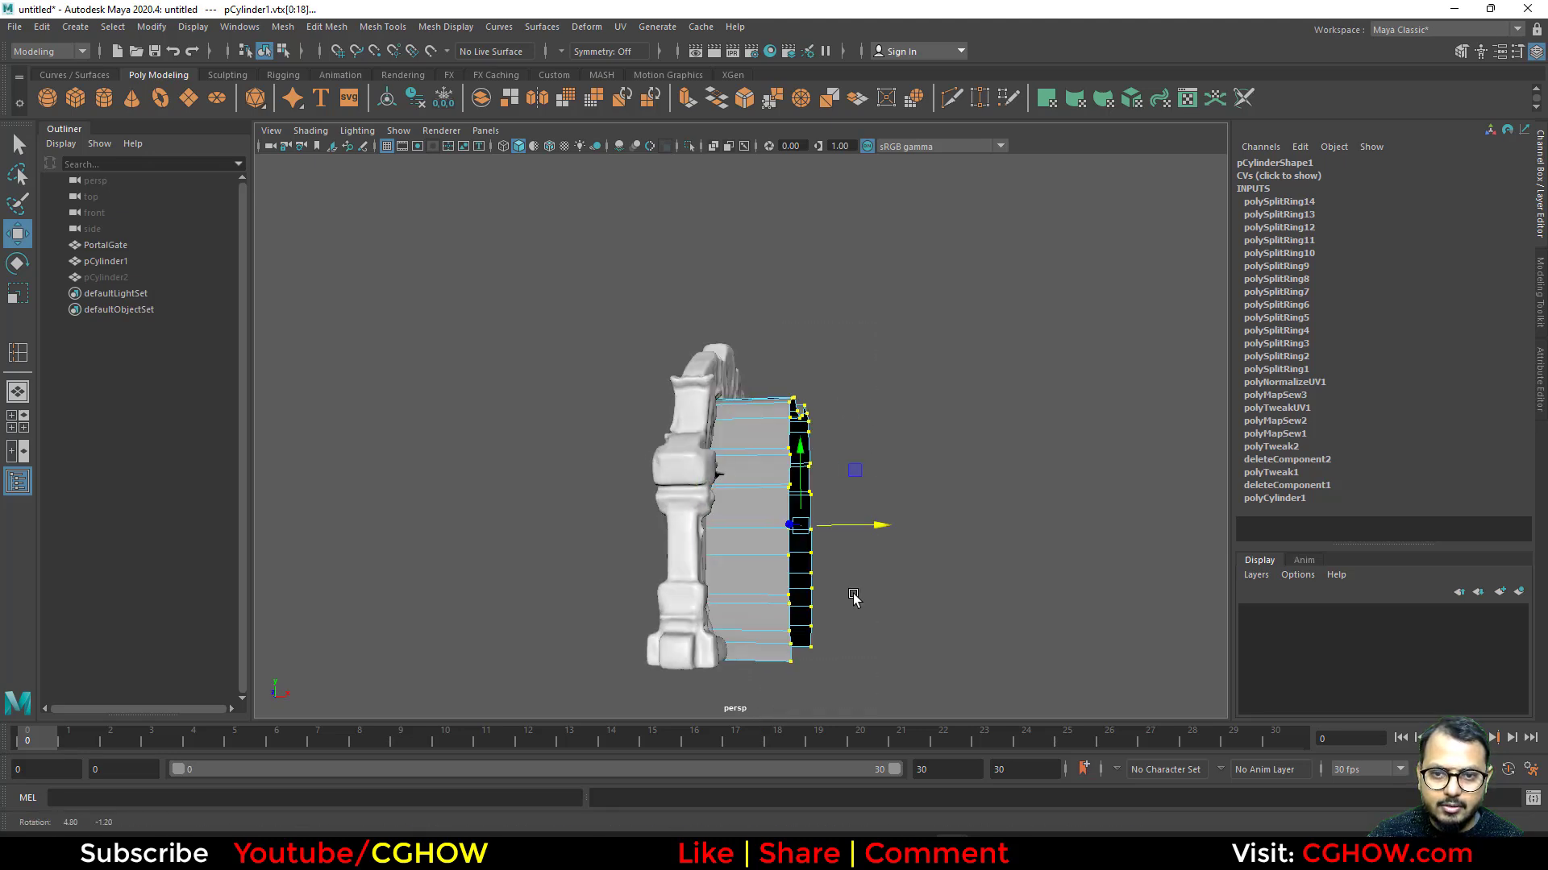
mouse_move(853, 597)
alt+mouse_down()
mouse_move(822, 533)
mouse_move(833, 574)
alt+mouse_up()
key(r)
drag(743, 536, 788, 532)
key(ctrl+z)
key(ctrl+z)
key(ctrl+z)
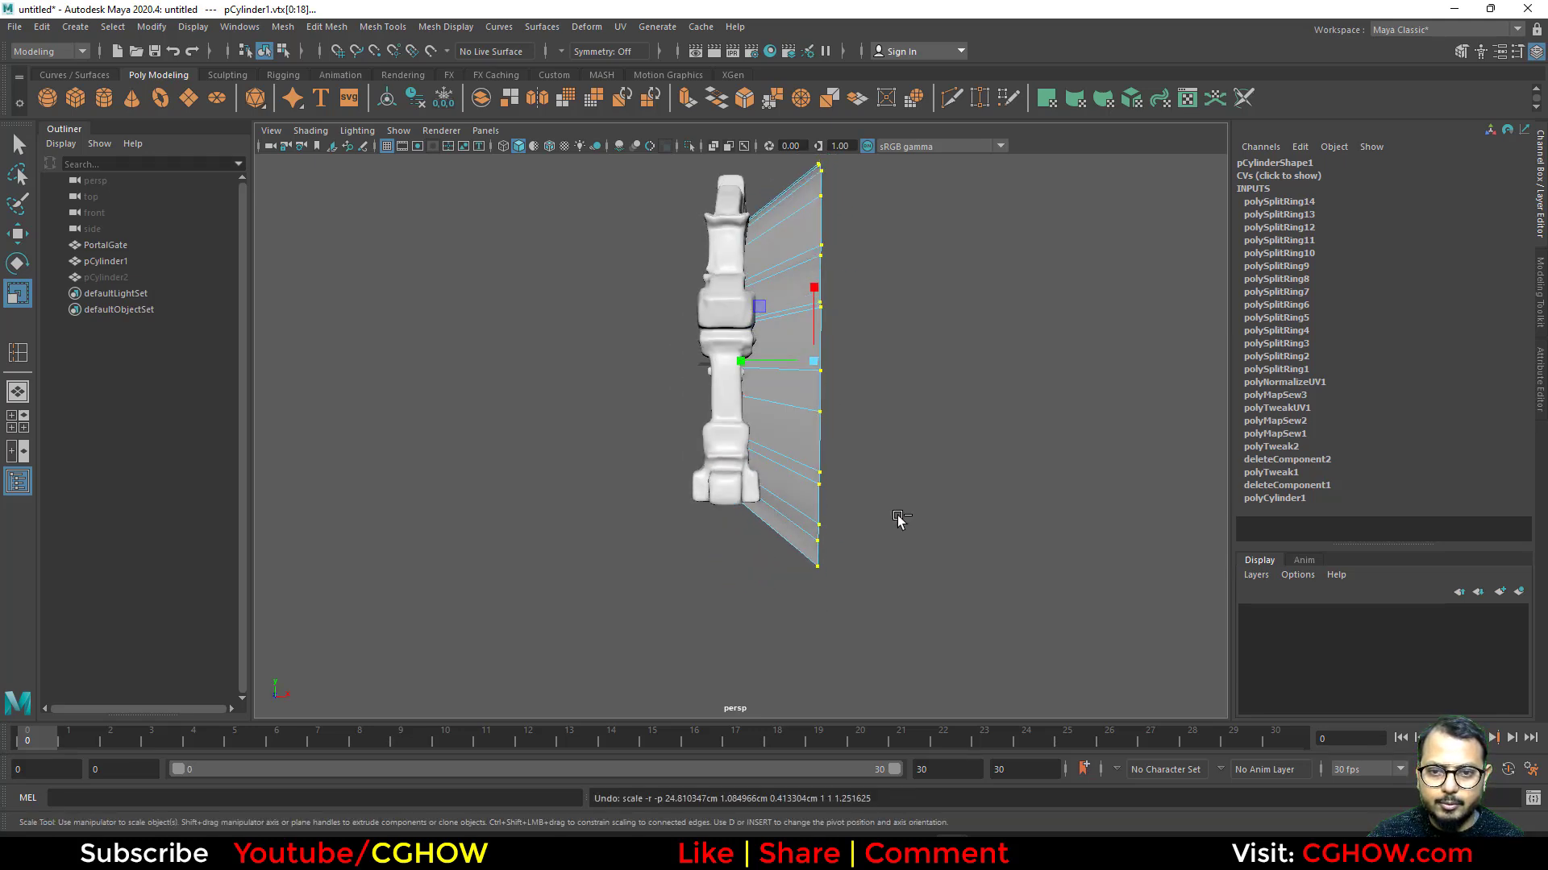
alt+drag(898, 520, 806, 503)
drag(850, 300, 849, 423)
alt+drag(870, 496, 758, 516)
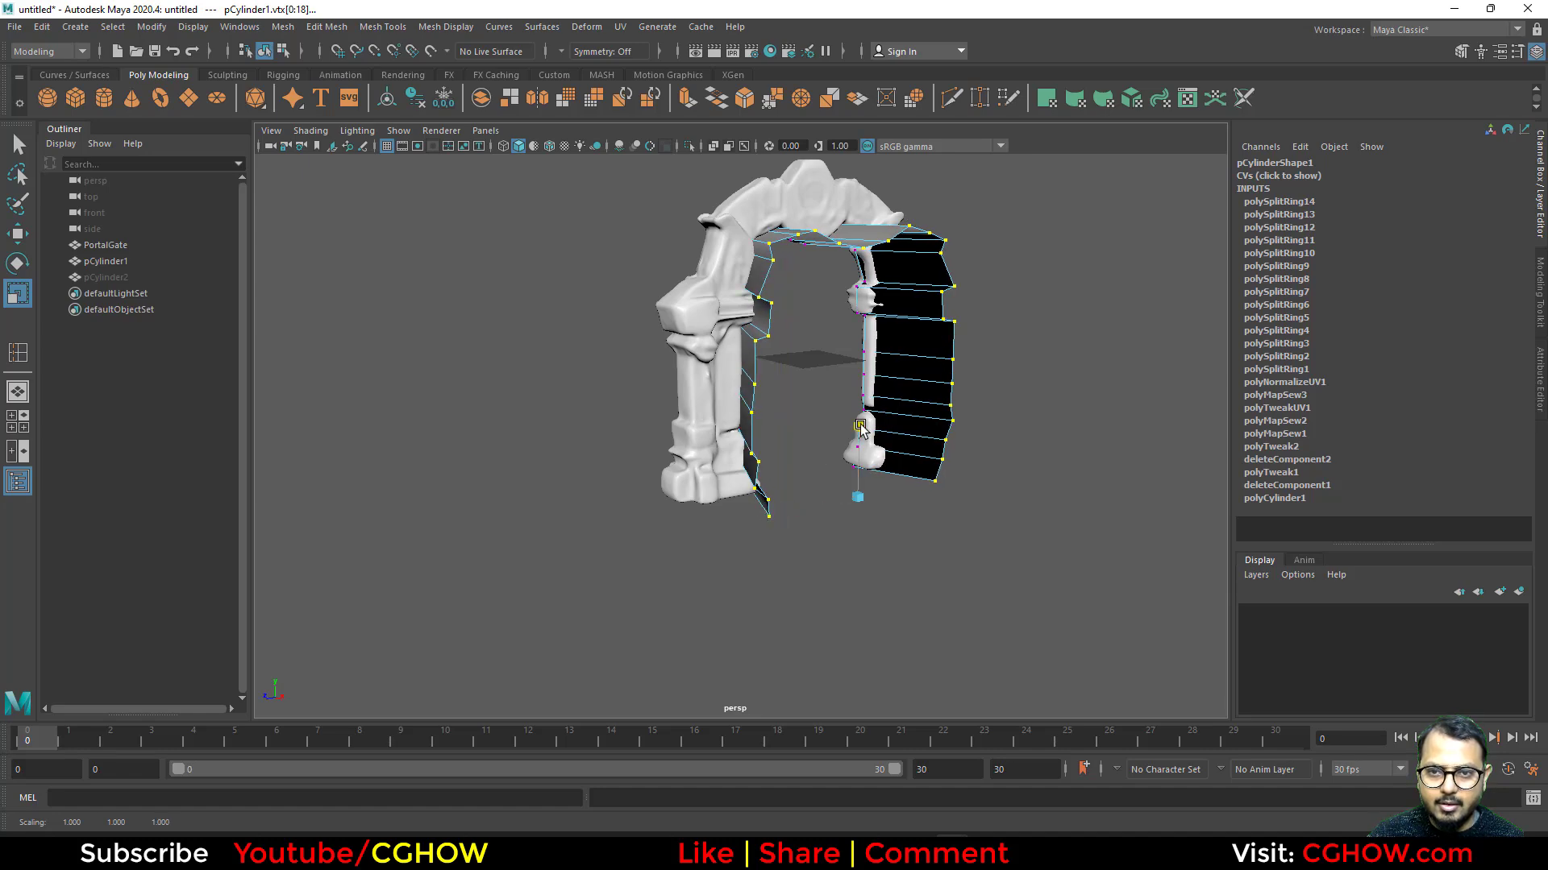
drag(860, 427, 861, 409)
alt+drag(823, 484, 926, 508)
alt+middle_drag(926, 508, 870, 732)
Insert one edge loop midway along the tube's depth, using the relative distance from edge setting.
right_drag(852, 424, 927, 393)
shift+right_drag(772, 483, 804, 469)
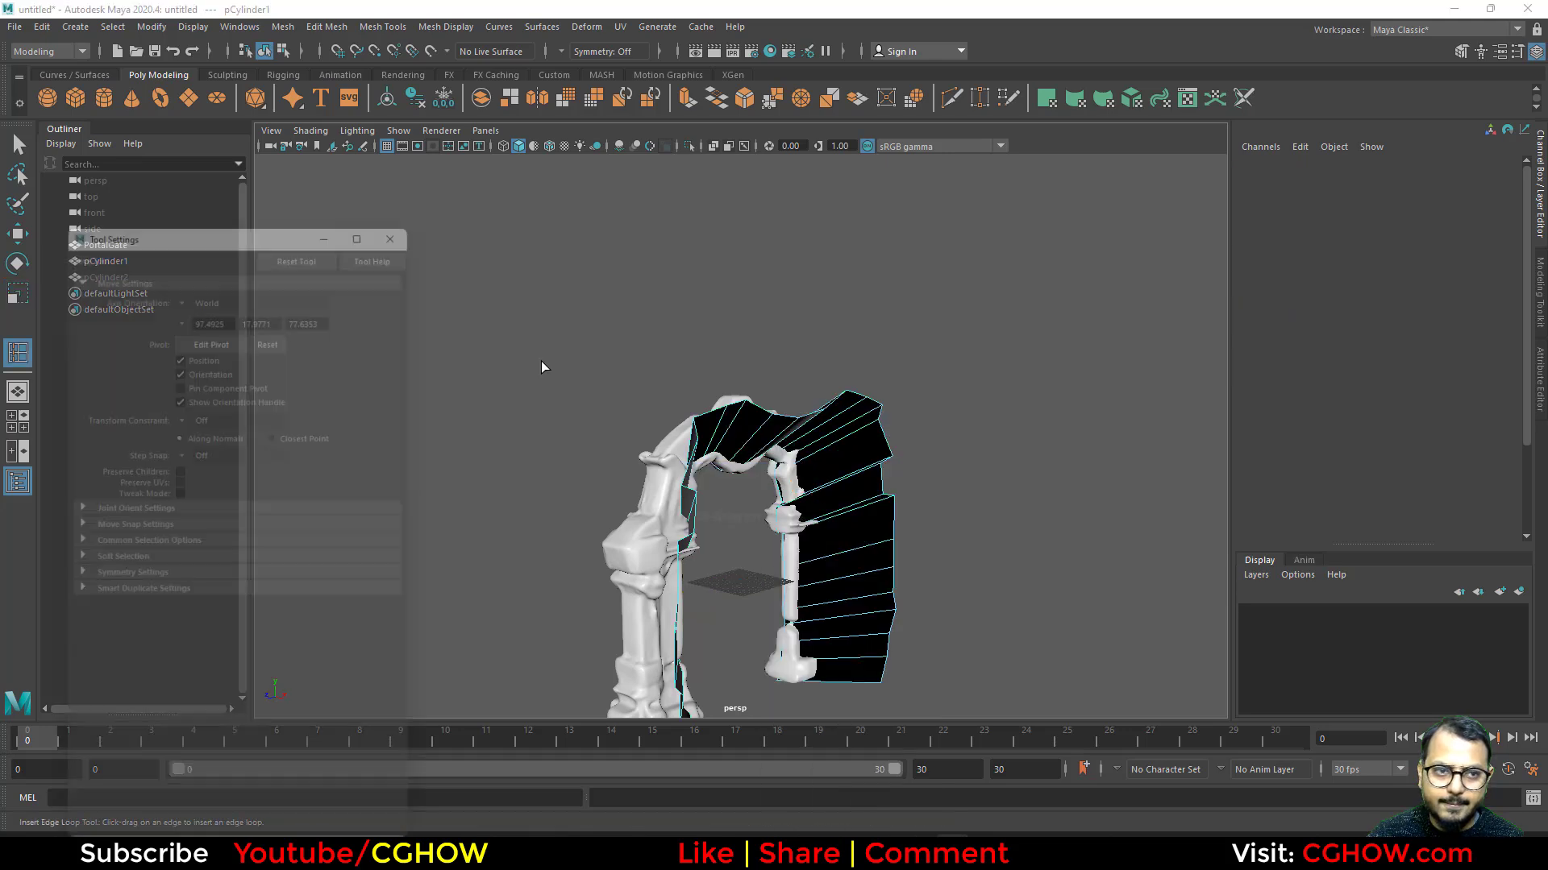
click(199, 352)
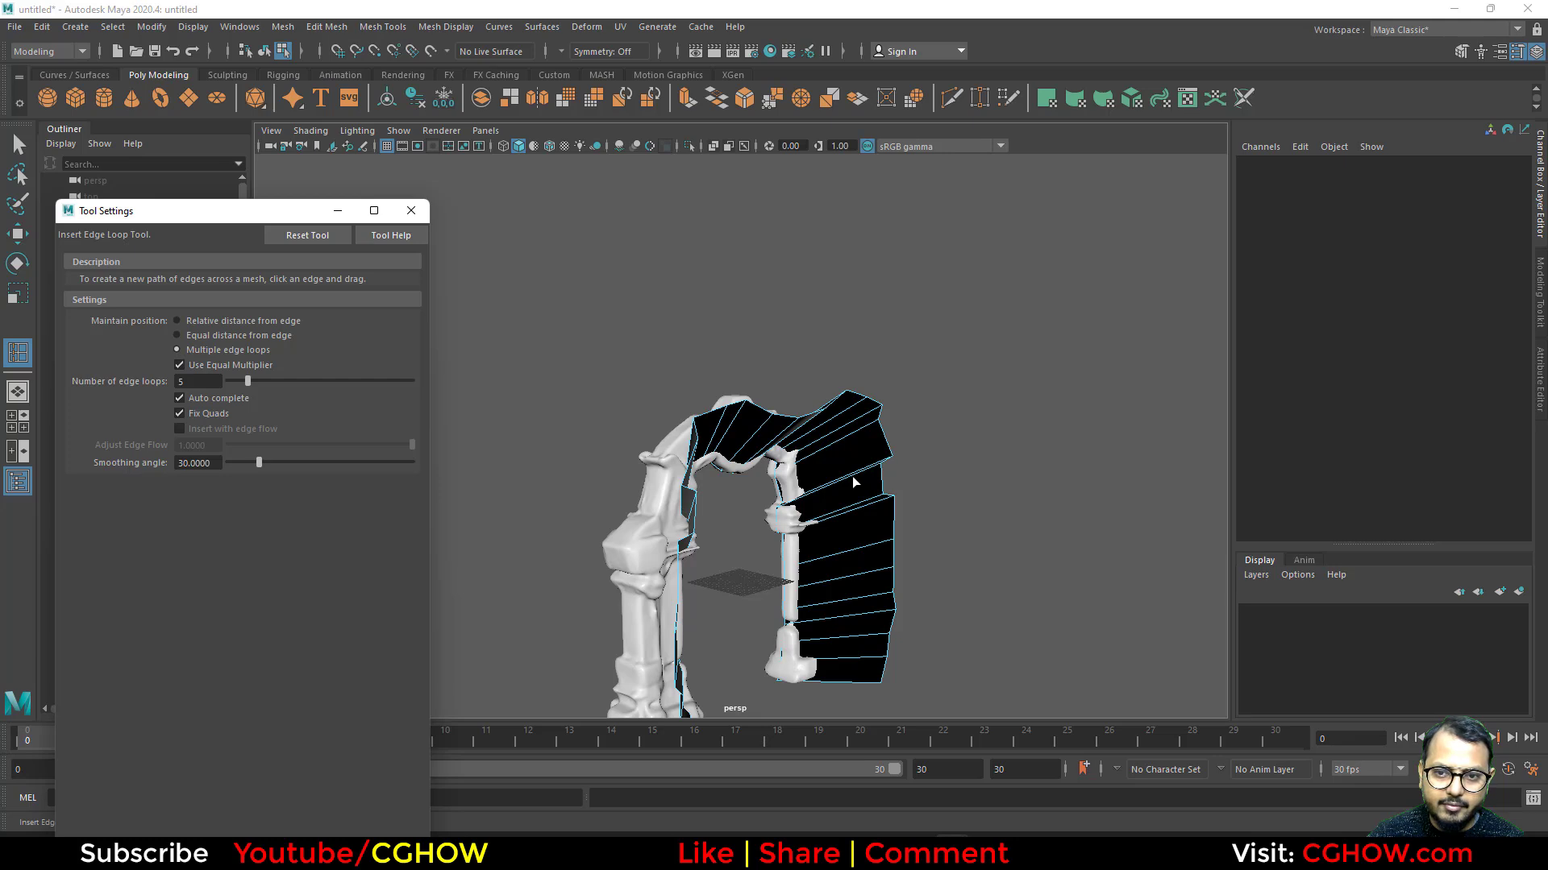
alt+drag(852, 482, 819, 511)
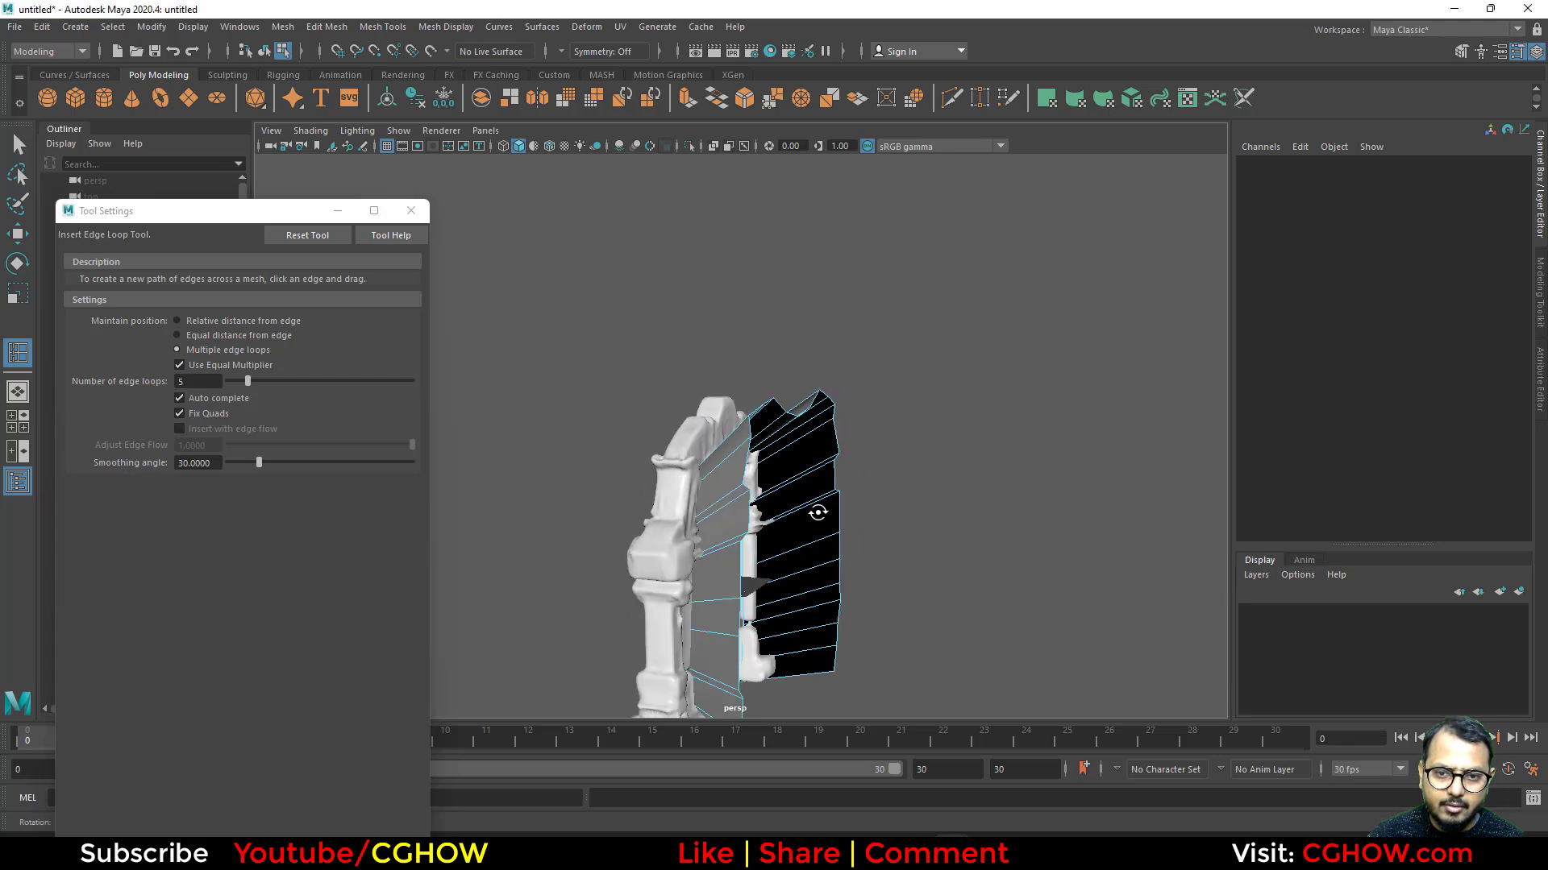
click(198, 323)
click(797, 512)
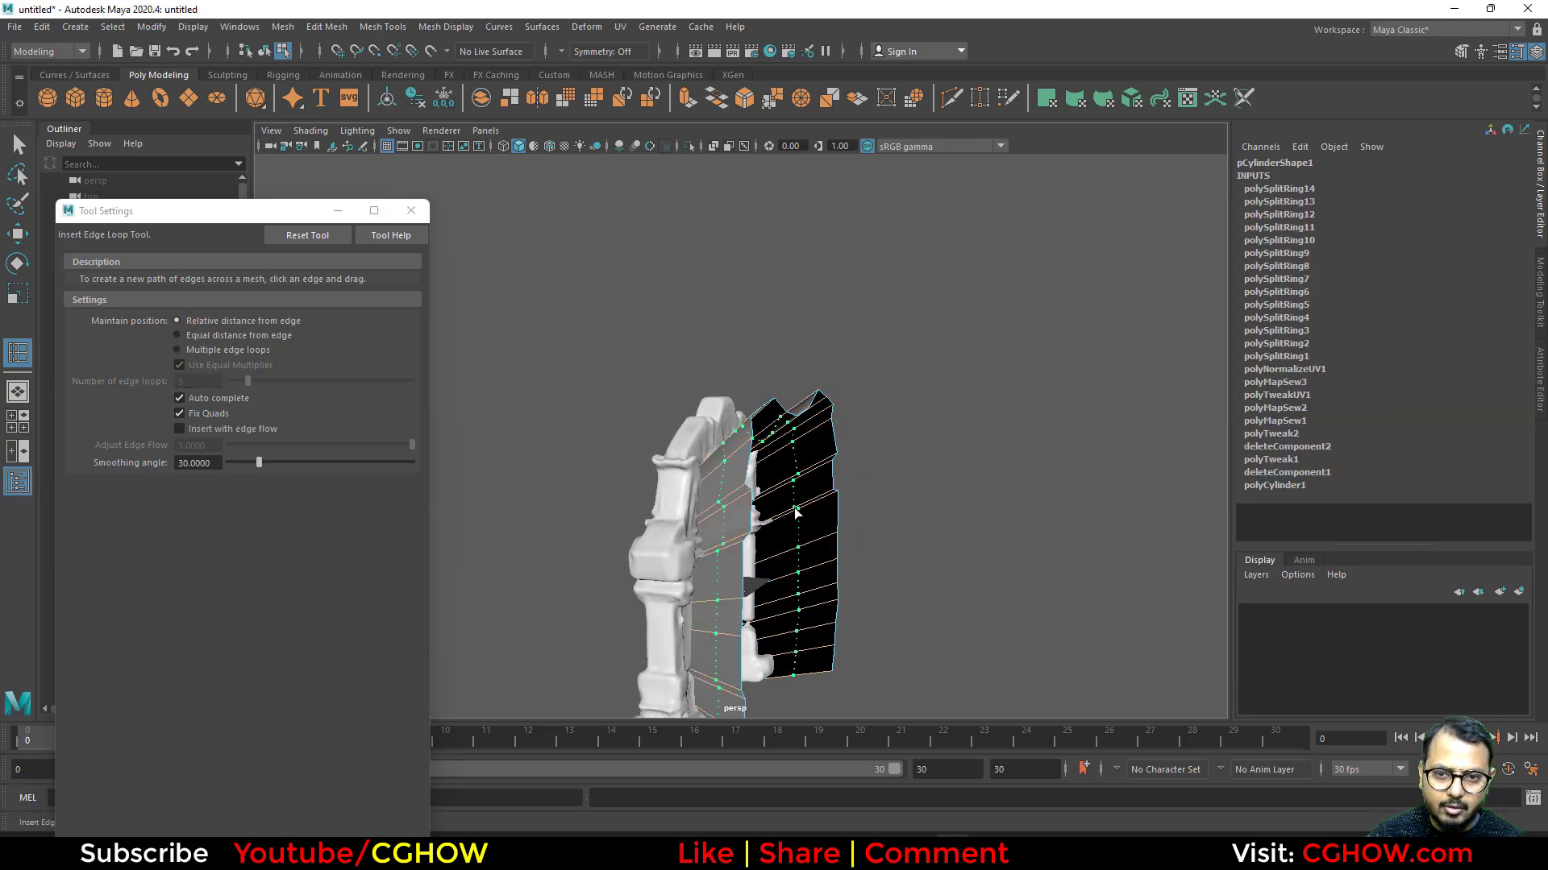
click(795, 512)
Scale down the new edge loop from a pivot lowered to the gate's base, giving the flare a curved profile.
alt+drag(796, 512, 771, 598)
key(r)
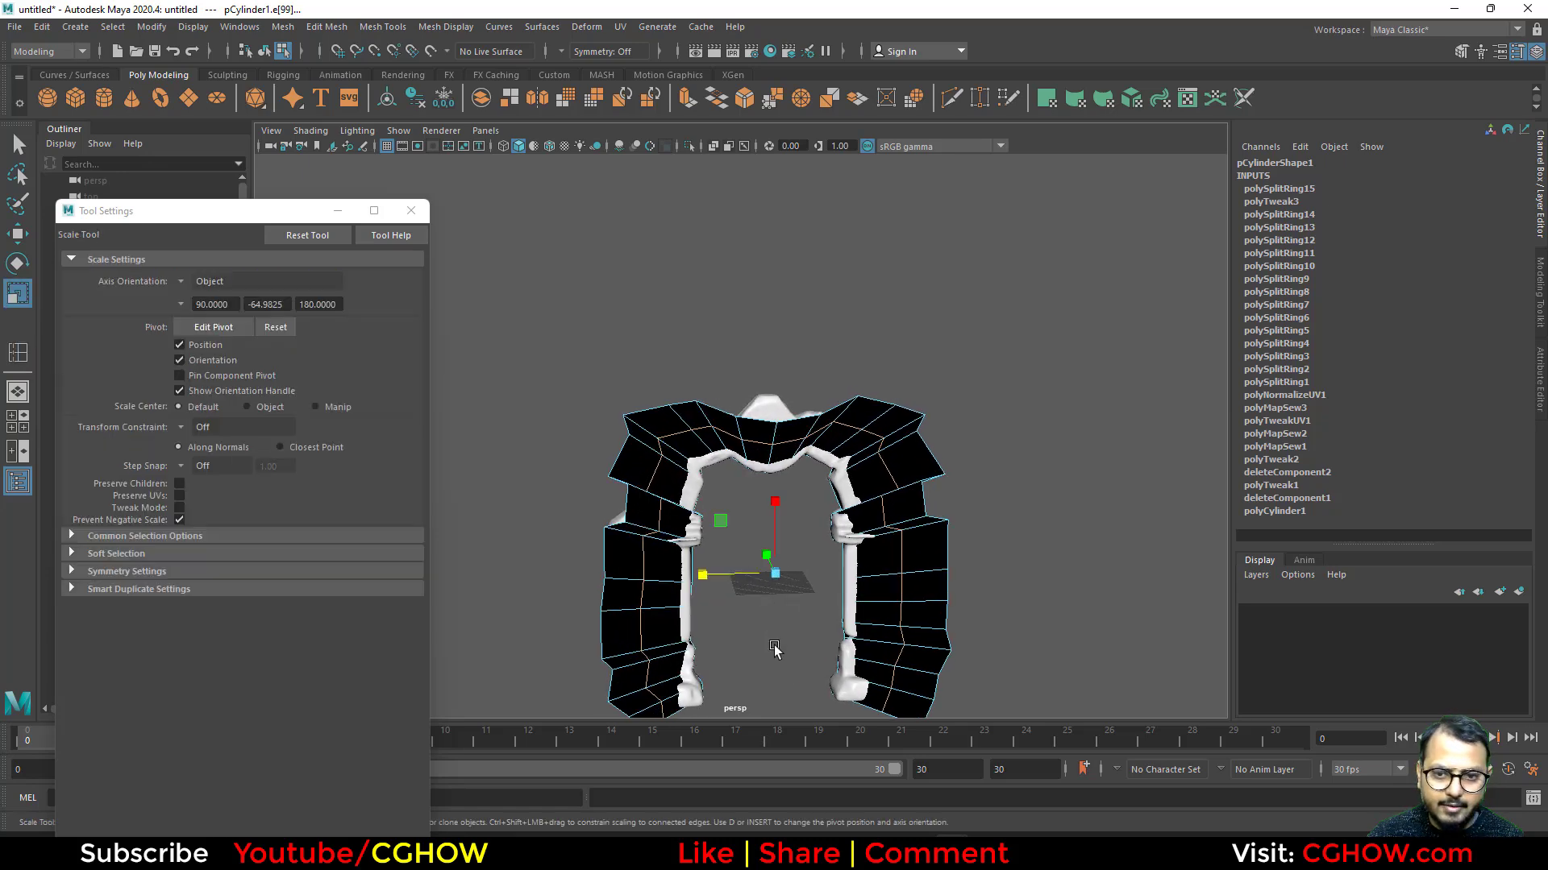
alt+middle_drag(775, 647, 769, 538)
drag(769, 465, 720, 470)
key(ctrl+z)
alt+drag(699, 545, 768, 544)
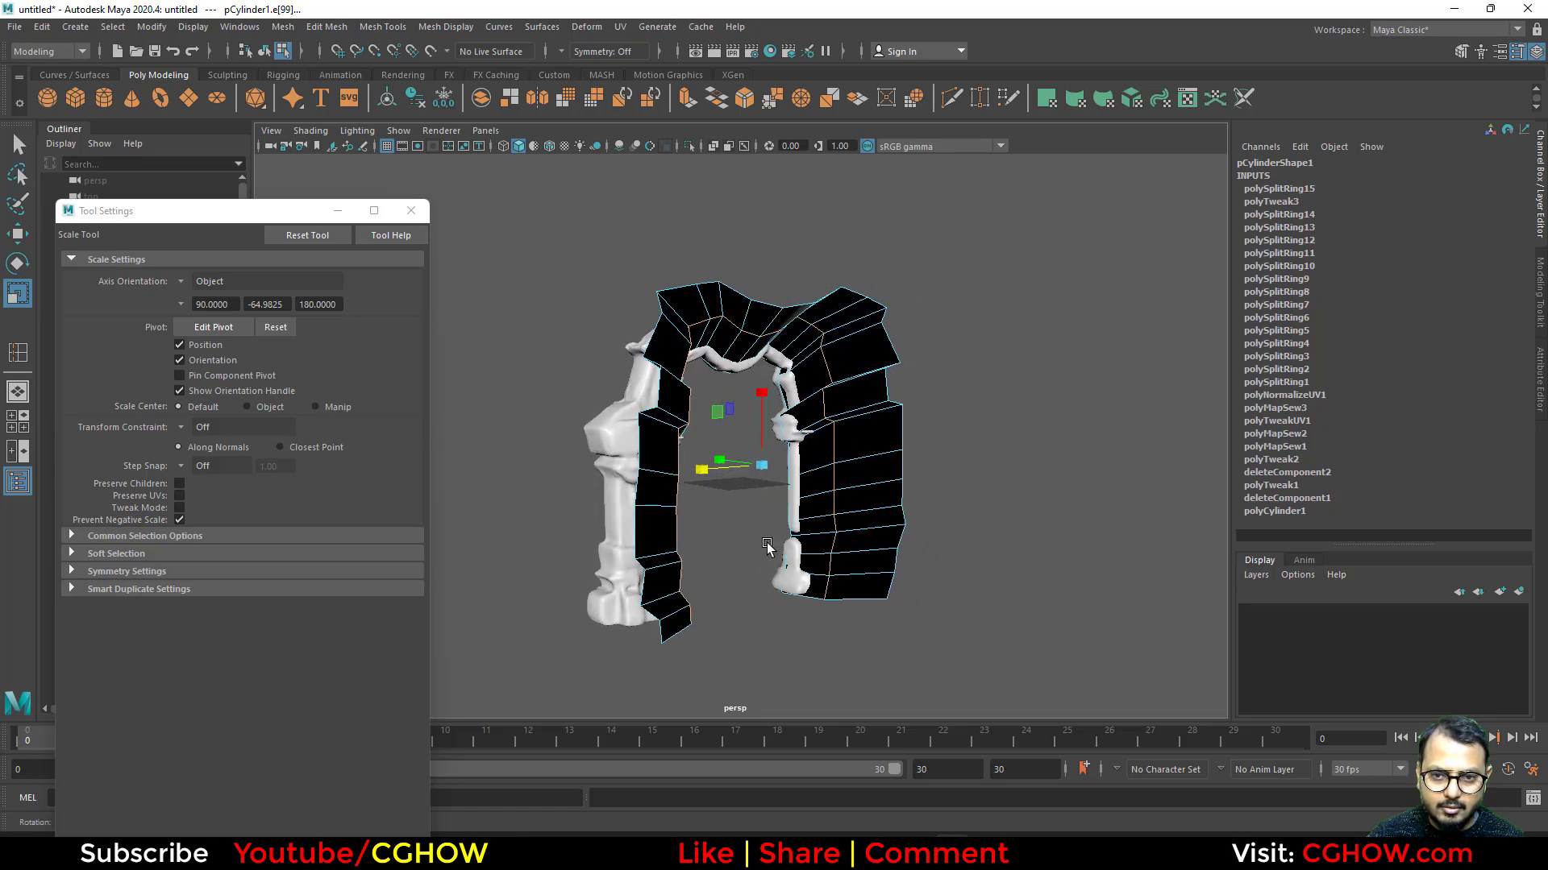
key(d)
drag(764, 397, 821, 633)
key(d)
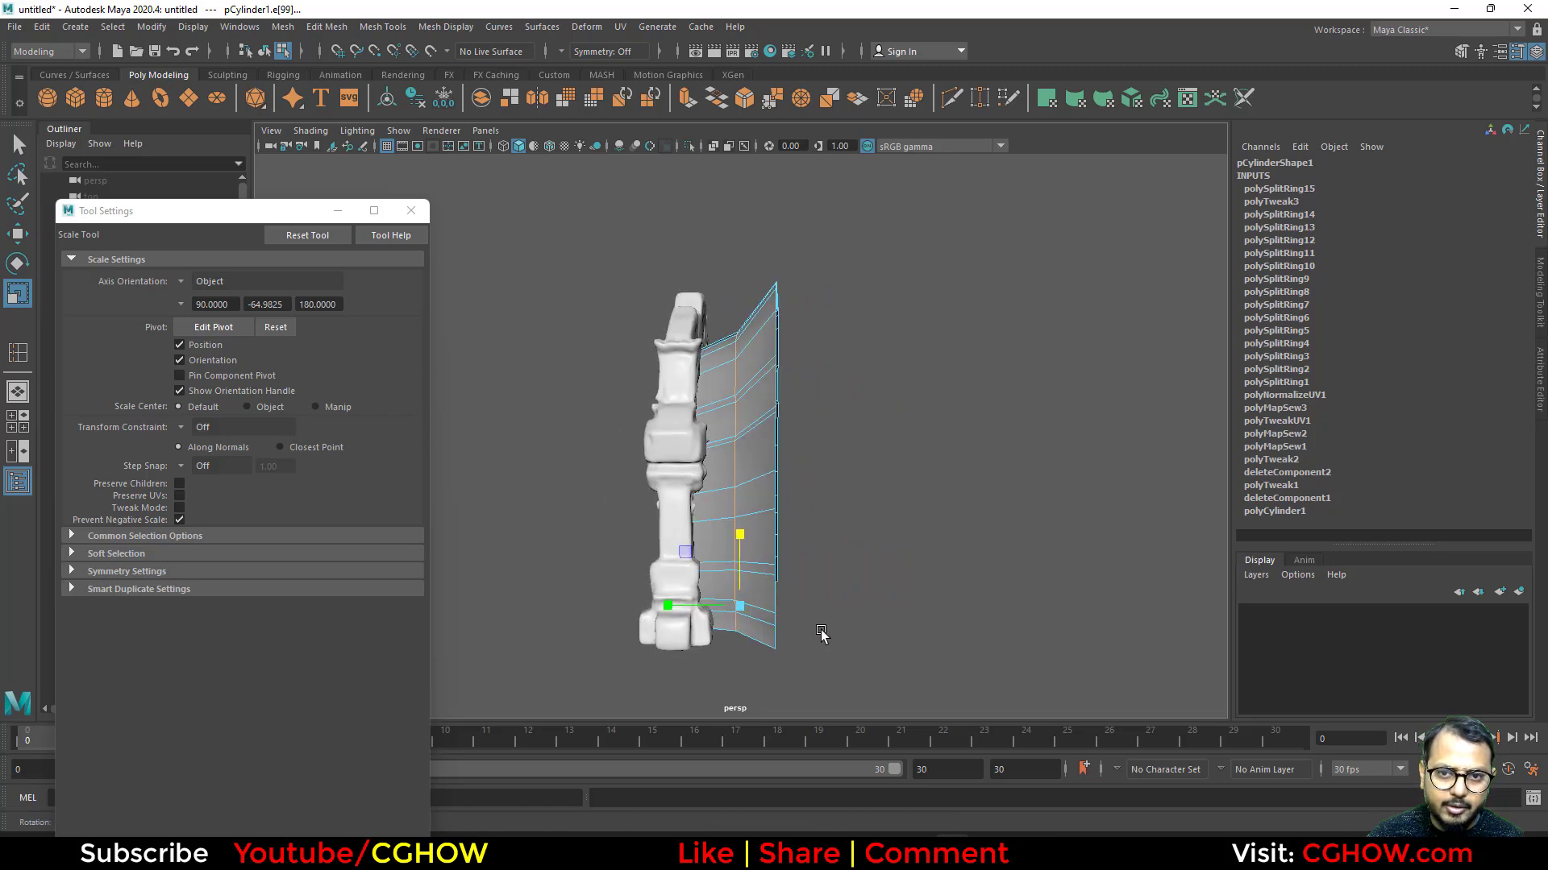
Bevel the middle edge loop with 3 segments and a fraction of 0.8.
shift+right_click(736, 368)
shift+right_drag(803, 379, 801, 373)
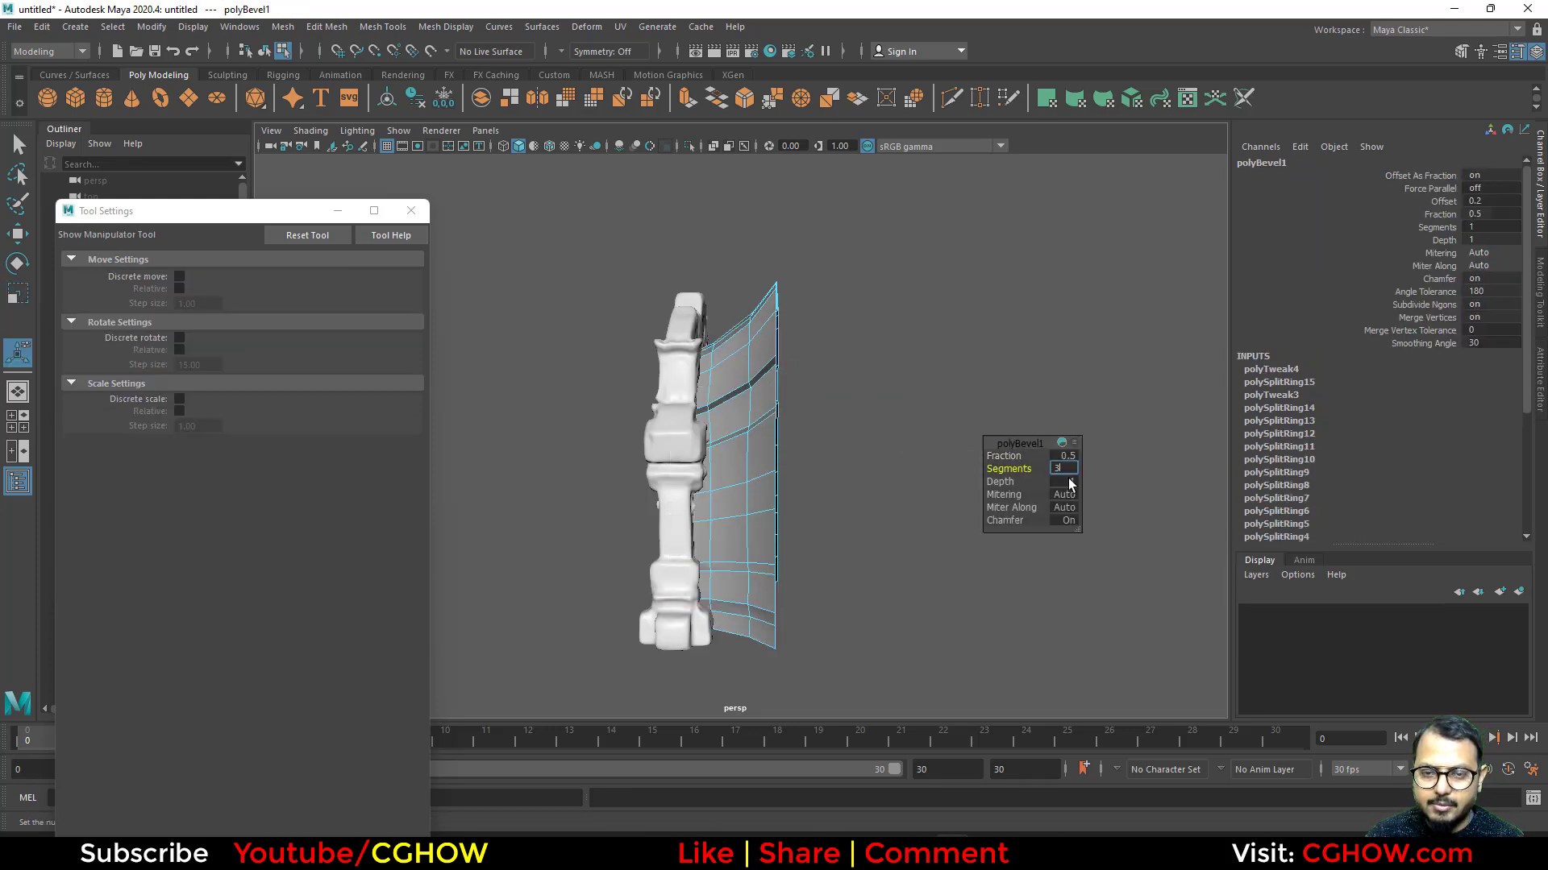
key(Return)
drag(1029, 459, 1023, 457)
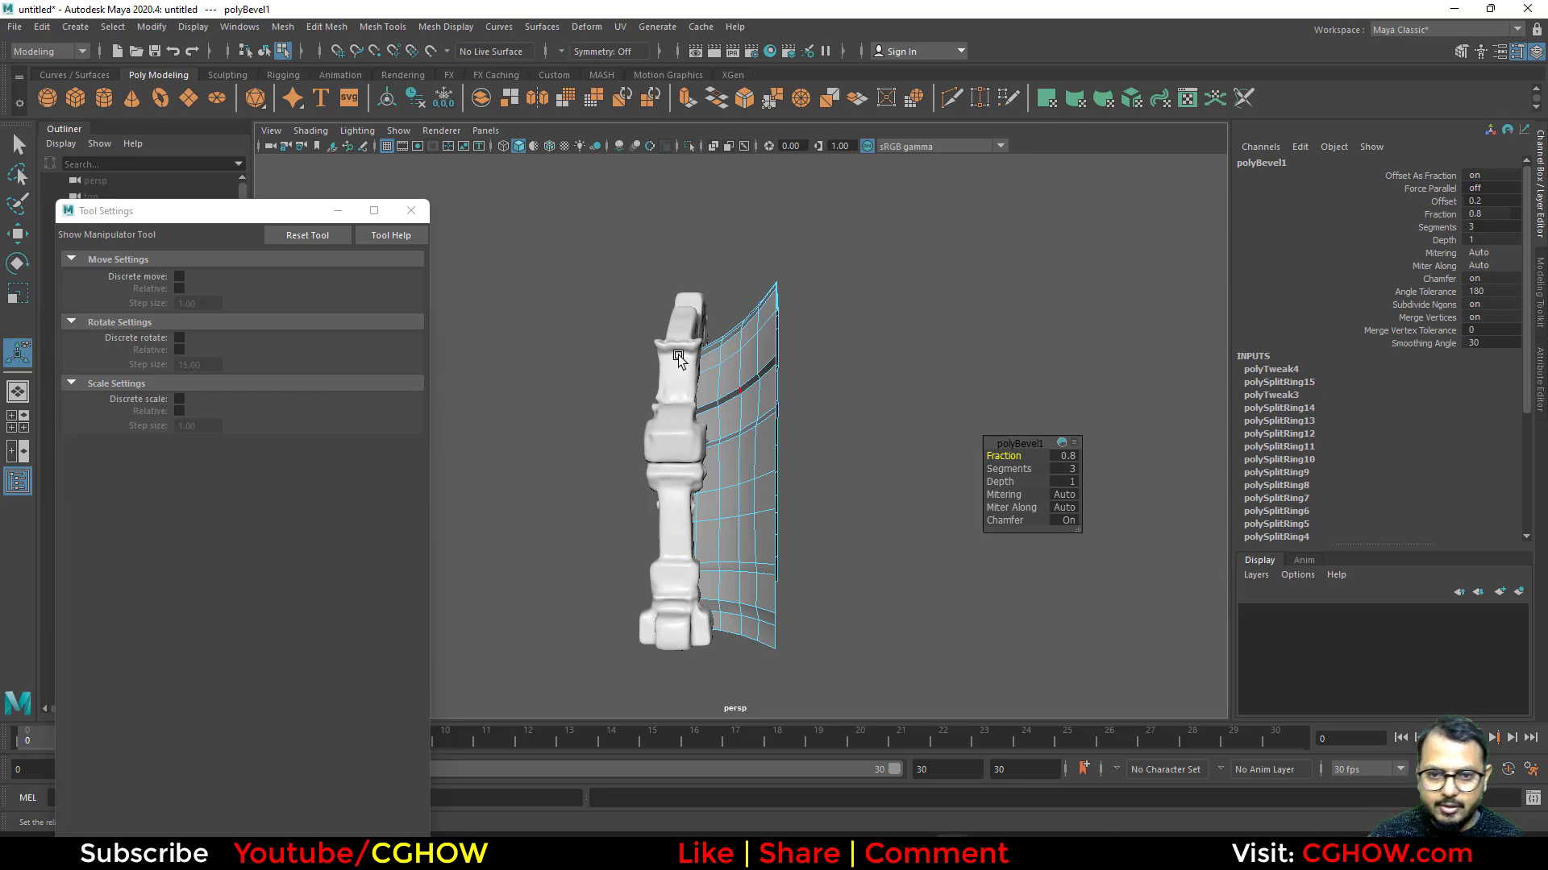
mouse_move(678, 355)
alt+mouse_down()
mouse_move(590, 384)
mouse_move(411, 384)
mouse_move(682, 373)
alt+mouse_up()
Return to object mode and examine the fit between the tube's inner edge and the gate around the arch corners.
right_drag(835, 339, 941, 312)
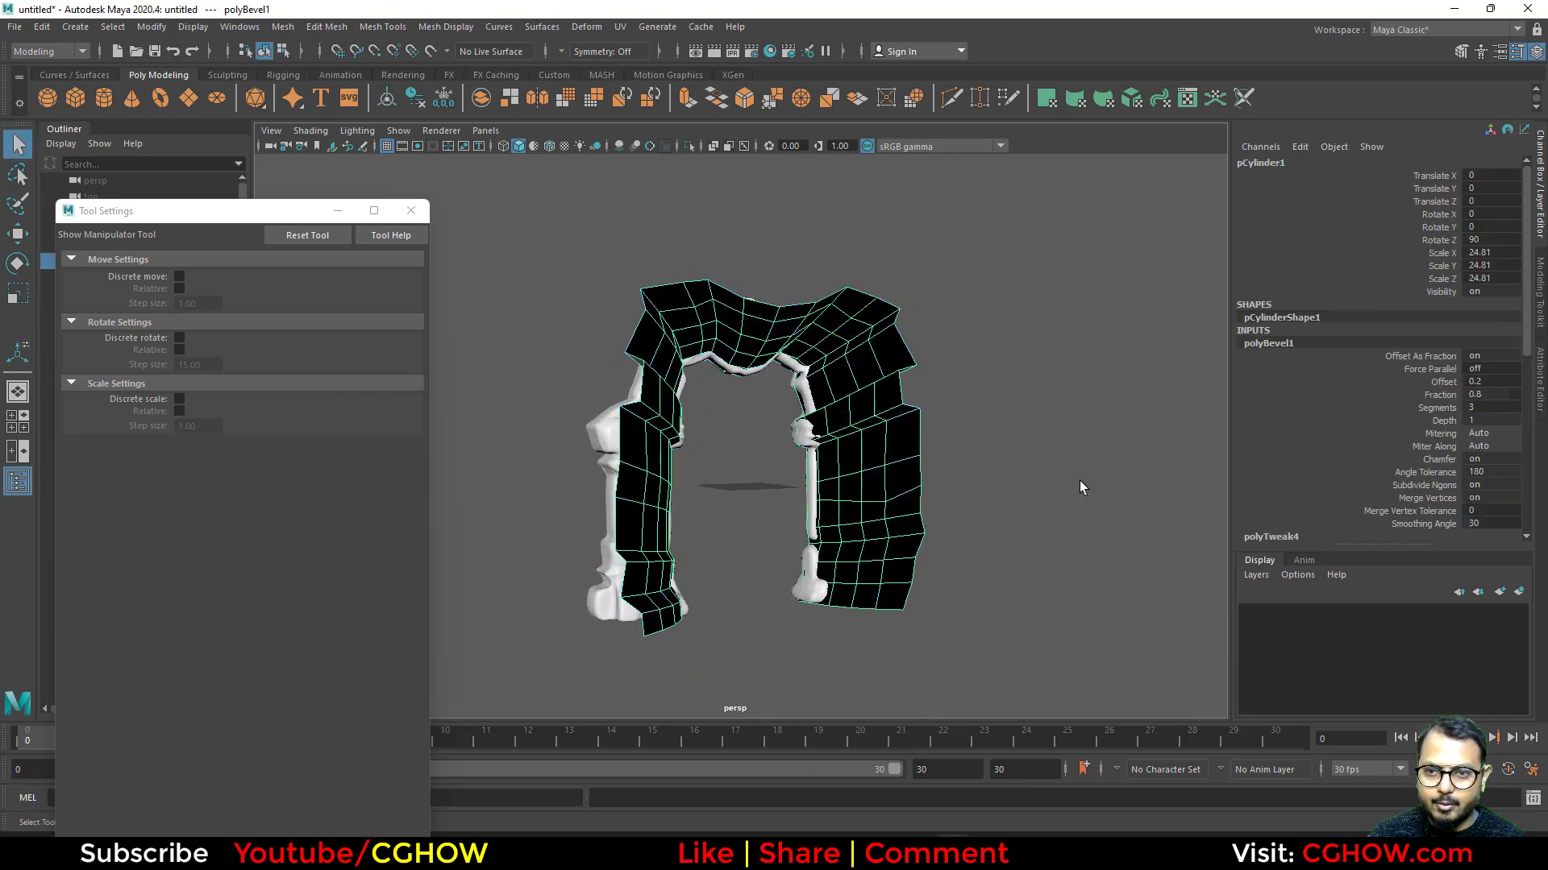
click(965, 422)
mouse_move(748, 499)
alt+mouse_down()
mouse_move(660, 515)
mouse_move(745, 502)
alt+mouse_up()
alt+right_drag(854, 502, 1025, 514)
alt+drag(1025, 513, 943, 477)
click(885, 426)
alt+right_drag(903, 442, 1156, 498)
alt+drag(1007, 454, 911, 484)
alt+right_drag(855, 468, 954, 471)
alt+middle_drag(954, 471, 951, 517)
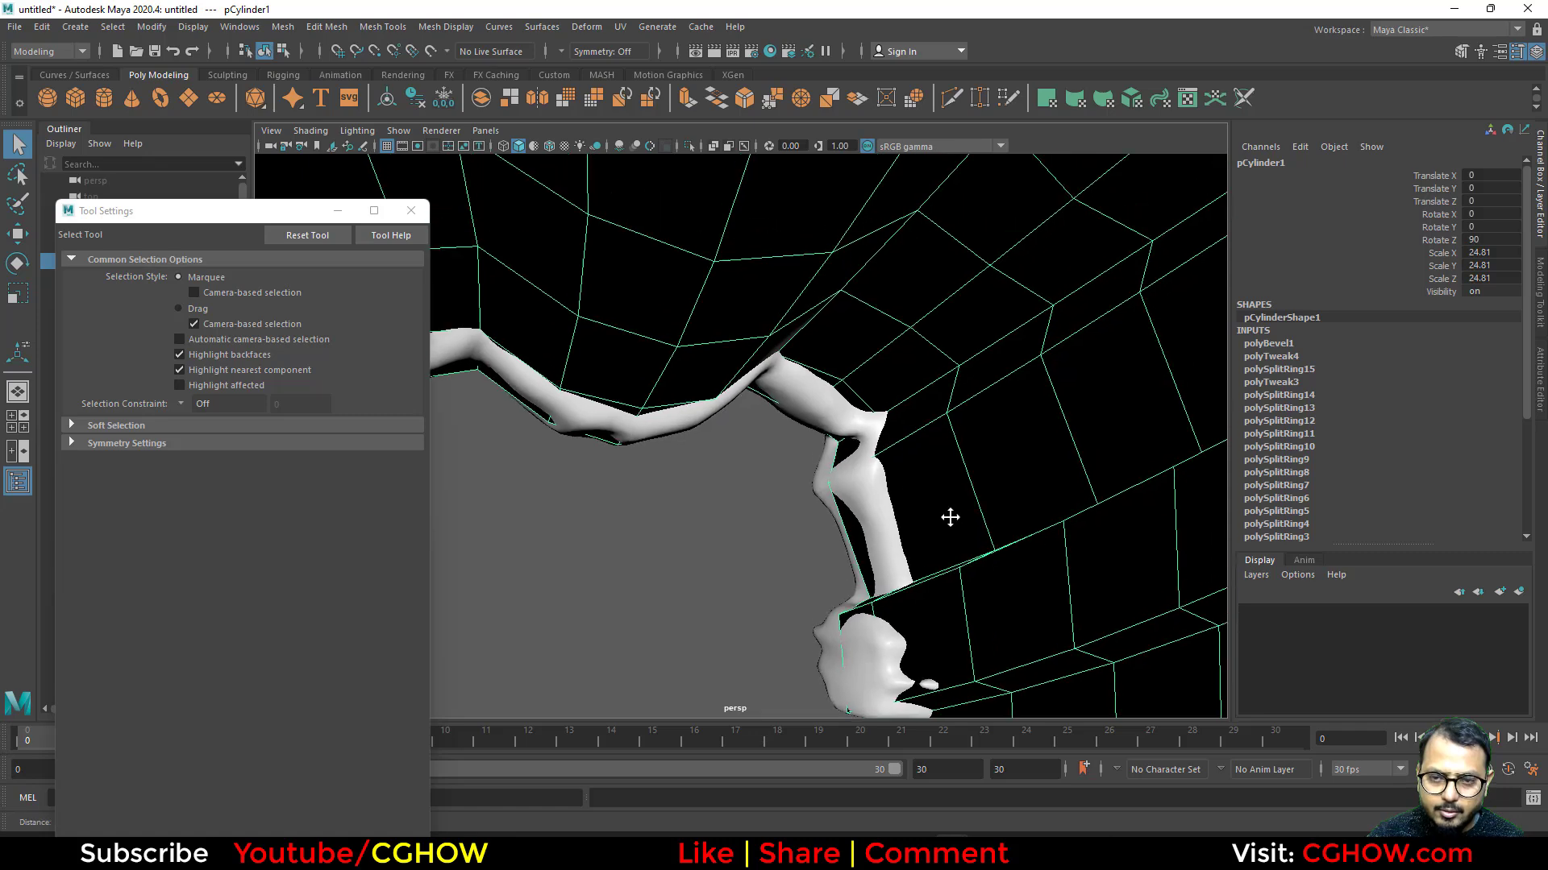
alt+drag(951, 518, 719, 503)
alt+middle_drag(719, 503, 734, 501)
Try to move the inner-edge vertex at the arch's left corner sideways with soft selection.
right_drag(707, 366, 645, 359)
click(811, 400)
alt+drag(811, 408, 786, 476)
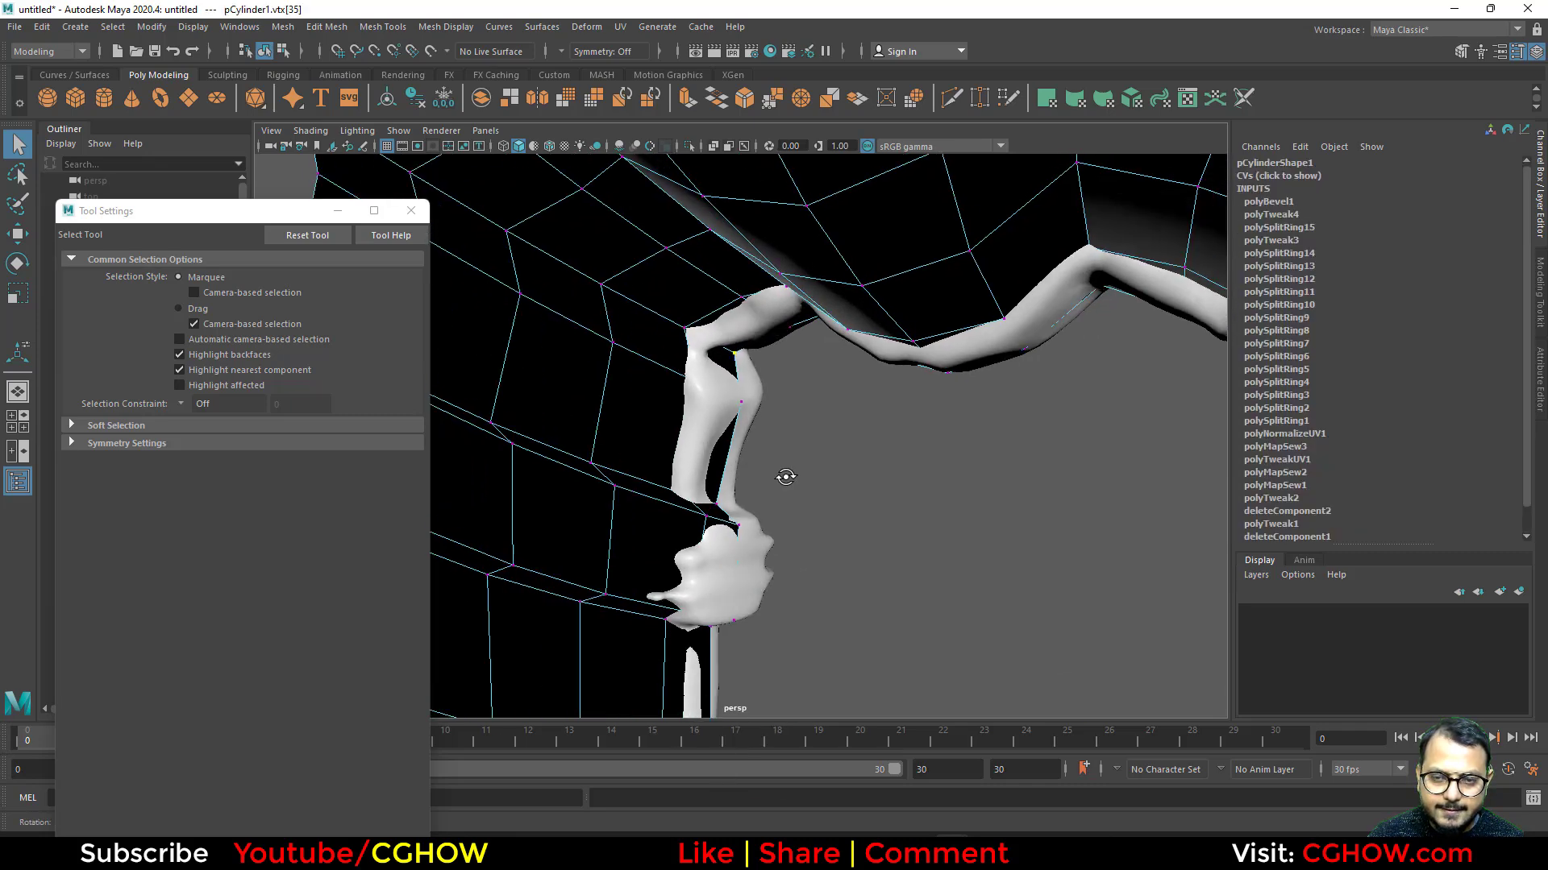
drag(746, 400, 846, 491)
alt+right_drag(846, 490, 691, 452)
alt+drag(691, 452, 830, 439)
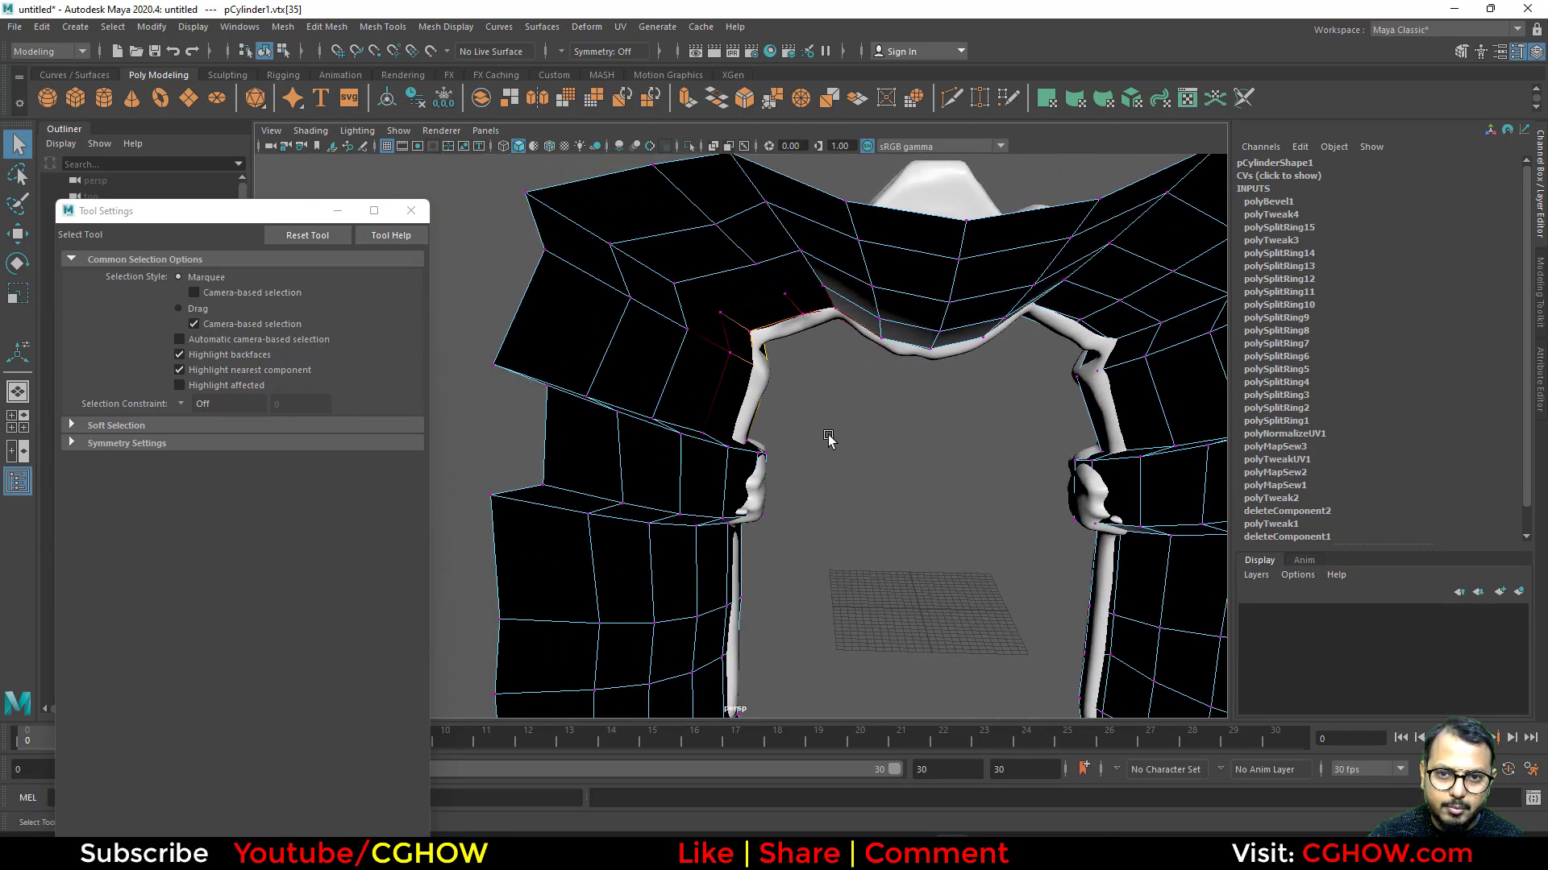
key(w)
drag(677, 345, 679, 330)
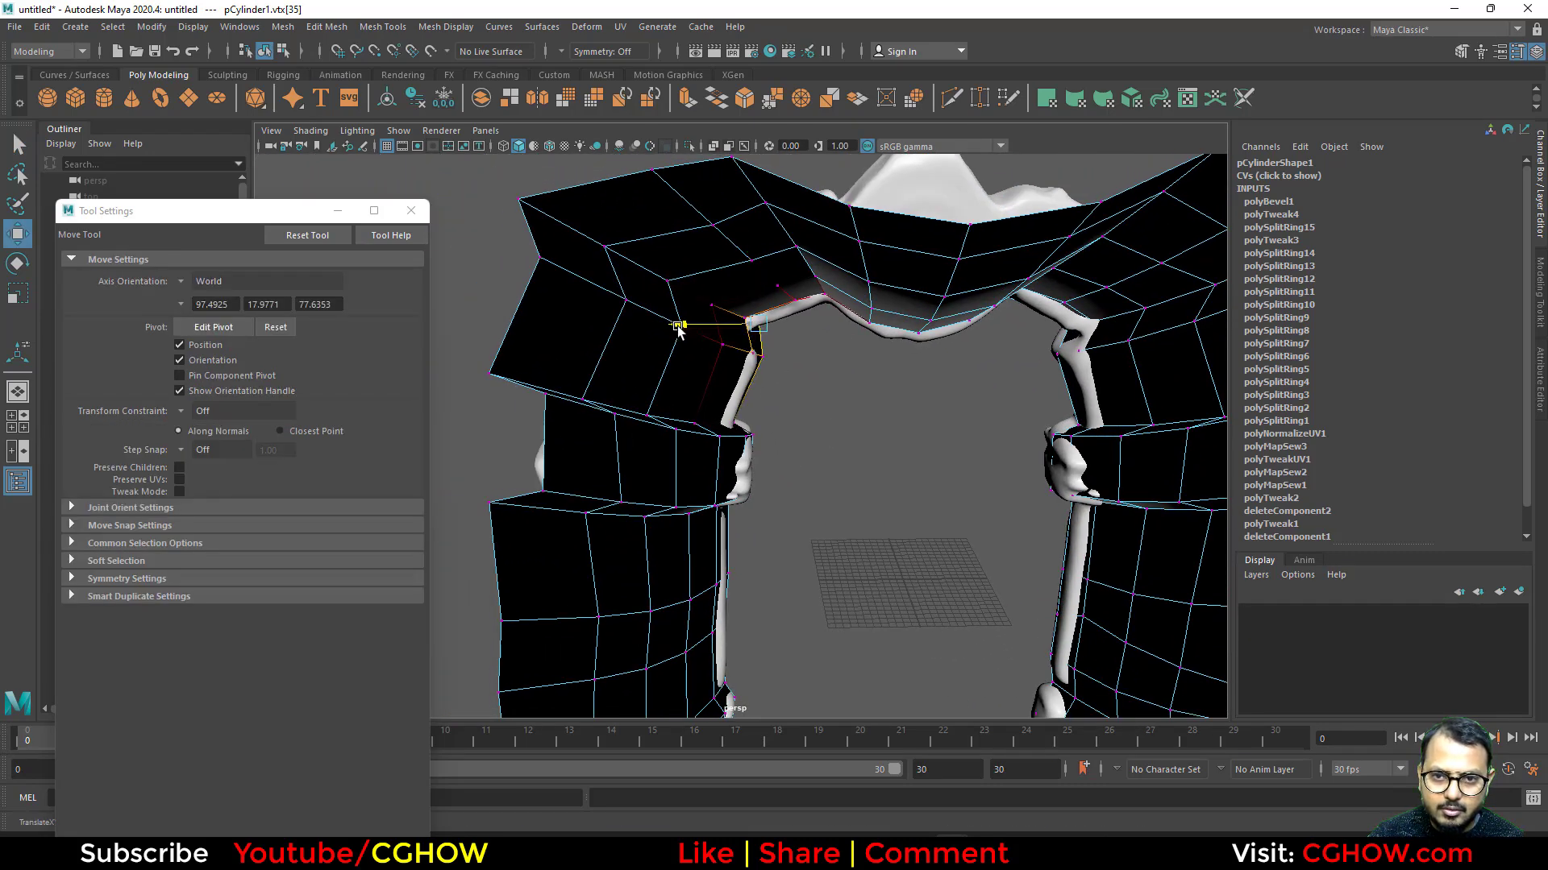
key(ctrl+z)
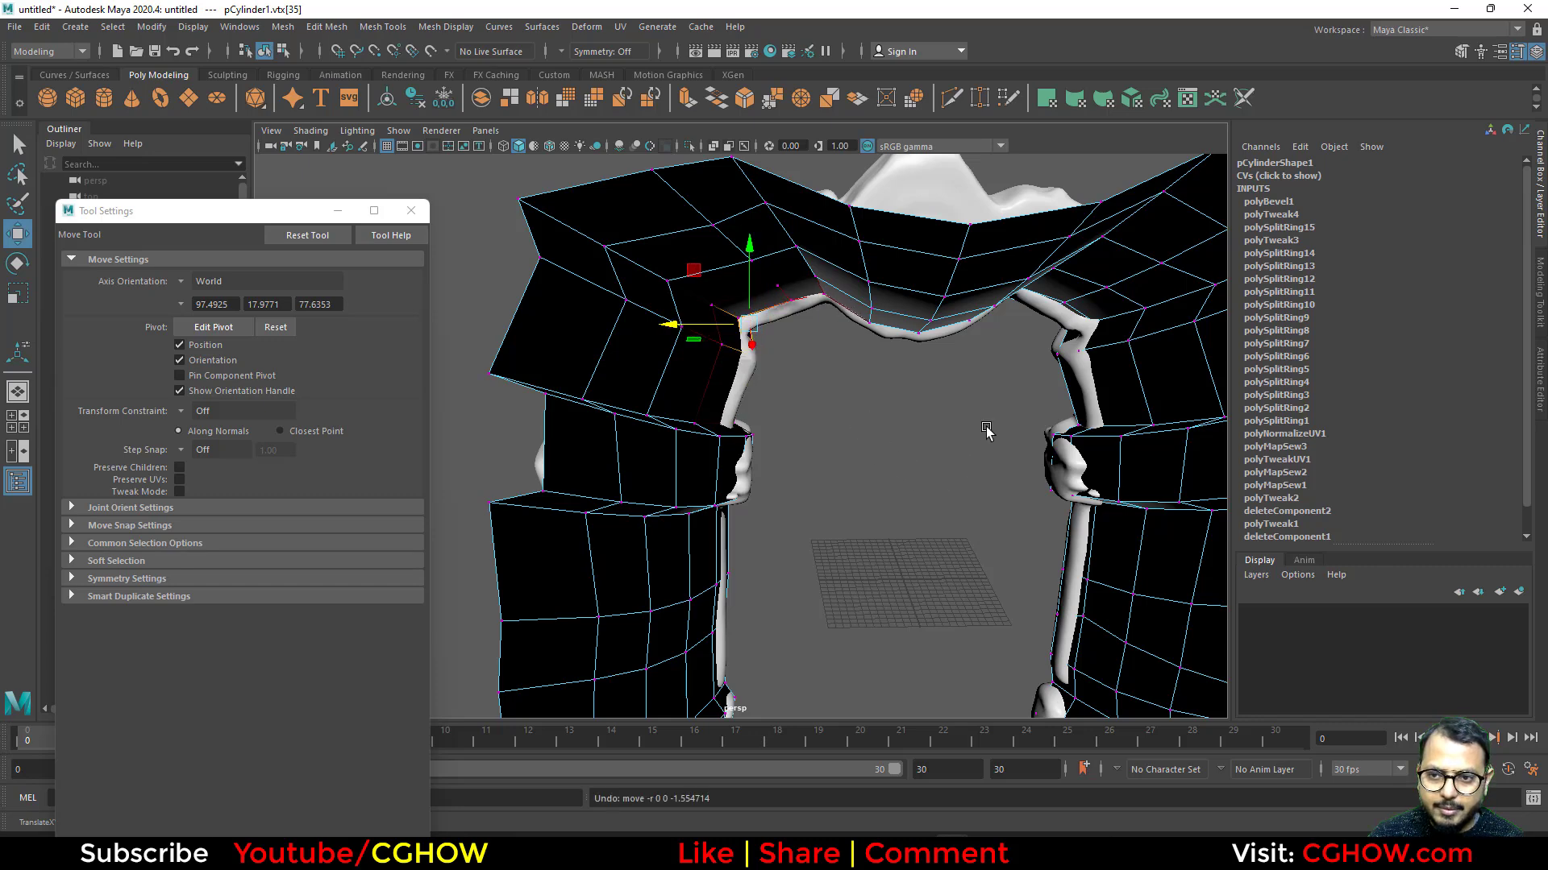
Select the tube's entire open border in edge mode and reduce the soft selection falloff.
right_drag(986, 428, 1000, 399)
double_click(1061, 386)
alt+right_drag(993, 500, 871, 592)
alt+middle_drag(870, 592, 798, 520)
alt+drag(798, 521, 800, 488)
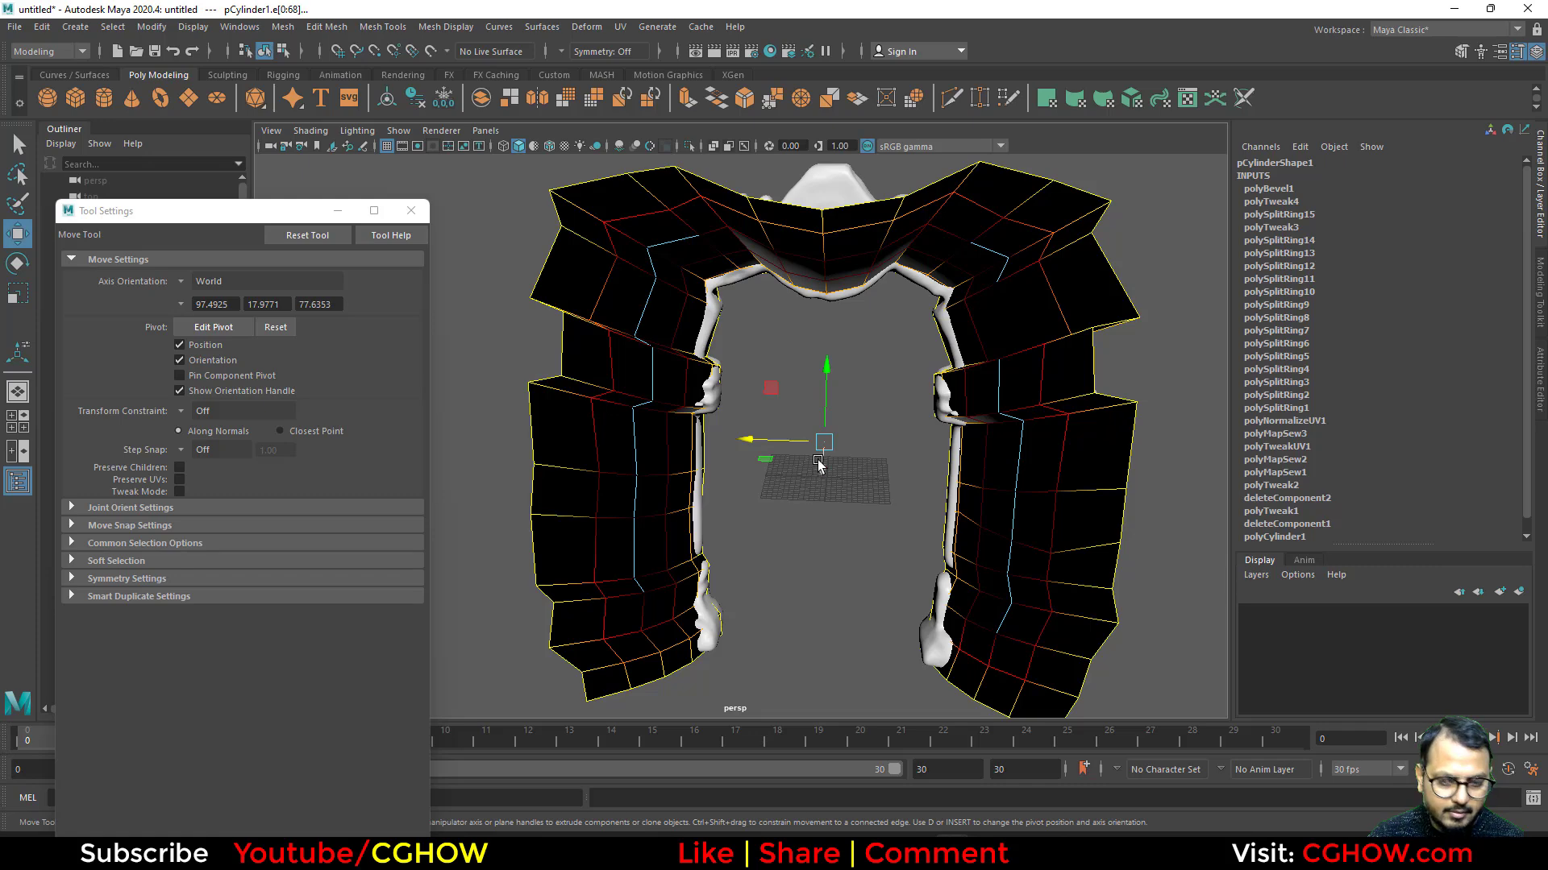
key(r)
drag(753, 439, 809, 473)
key(b)
key(b)
alt+drag(819, 566, 786, 581)
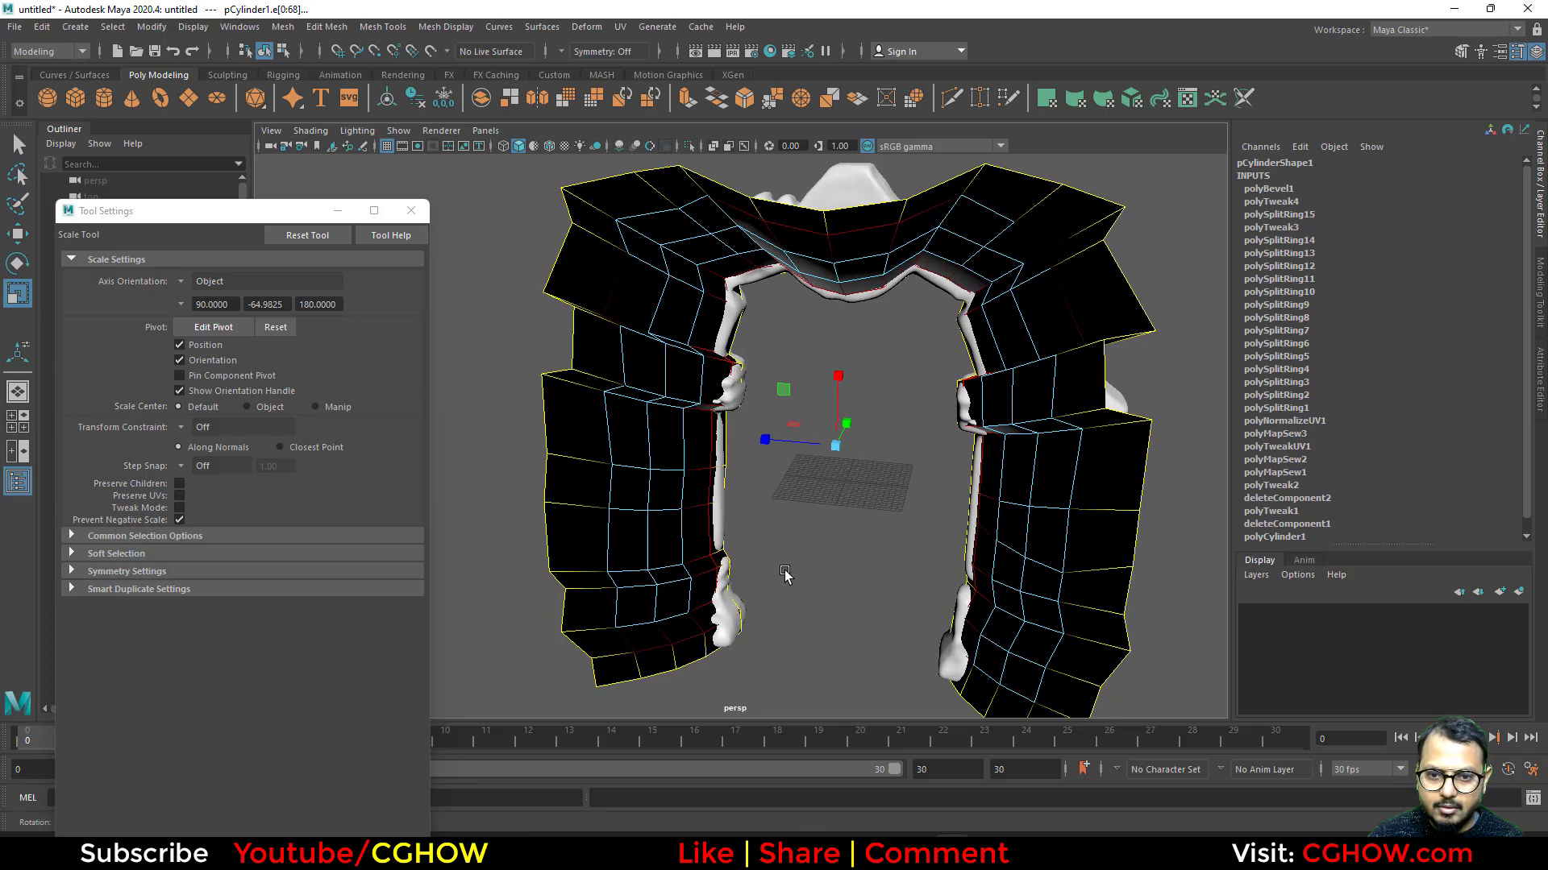
Scale the tube's inner border loop inward with soft selection and a pivot at the base so it overlaps the gate's inner edge, then return to object mode.
click(743, 626)
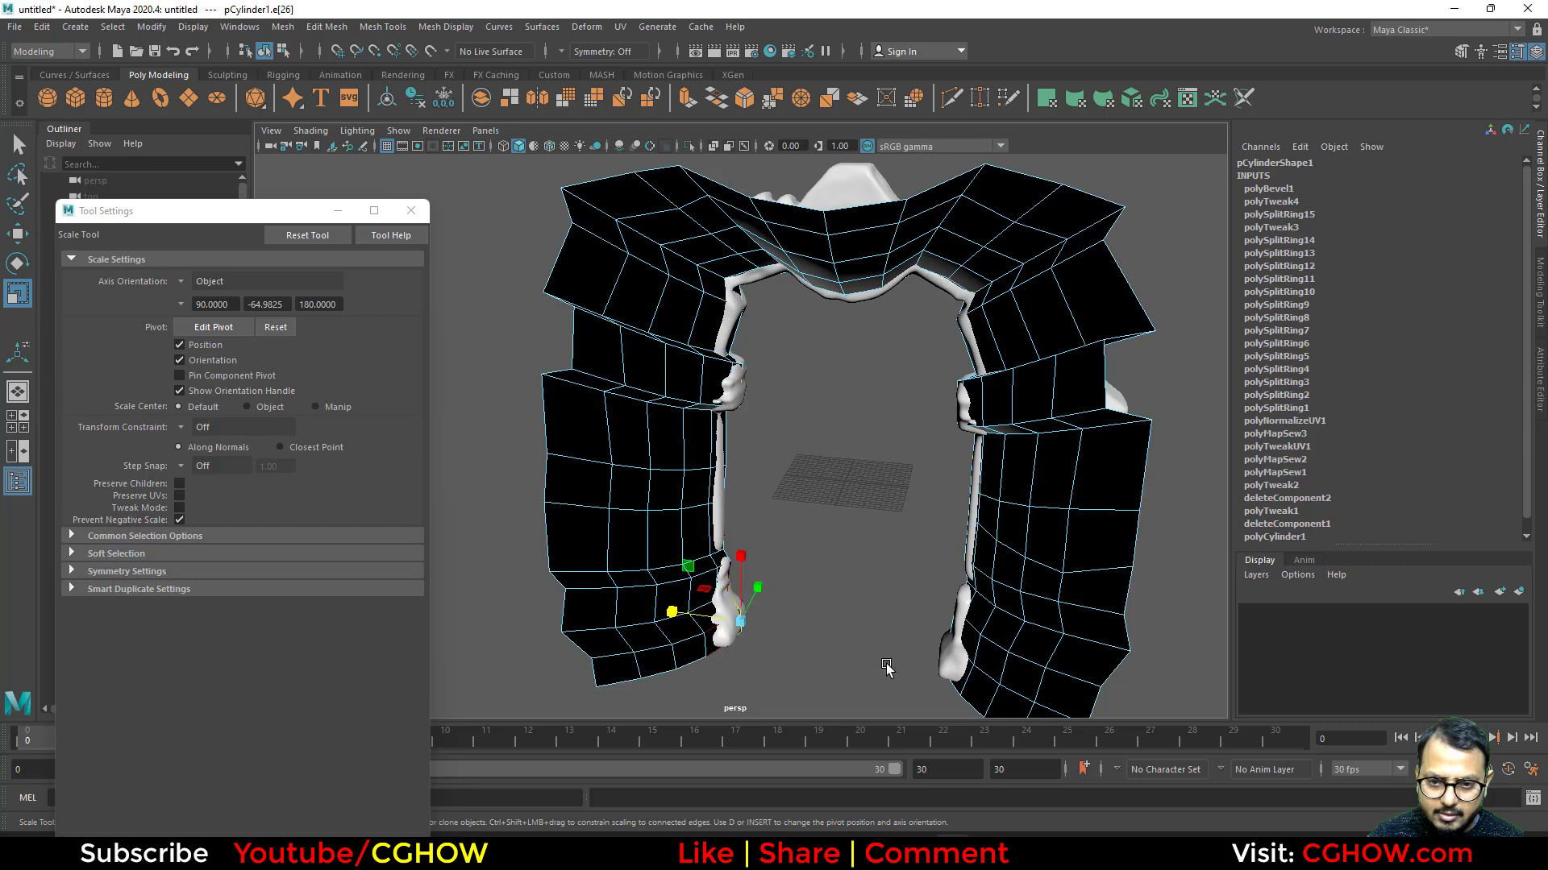
alt+drag(743, 626, 906, 655)
double_click(902, 641)
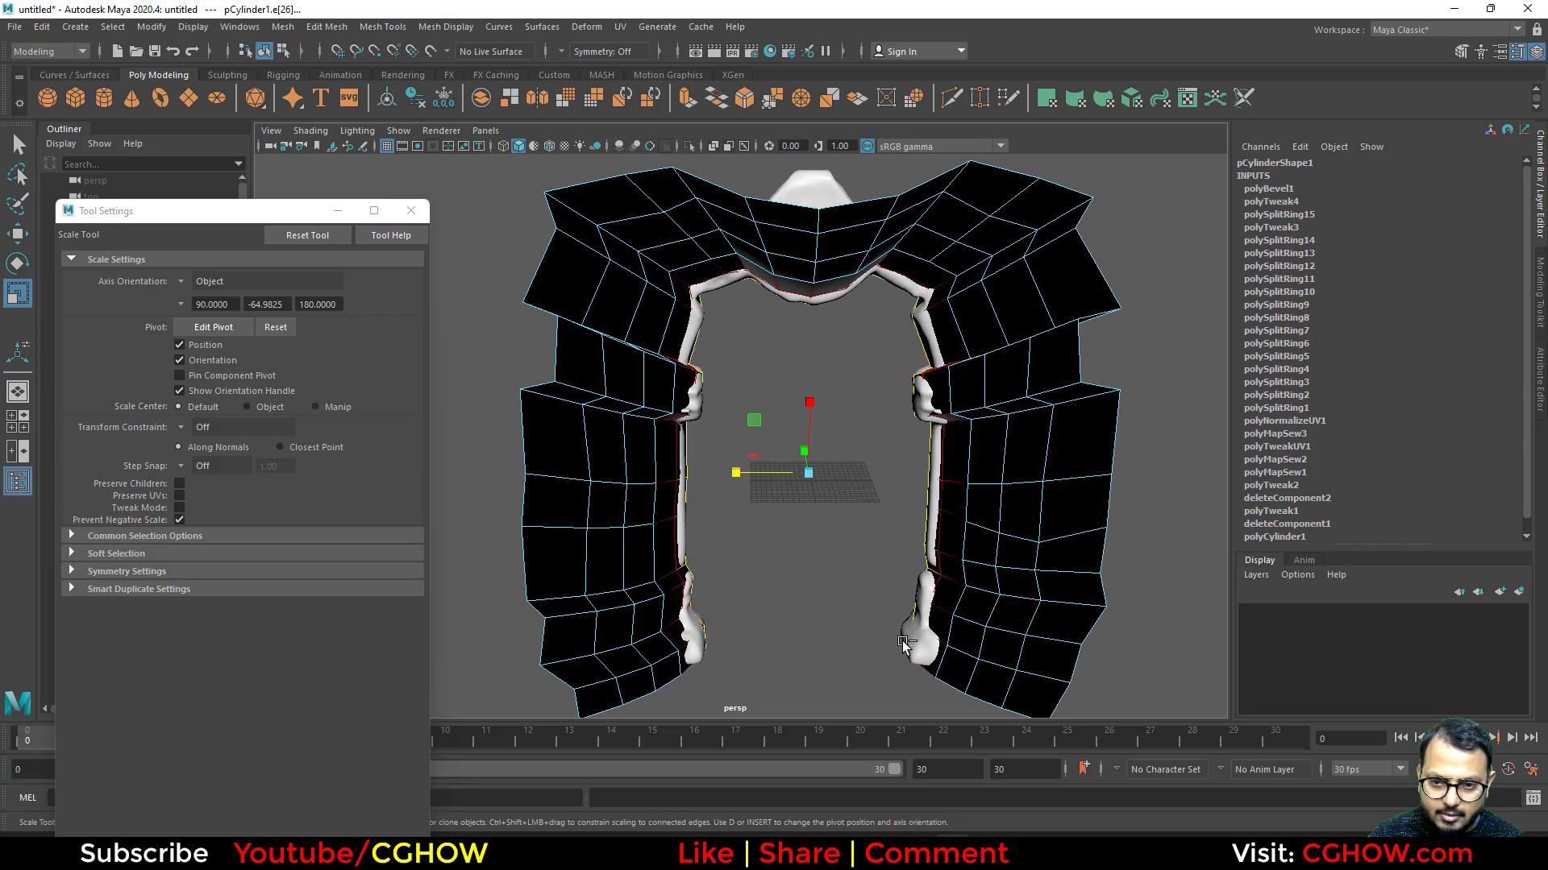
alt+drag(779, 500, 858, 528)
key(b)
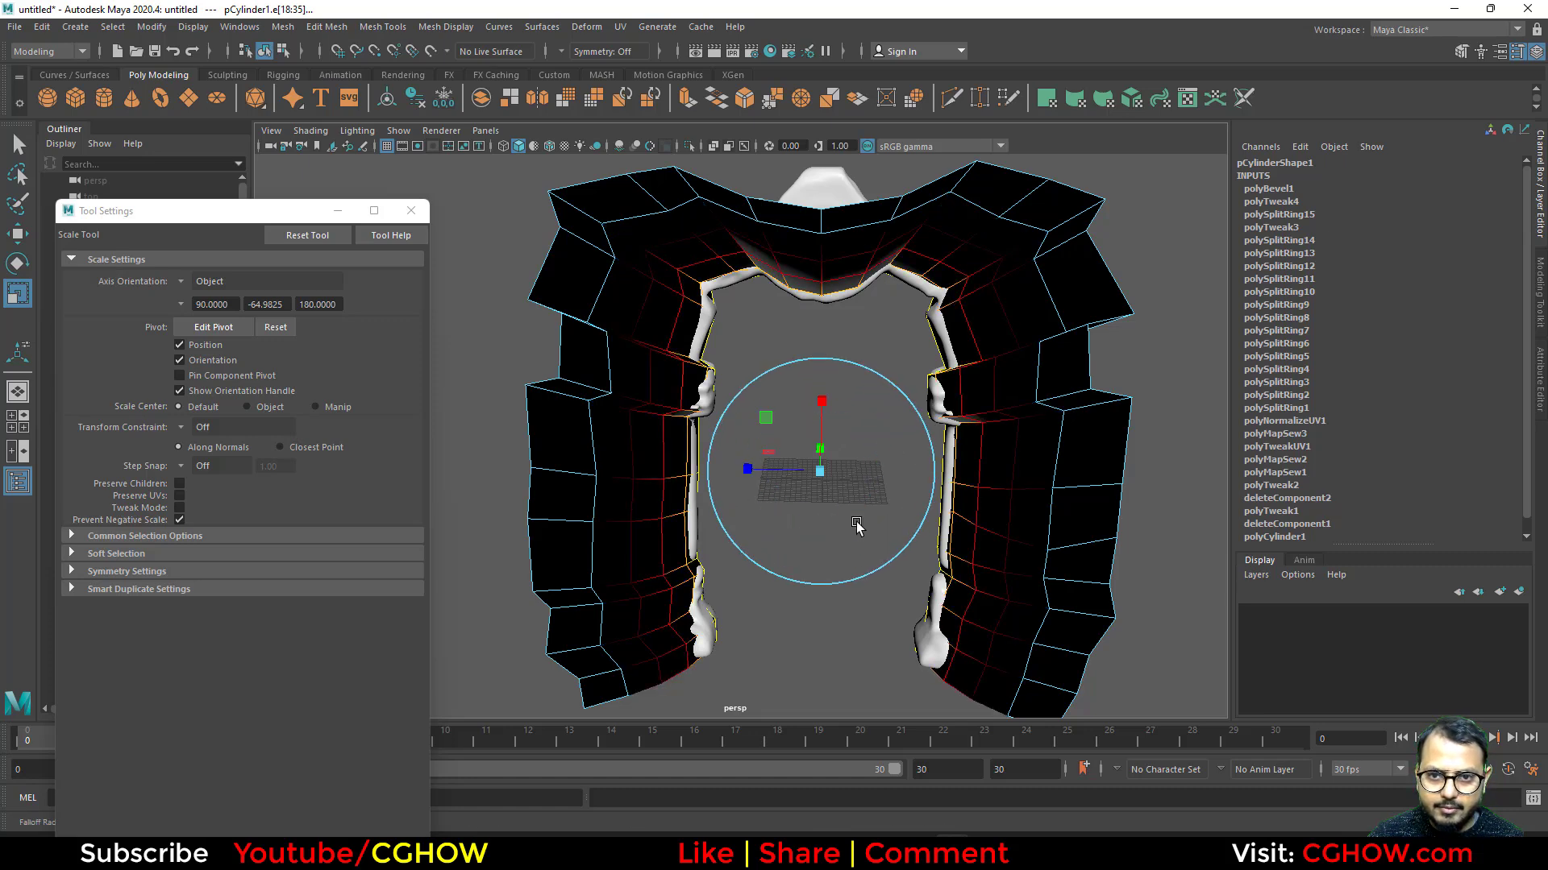
drag(750, 470, 815, 596)
key(d)
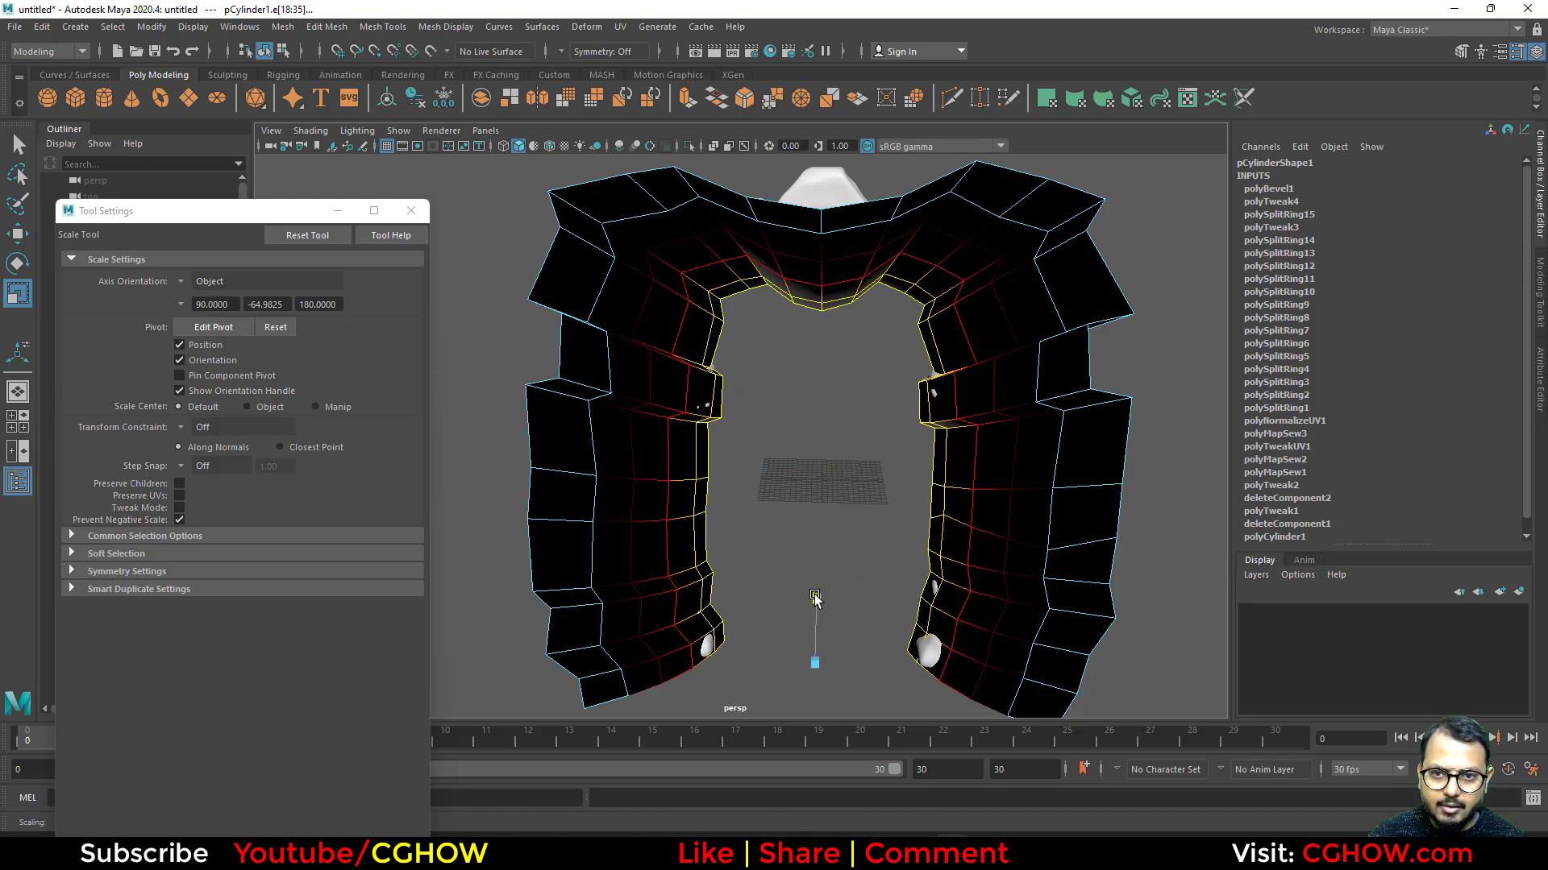
right_drag(920, 453, 996, 395)
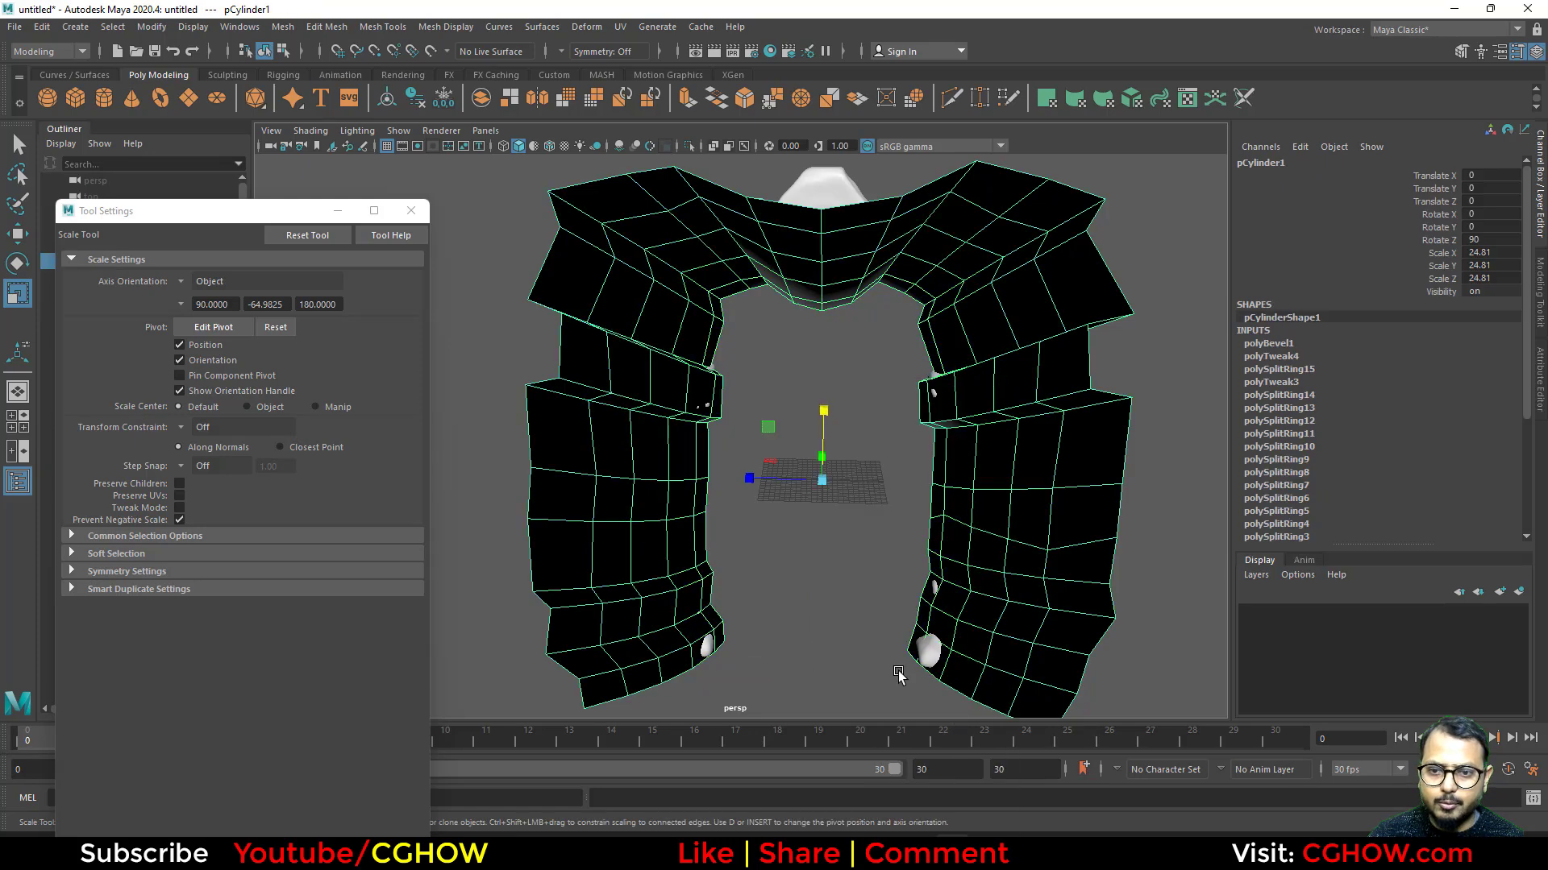
alt+drag(894, 645, 812, 475)
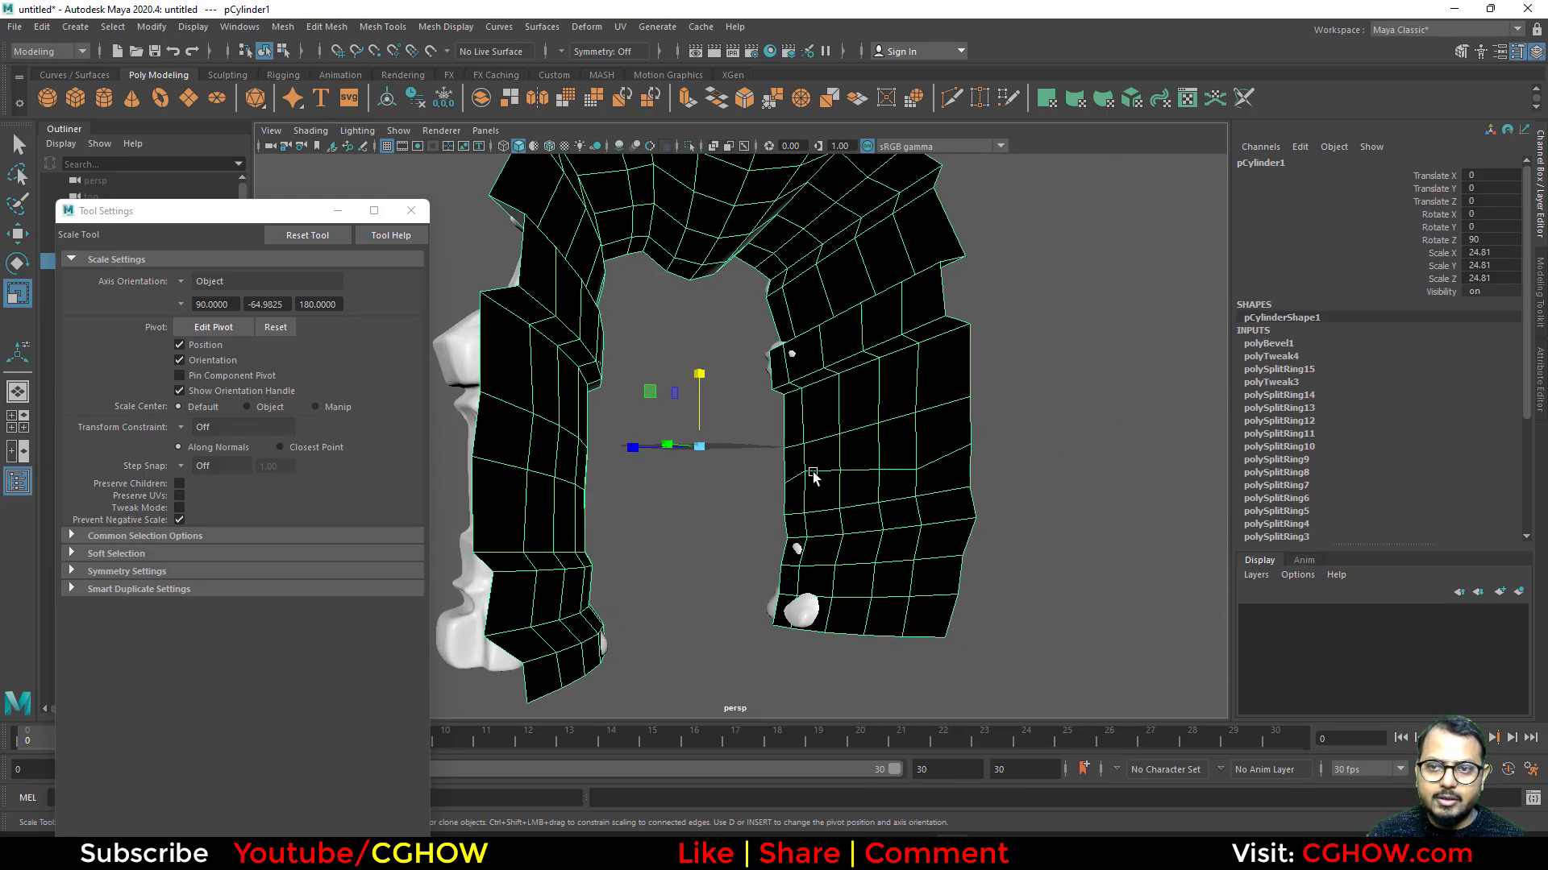
Close the tool settings and rename the tube object as energy.
click(411, 210)
alt+drag(650, 508, 513, 508)
double_click(113, 262)
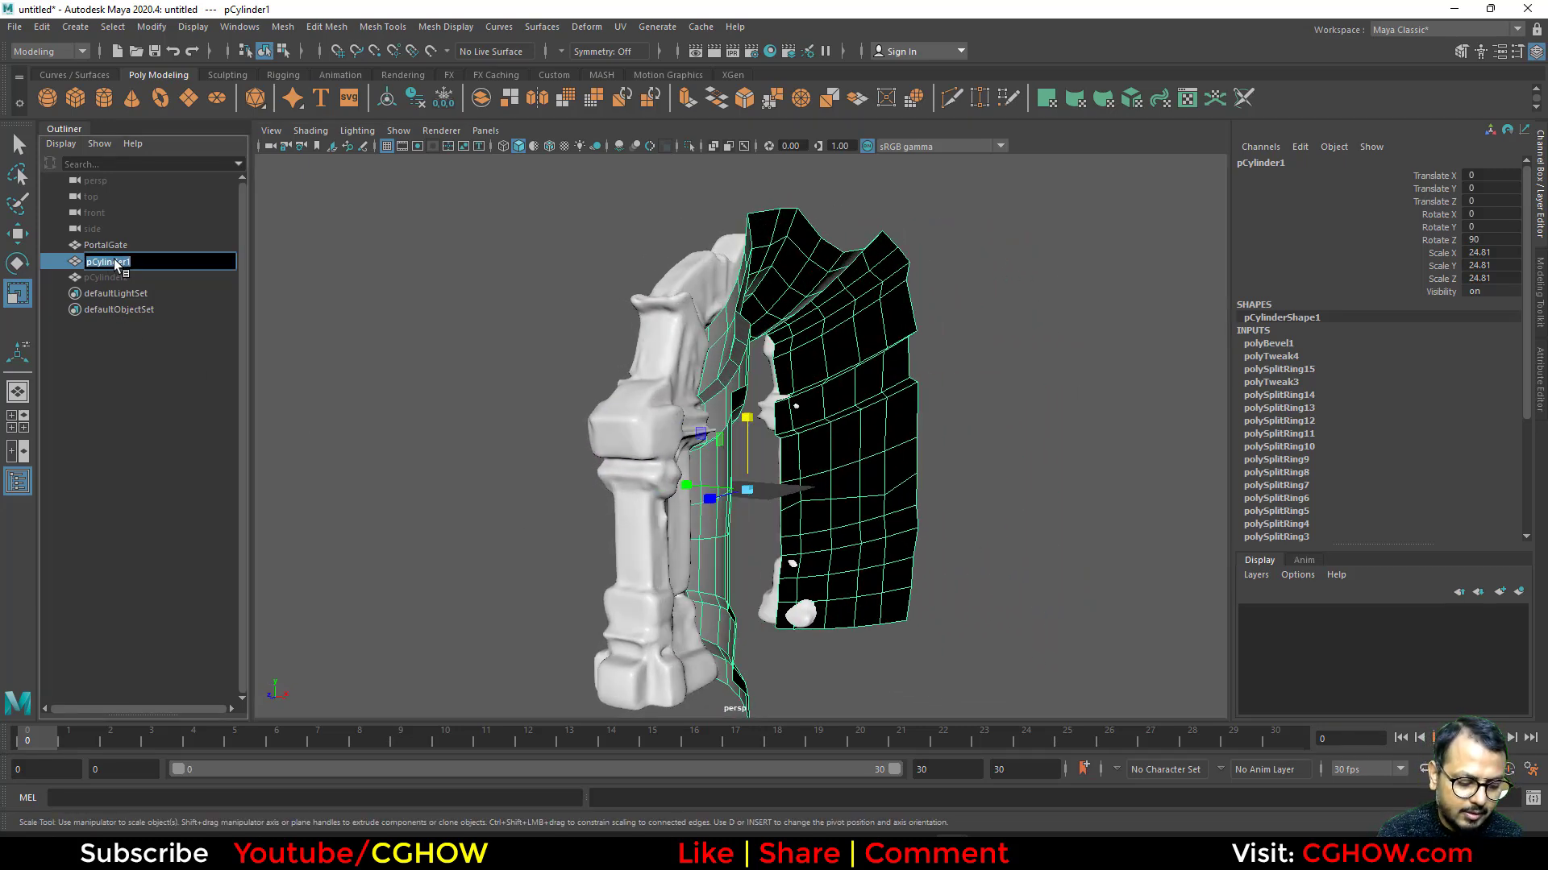
text(energy)
key(Return)
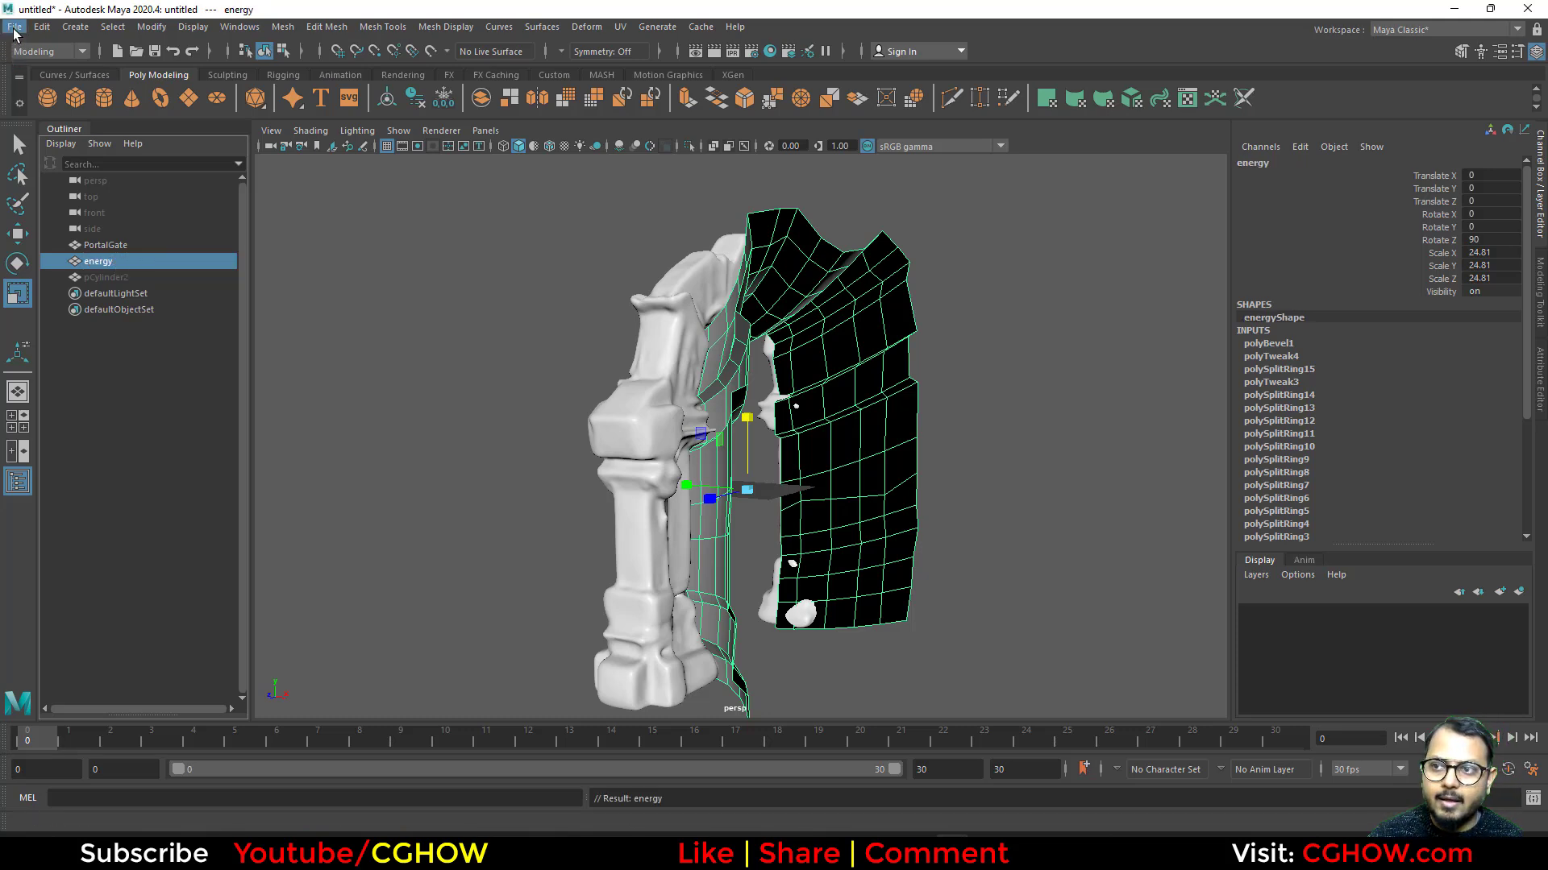
Freeze the energy mesh's transformations and delete its construction history.
click(114, 27)
mouse_move(152, 27)
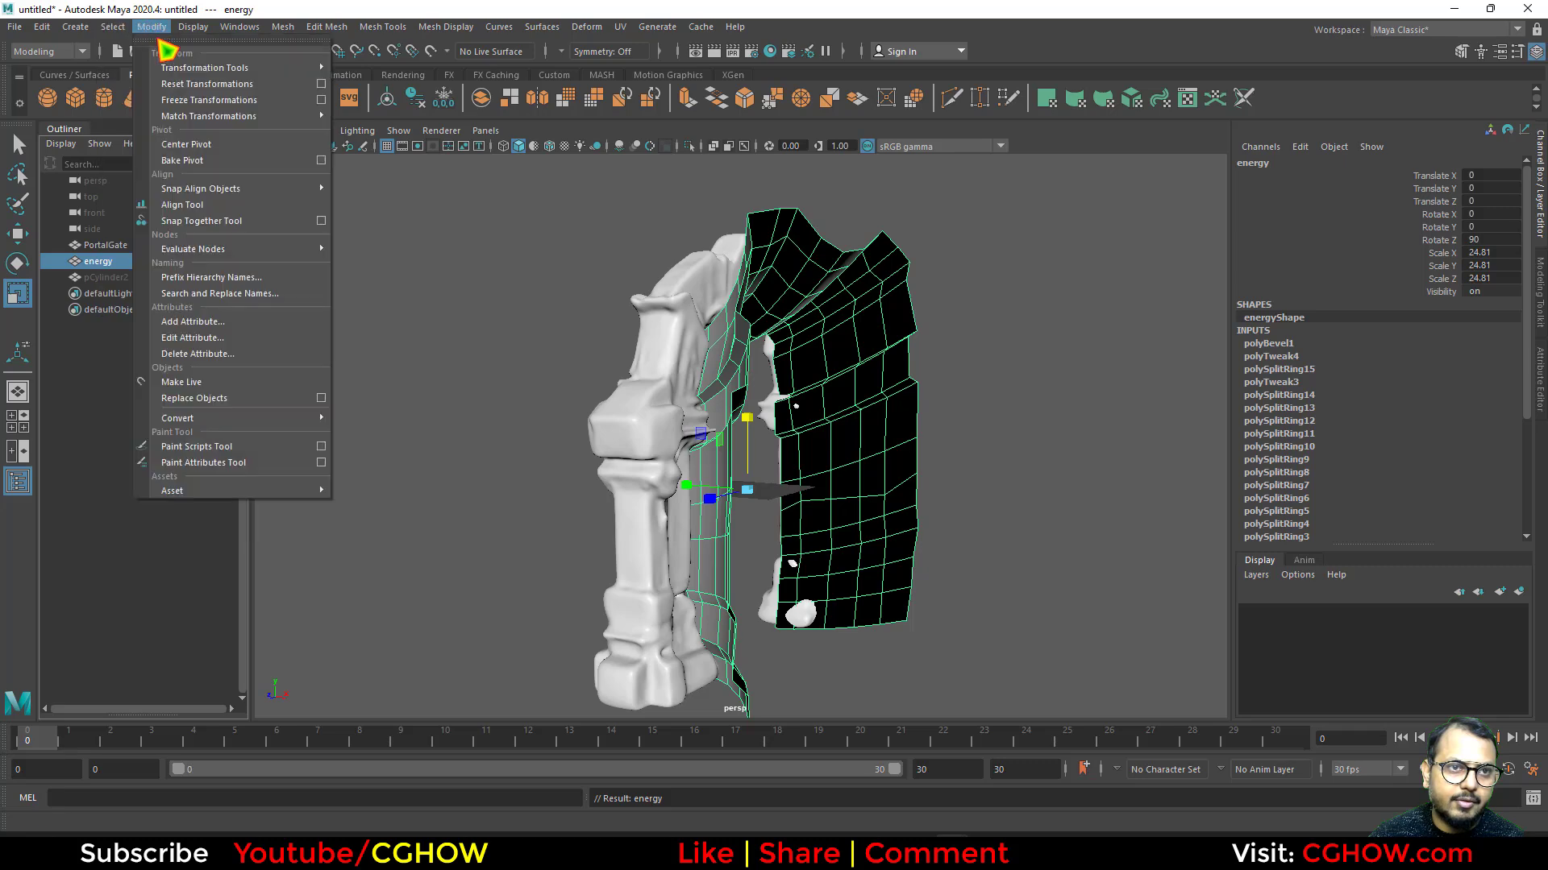
click(208, 100)
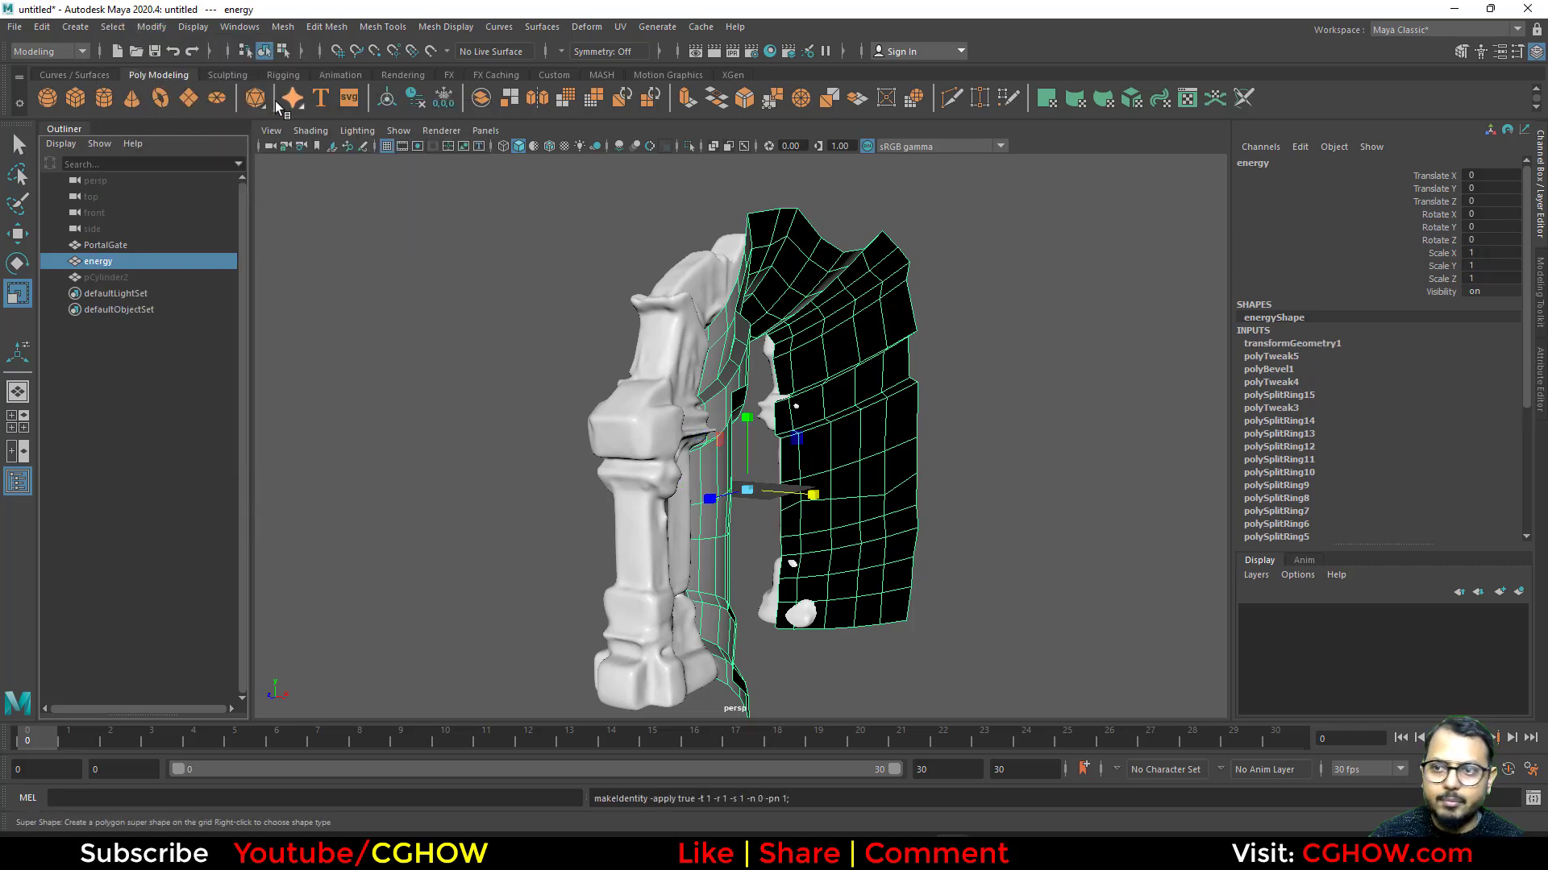
click(15, 27)
mouse_move(42, 26)
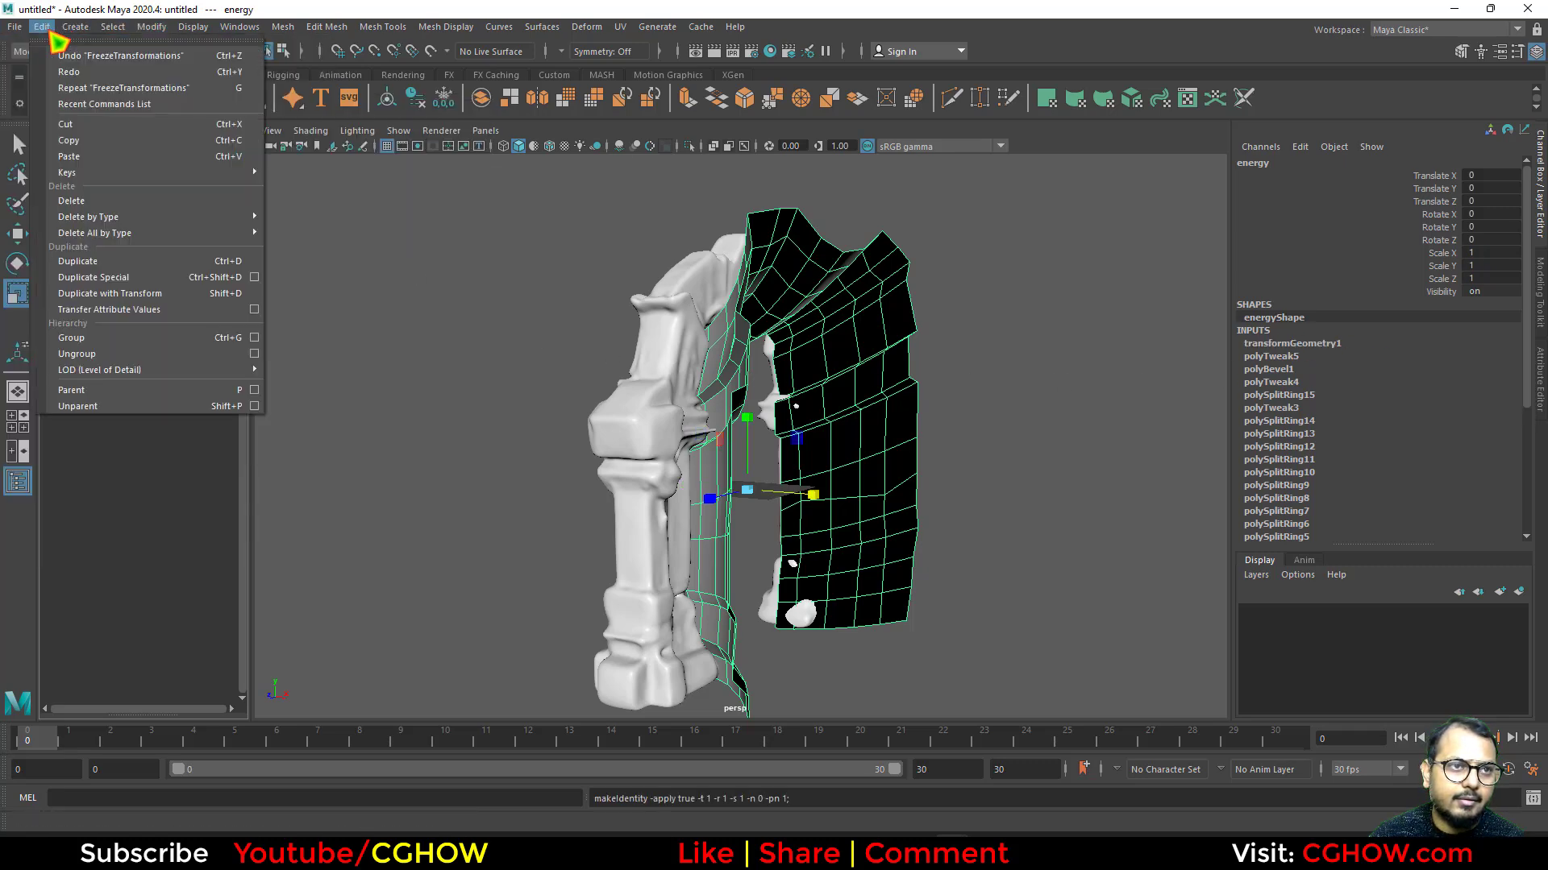
mouse_move(250, 179)
mouse_move(250, 233)
click(311, 242)
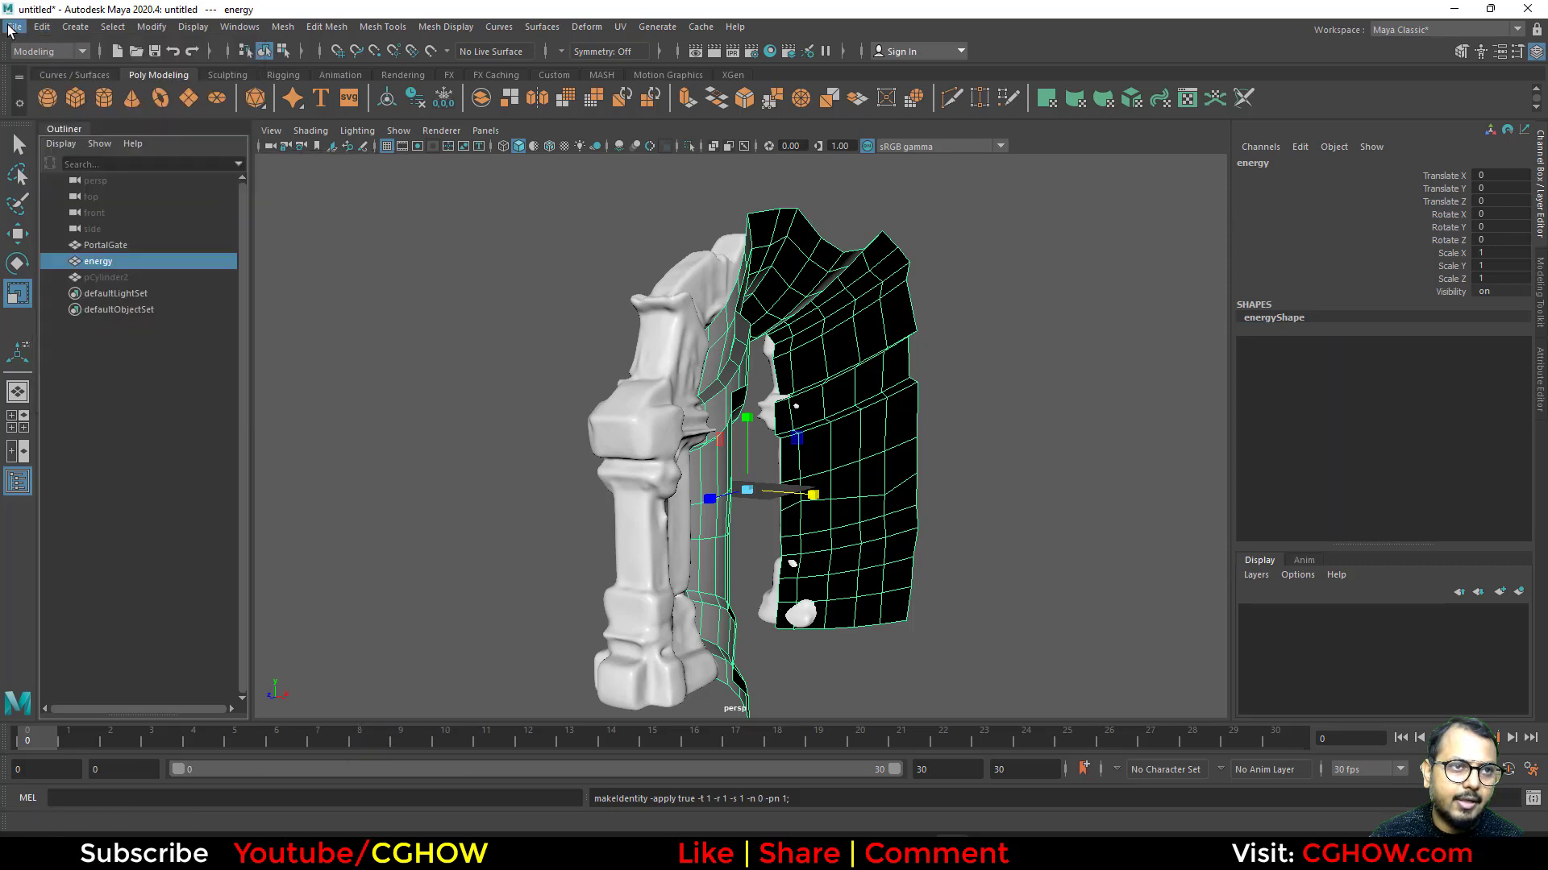
Open the UV Editor for the energy mesh and frame its whole UV shell.
click(15, 27)
click(1183, 106)
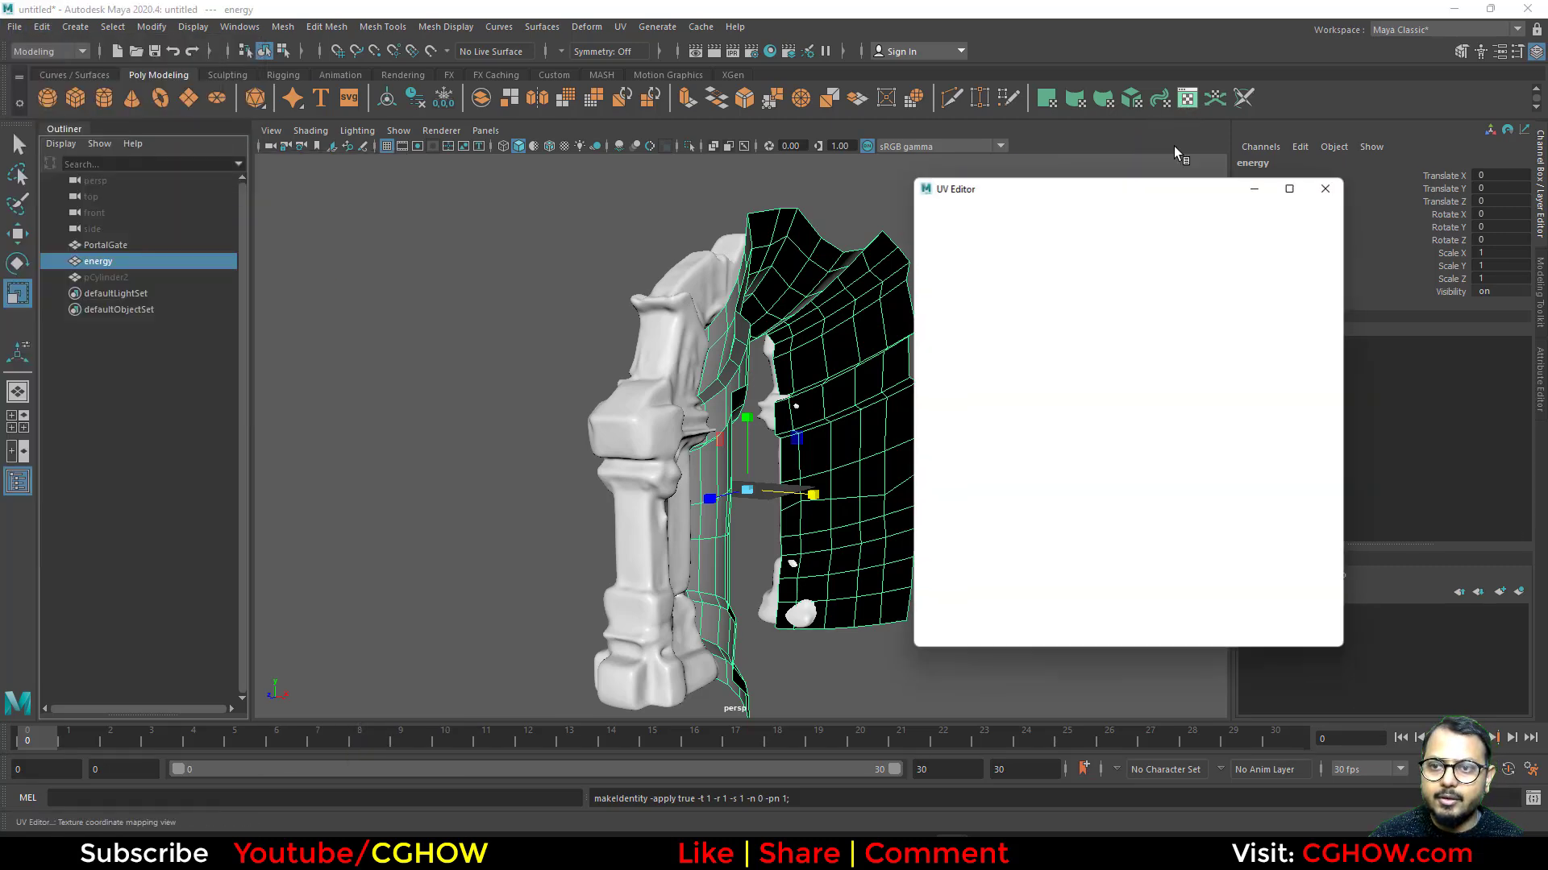
alt+middle_drag(705, 443, 562, 417)
scroll(1200, 466, up, 4)
scroll(1197, 486, down, 1)
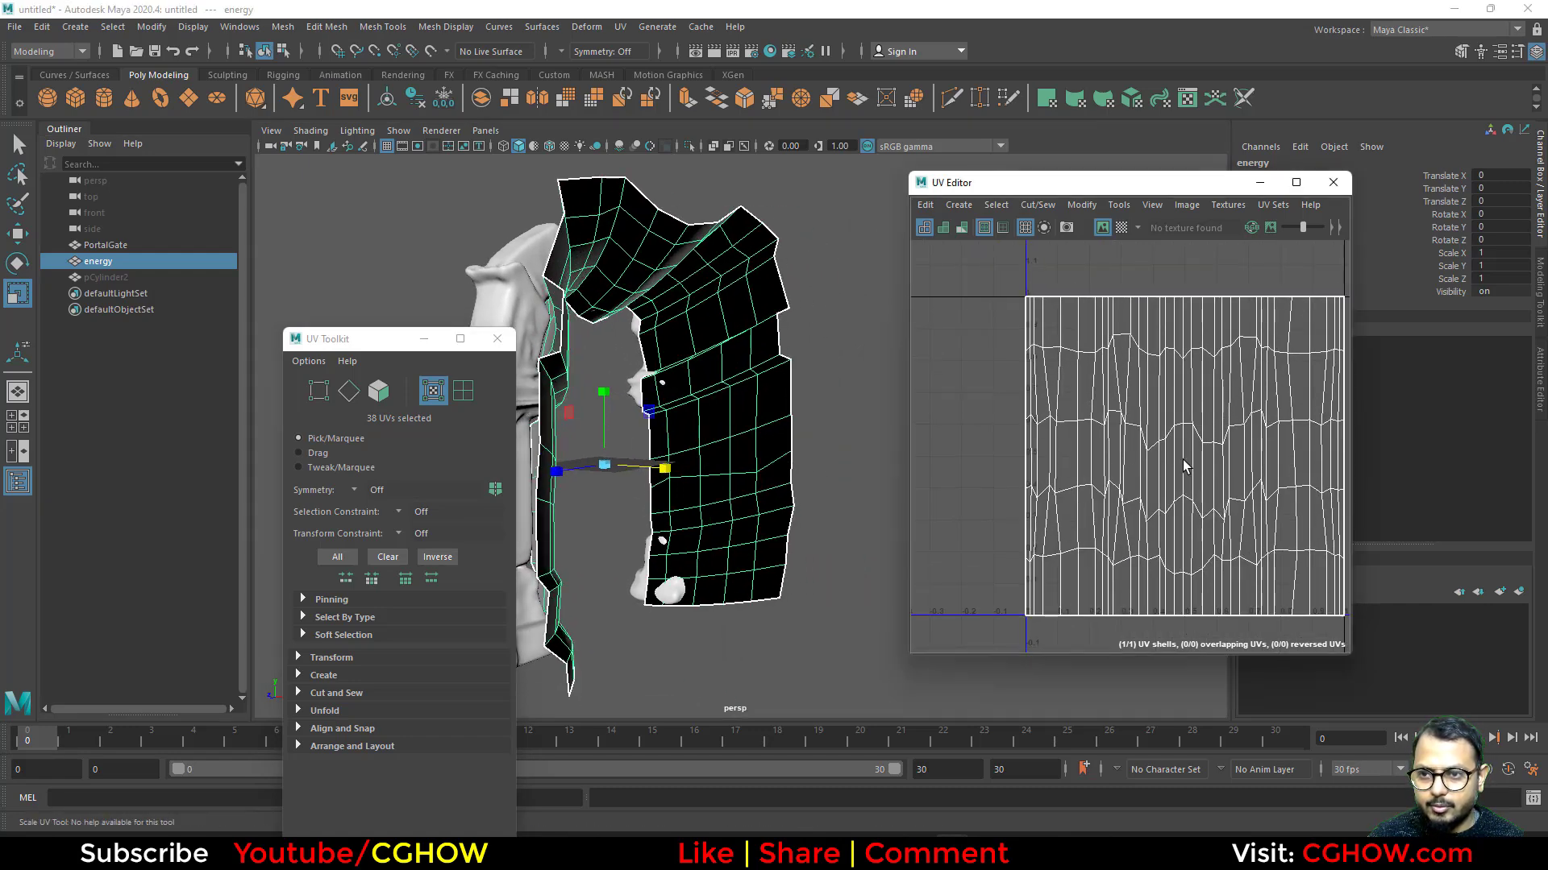
alt+middle_drag(1185, 462, 1102, 471)
Straighten the four interior horizontal edge loops of the UV shell by flattening each one along V.
right_drag(1107, 353, 1112, 311)
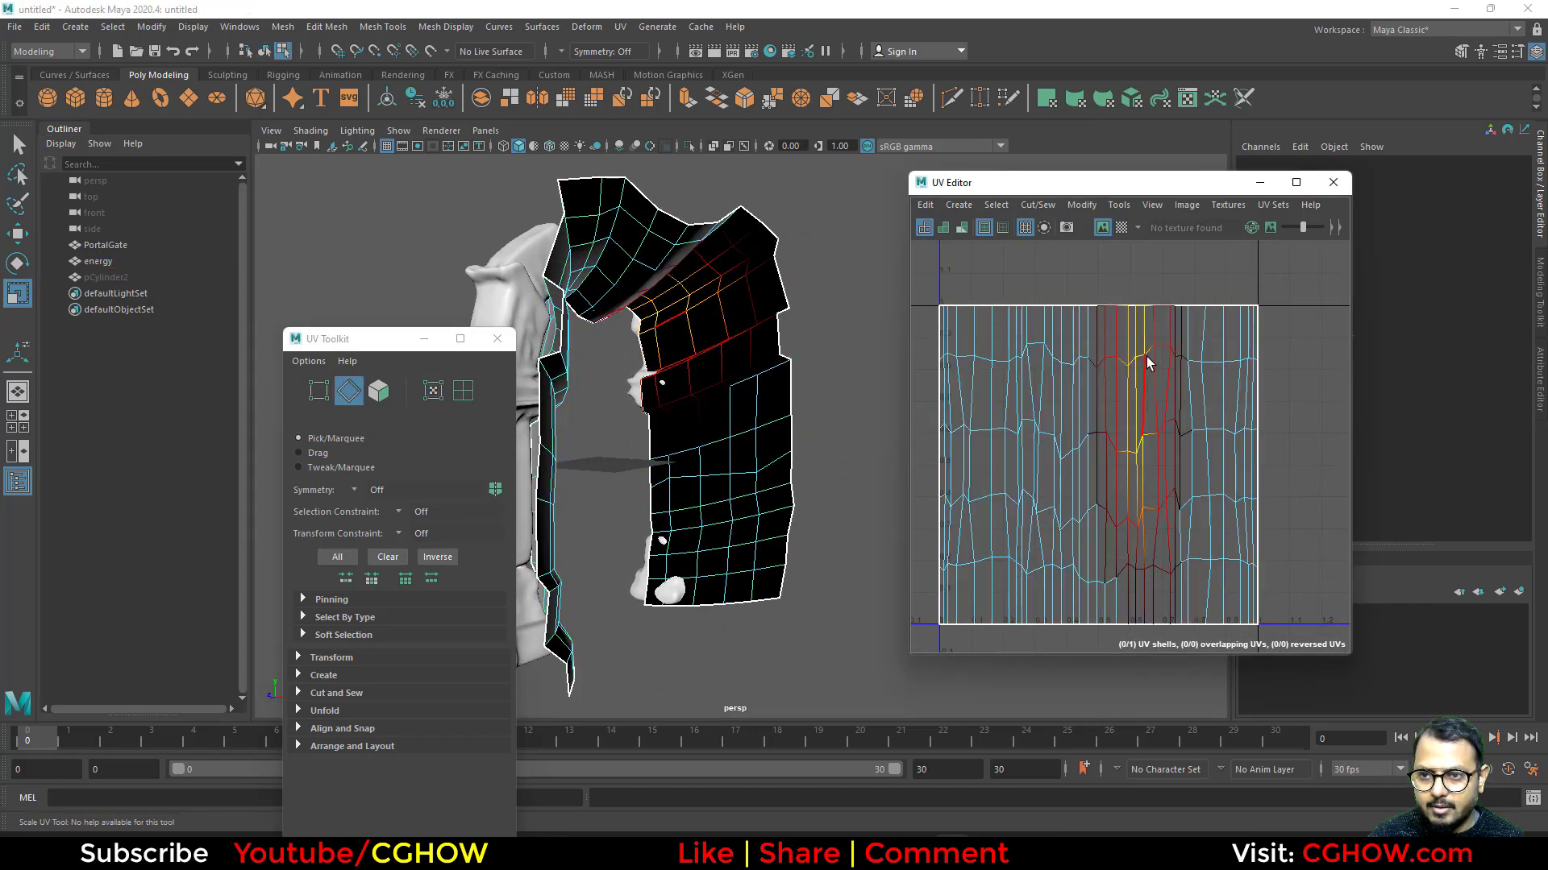
double_click(1165, 353)
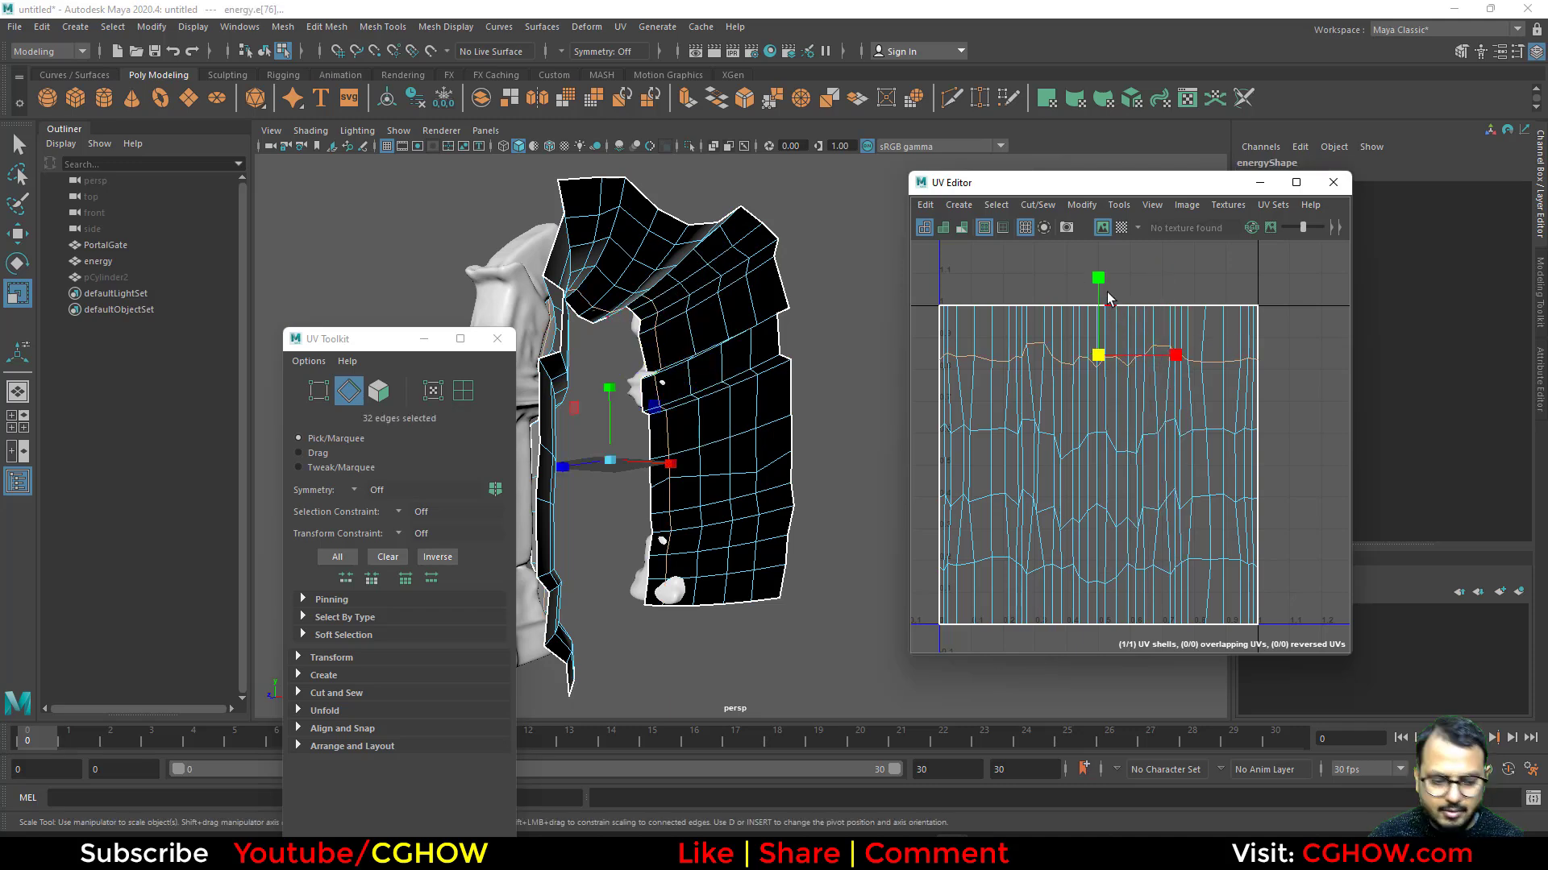
drag(1097, 277, 1116, 476)
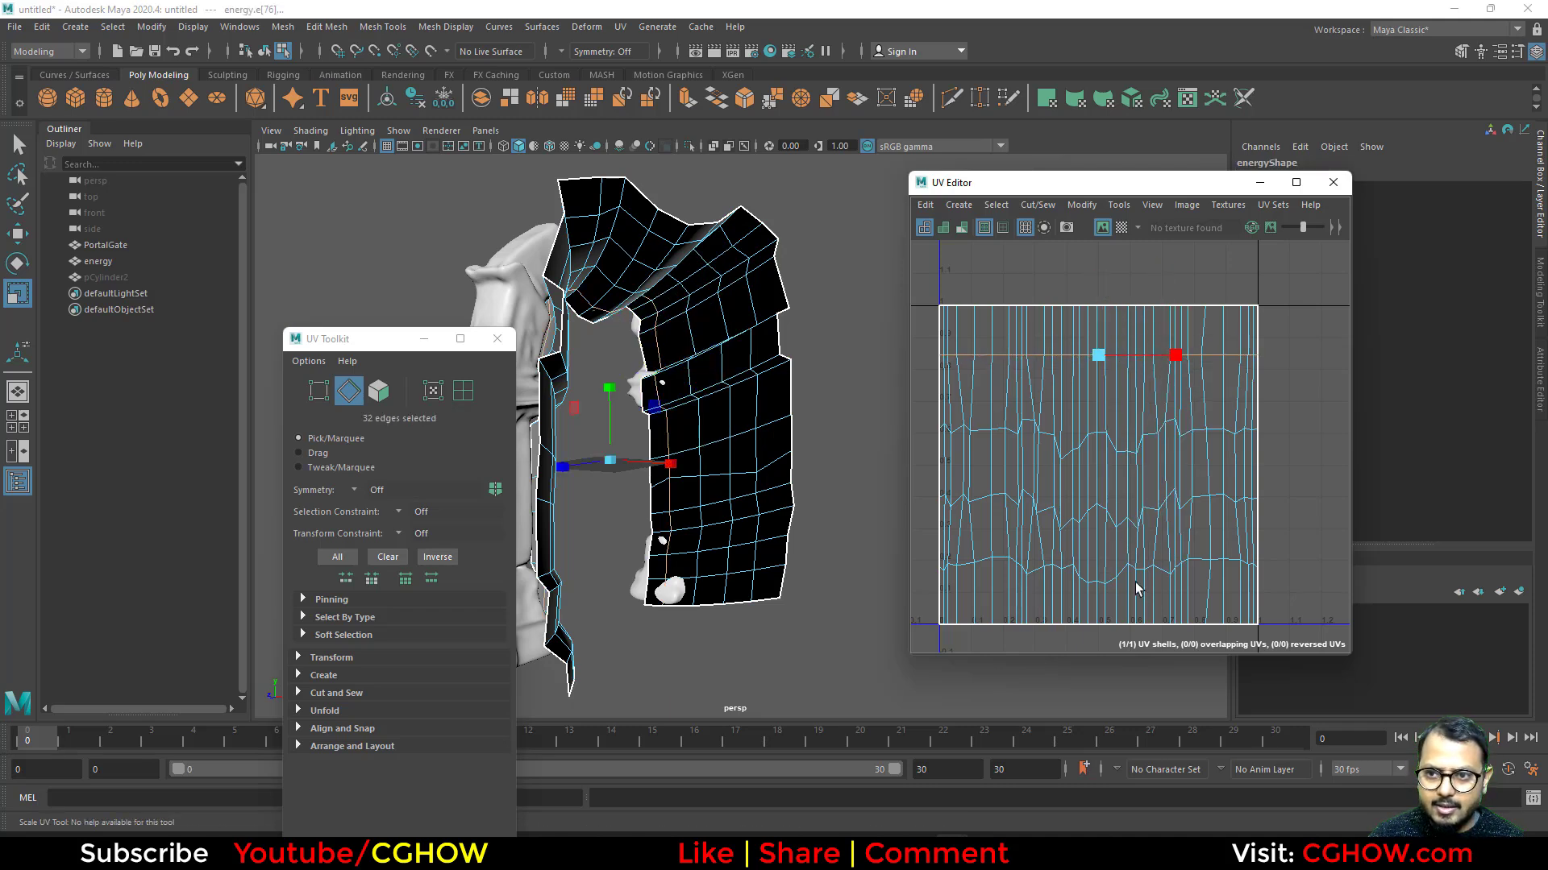
double_click(1197, 432)
drag(1103, 368, 1119, 635)
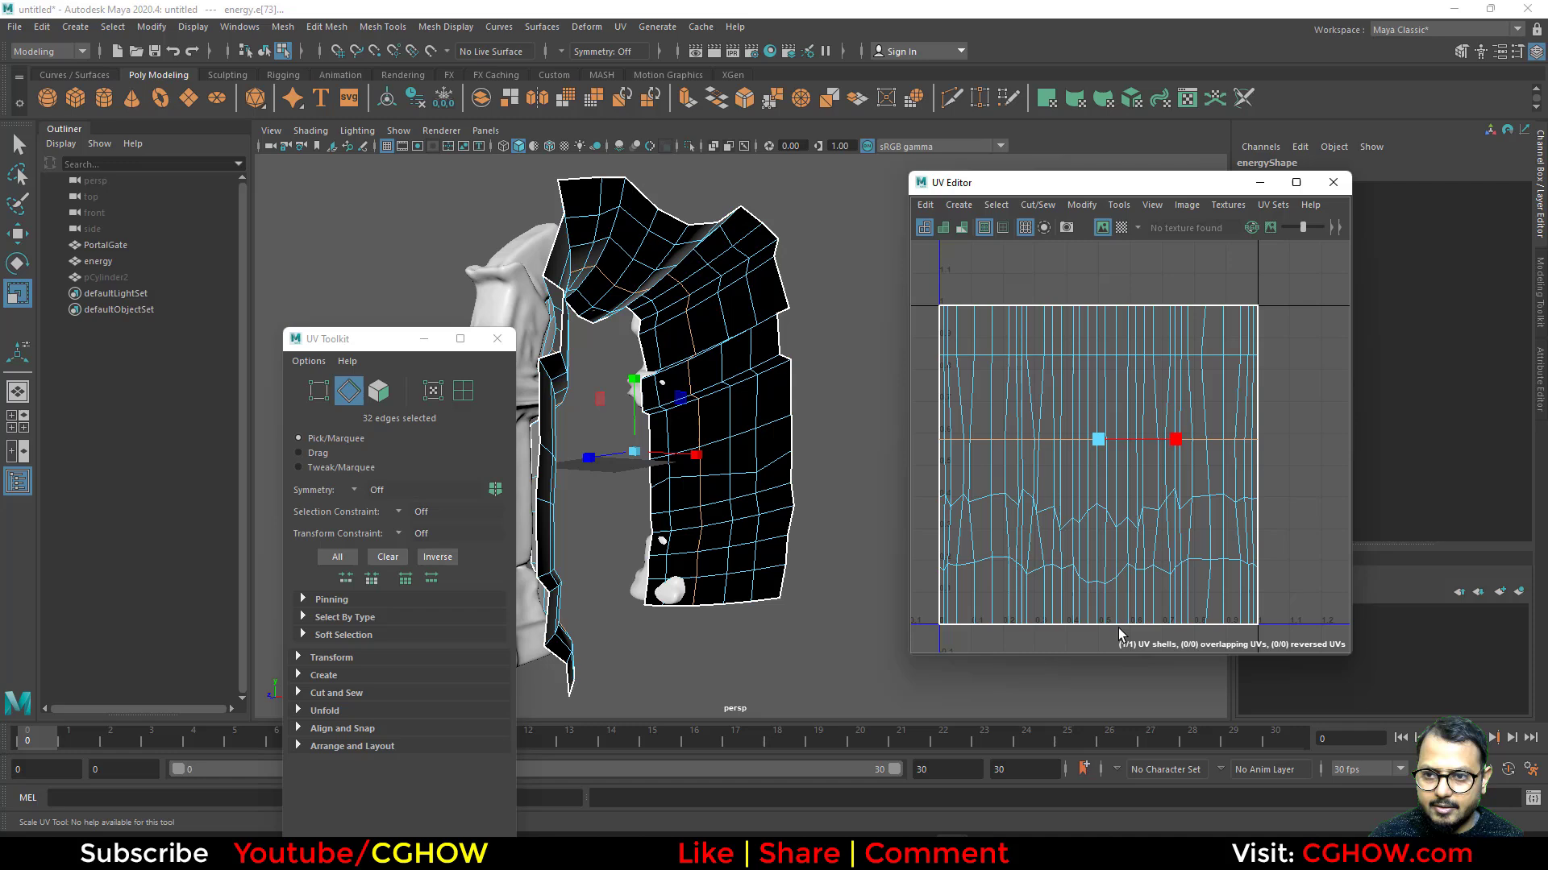
double_click(1195, 508)
drag(1093, 444, 1200, 610)
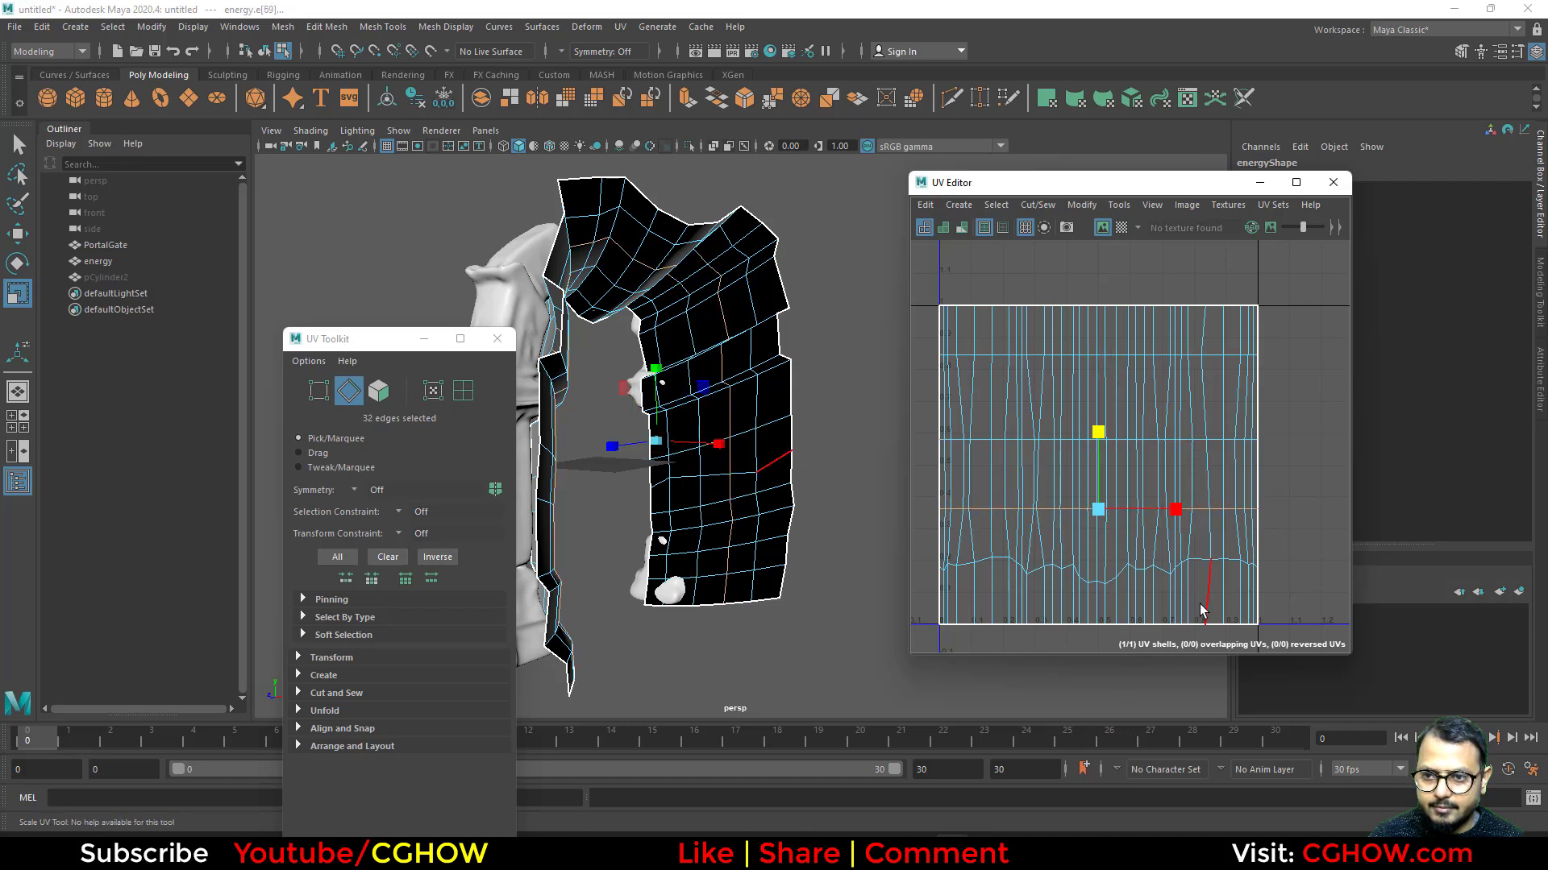
double_click(1197, 564)
drag(1098, 495, 1096, 688)
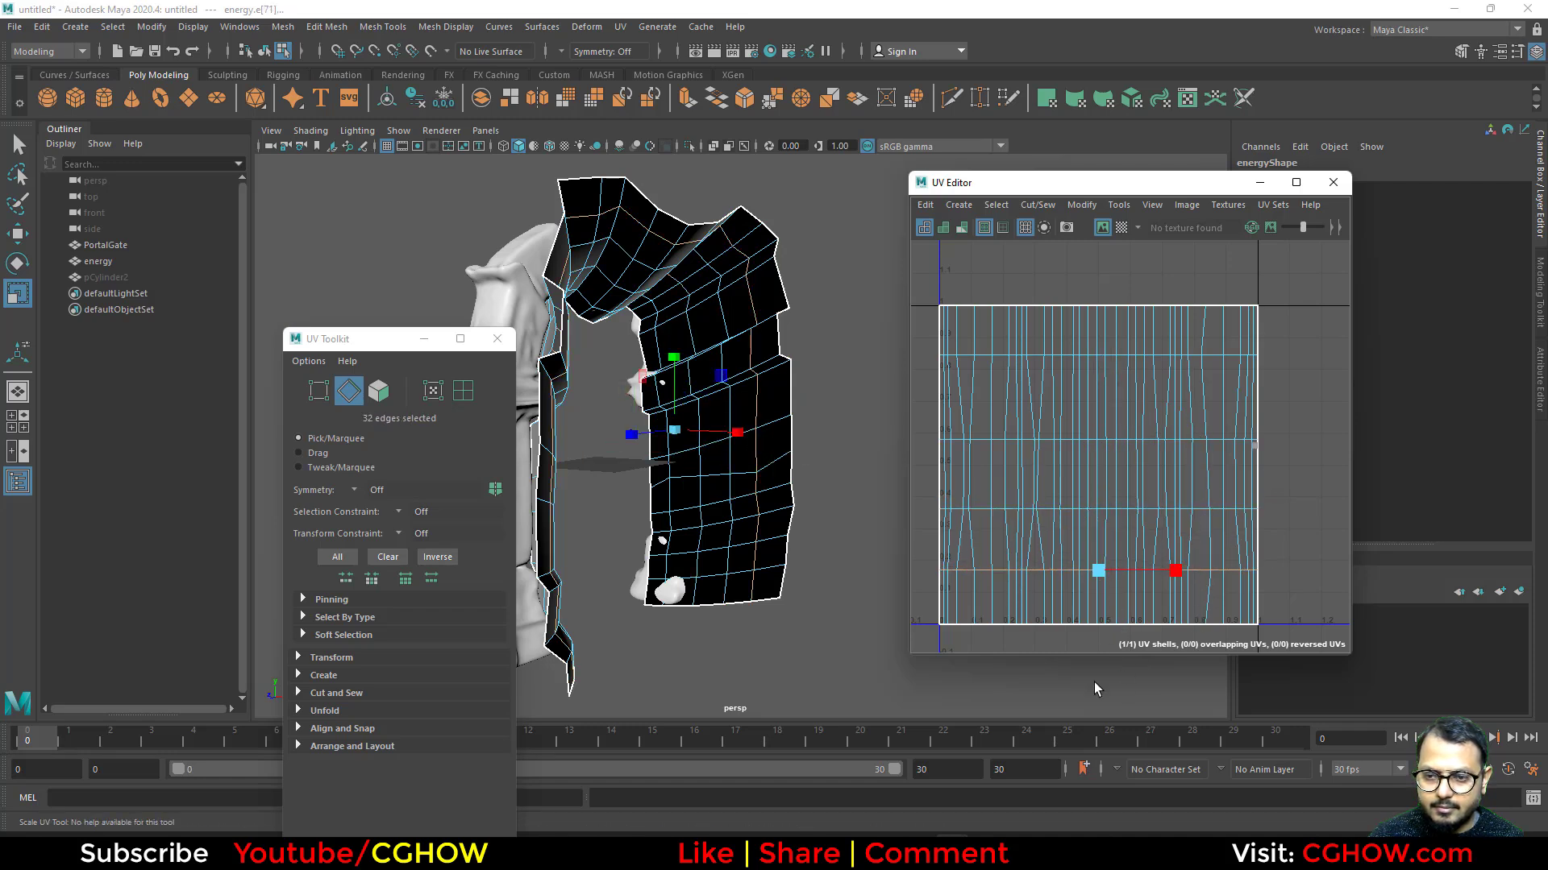
Straighten the first three interior vertical UV edge loops beside the shell's left border by flattening each along U.
scroll(950, 448, up, 3)
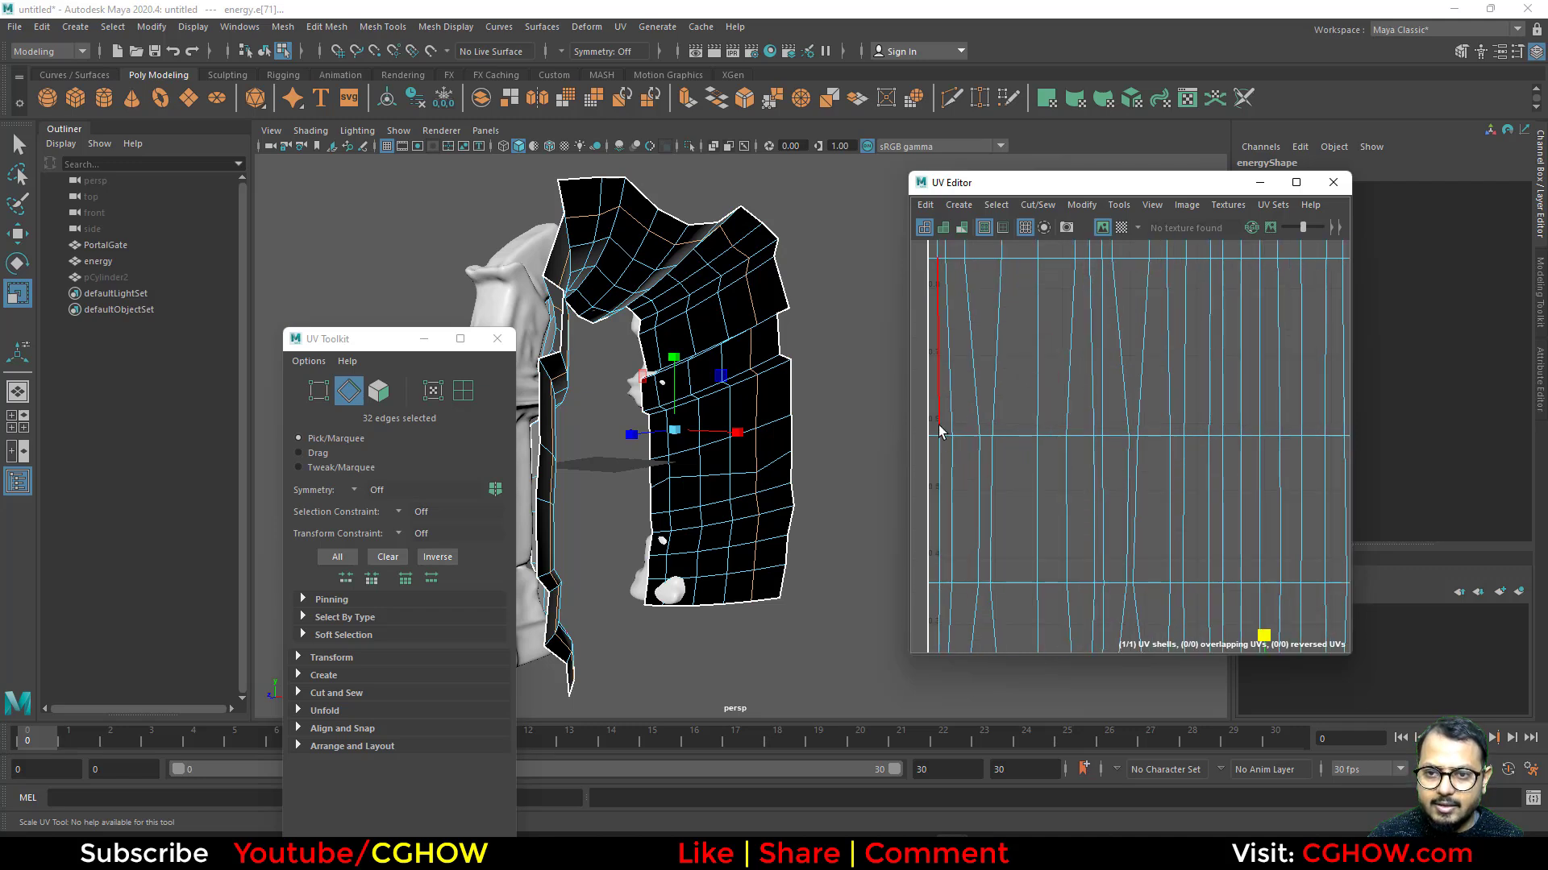
double_click(939, 431)
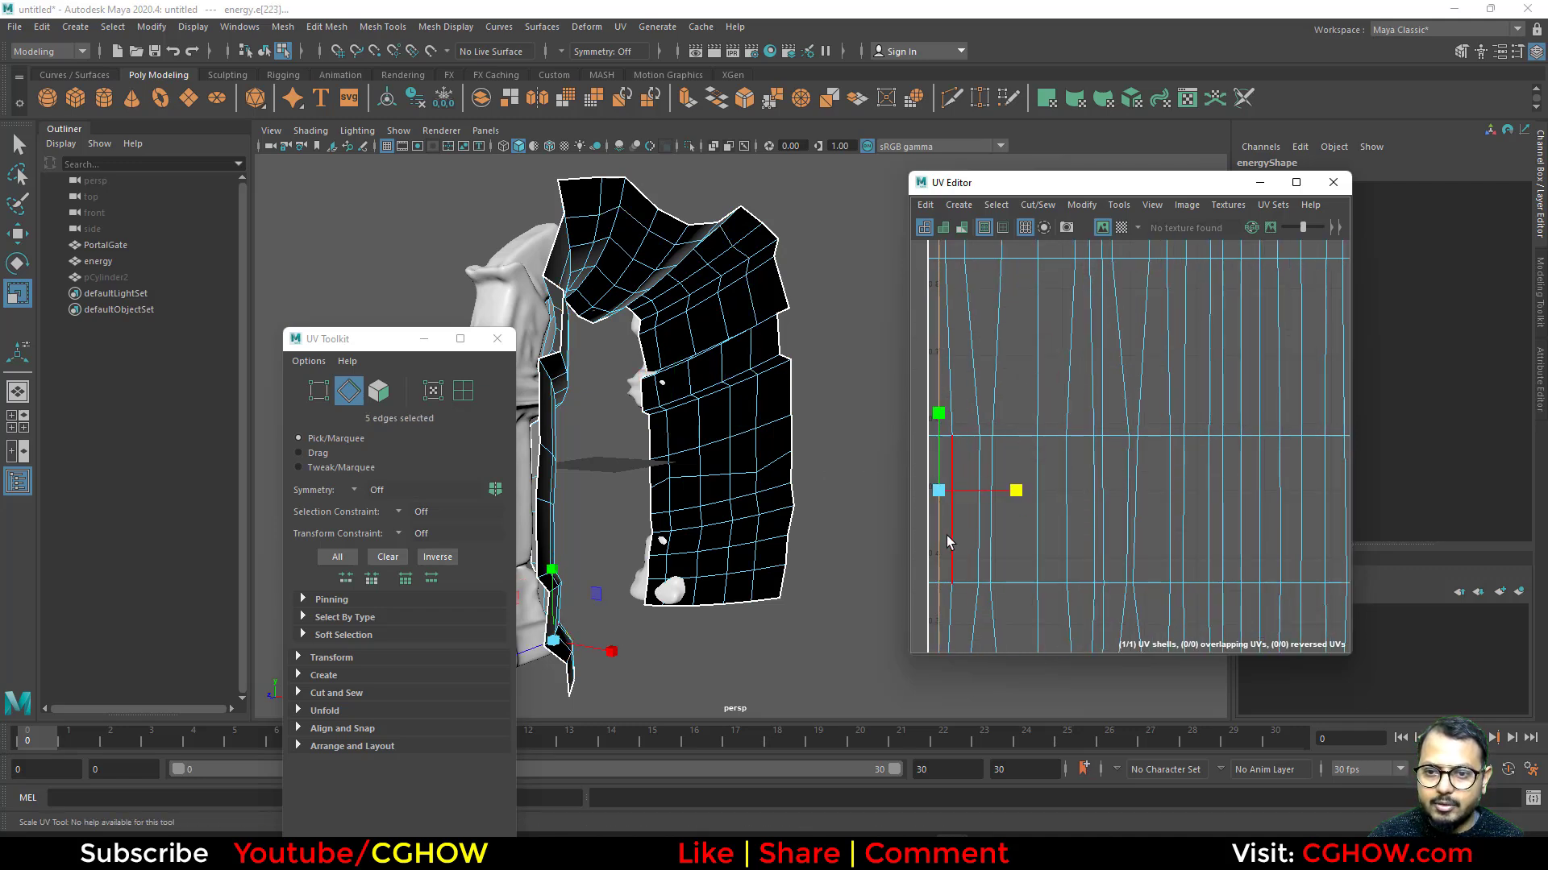
double_click(951, 542)
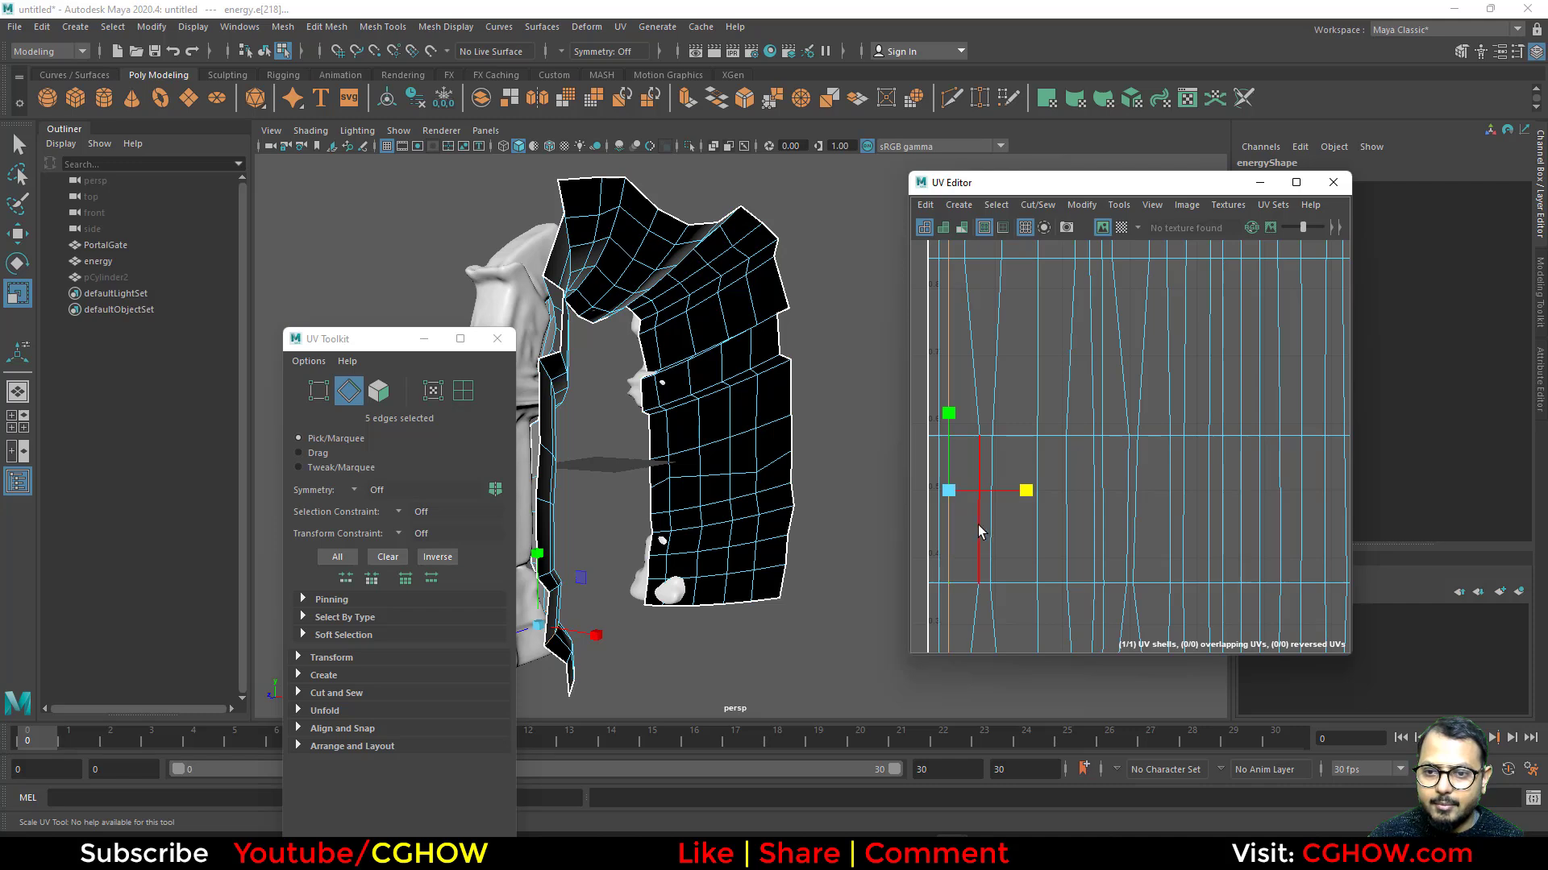
double_click(979, 530)
scroll(1138, 431, down, 5)
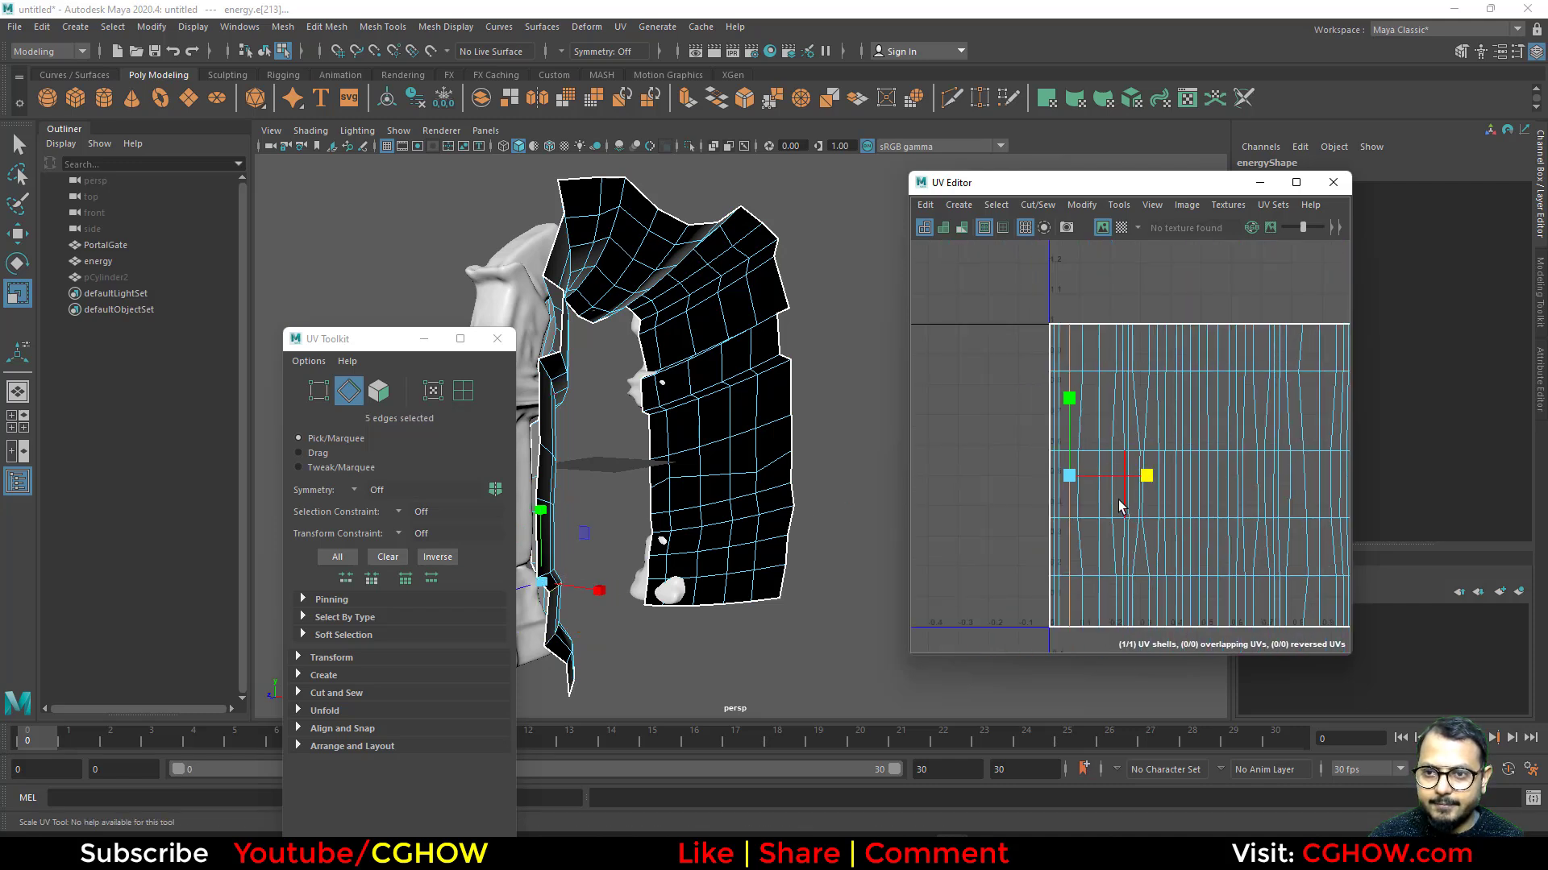
Expand the UV Toolkit's transform options and switch the zero-factor scale direction from V to U.
click(1122, 205)
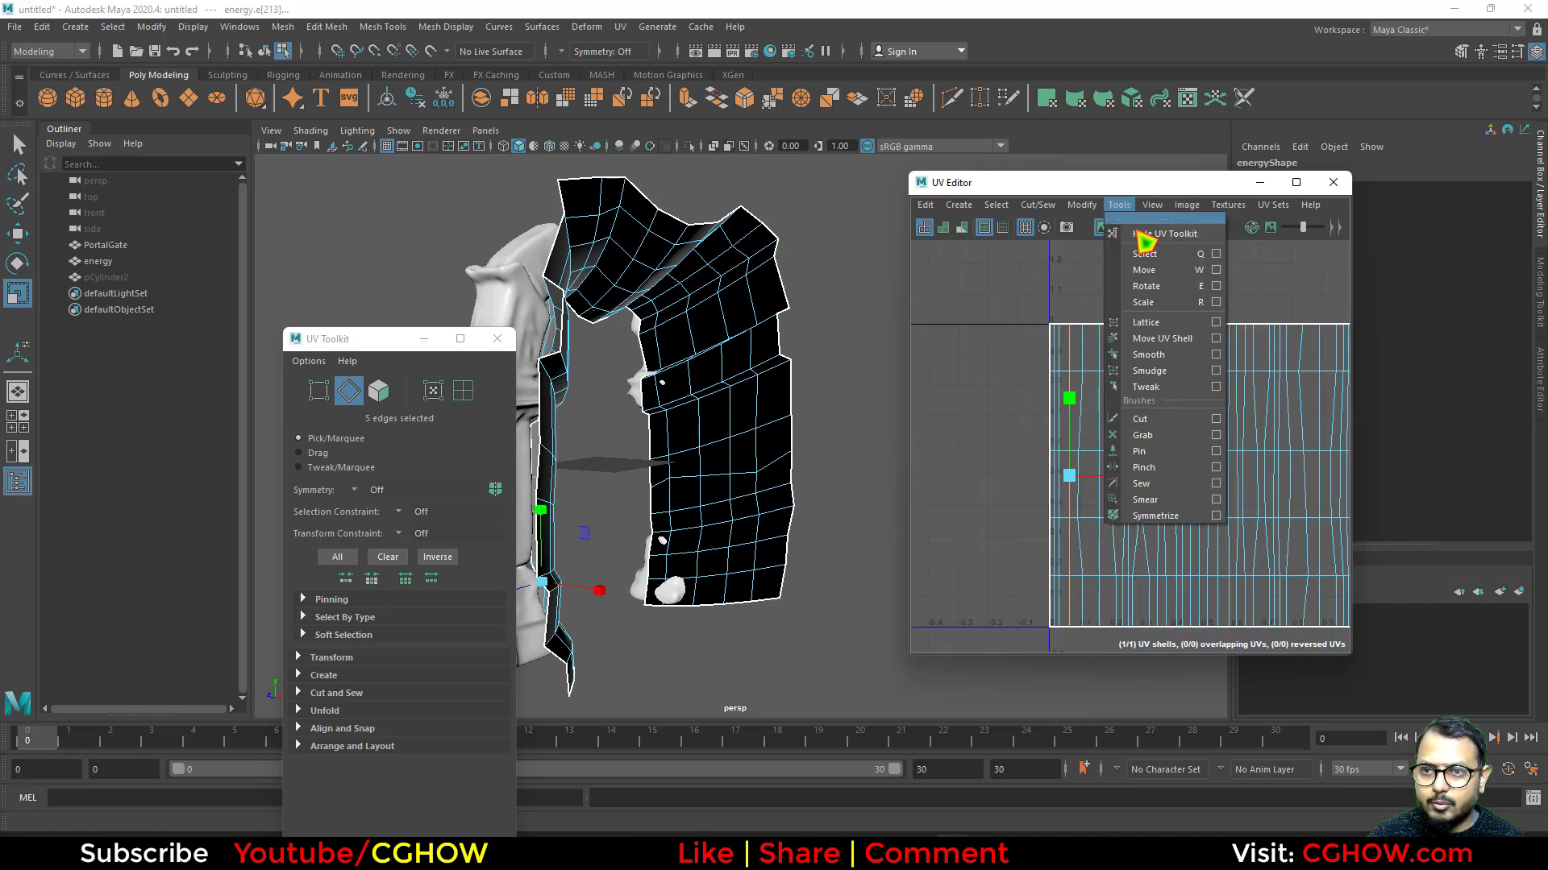
click(413, 357)
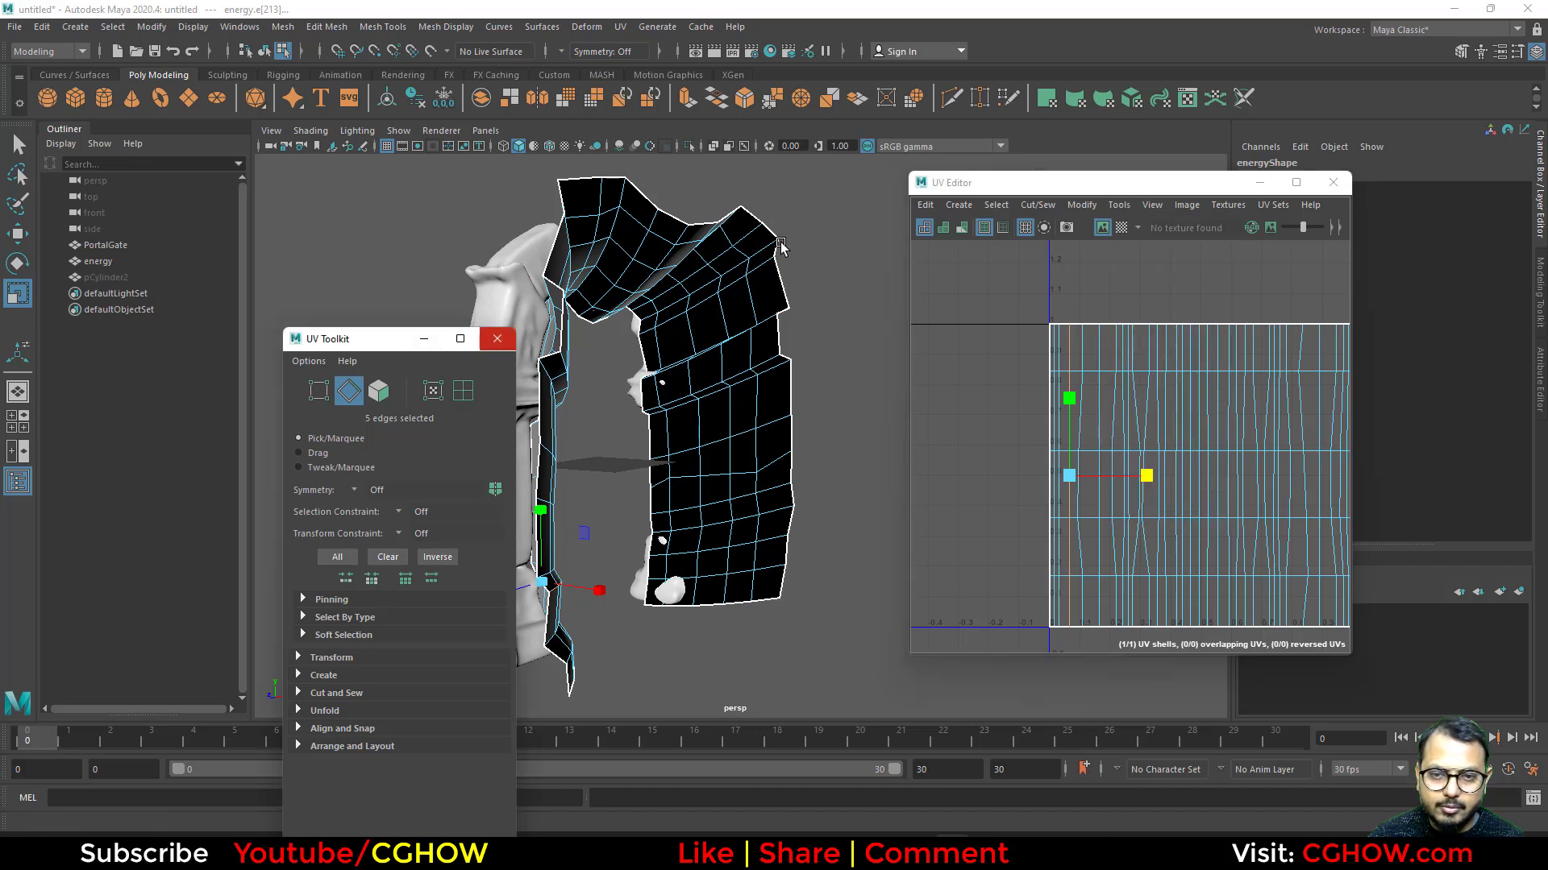
drag(348, 345, 630, 198)
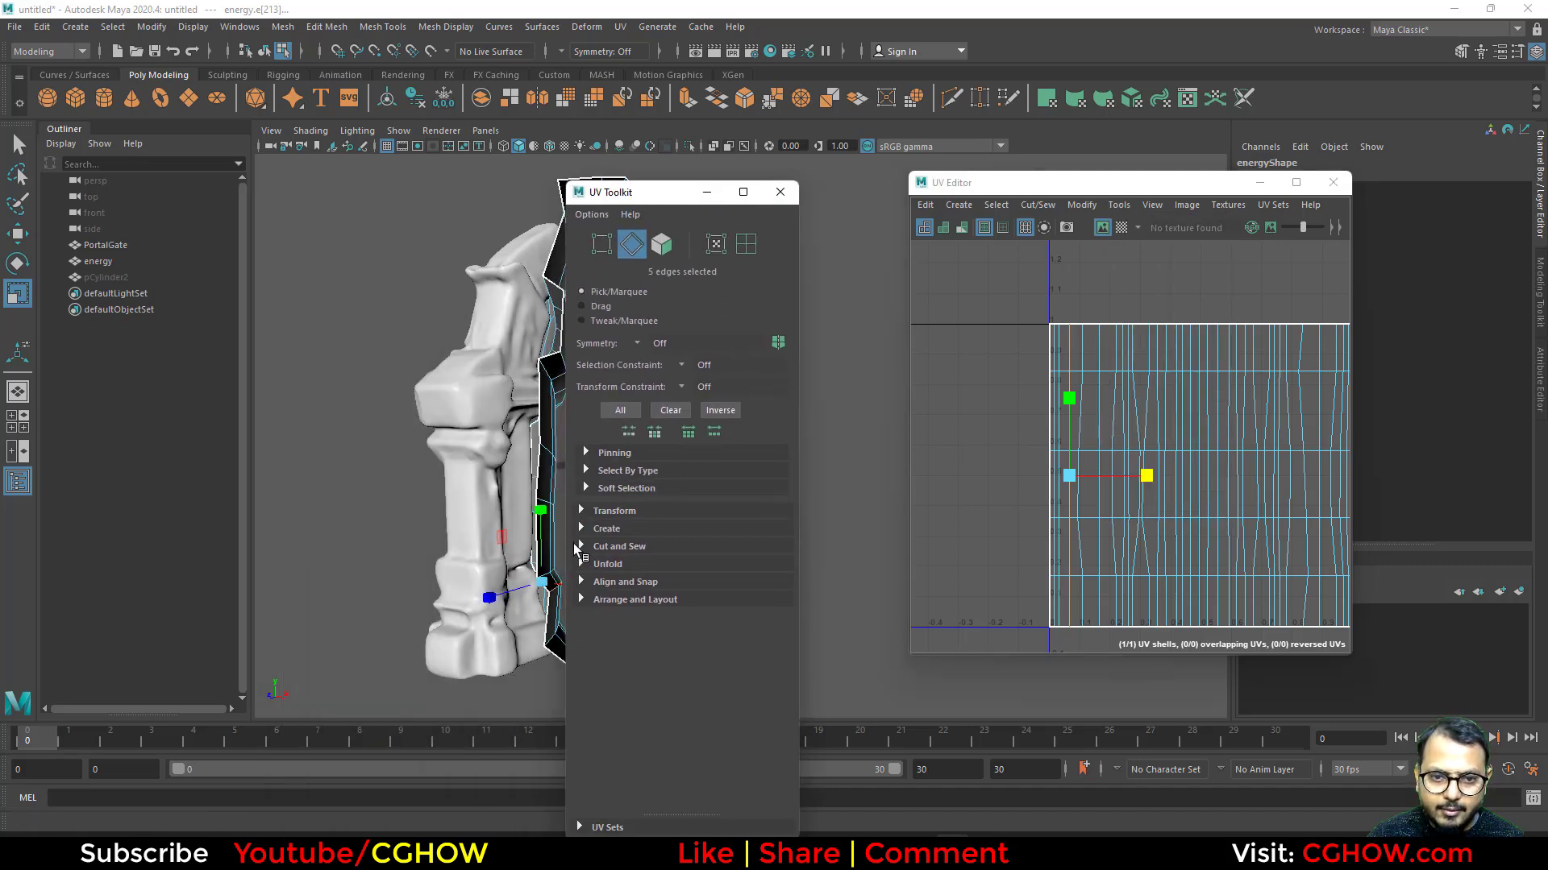
click(585, 511)
scroll(713, 701, down, 3)
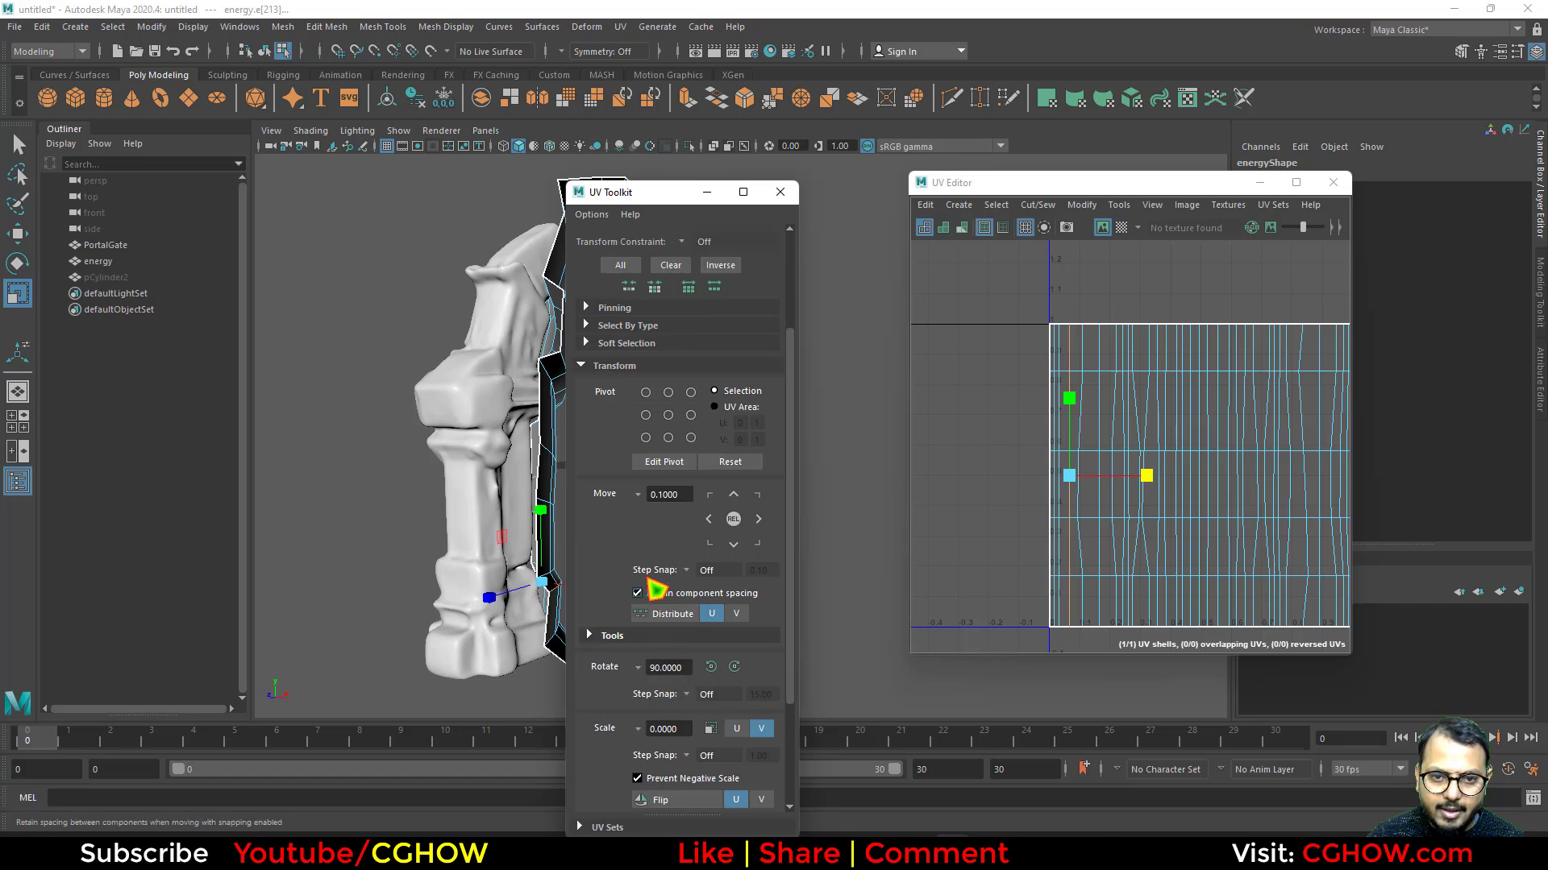
scroll(645, 681, down, 3)
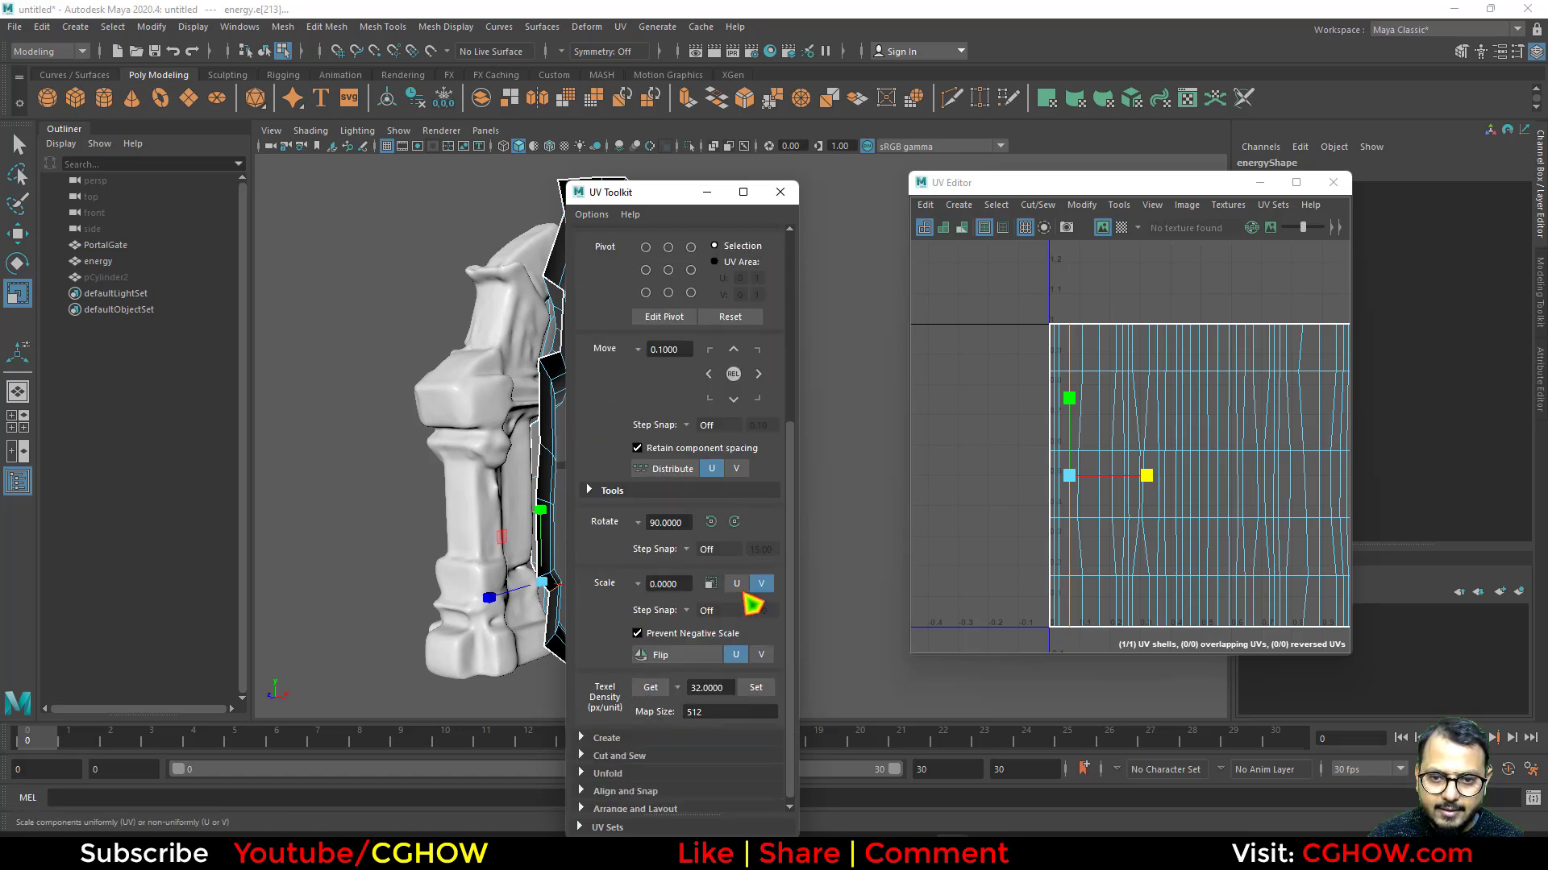
scroll(748, 598, up, 2)
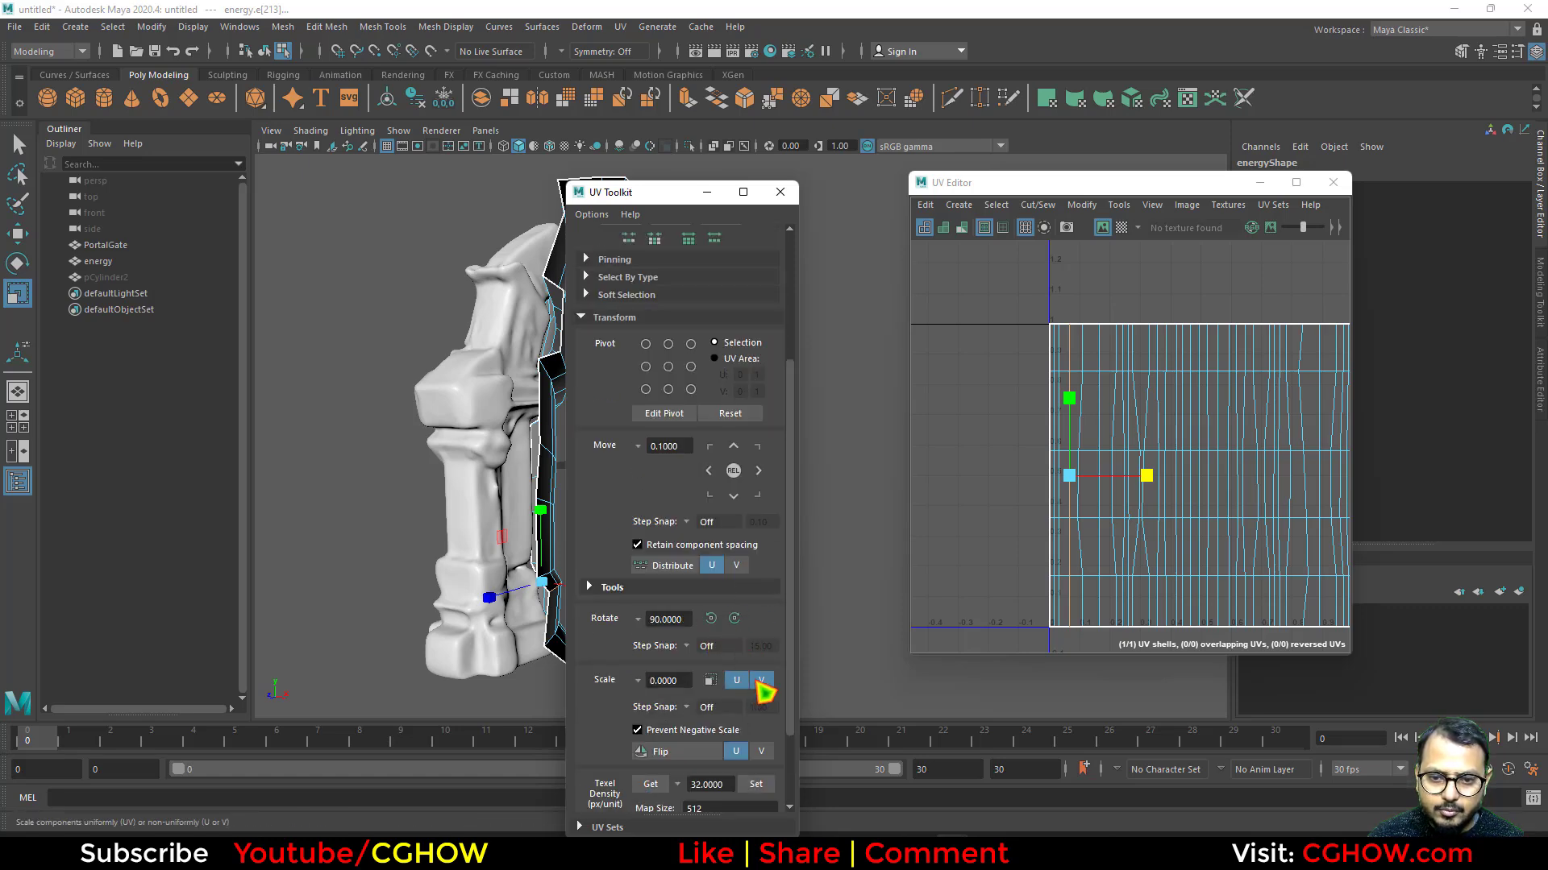
Flatten the next uneven vertical UV edge loops past the shell's left side along U, closing the UV Toolkit in between.
scroll(1064, 534, up, 3)
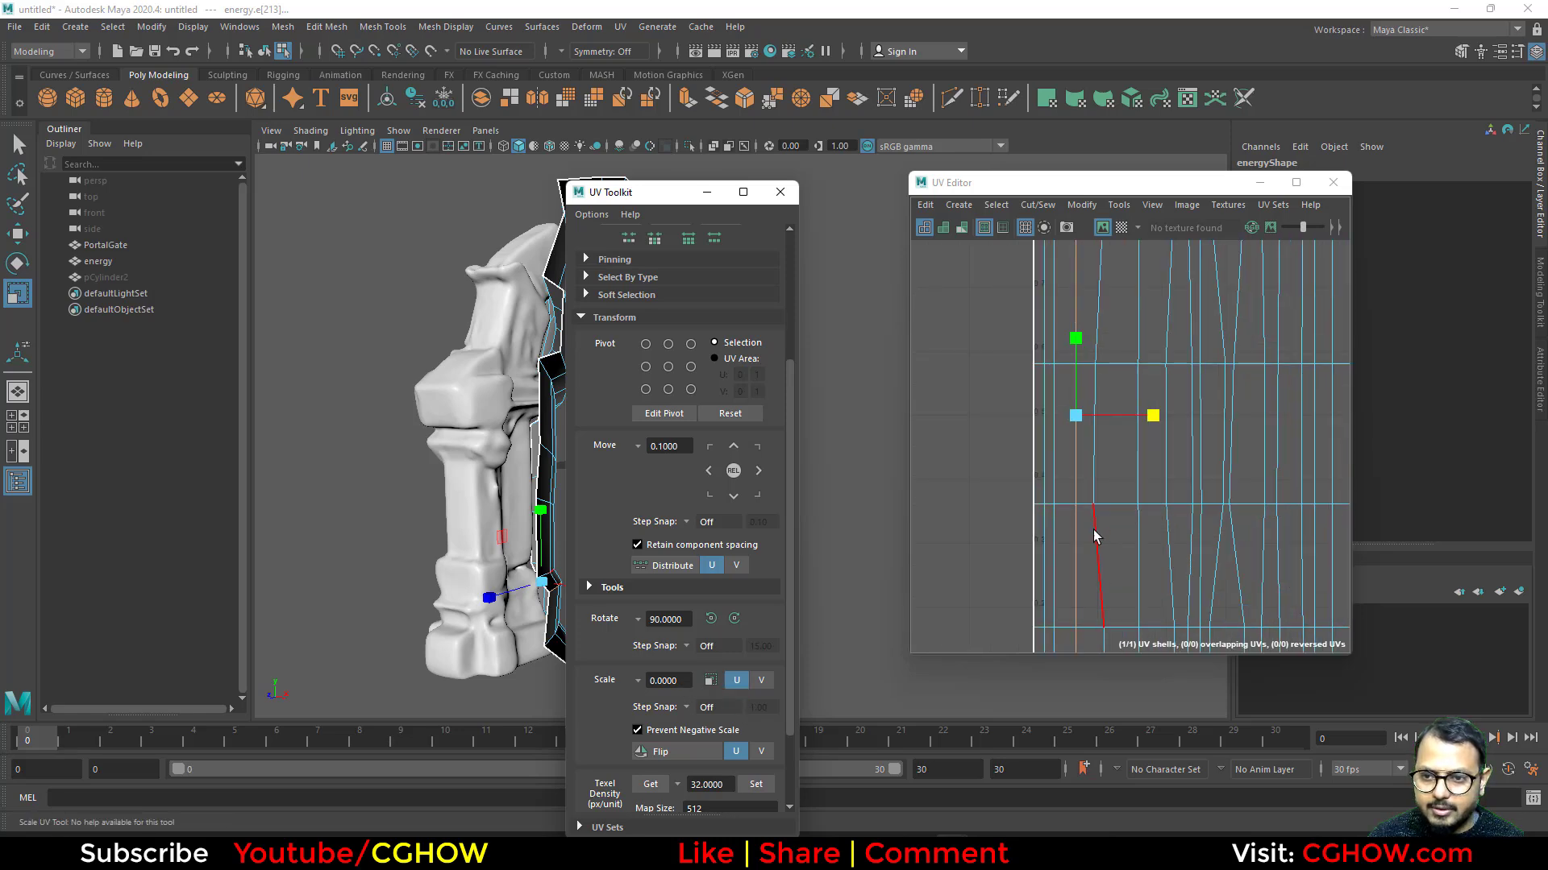
click(1094, 536)
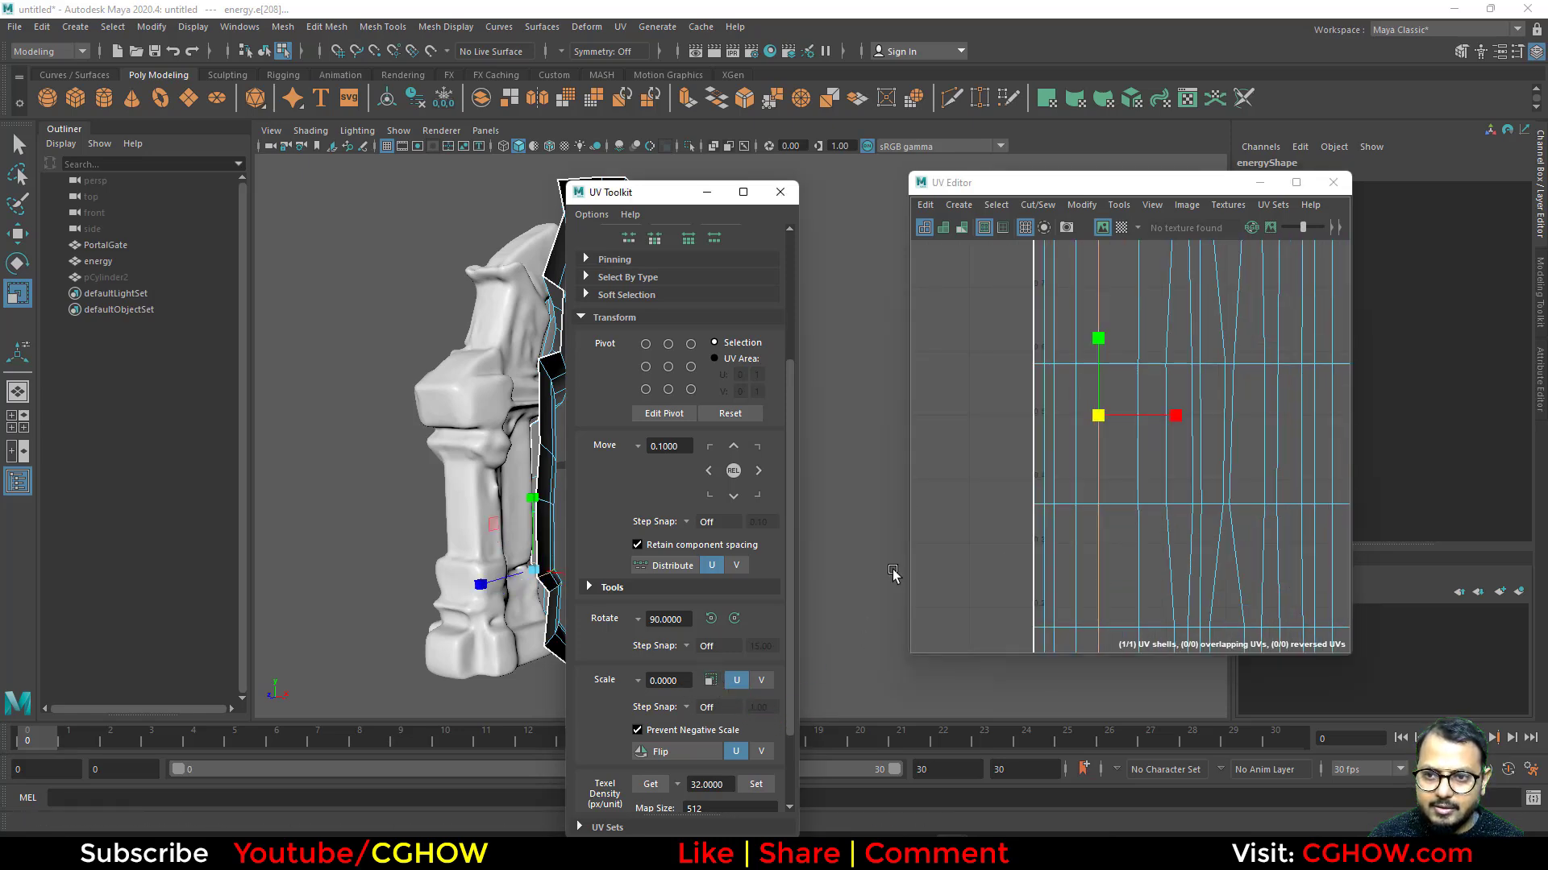
click(780, 192)
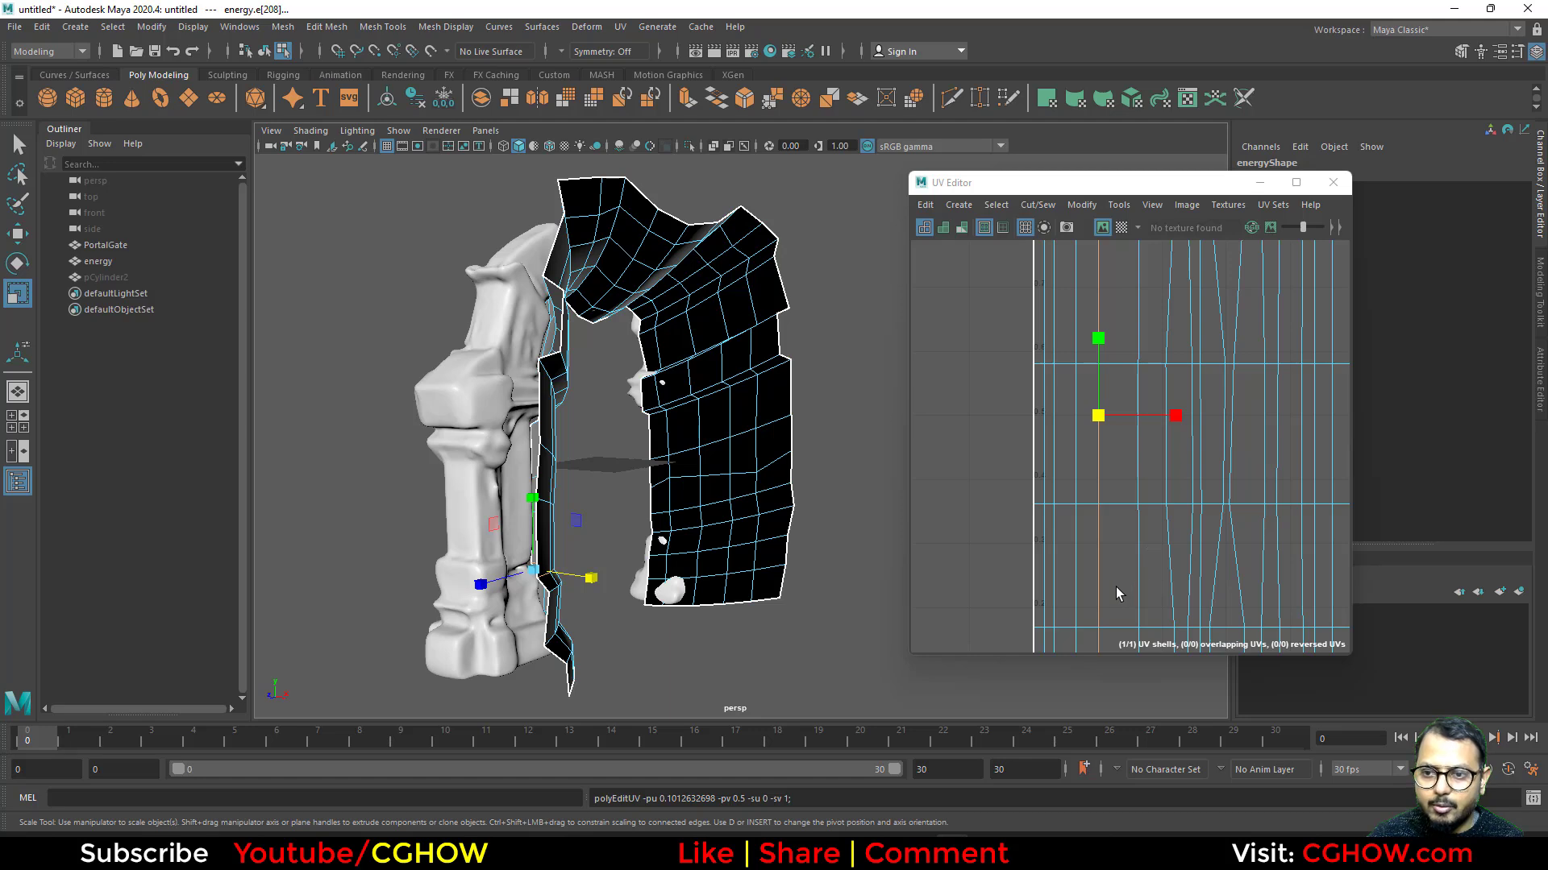
alt+middle_drag(1117, 594, 1026, 540)
click(1065, 536)
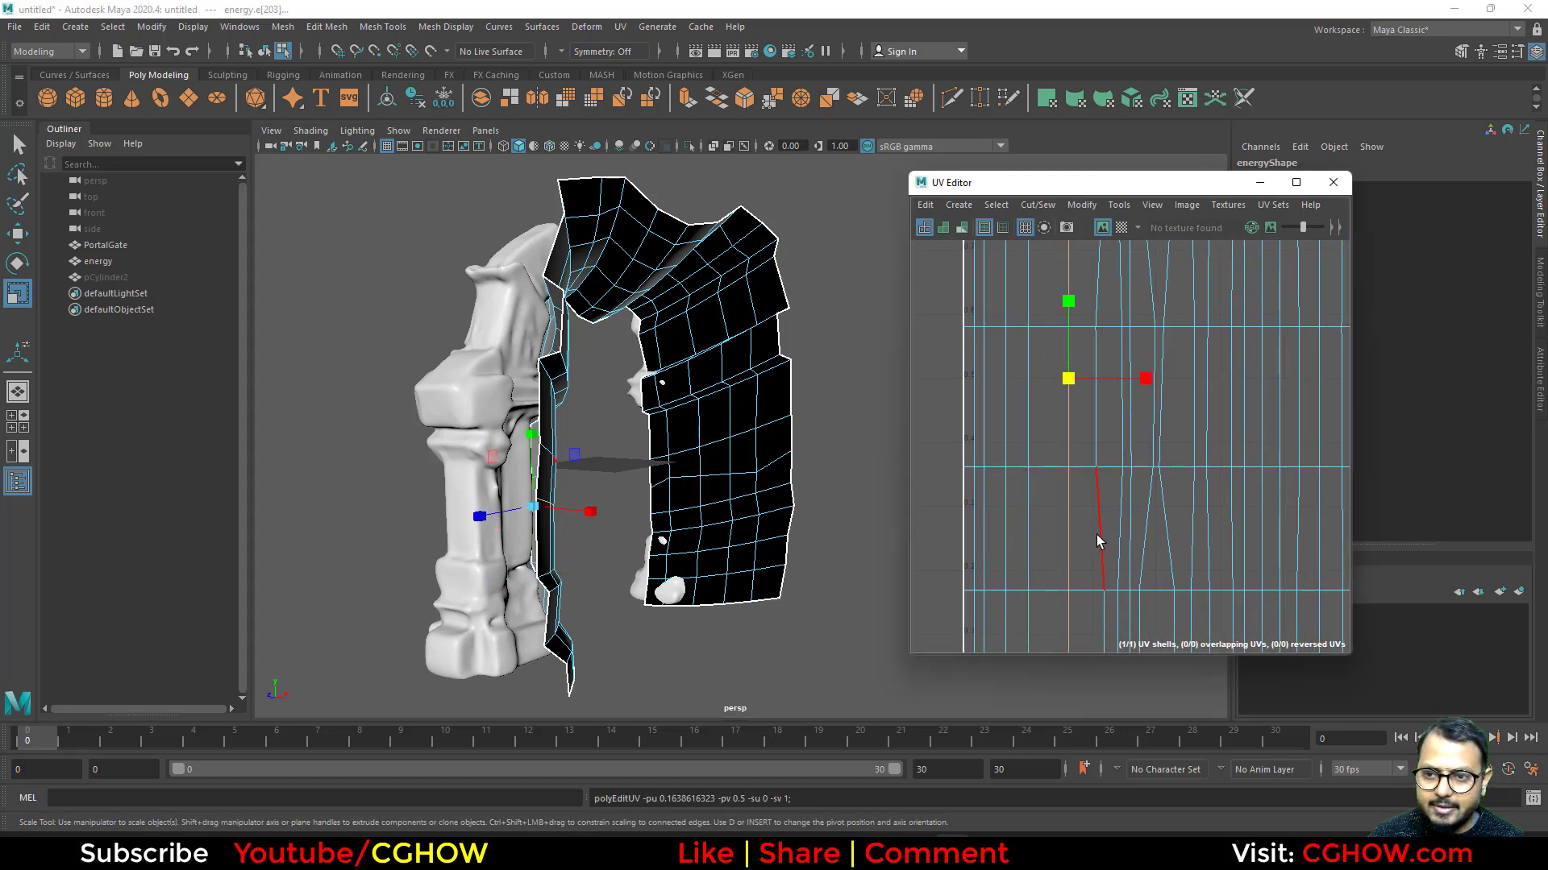
click(1130, 548)
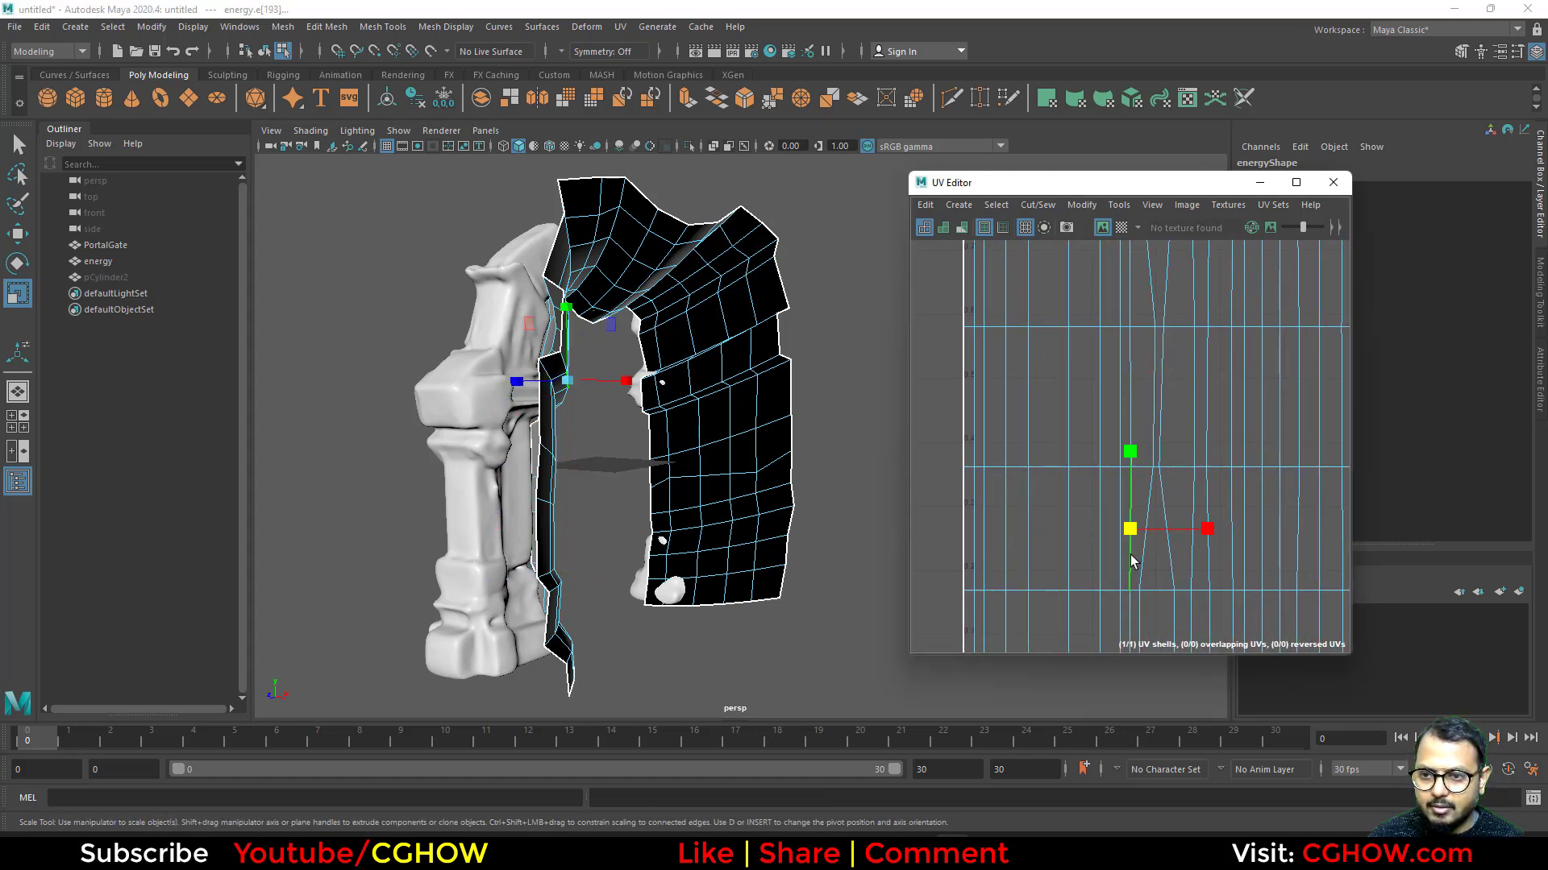
Continue toward the shell's middle, flattening each zigzag vertical UV edge loop along U.
click(1150, 557)
click(1169, 553)
click(1190, 546)
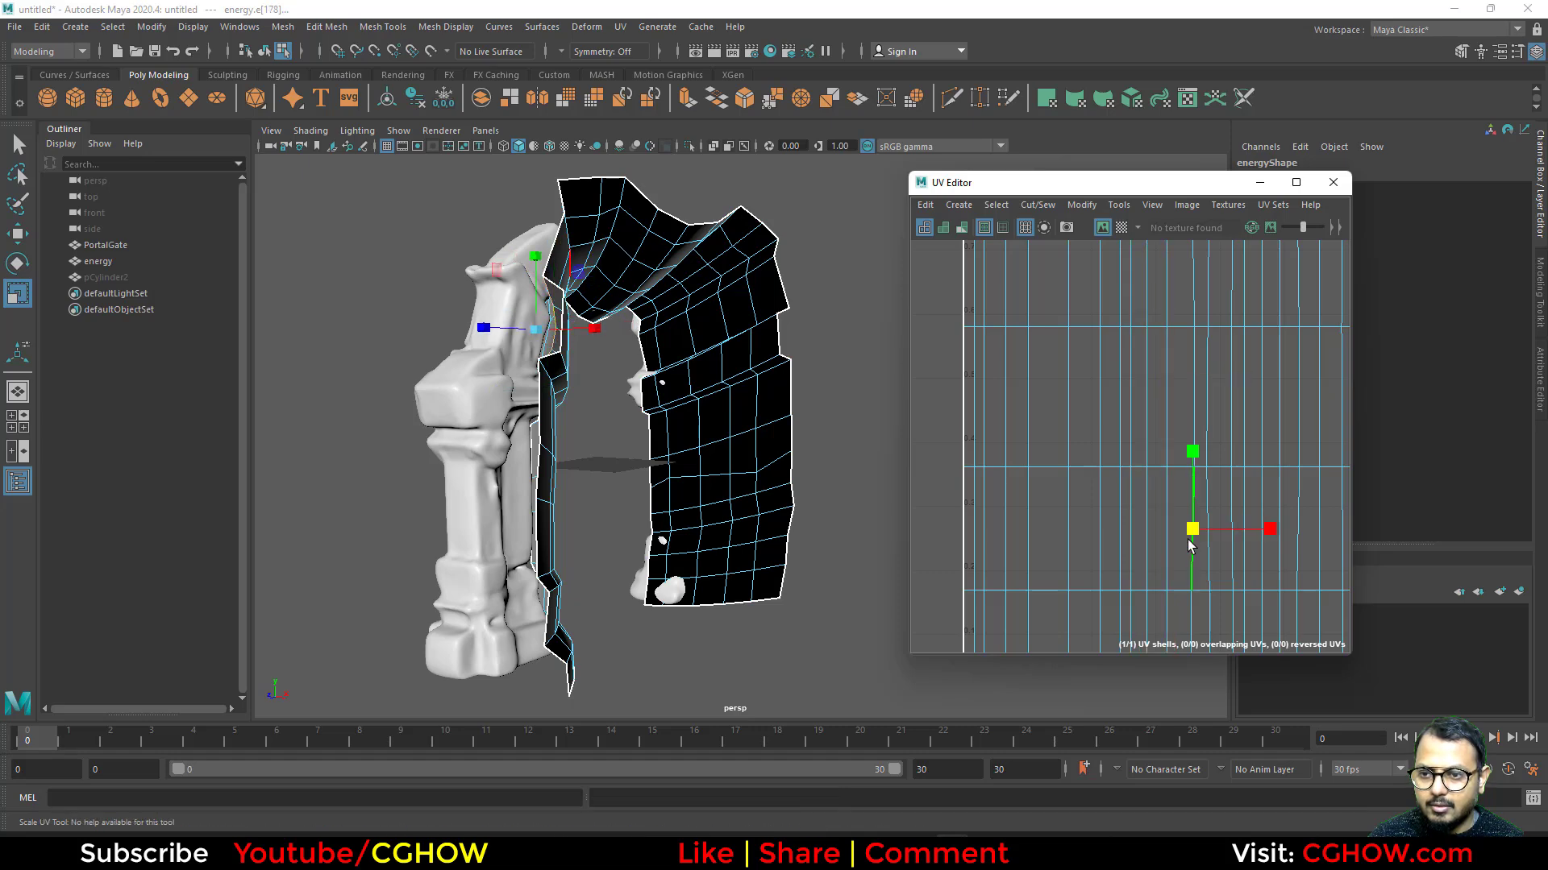
click(1199, 528)
click(1209, 532)
click(1230, 536)
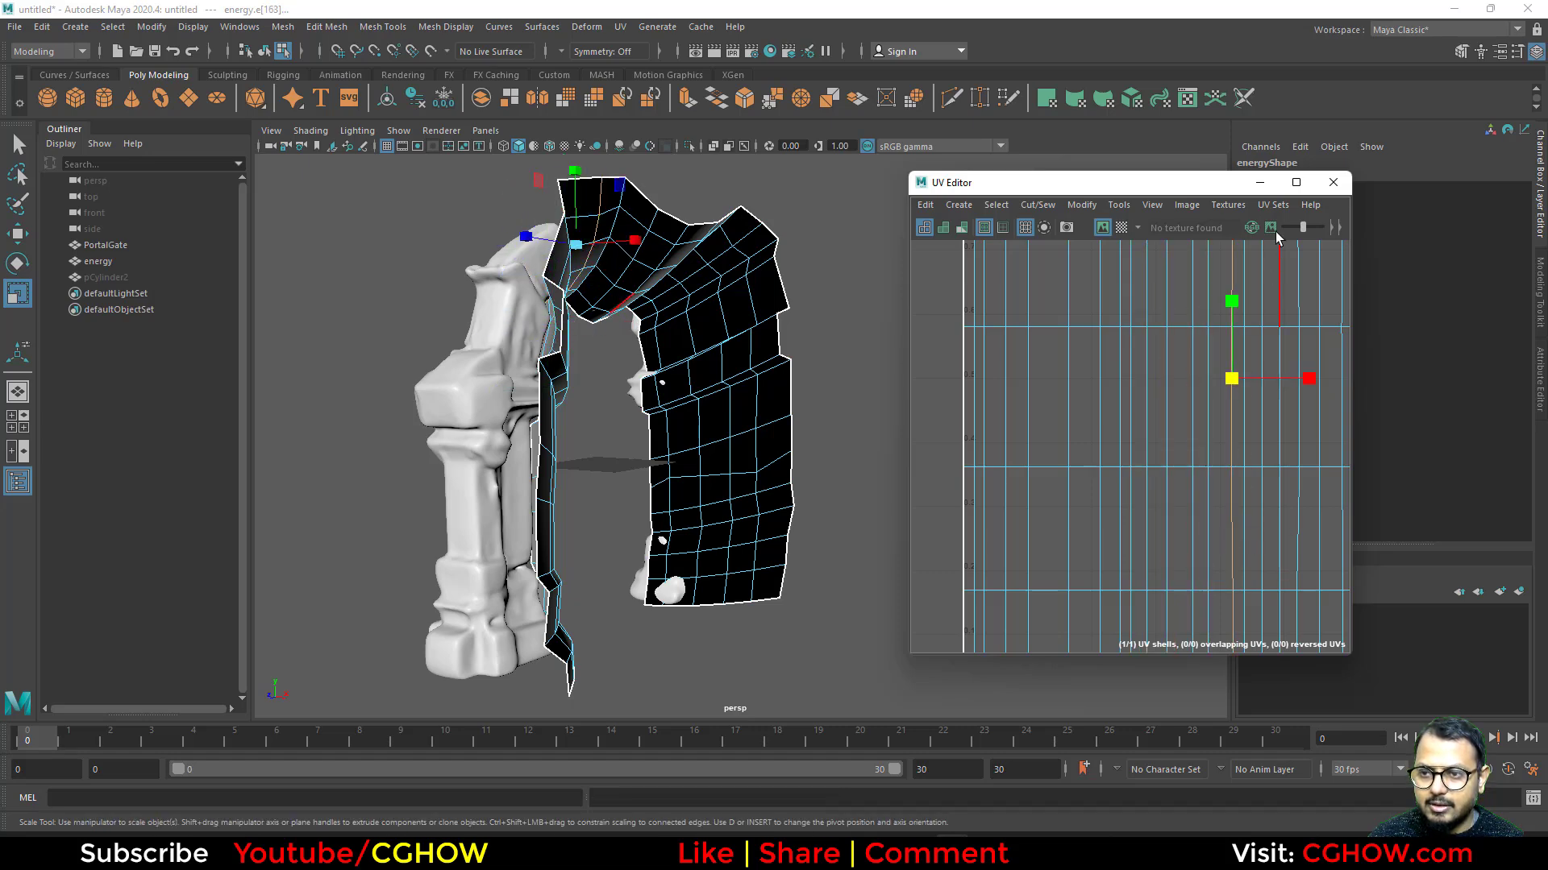
Maximize the UV Editor and straighten the vertical edge loops through the shell's middle by flattening each along U.
click(1299, 185)
alt+middle_drag(1169, 587, 794, 587)
scroll(828, 558, down, 2)
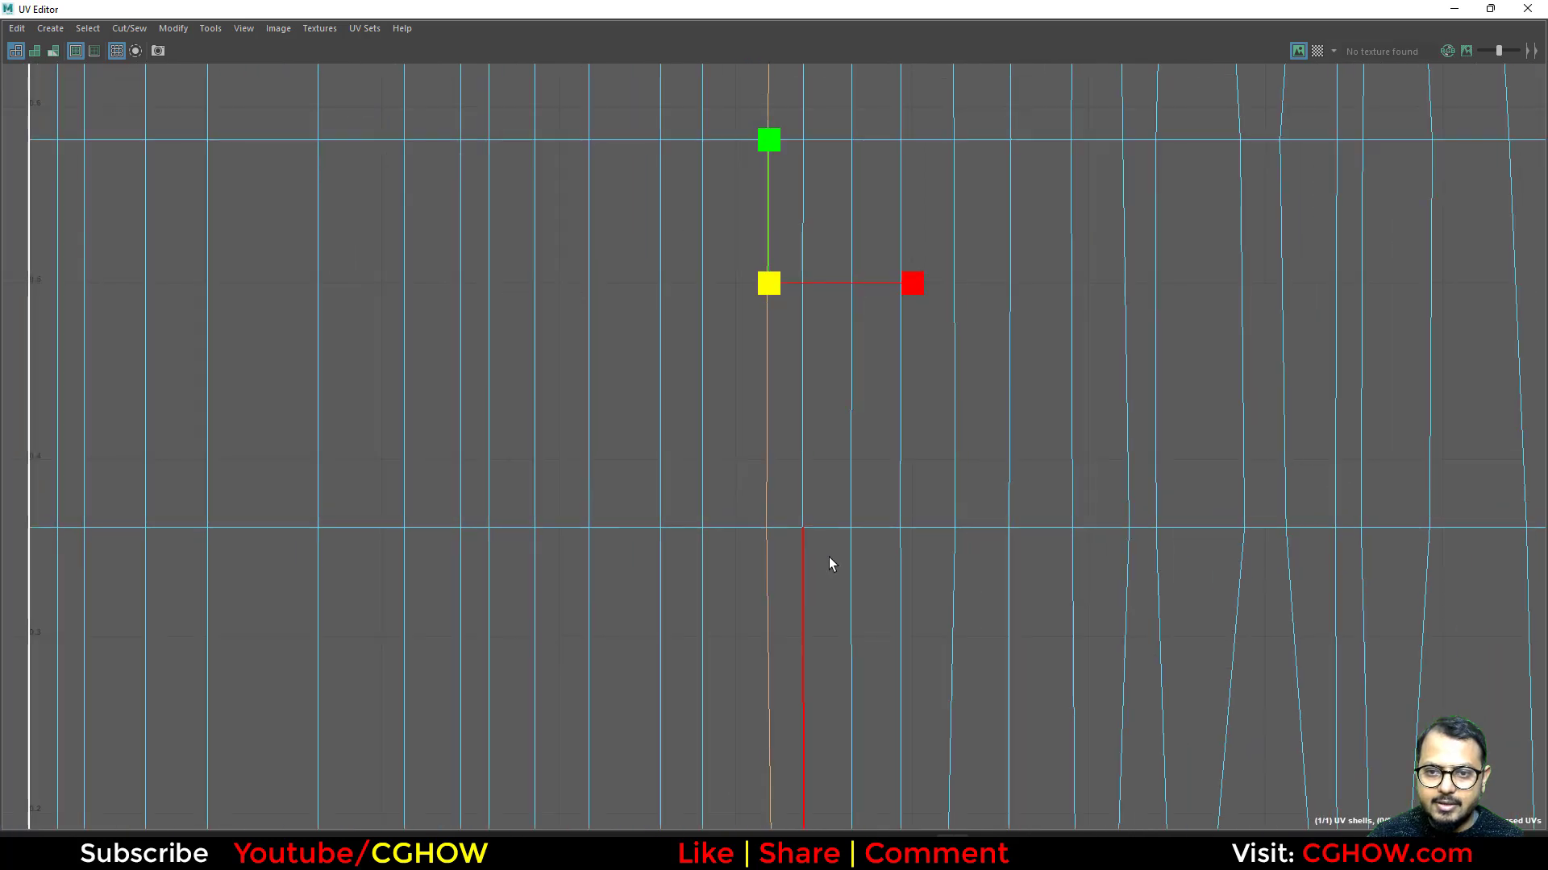
scroll(830, 564, down, 4)
click(830, 617)
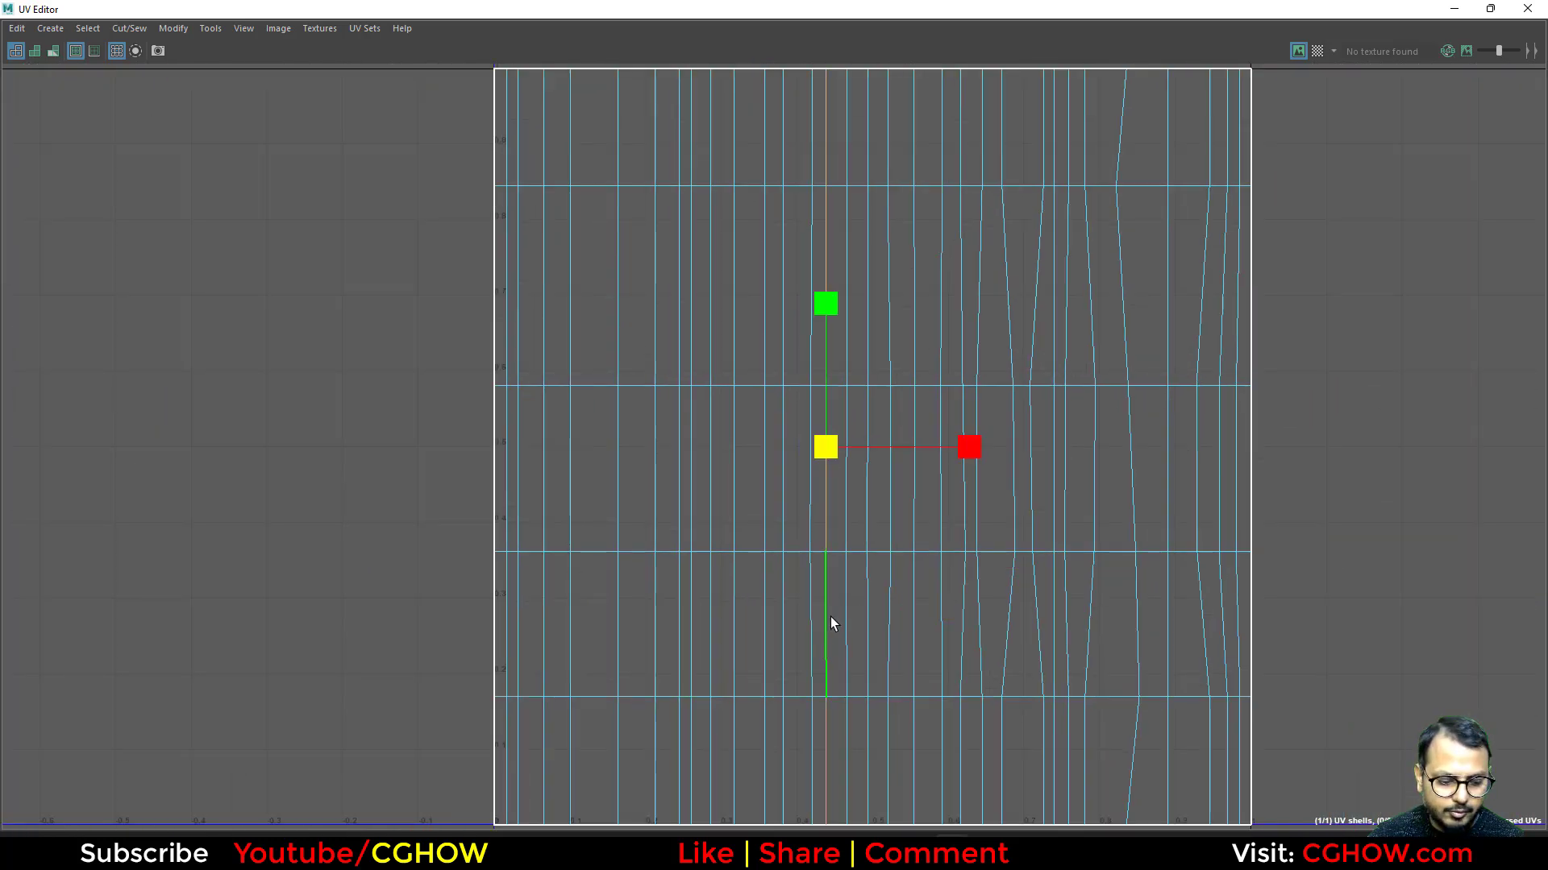
click(864, 626)
click(895, 627)
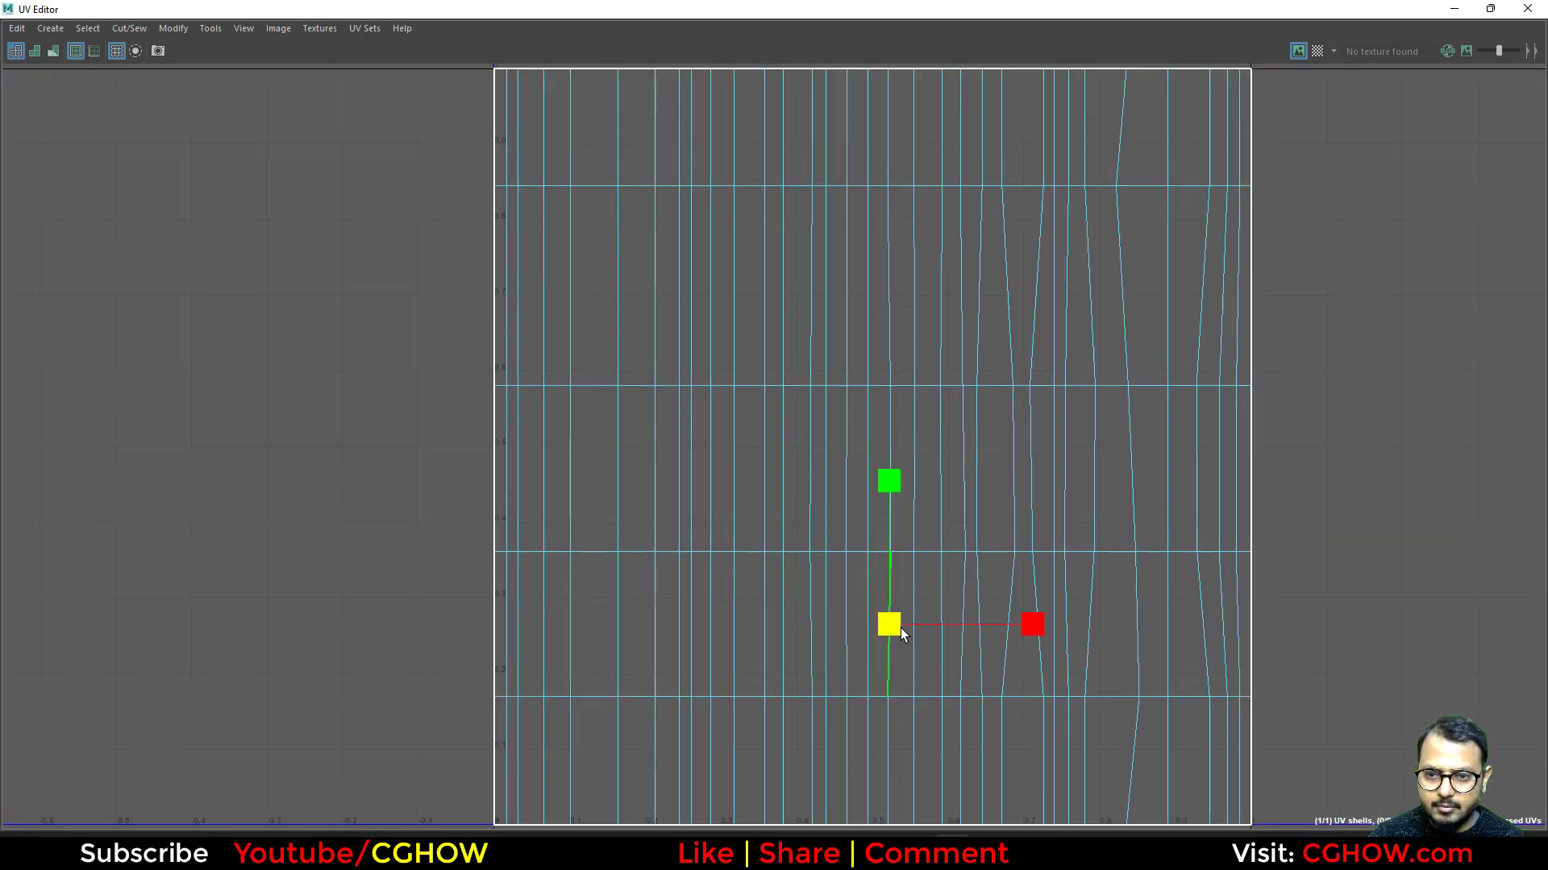
click(1006, 635)
middle_drag(1006, 635, 948, 668)
key(g)
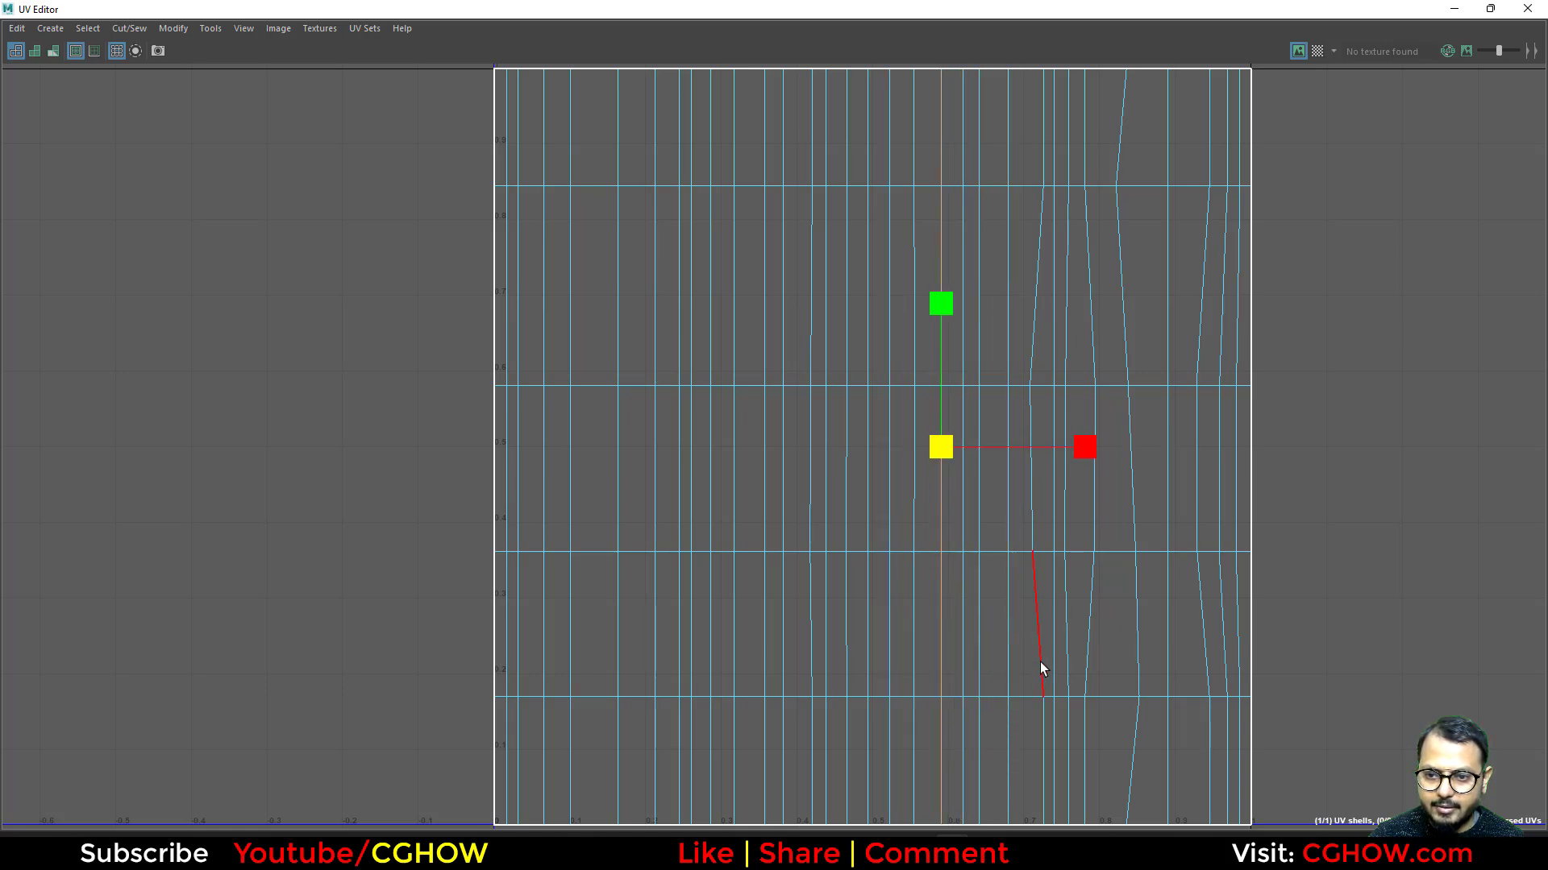
Straighten the slanted vertical edge loops in the right-hand part of the UV shell by repeating the U flattening.
double_click(1040, 666)
key(g)
double_click(1055, 667)
click(1065, 661)
double_click(1065, 666)
key(g)
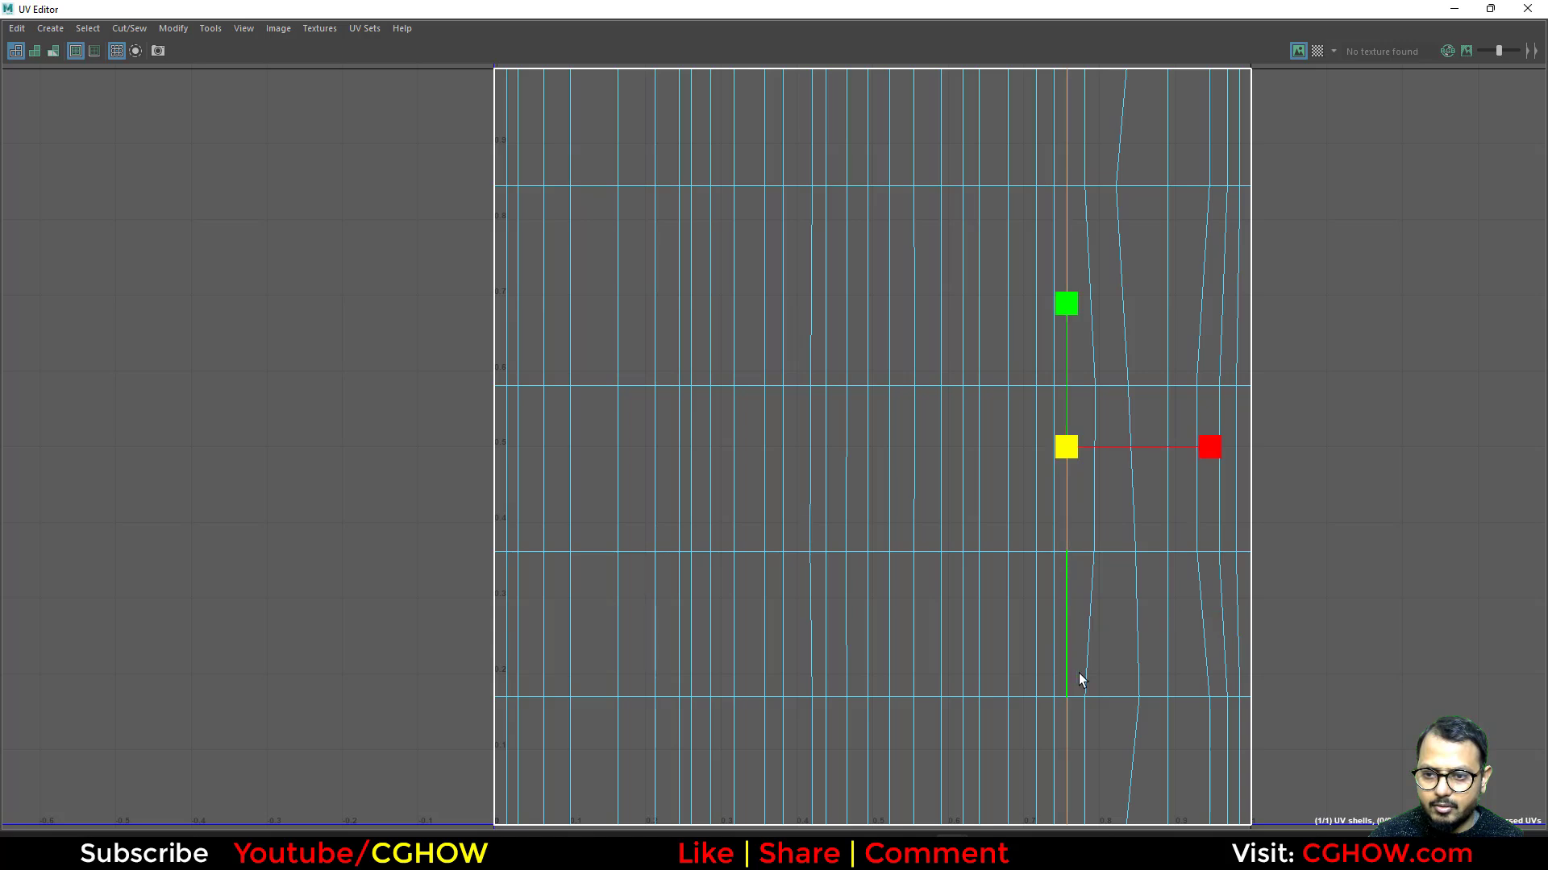
double_click(1084, 662)
key(g)
double_click(1138, 653)
key(g)
Flatten the last interior vertical edge loops beside the UV shell's right border along U.
double_click(1159, 651)
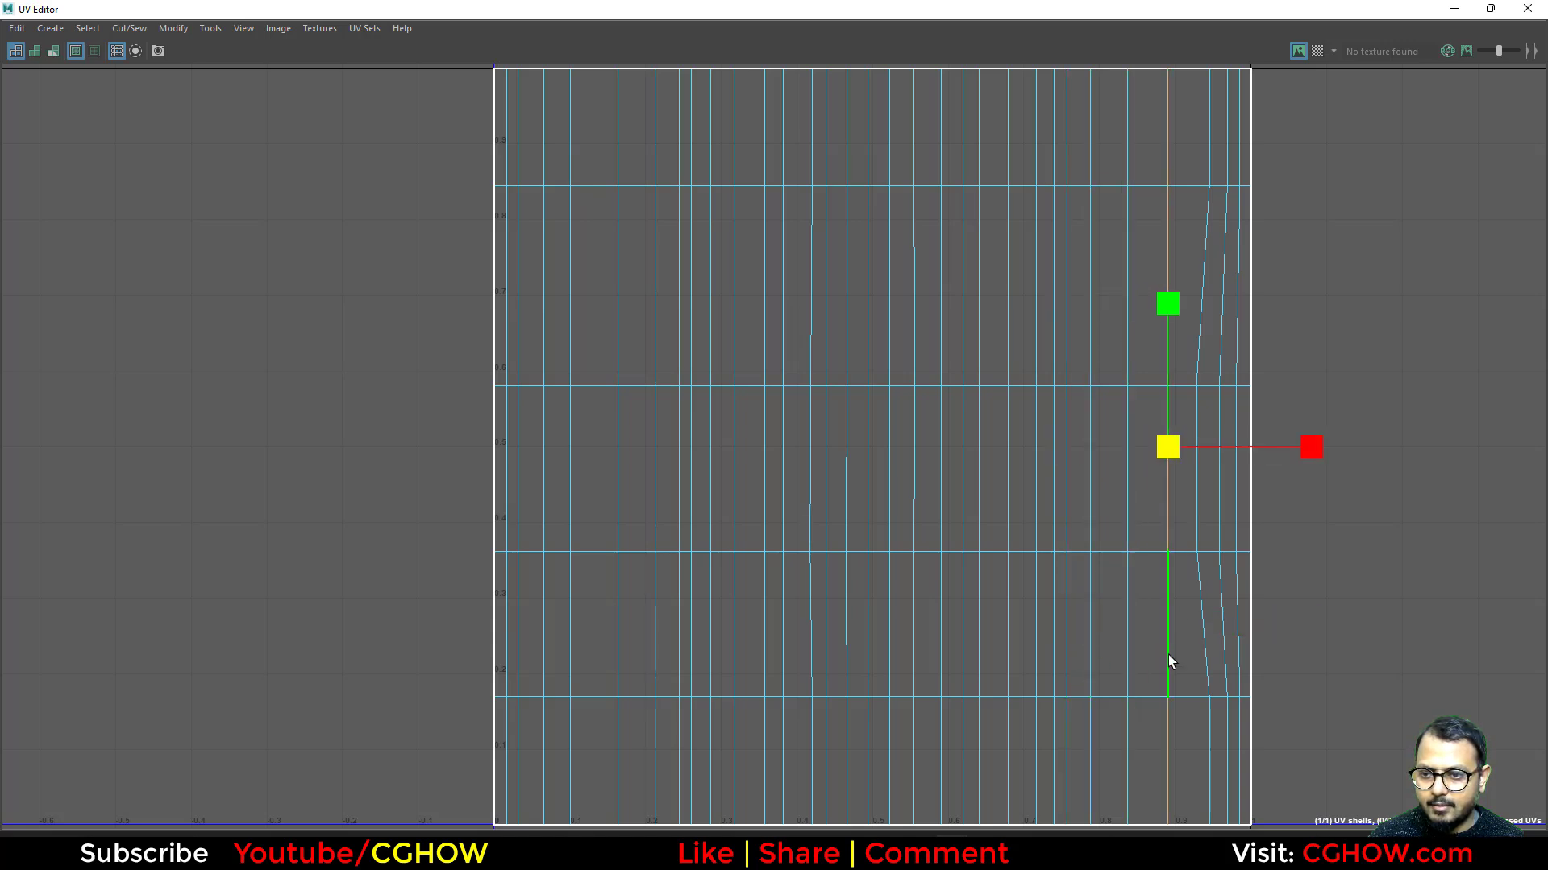
double_click(1207, 654)
key(g)
double_click(1223, 647)
key(g)
double_click(1239, 654)
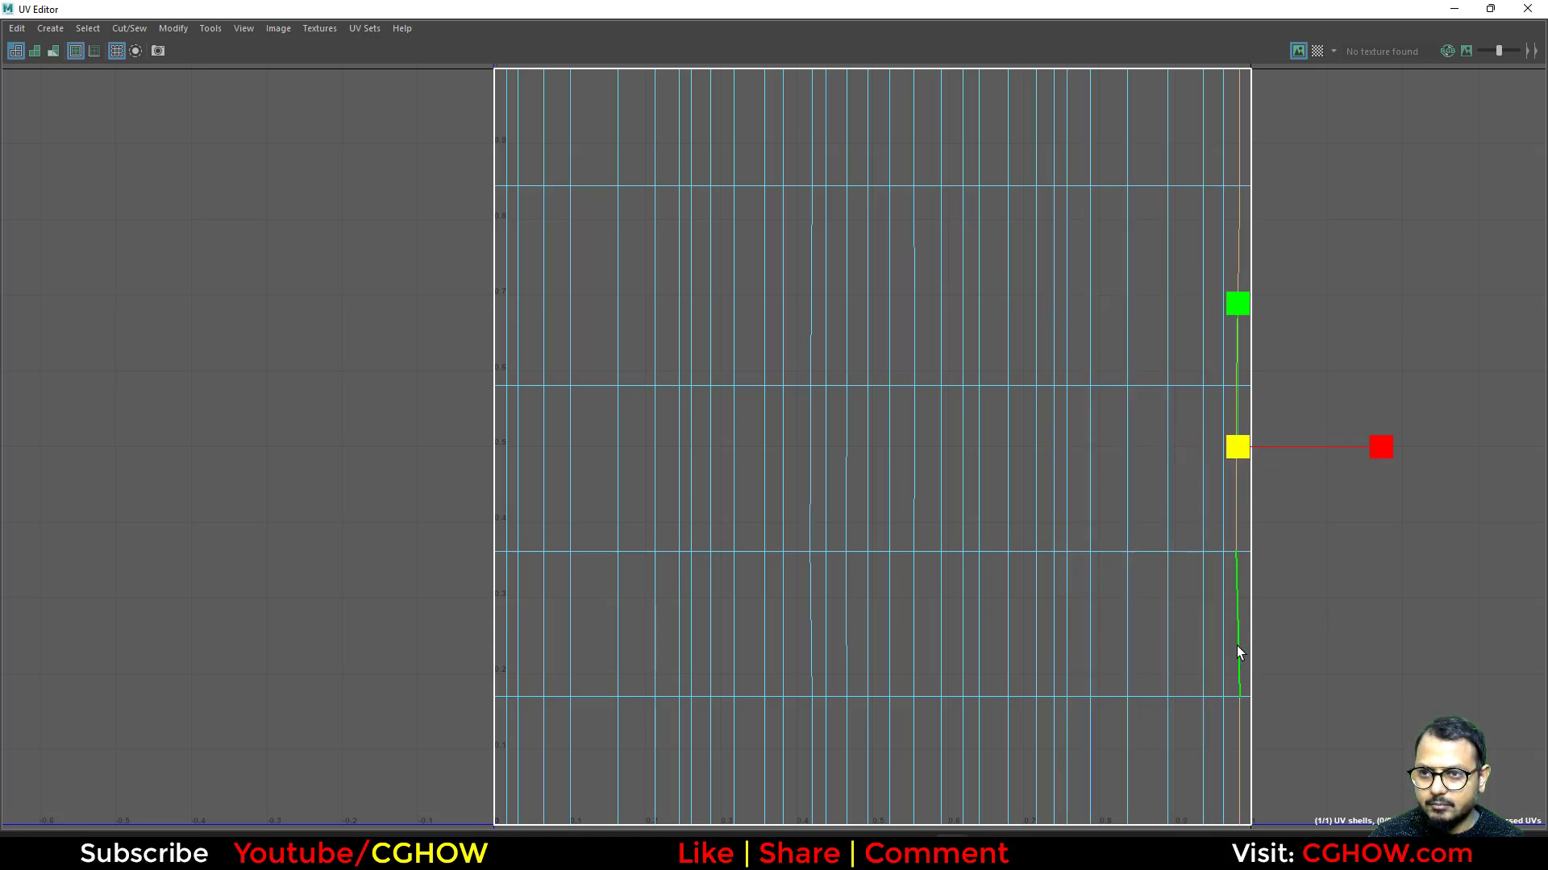
key(g)
Switch to UV selection and move the columns beyond the shell's left edge slightly left to close the first wide gaps.
alt+right_drag(913, 410, 571, 205)
right_drag(687, 224, 642, 235)
drag(1263, 104, 631, 810)
key(w)
drag(1038, 437, 1029, 435)
drag(1190, 97, 651, 800)
drag(1041, 438, 1035, 437)
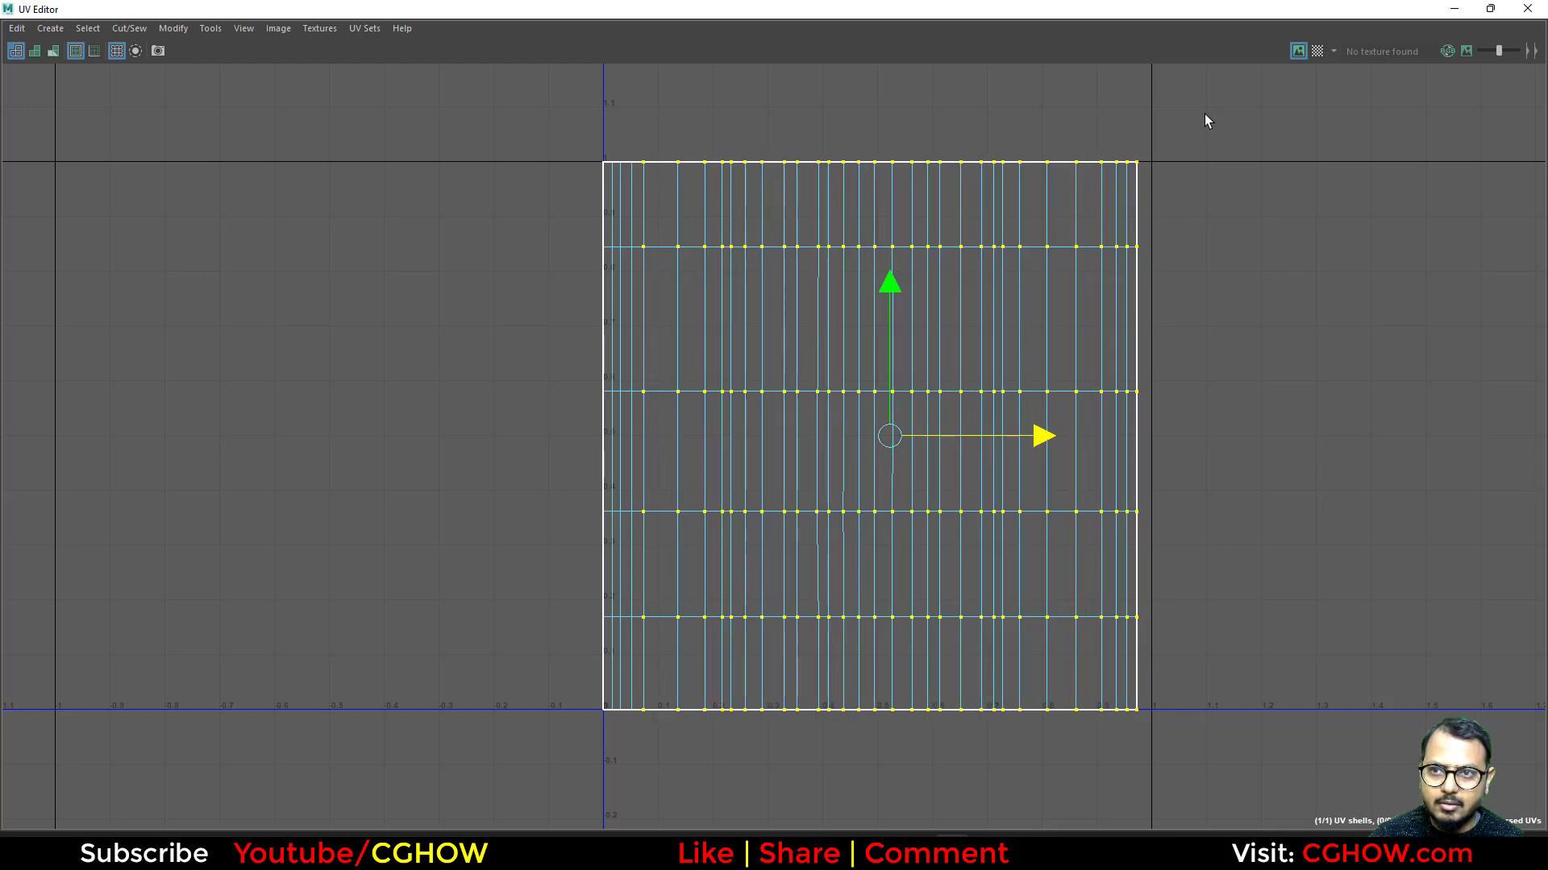
Even out the column spacing through the shell's middle by moving all UVs right of each wide gap slightly left.
drag(1206, 121, 704, 780)
drag(1062, 443, 1042, 443)
drag(1151, 127, 675, 777)
drag(1053, 436, 1038, 436)
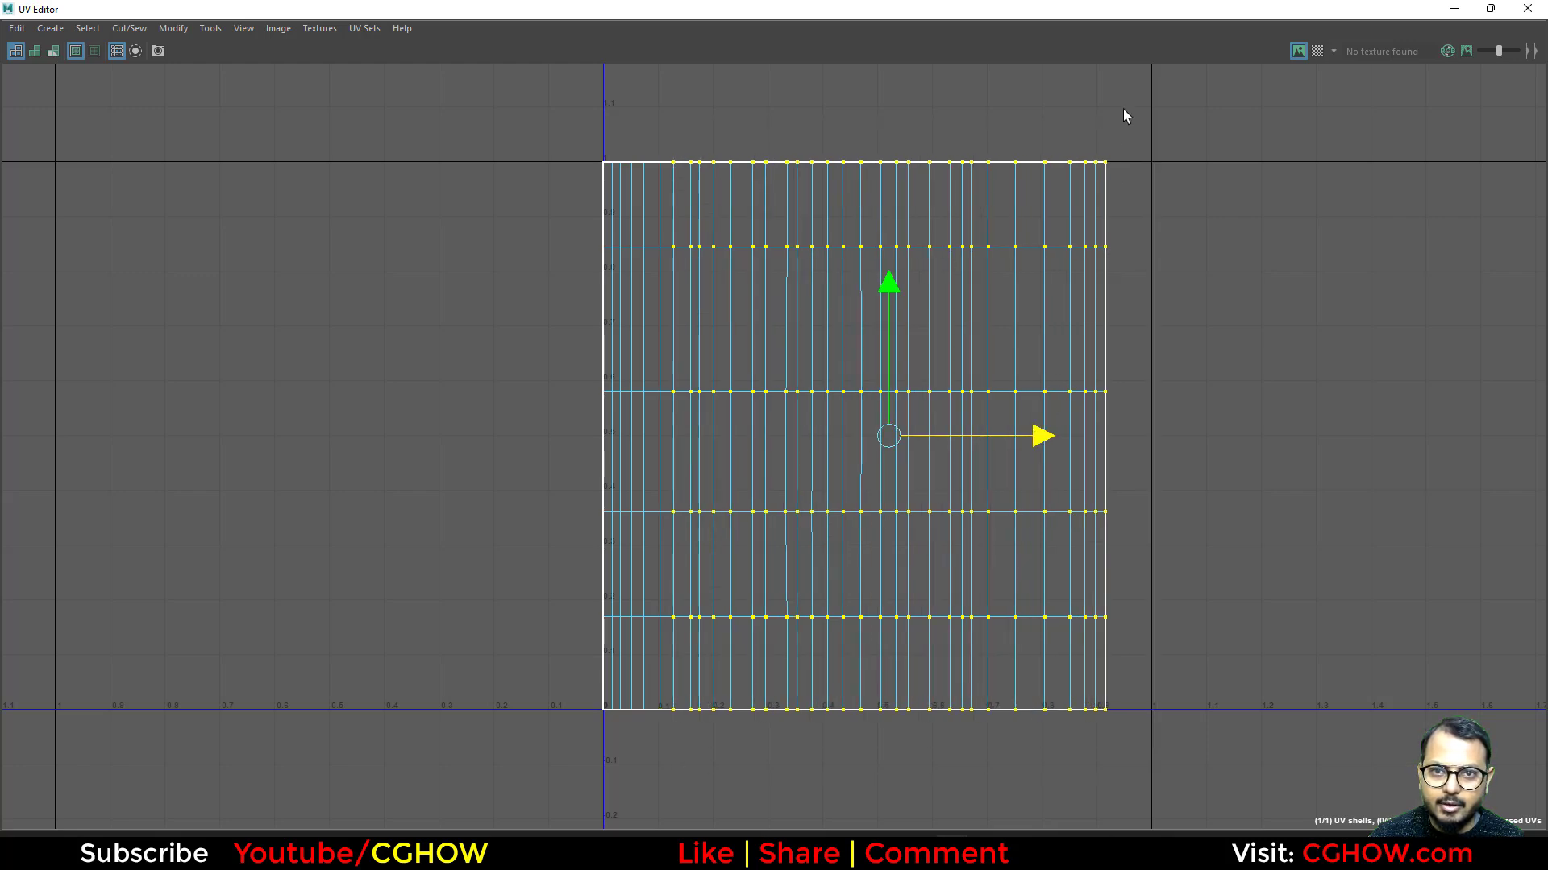
drag(1126, 116, 782, 805)
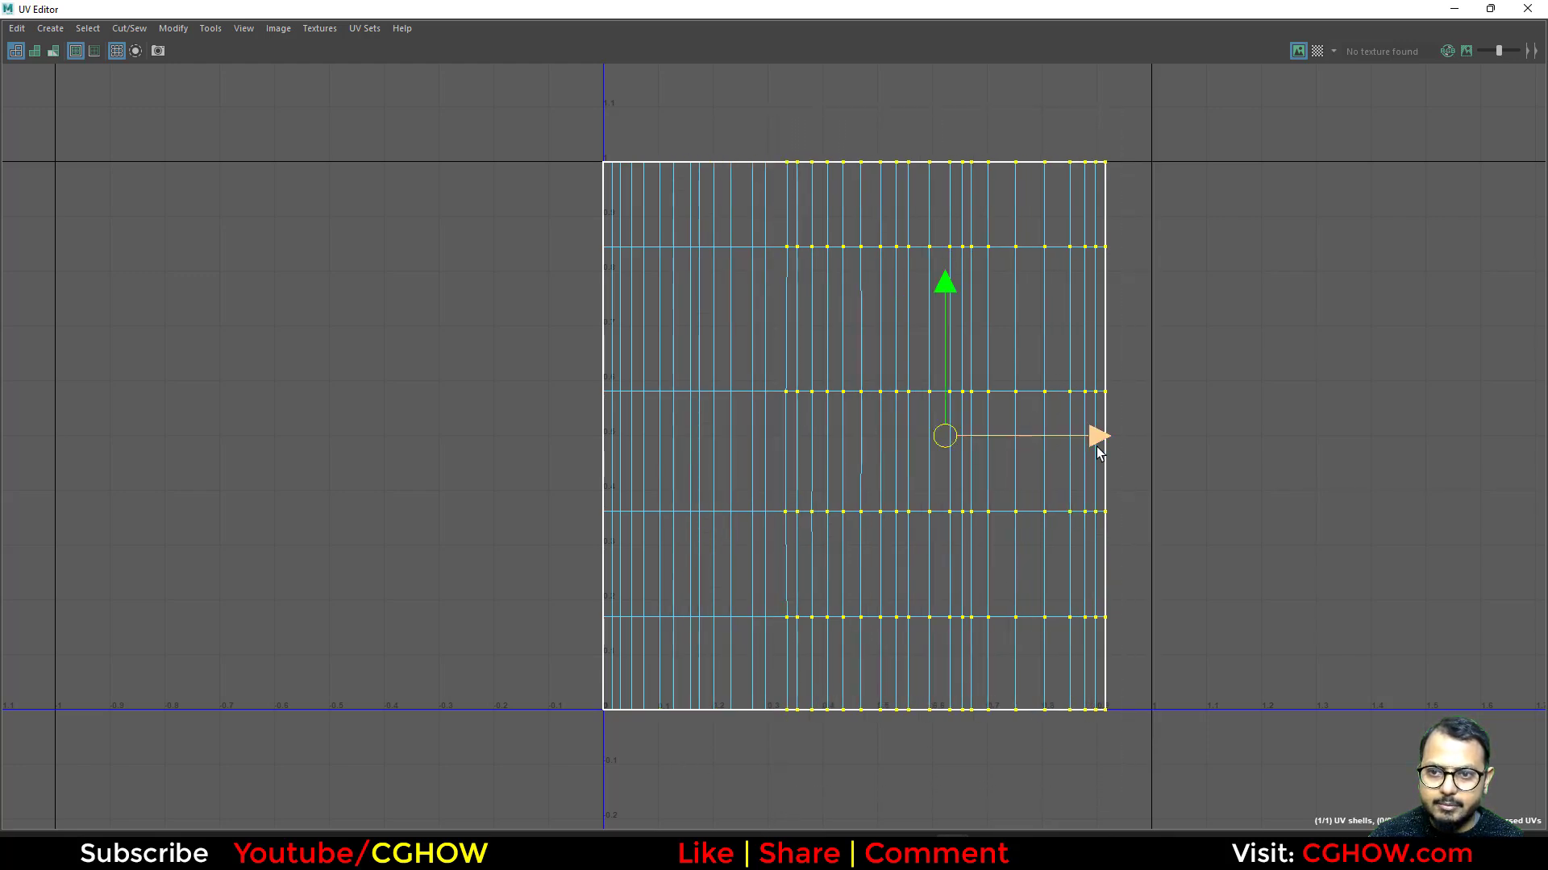
drag(1096, 446, 1090, 445)
Tighten the wide gaps near the shell's right border by moving the outermost UV columns slightly left.
drag(1129, 145, 1002, 791)
drag(1186, 440, 1172, 437)
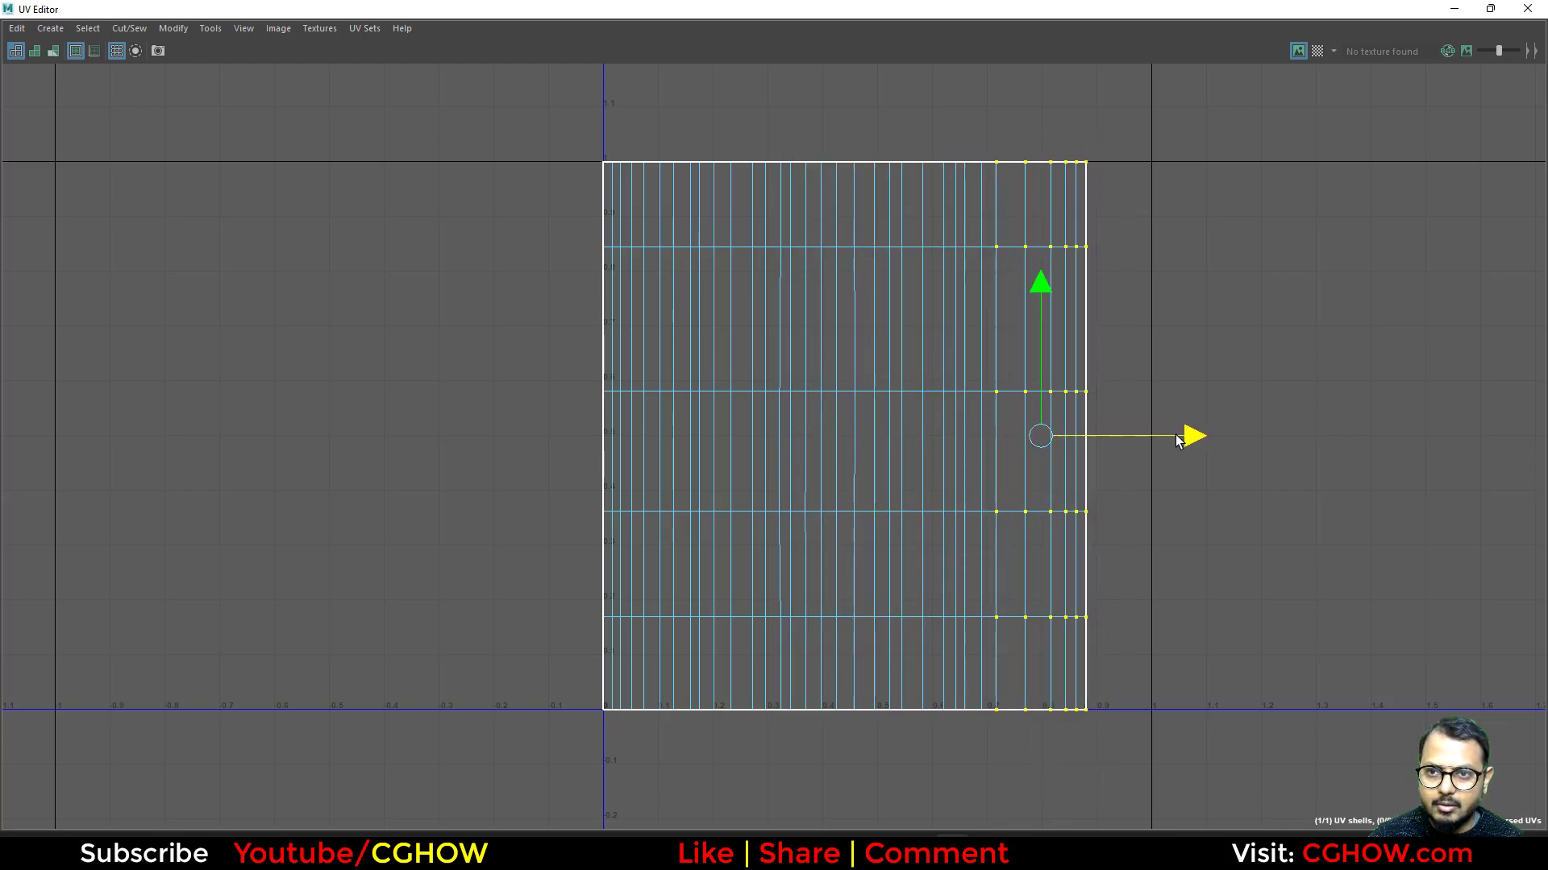
drag(1131, 119, 1006, 715)
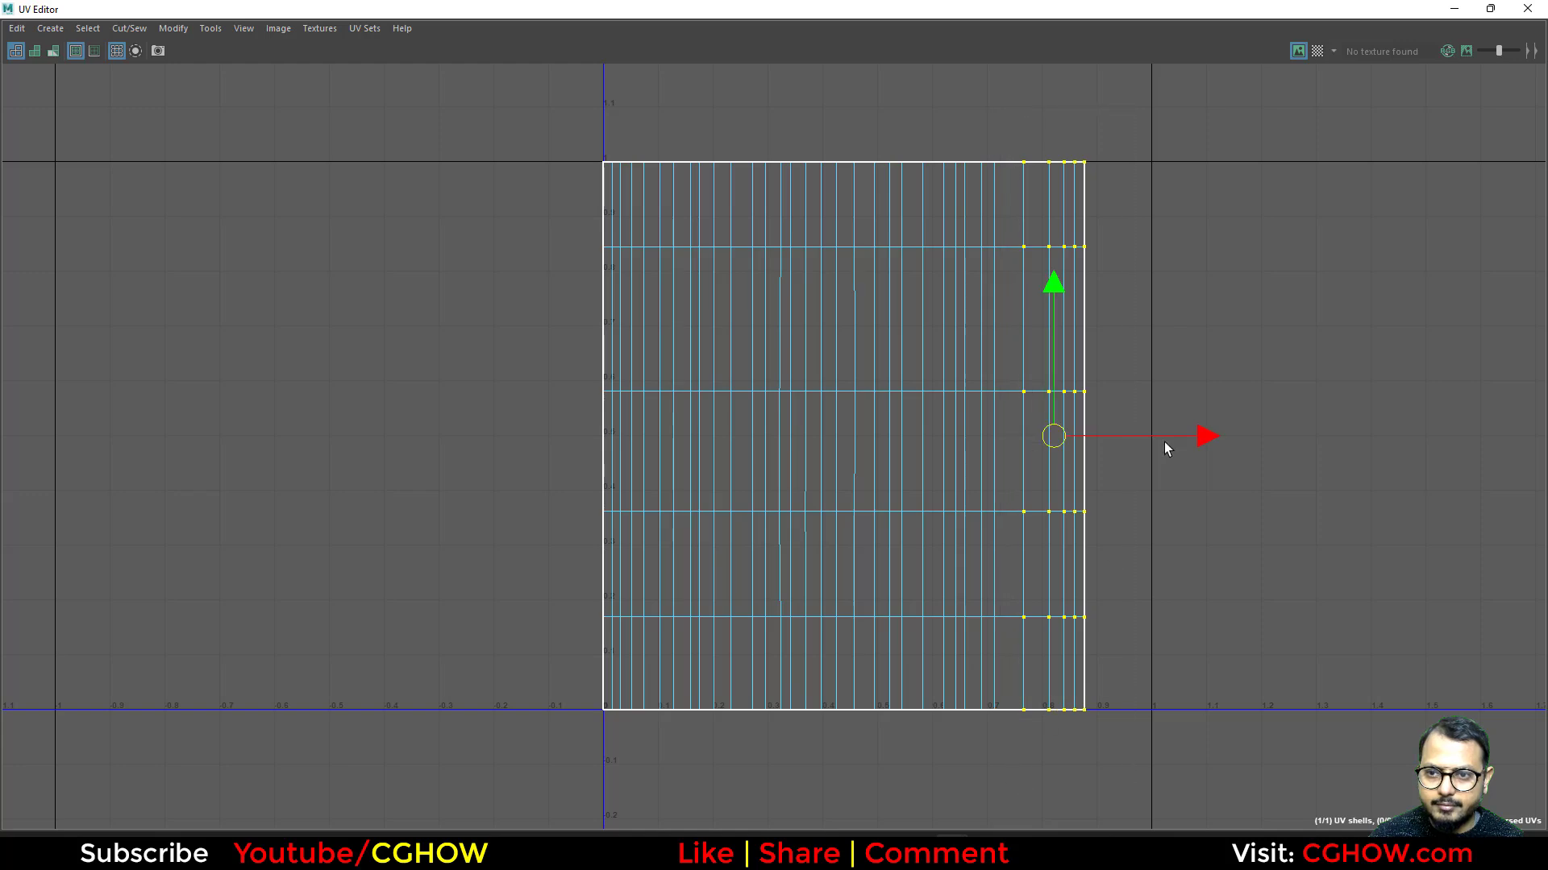
drag(1194, 437, 1178, 438)
drag(1098, 90, 1025, 809)
drag(1193, 436, 1182, 436)
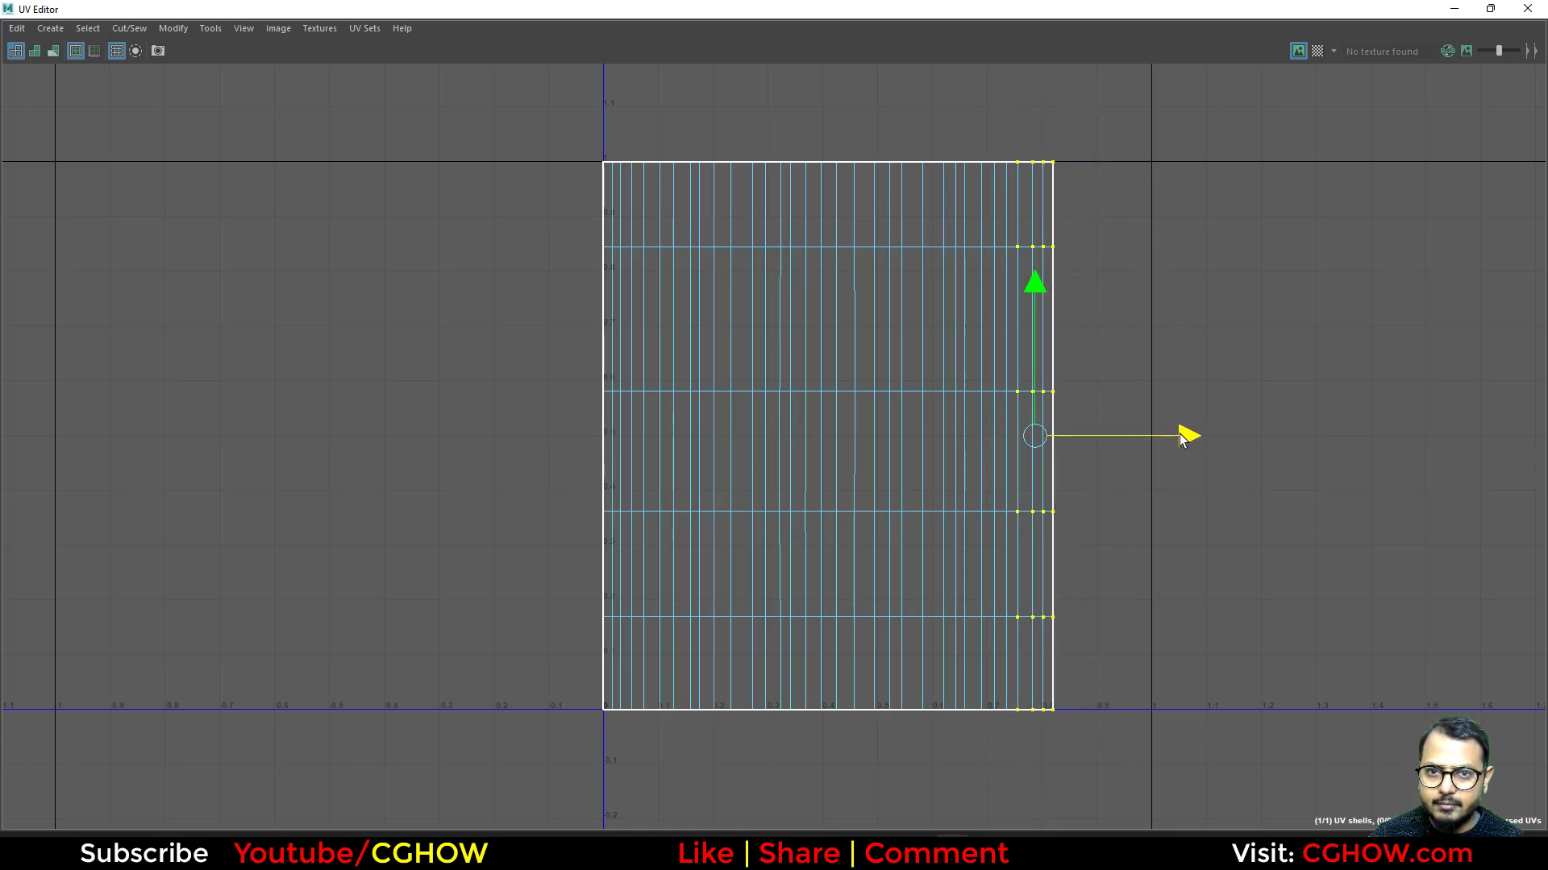
Select the whole UV shell and normalize it to fill the 0 to 1 UV square.
double_click(743, 322)
shift+right_drag(735, 307, 663, 294)
scroll(960, 453, down, 2)
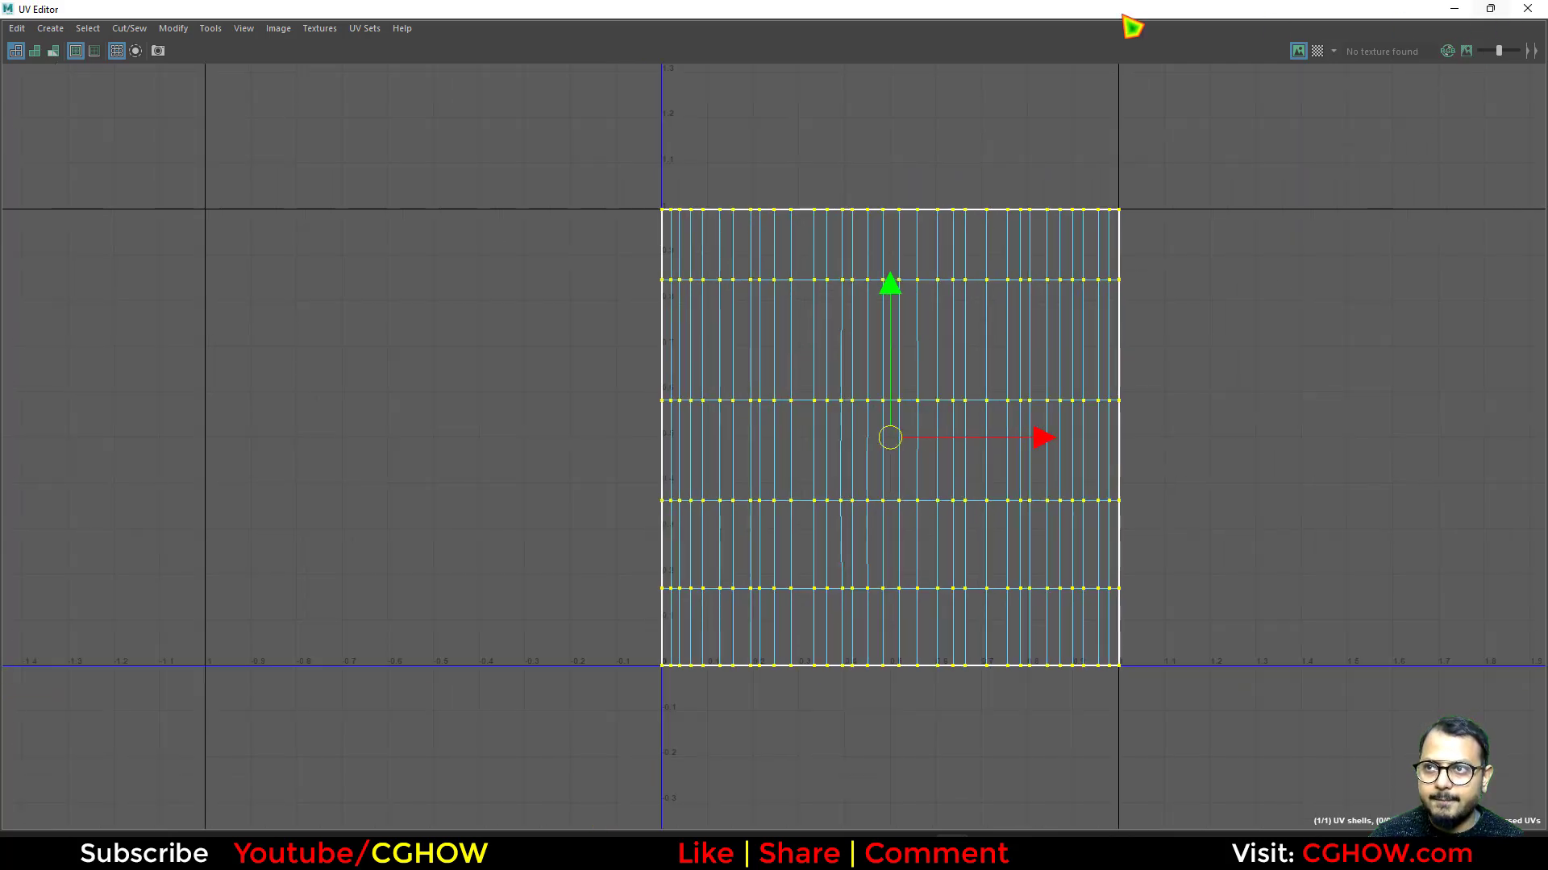
Shrink the UV Editor, check which mesh areas the upper and lower UV rows cover, and close the editor.
drag(974, 3, 1279, 271)
drag(1320, 489, 1400, 549)
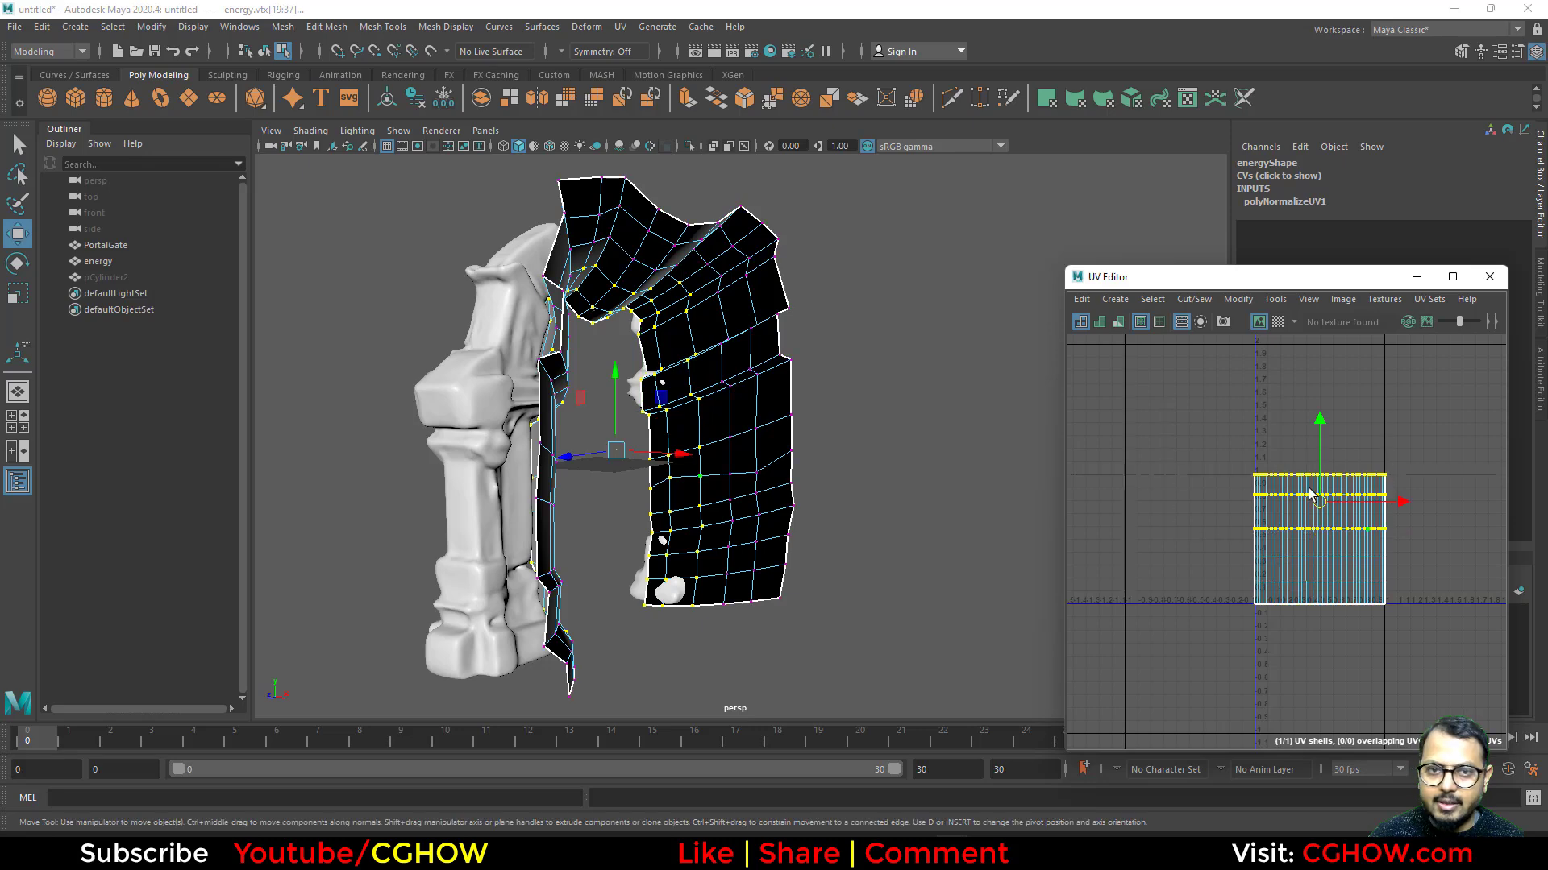
alt+drag(674, 577, 576, 556)
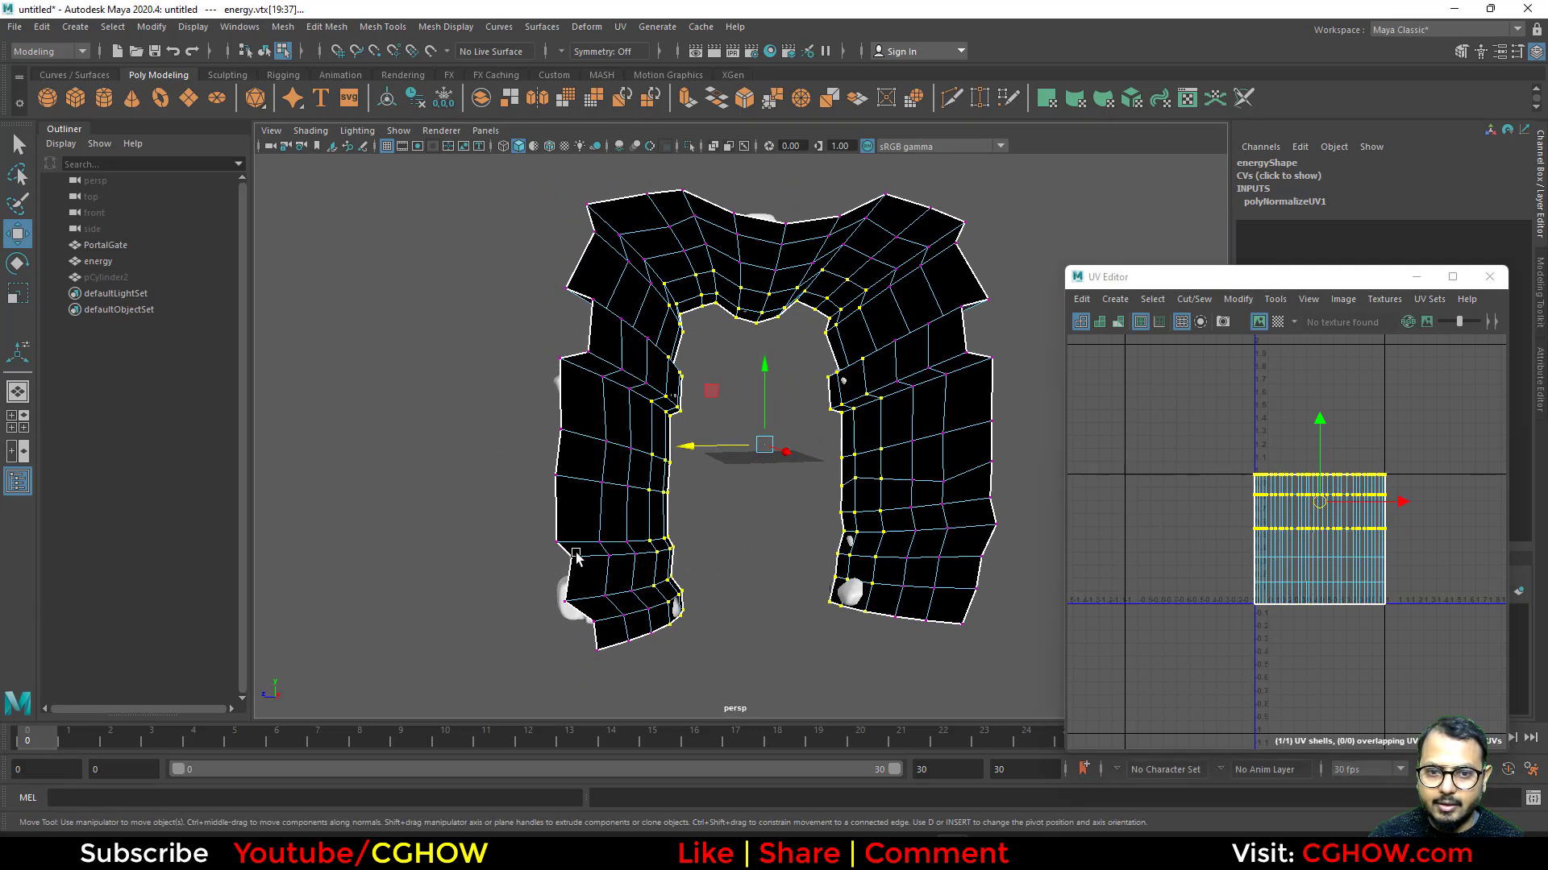
drag(1191, 551, 1500, 702)
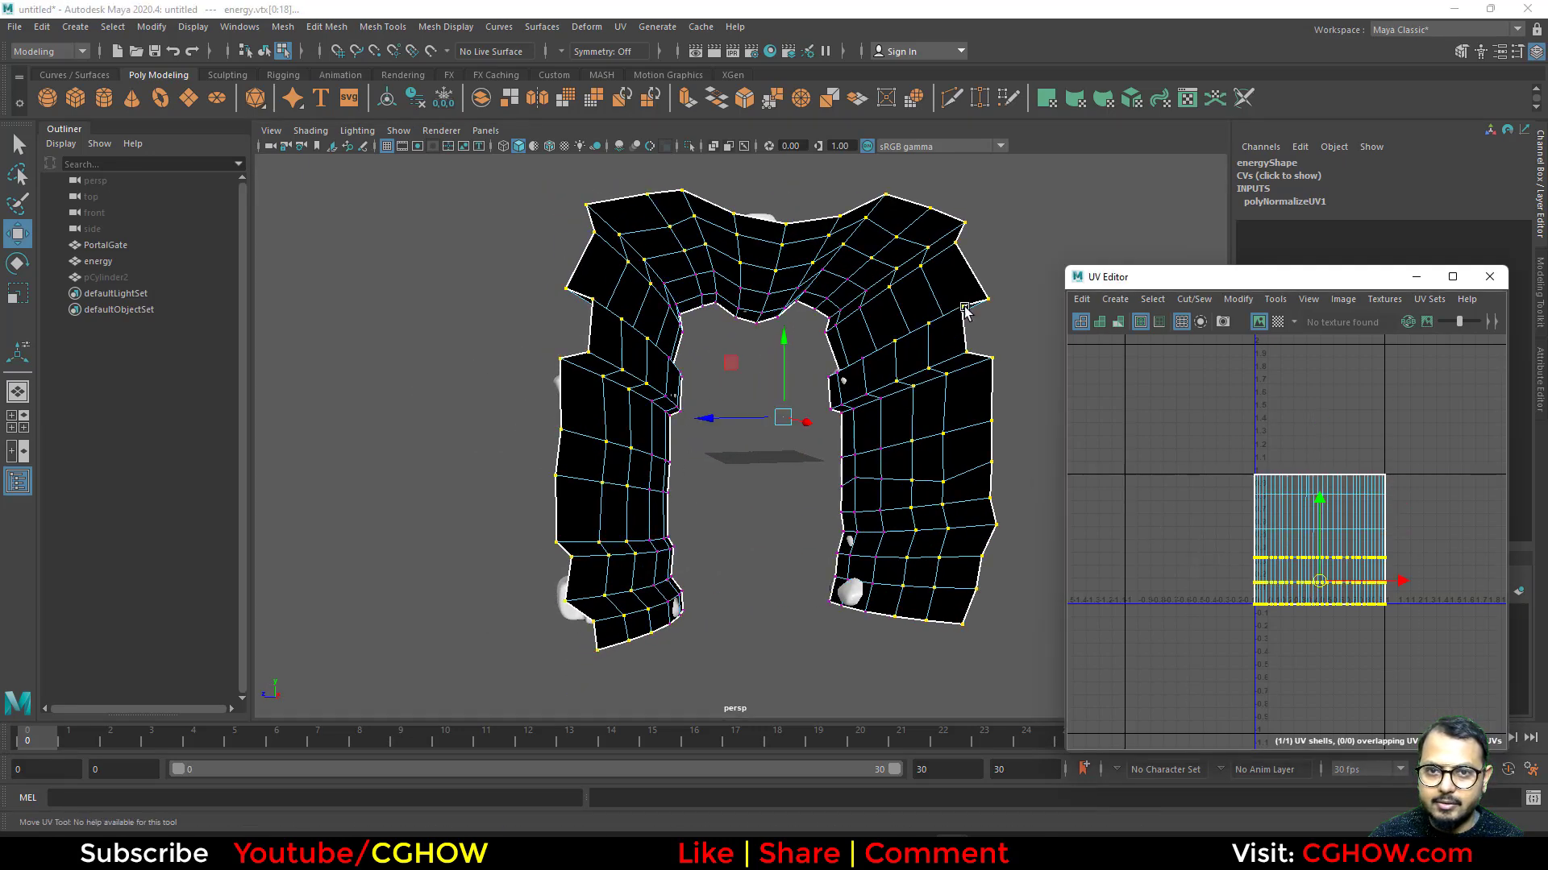
click(1490, 277)
Soften all edges of the energy mesh and return to object mode.
right_drag(822, 258, 927, 262)
alt+drag(927, 262, 857, 414)
right_drag(727, 241, 731, 197)
scroll(843, 255, down, 5)
scroll(693, 419, up, 5)
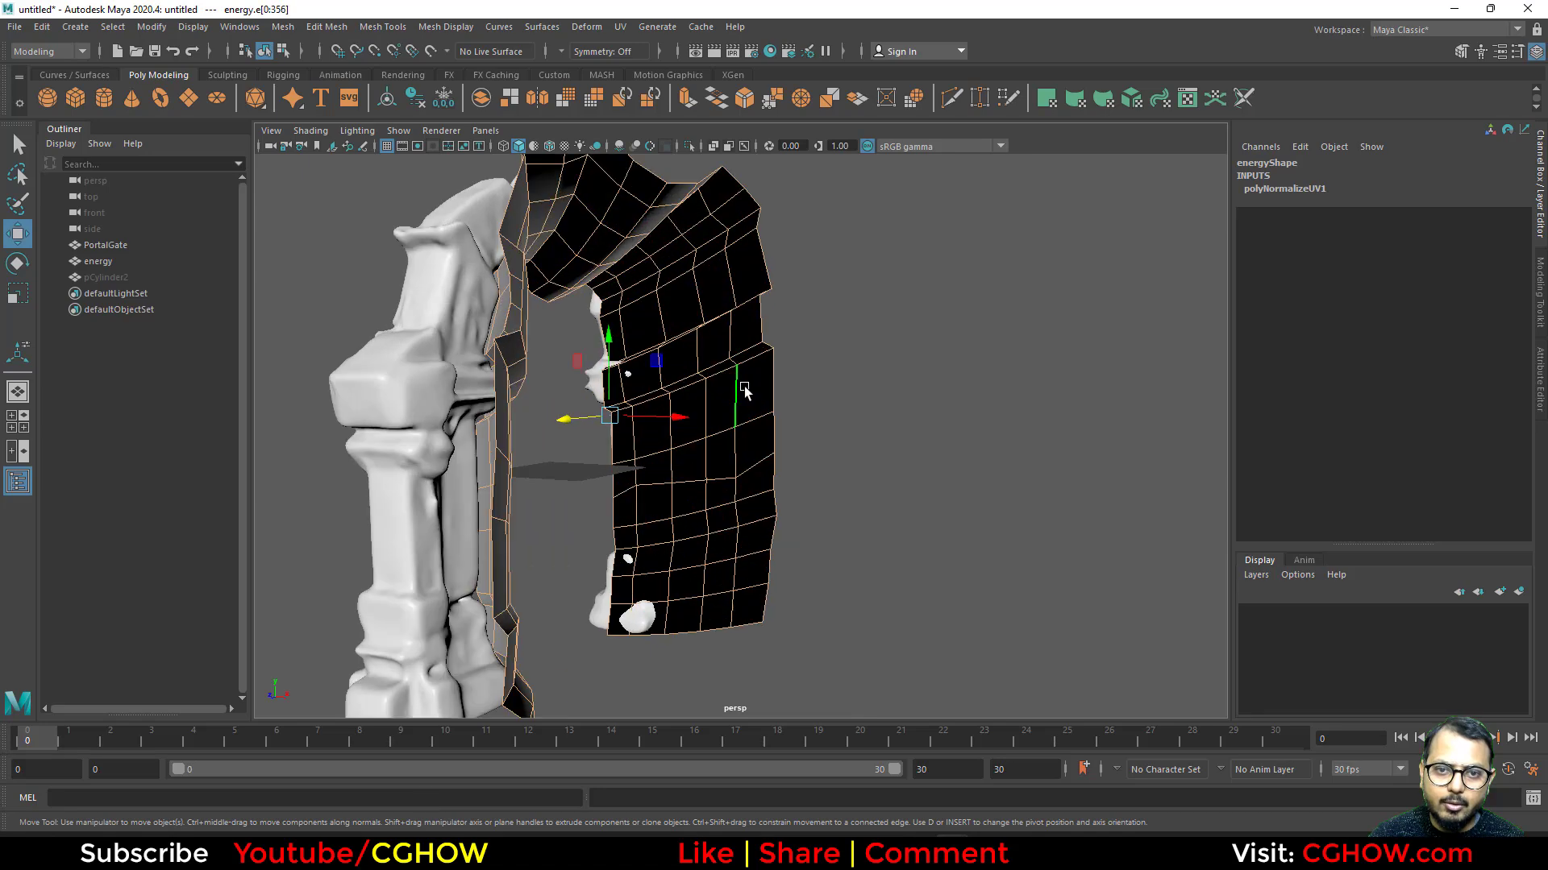
shift+right_click(695, 302)
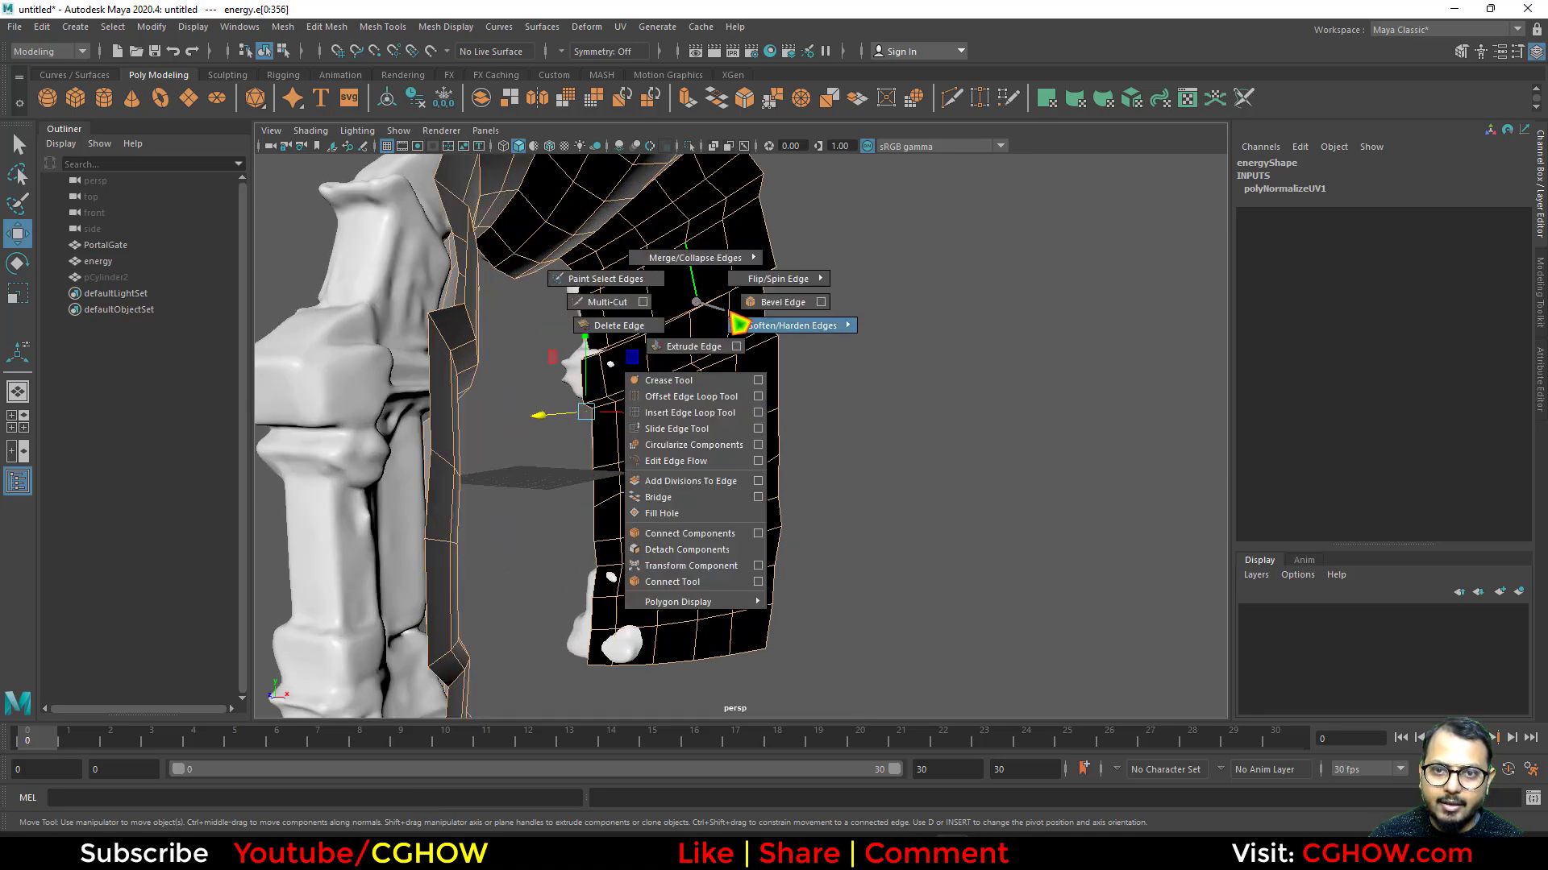
shift+right_drag(735, 321, 770, 326)
shift+right_drag(866, 296, 865, 295)
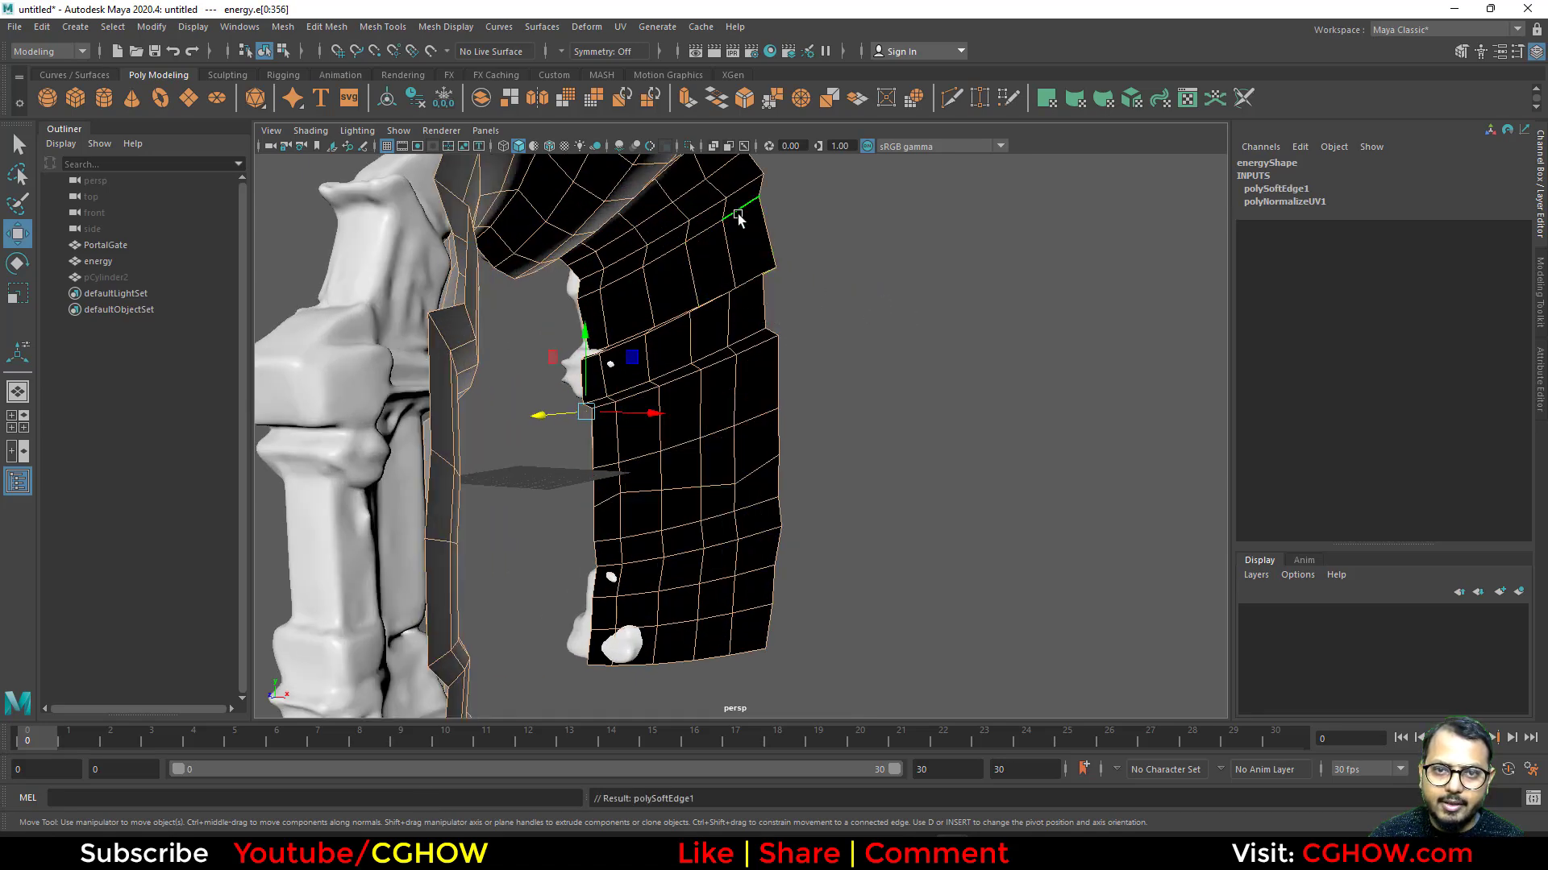
right_drag(737, 214, 845, 195)
alt+right_drag(814, 395, 677, 419)
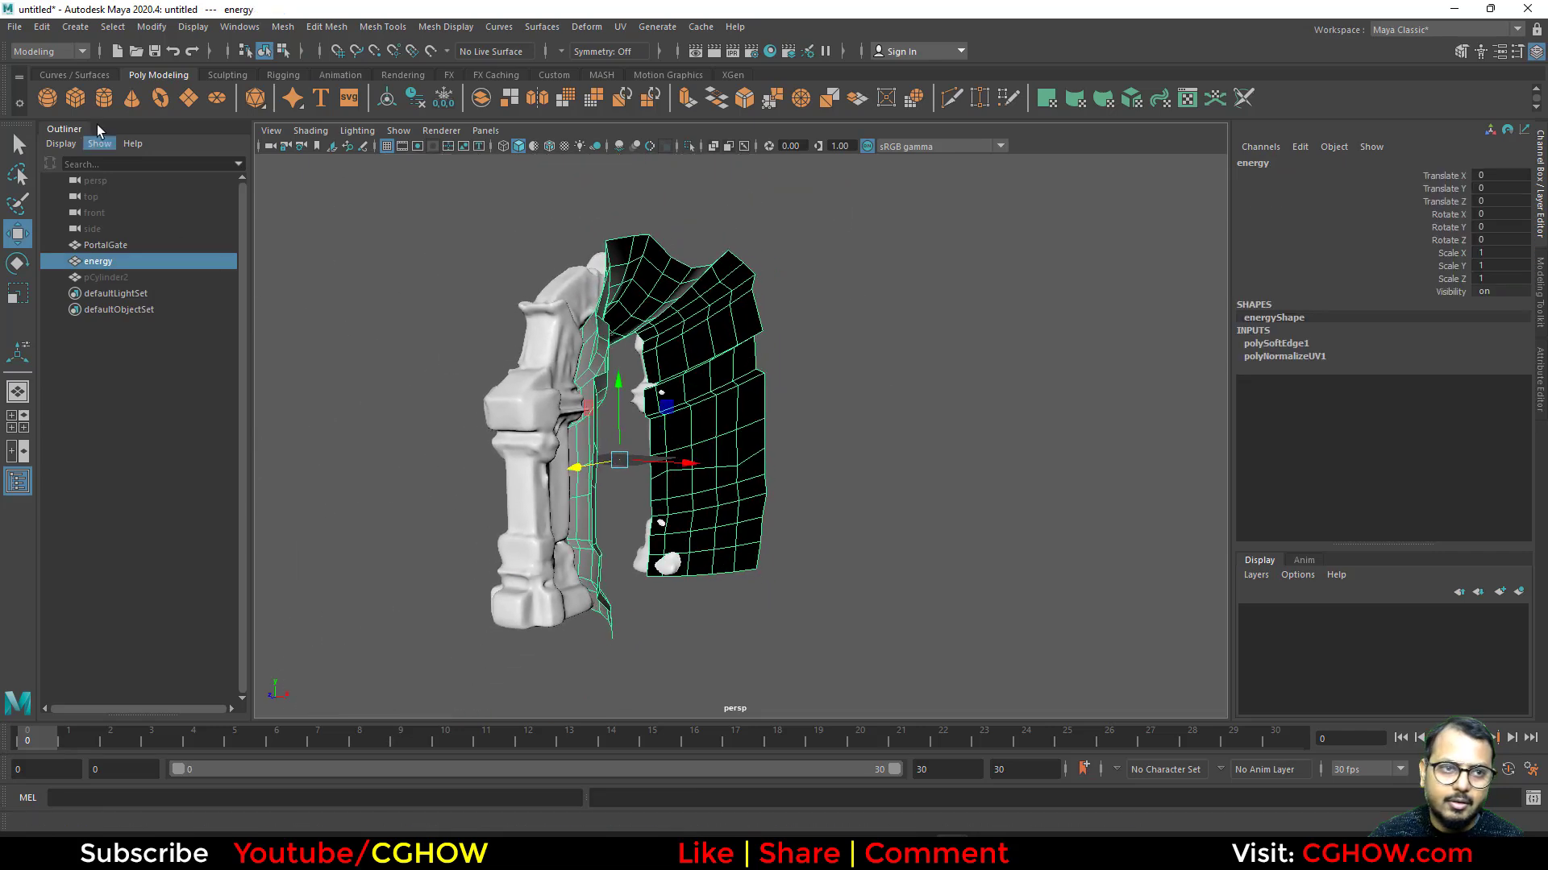
Export the selected energy mesh to the Desktop as an FBX file named sm_energy_out.
click(16, 26)
click(103, 240)
click(15, 26)
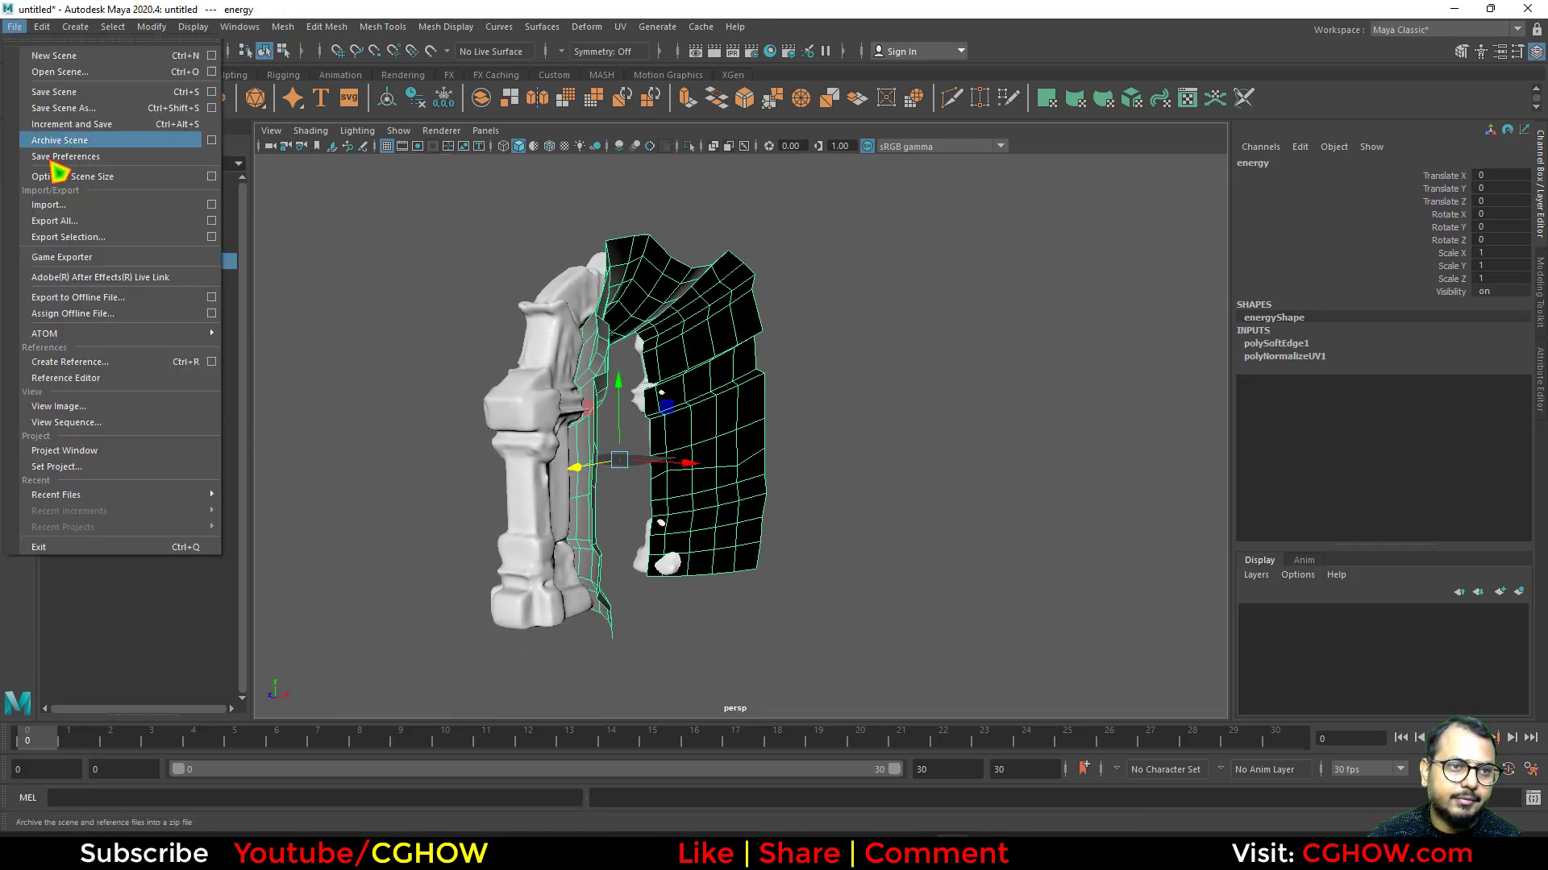
click(111, 241)
click(391, 343)
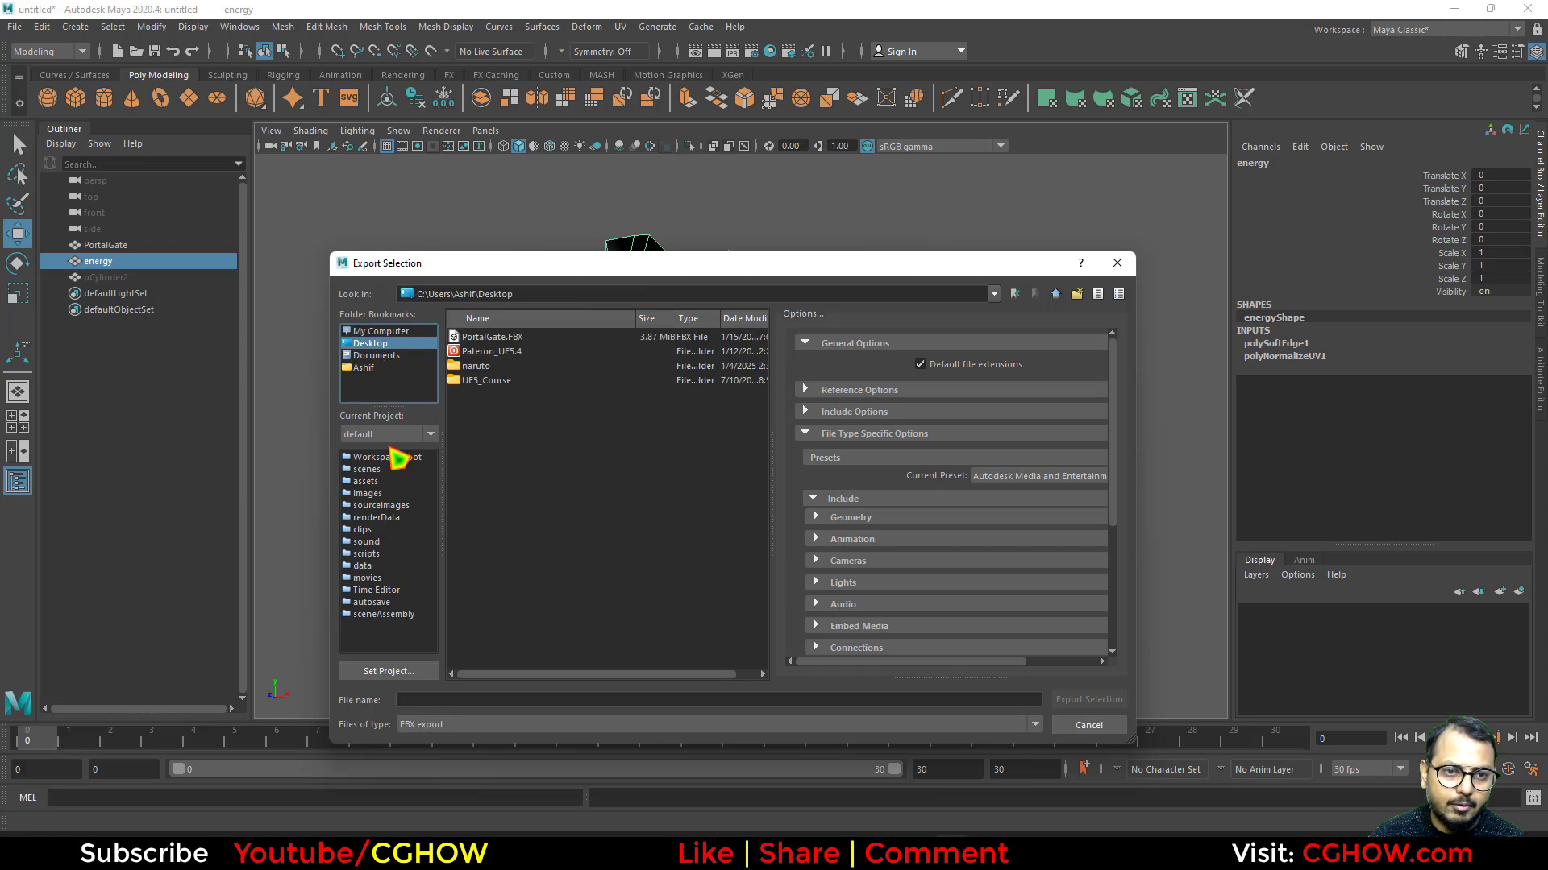
click(453, 700)
text(sm_energy_out)
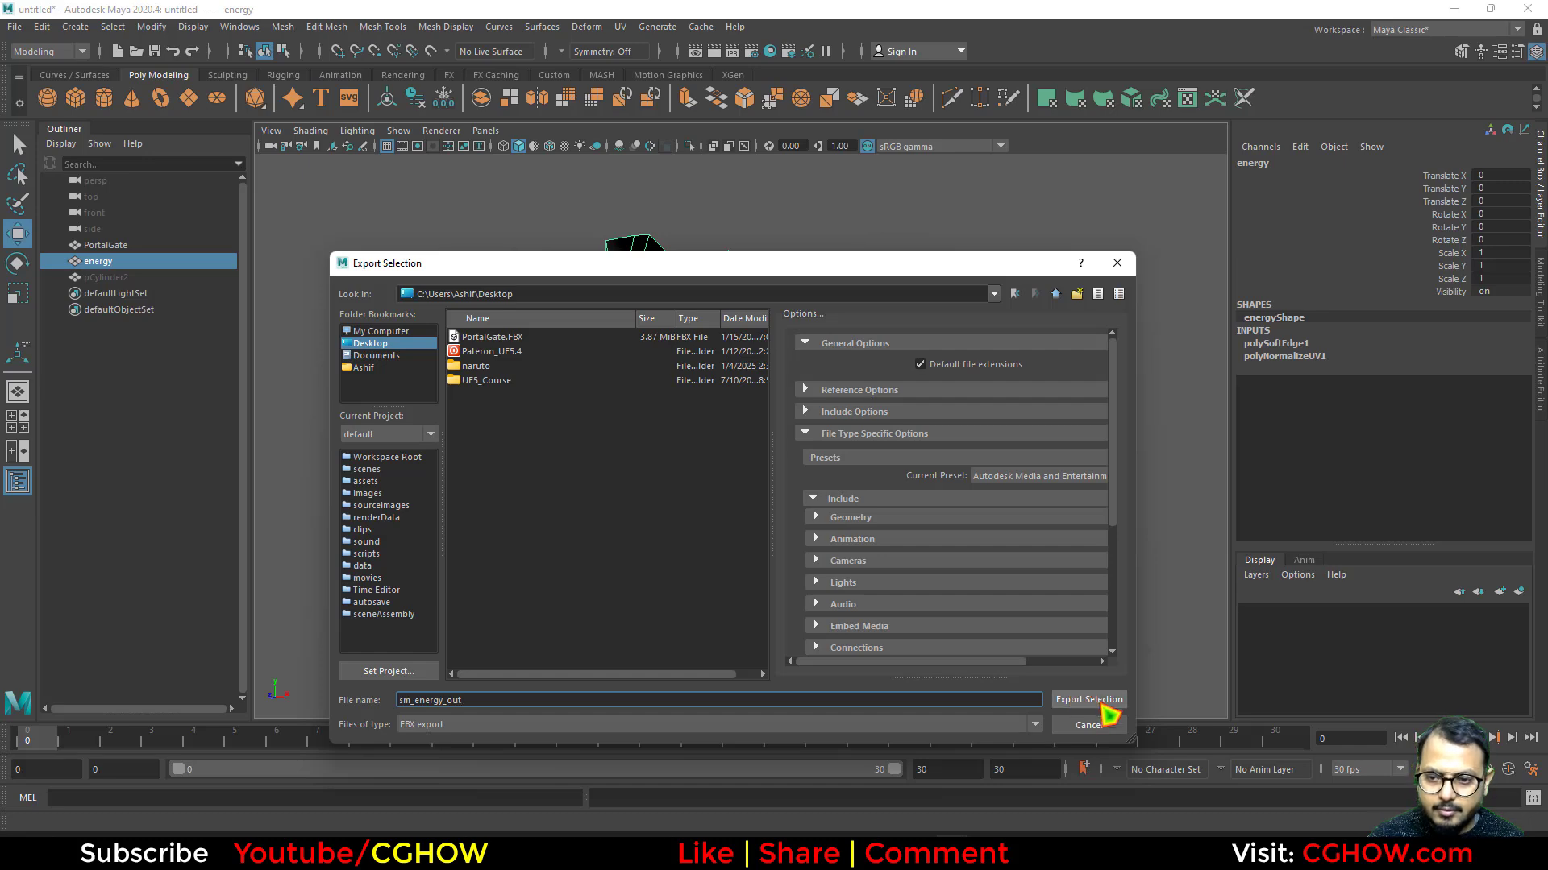
click(1102, 701)
Hide the energy mesh and unhide the pCylinder2 mesh.
alt+drag(766, 426, 727, 472)
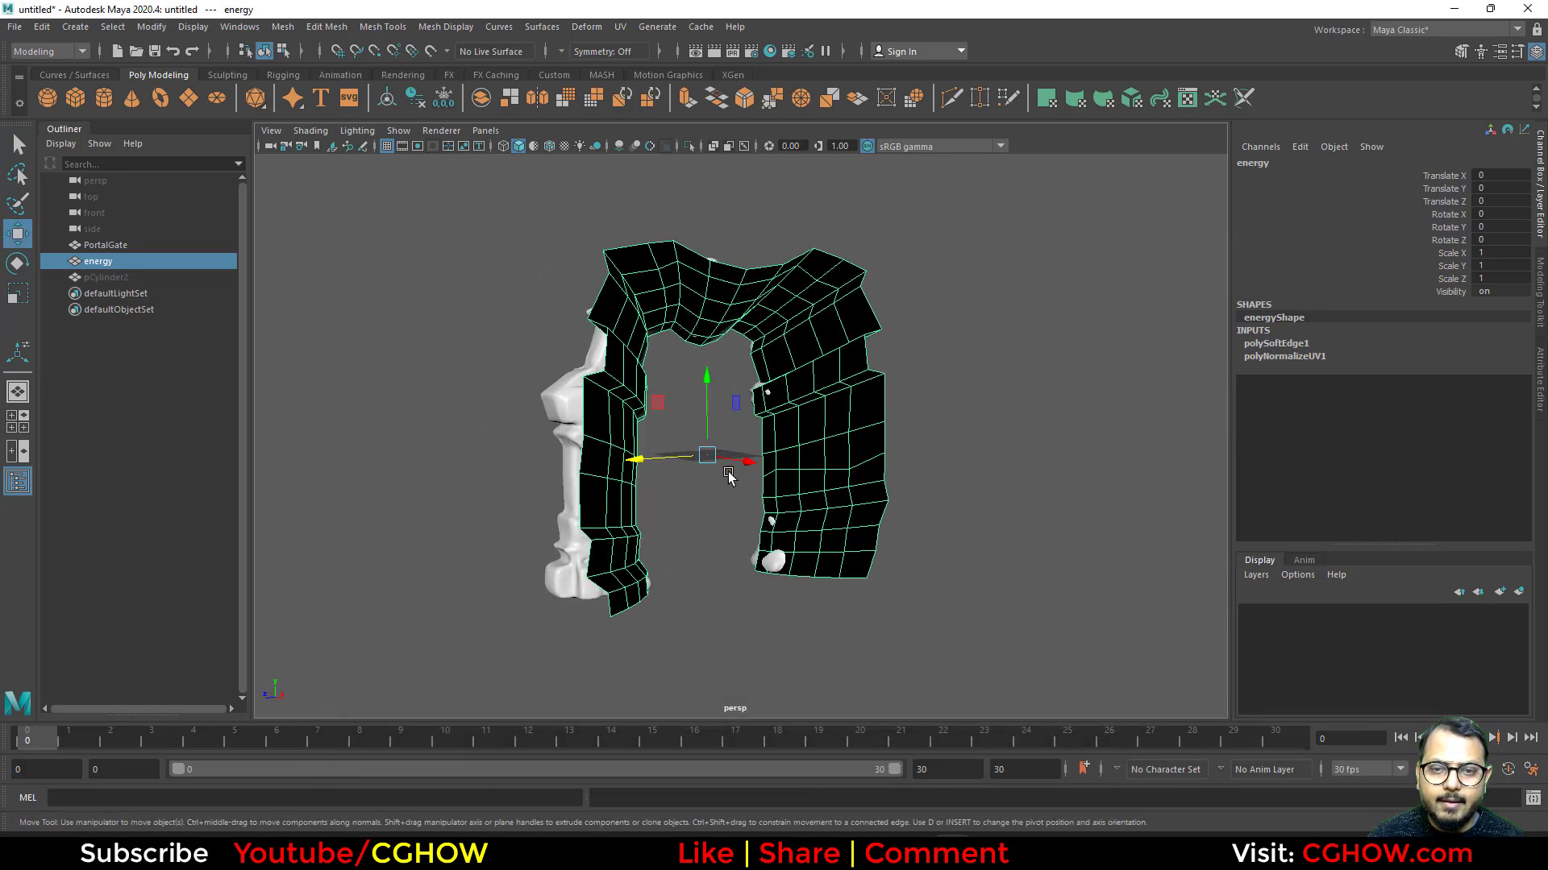
alt+right_drag(727, 471, 806, 492)
alt+drag(749, 595, 812, 605)
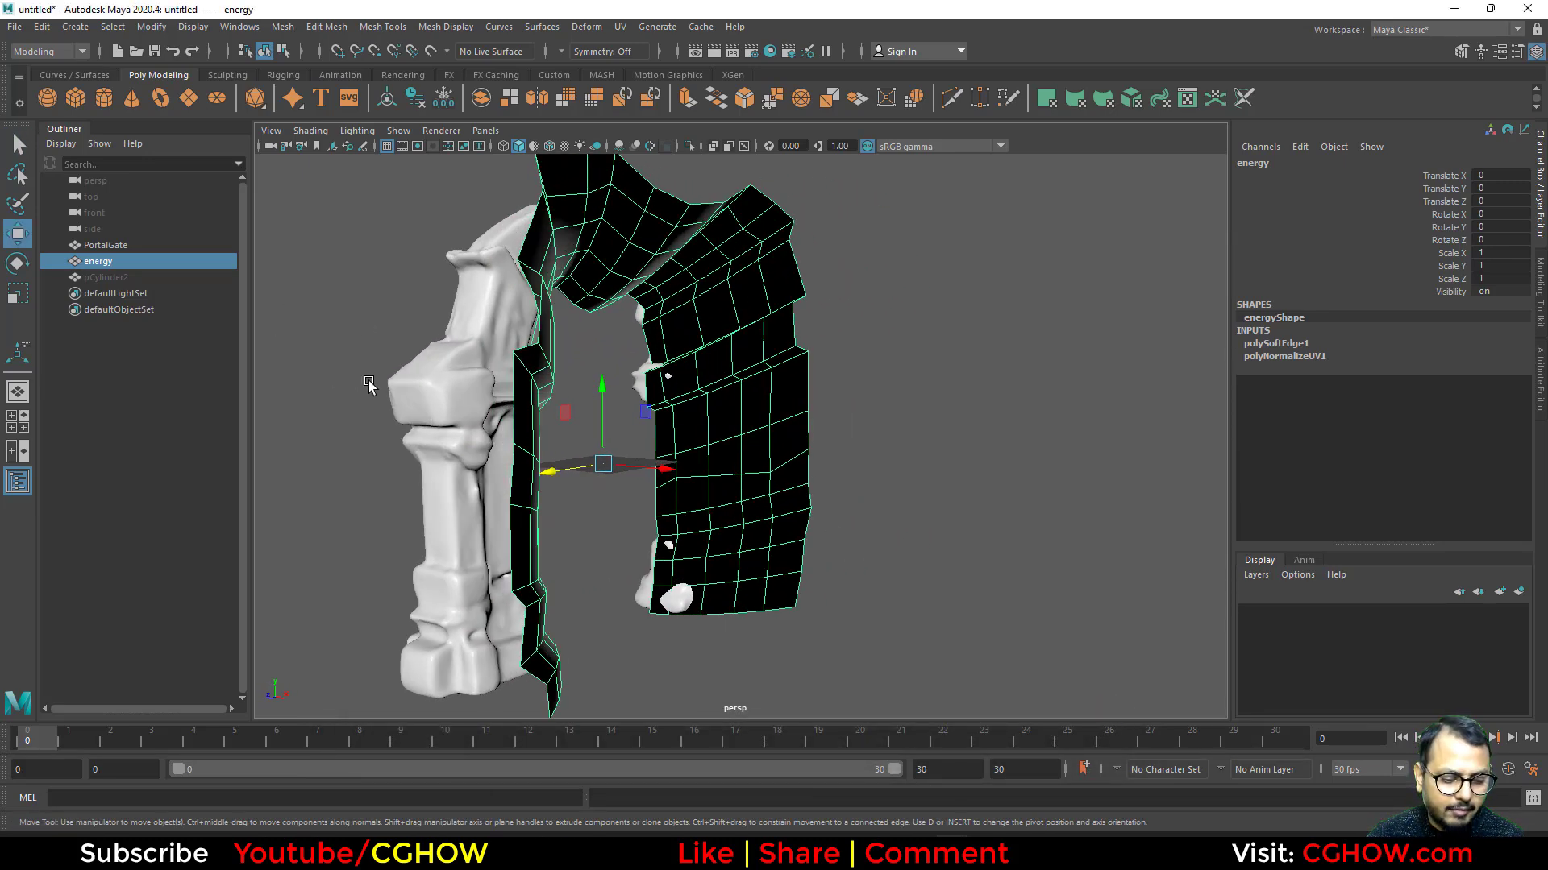
key(ctrl+h)
click(112, 278)
key(shift+h)
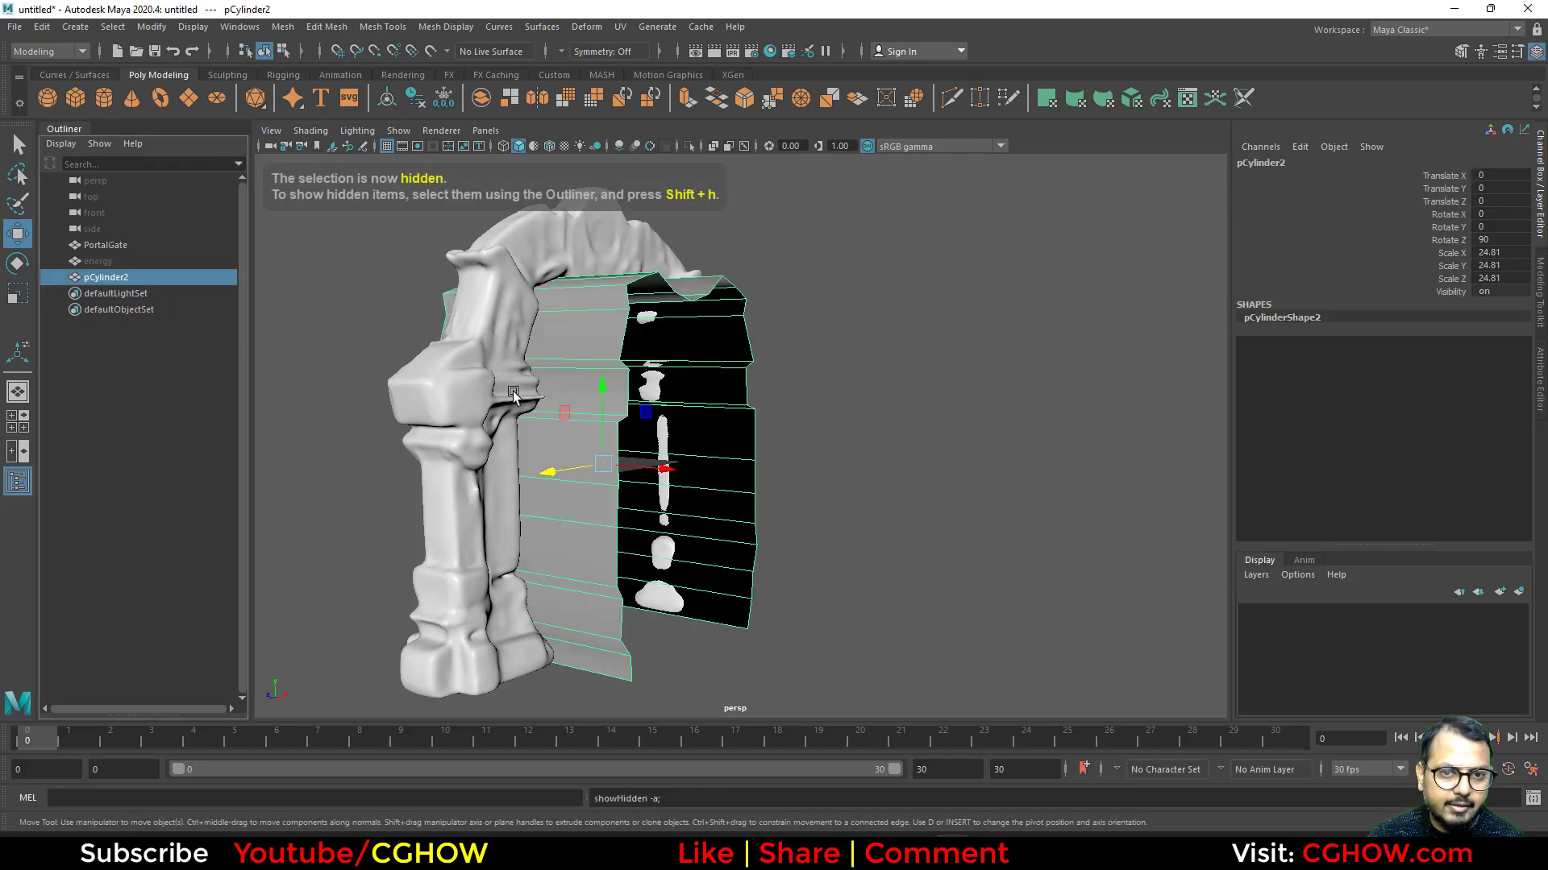
Select all vertices along the cylinder mesh's open rear border, on the side facing away from the gate.
alt+drag(513, 390, 841, 546)
right_drag(873, 287, 793, 300)
drag(934, 237, 926, 292)
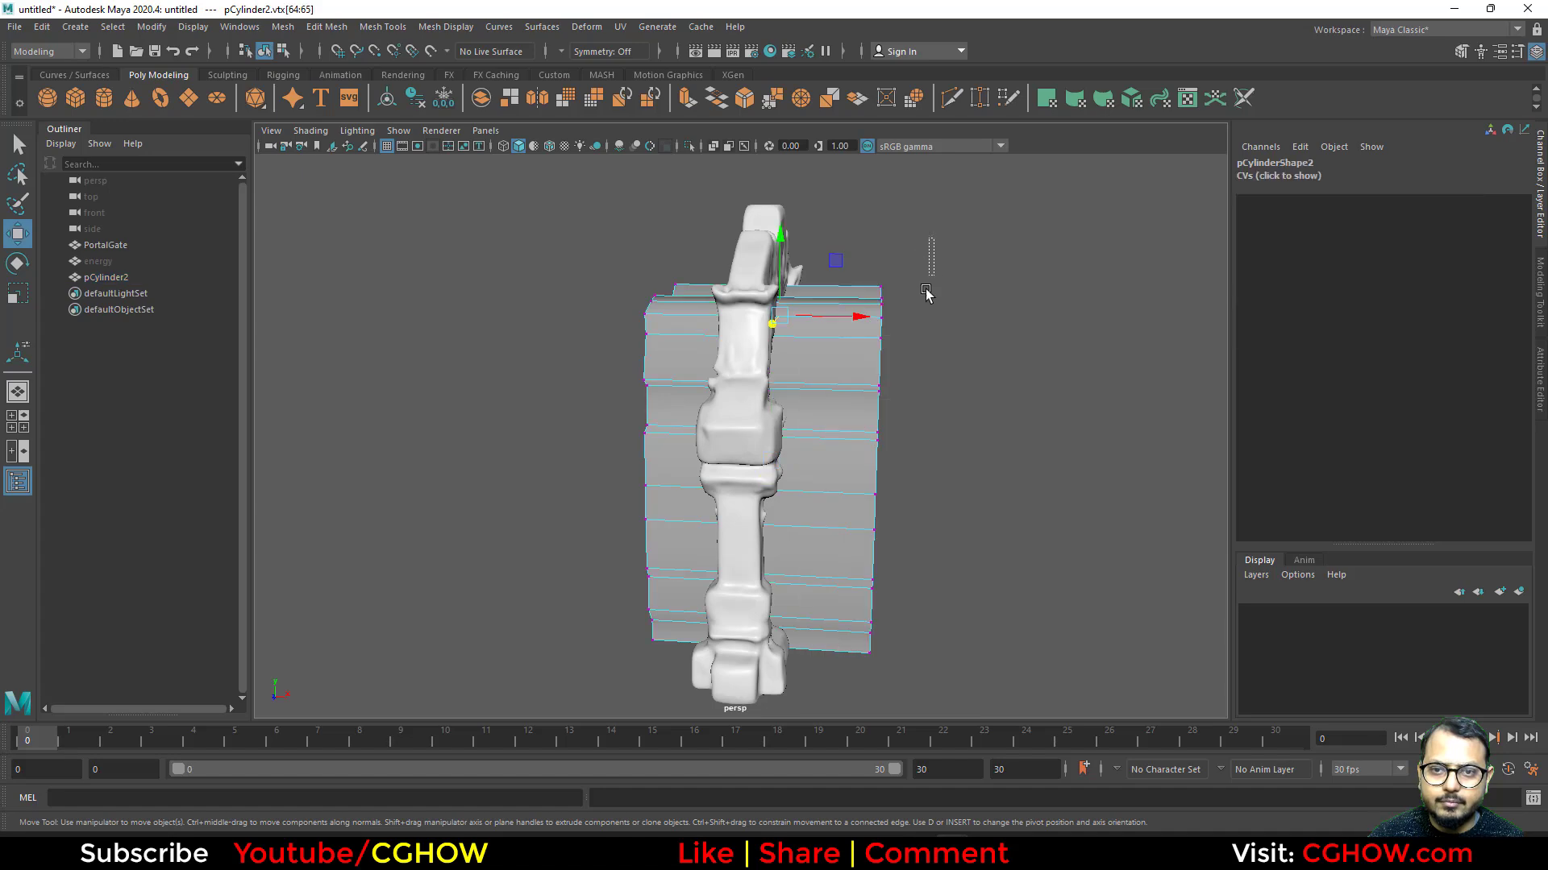
alt+drag(959, 465, 618, 461)
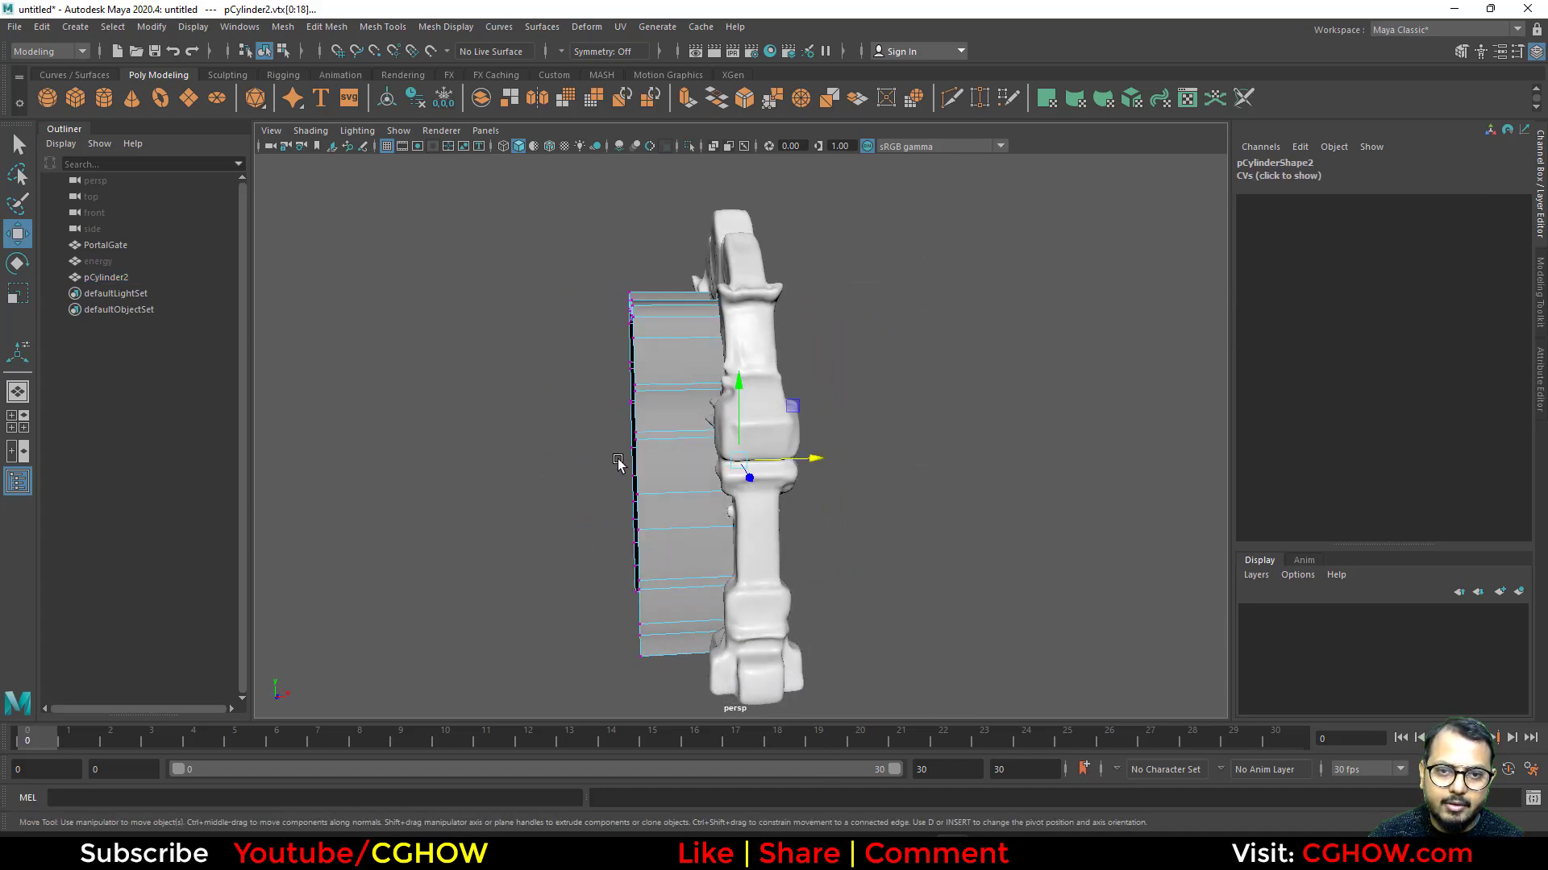
right_drag(664, 326, 589, 316)
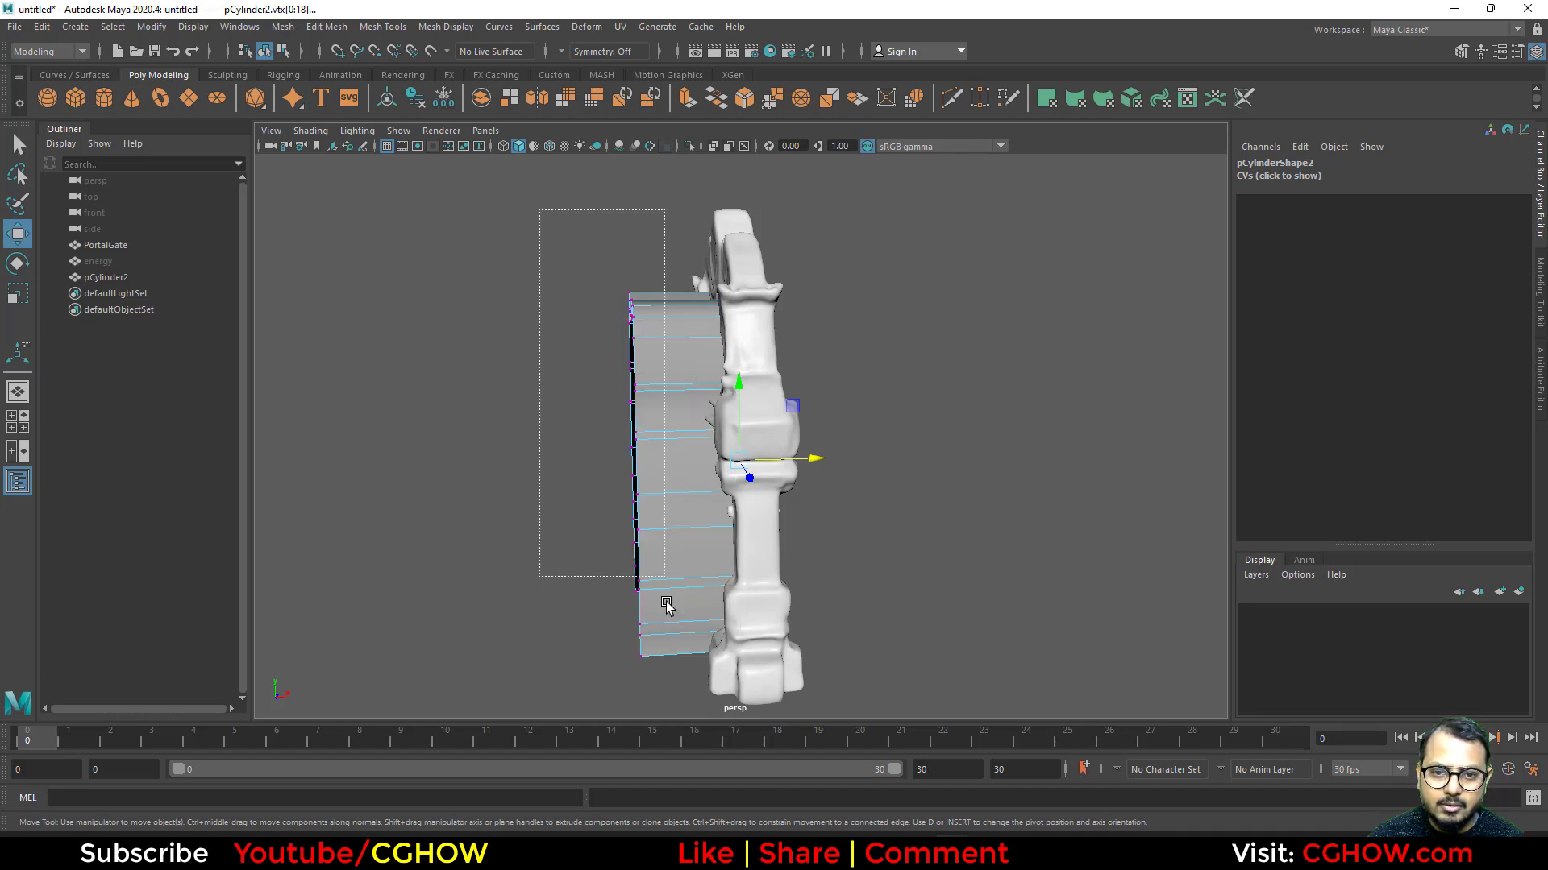
drag(666, 704, 667, 705)
alt+drag(544, 625, 652, 625)
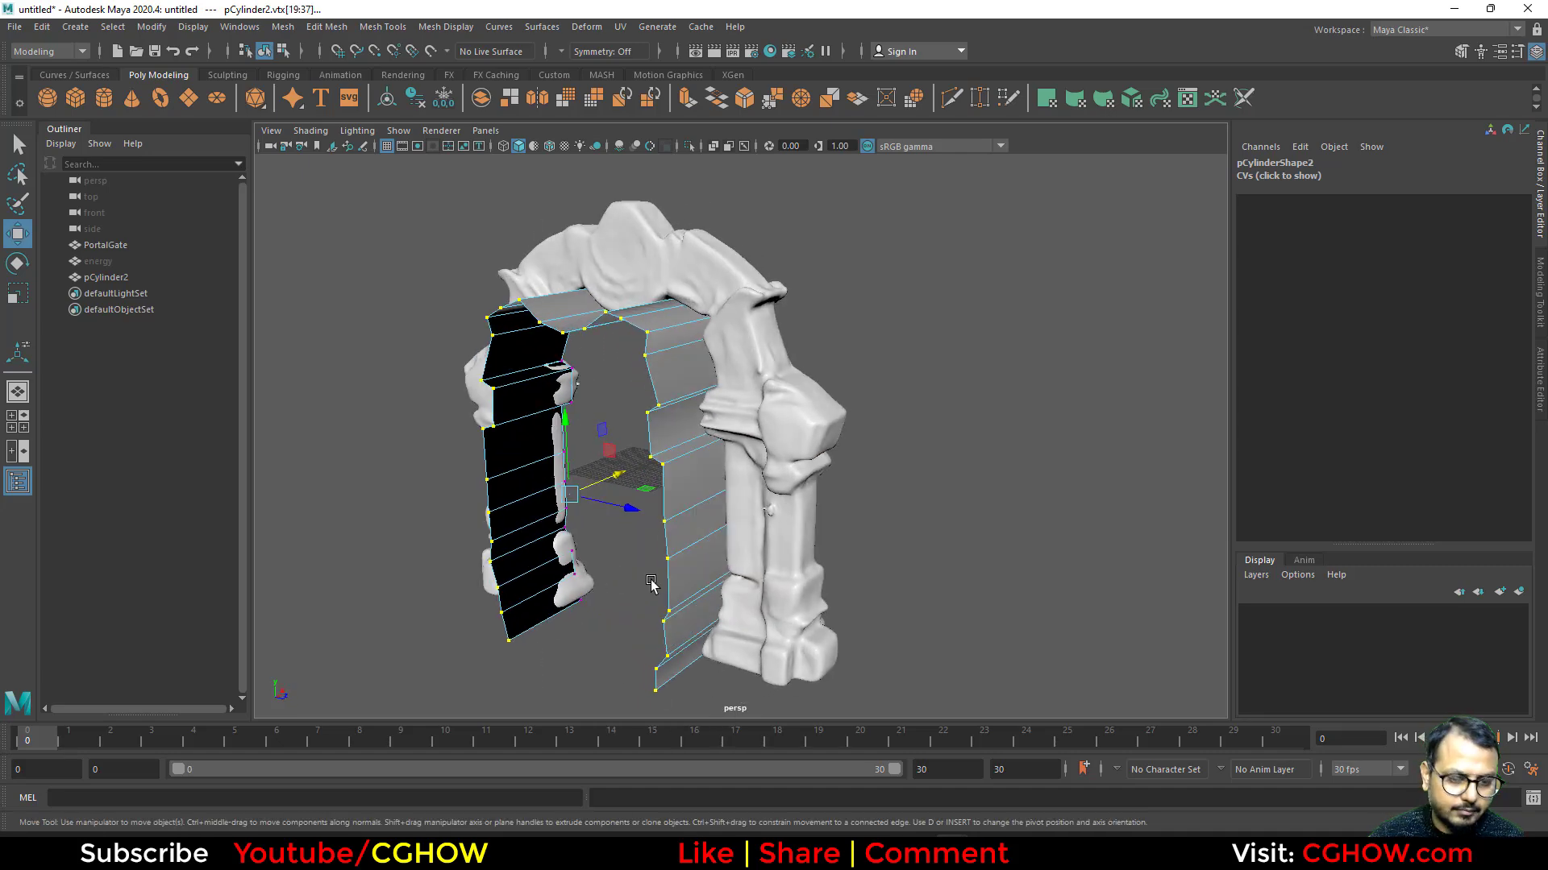
Try to collapse the selected rear vertices into one vertical line and move them farther out from the gate.
key(t)
alt+drag(609, 549, 511, 582)
key(r)
key(w)
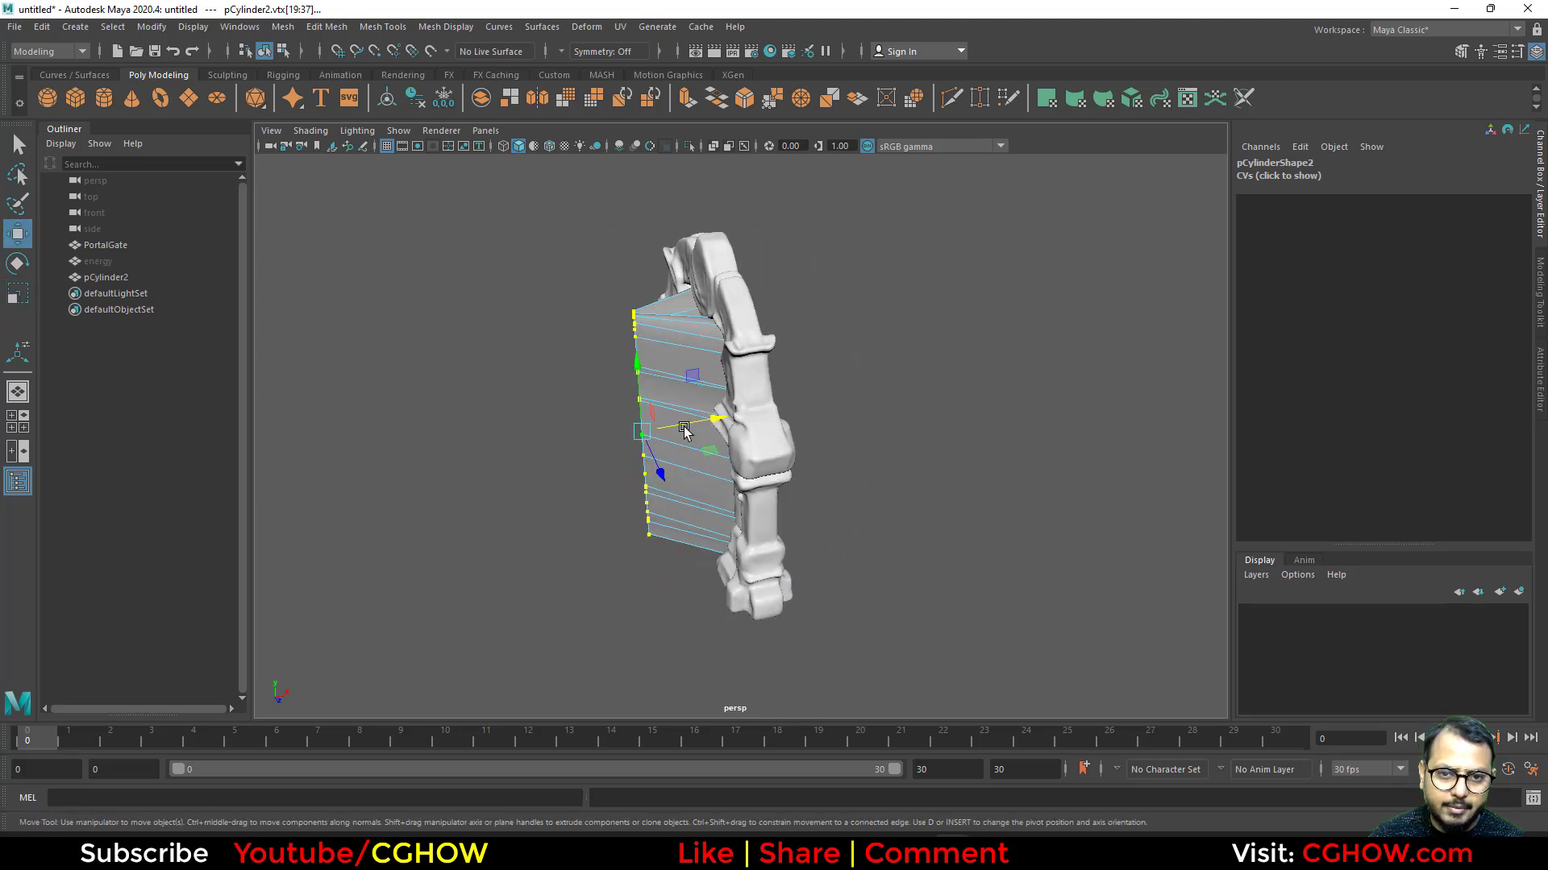
drag(698, 420, 611, 438)
Try to insert an edge loop about midway between the gate and the mesh's collapsed rear line.
alt+drag(640, 509, 639, 473)
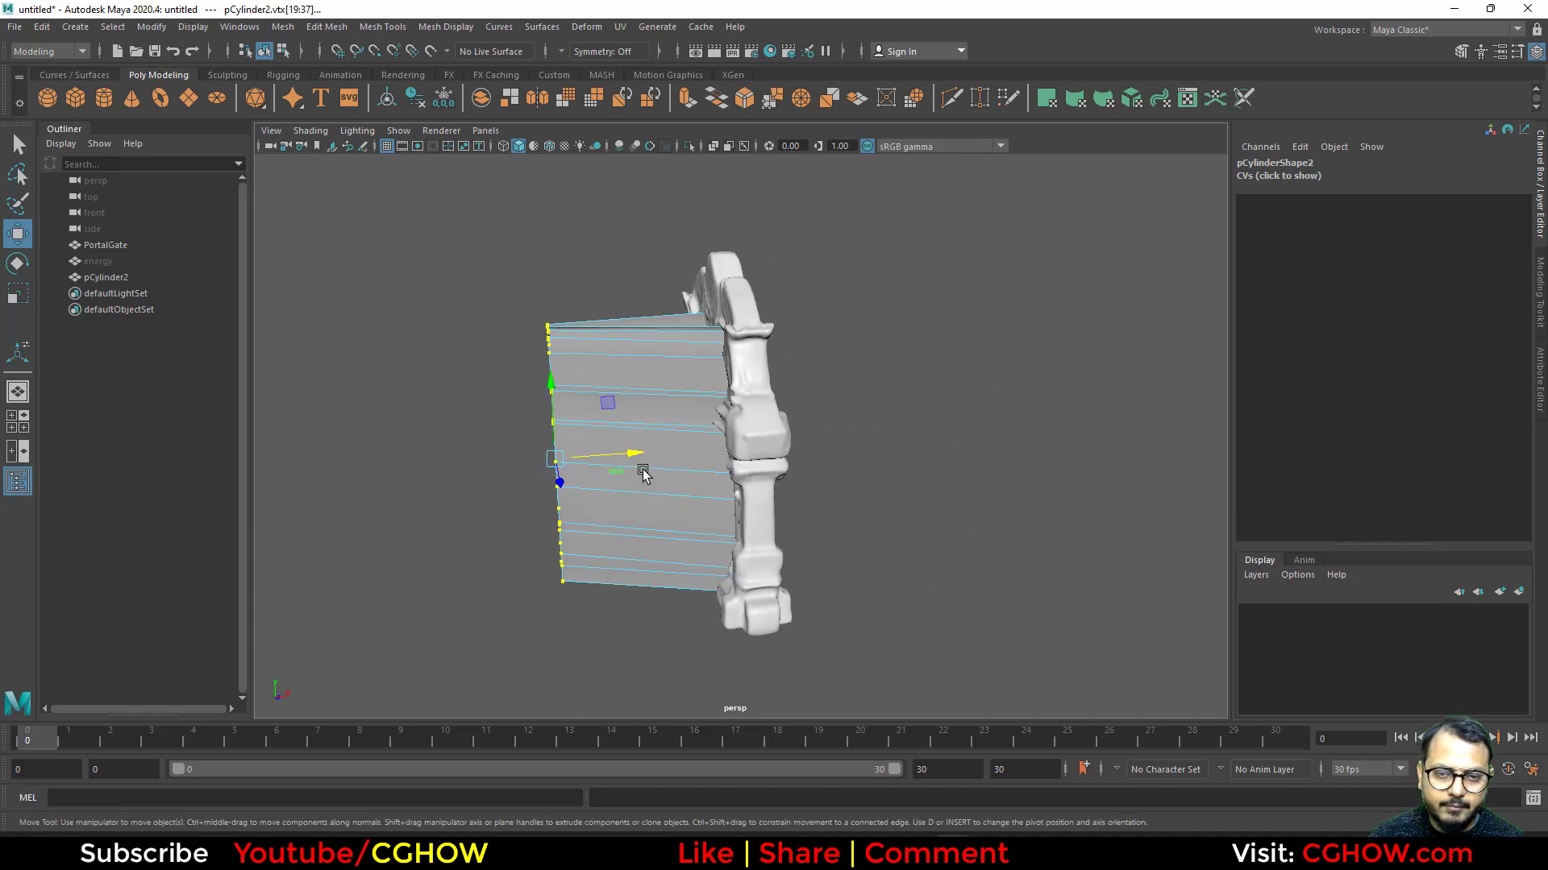
right_click(611, 347)
right_drag(632, 320, 632, 319)
click(640, 348)
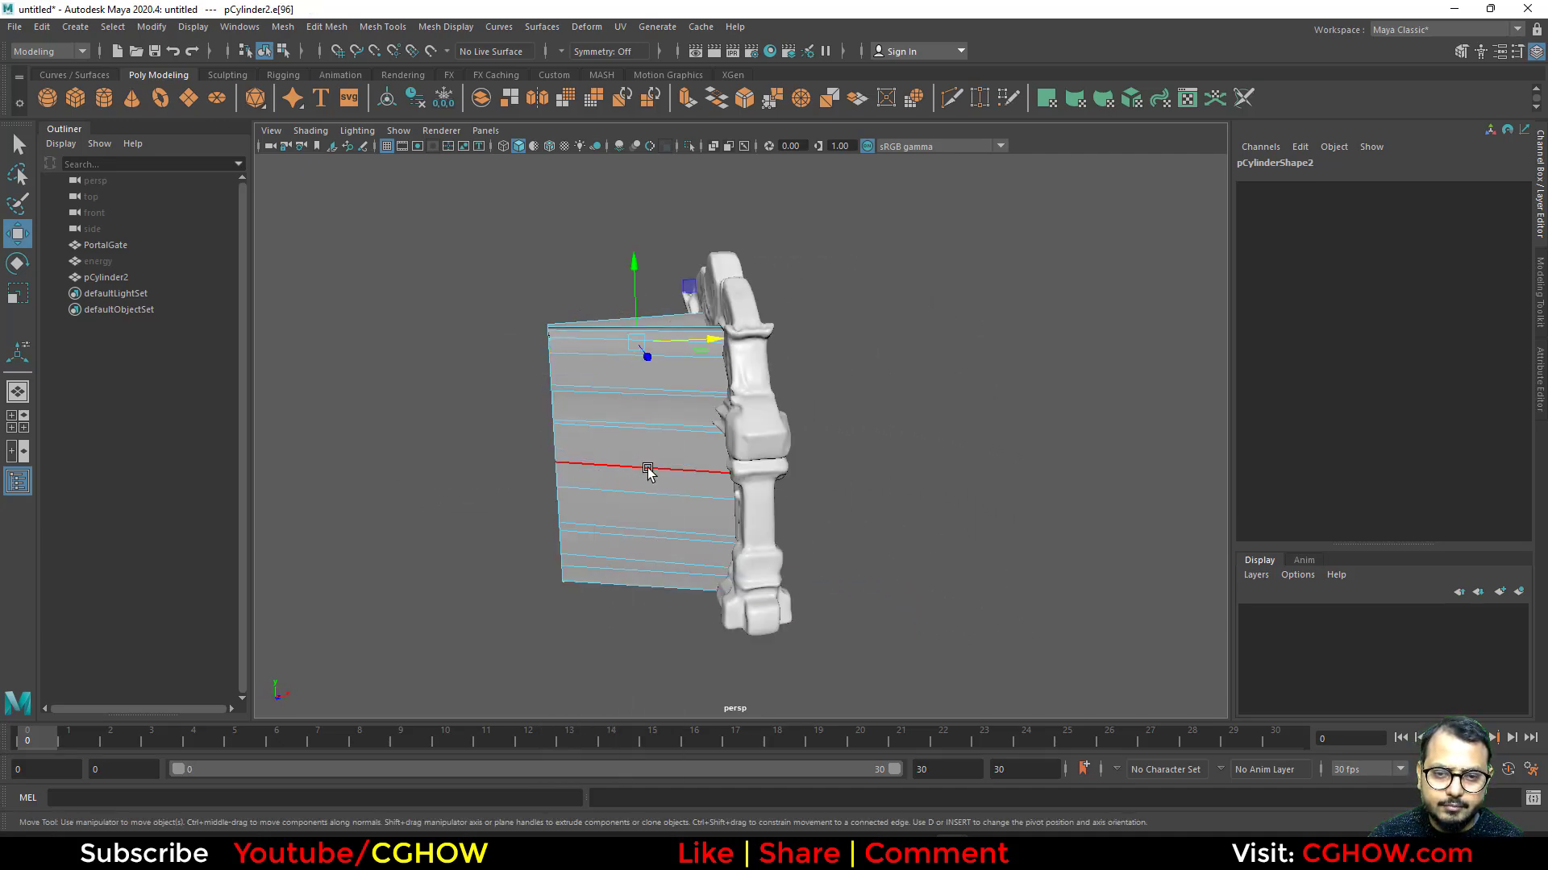
right_drag(743, 353, 630, 420)
shift+right_drag(532, 436, 532, 435)
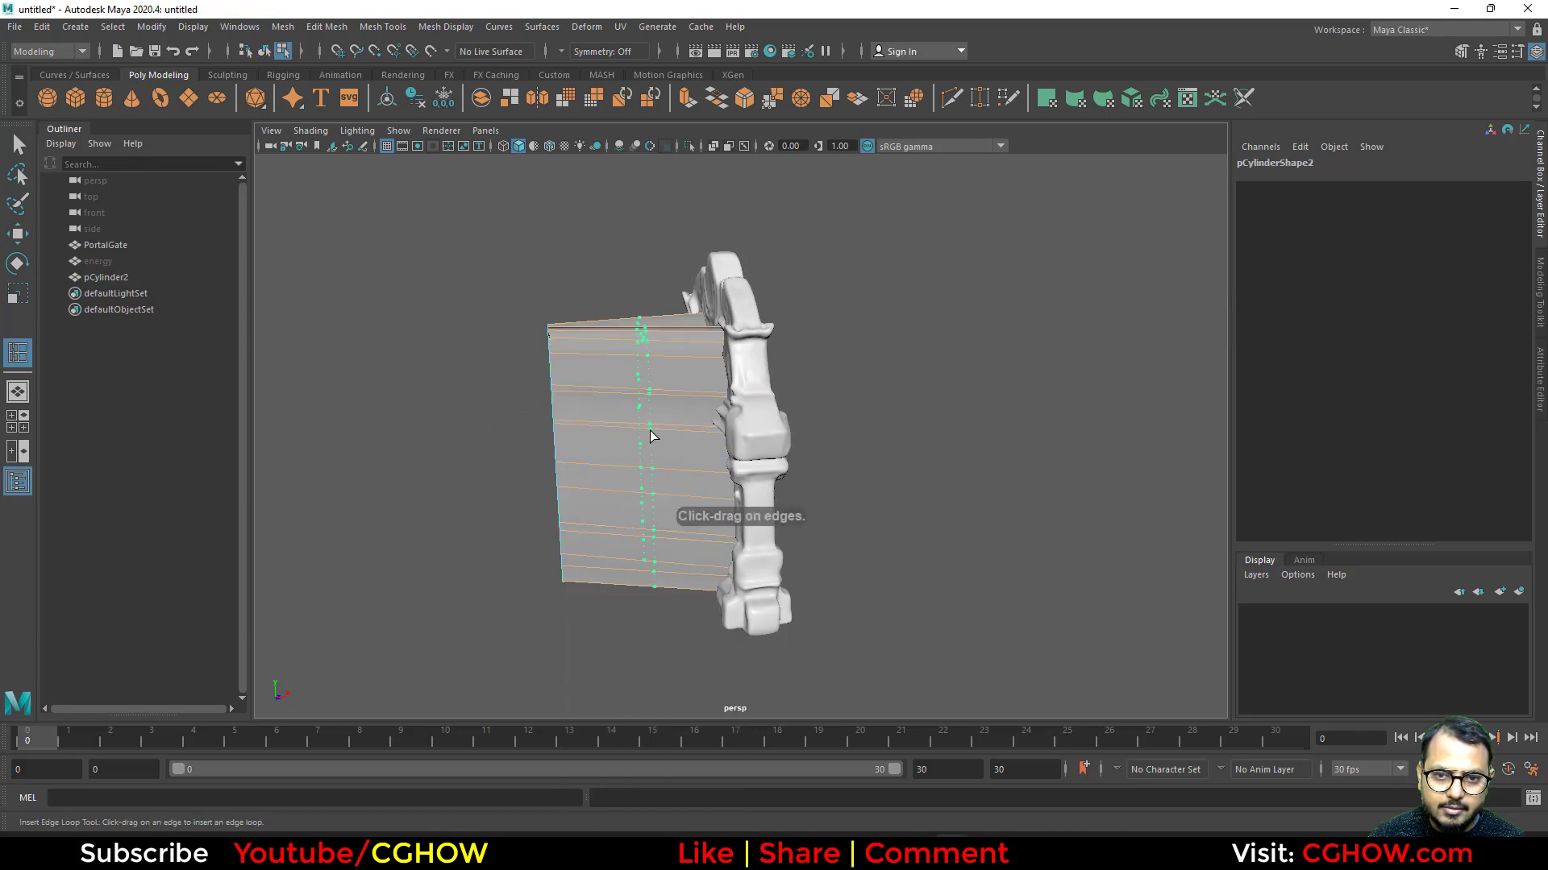
click(647, 433)
Try to widen the new middle edge loop so the mesh bulges between the gate and its rear line.
alt+drag(668, 586, 716, 536)
key(r)
shift+right_drag(697, 462, 764, 472)
alt+drag(743, 512, 774, 529)
key(ctrl+z)
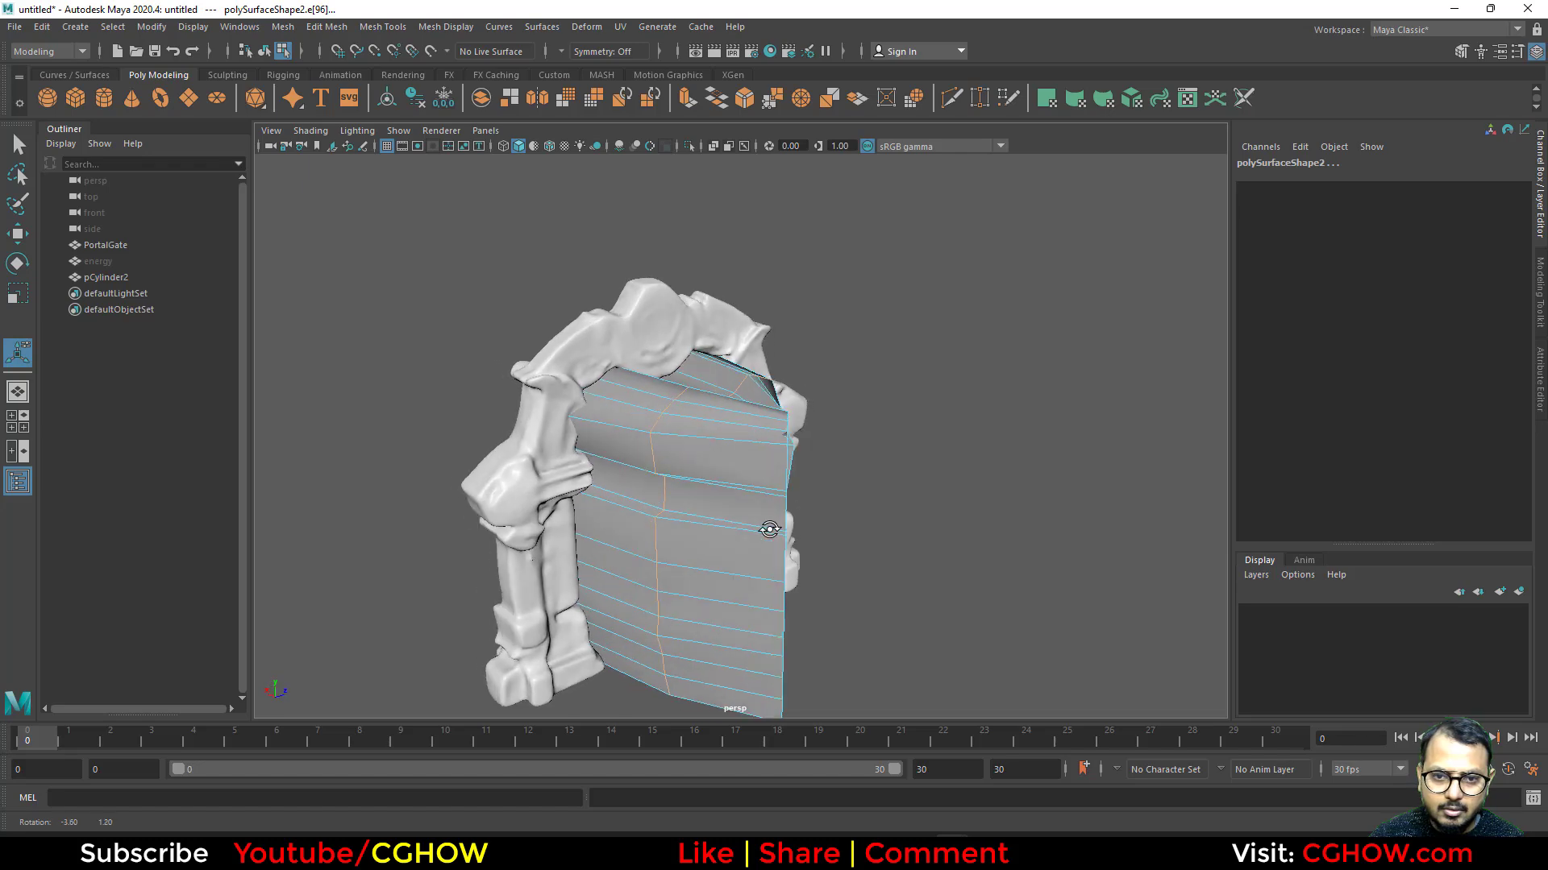
mouse_move(691, 453)
alt+mouse_down()
mouse_move(691, 398)
mouse_move(668, 465)
alt+mouse_up()
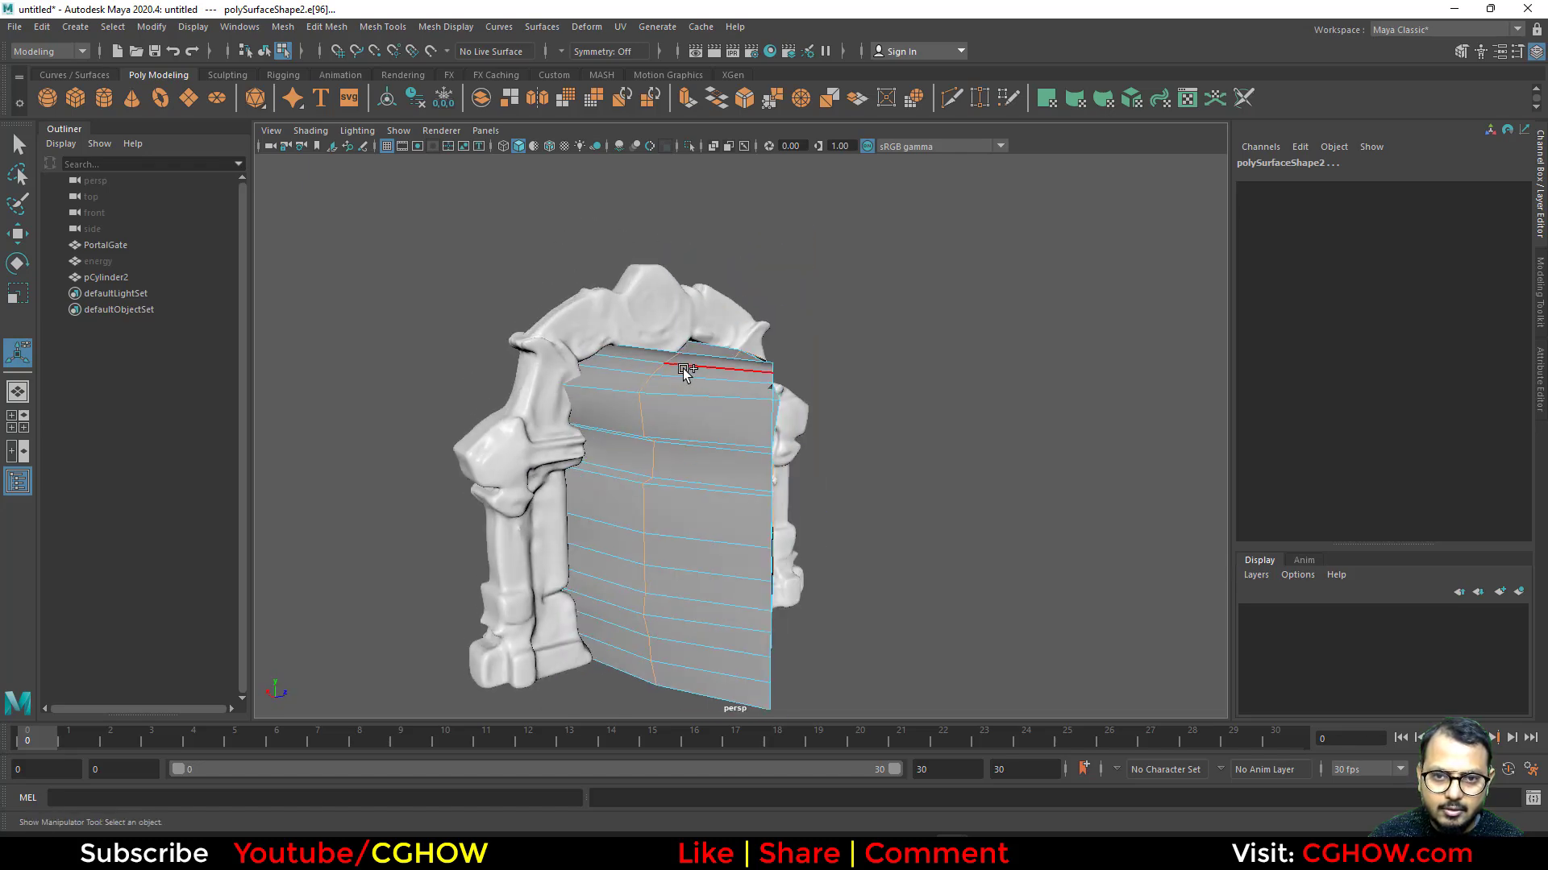
shift+right_drag(682, 369, 773, 373)
alt+drag(756, 518, 510, 429)
Undo the edge loop, the move and the scaling of the rear border vertices.
key(ctrl+z)
key(ctrl+z)
key(ctrl+z)
key(ctrl+z)
key(ctrl+z)
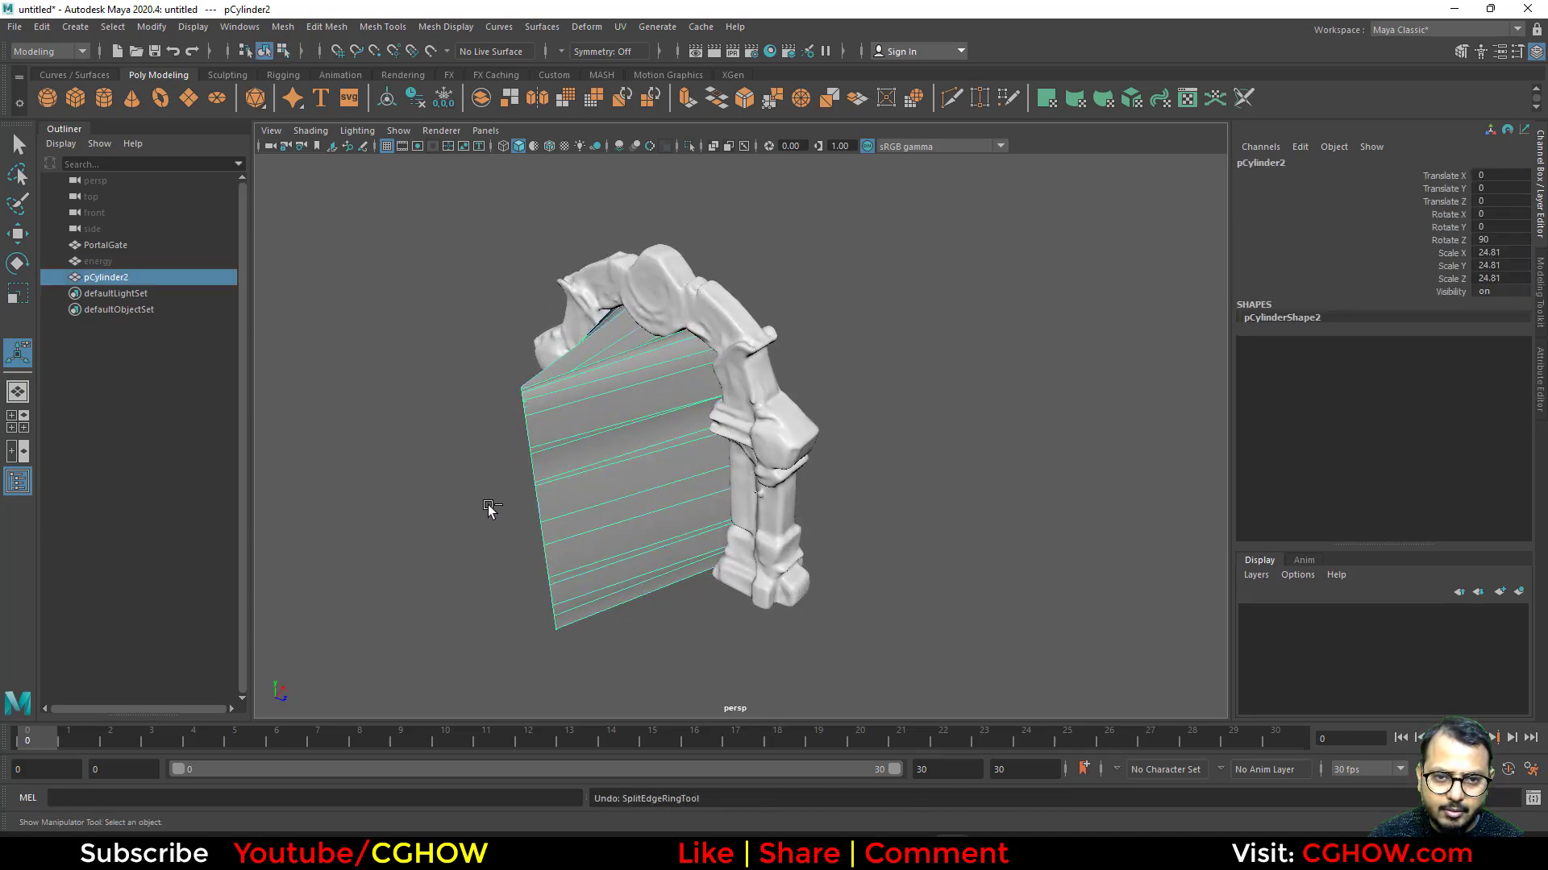
key(ctrl+z)
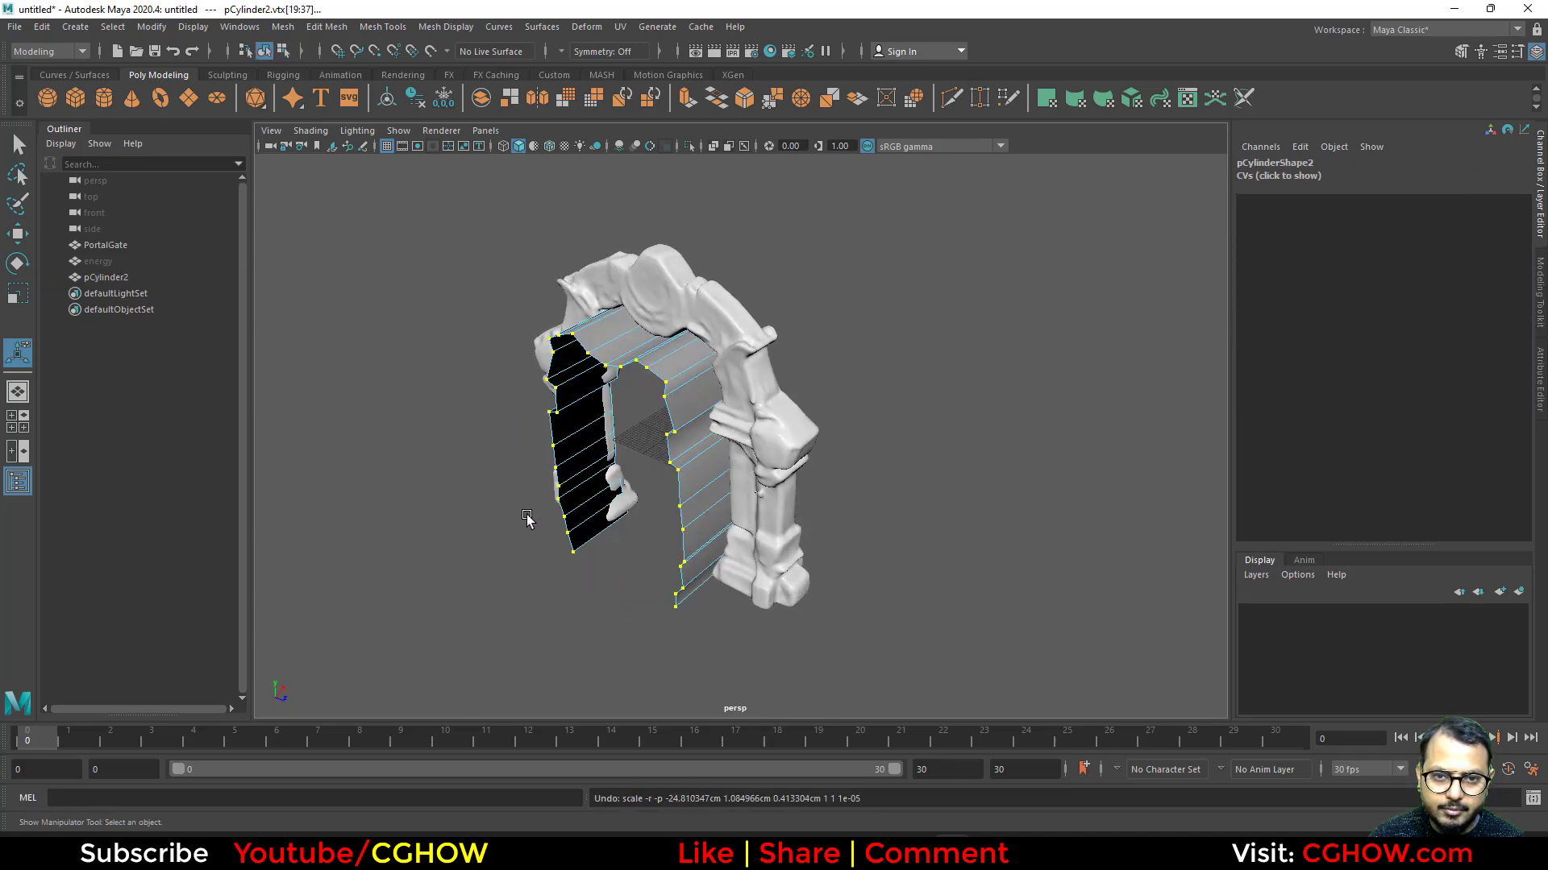
Scale the selected rear border vertices across the gate's width until they form a single central line.
alt+drag(526, 516, 621, 501)
key(r)
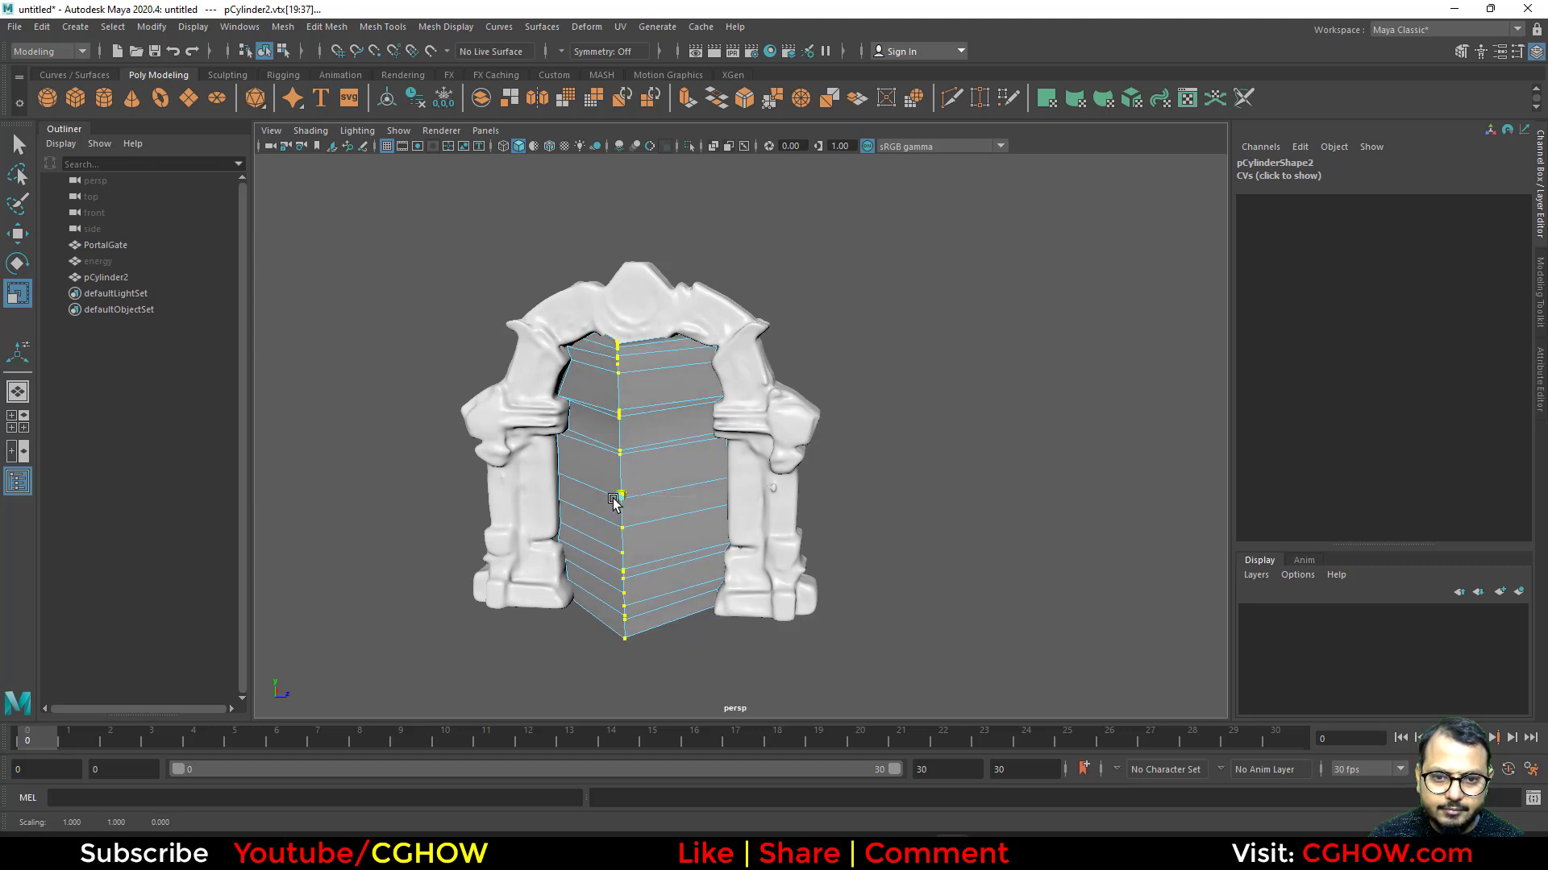
alt+drag(612, 499, 587, 566)
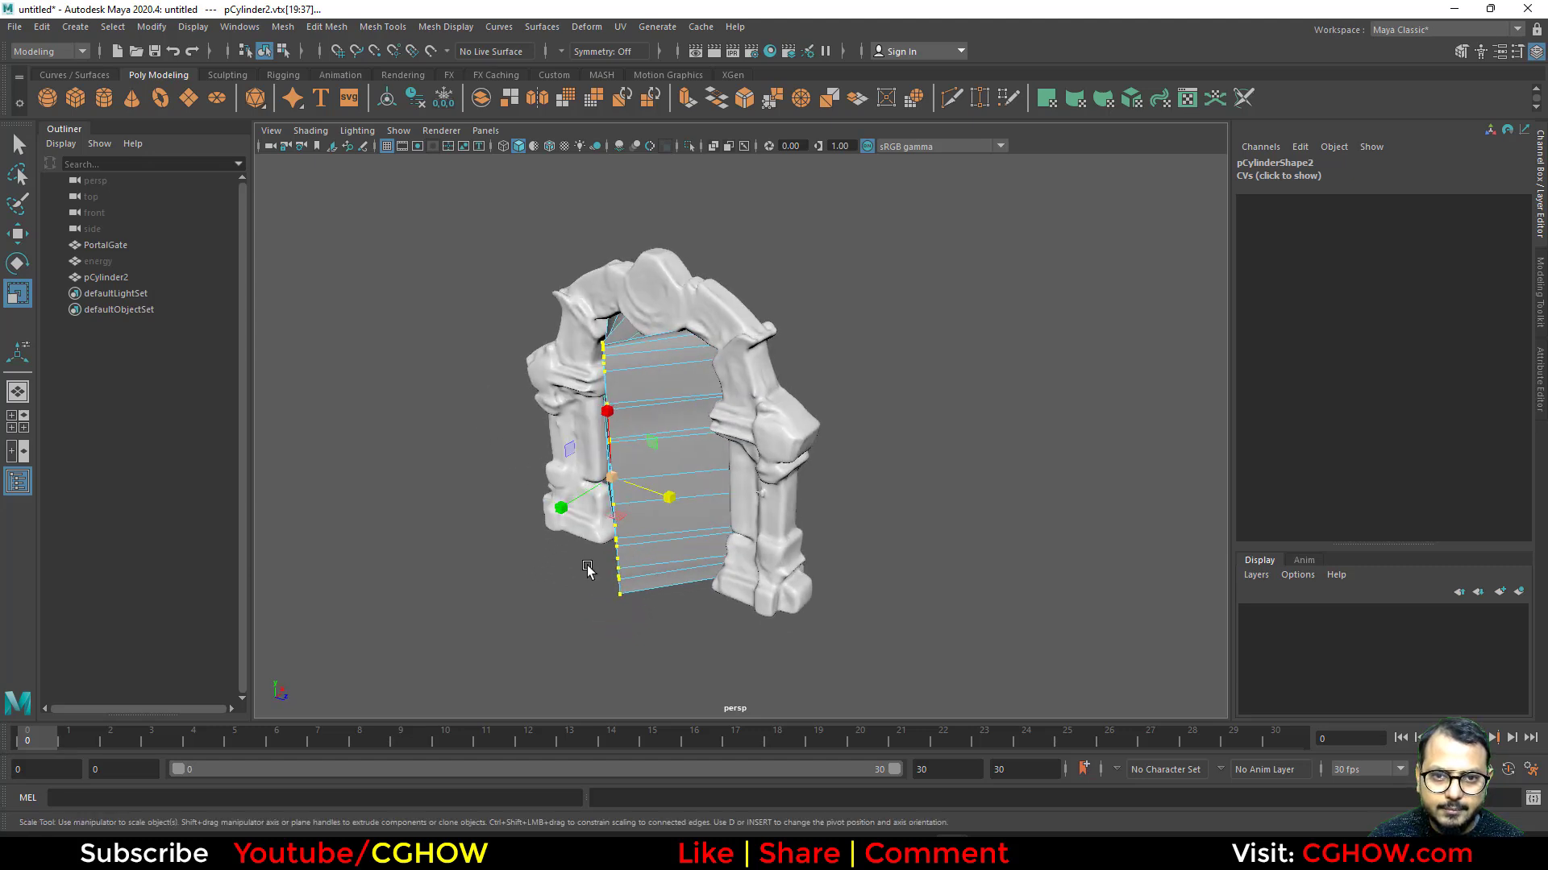
Try to insert an edge loop midway along the short tapered mesh, and undo it.
shift+right_click(656, 373)
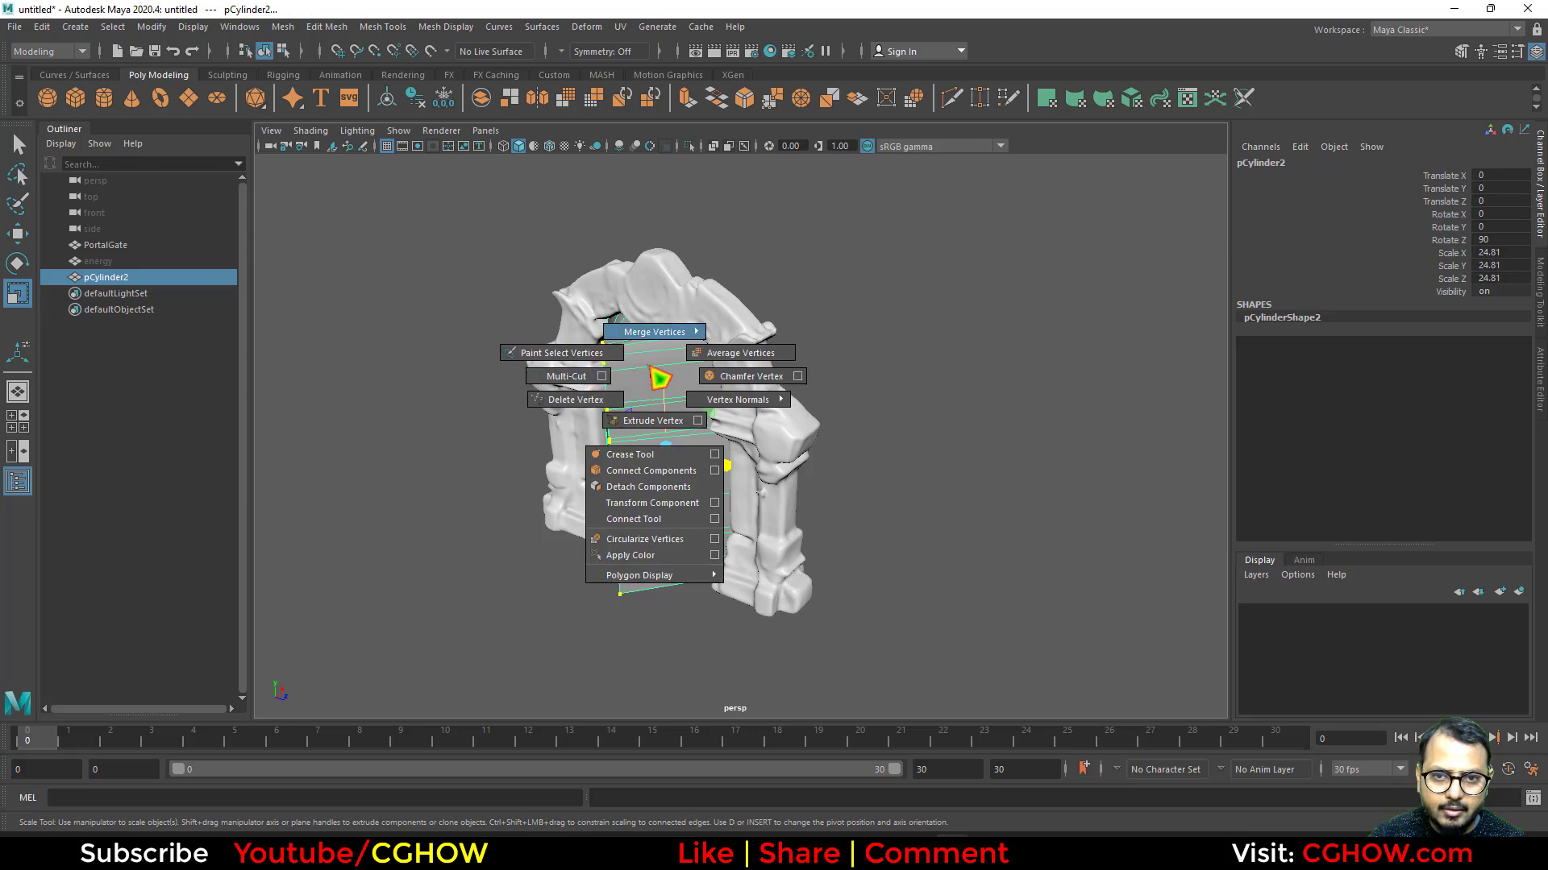
key(w)
right_drag(642, 349, 752, 328)
click(638, 370)
shift+right_drag(684, 404, 664, 386)
drag(664, 373, 663, 369)
alt+drag(662, 369, 615, 477)
key(ctrl+z)
key(ctrl+z)
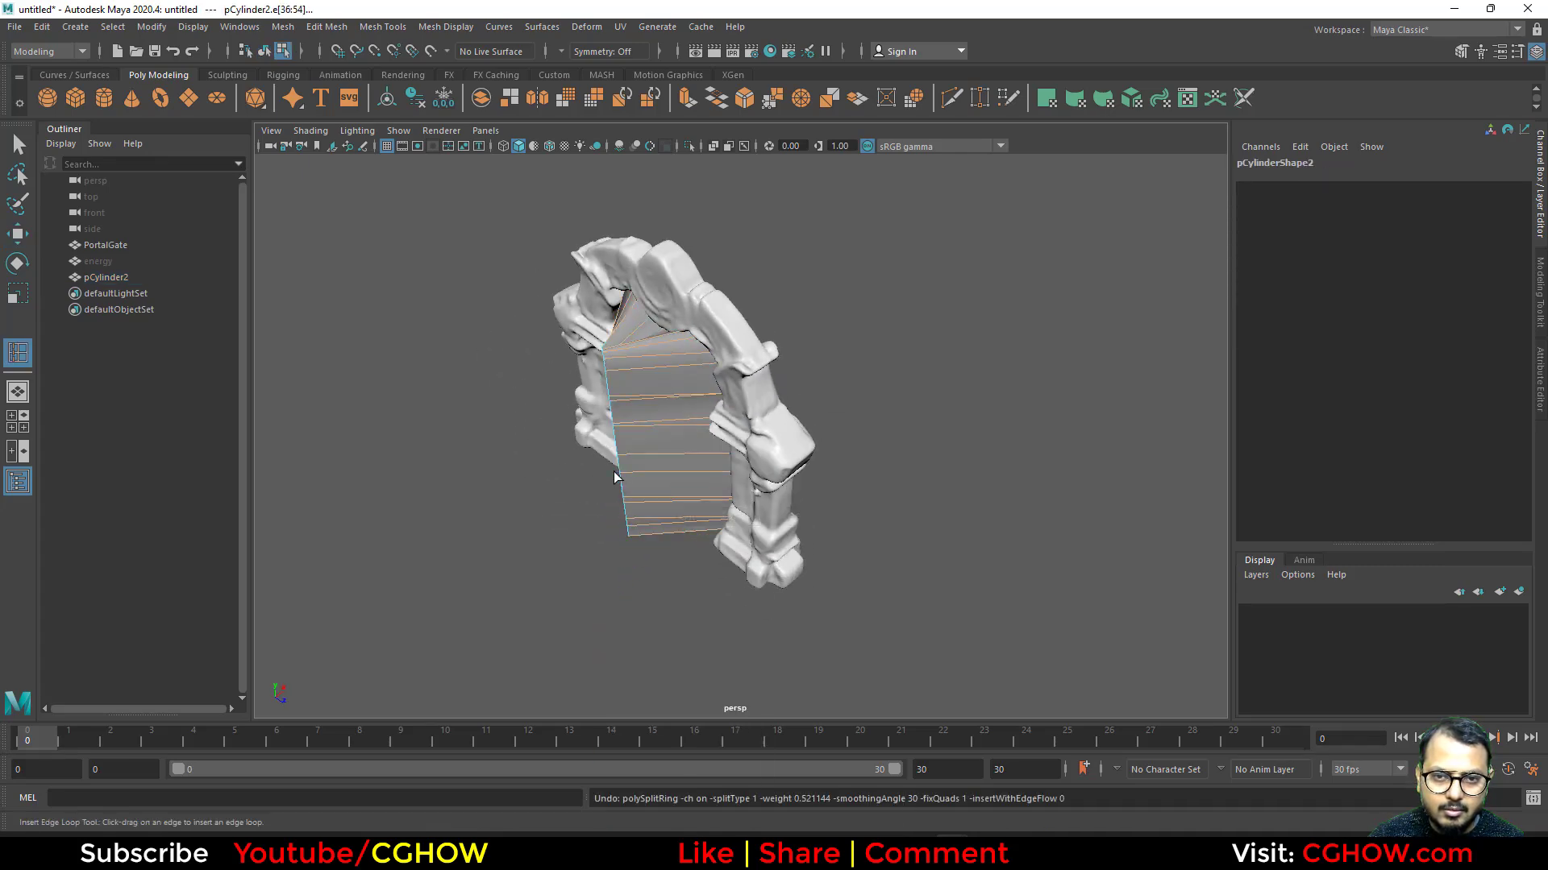
Select the vertices of the collapsed rear line and move them farther away from the gate to deepen the mesh.
key(w)
click(642, 373)
right_click(644, 365)
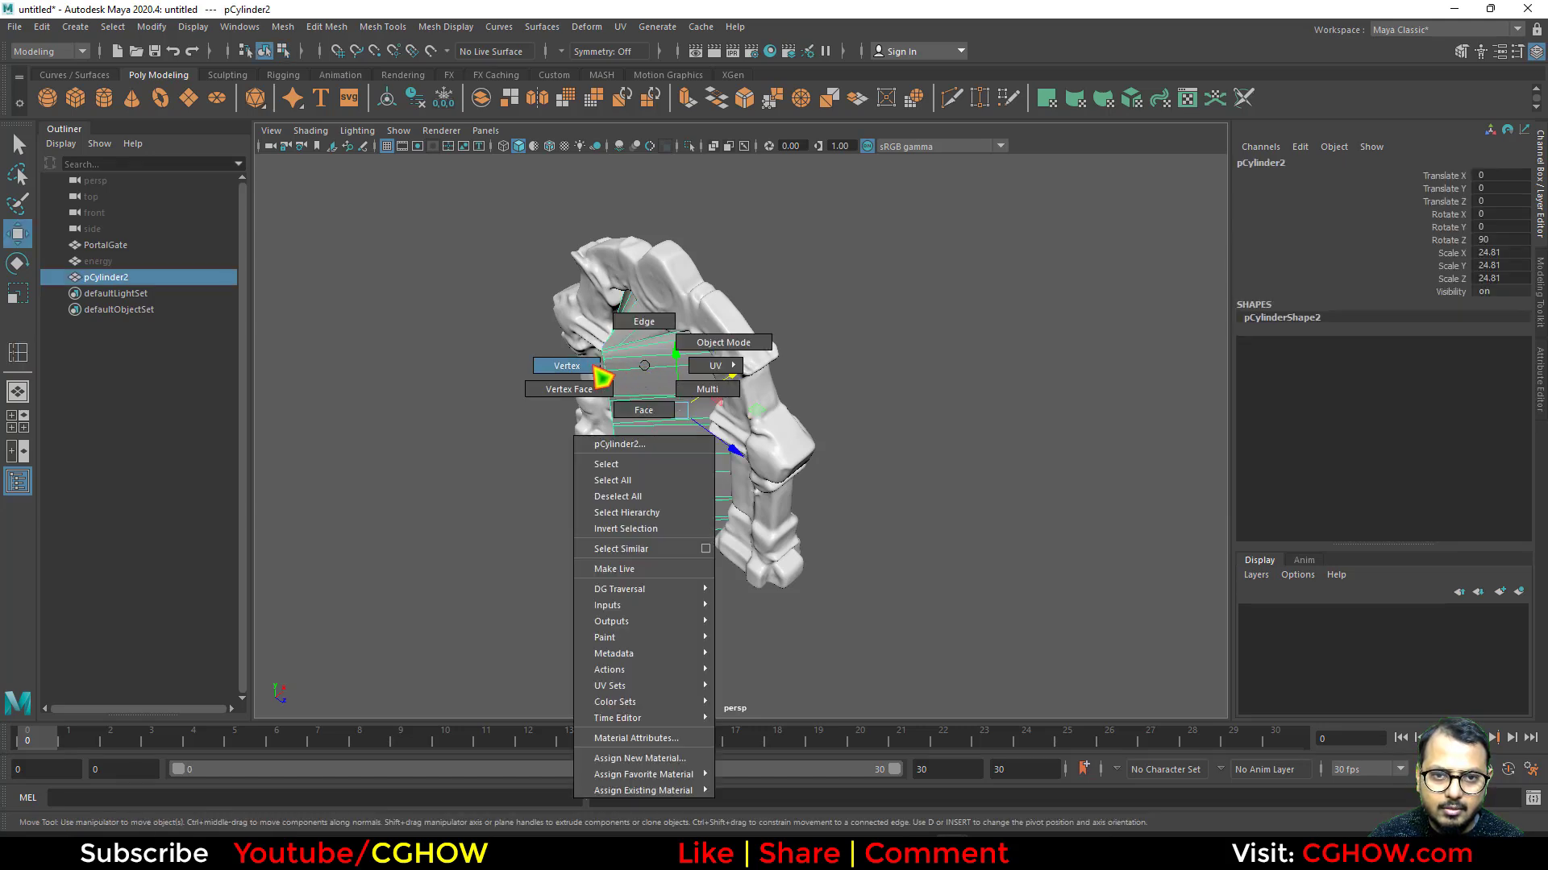
right_drag(594, 369, 584, 365)
alt+drag(621, 438, 530, 364)
drag(582, 254, 690, 634)
alt+drag(732, 457, 639, 428)
Insert an edge loop about midway along the mesh's depth, scale it wider, and return to object mode.
right_drag(652, 377, 736, 346)
shift+right_drag(629, 352, 594, 389)
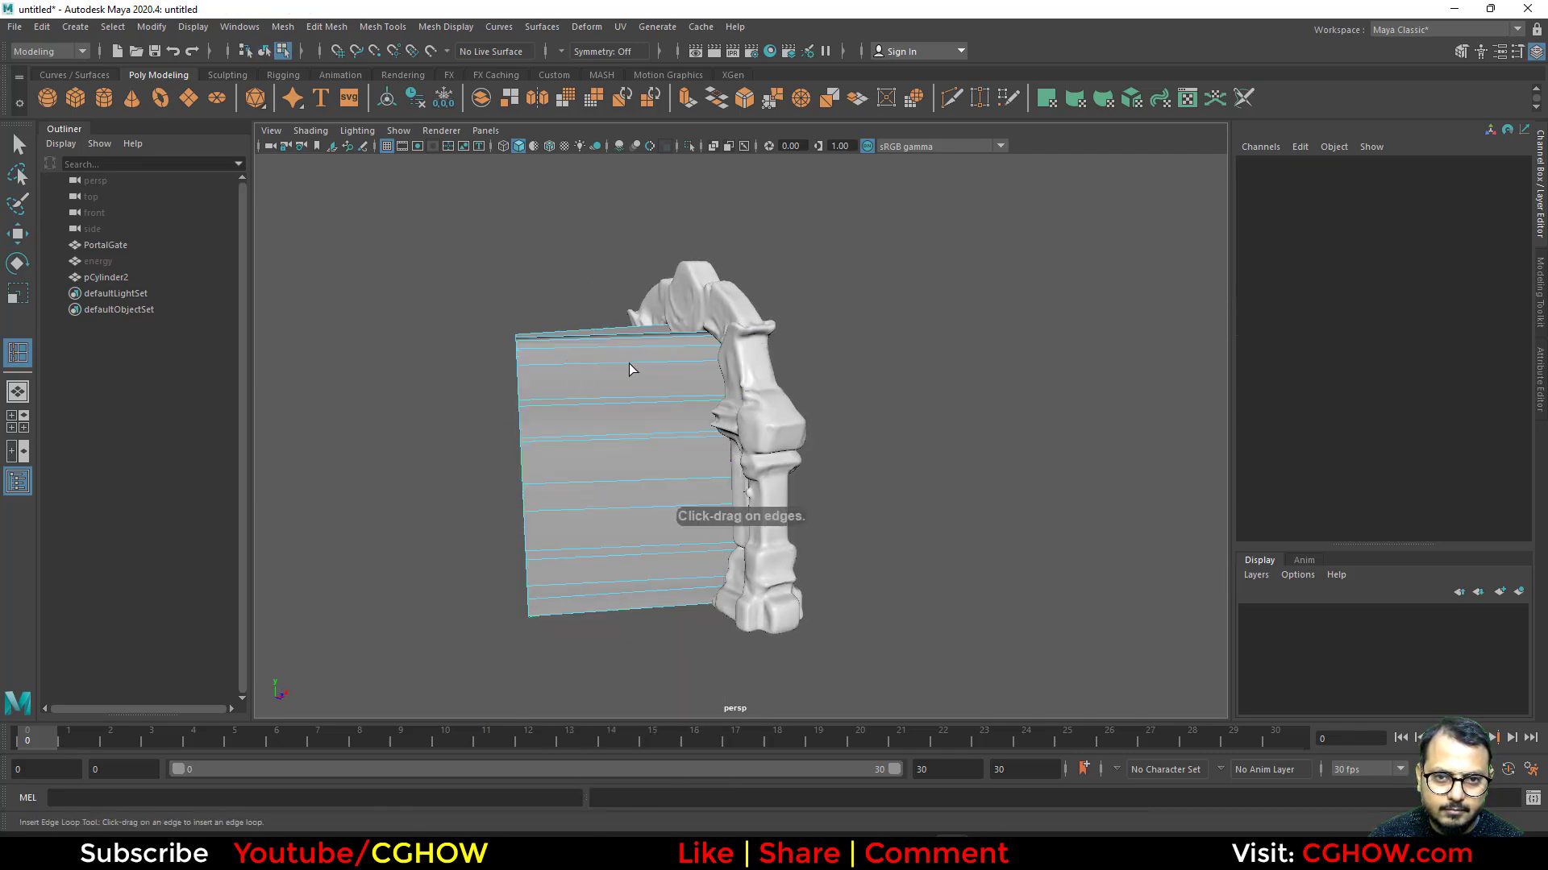
click(631, 369)
alt+drag(631, 369, 667, 577)
key(r)
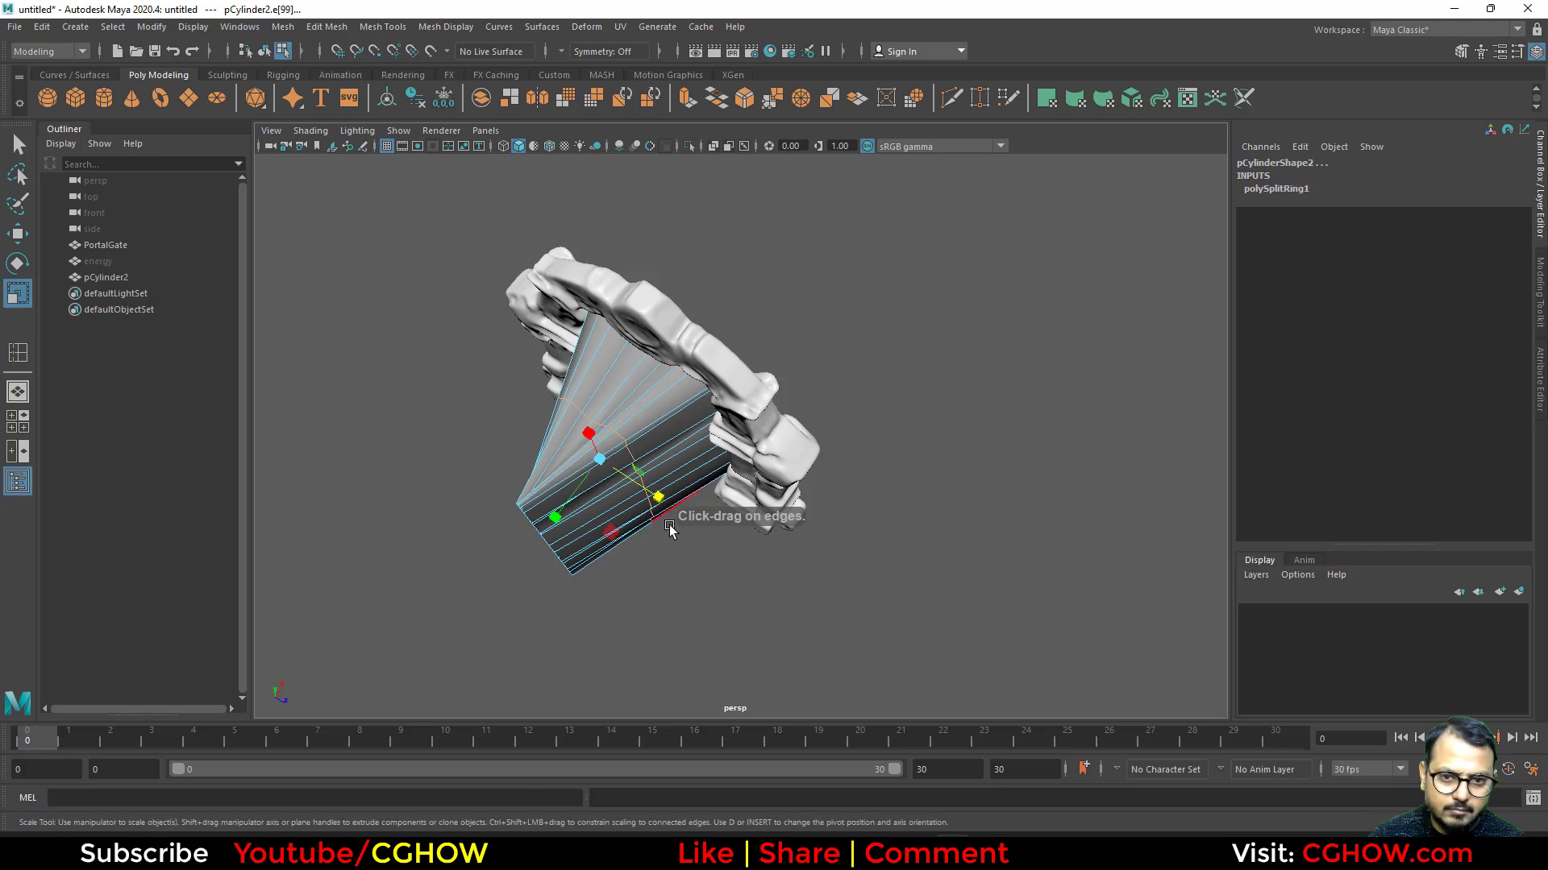
drag(658, 498, 615, 542)
right_click(668, 385)
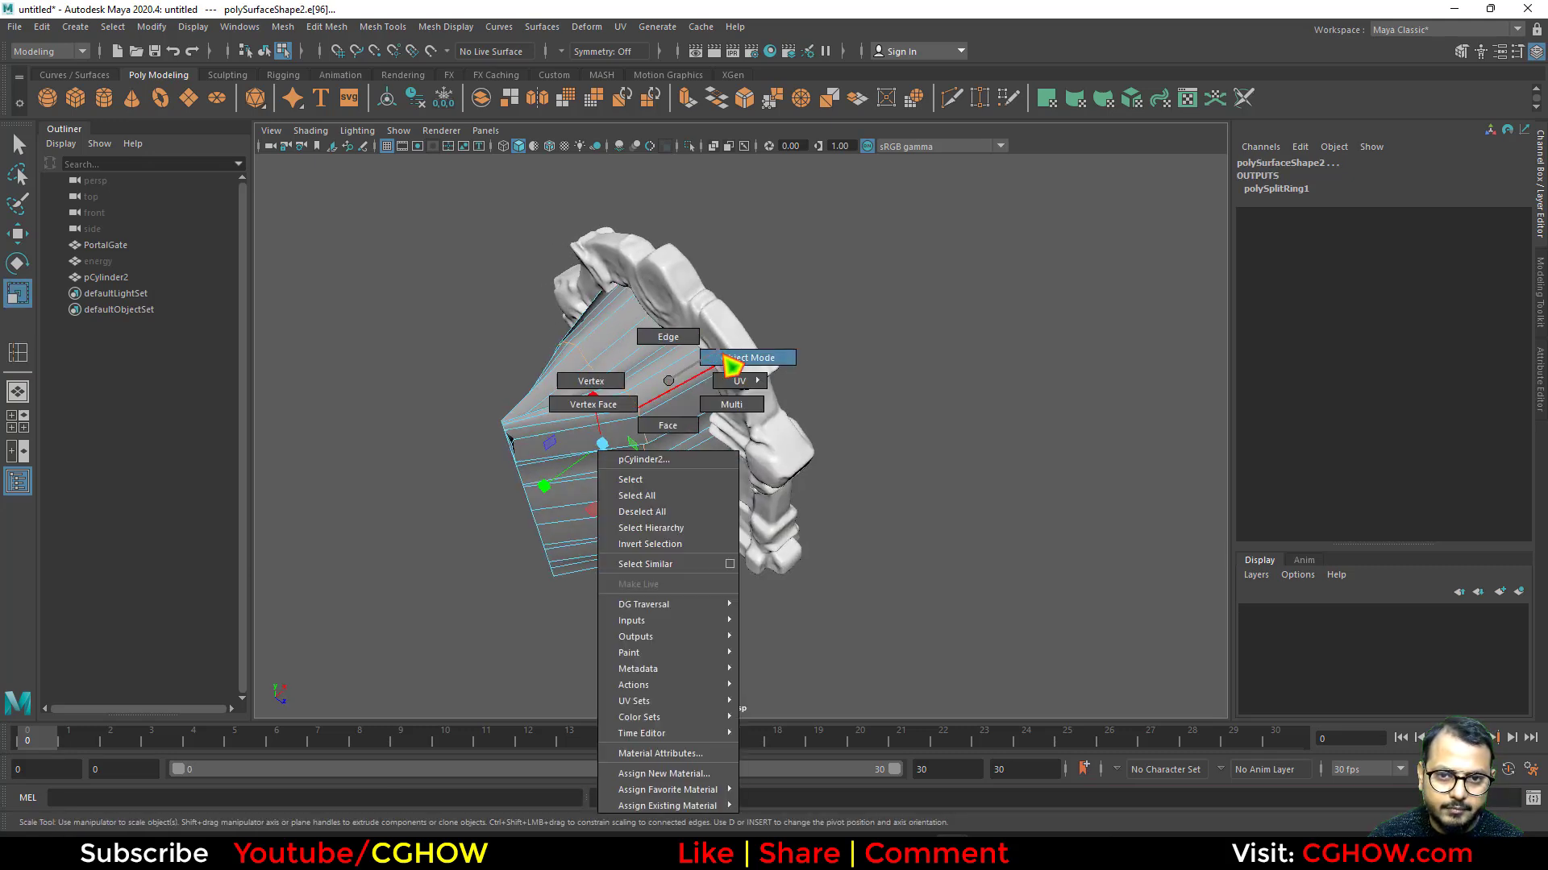
click(732, 364)
shift+right_click(658, 353)
click(569, 353)
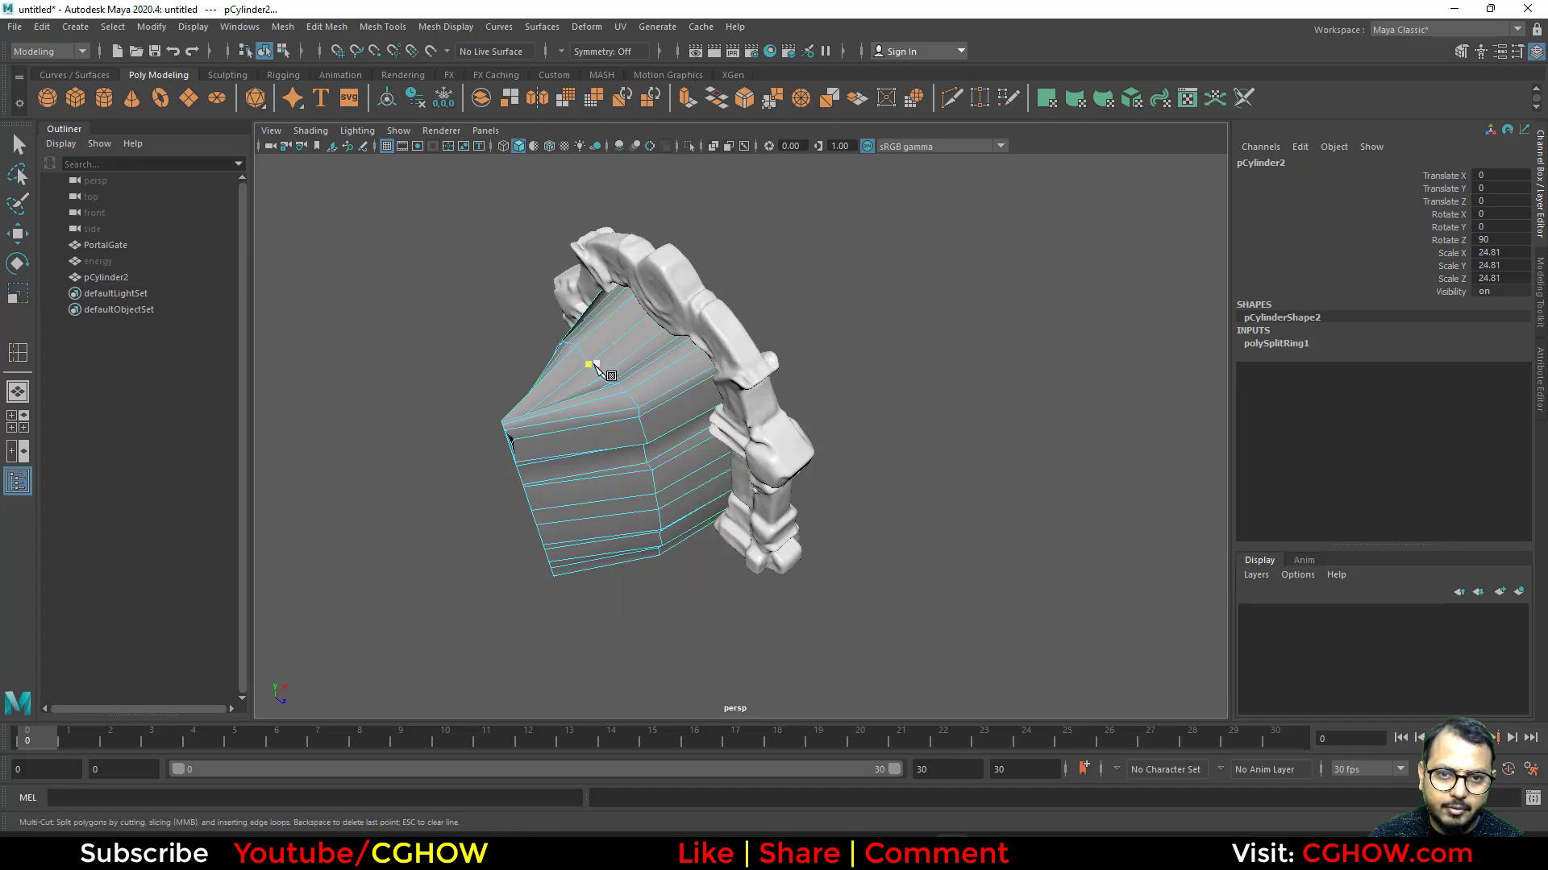
key(w)
Insert a second edge loop between the first one and the rear line, widen it by about 1.35, and return to object mode.
right_drag(604, 358, 681, 335)
shift+right_drag(597, 397, 542, 419)
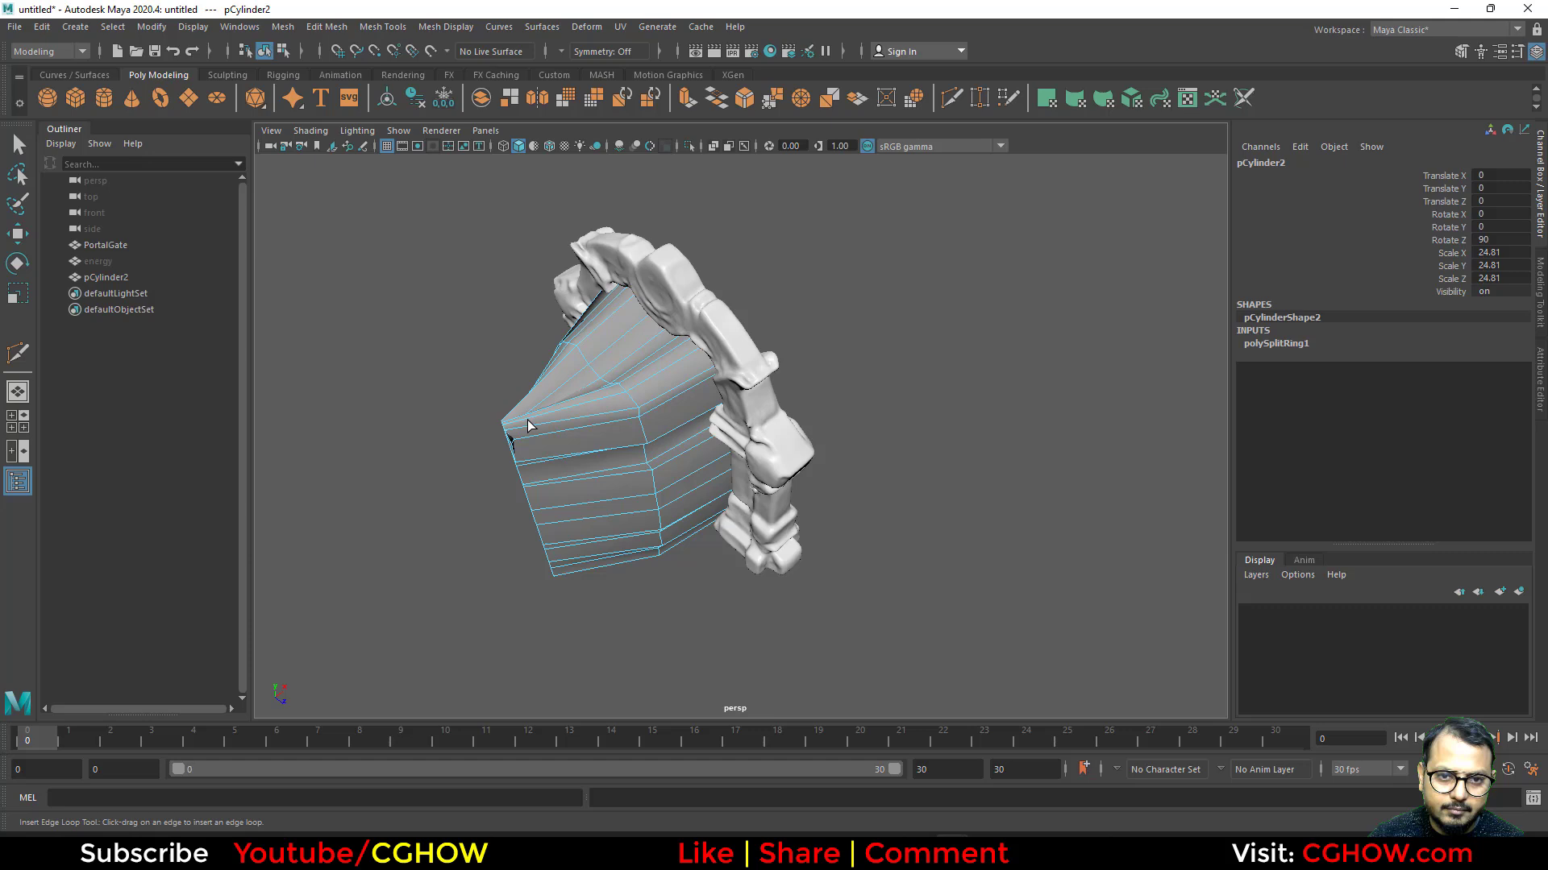
click(582, 425)
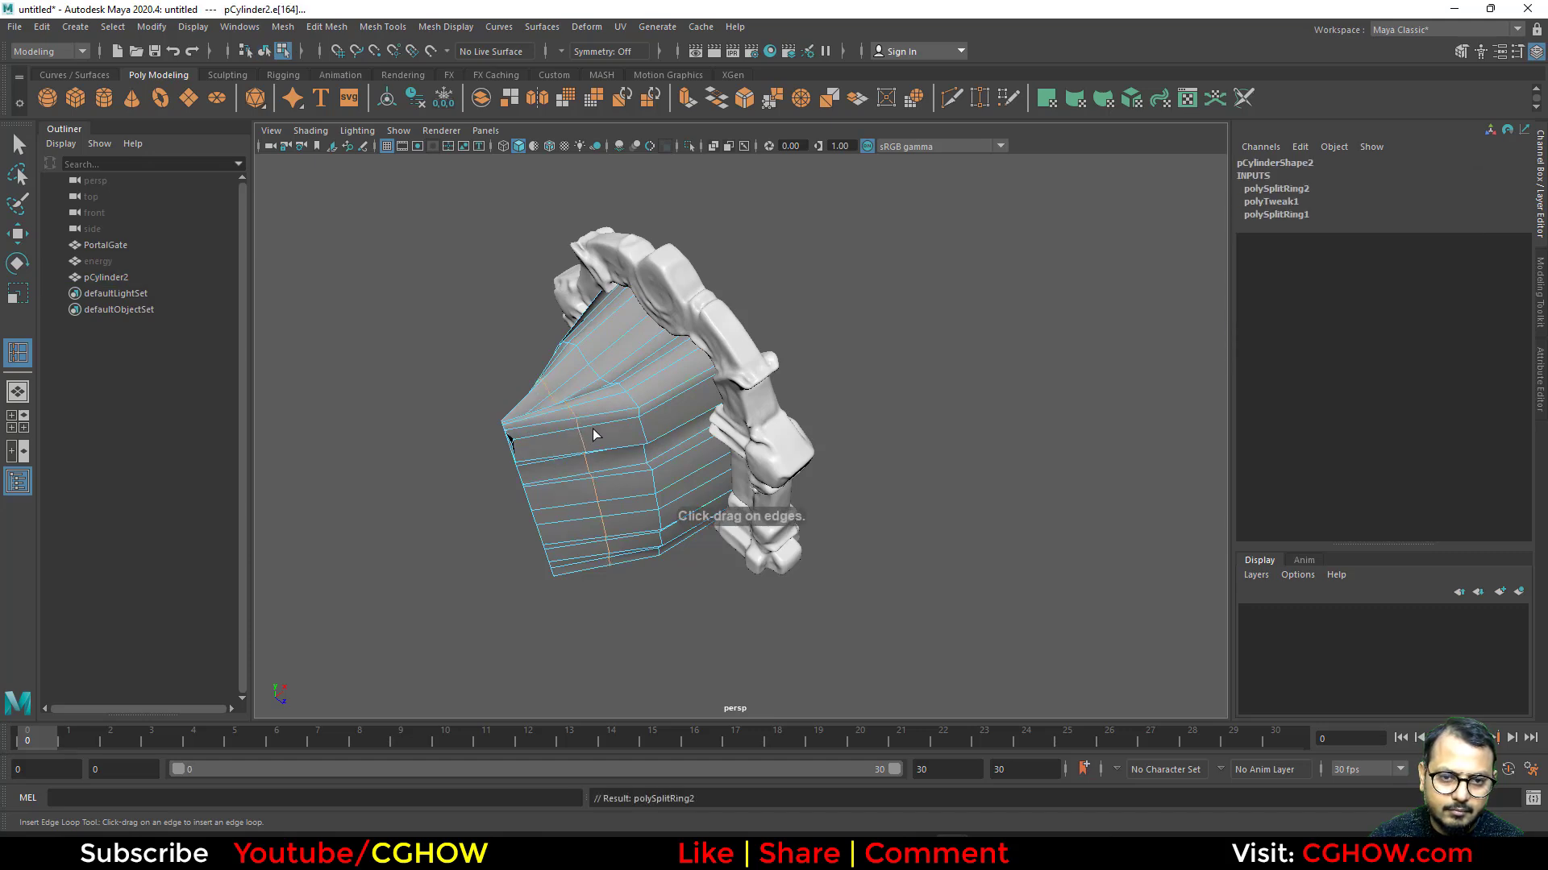
key(r)
drag(624, 526, 645, 551)
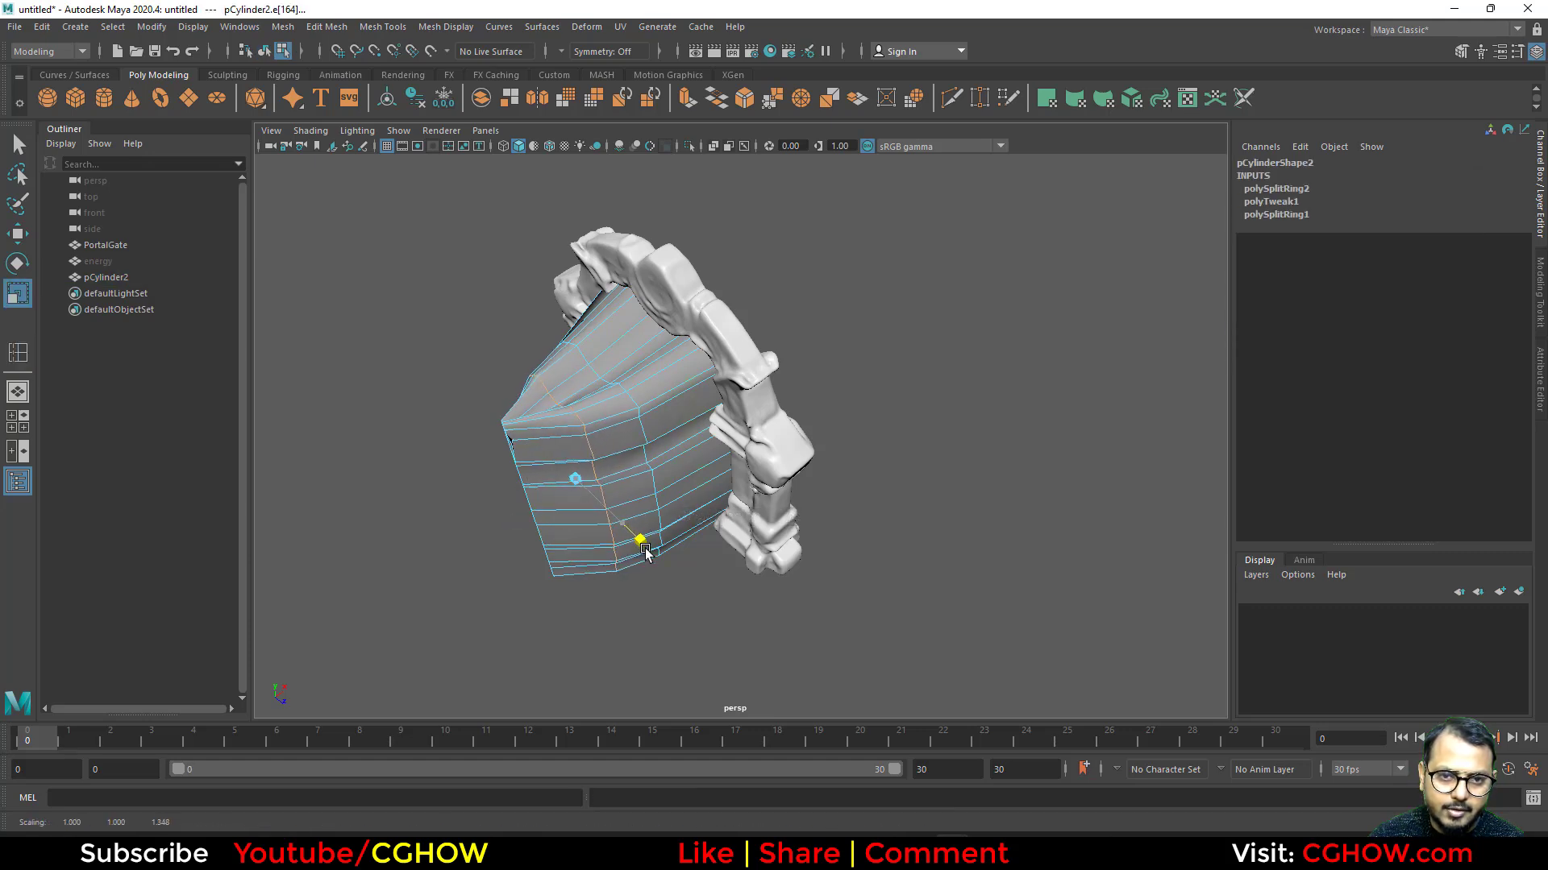
right_drag(687, 349, 795, 319)
alt+drag(798, 354, 598, 348)
click(988, 240)
alt+drag(909, 380, 681, 397)
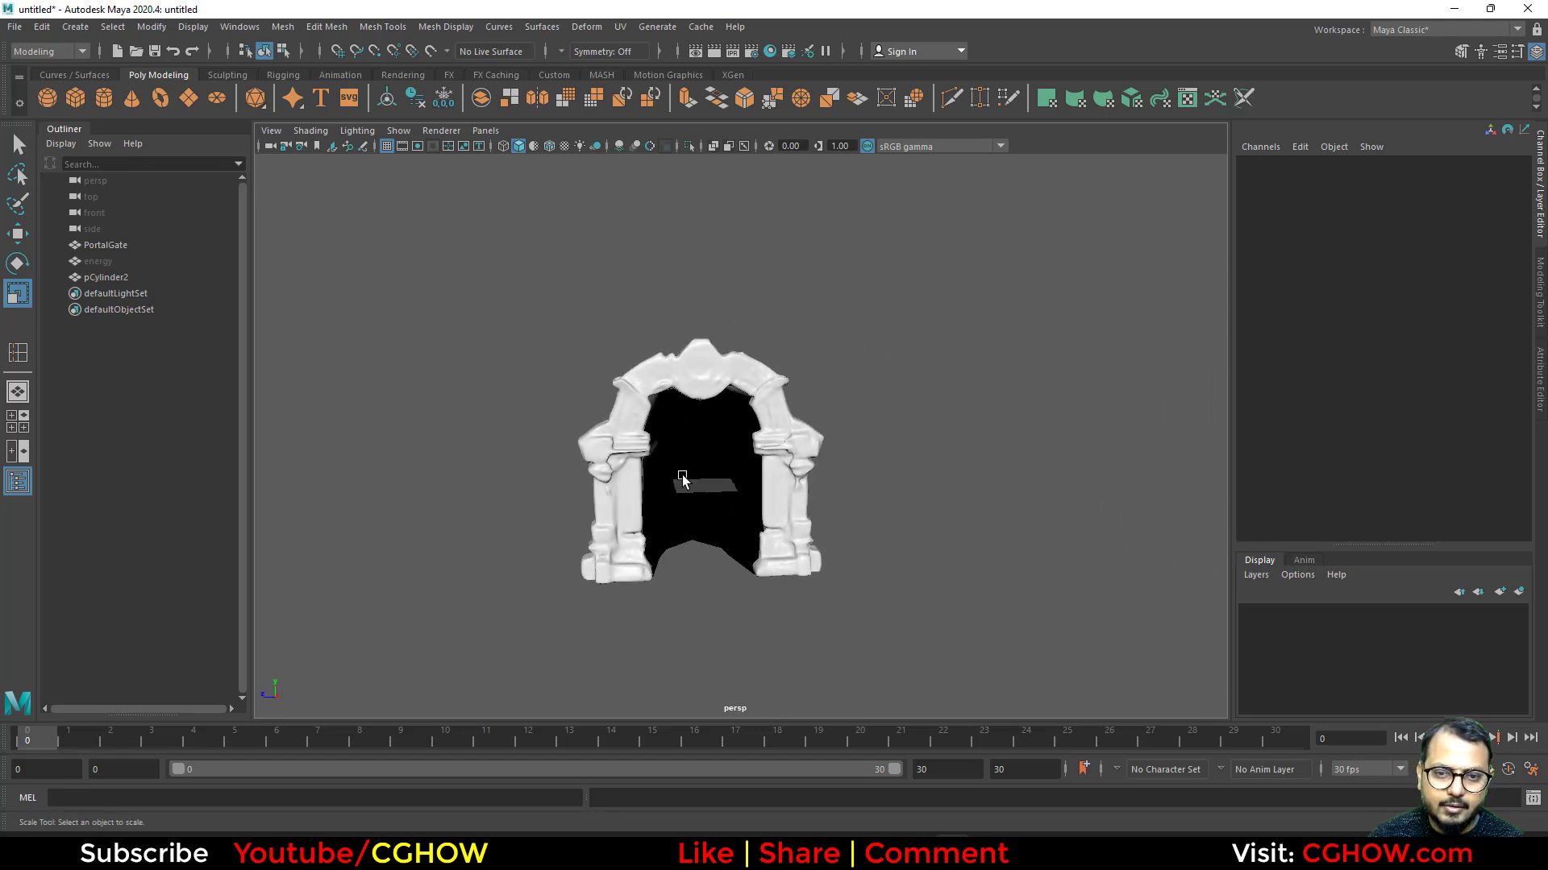
Select the pCylinder2 mesh and freeze its transformations.
click(681, 397)
key(w)
click(15, 26)
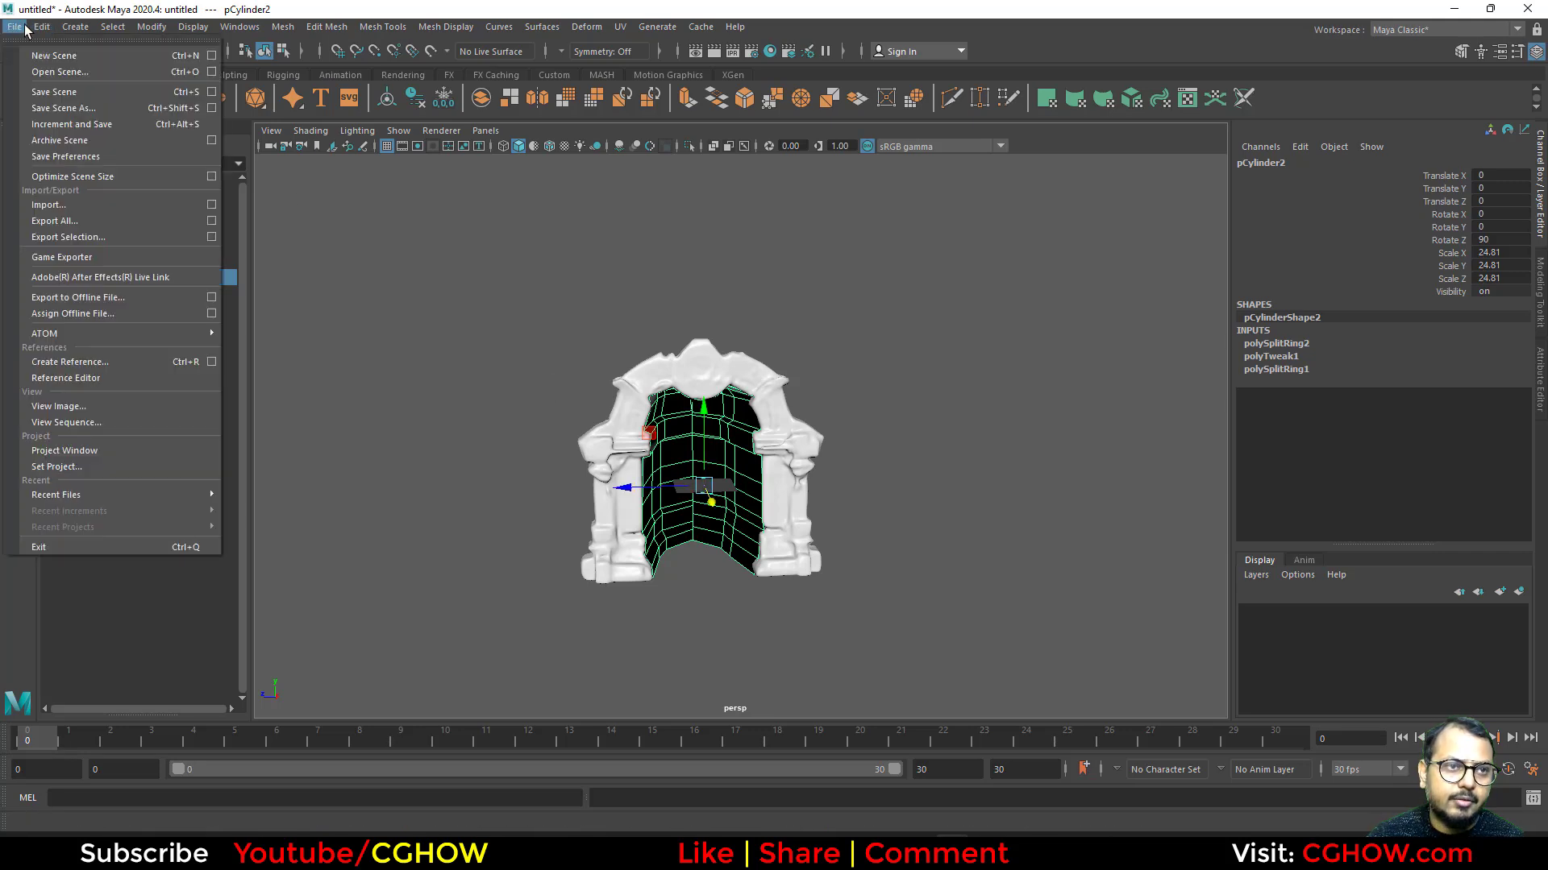
click(744, 444)
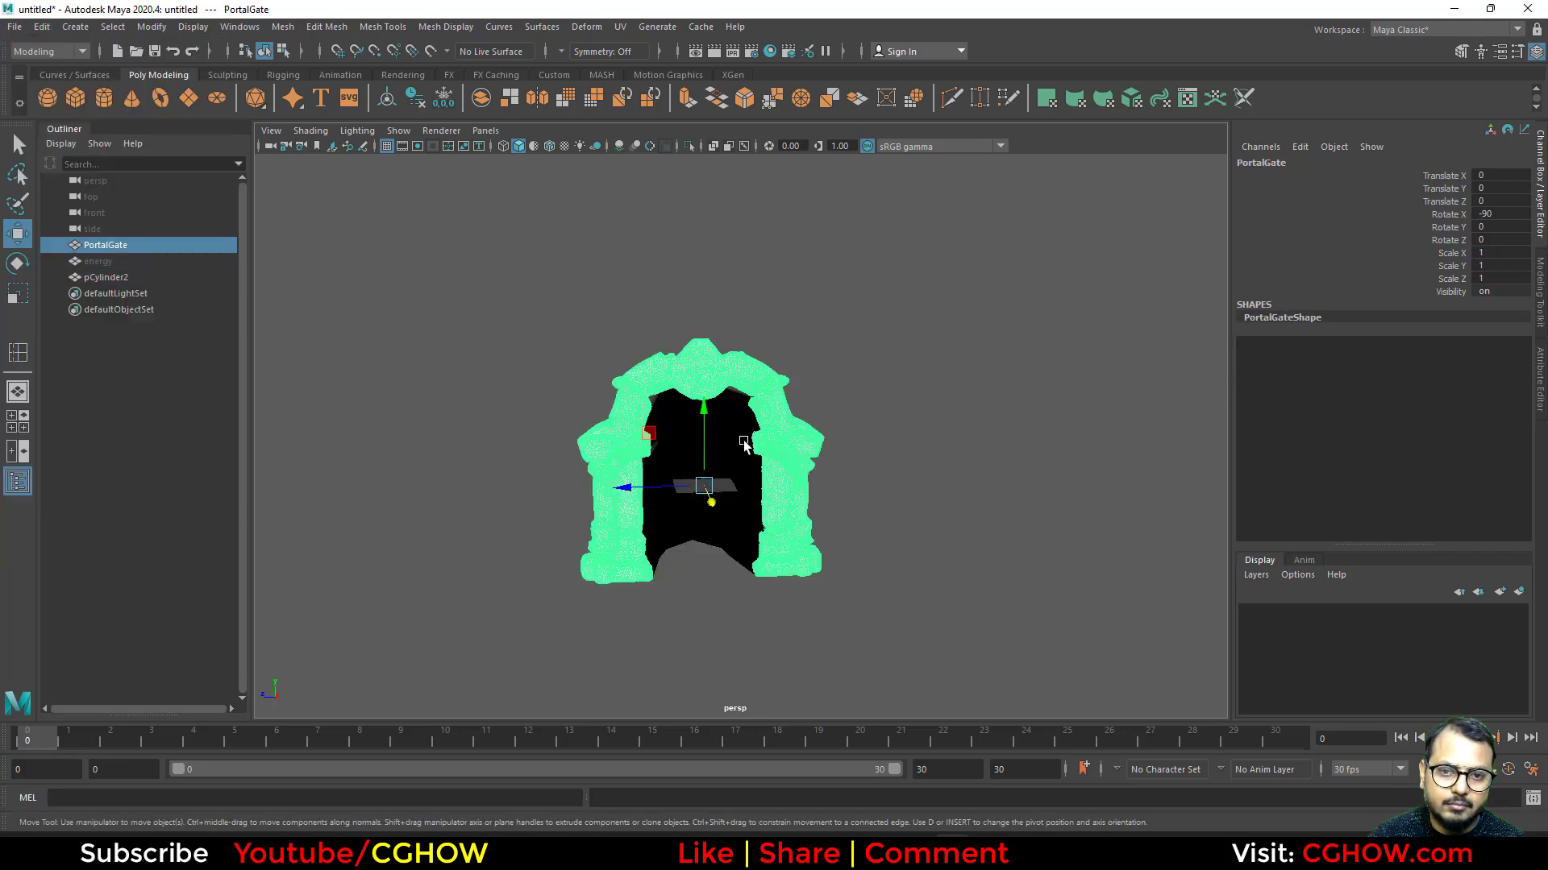
click(749, 465)
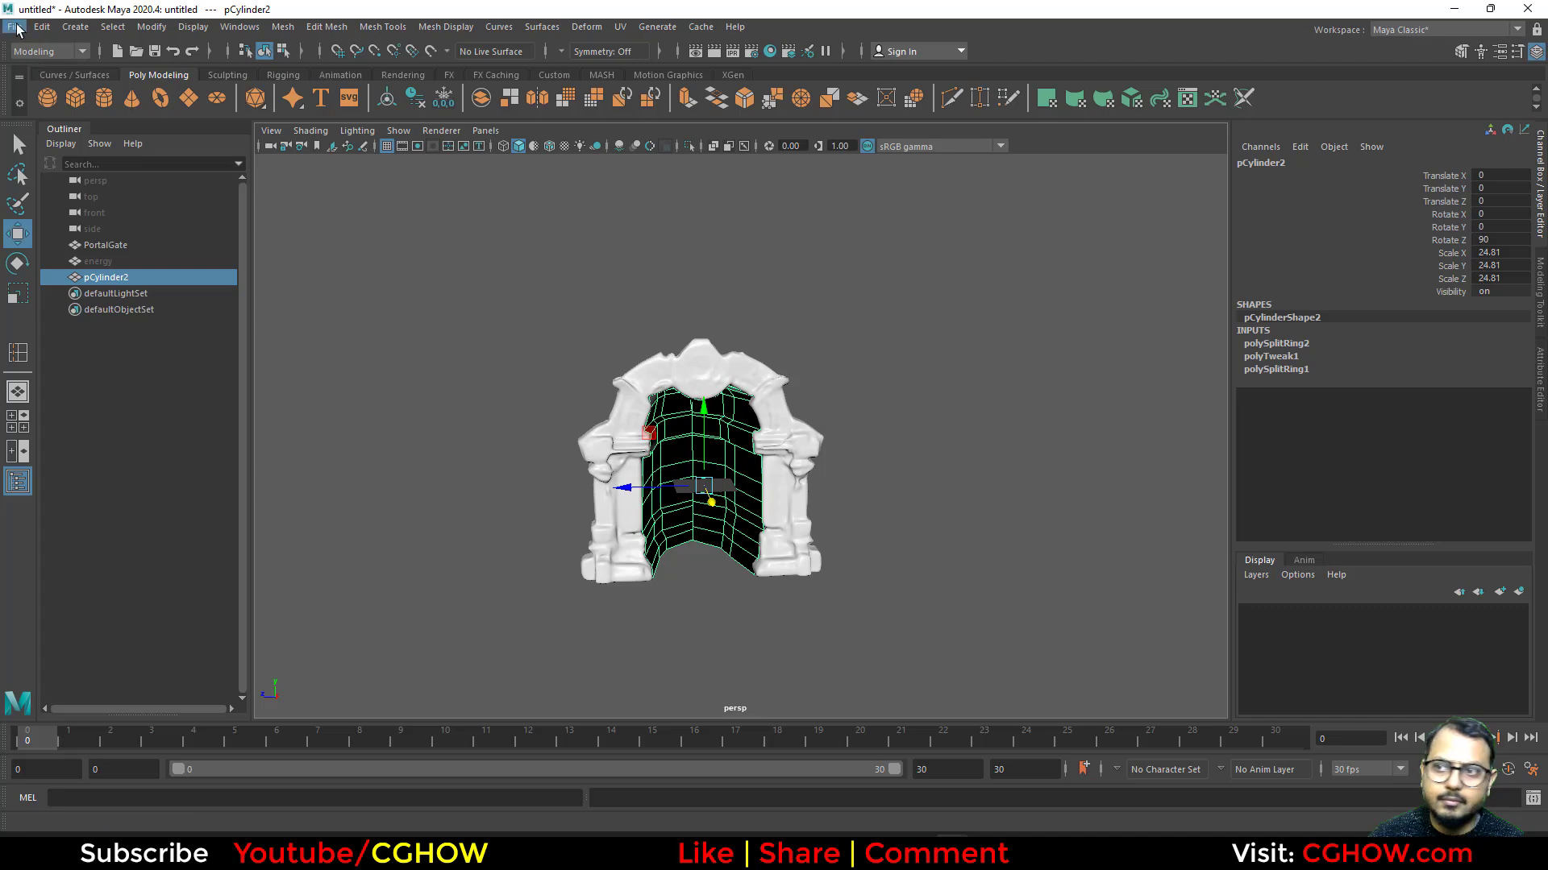
click(112, 27)
click(151, 27)
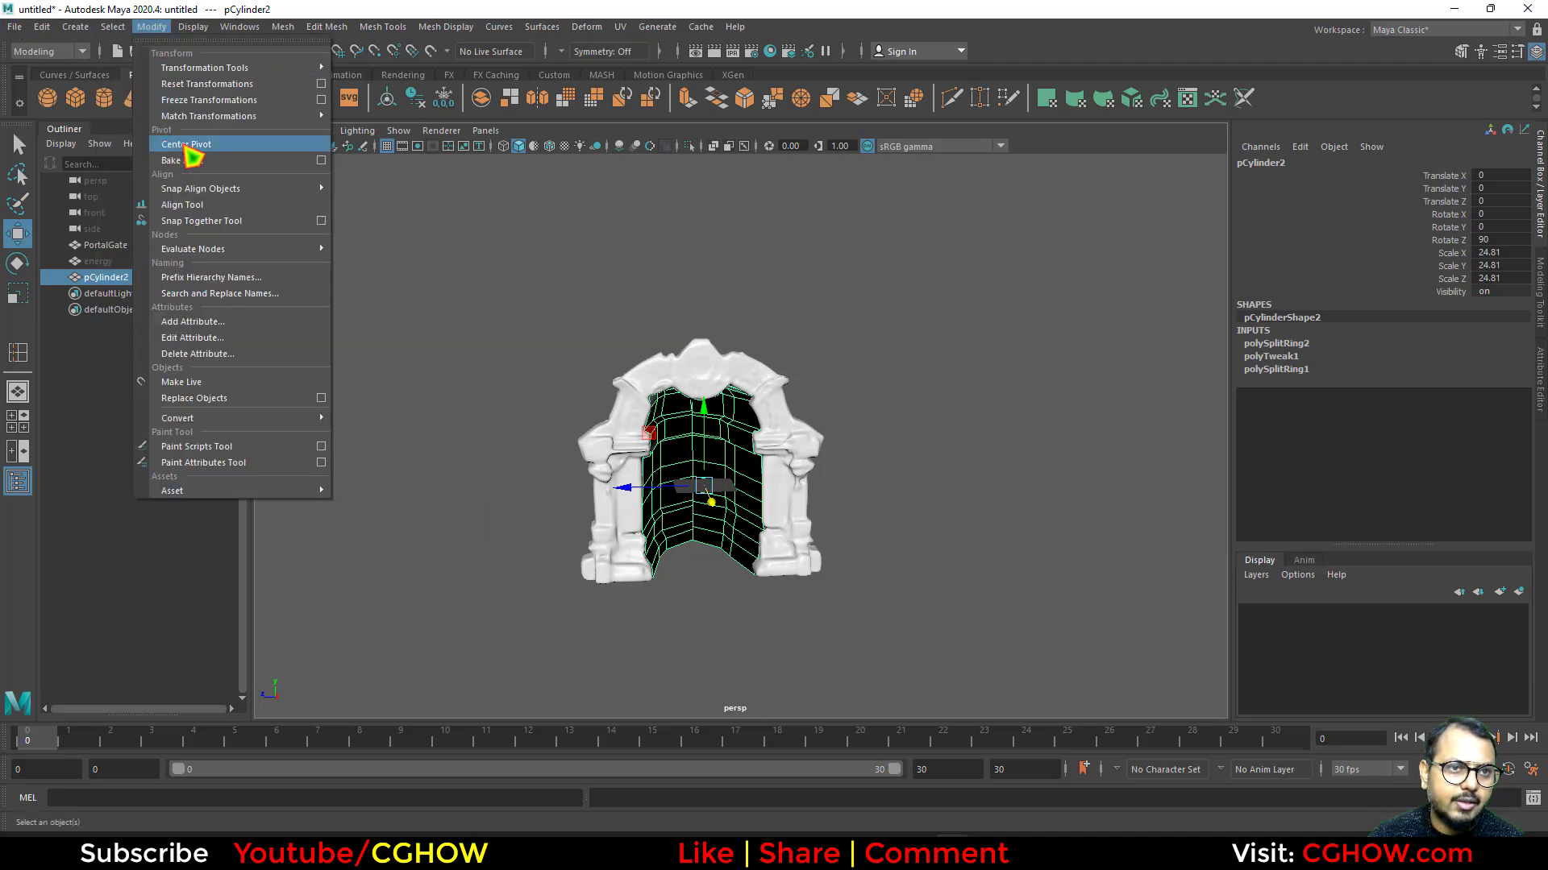
click(211, 100)
Export the selected mesh to the Desktop as an FBX file named inside_portal.
click(15, 26)
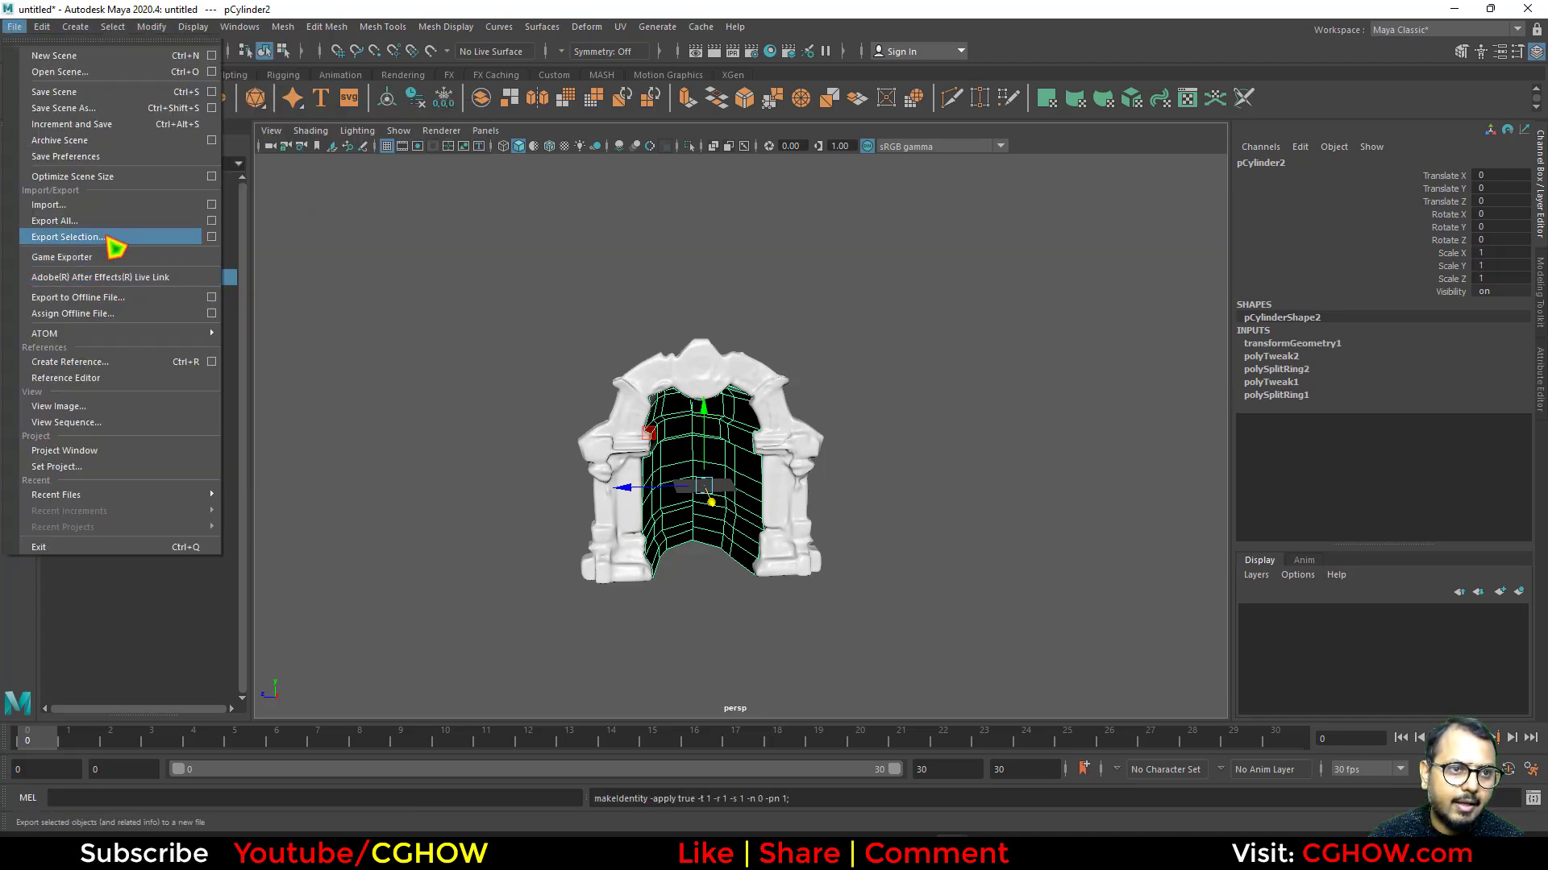
click(110, 242)
click(372, 344)
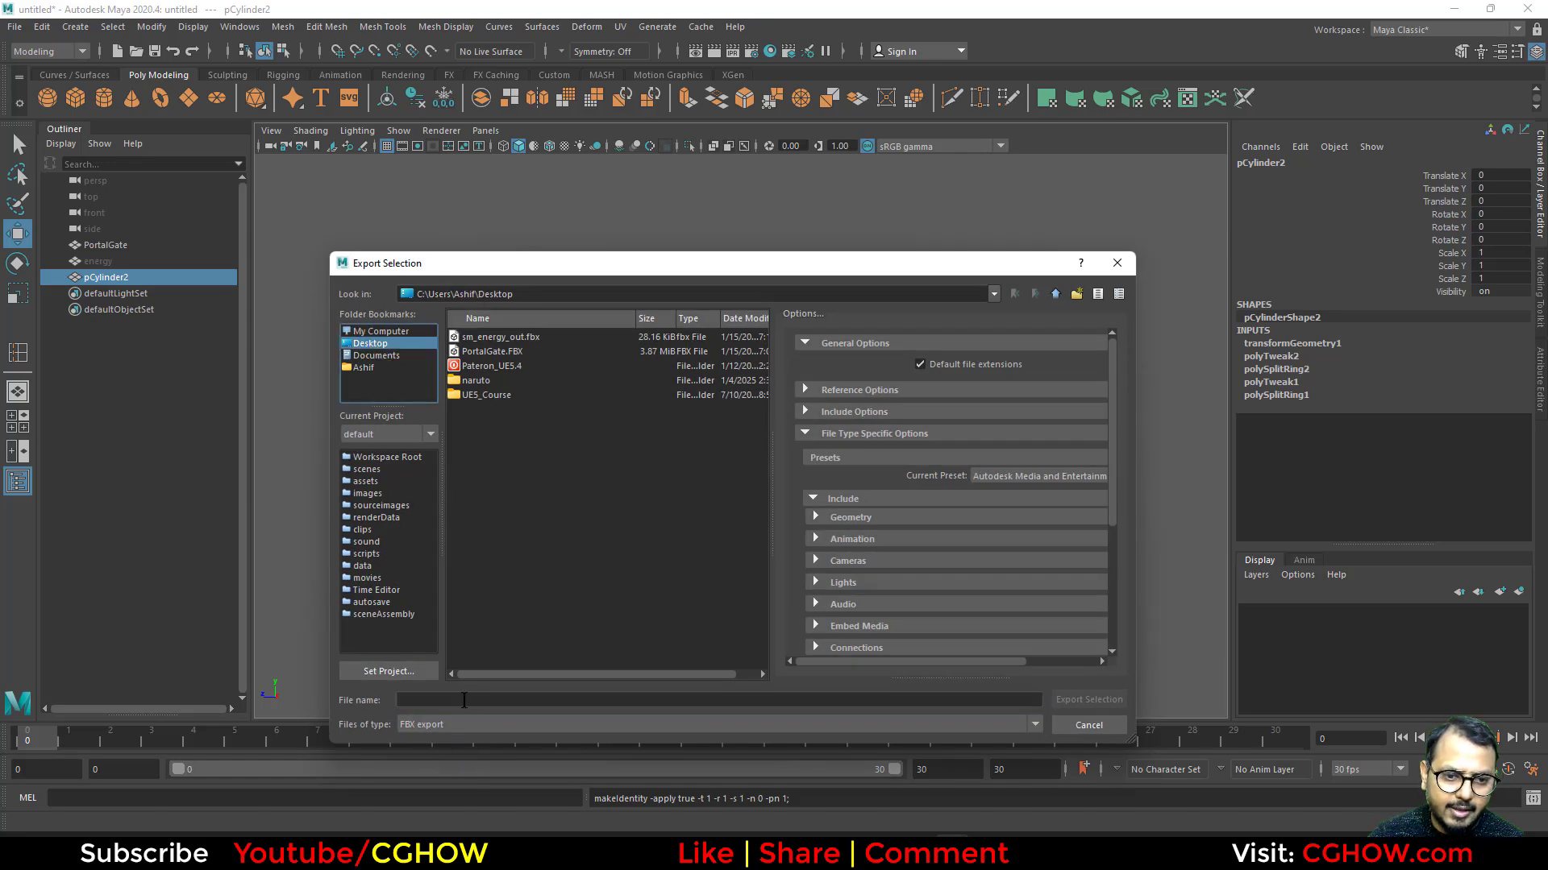
click(464, 699)
text(l)
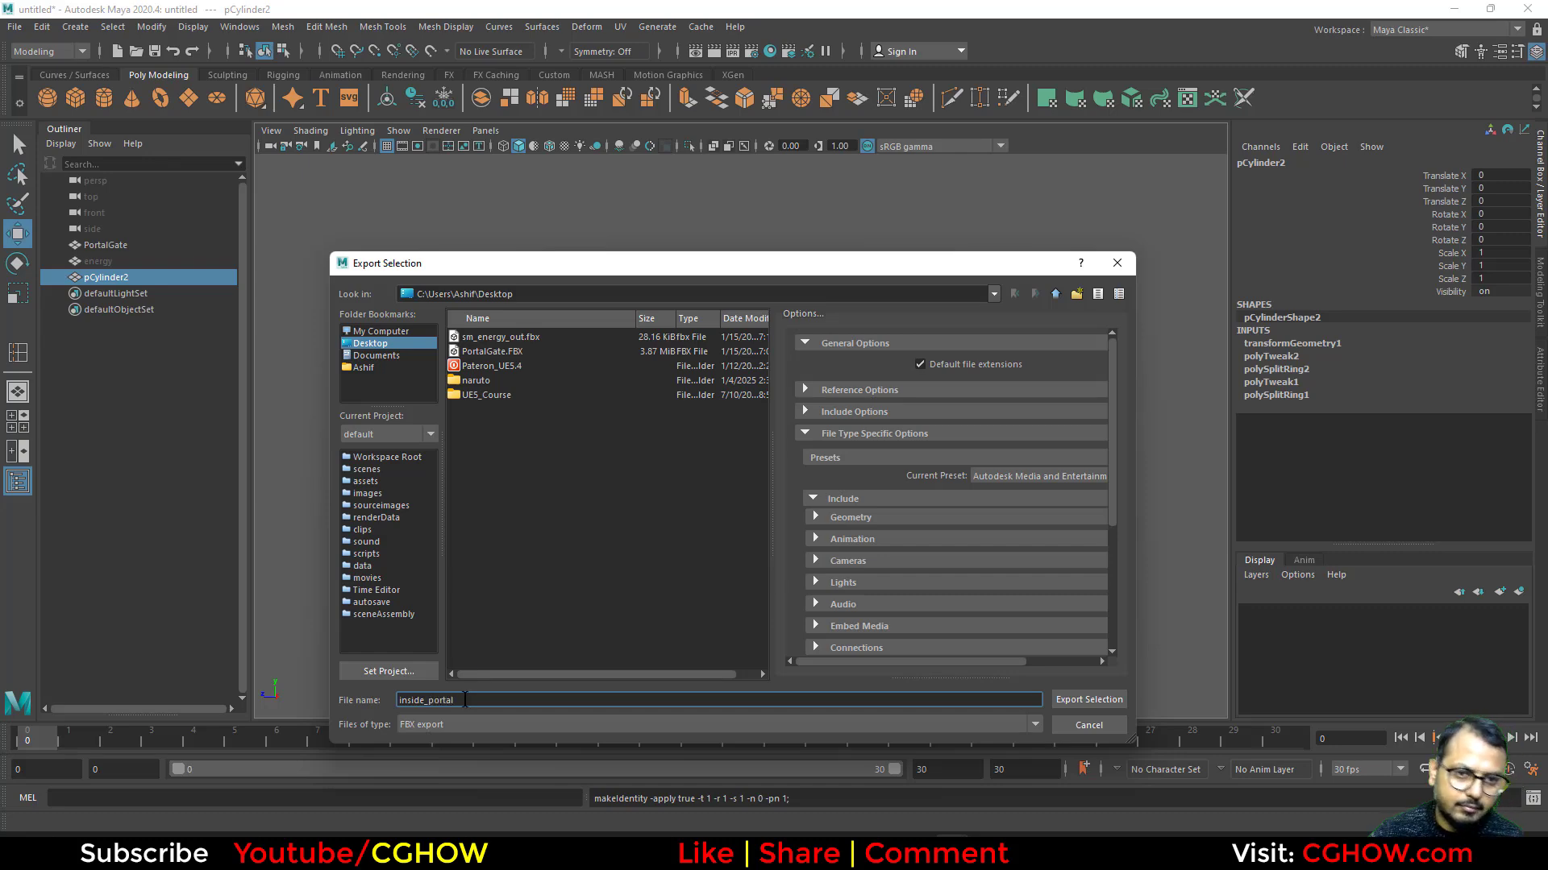
click(1084, 701)
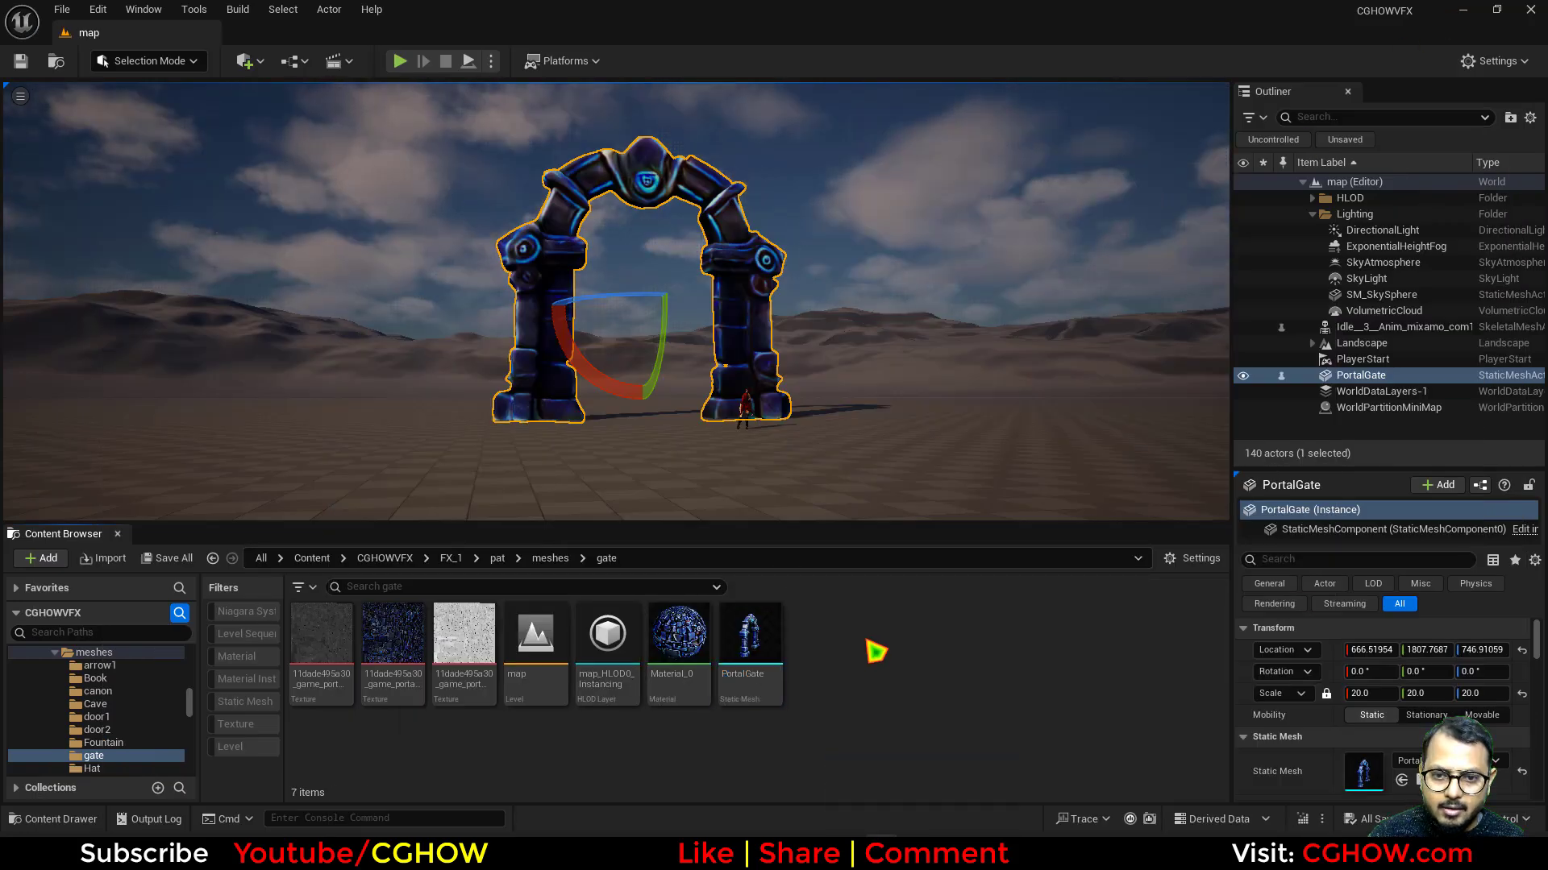
Import inside_portal.fbx and sm_energy_out.fbx from the Desktop into the gate folder using the default import settings.
right_click(876, 651)
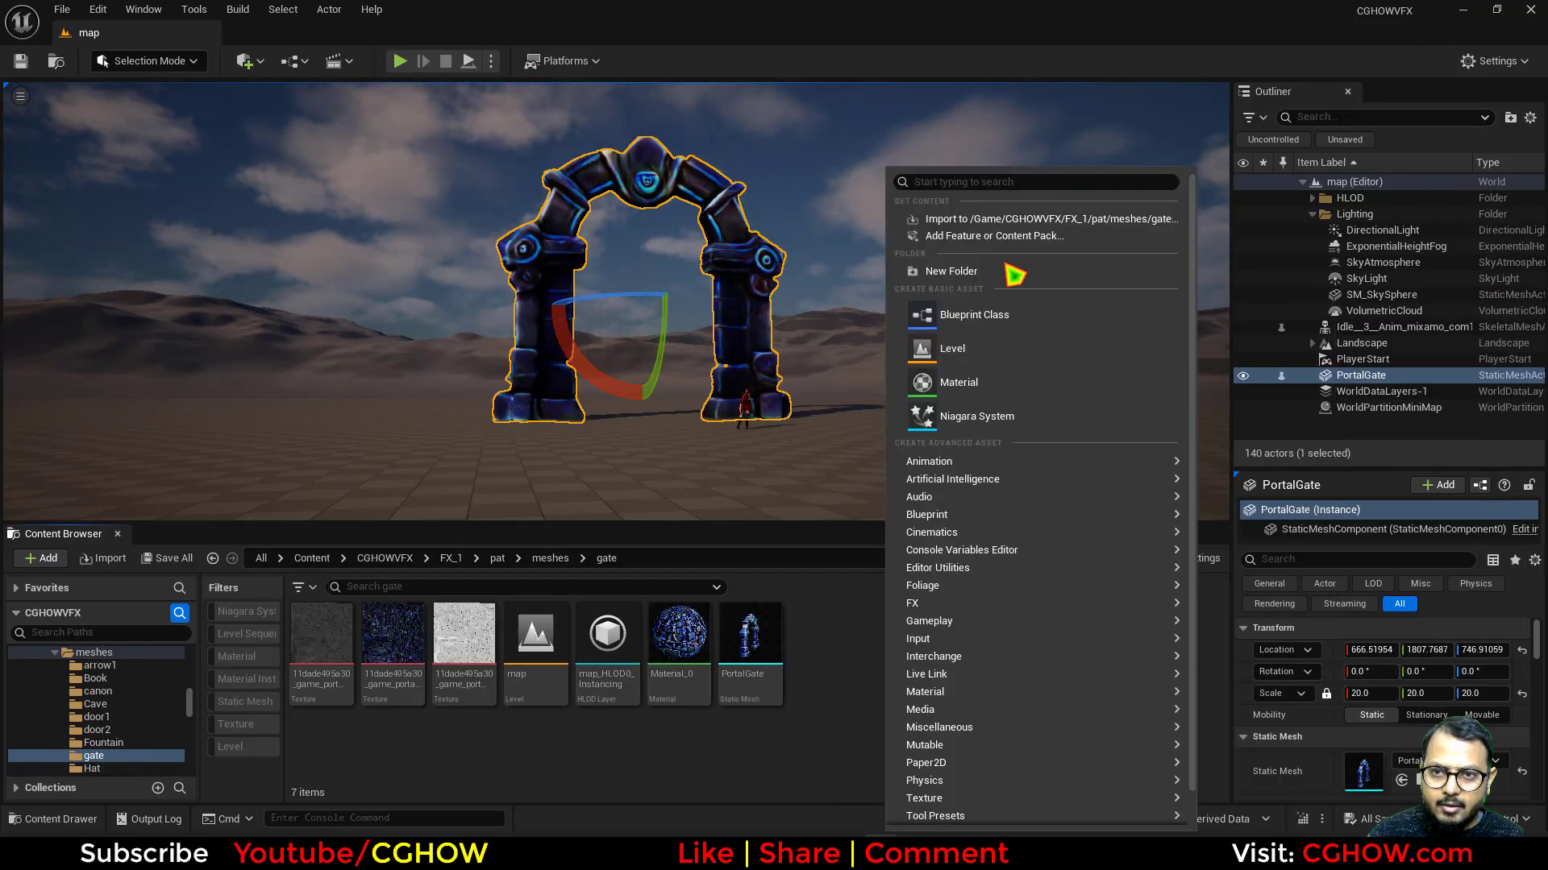
click(972, 219)
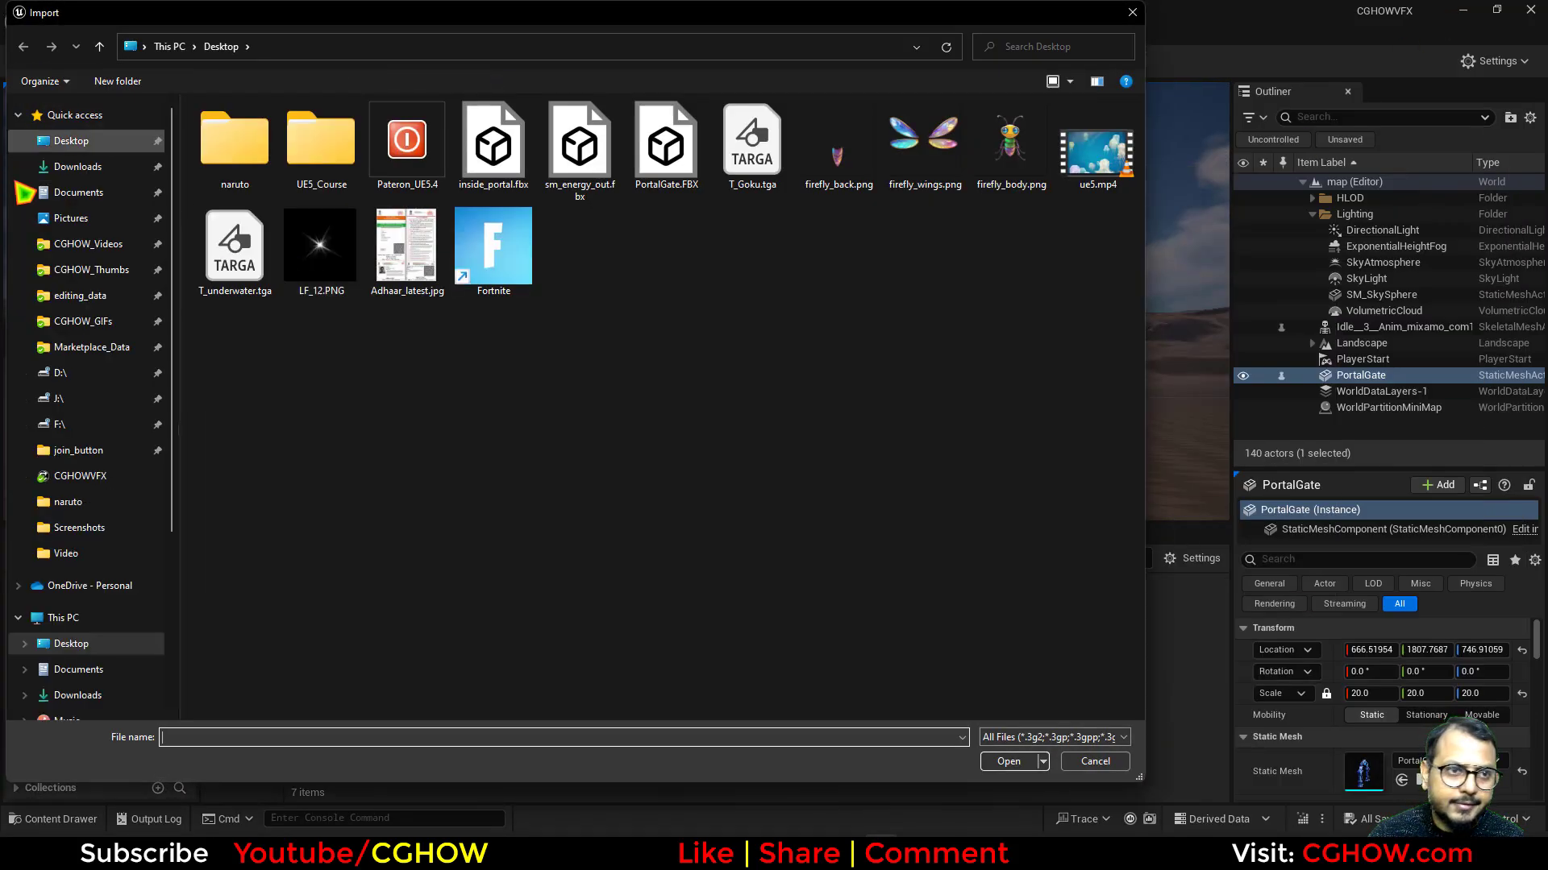
click(495, 187)
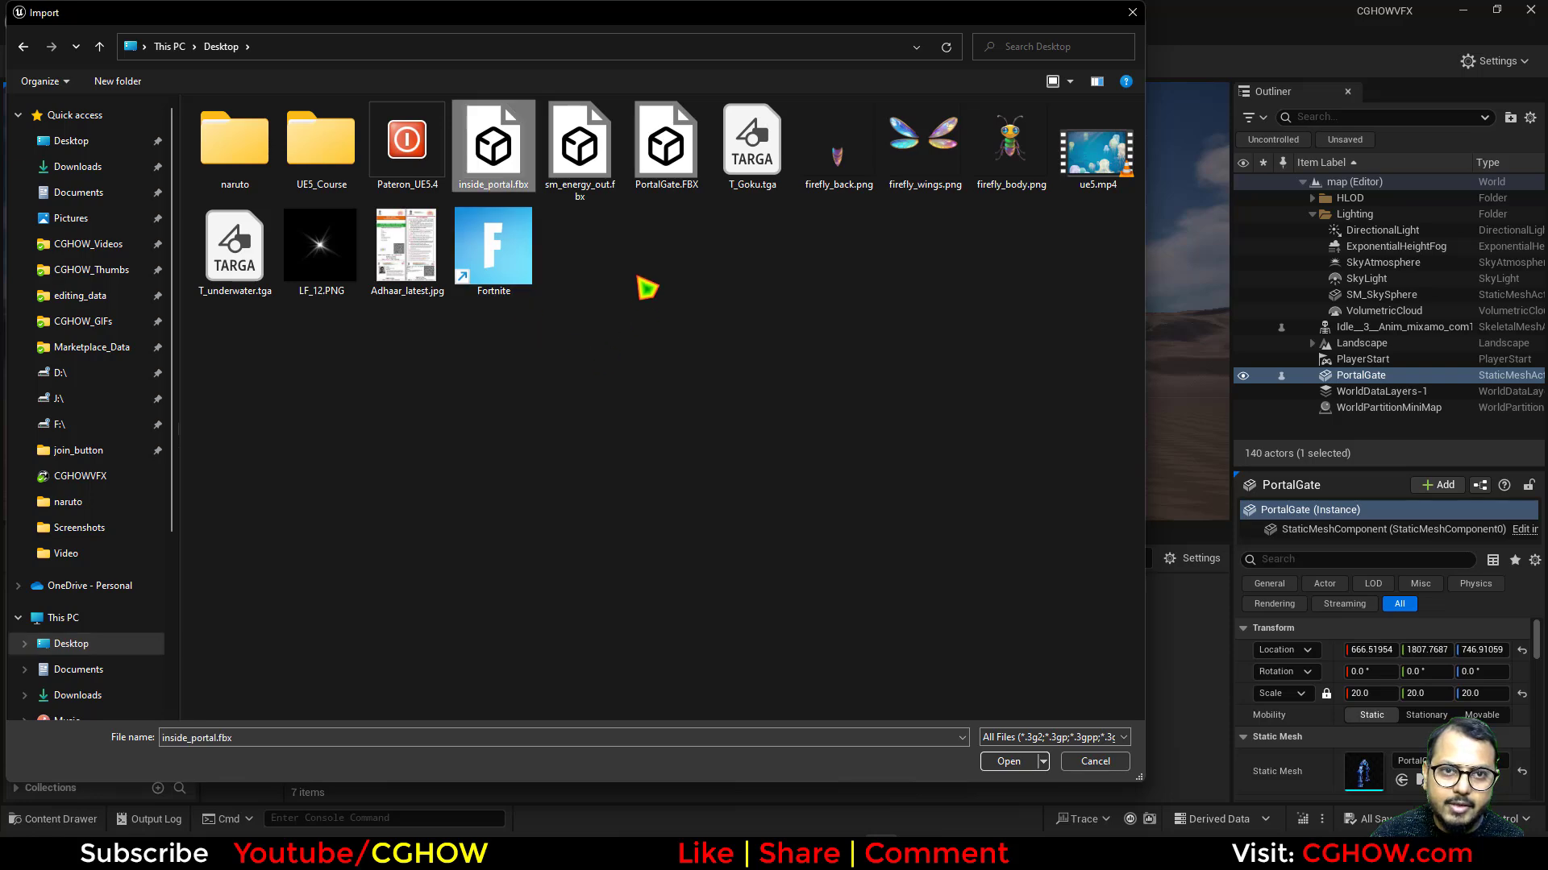
ctrl+click(586, 154)
click(1022, 762)
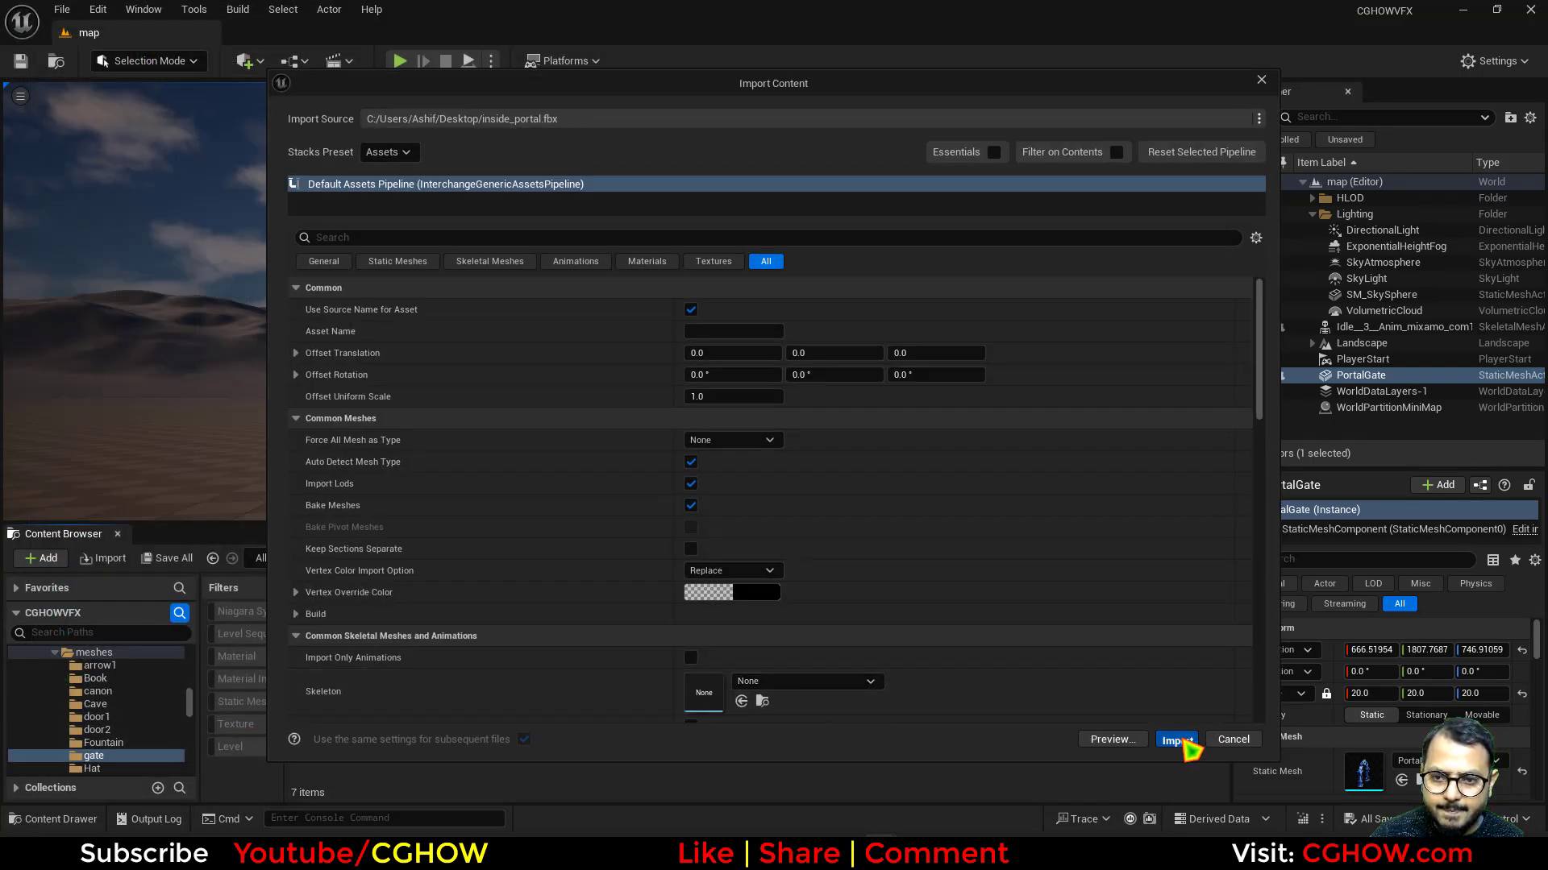
click(1177, 740)
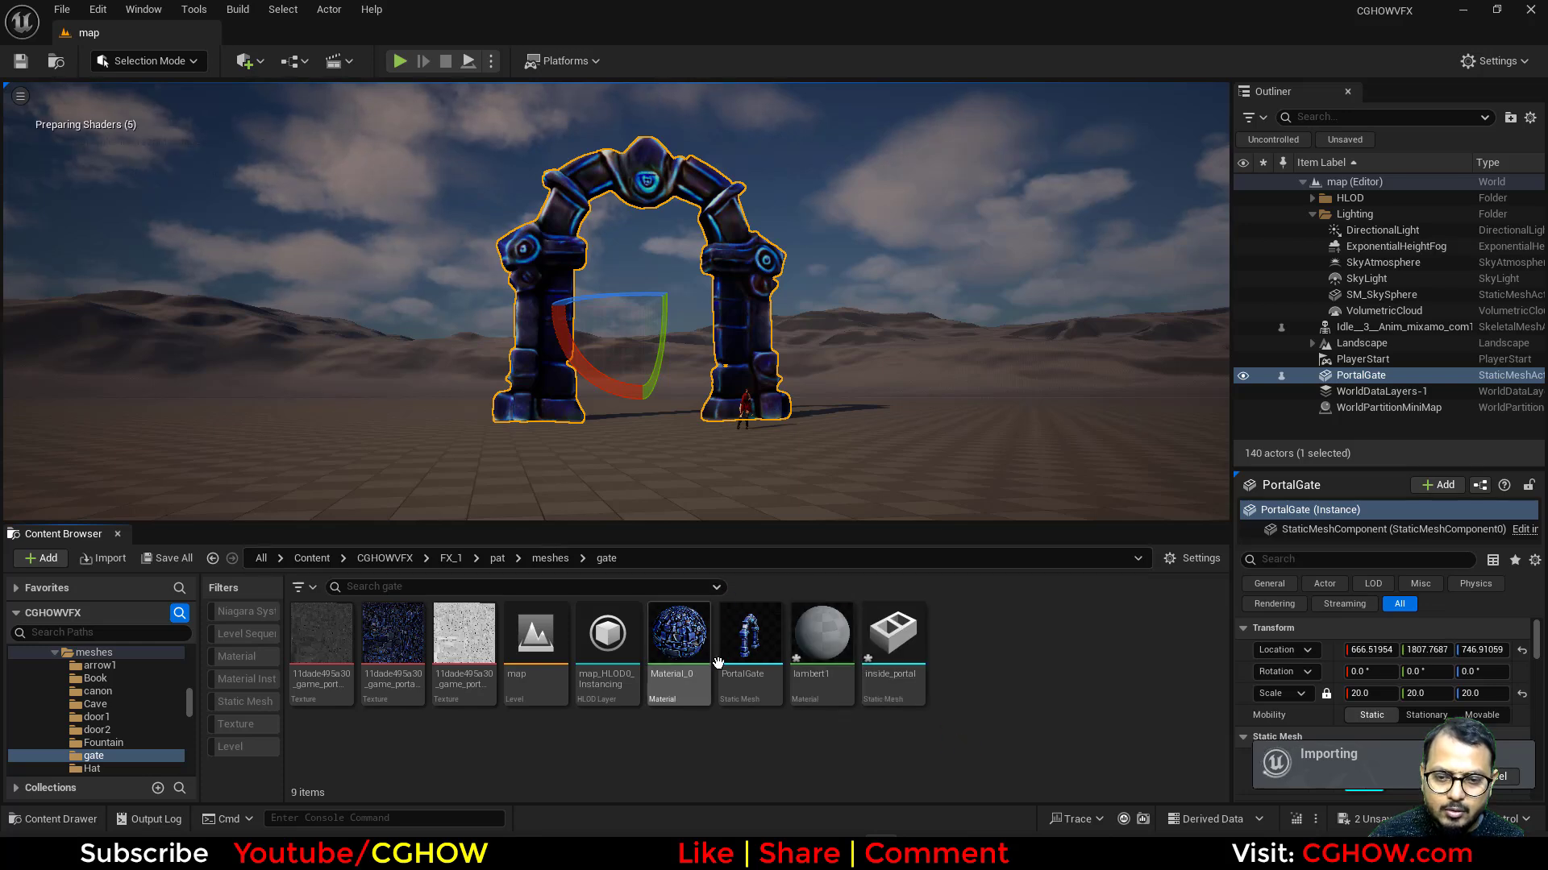
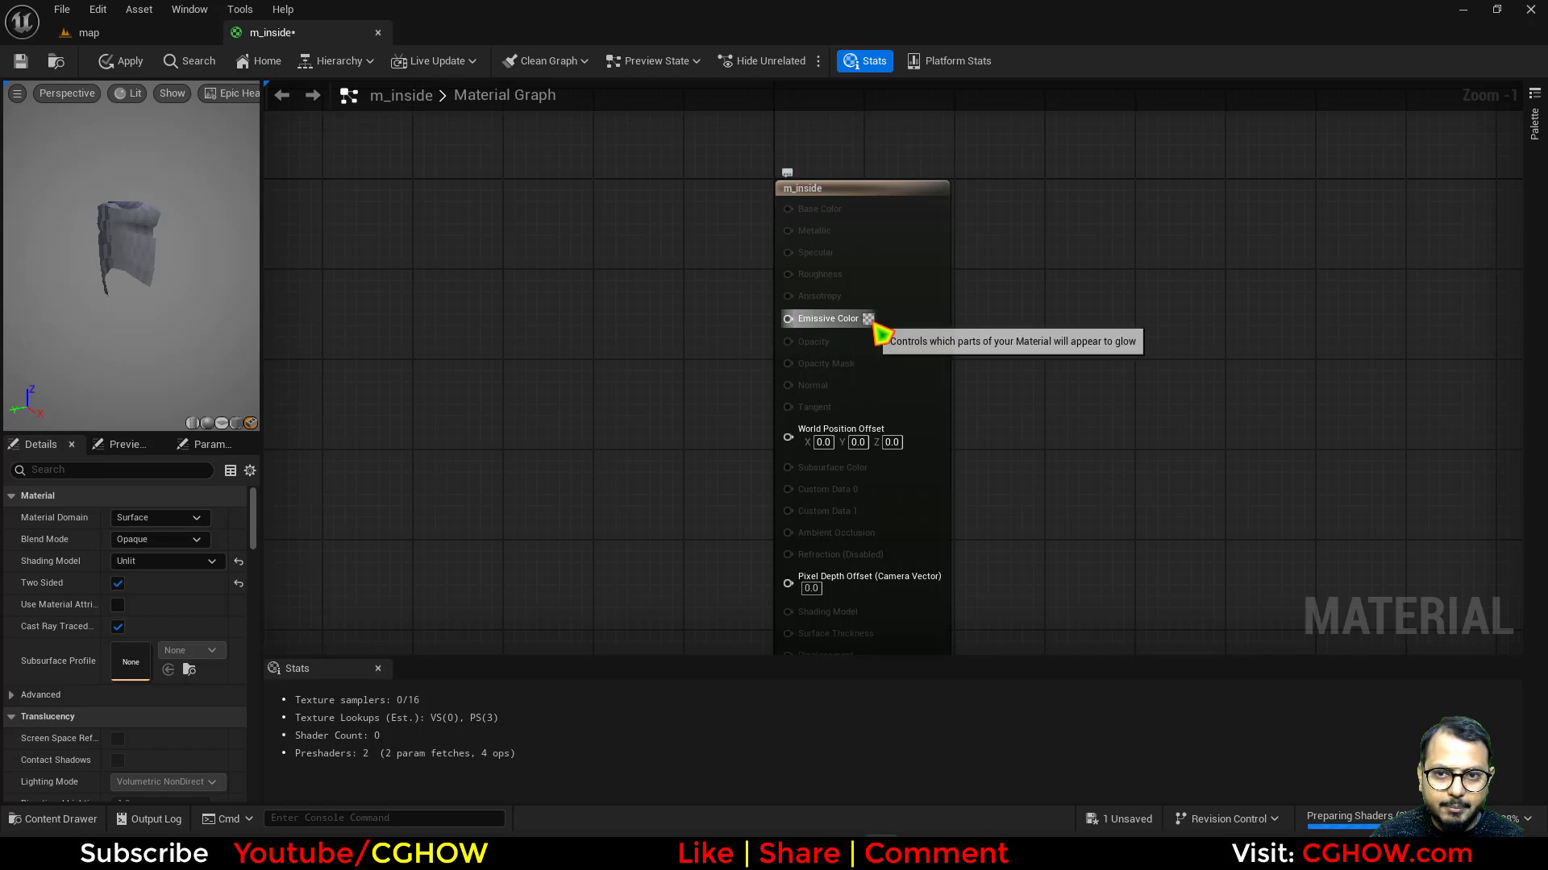
Set the m_inside material's Emissive Color to black and try to switch its Blend Mode to Translucent.
click(868, 319)
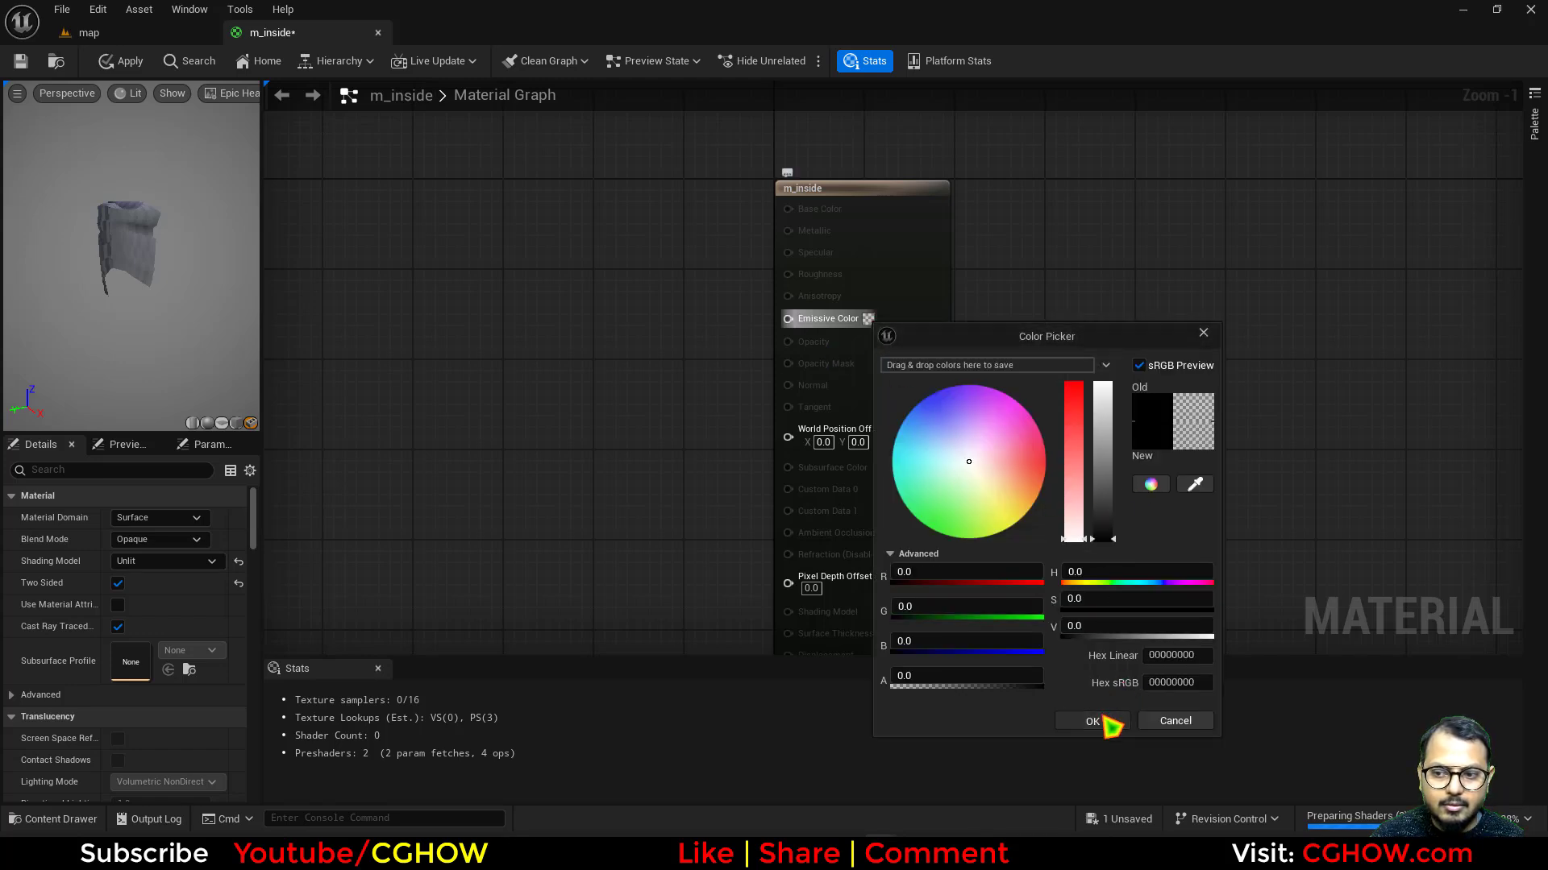
click(1096, 722)
drag(172, 304, 202, 307)
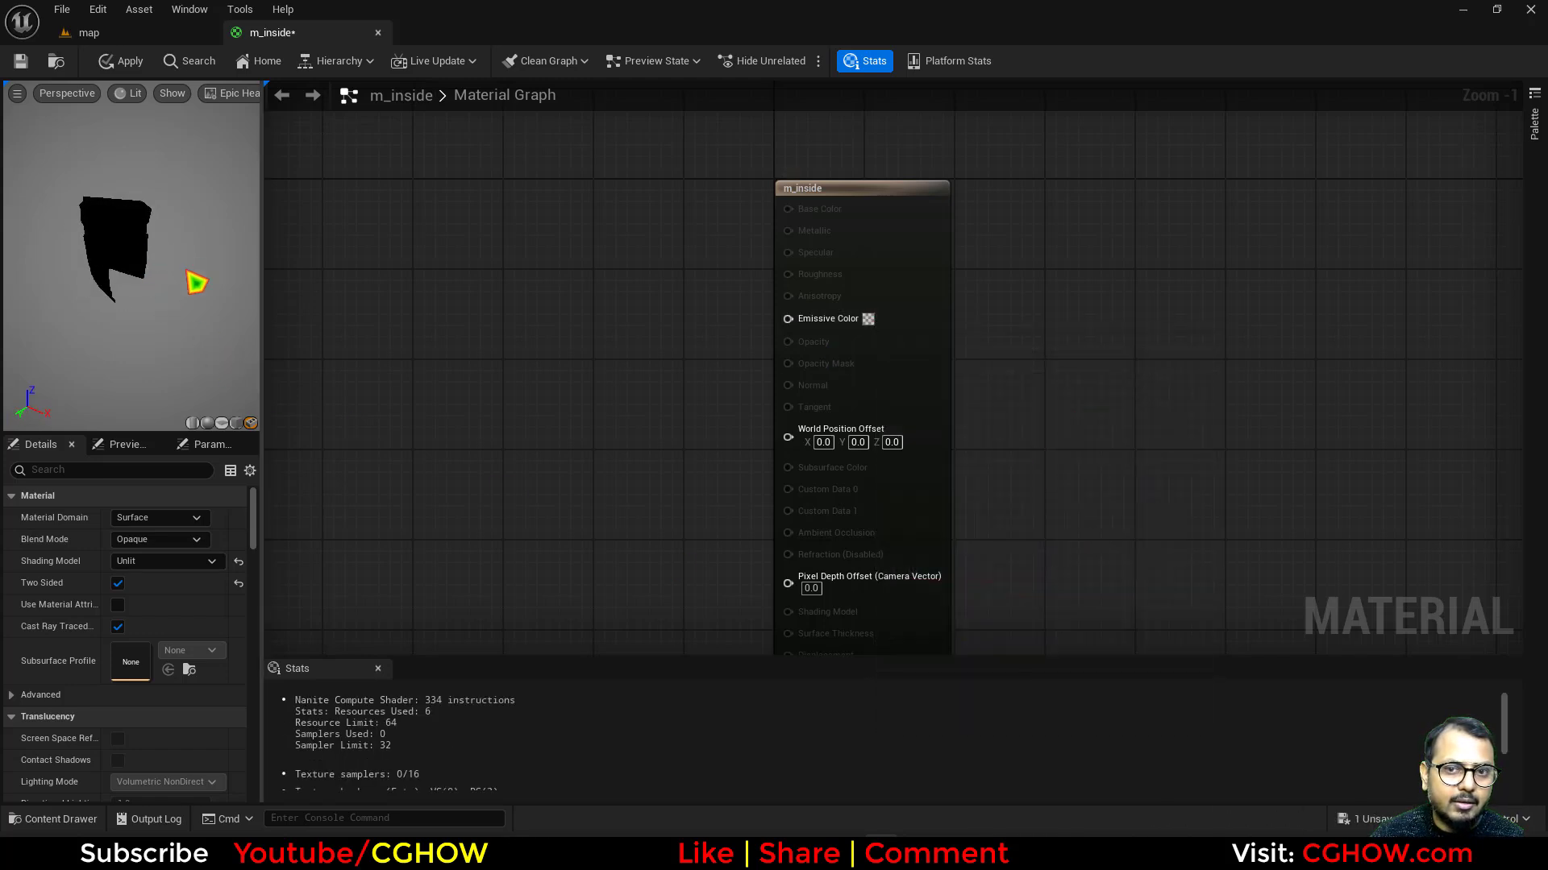
mouse_move(103, 252)
mouse_down()
mouse_move(137, 256)
mouse_move(69, 253)
mouse_move(135, 256)
mouse_move(101, 251)
mouse_up()
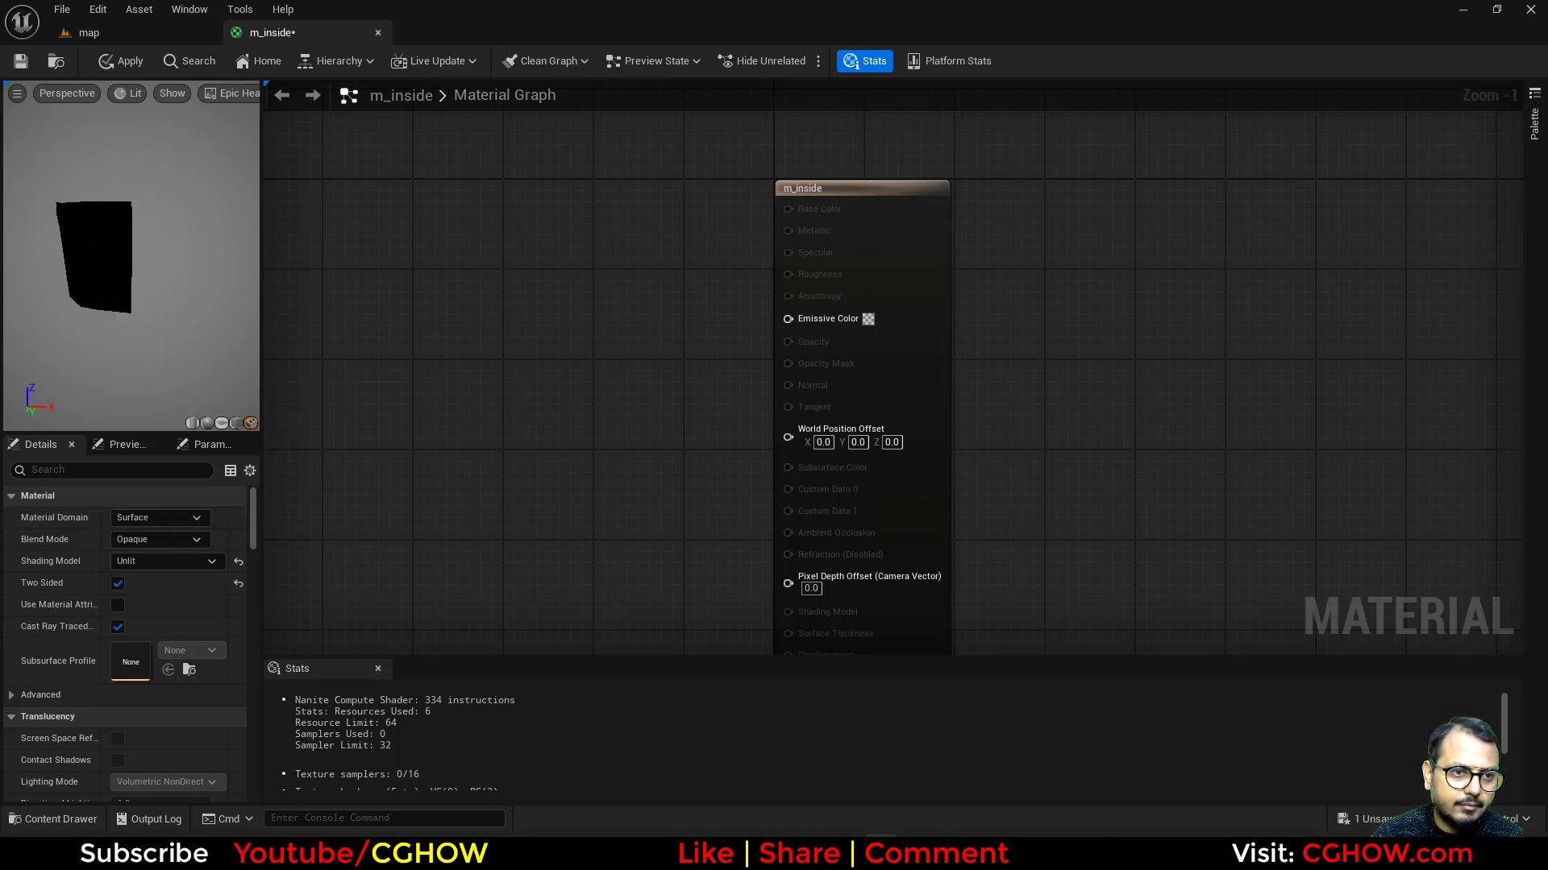
click(187, 542)
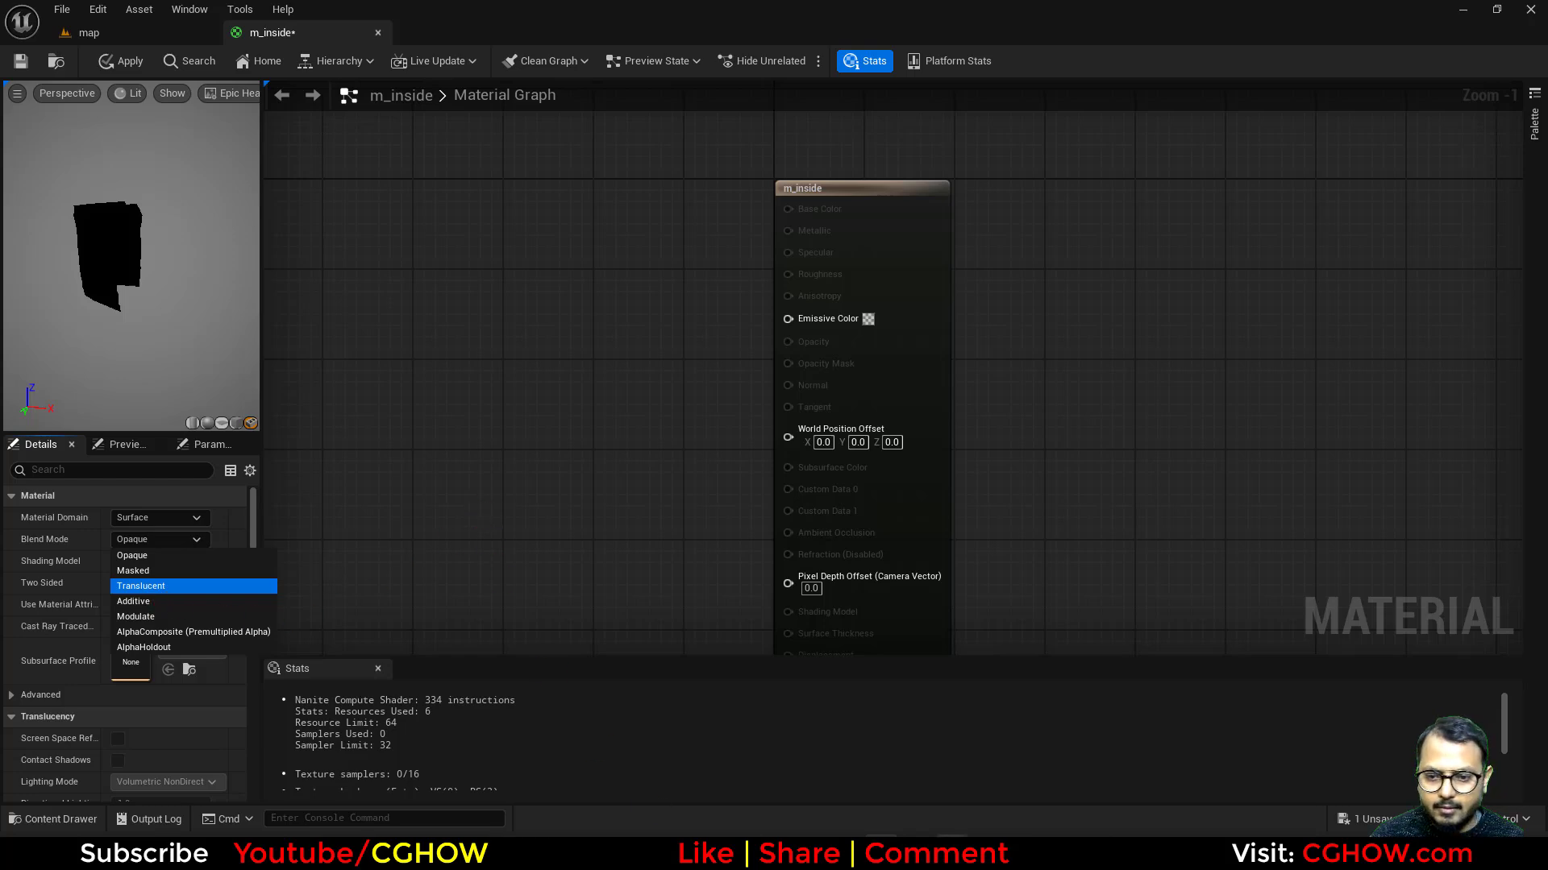
Close the untitled Autodesk Maya window.
mouse_move(983, 823)
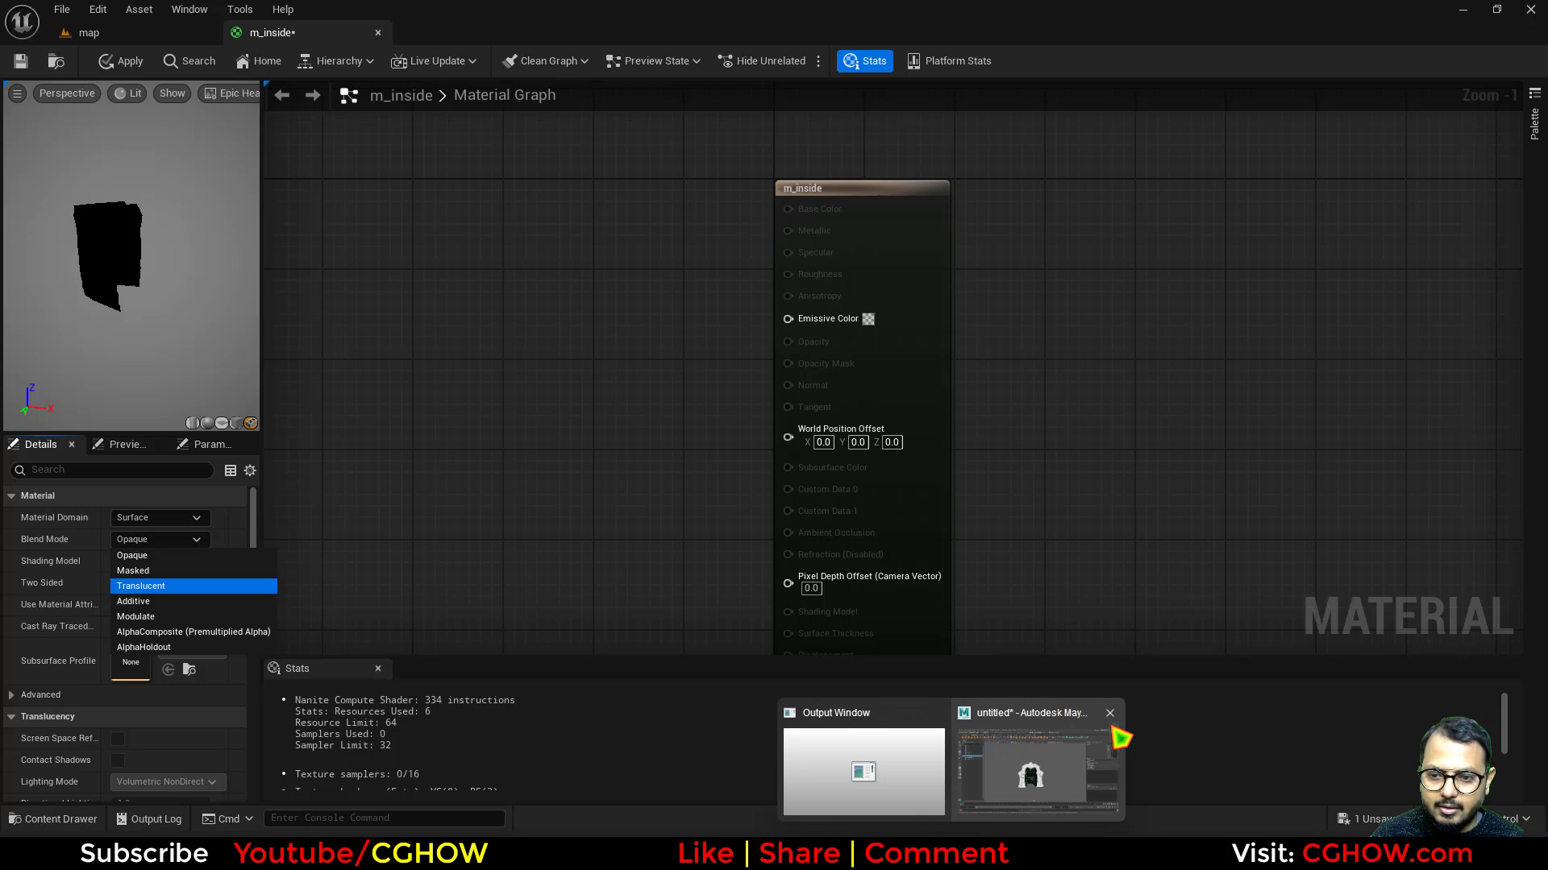
click(1117, 735)
click(802, 429)
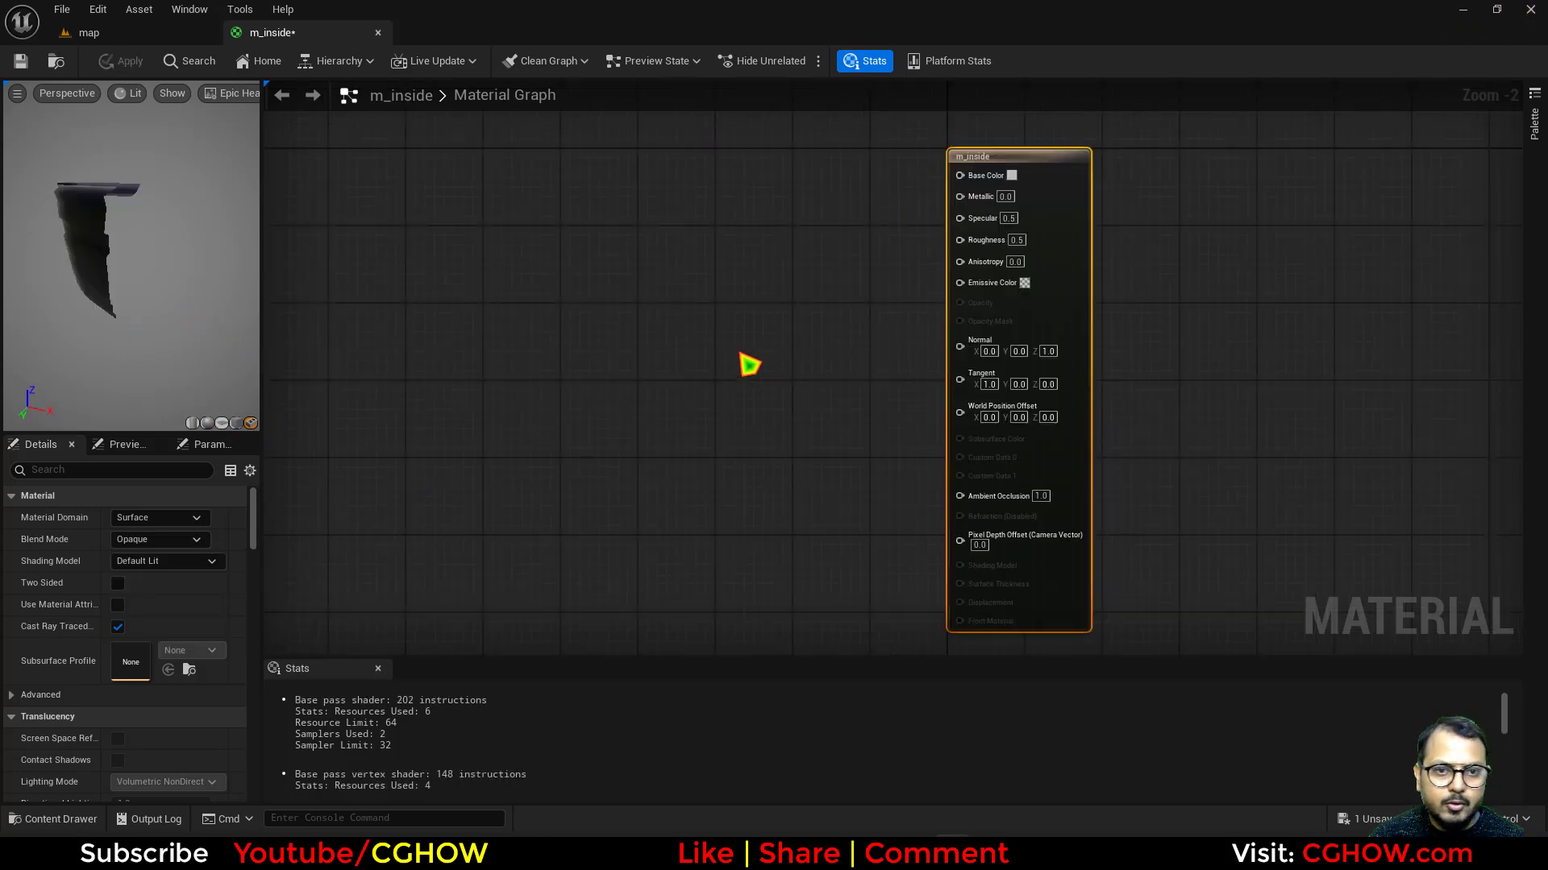
Try to change the m_inside material's Blend Mode, and send the crash report and restart the editor.
scroll(531, 363, down, 3)
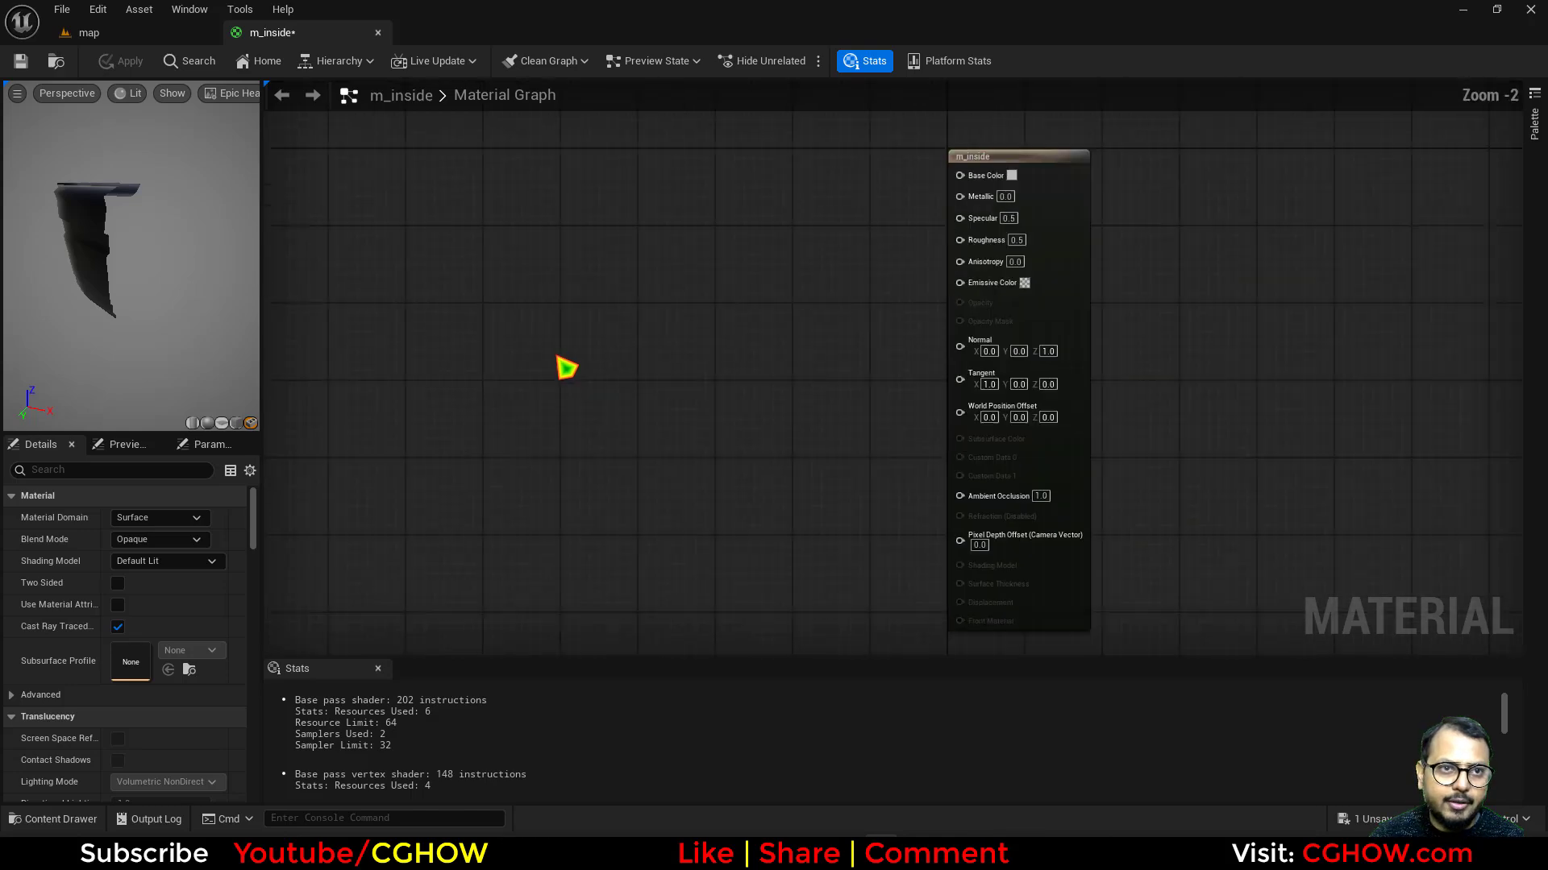
scroll(597, 373, up, 2)
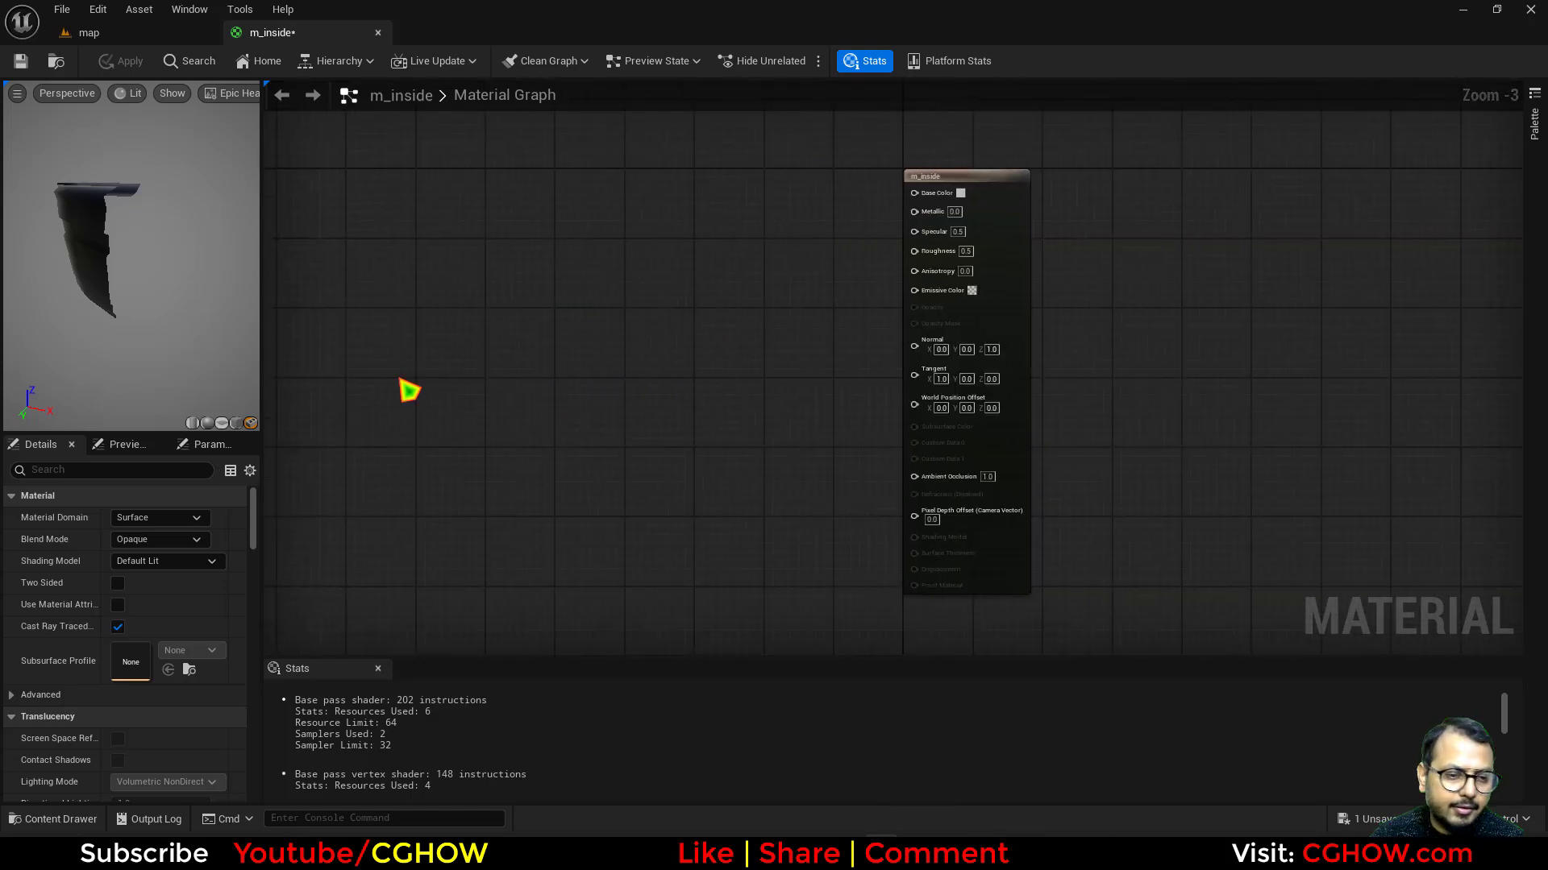
click(153, 540)
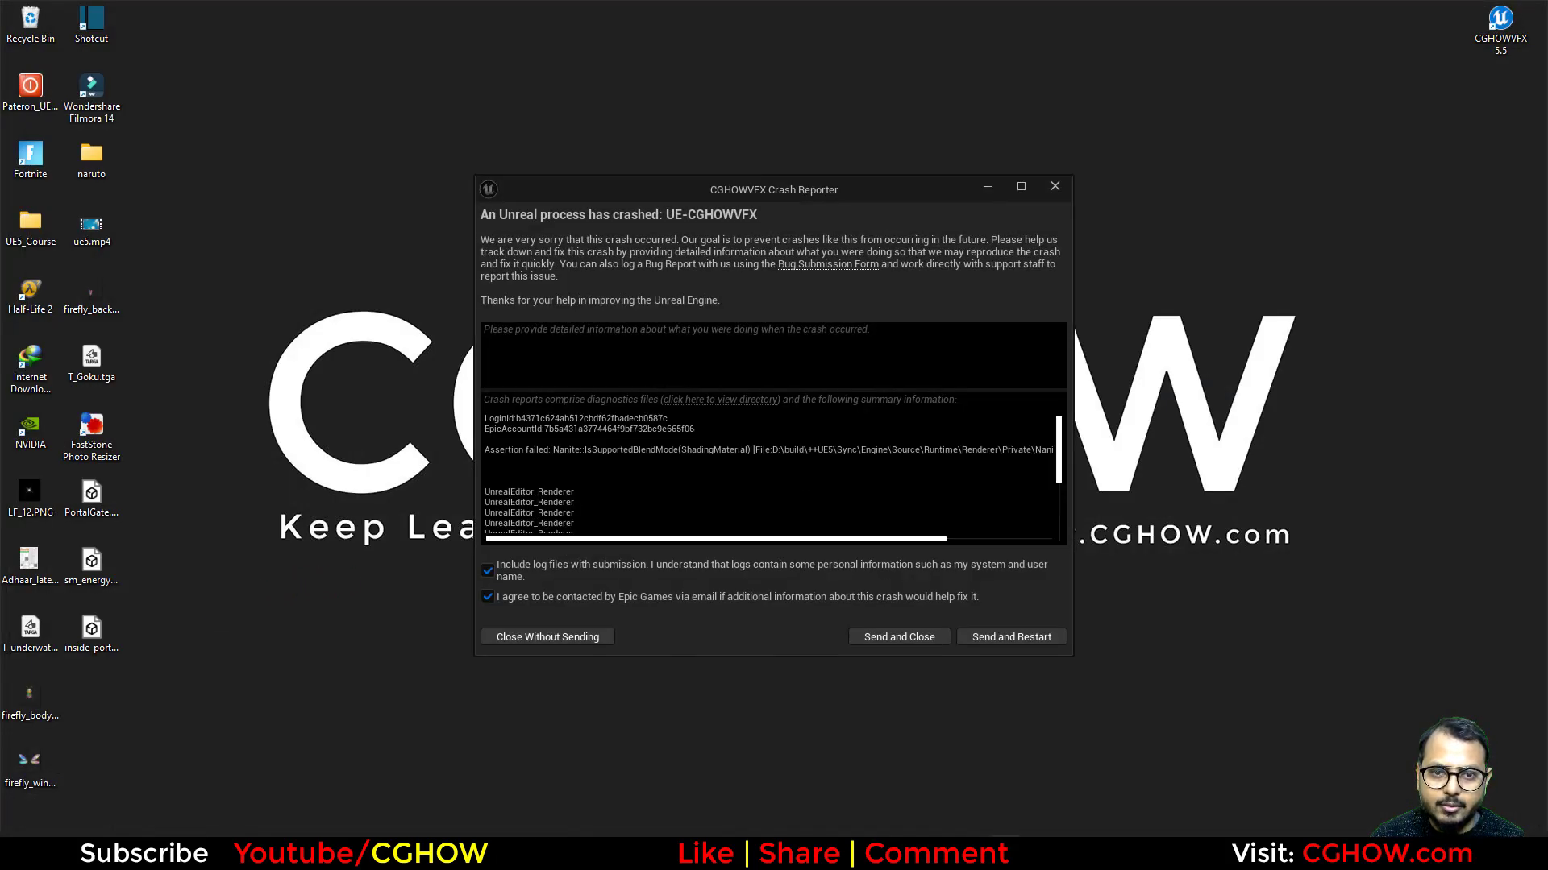
click(1017, 639)
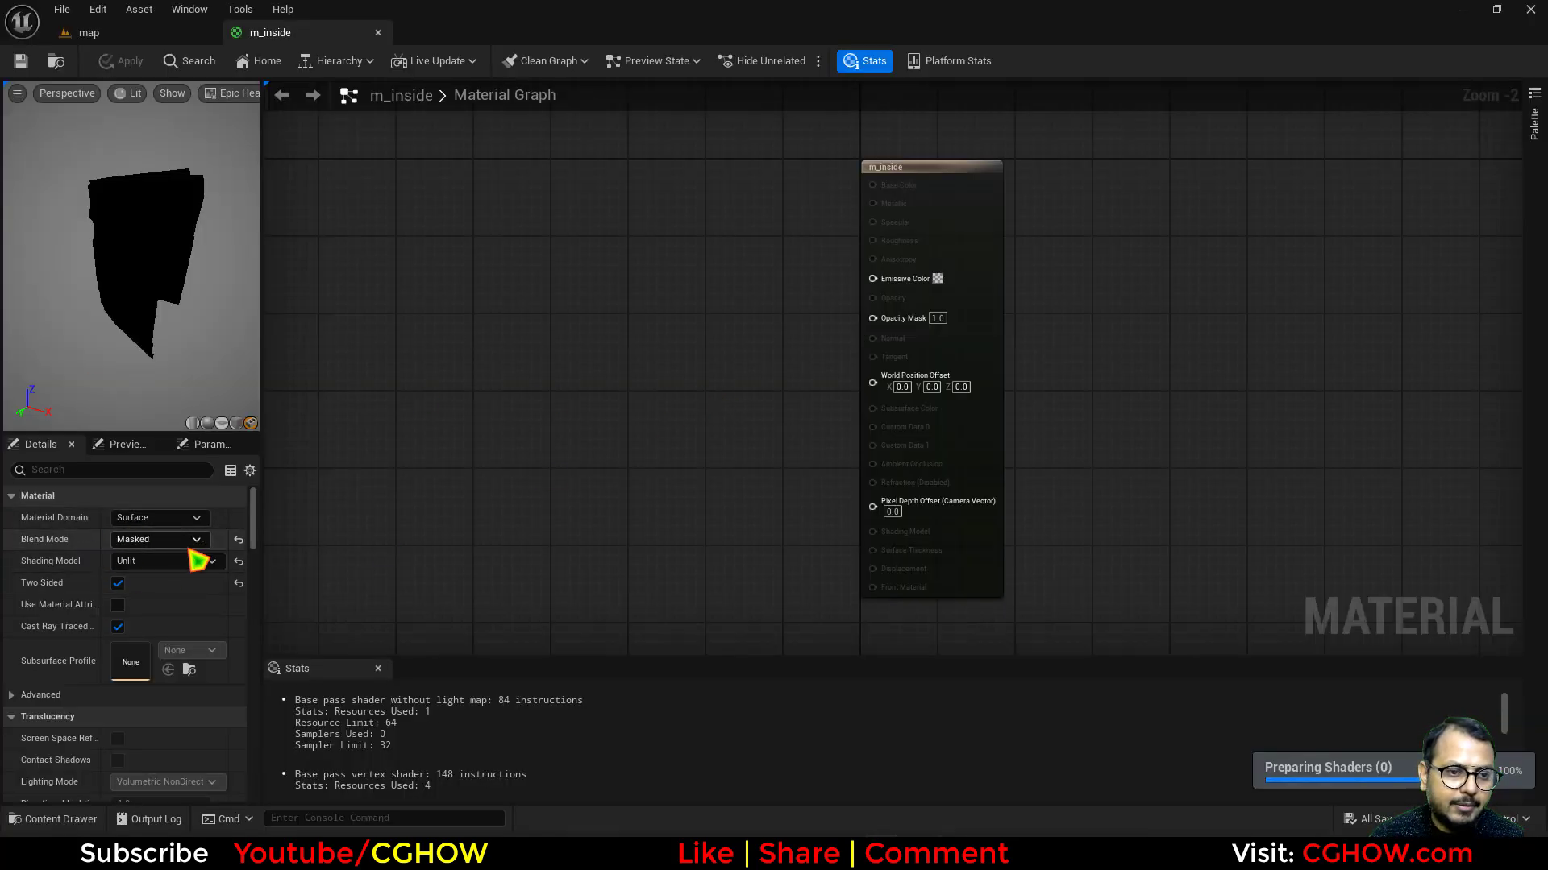
Add a TwoSidedSign node to the m_inside graph, connect it to Opacity Mask, and check the preview mesh from other angles.
drag(161, 347, 125, 346)
right_click(545, 282)
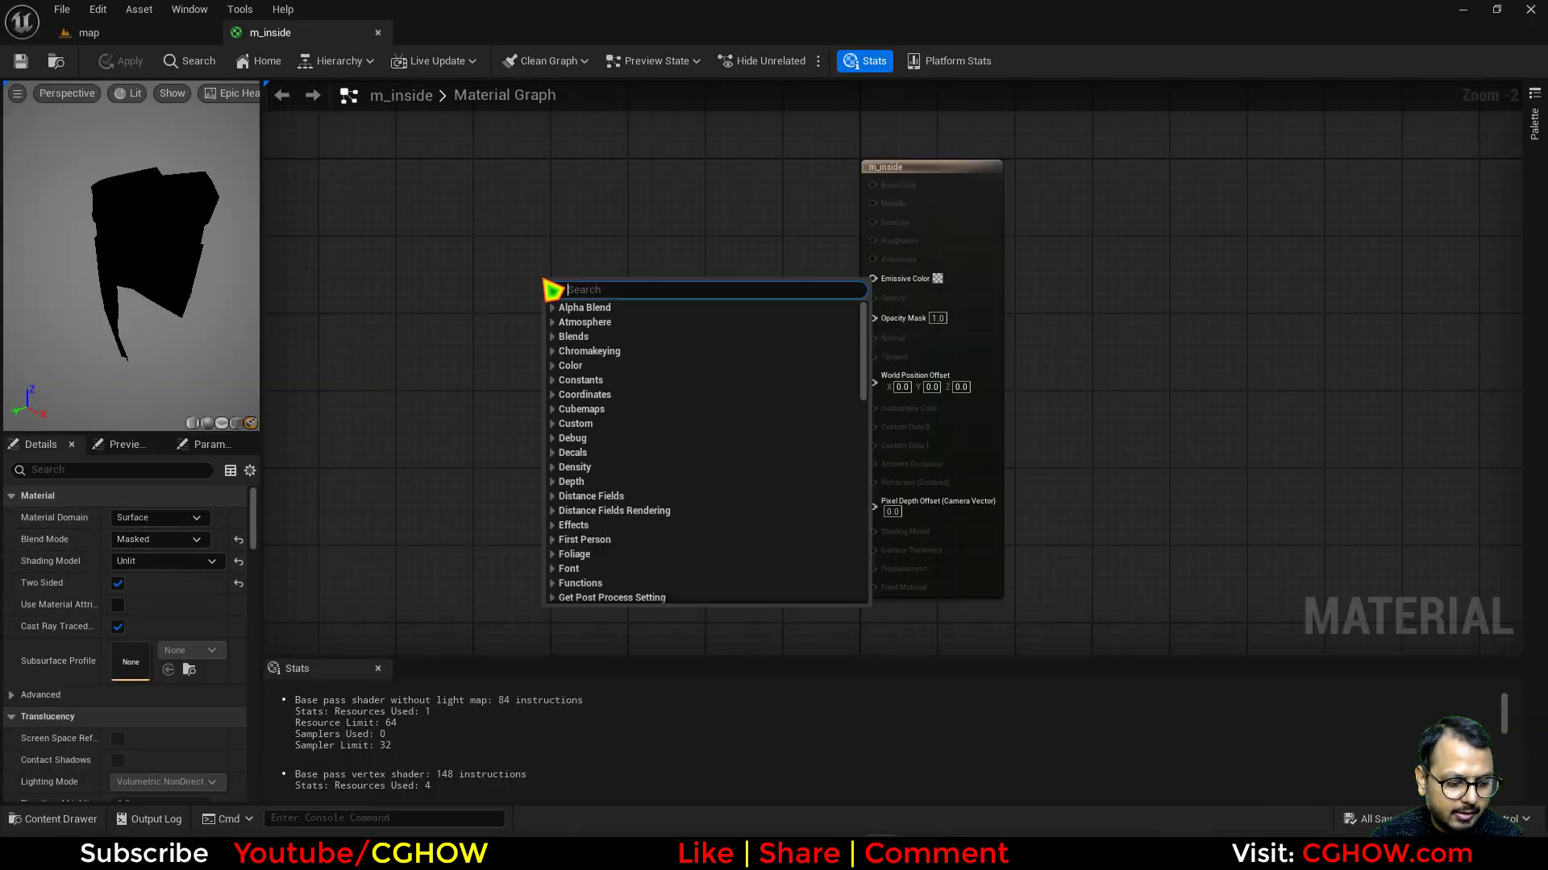
text(tw)
click(584, 322)
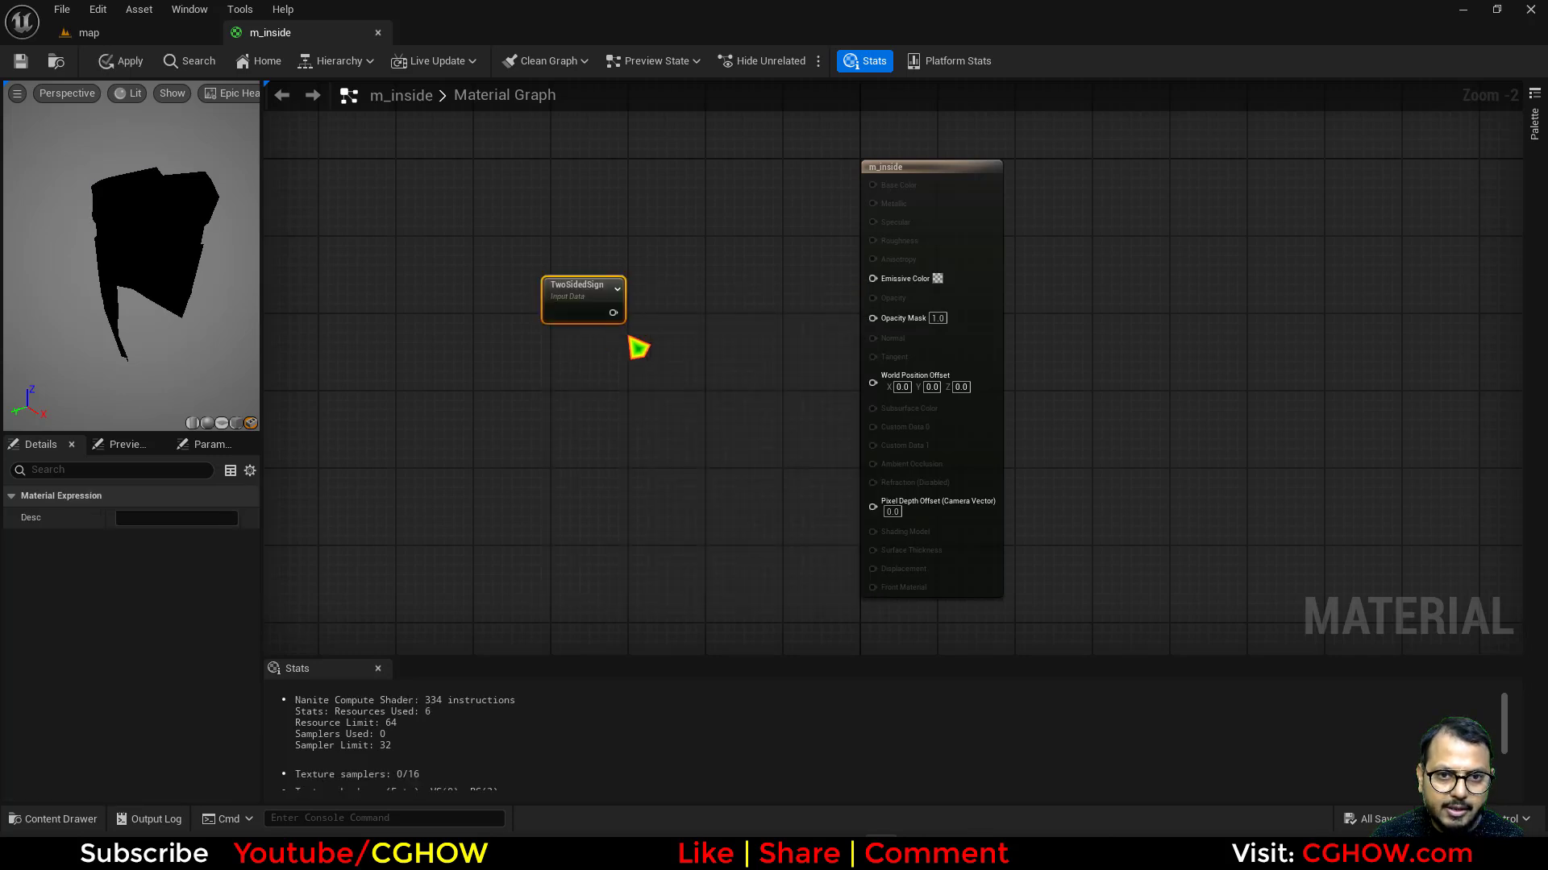
drag(610, 313, 915, 333)
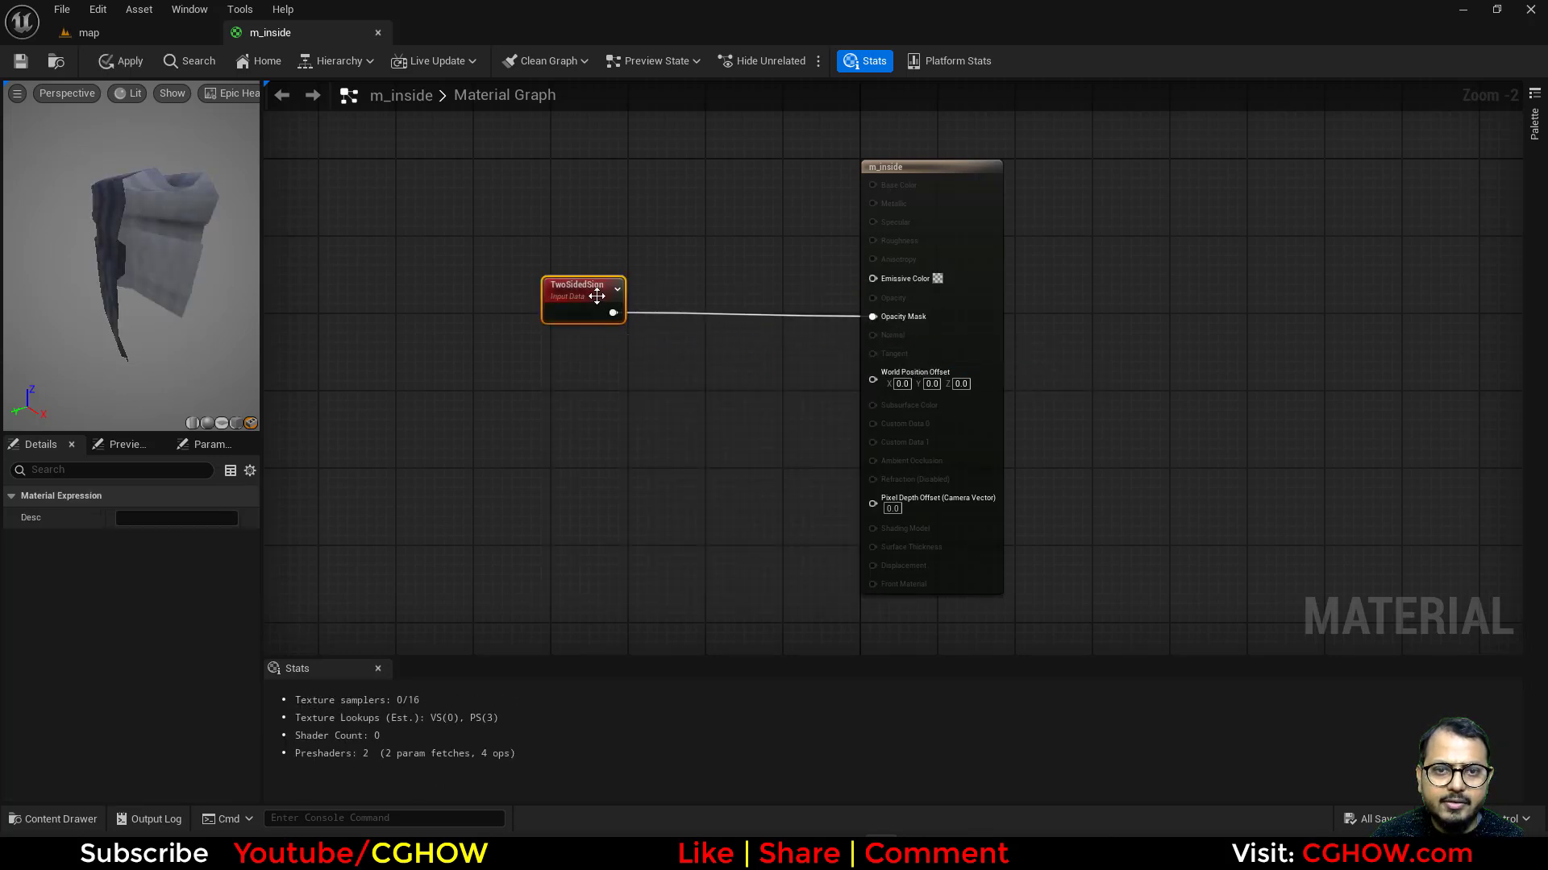
drag(583, 295, 649, 340)
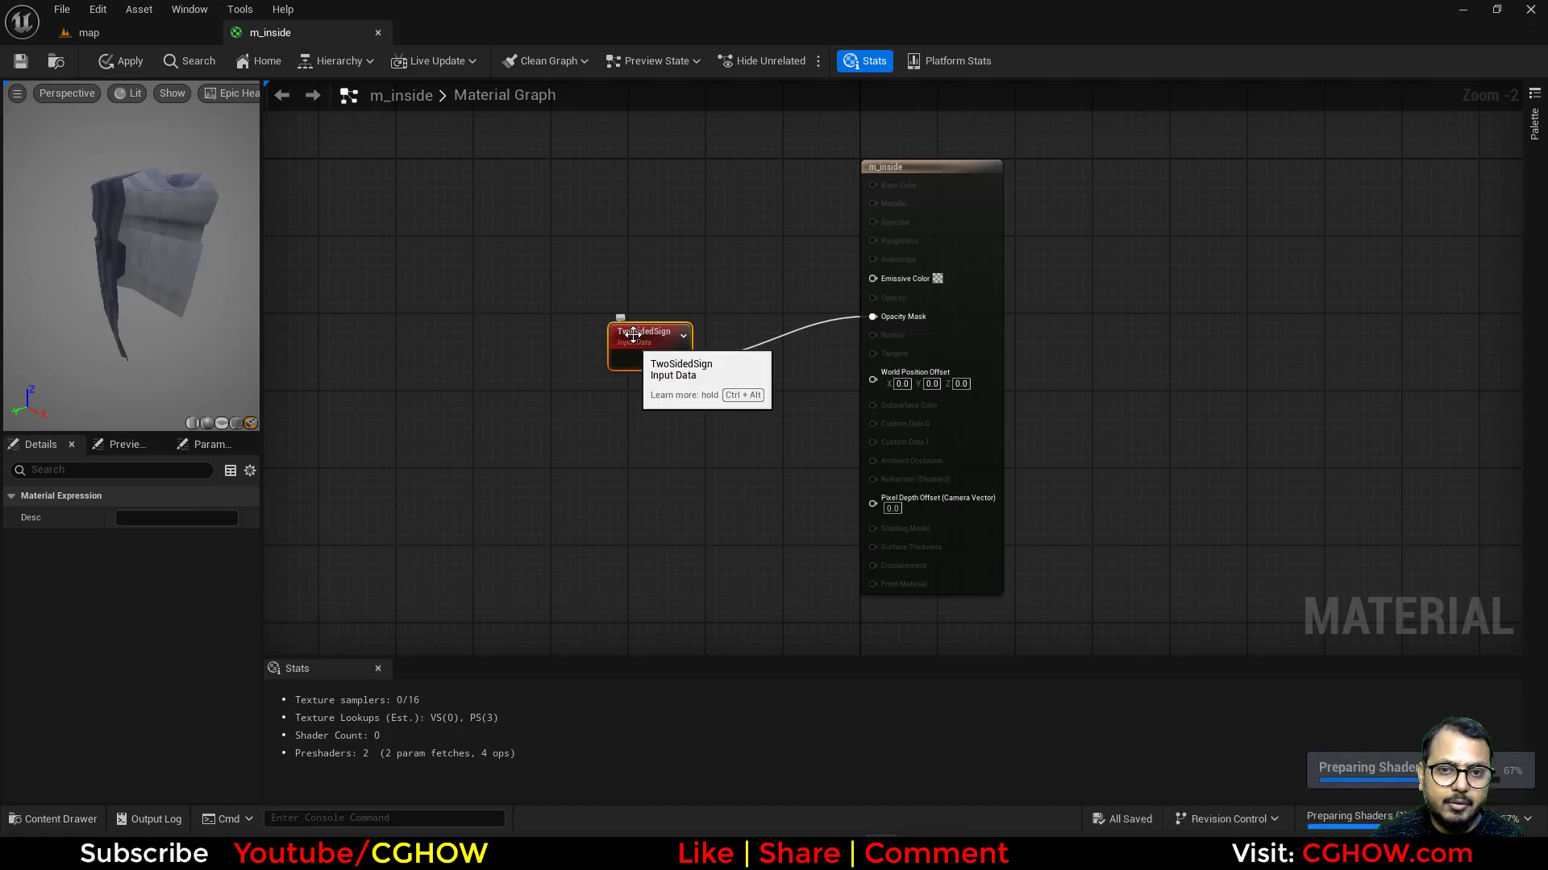
mouse_move(118, 256)
mouse_down()
mouse_move(173, 255)
mouse_move(92, 255)
mouse_move(145, 256)
mouse_move(113, 256)
mouse_up()
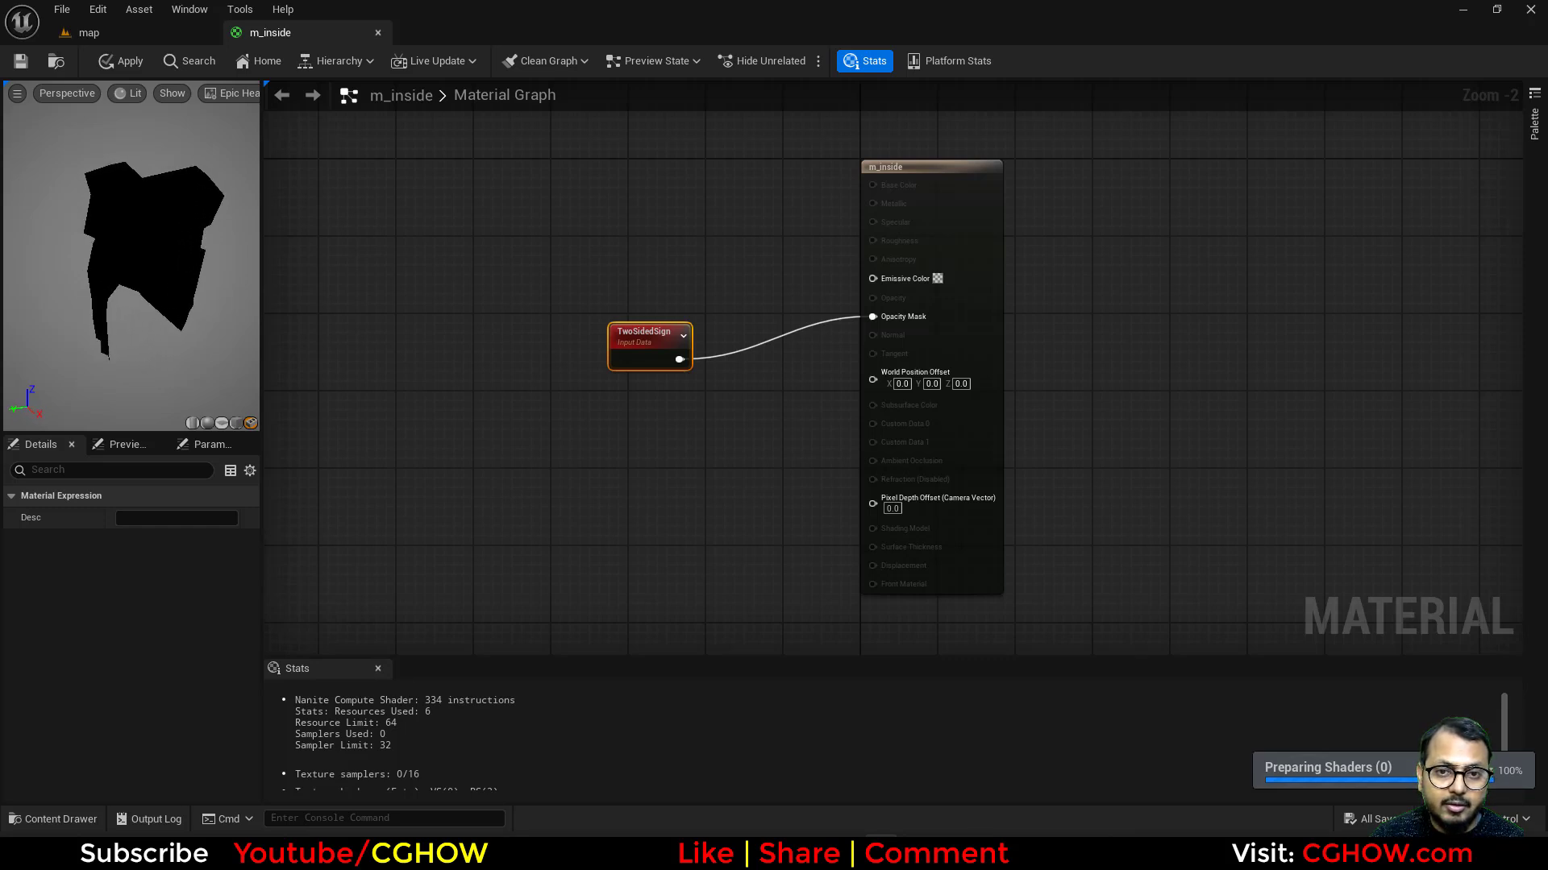
drag(201, 289, 169, 289)
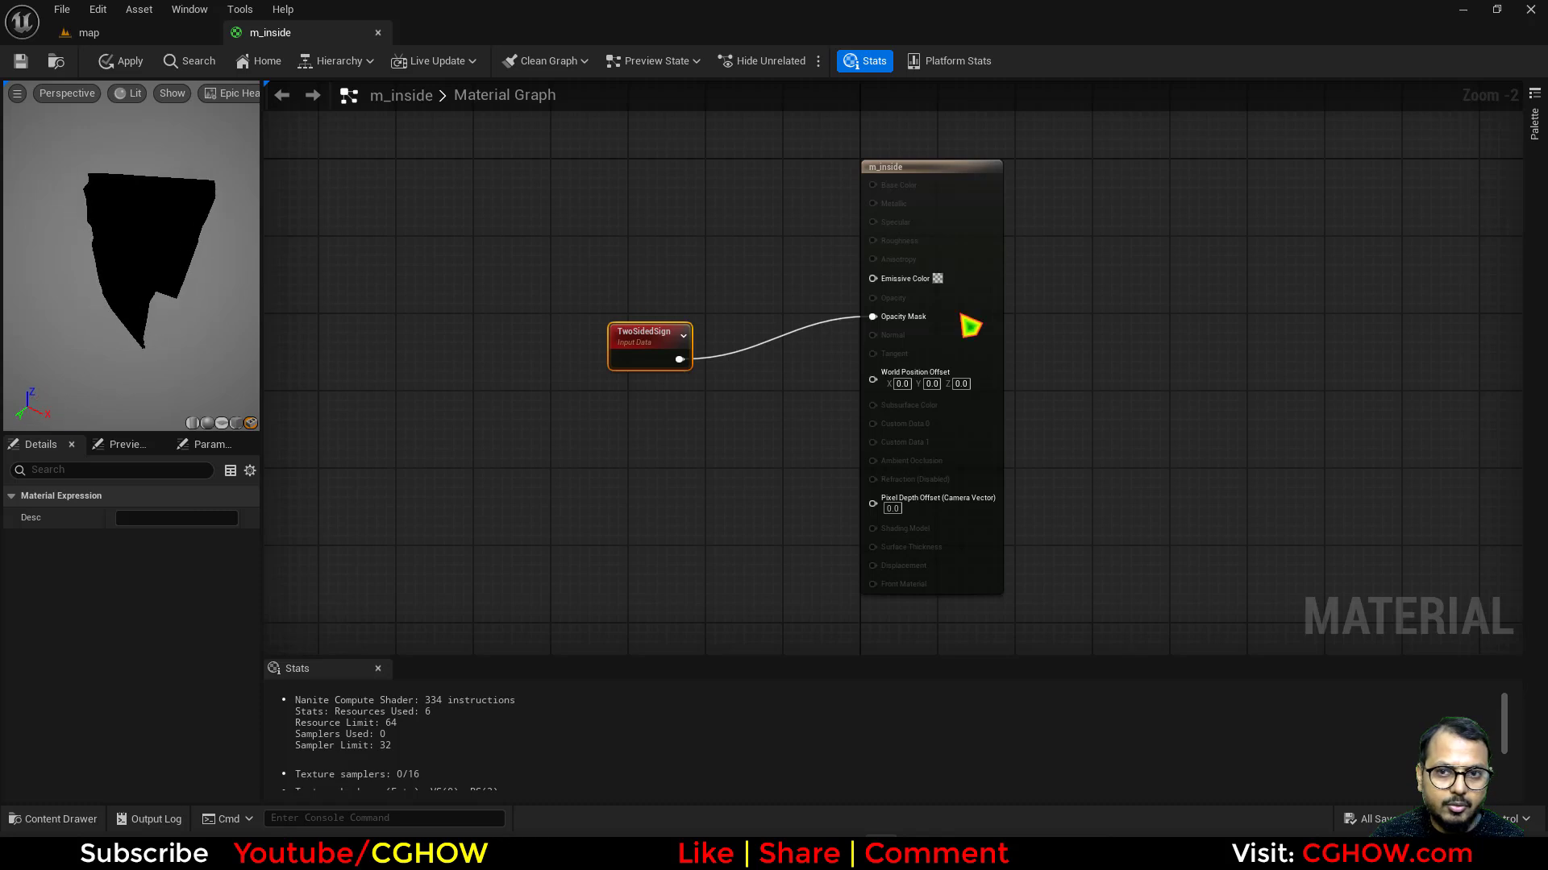
Add a One Minus (1-x) node between the TwoSidedSign node and the m_inside output node.
click(985, 237)
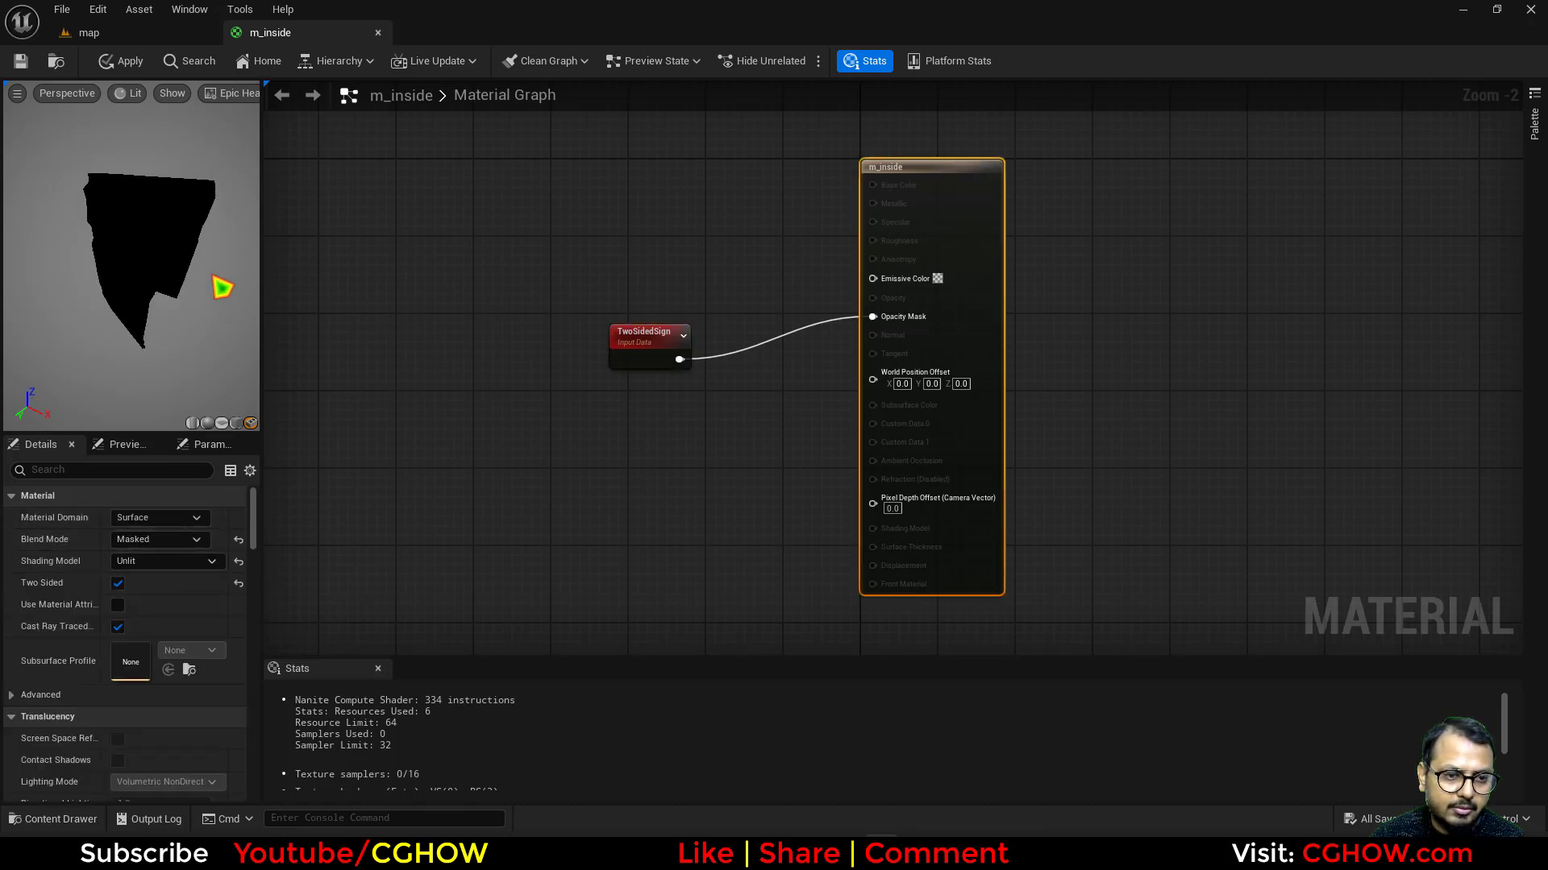
drag(212, 275, 137, 276)
click(723, 353)
key(o)
click(735, 354)
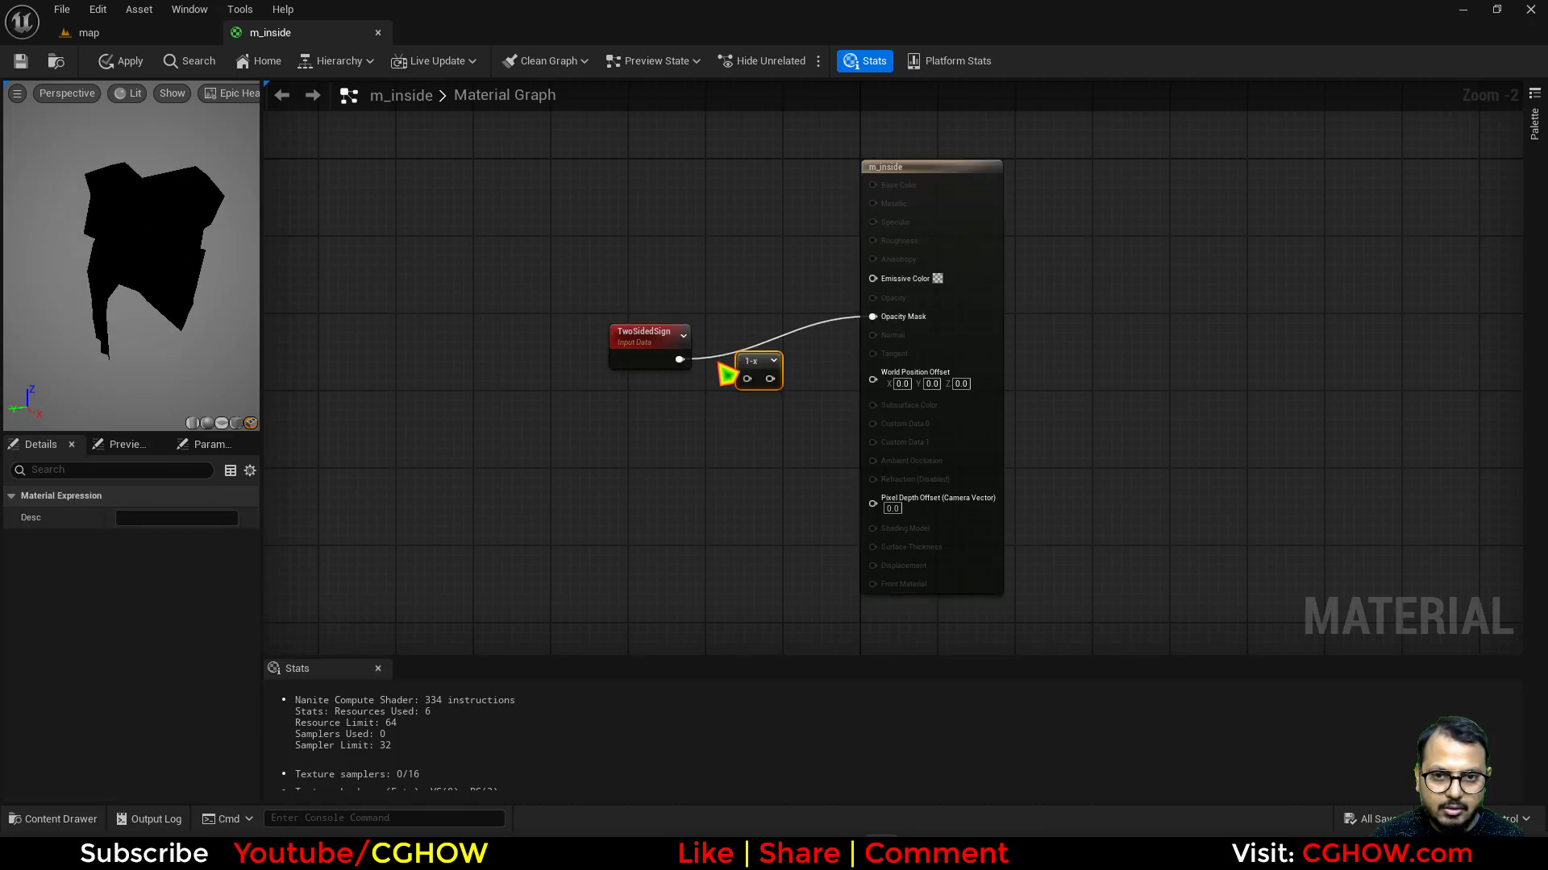
click(943, 238)
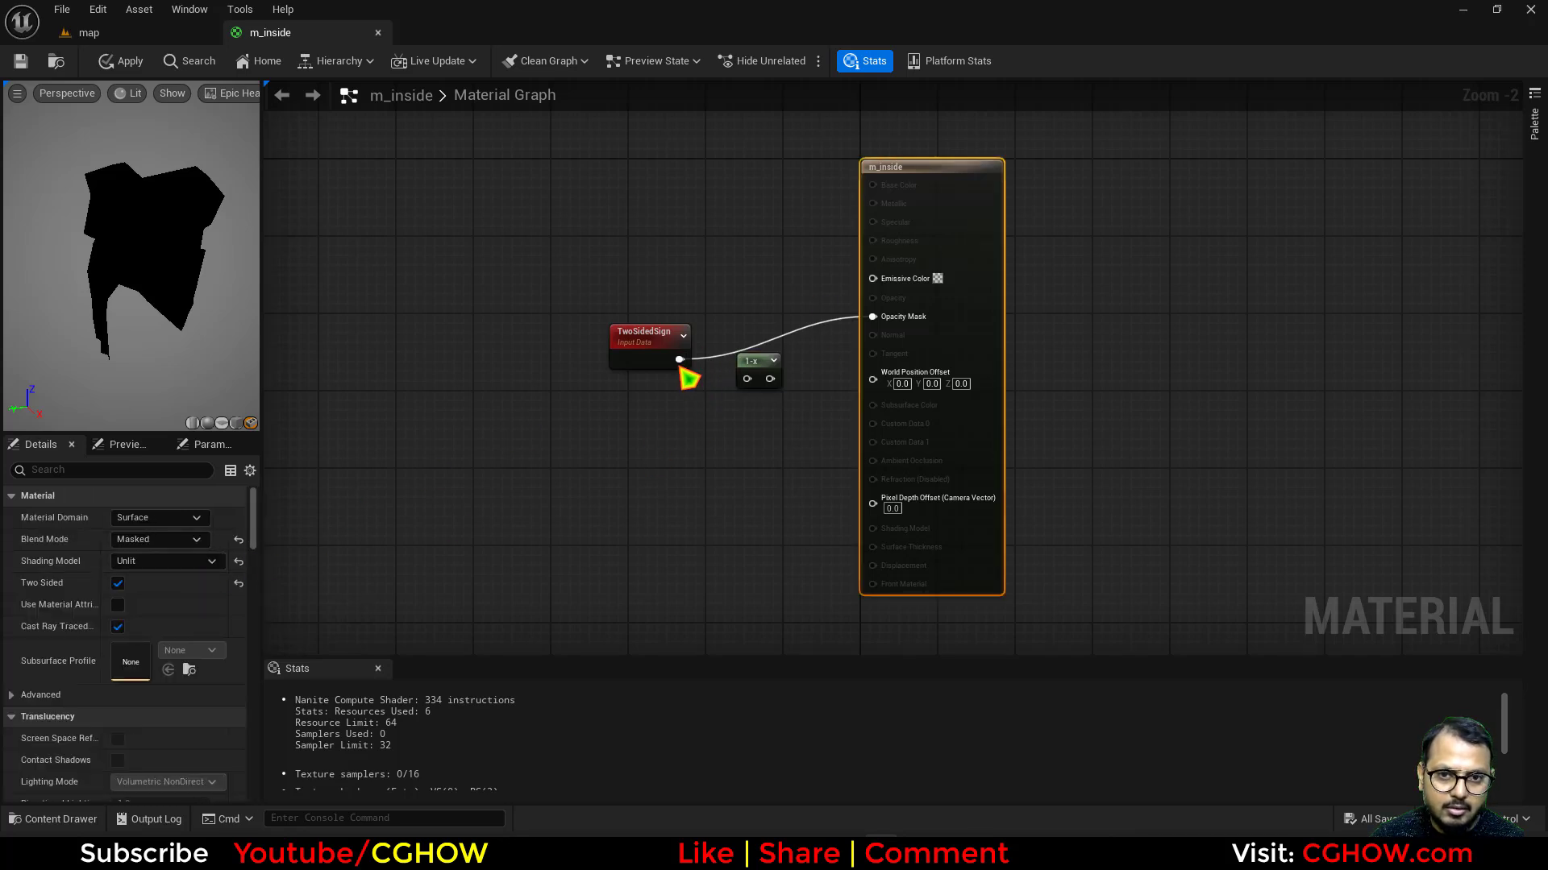
Route TwoSidedSign through the one-minus node into Opacity Mask and check the preview mesh from several angles.
drag(680, 360, 872, 316)
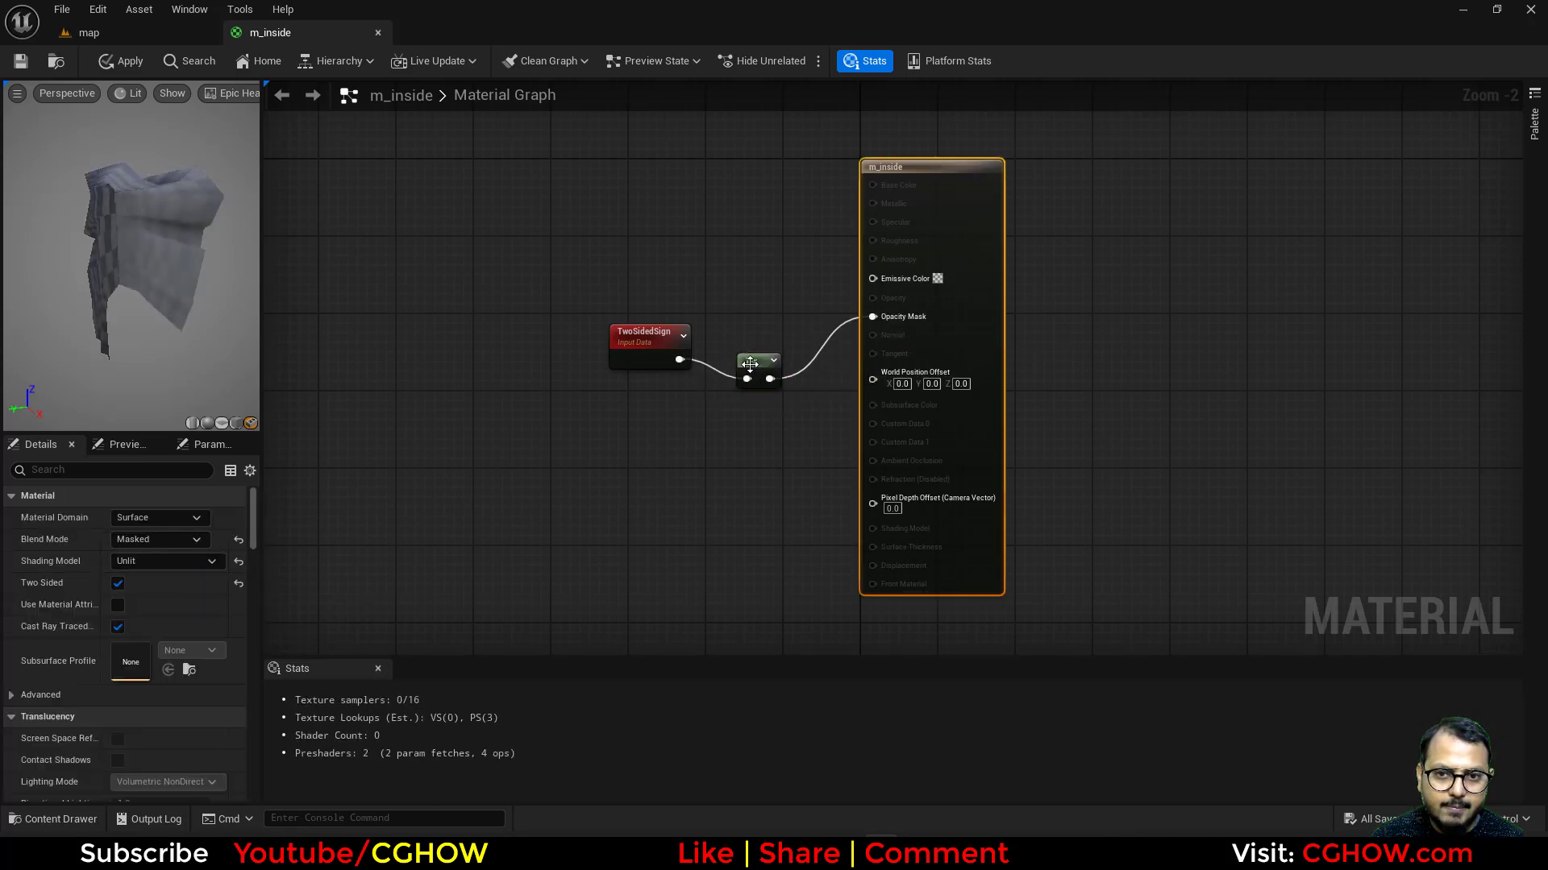
drag(750, 364, 748, 335)
drag(206, 276, 109, 275)
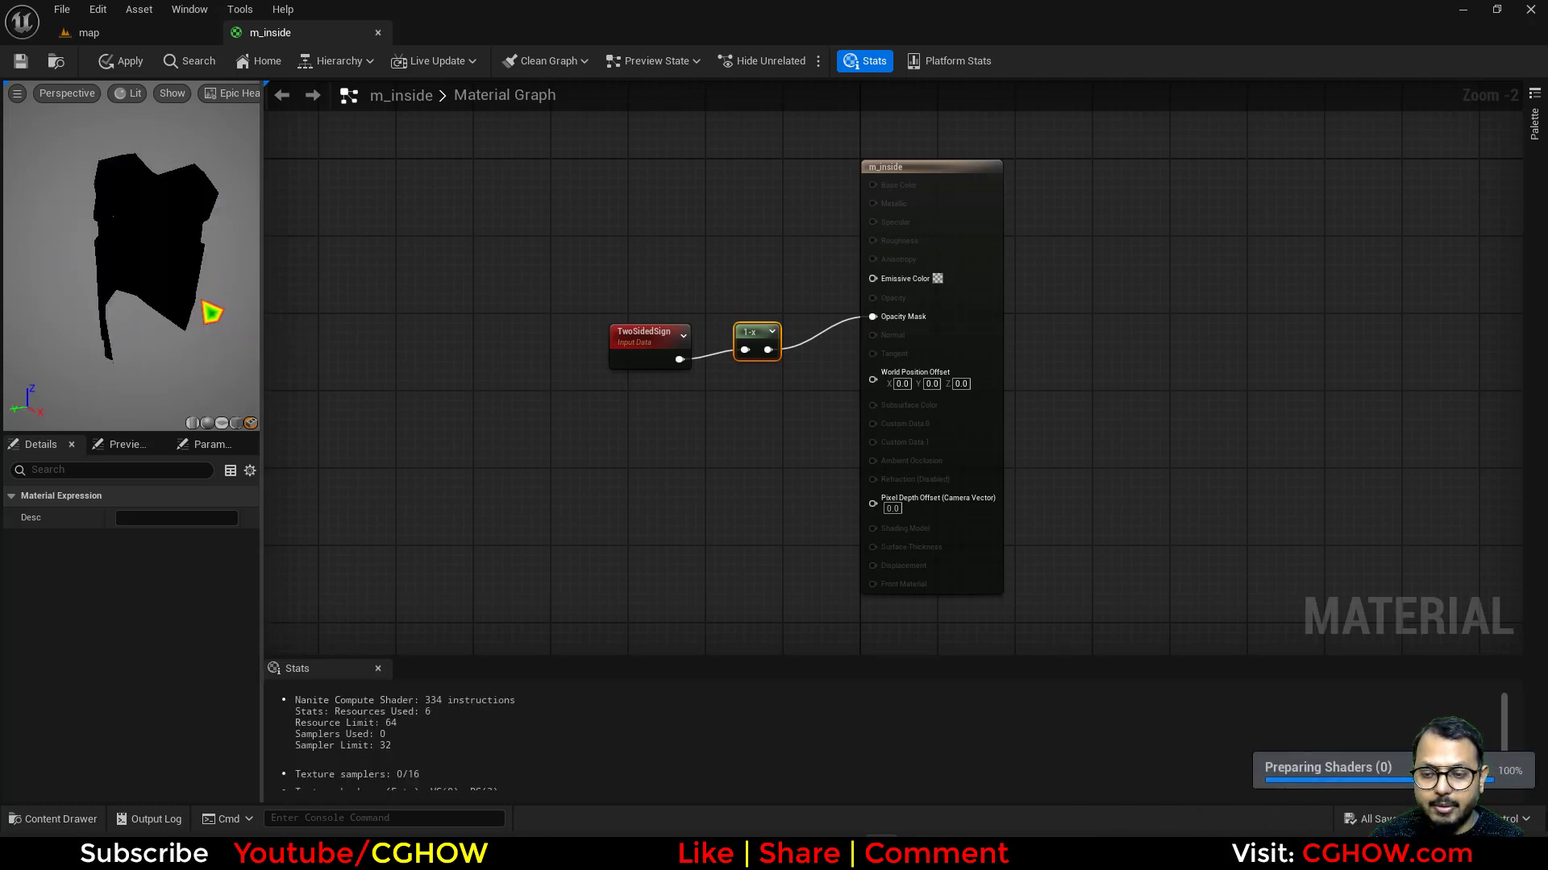
drag(140, 269, 178, 271)
Delete the TwoSidedSign and one-minus nodes, and apply and close the m_inside material.
key(Delete)
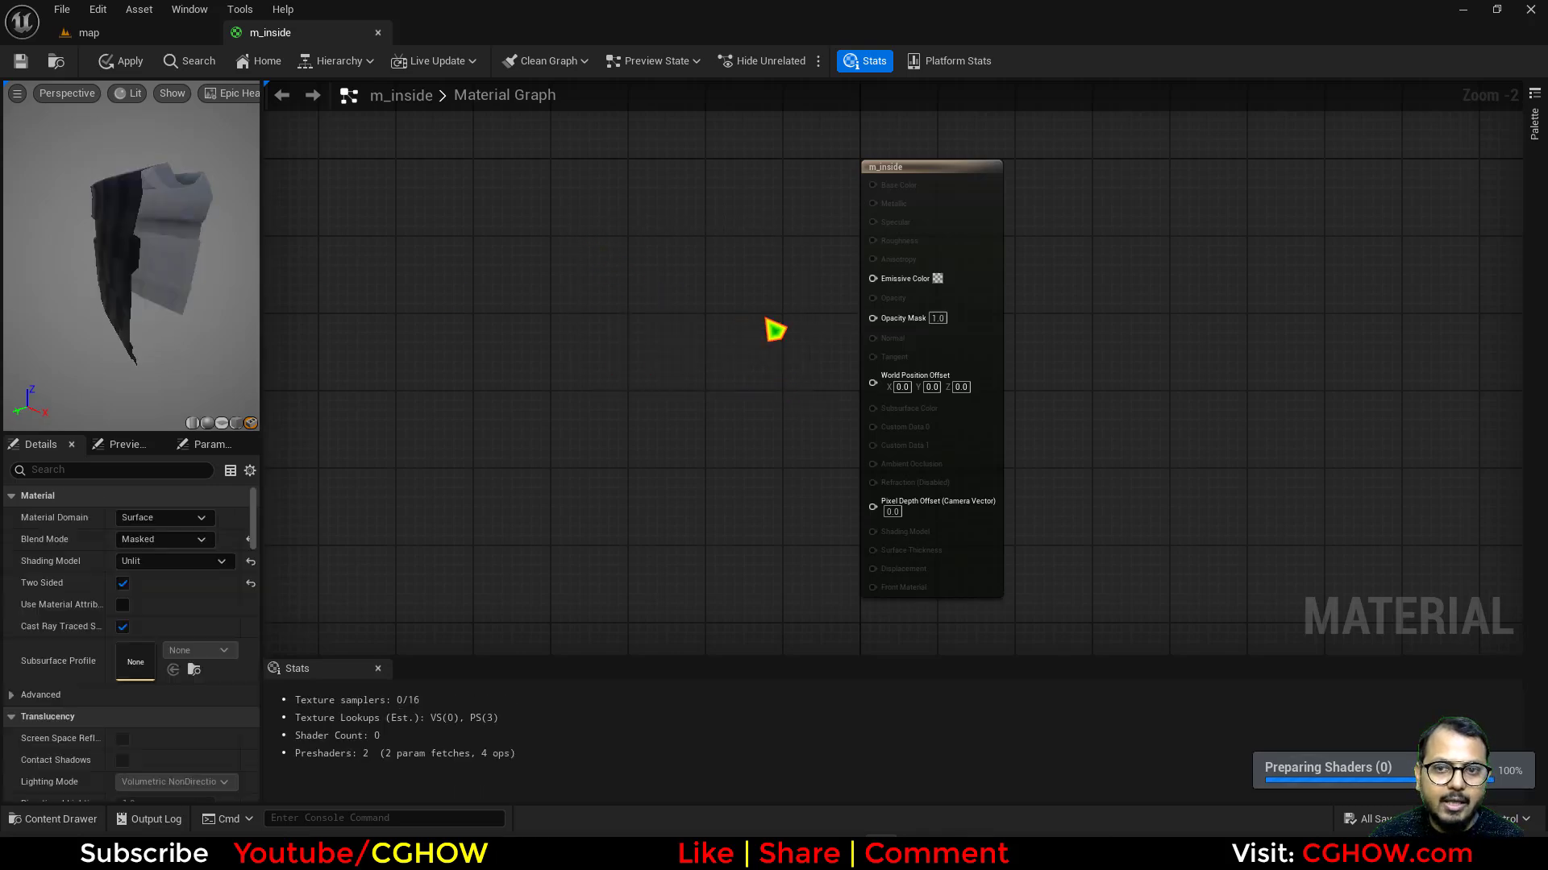
right_drag(775, 332, 612, 311)
click(123, 66)
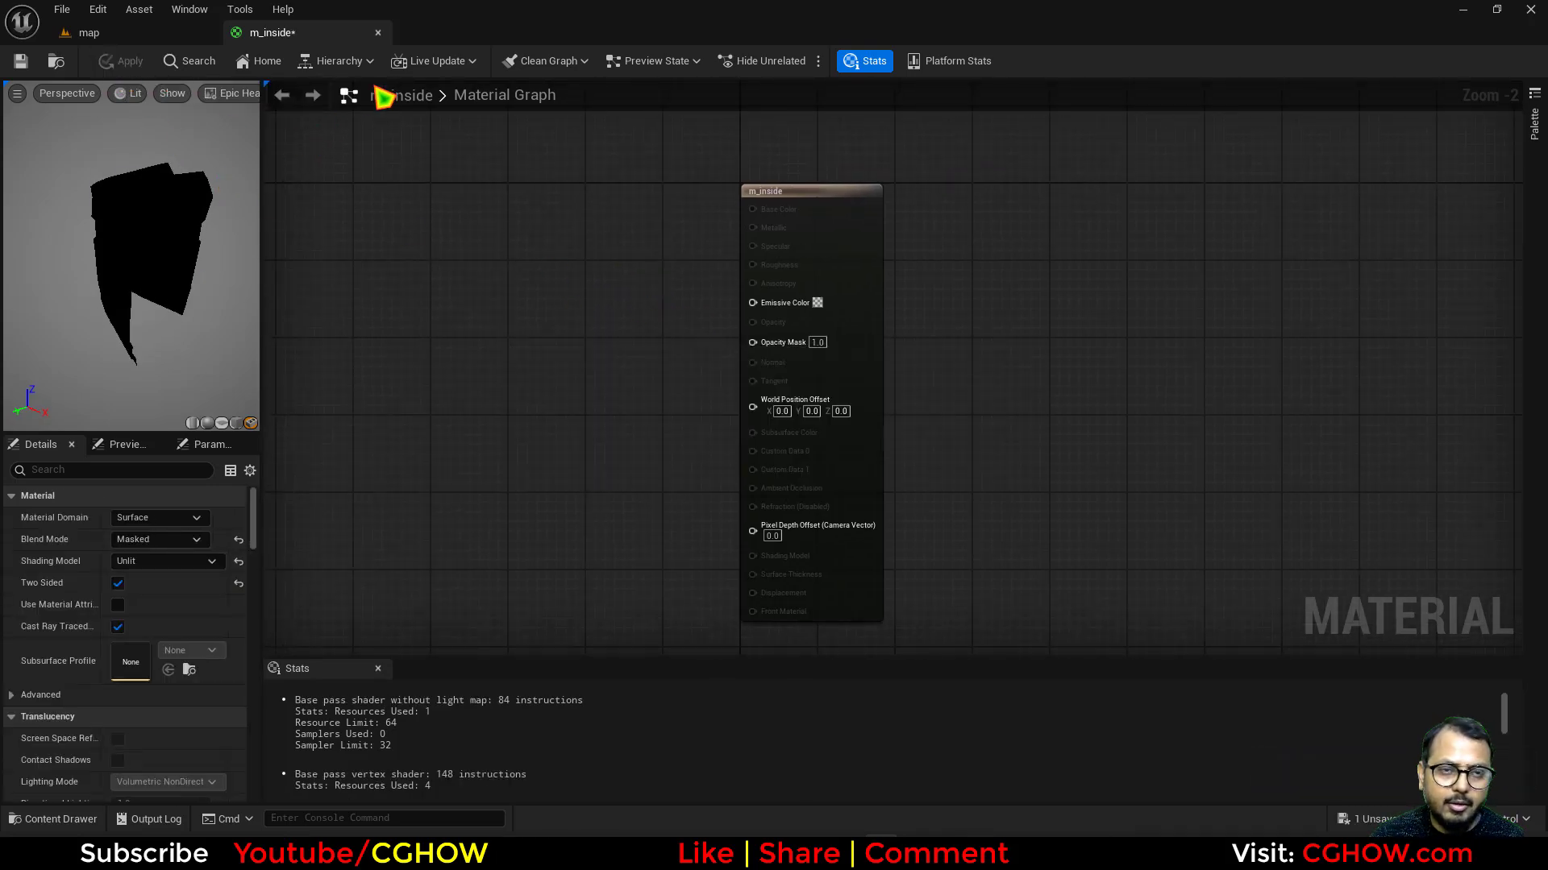
click(377, 33)
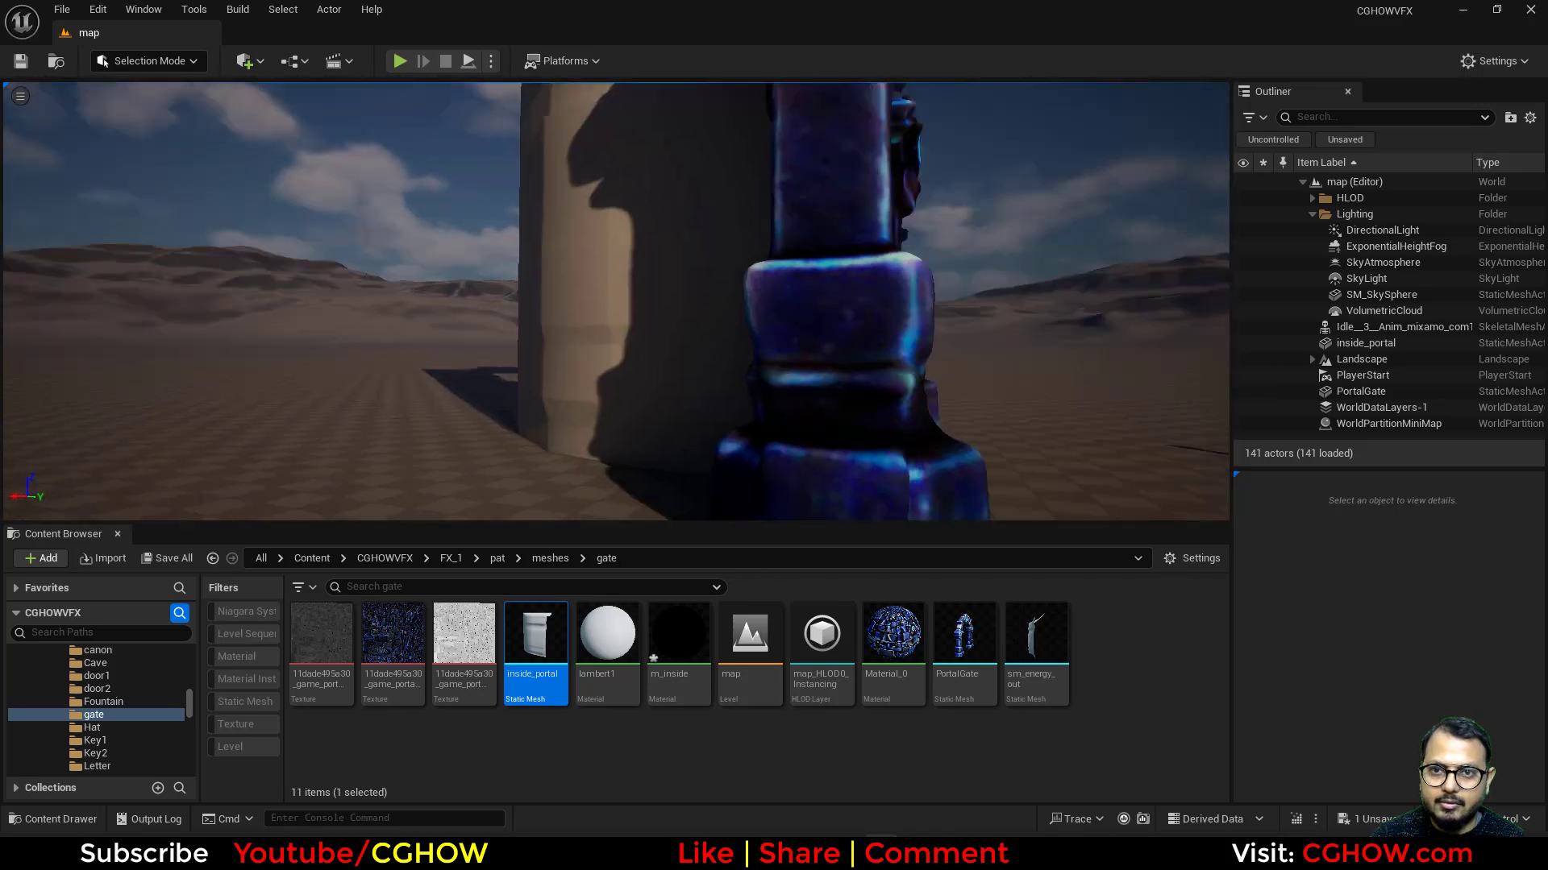
Assign the m_inside material to the portal's interior mesh in the level and view the gate from the front.
right_drag(616, 323, 653, 320)
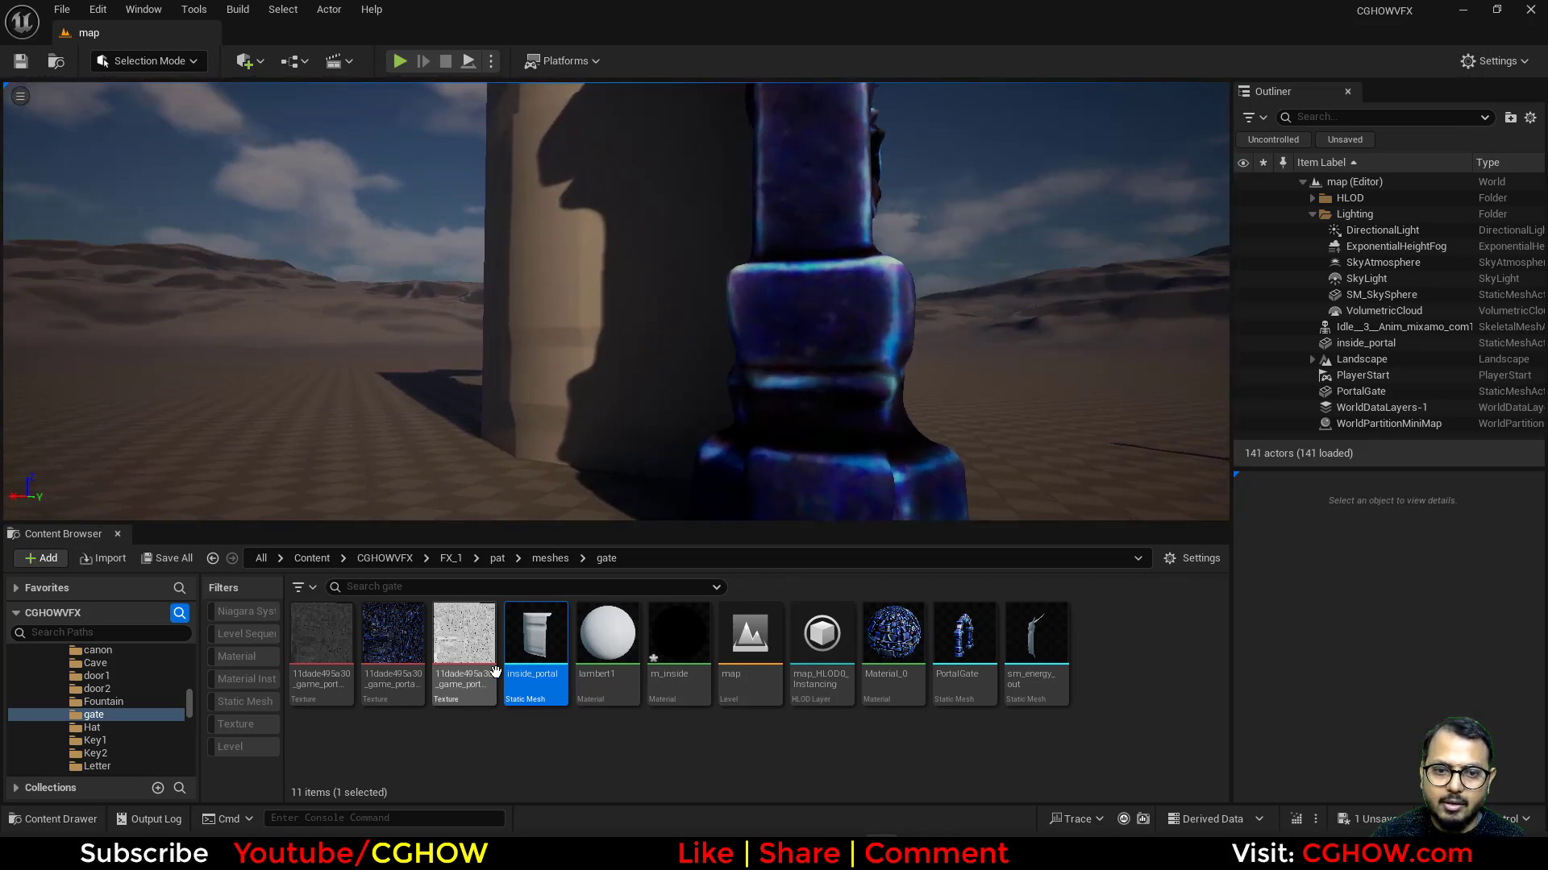
drag(679, 656, 677, 369)
right_drag(677, 370, 617, 415)
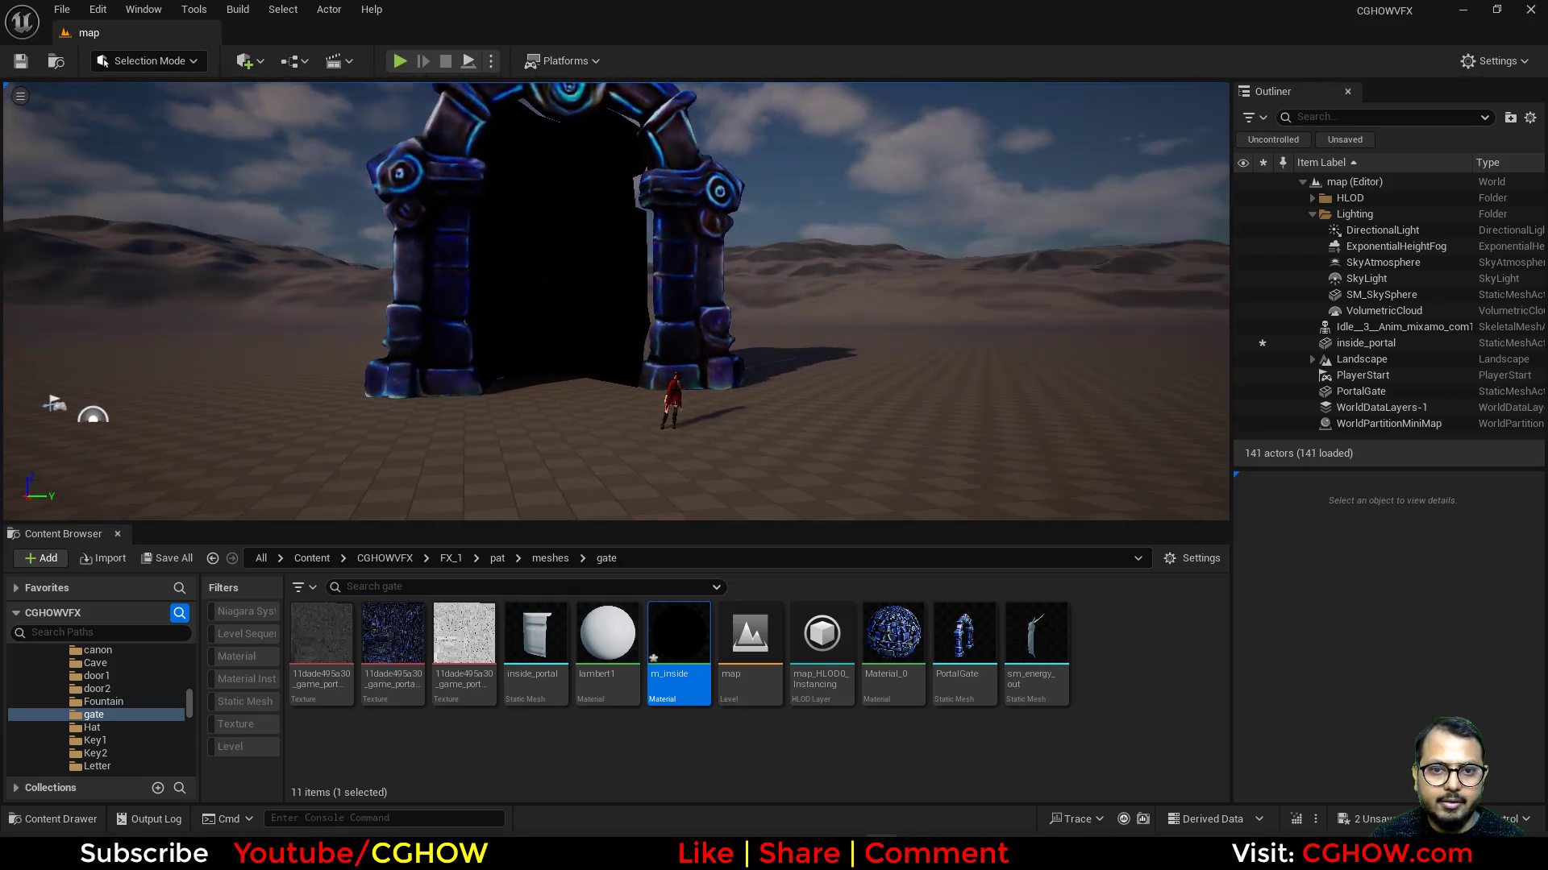
Create a level sequence in the gate folder and add a cine camera facing the portal gate.
right_click(1150, 669)
mouse_move(1266, 537)
click(988, 589)
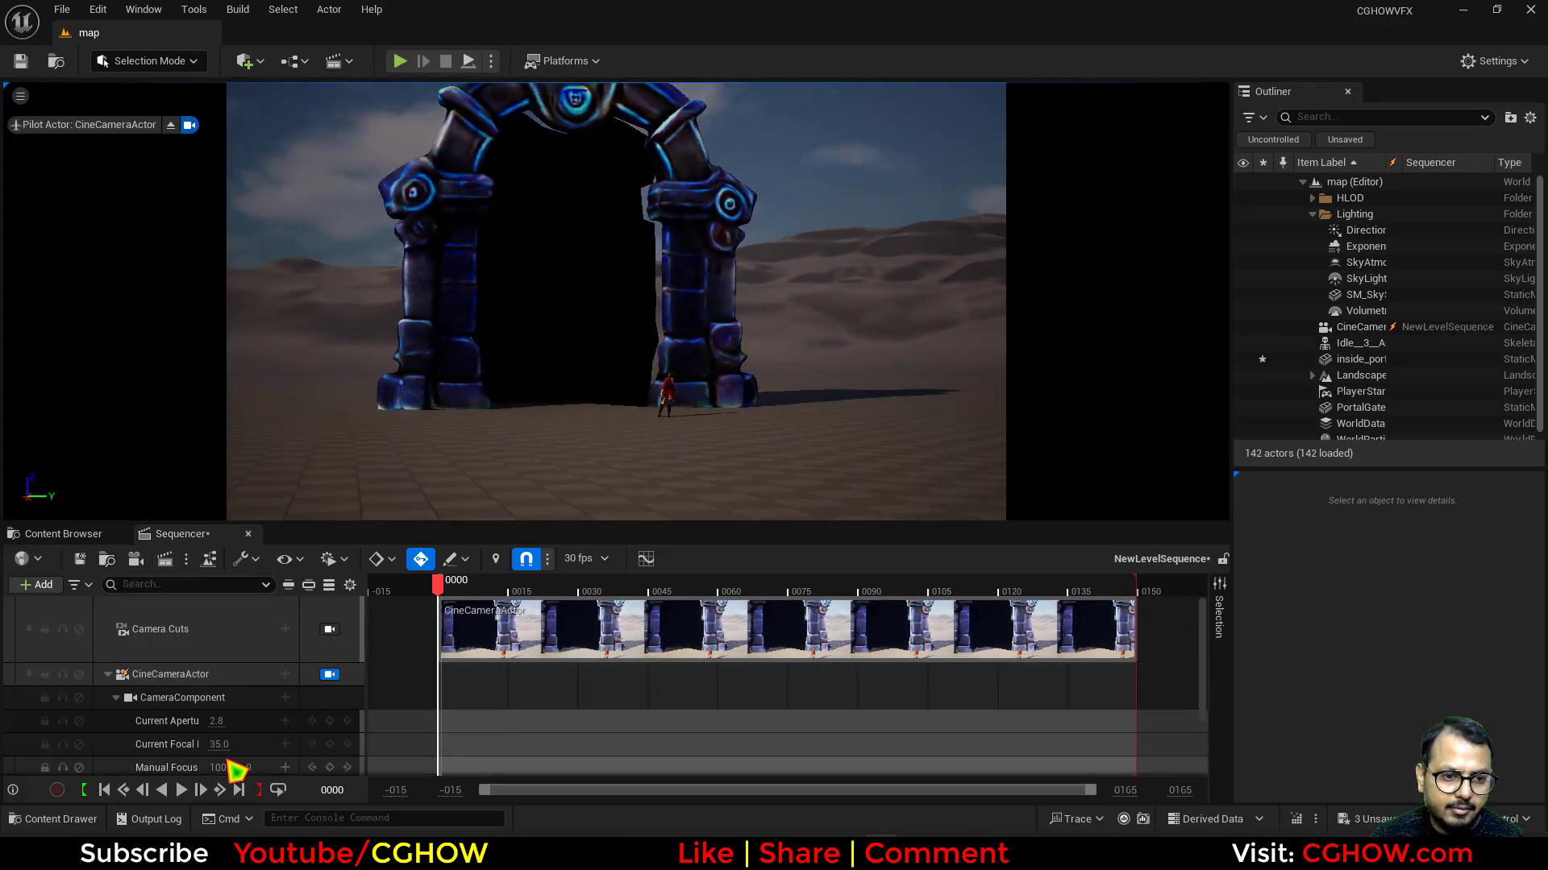
Reduce the cine camera's focal length to about 17.64 and move the camera to reframe the gate.
drag(219, 745, 158, 745)
mouse_move(563, 467)
right_down()
mouse_move(577, 483)
mouse_move(568, 451)
right_up()
key(w)
key(s)
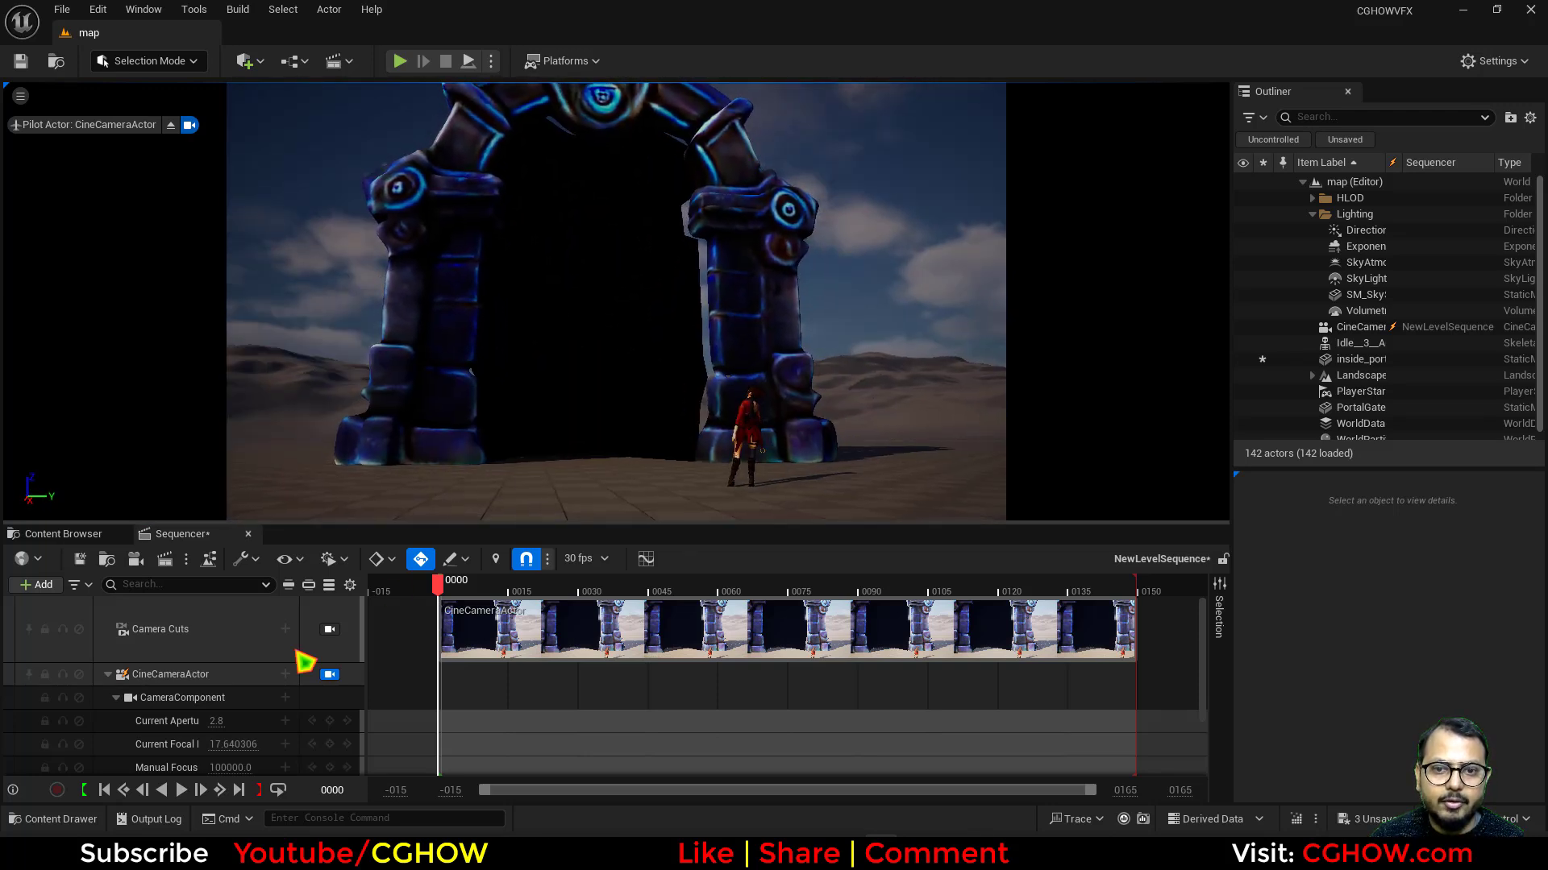
Reduce the cine camera's focal length to about 8.37 and reposition the camera to frame the whole gate with the character in front.
drag(230, 745, 182, 745)
key(w)
right_drag(339, 435, 338, 451)
key(s)
key(q)
key(e)
key(w)
key(s)
key(q)
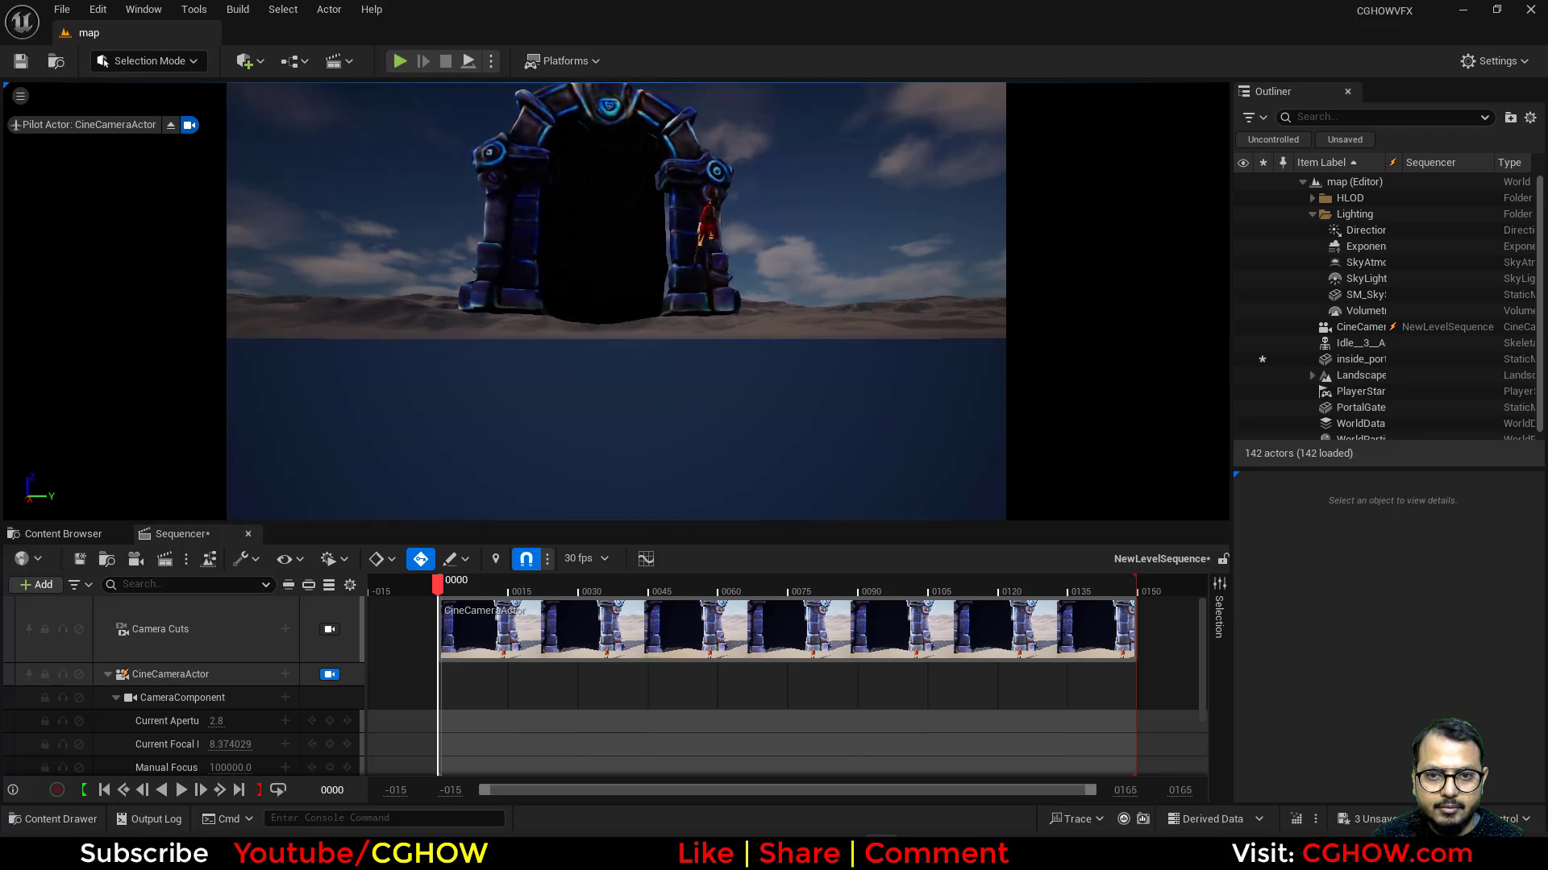
key(e)
key(w)
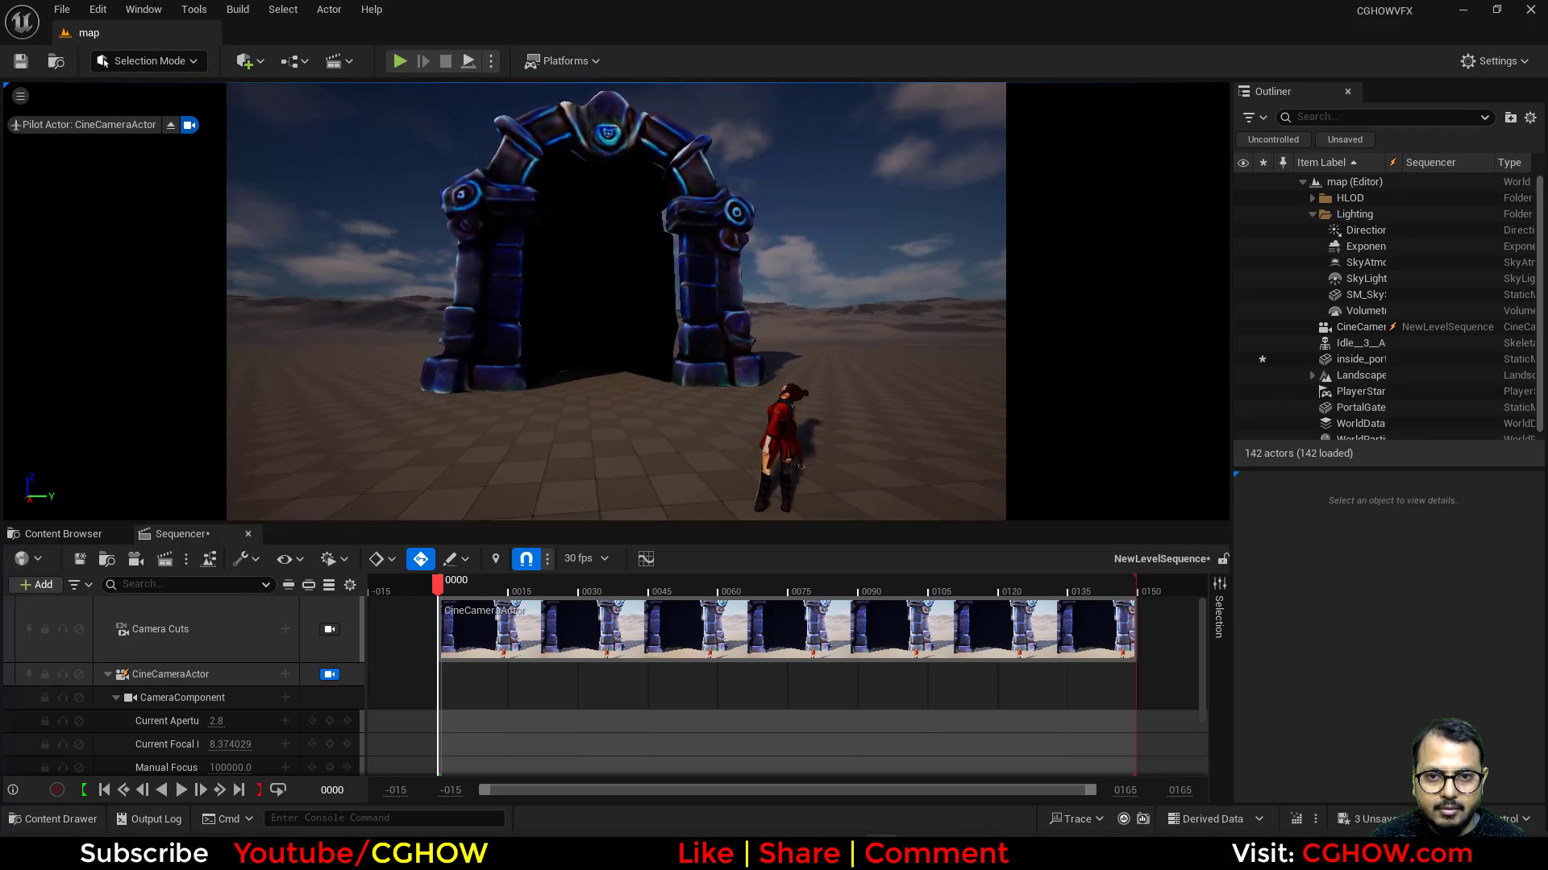
Set the cine camera's Z location to 128 and tilt it upward to frame the full gate and the character.
scroll(154, 721, down, 2)
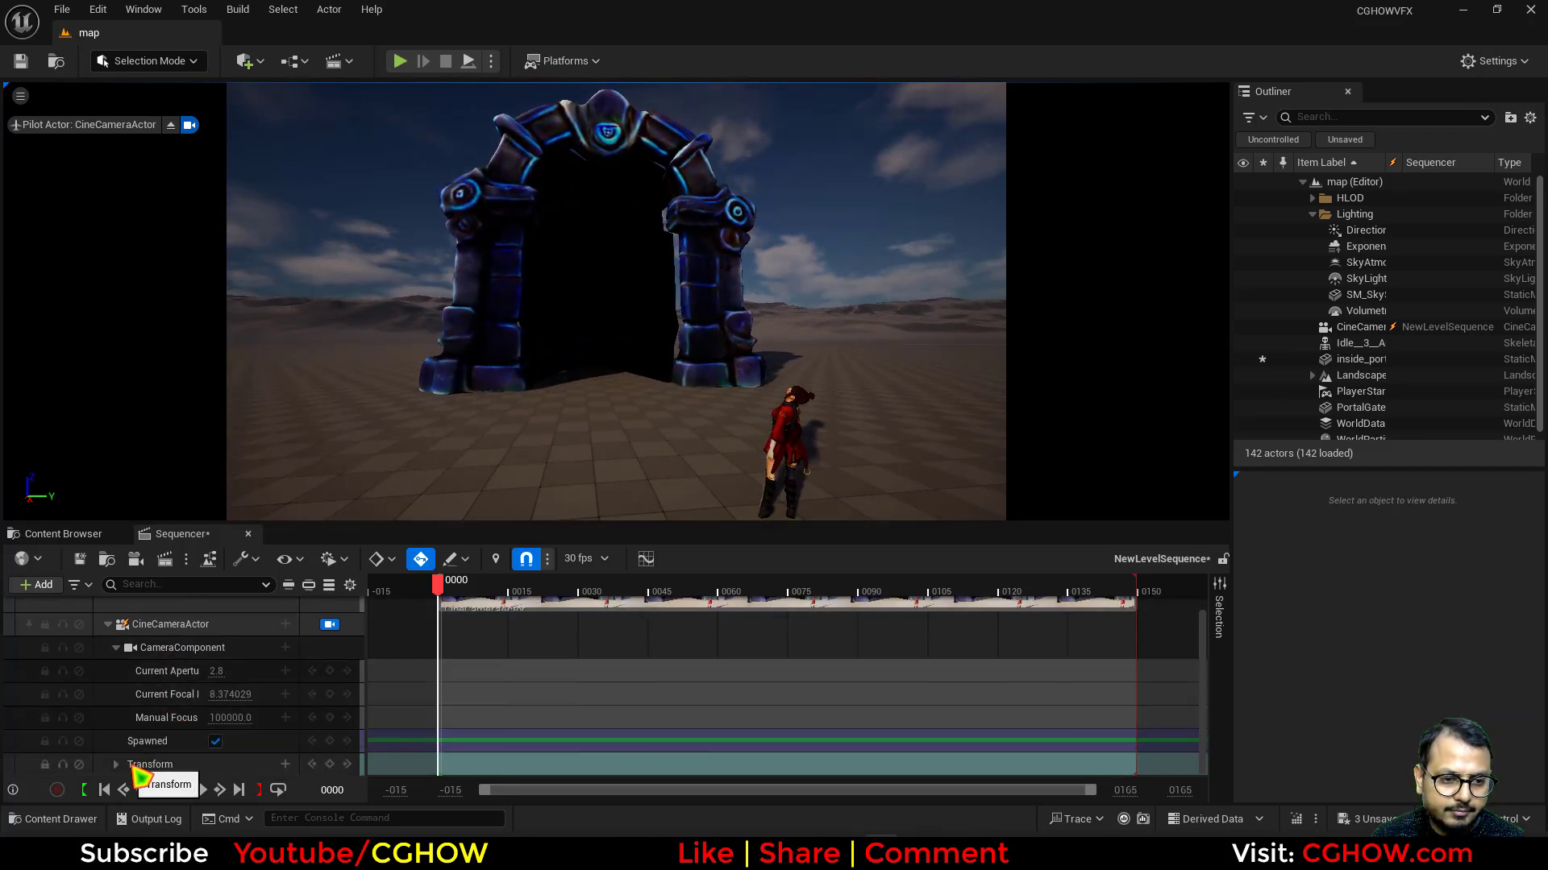
double_click(143, 763)
scroll(212, 737, down, 3)
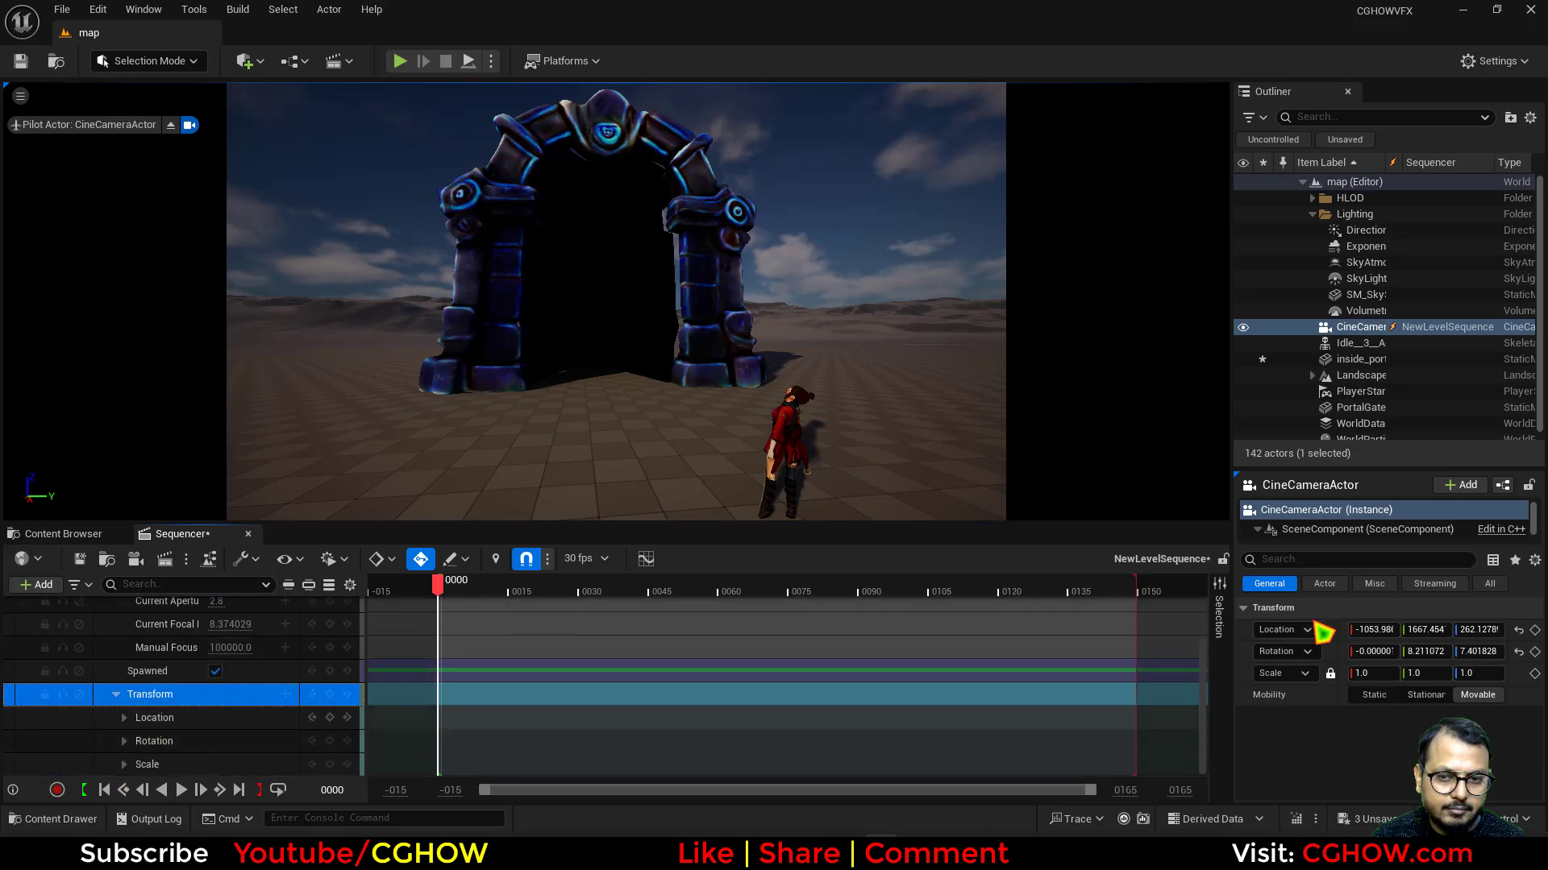
click(1479, 629)
text(247)
key(Return)
text(128)
key(Return)
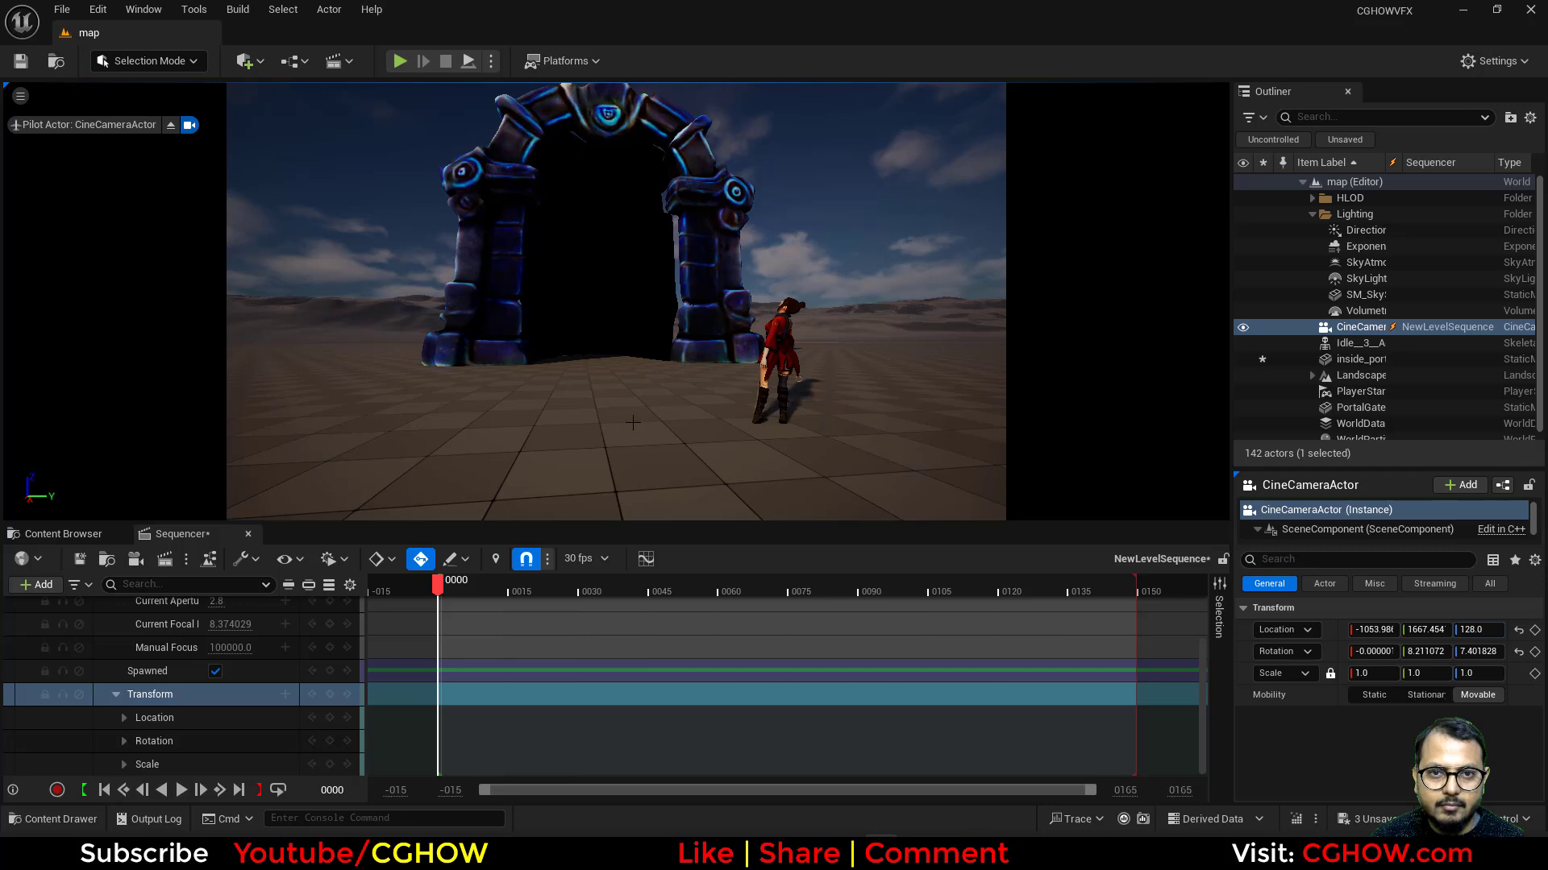
right_drag(633, 422, 644, 374)
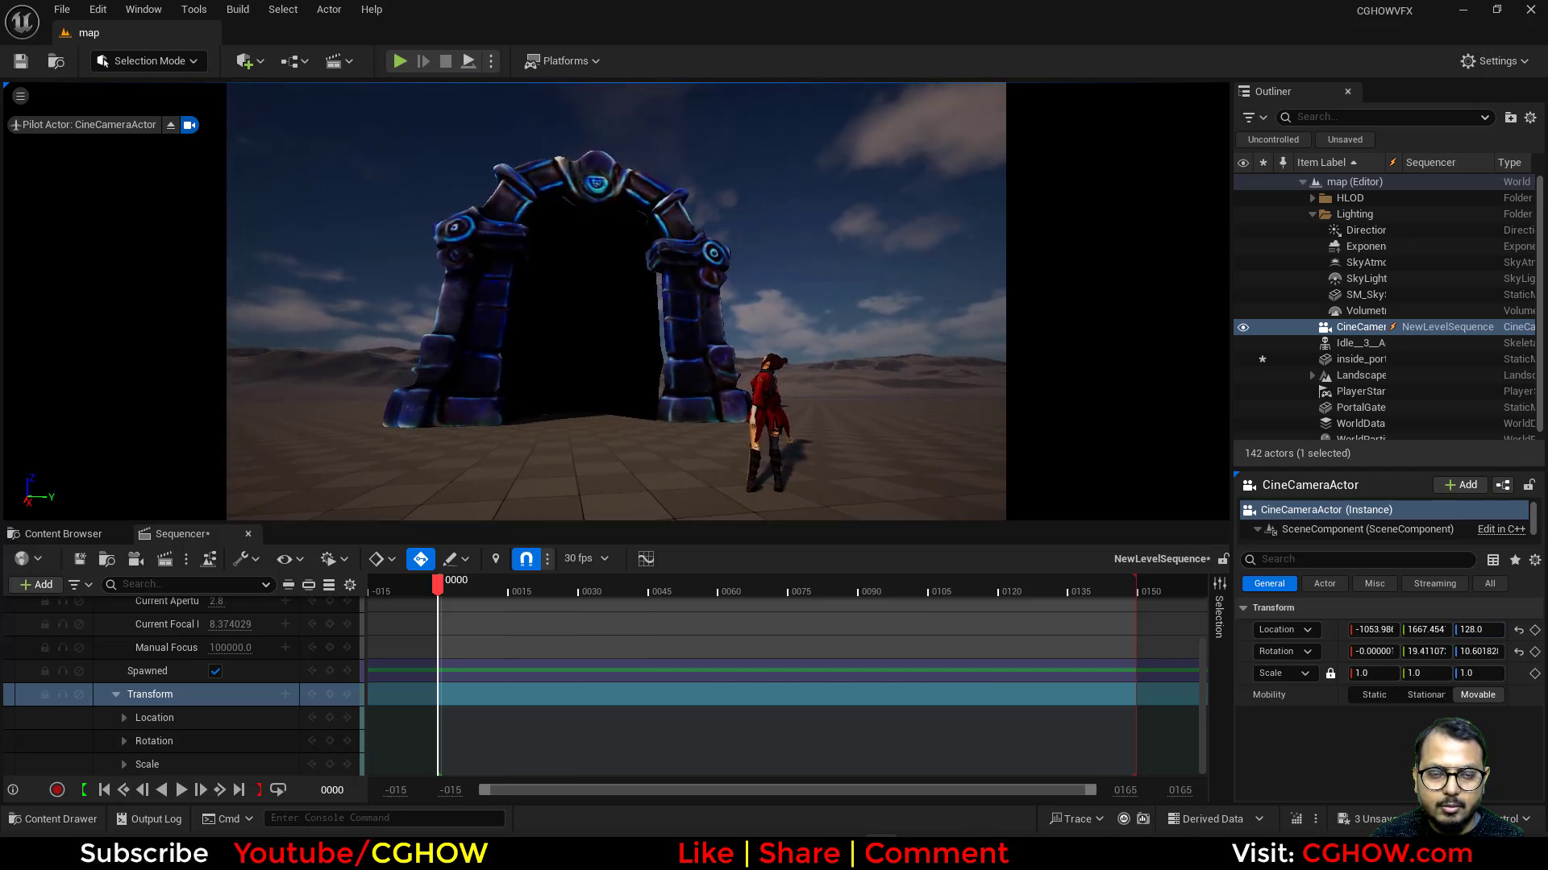
Save and close the level sequence, and save the modified inside_portal and m_inside content.
click(182, 790)
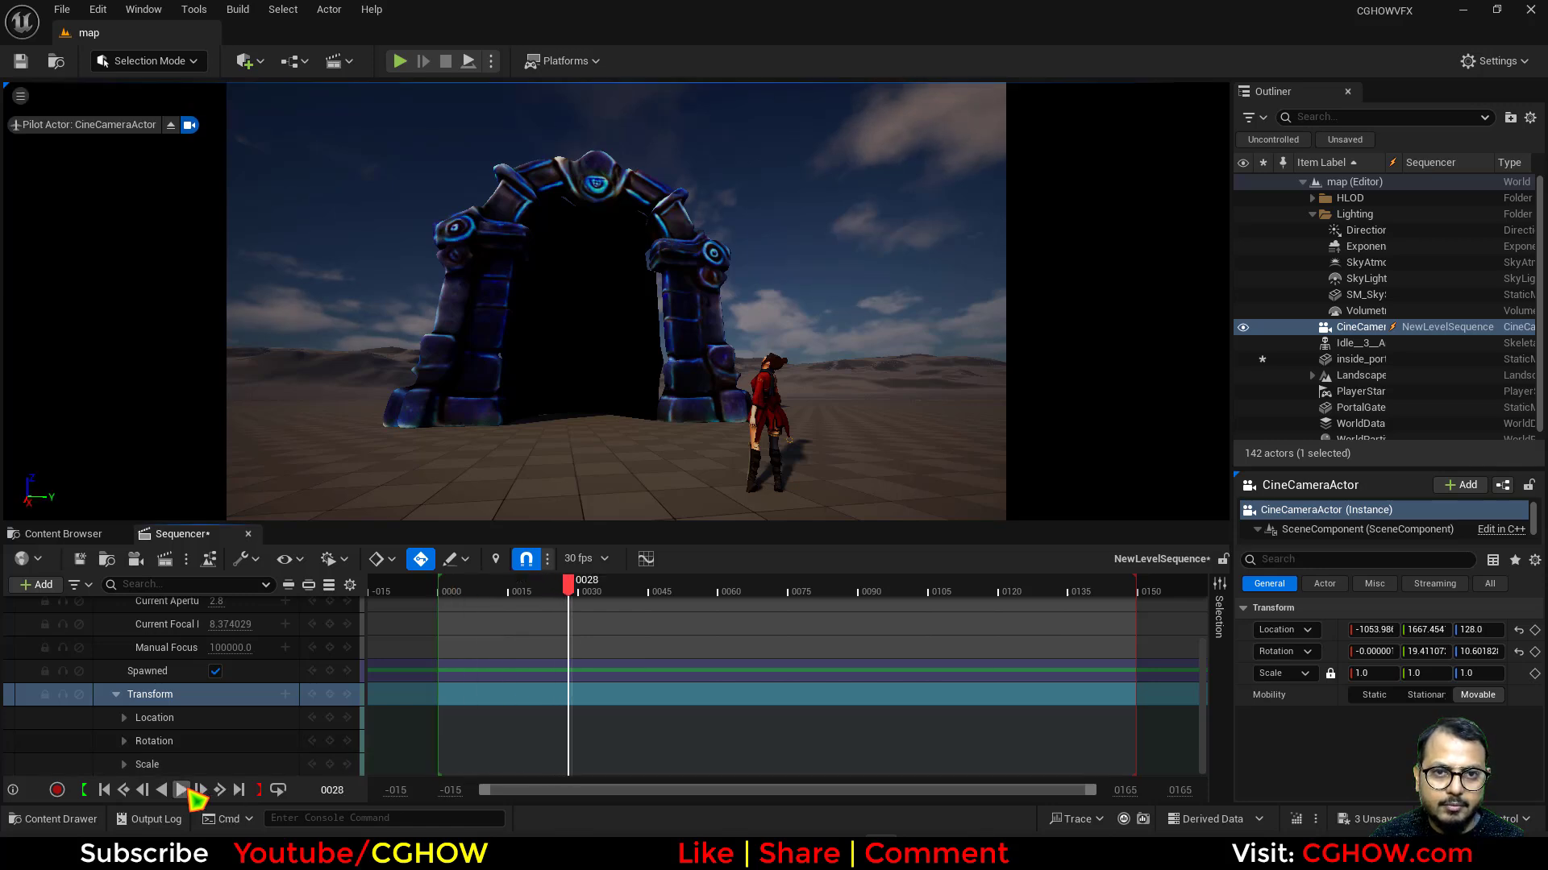
click(80, 559)
click(248, 533)
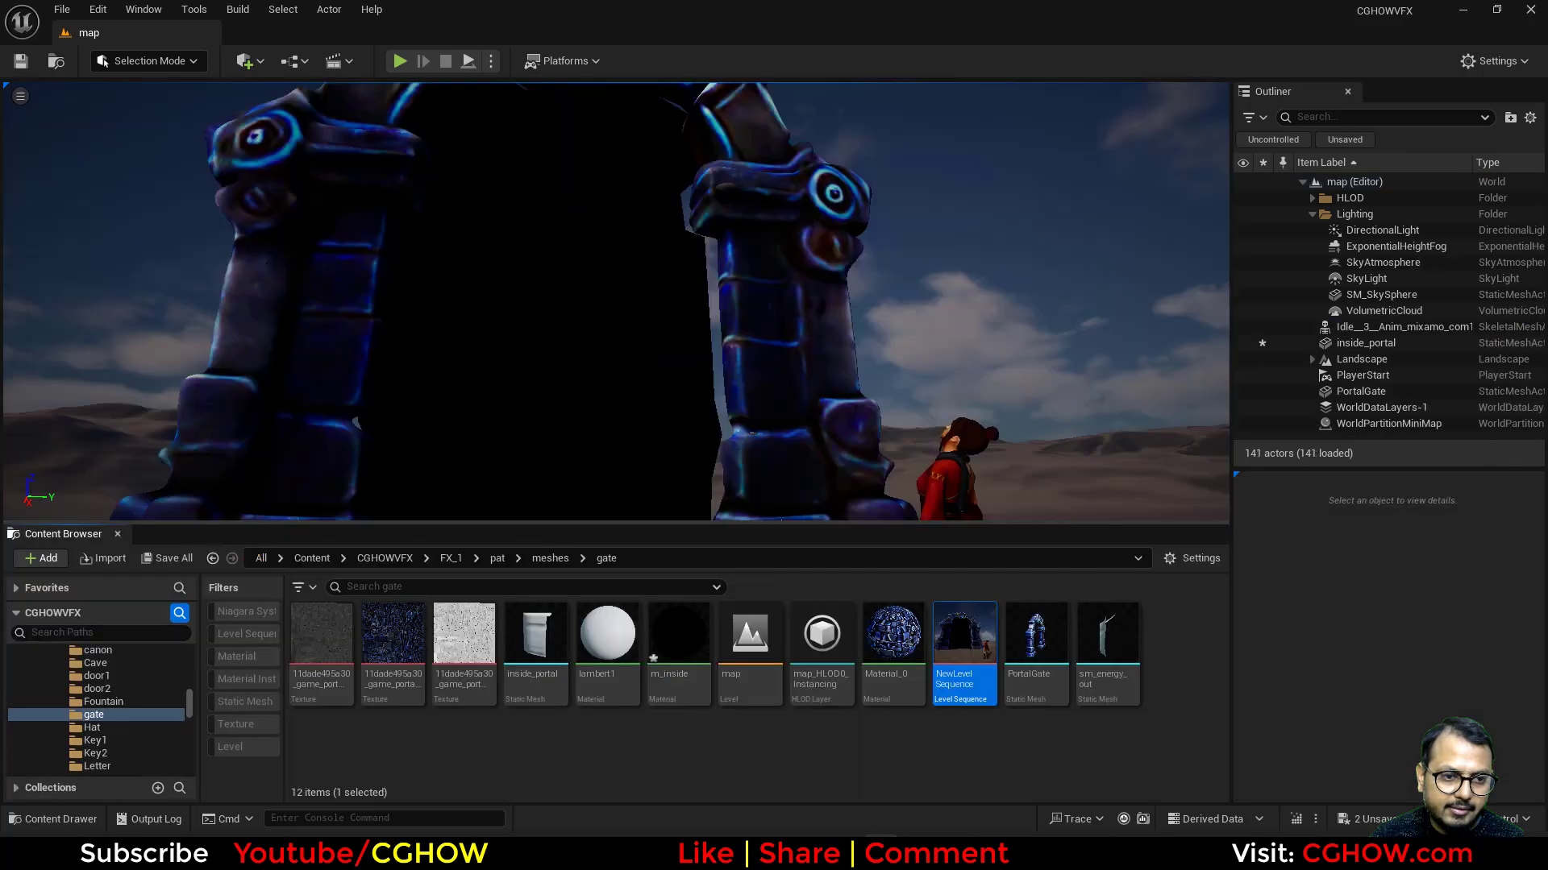
click(157, 559)
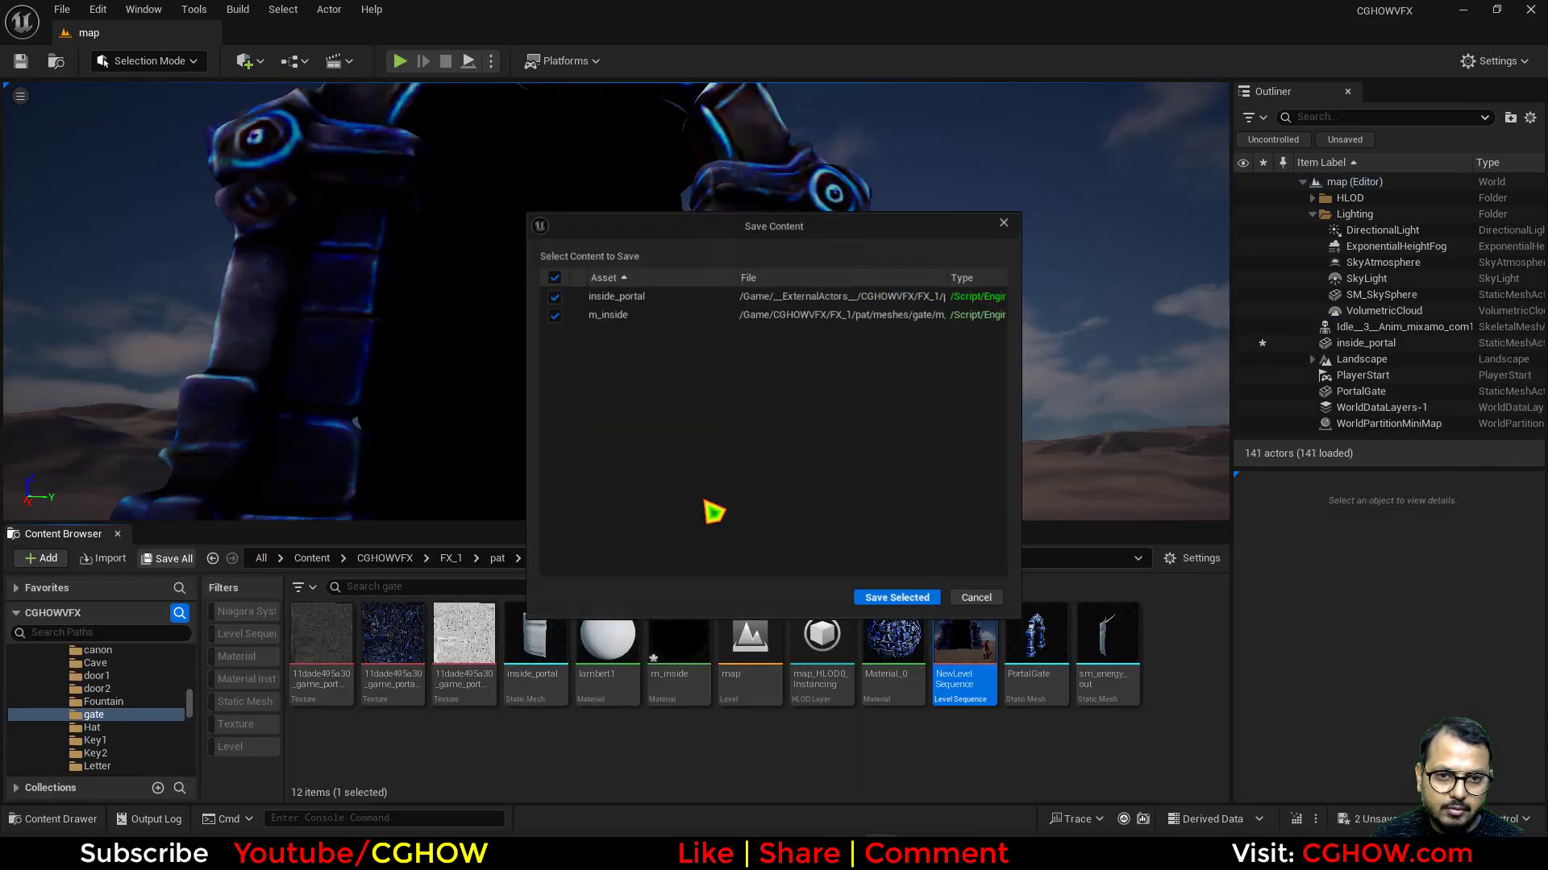
click(891, 609)
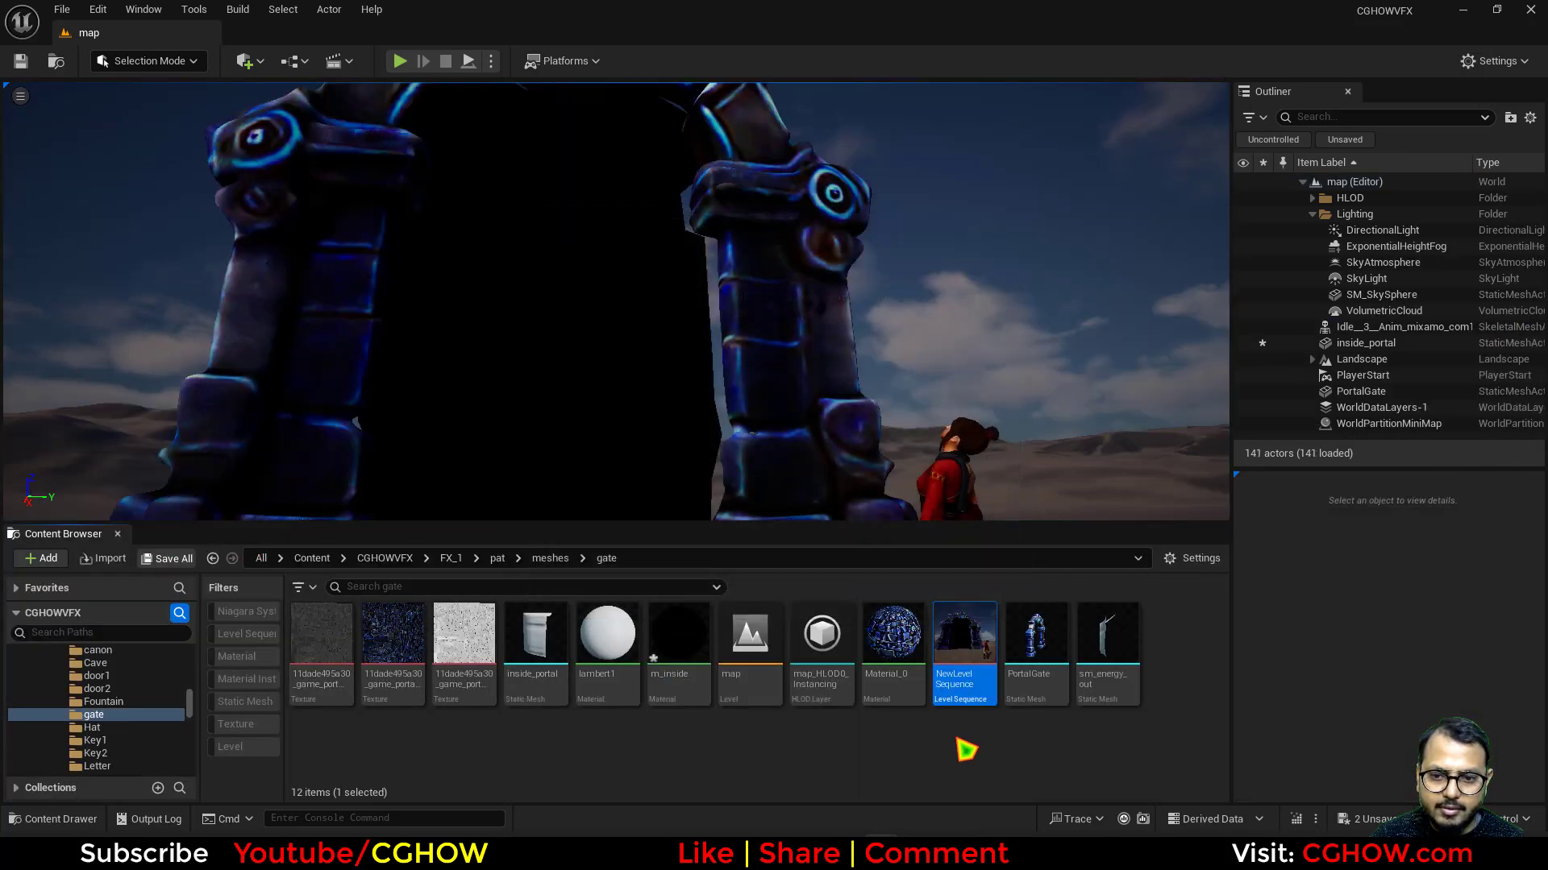
Reopen NewLevelSequence and lock the viewport to its camera cuts.
double_click(946, 674)
click(330, 628)
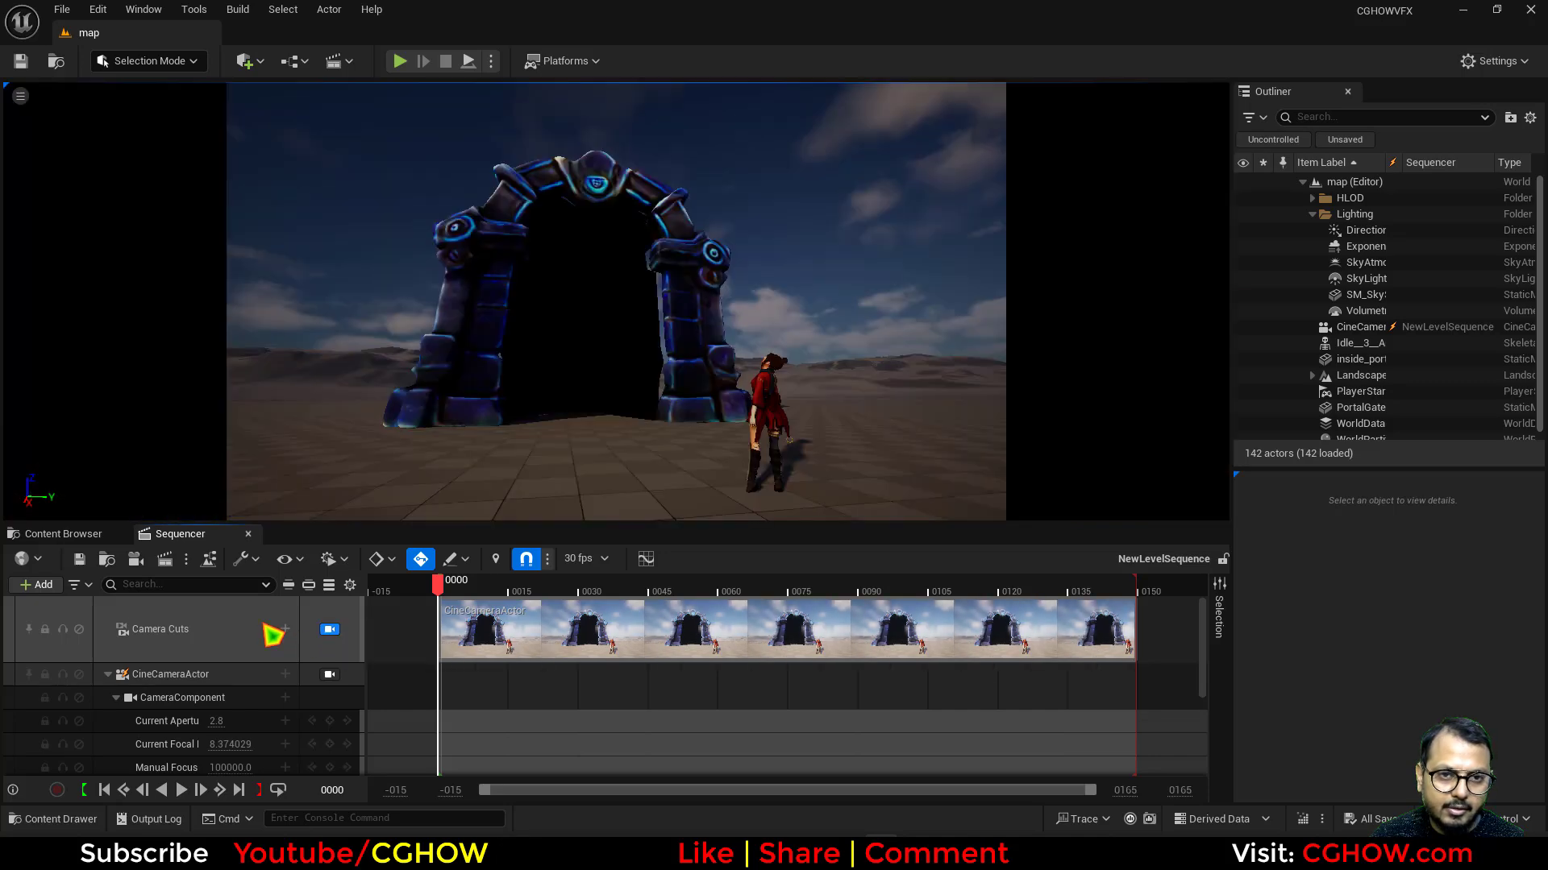
Create a Niagara system named NS_portal with a Fountain emitter in the gate folder and save it.
click(65, 535)
right_click(851, 770)
key(Escape)
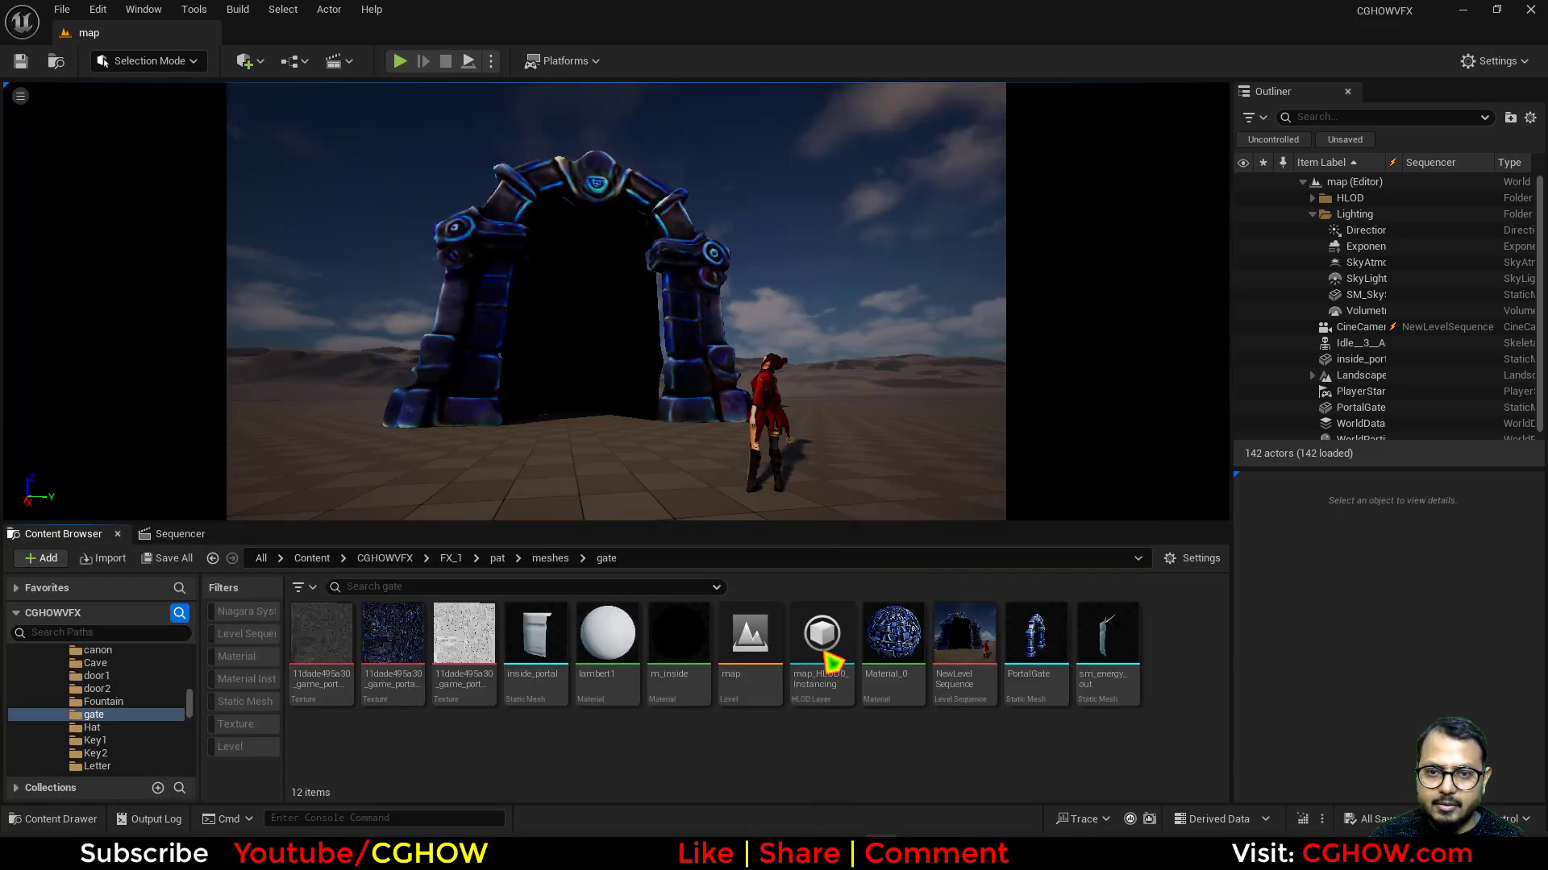
click(787, 211)
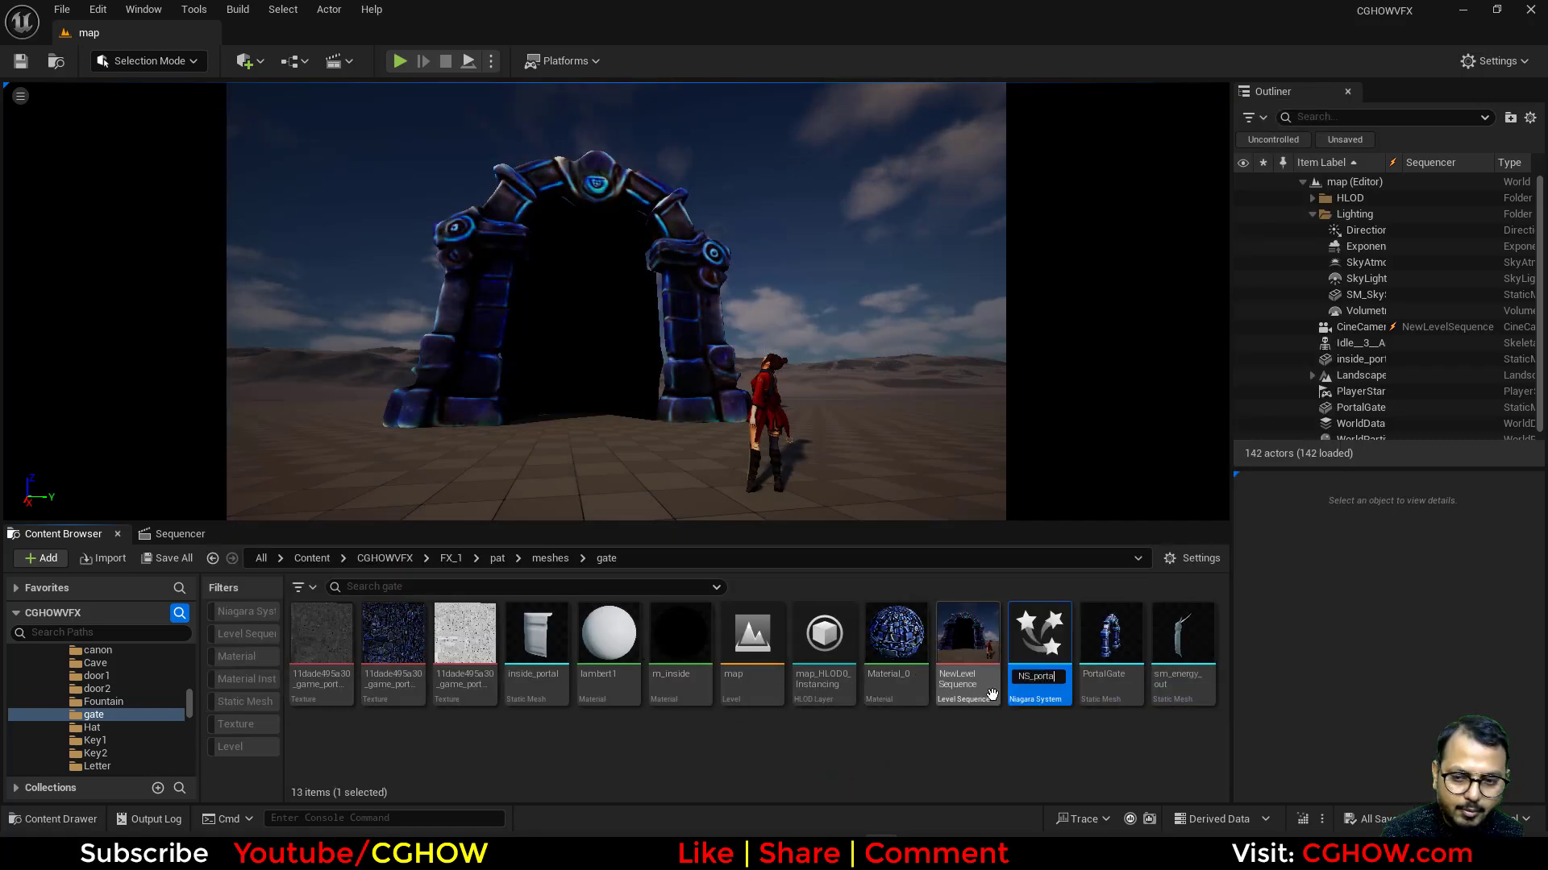
key(Return)
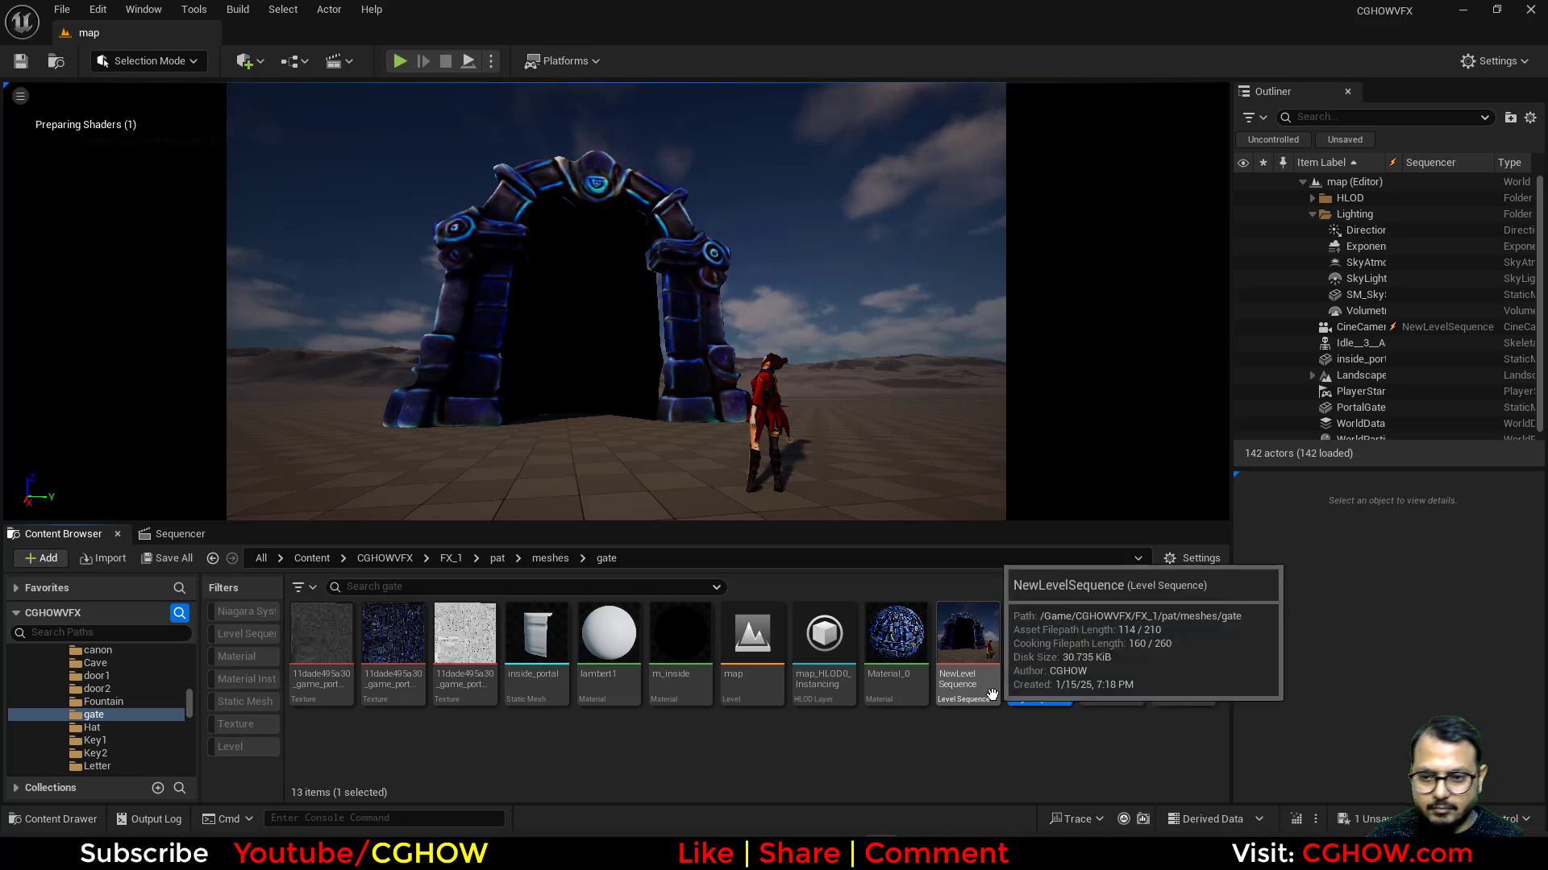
click(169, 558)
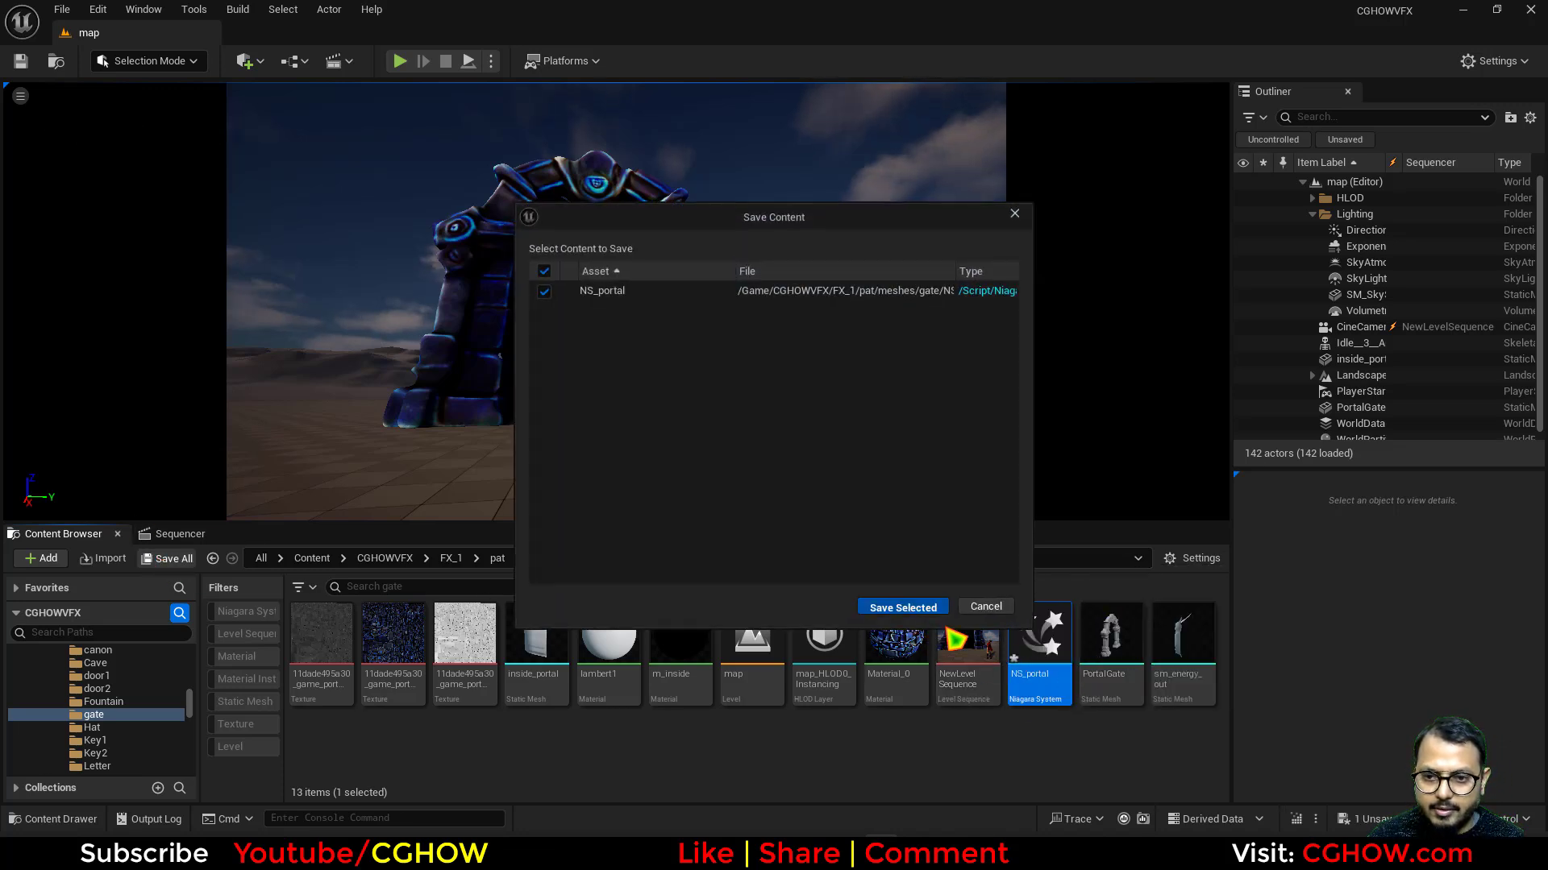
click(903, 607)
Place NS_portal in the level and copy the PortalGate's location onto it.
drag(1054, 650, 554, 469)
click(695, 355)
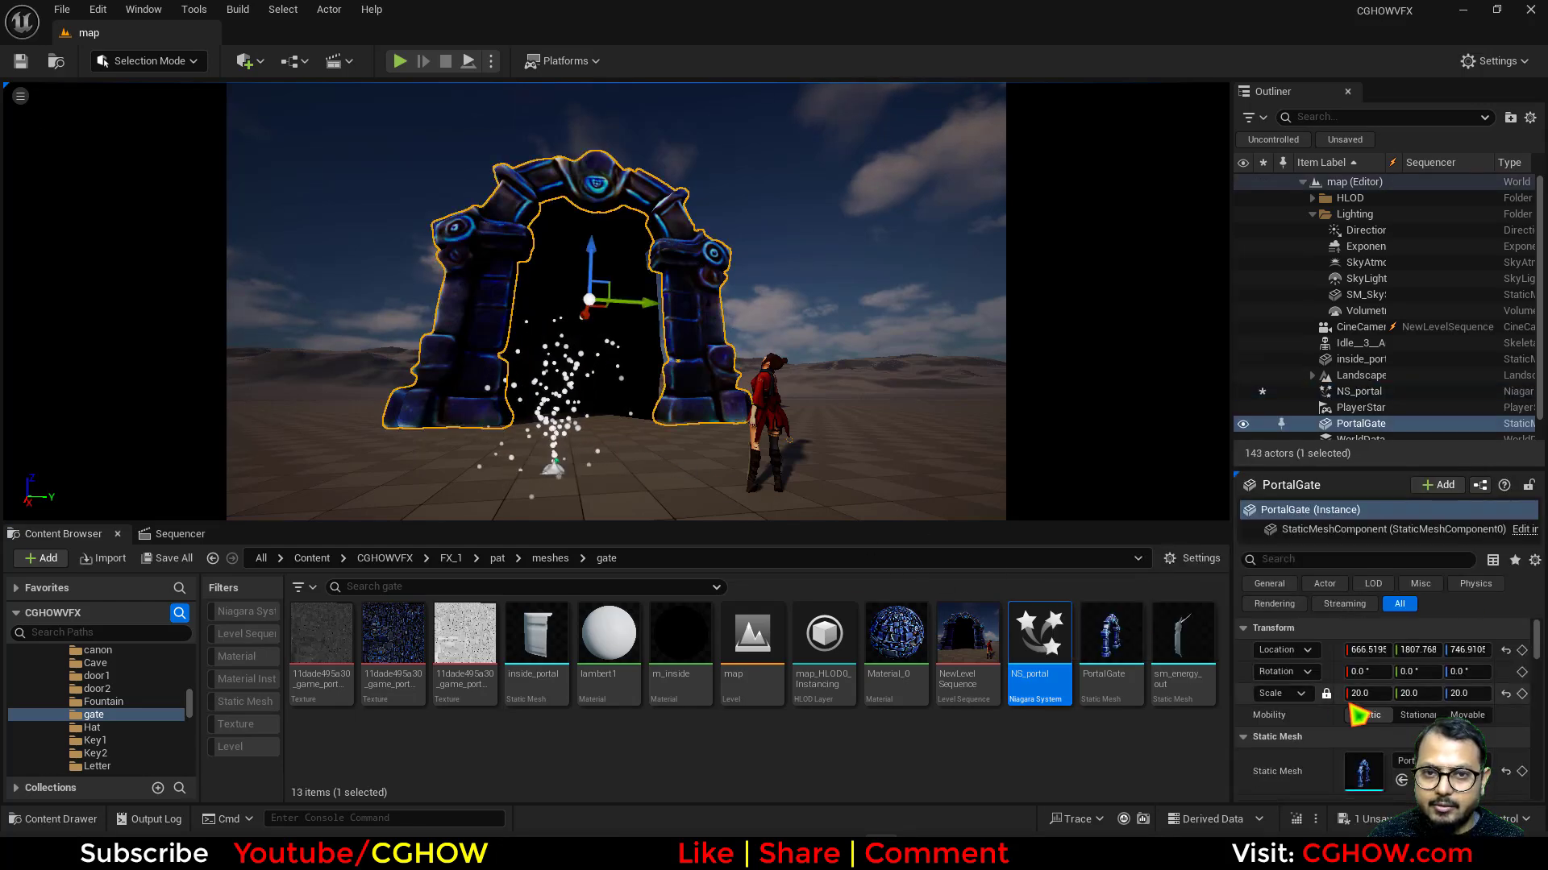
right_click(1320, 652)
click(1374, 689)
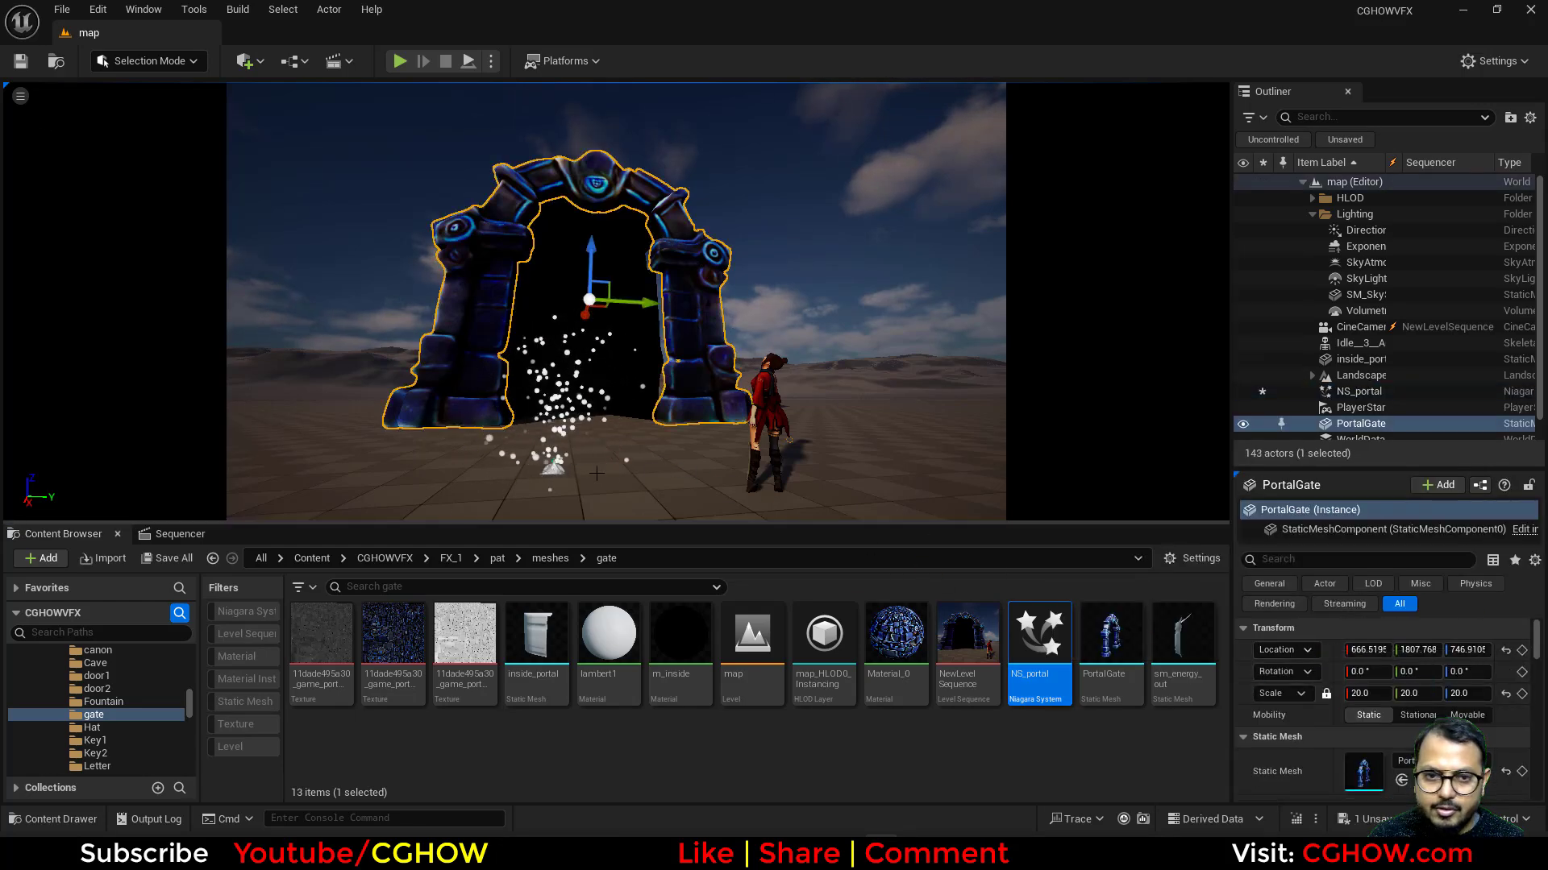
click(555, 467)
right_click(1289, 650)
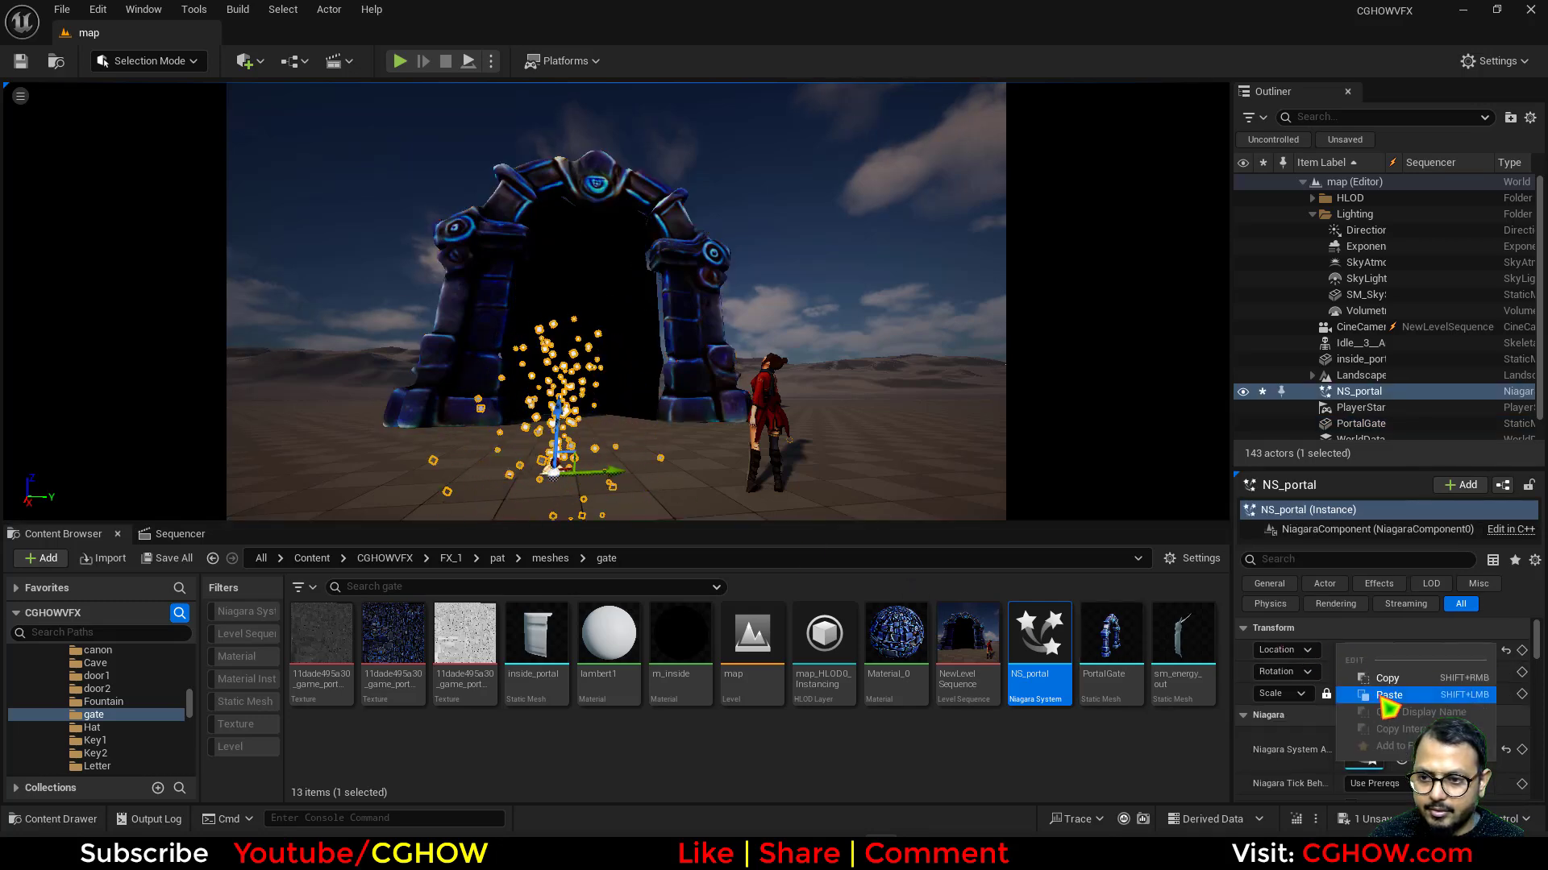
click(1381, 709)
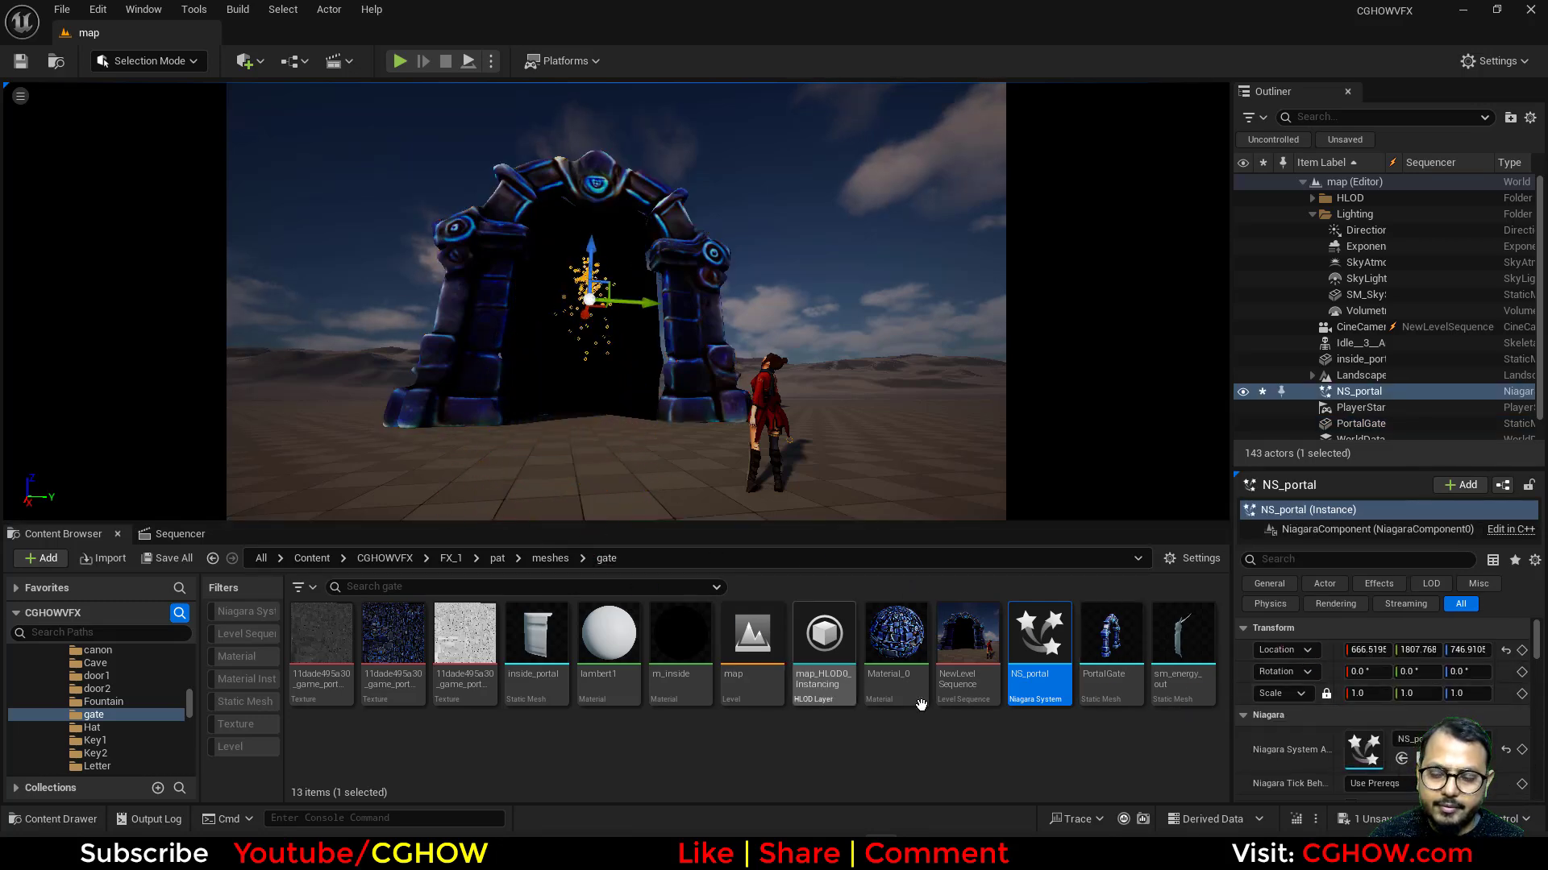
Open NS_portal for editing and select the sm_energy_out static mesh in the gate folder.
double_click(1037, 637)
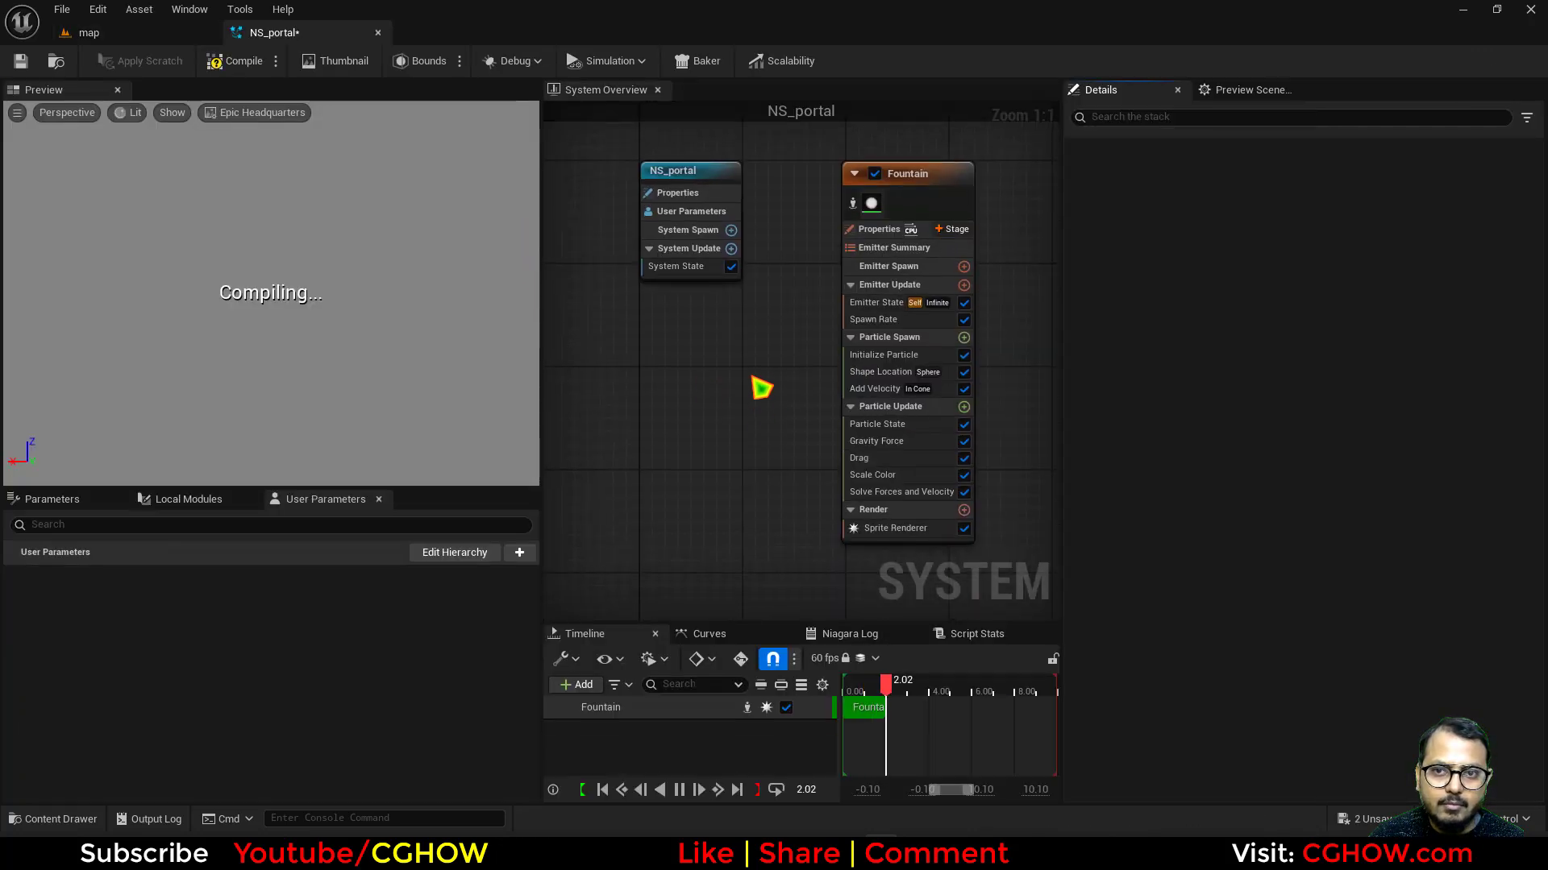
right_drag(754, 377, 700, 368)
click(138, 35)
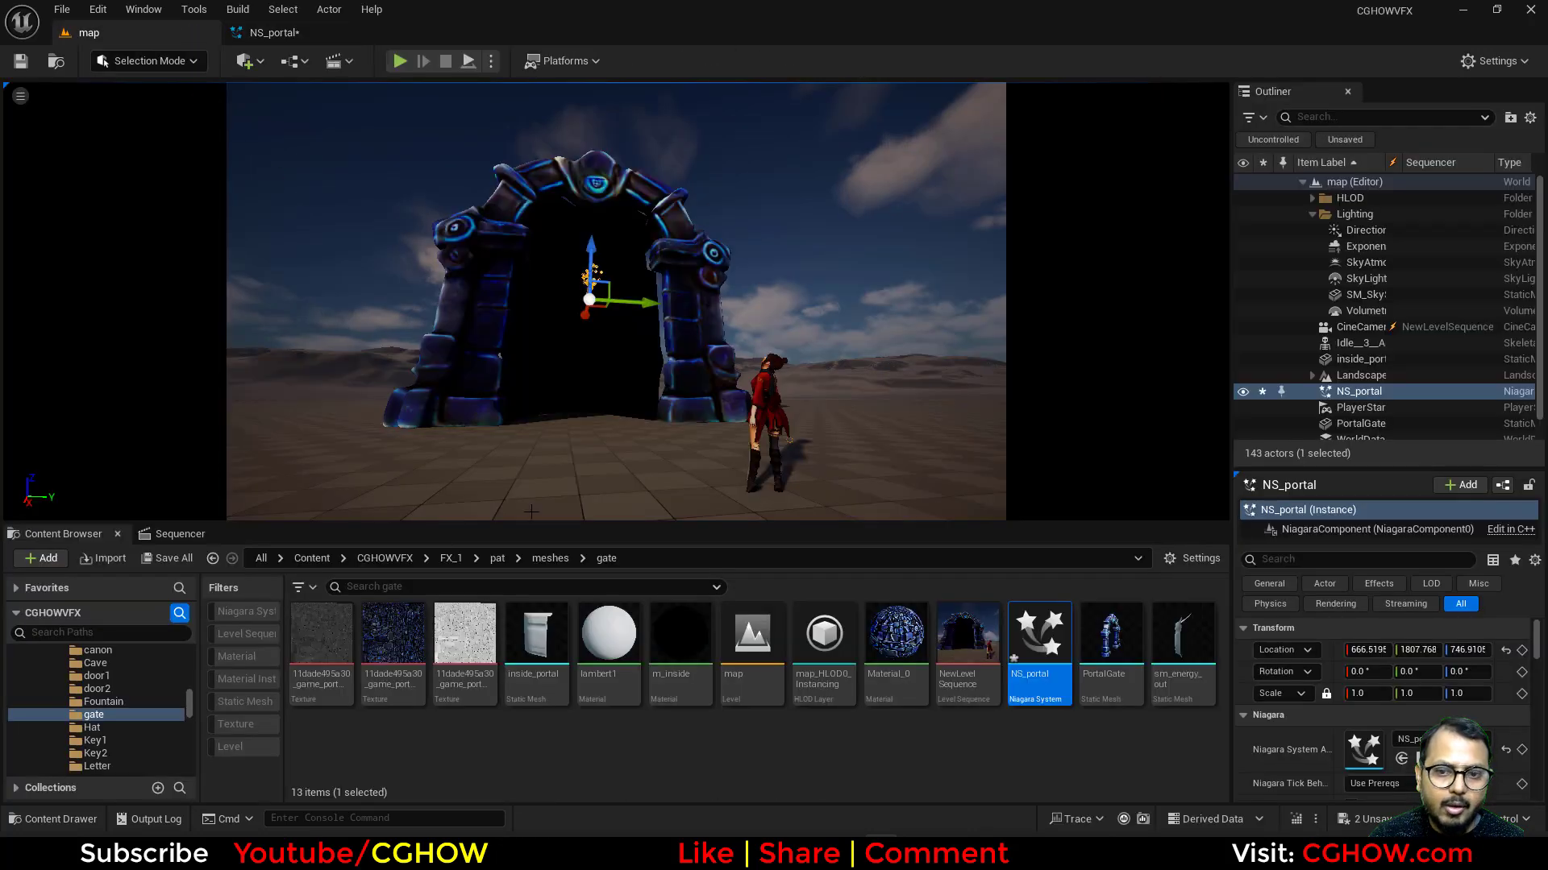
click(1193, 683)
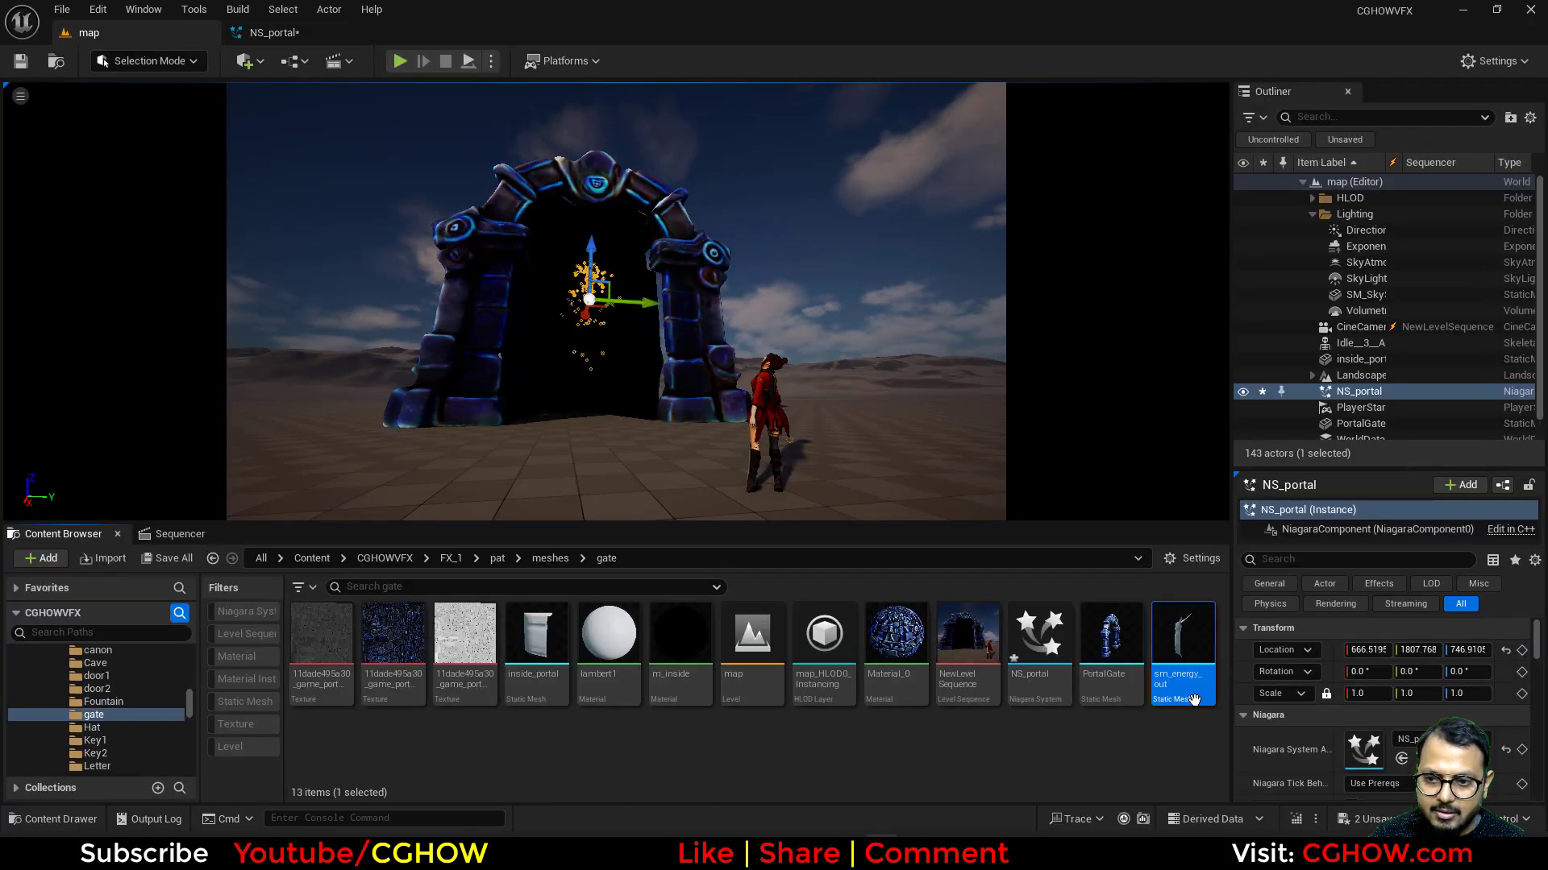
click(278, 36)
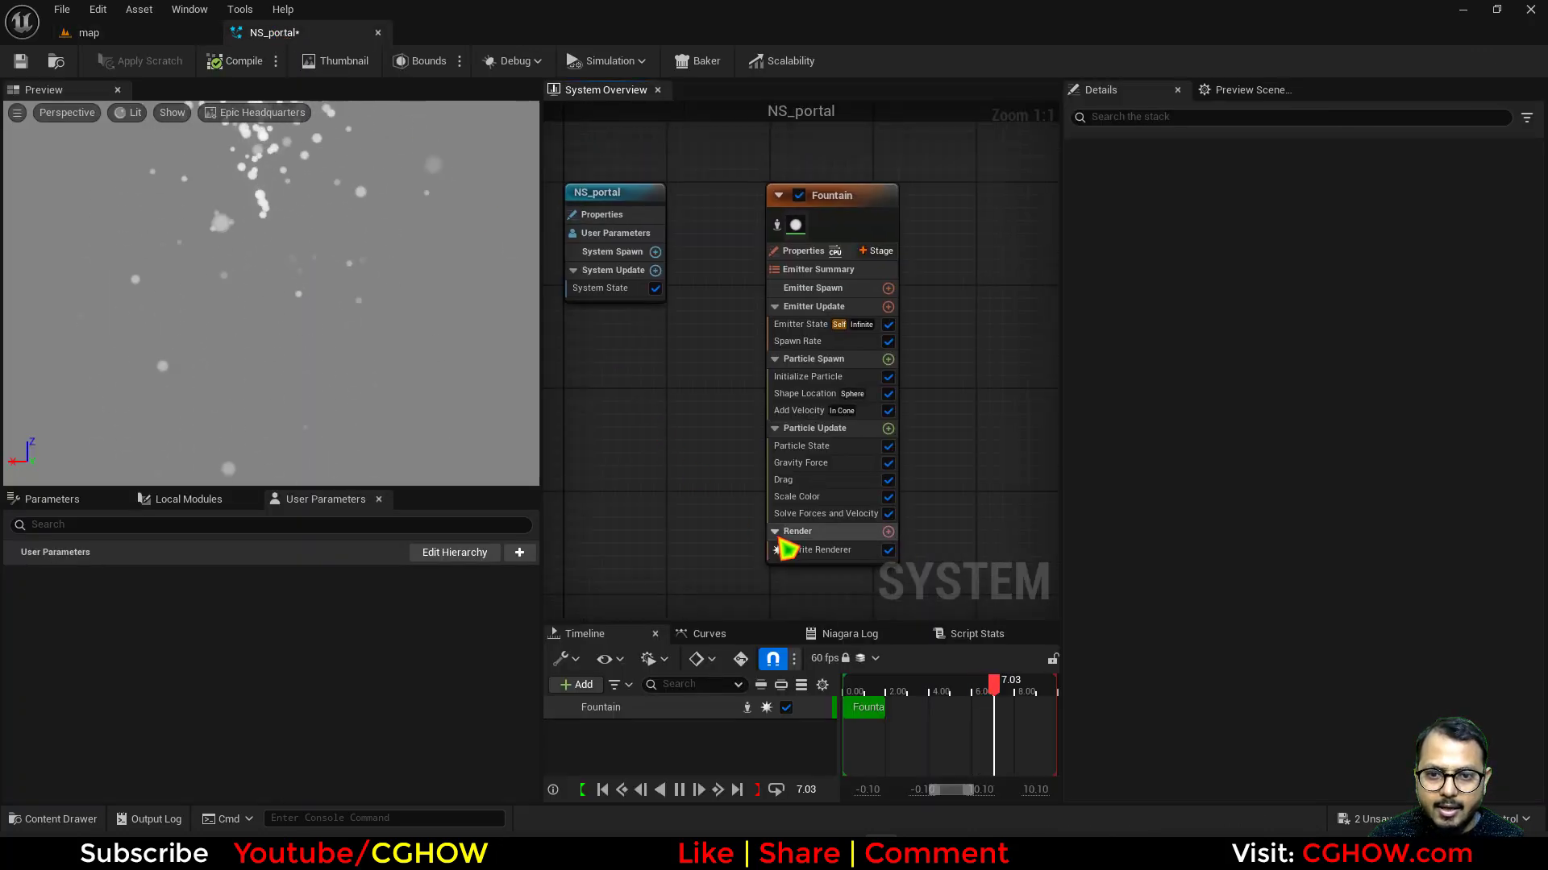
Replace the Fountain emitter's Sprite Renderer with a Mesh Renderer and expand its mesh list.
click(829, 552)
key(Delete)
click(887, 532)
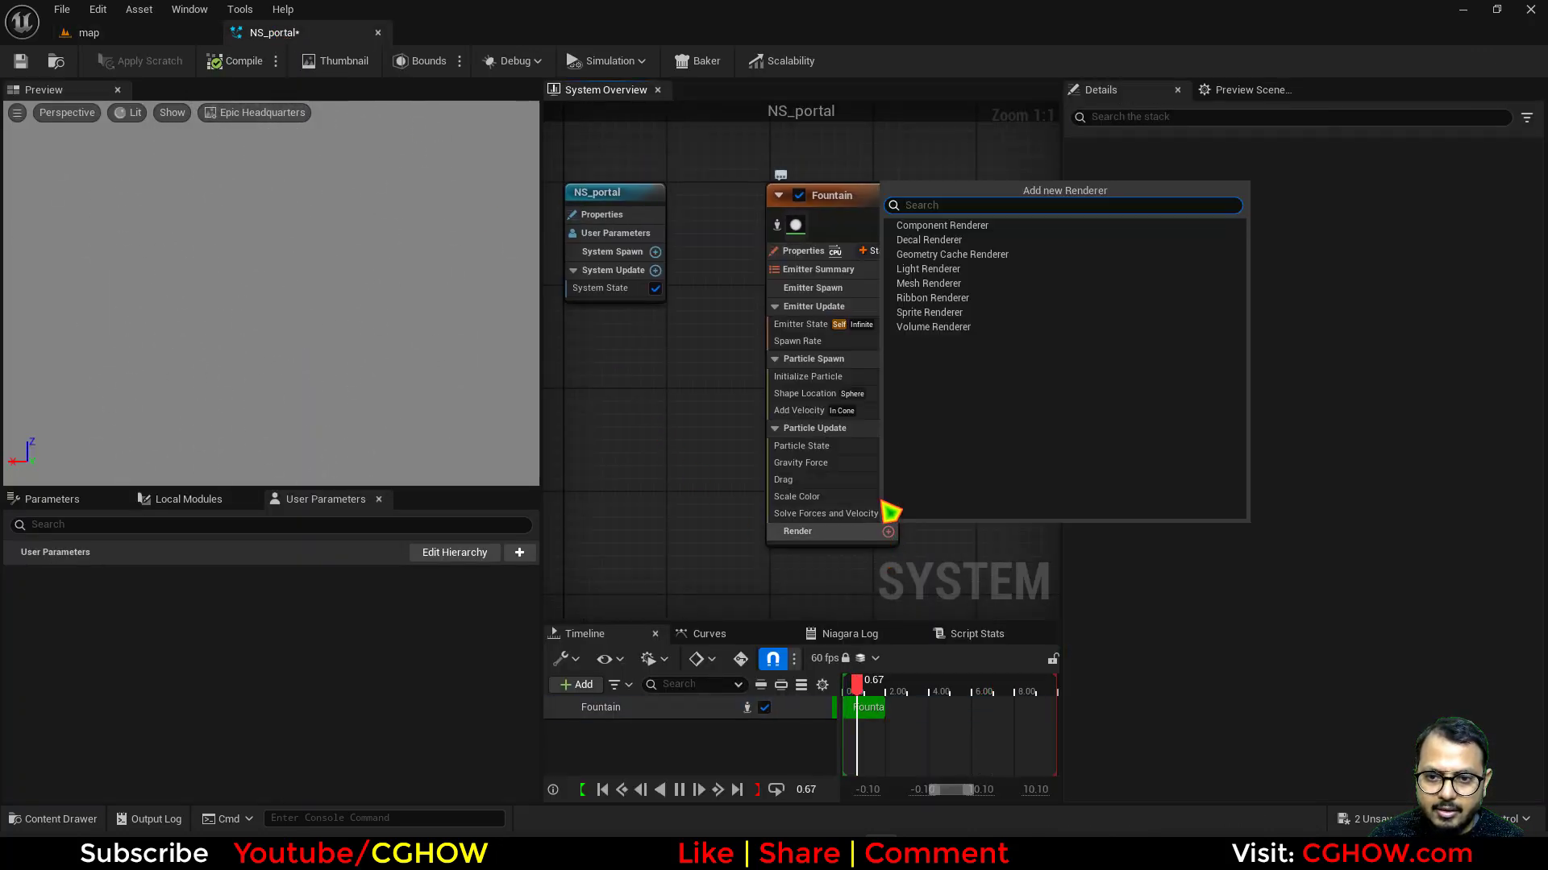
click(928, 283)
click(1080, 226)
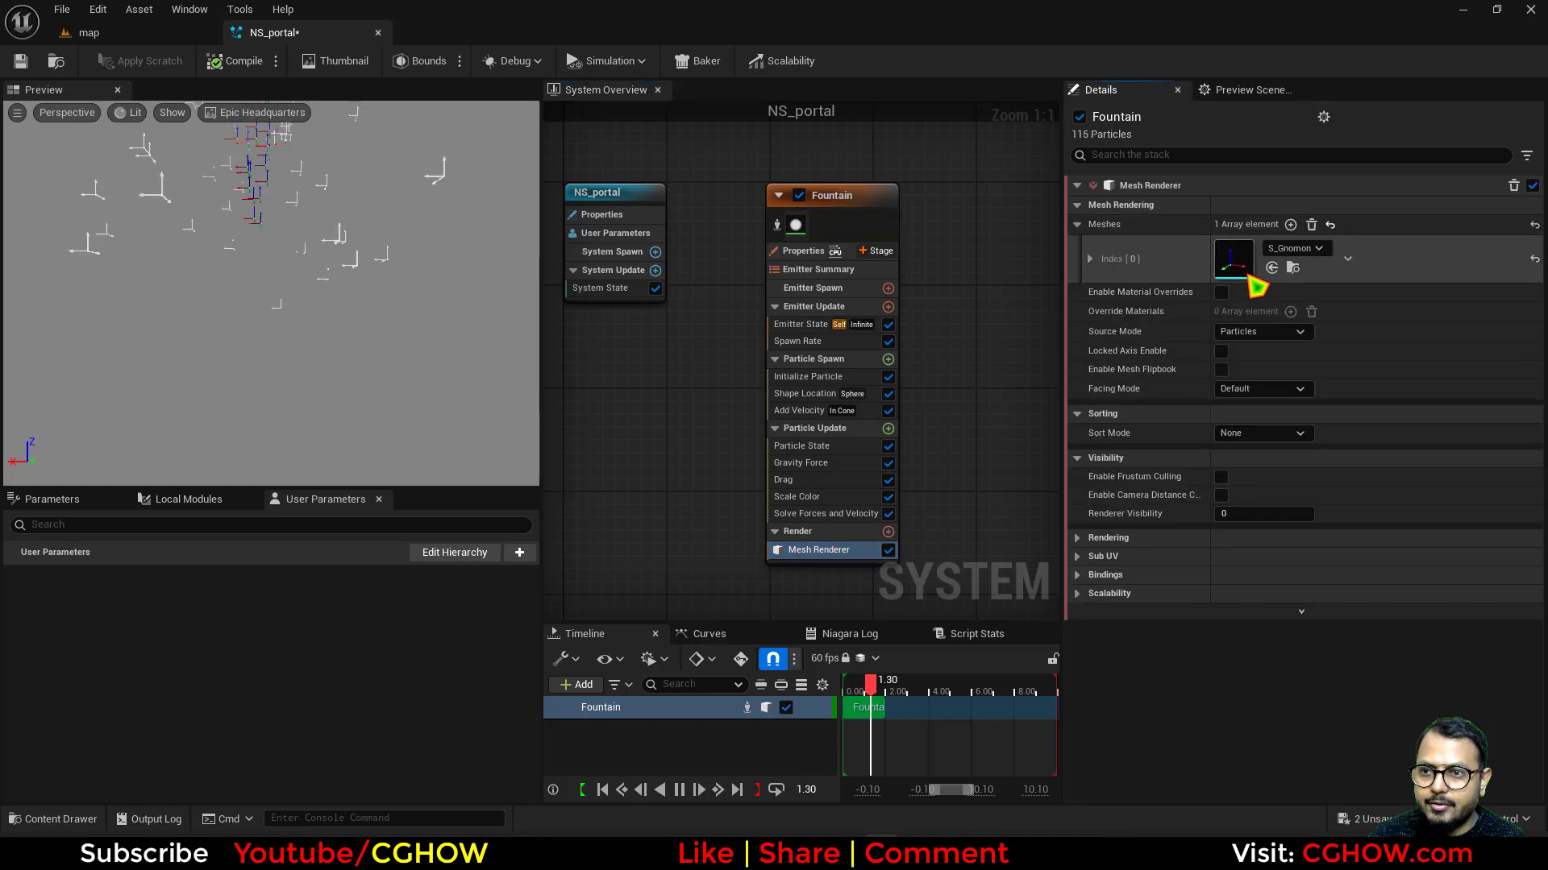
Assign sm_energy_out as the renderer's mesh and delete the Scale Color module from the Fountain emitter.
click(810, 496)
key(Delete)
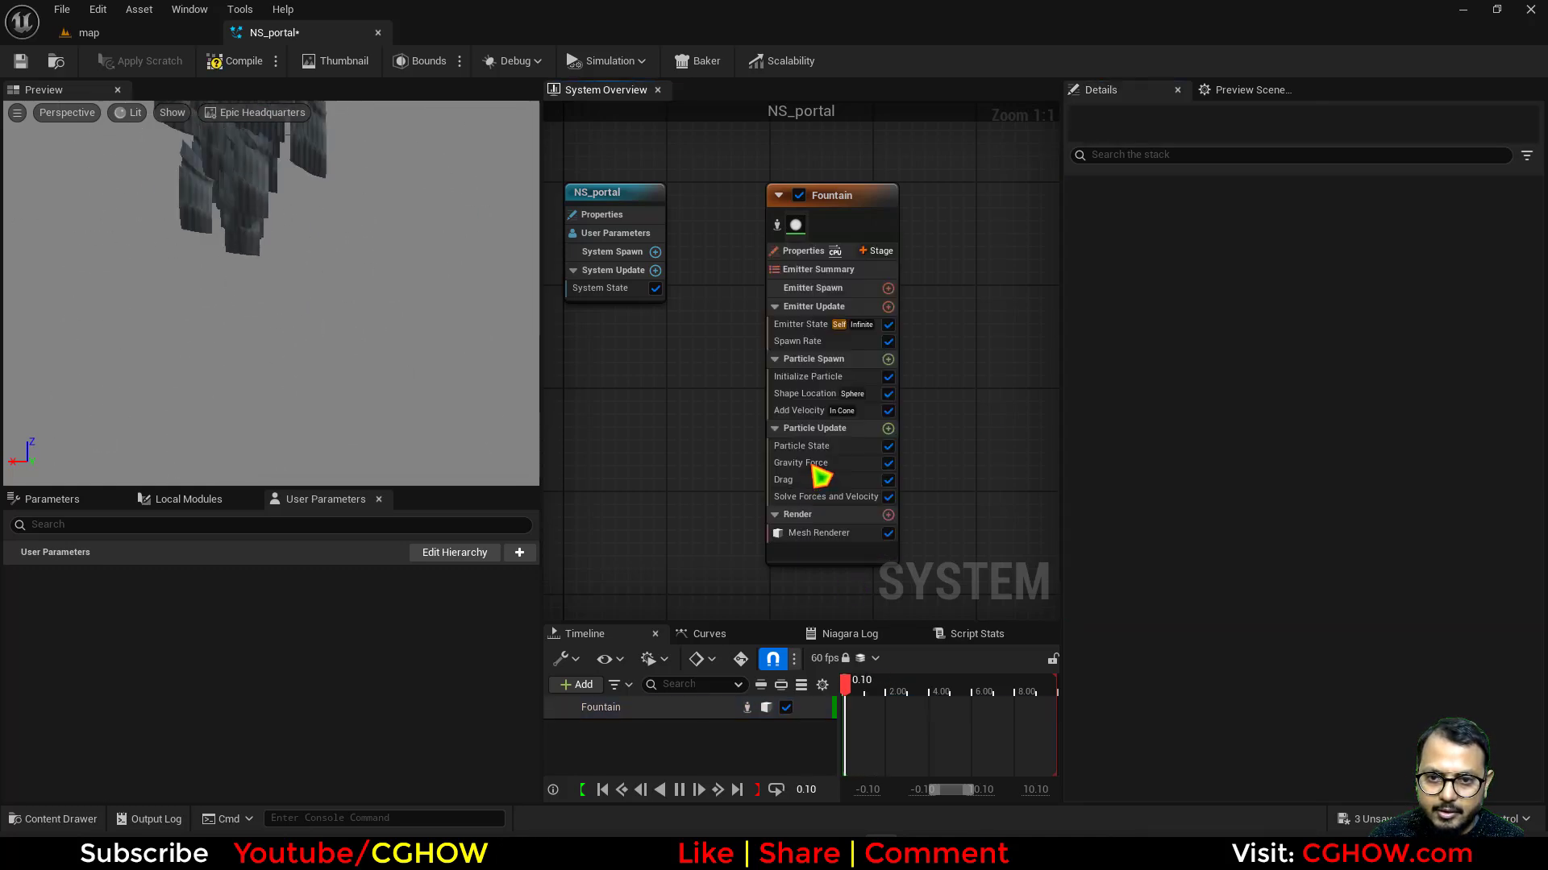
Delete the Gravity Force, Drag, Add Velocity, Shape Location and Spawn Rate modules from the Fountain emitter.
key(Delete)
click(817, 467)
key(Delete)
click(809, 411)
key(Delete)
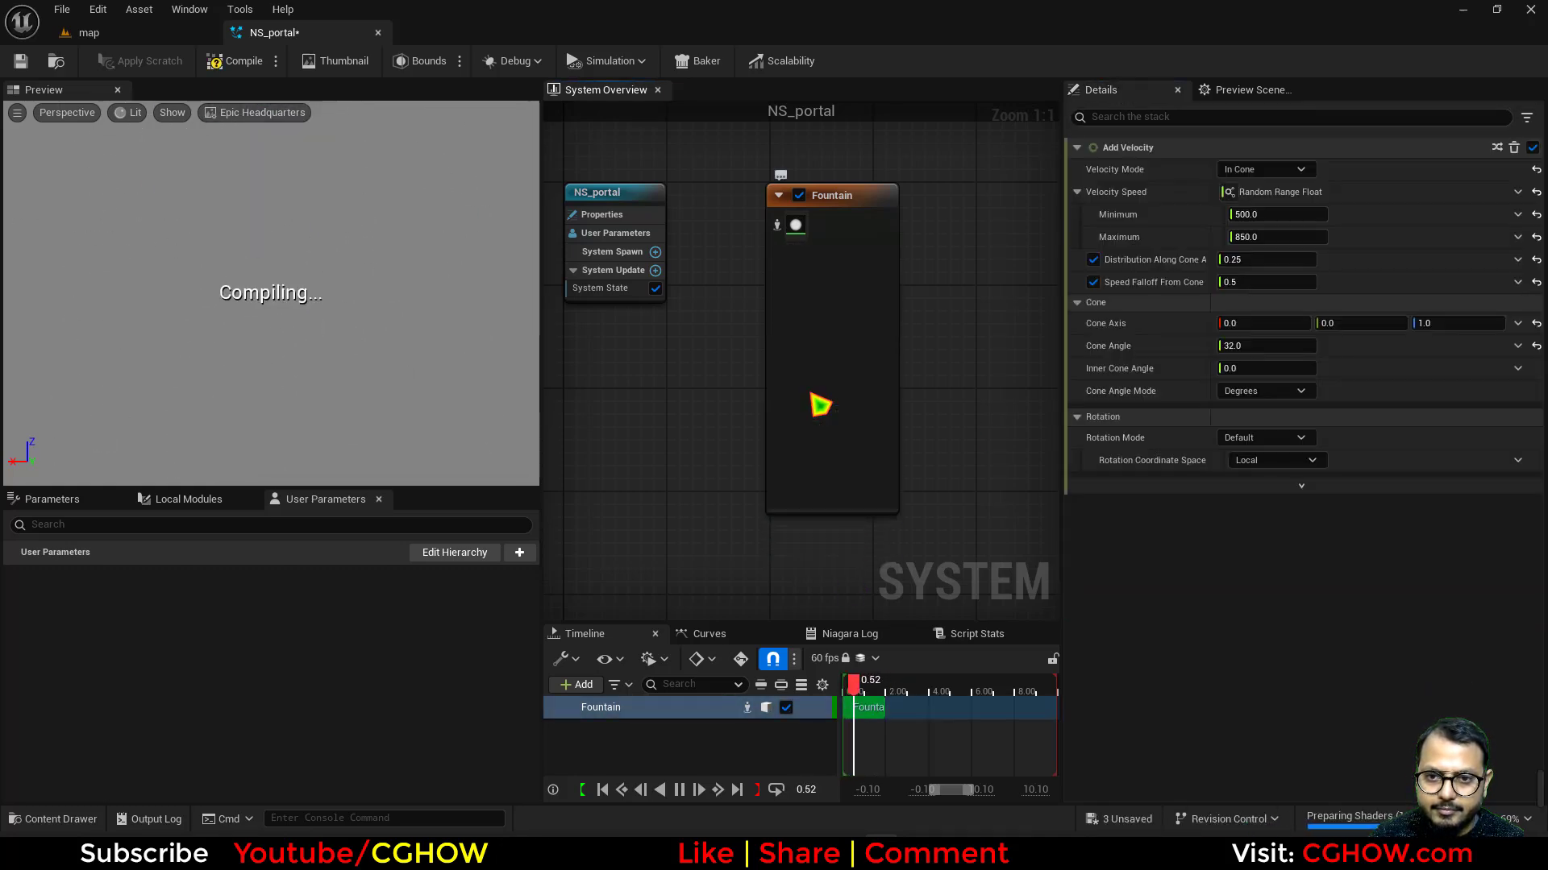
click(804, 395)
key(Delete)
click(833, 342)
key(Delete)
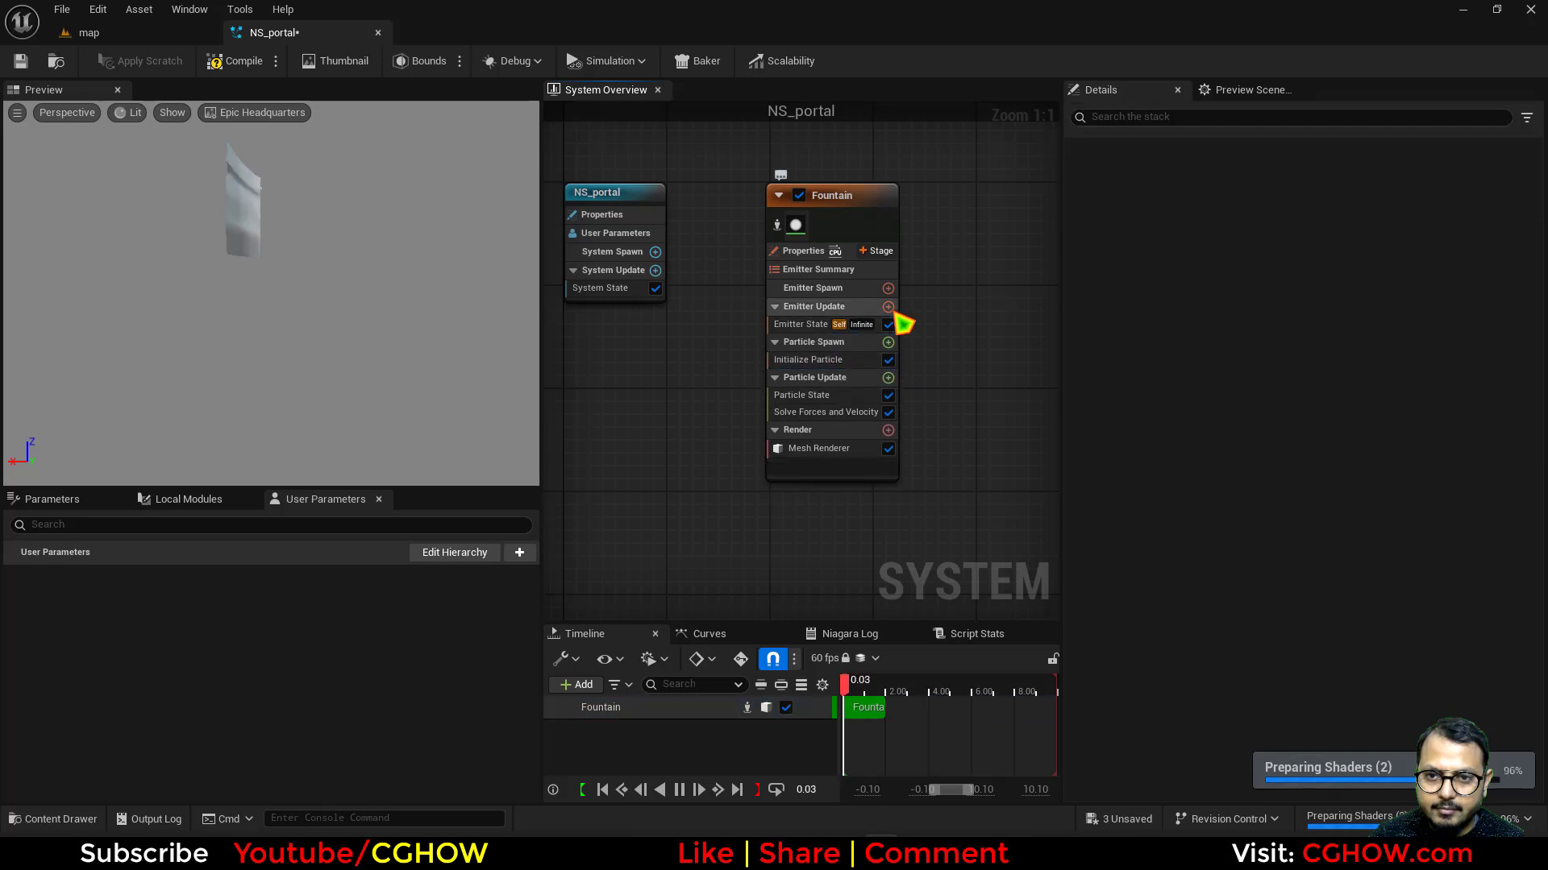
Add a Spawn Burst Instantaneous module to Emitter Update and set the Emitter State's Loop Behavior to Once.
click(888, 307)
click(644, 452)
click(800, 324)
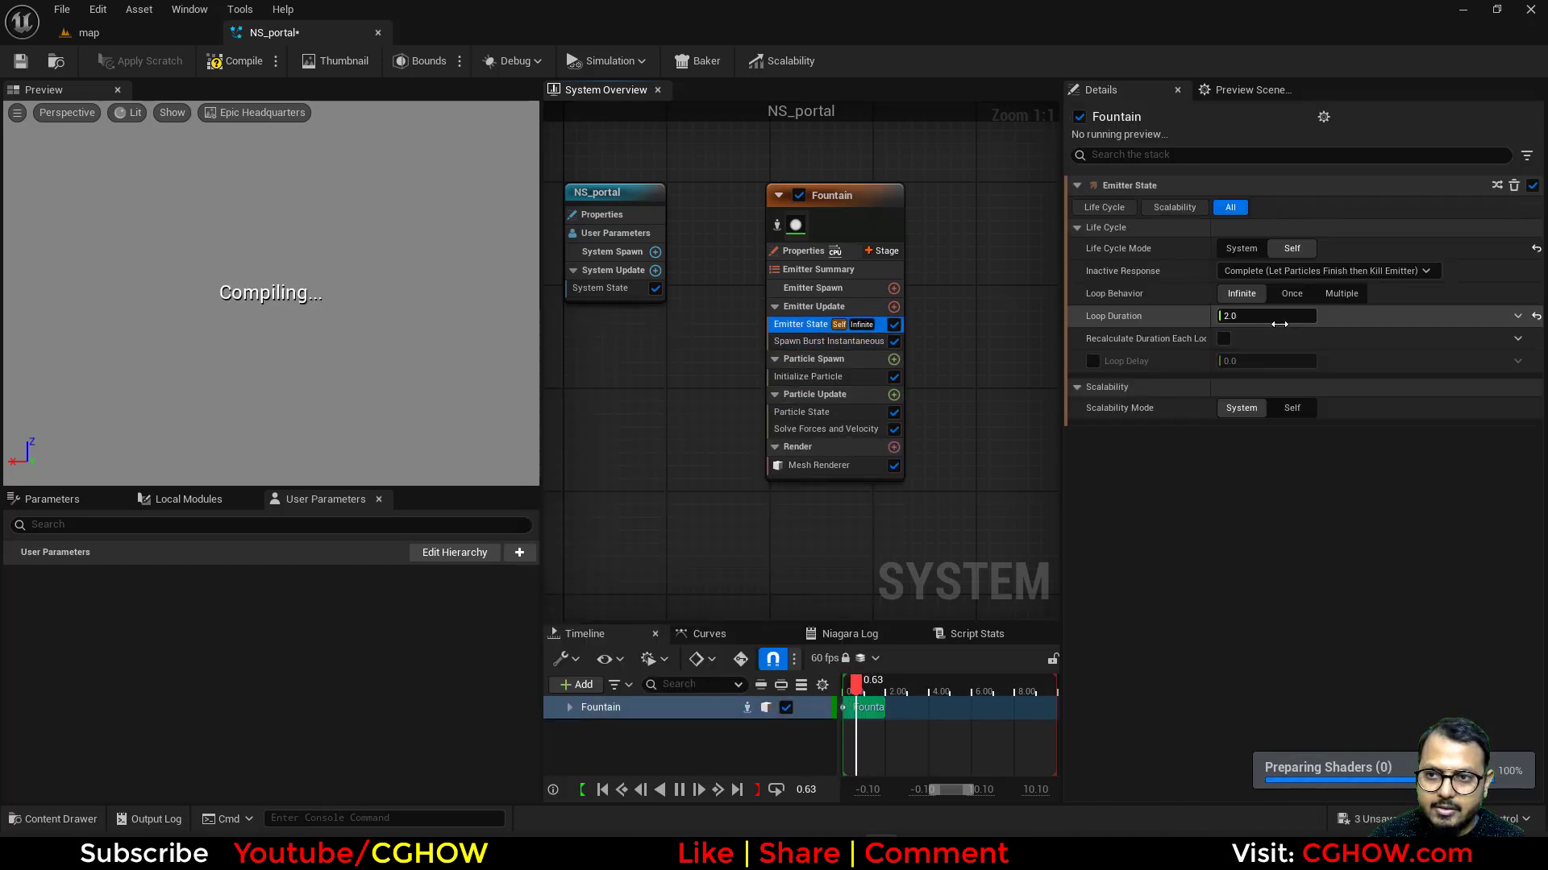
click(1292, 294)
Turn off killing particles when their lifetime has elapsed in the Particle State module.
click(802, 412)
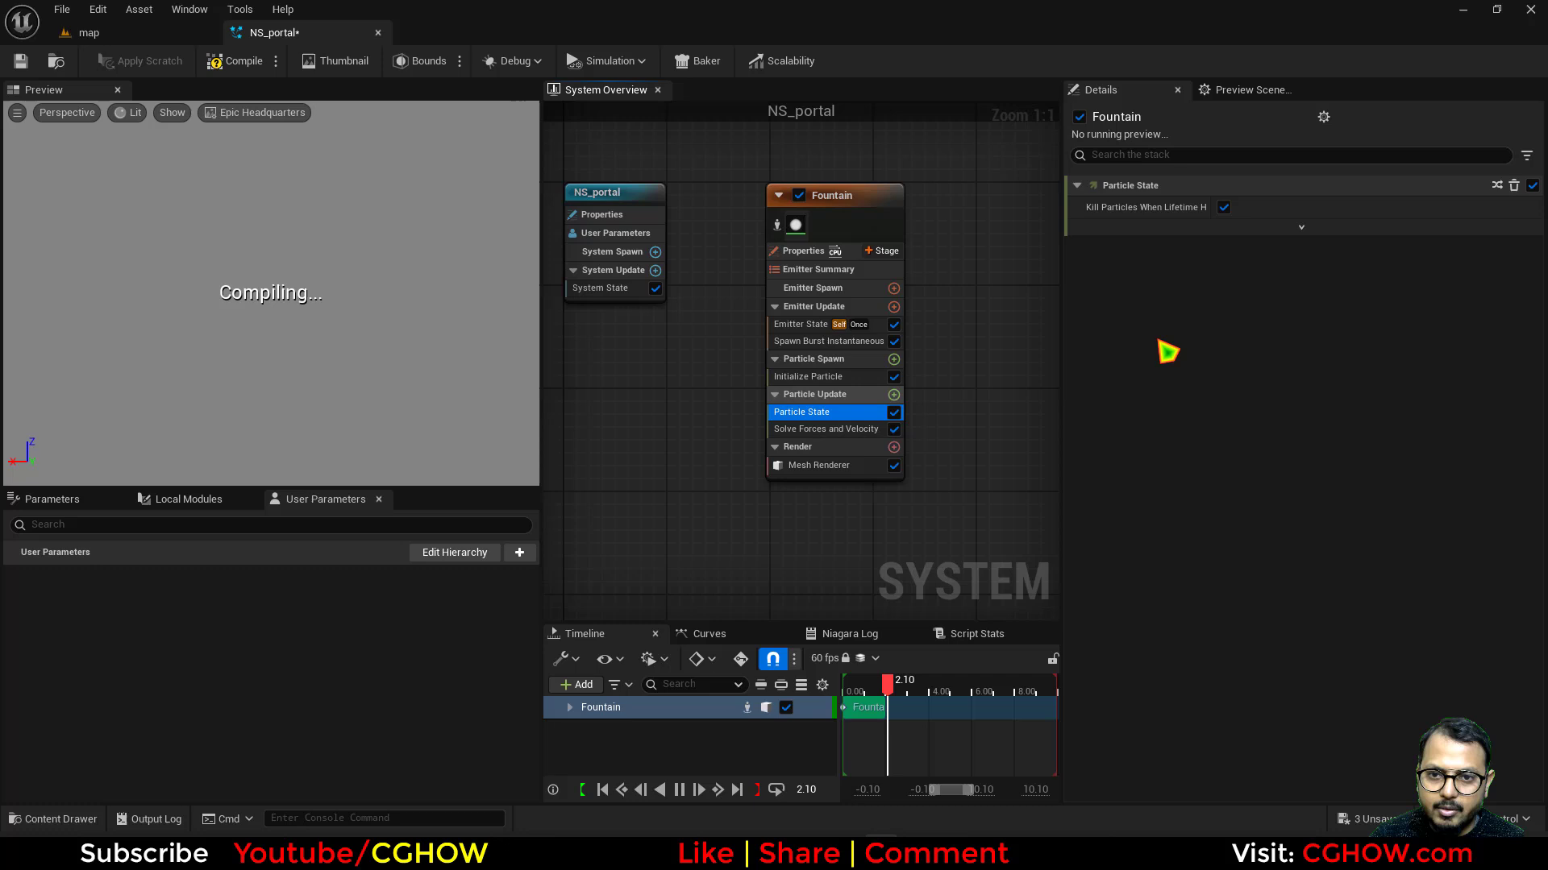
click(1223, 207)
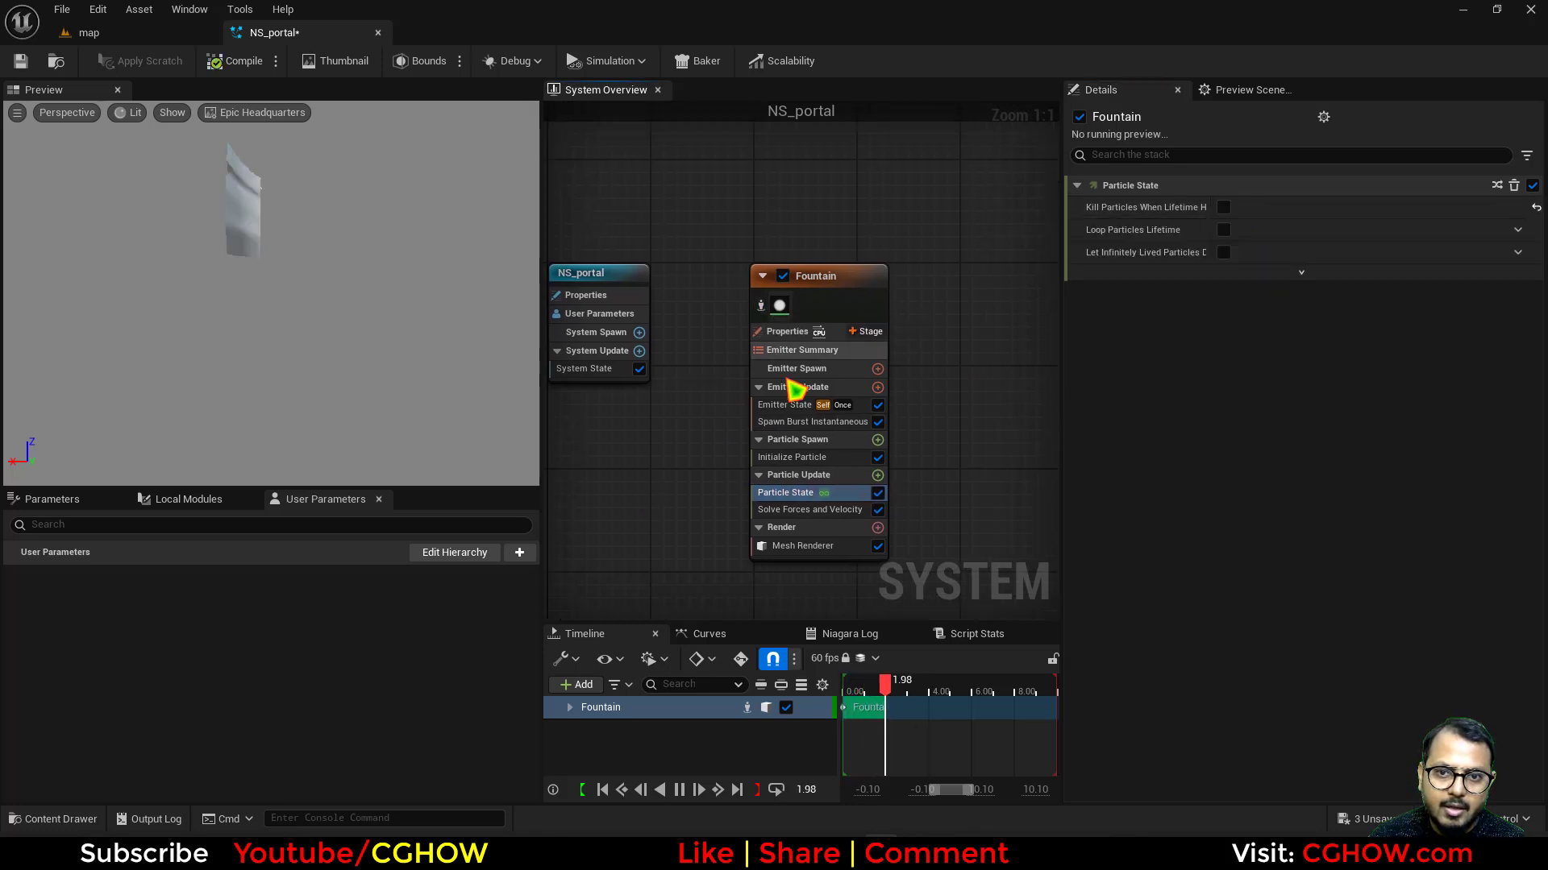
Set the Sprite Size Mode and Mesh Scale Mode in Initialize Particle to Uniform, with a Mesh Uniform Scale of 20.
click(806, 457)
click(1282, 499)
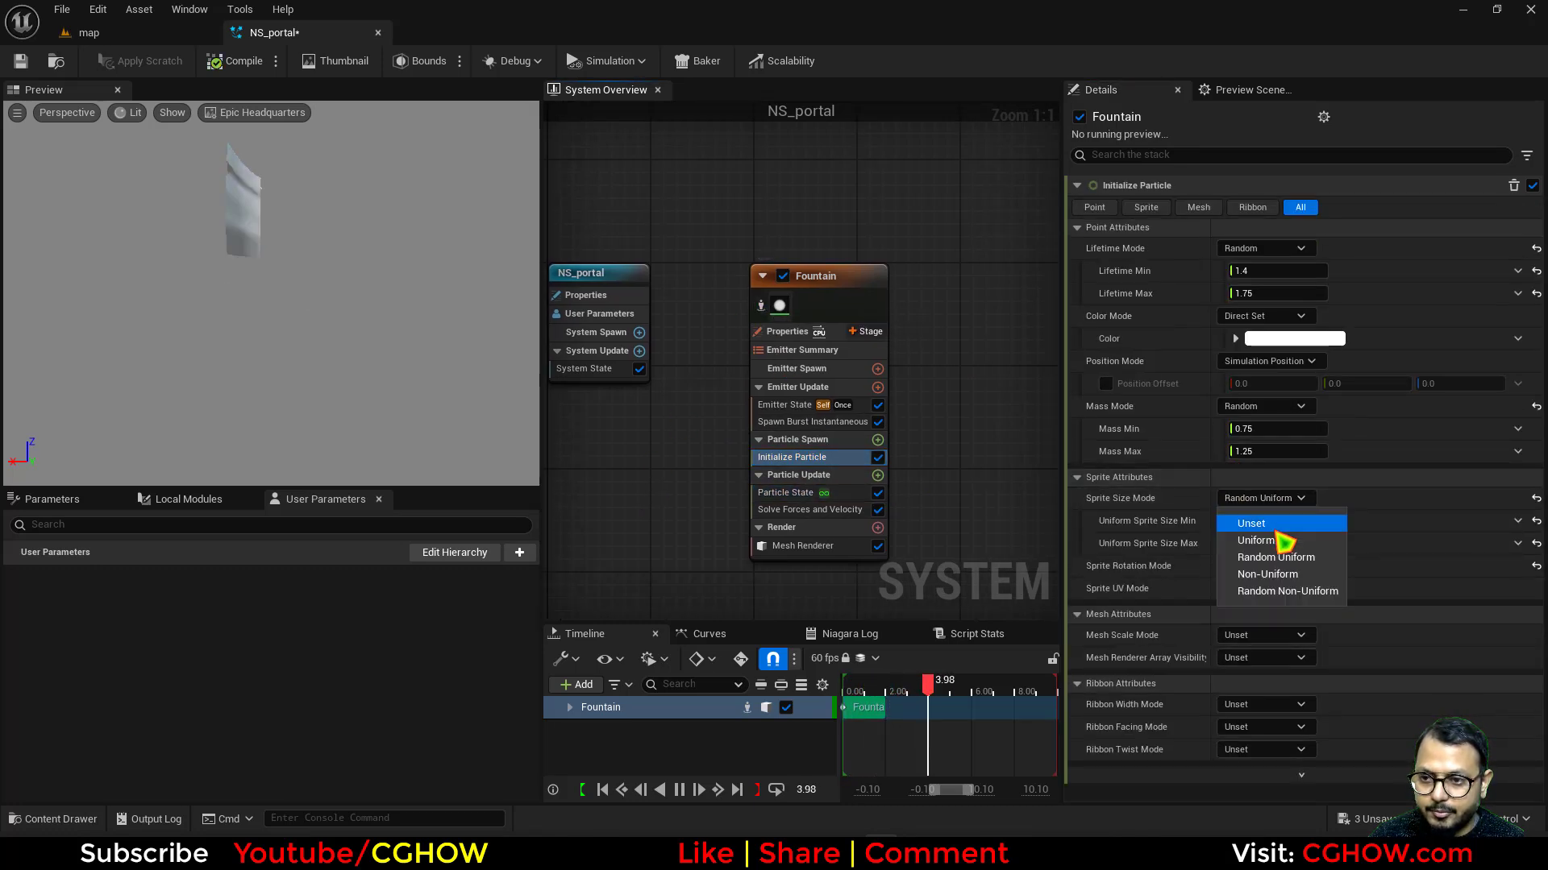
click(1283, 540)
click(1280, 614)
click(1281, 653)
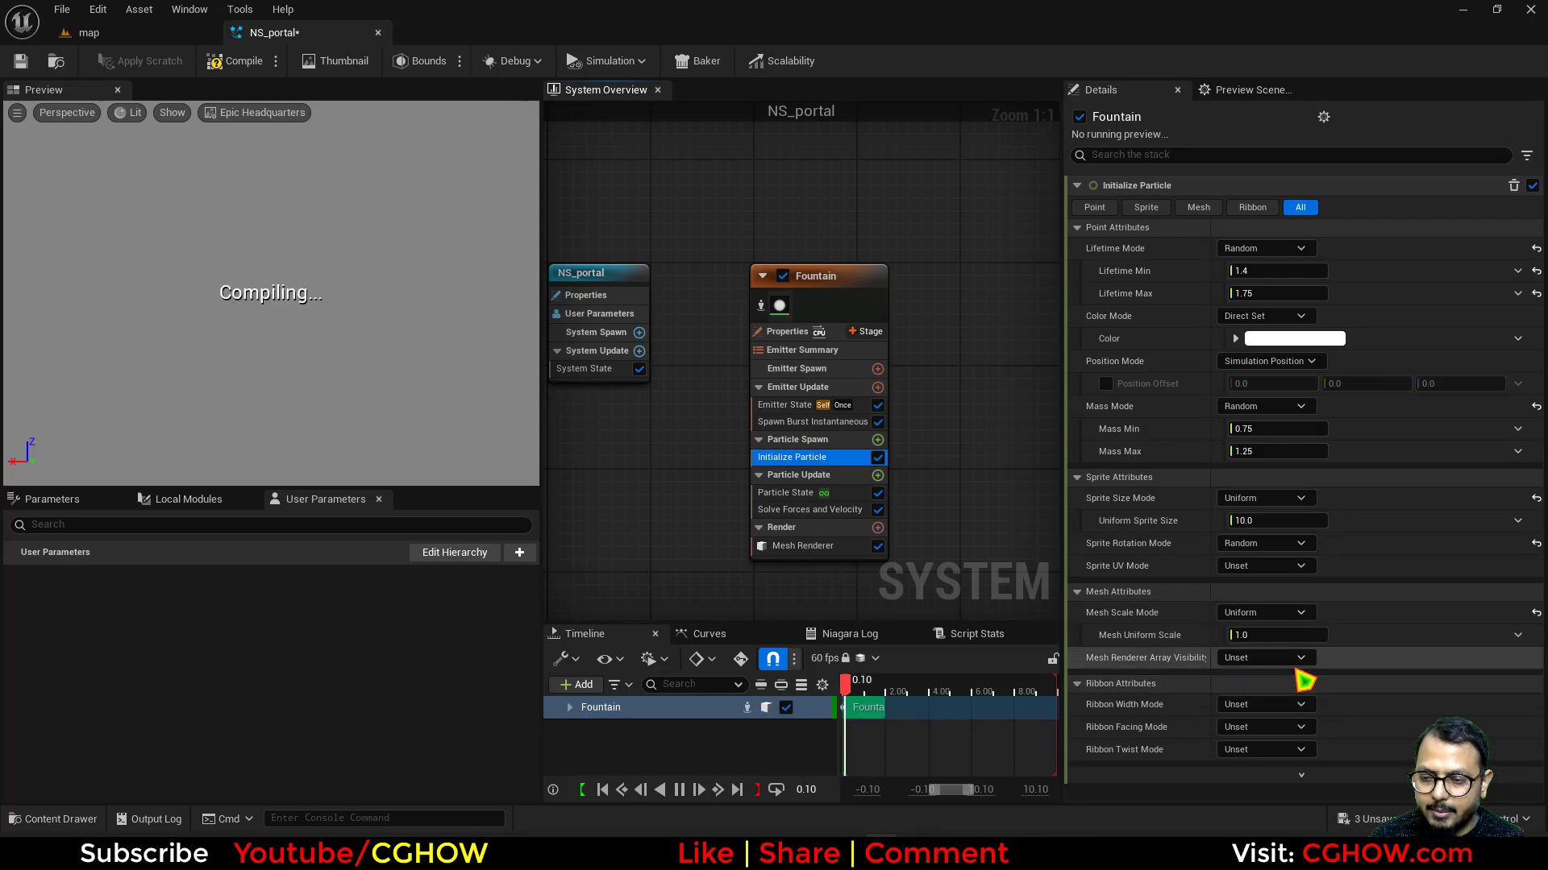
click(1264, 639)
text(20)
key(Return)
Set Initialize Particle's Mass Mode to Unset / (Mass of 1).
click(1269, 417)
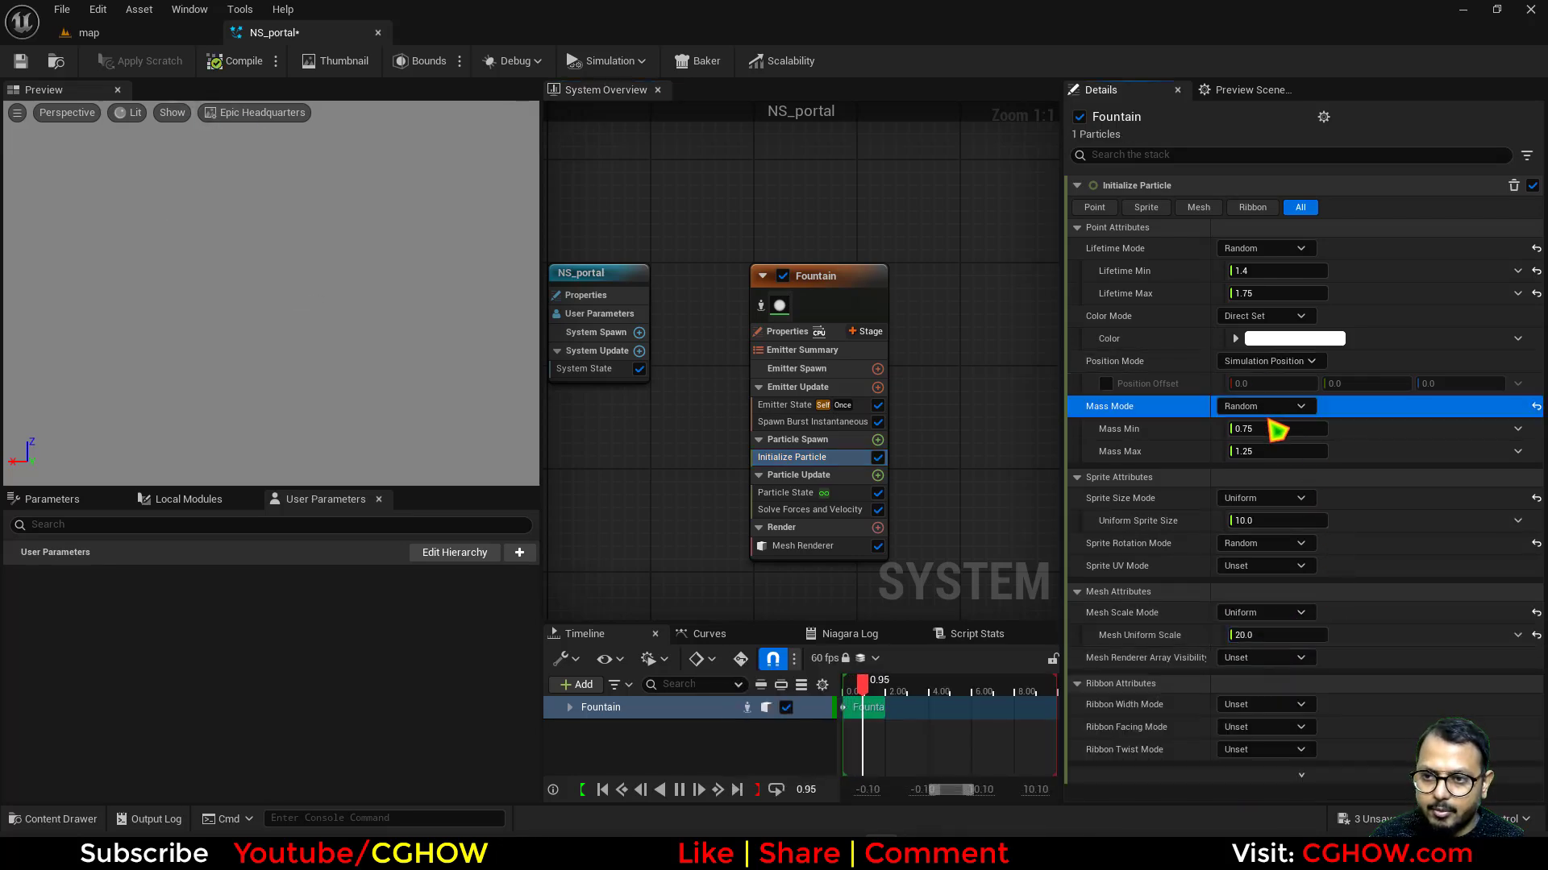
click(1264, 407)
click(1248, 428)
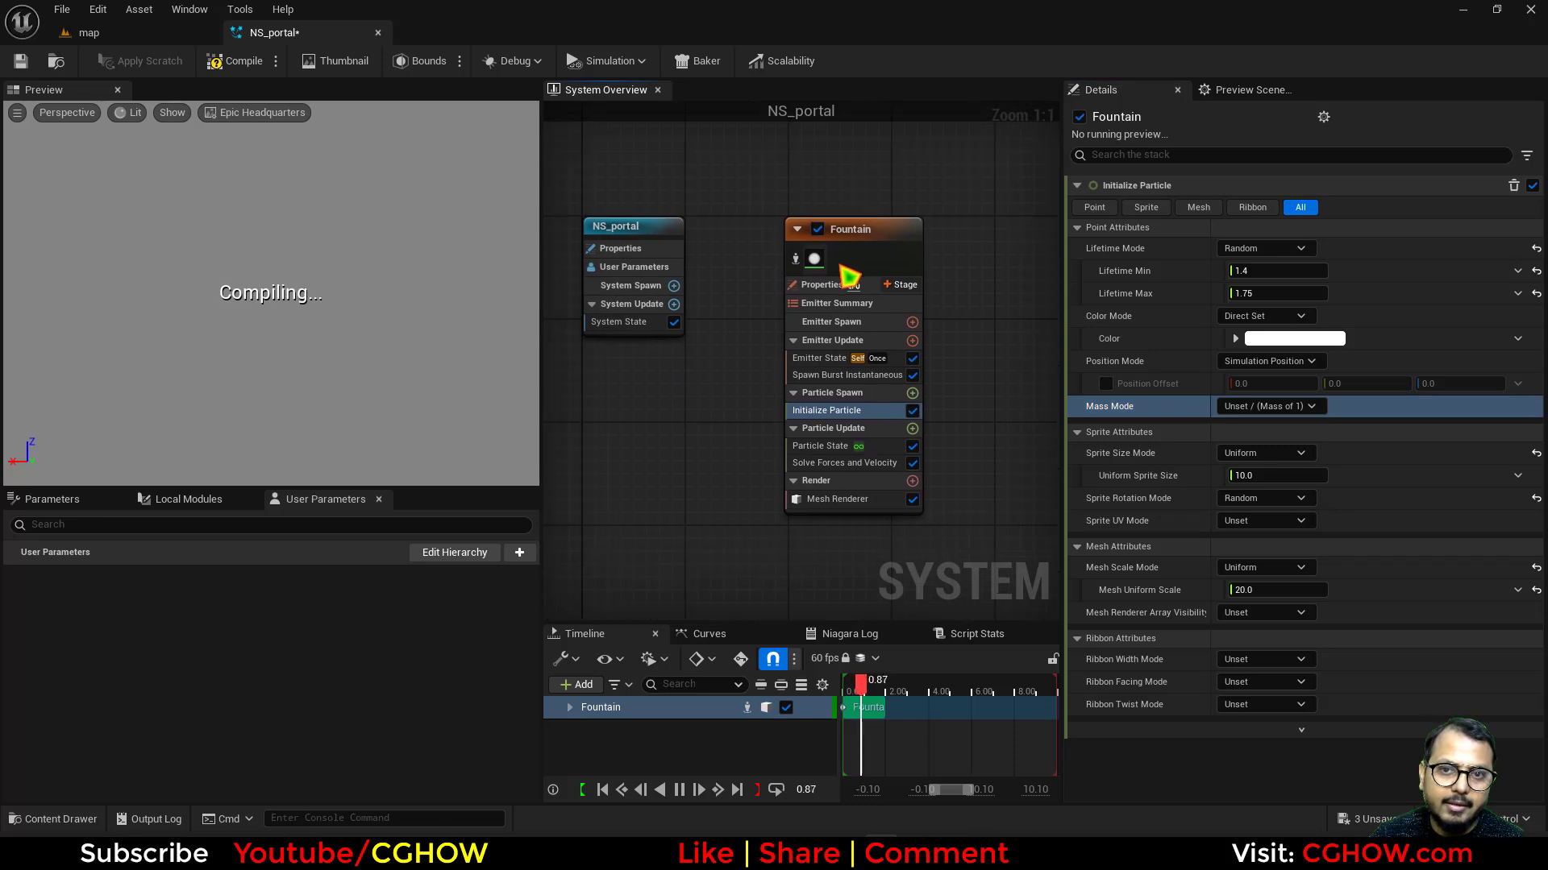
Enable Local Space in the Fountain emitter's properties, save NS_portal and check the mesh in the map level.
click(830, 286)
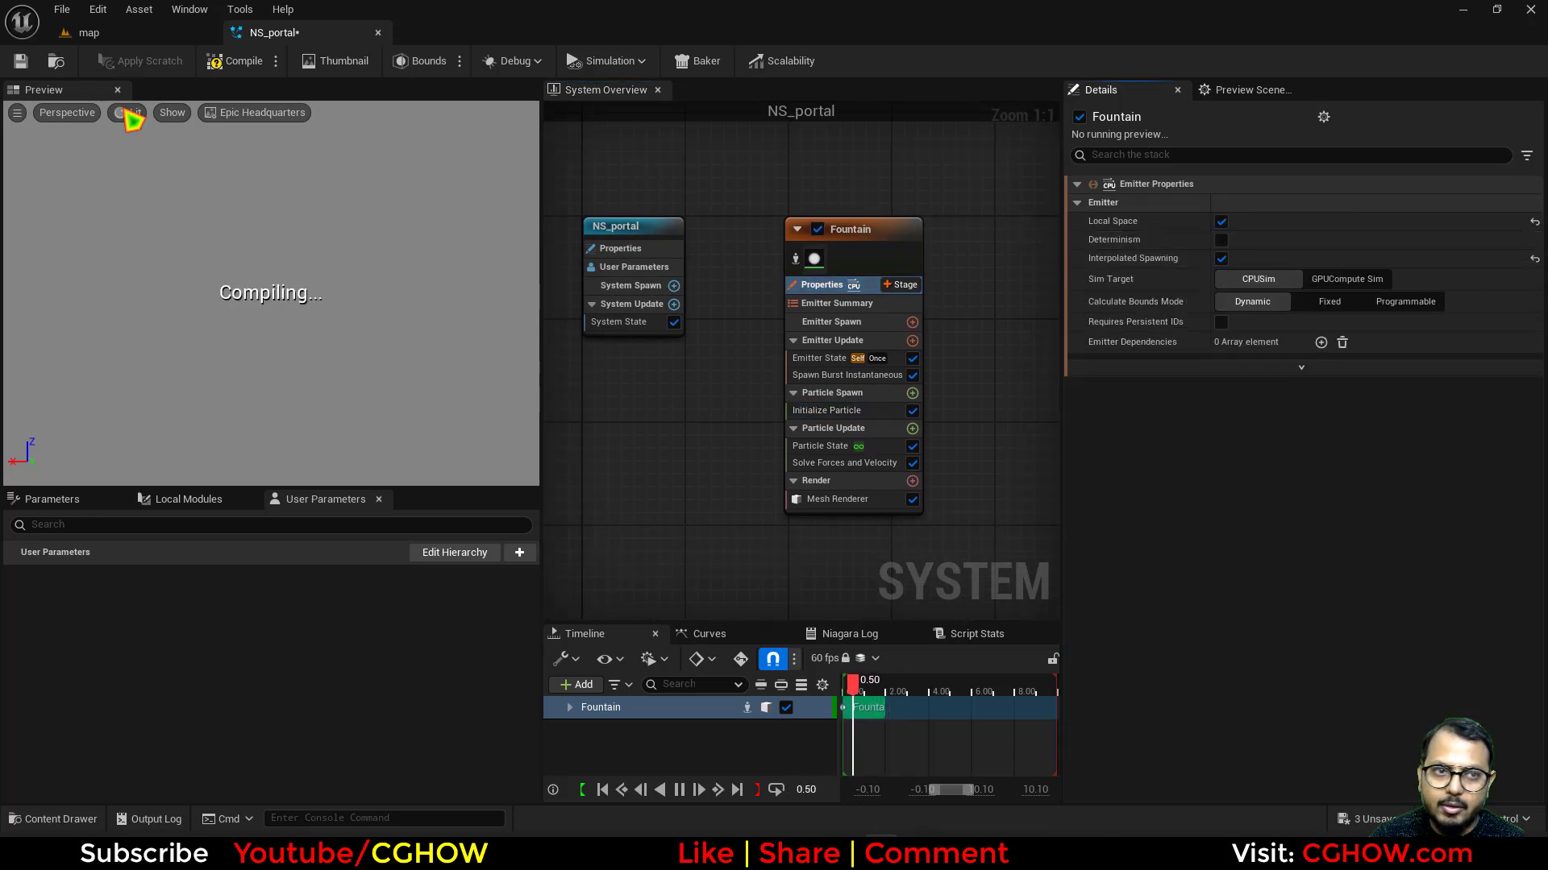
click(22, 61)
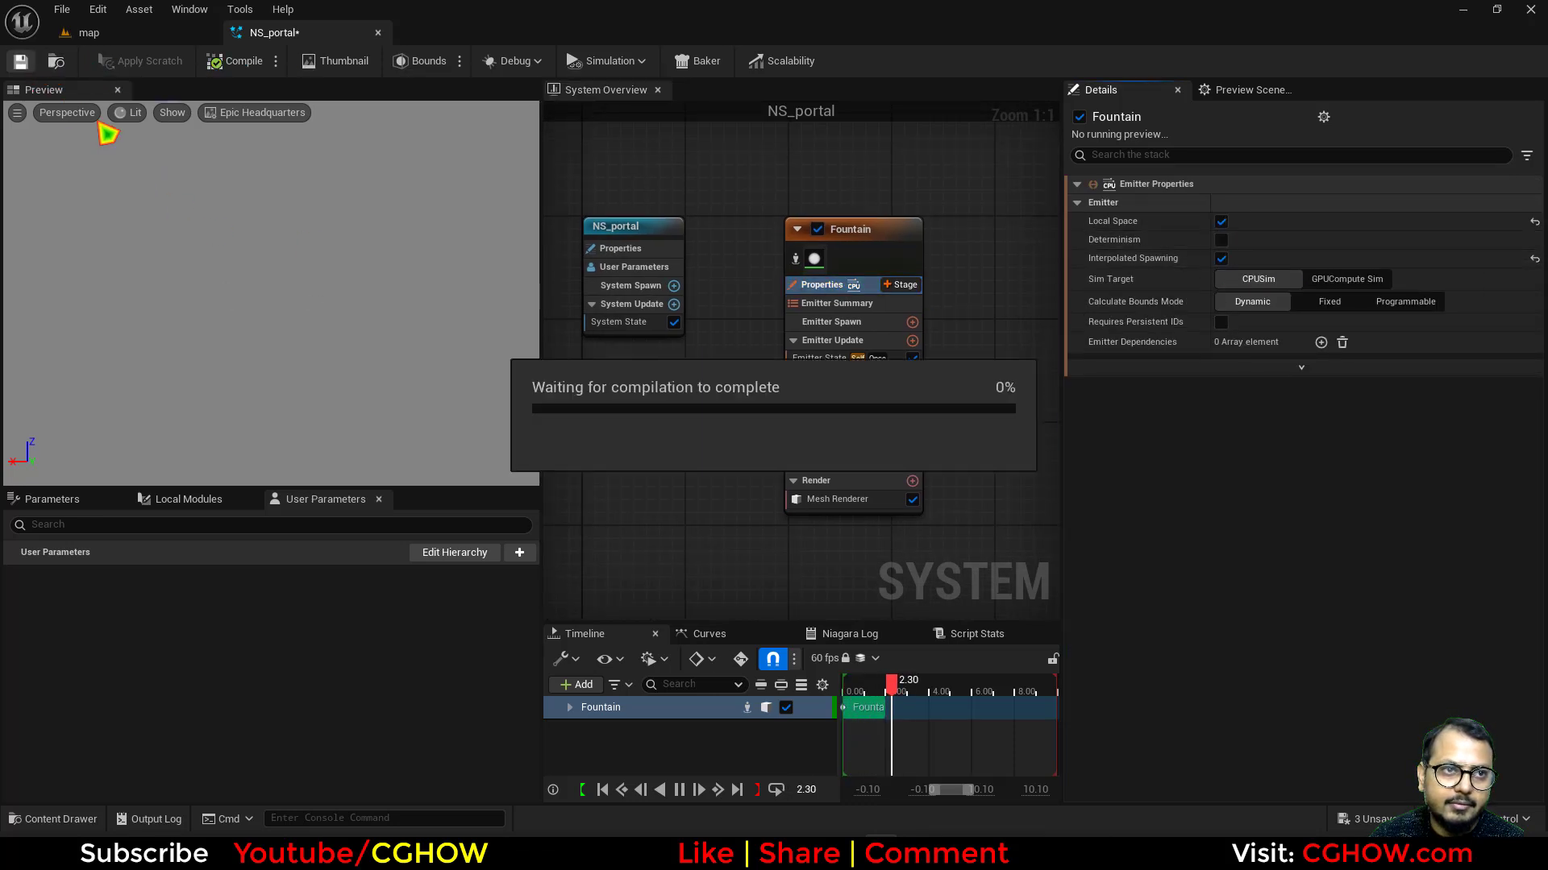
click(137, 34)
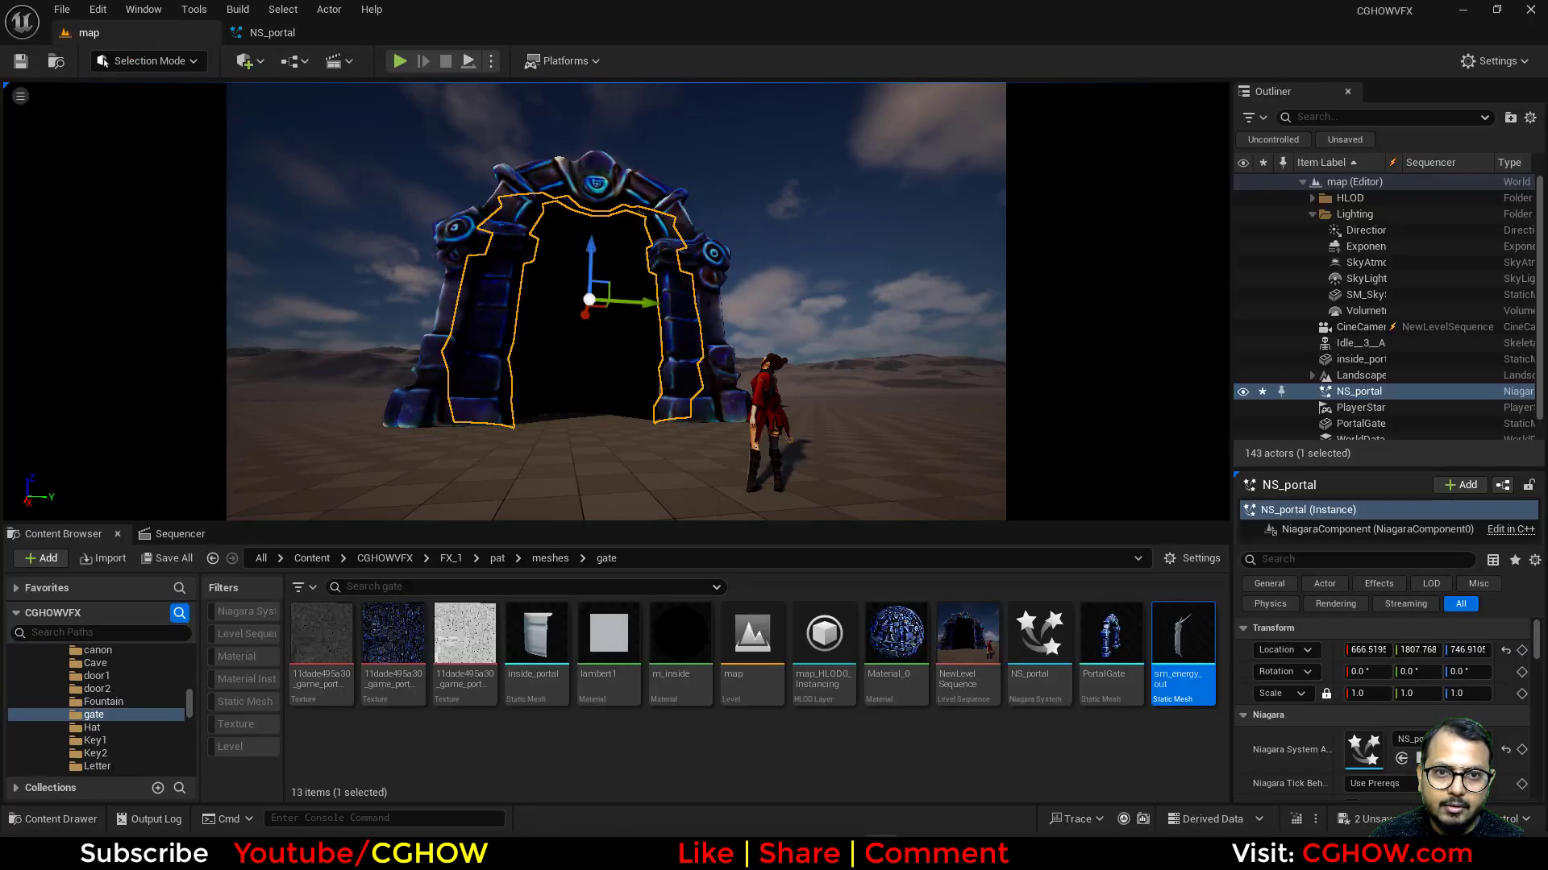
Add an Initial Mesh Orientation module to NS_portal's Particle Spawn with Mesh Orientation Mode None and Rotation enabled.
click(273, 32)
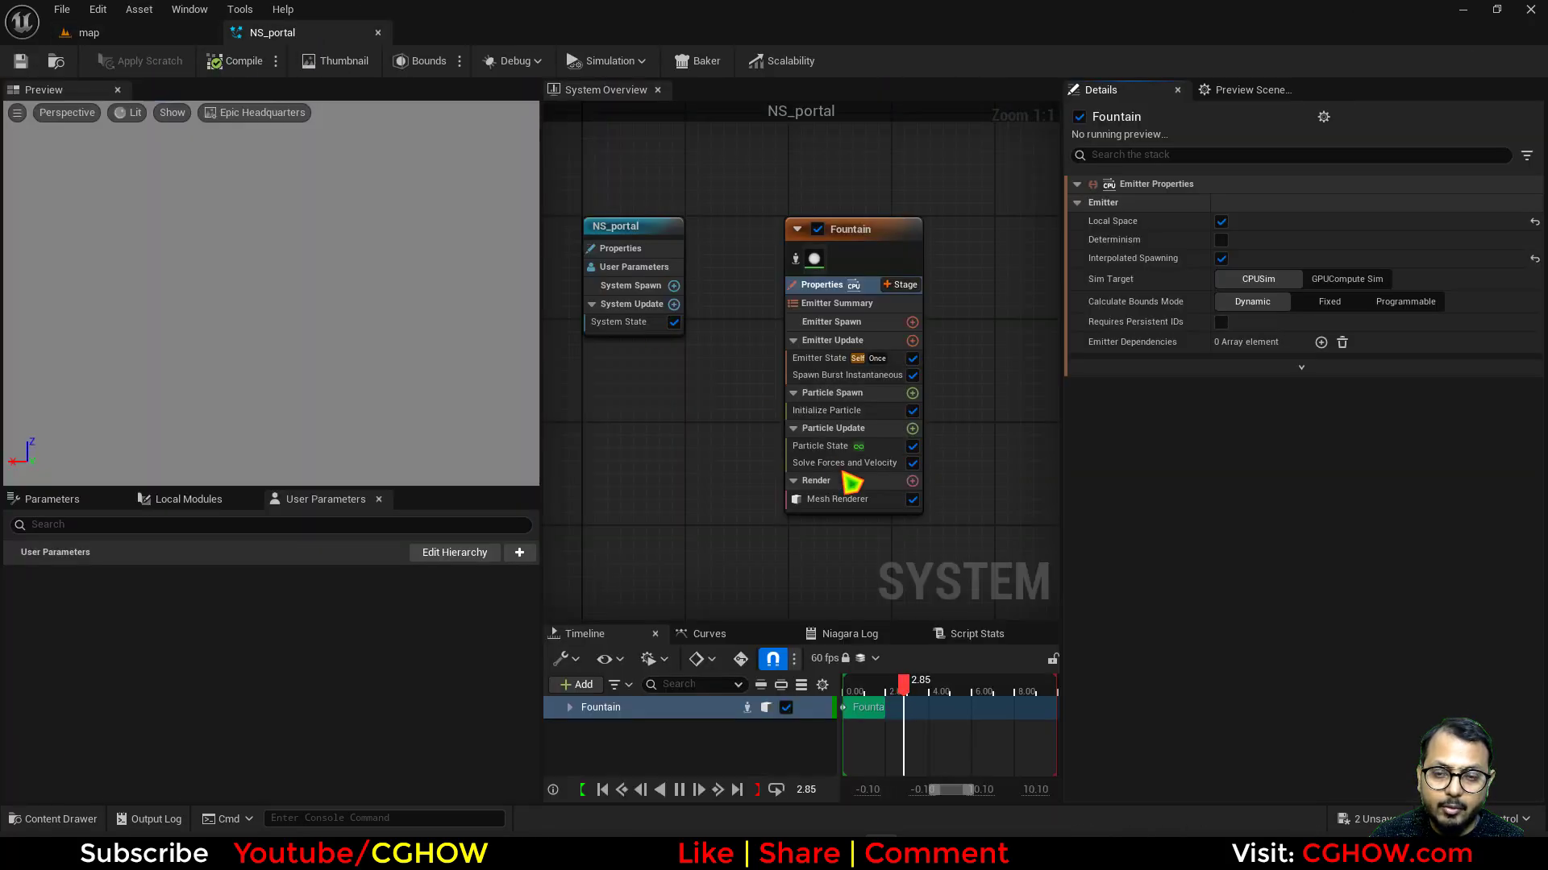
click(912, 393)
text(ini)
click(650, 506)
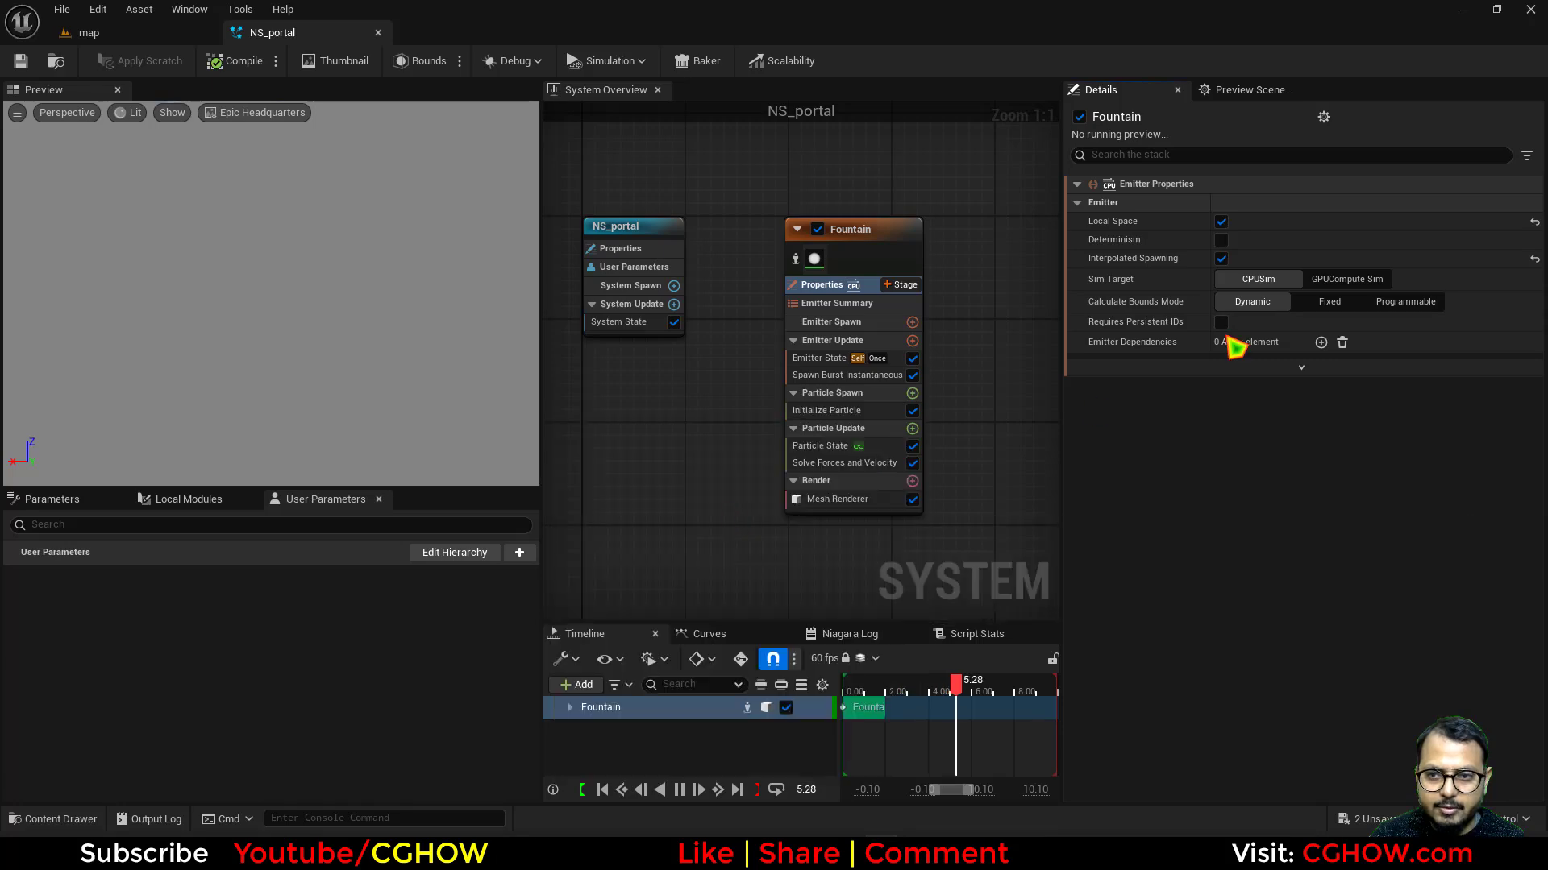
click(1269, 226)
click(1277, 252)
click(1093, 273)
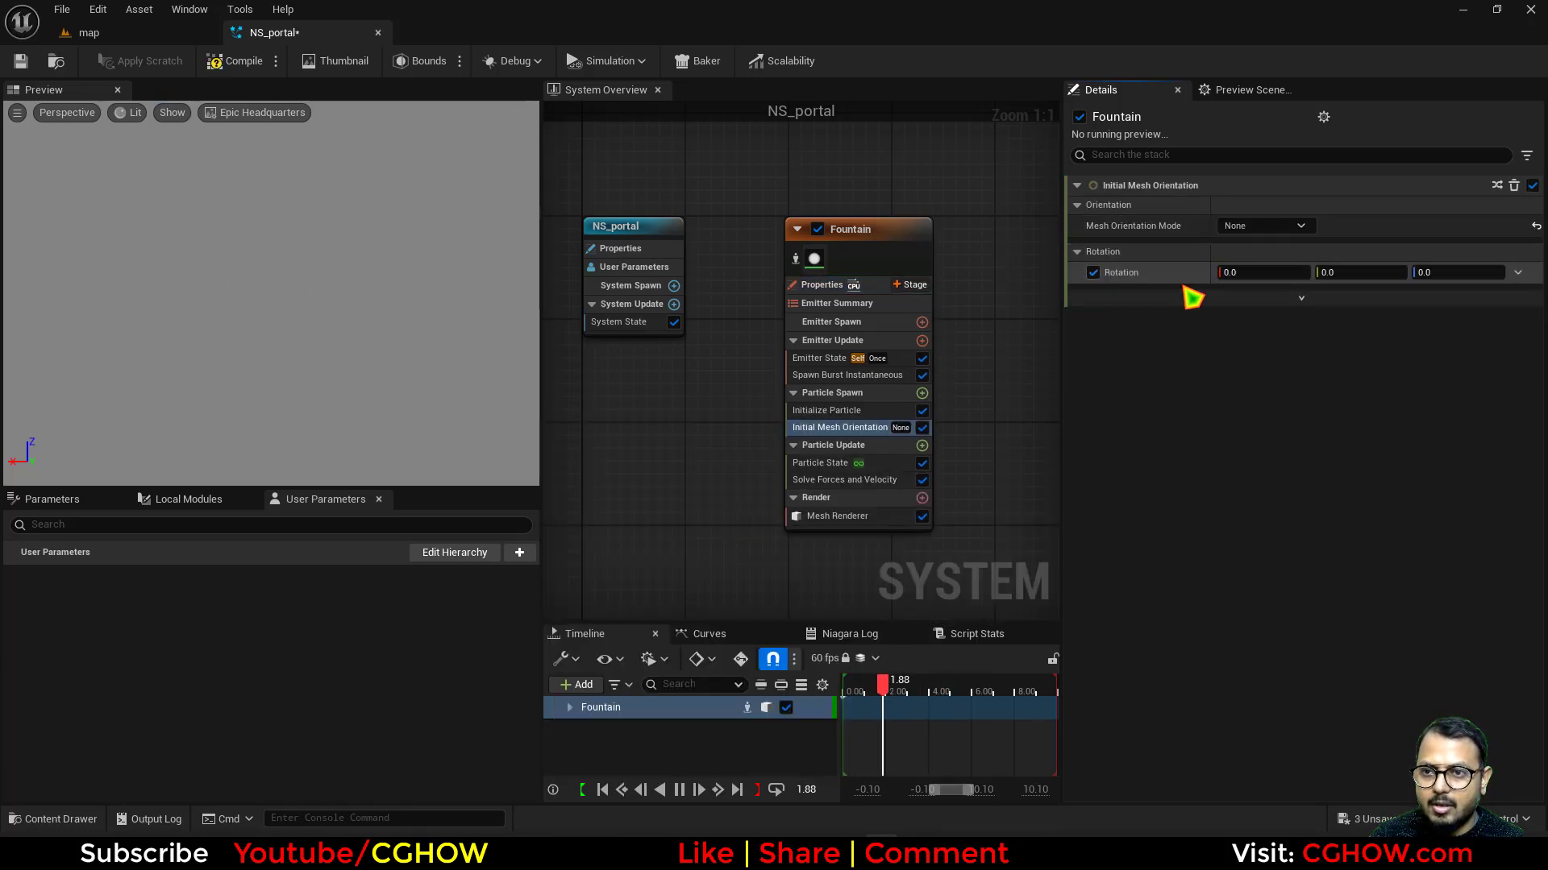
Set the mesh orientation's Z rotation to 0.5 and check the mesh around the gate in the map level.
click(1456, 272)
text(0.5)
key(Return)
click(161, 34)
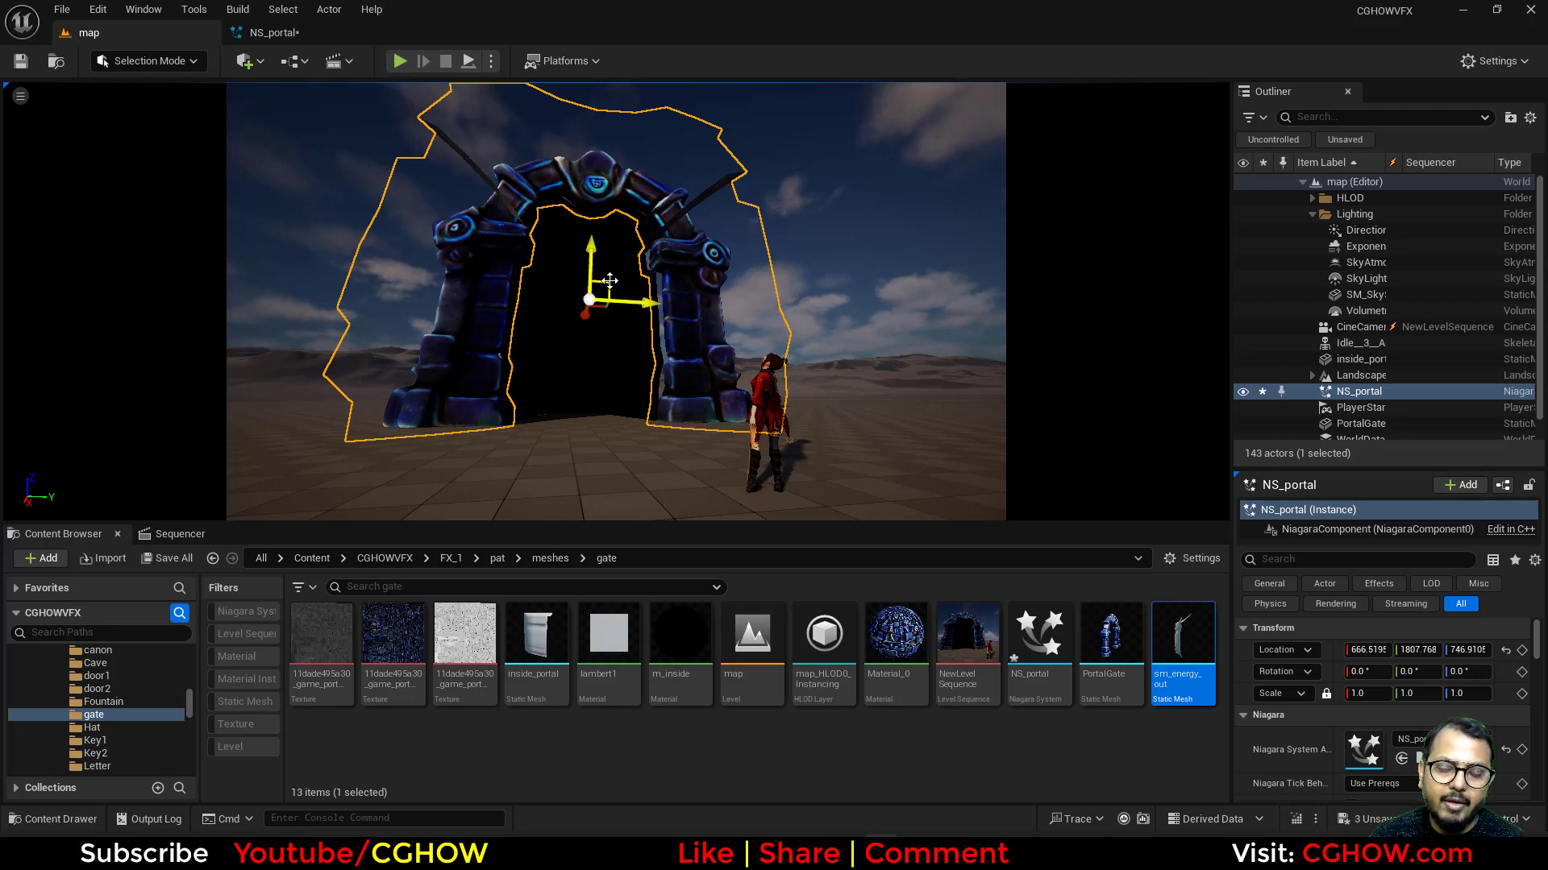
Create a material named m_energy in the gate folder and save all unsaved assets.
click(631, 751)
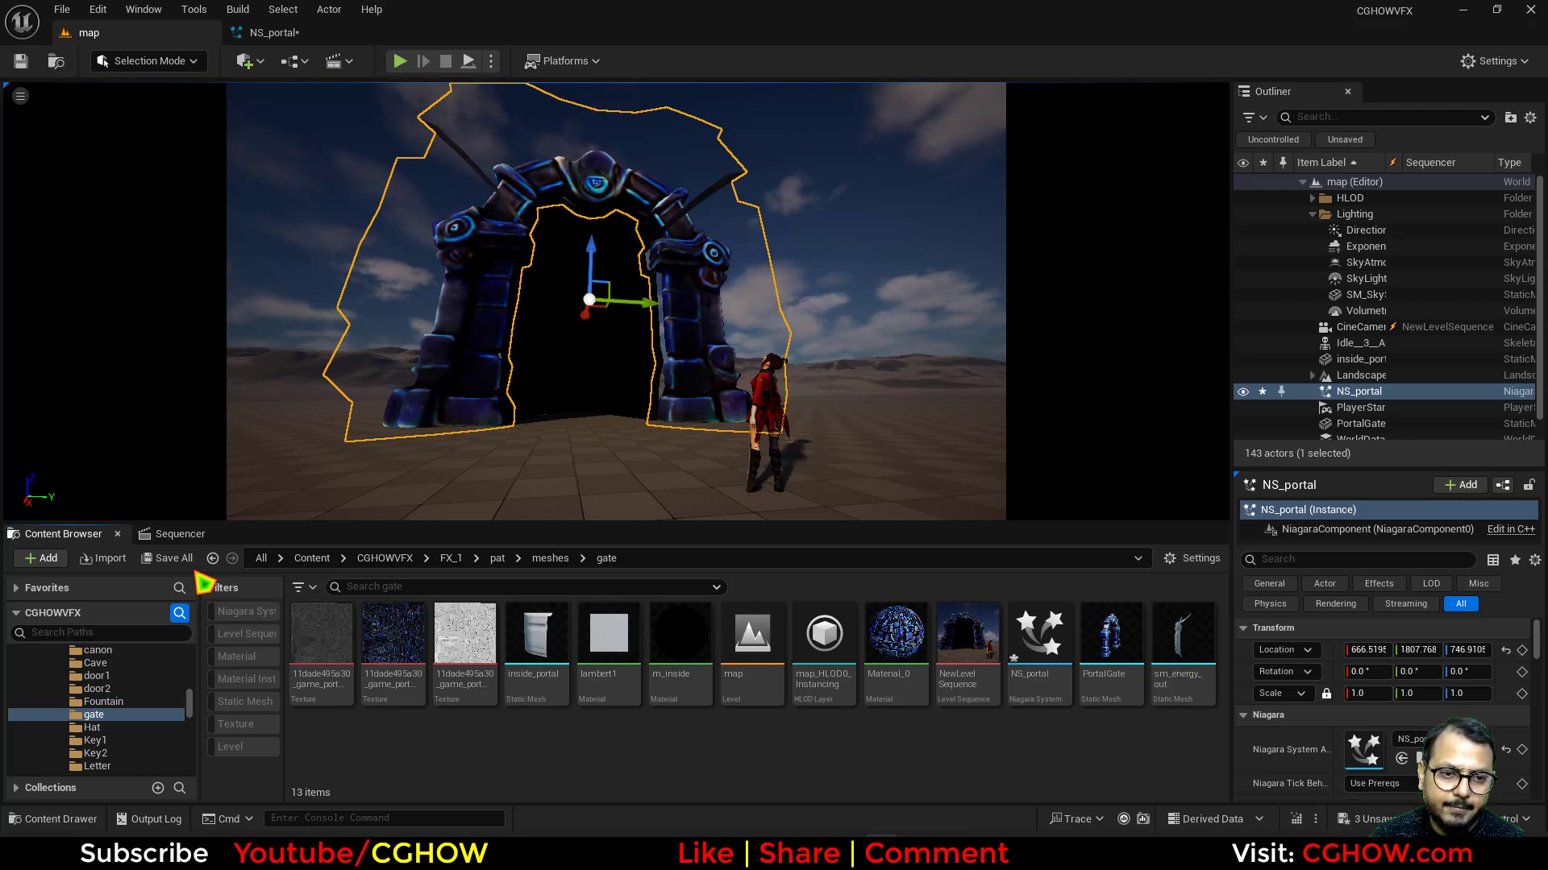
right_click(700, 783)
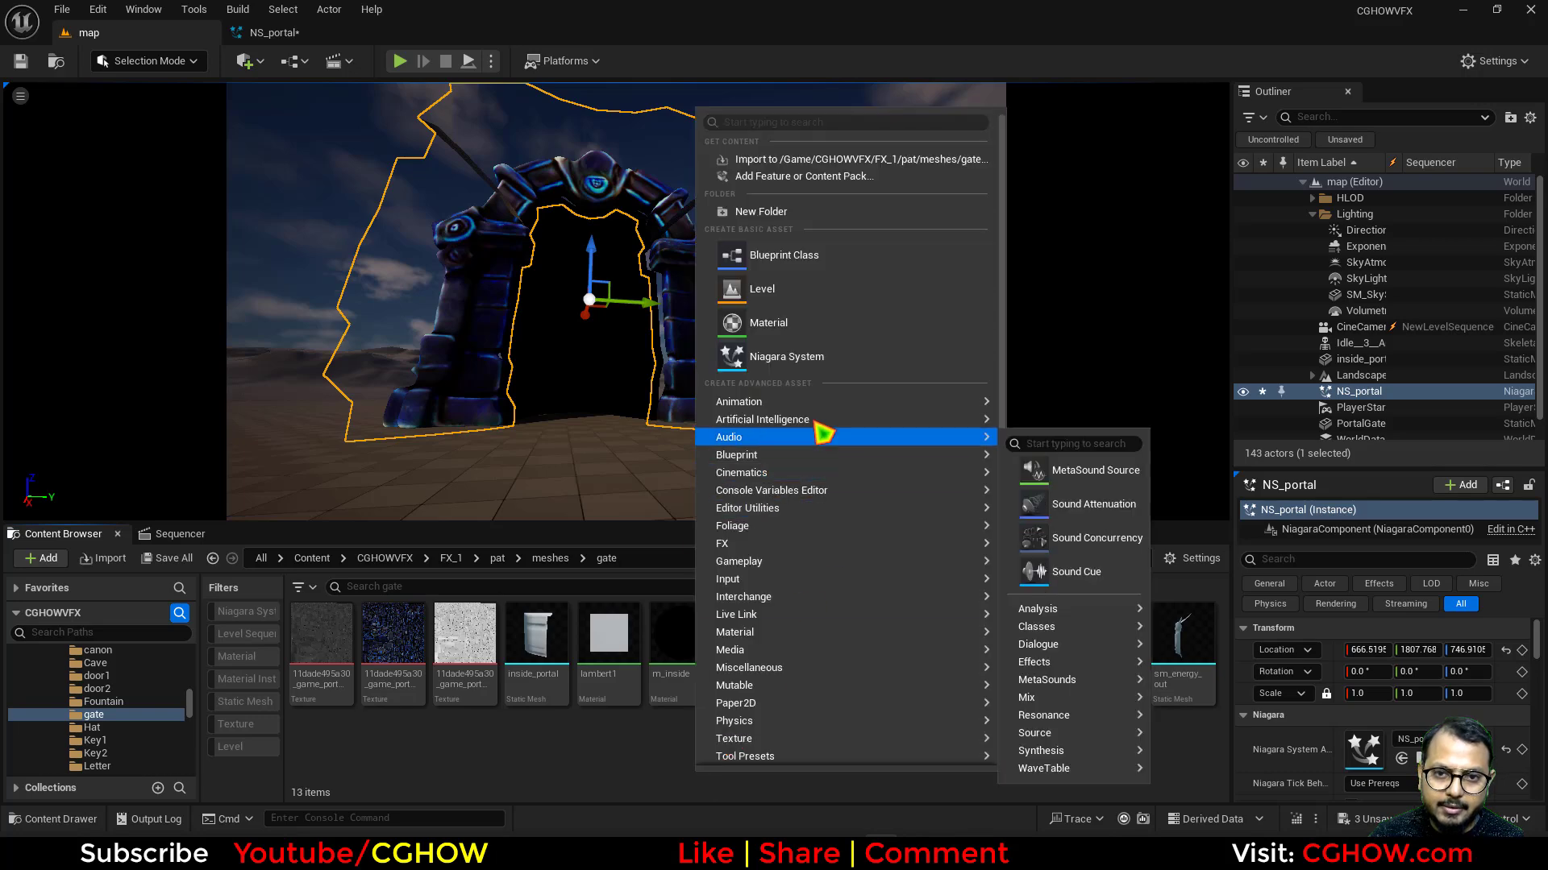
click(787, 326)
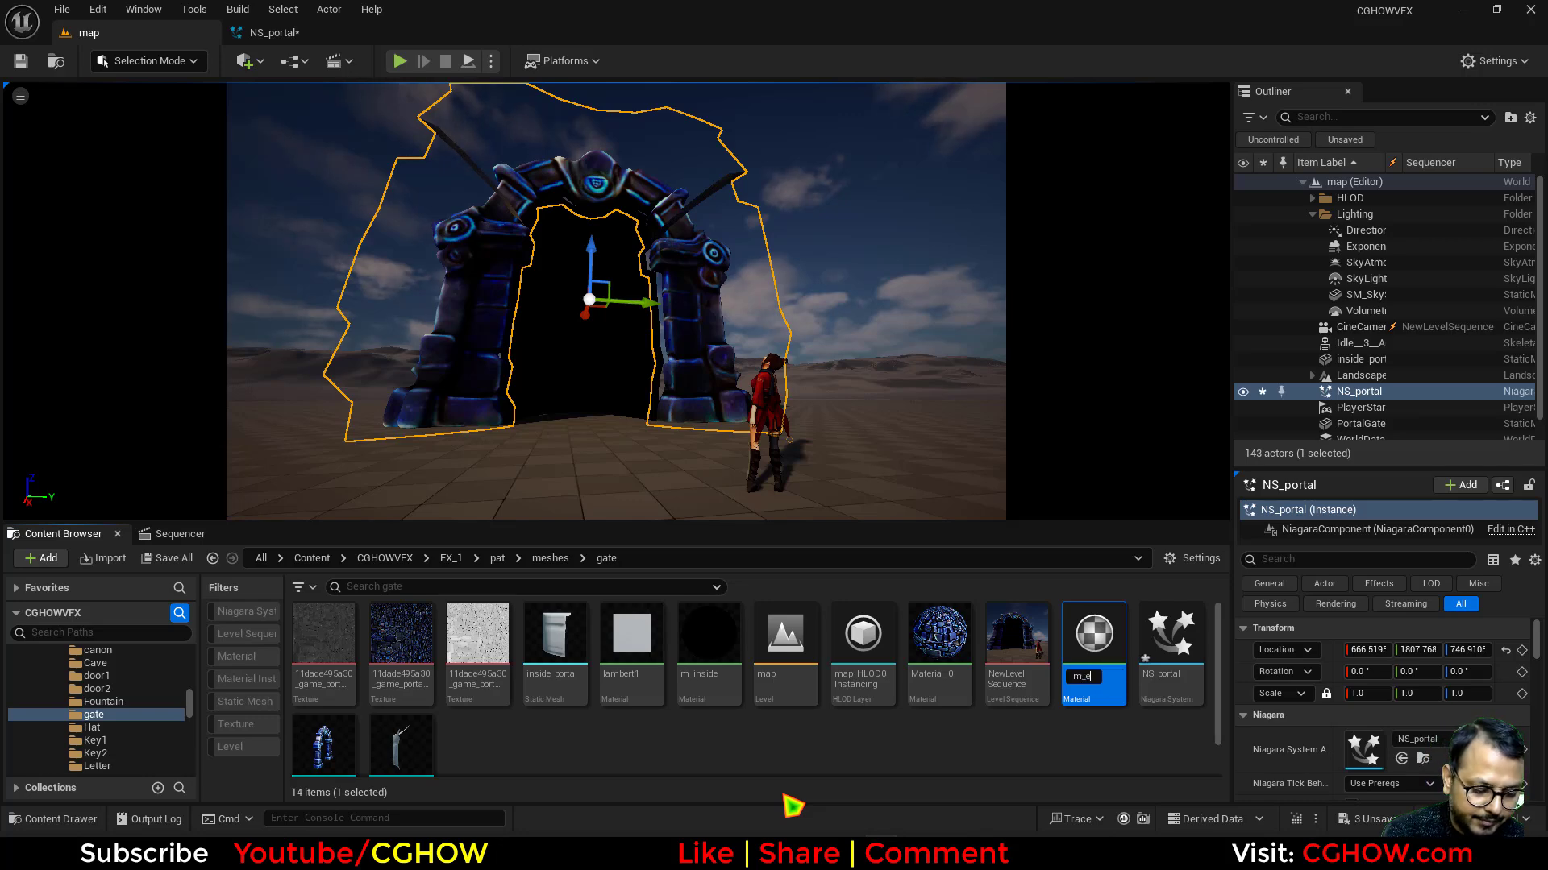
text(m_energy)
key(Return)
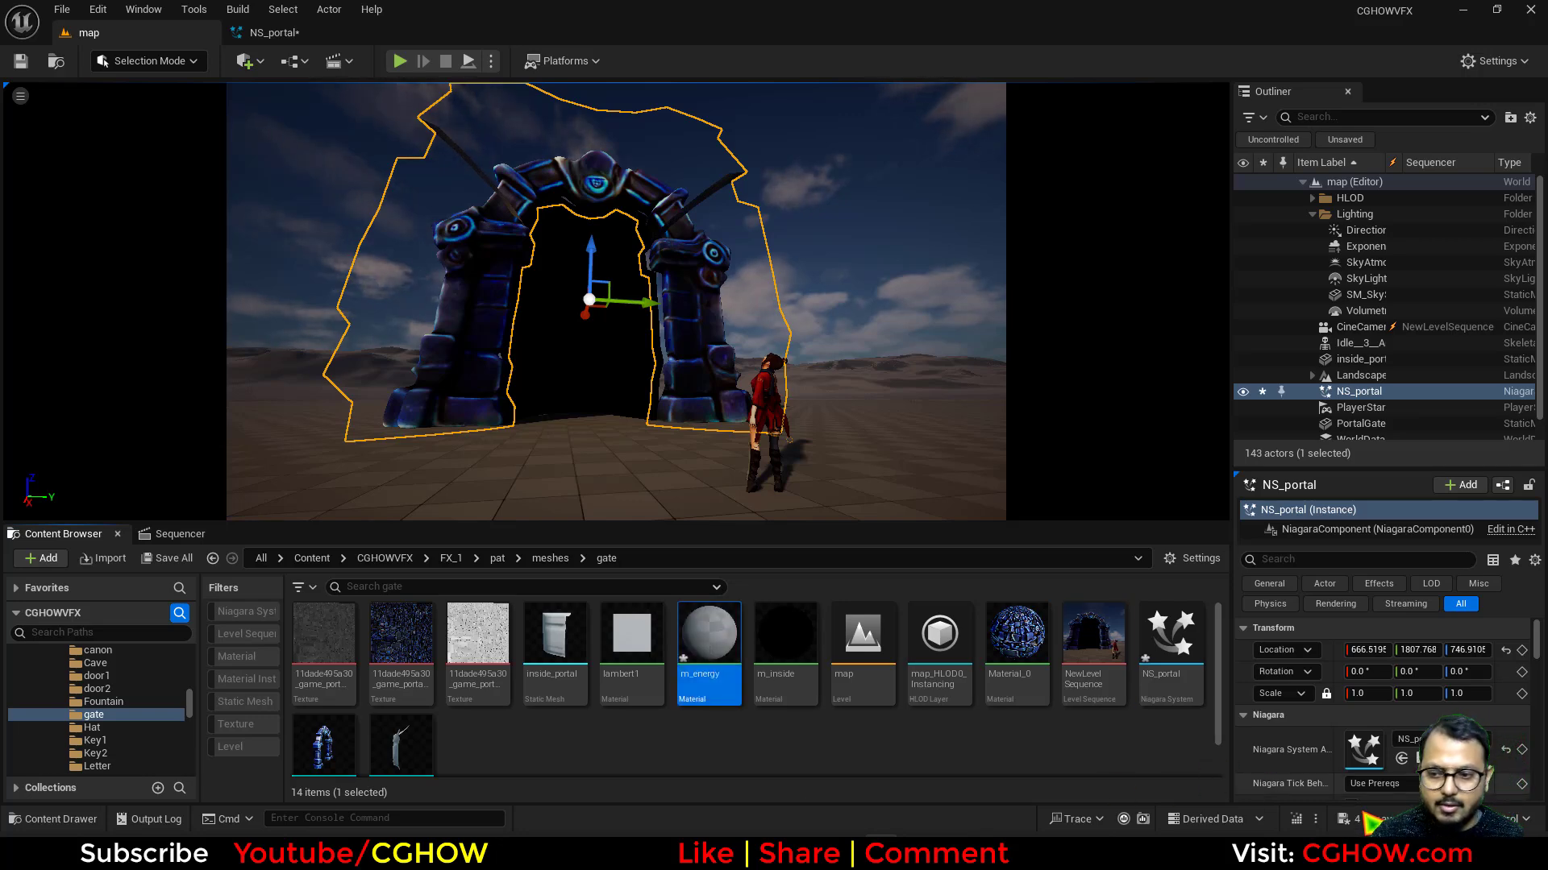
click(1362, 819)
click(898, 629)
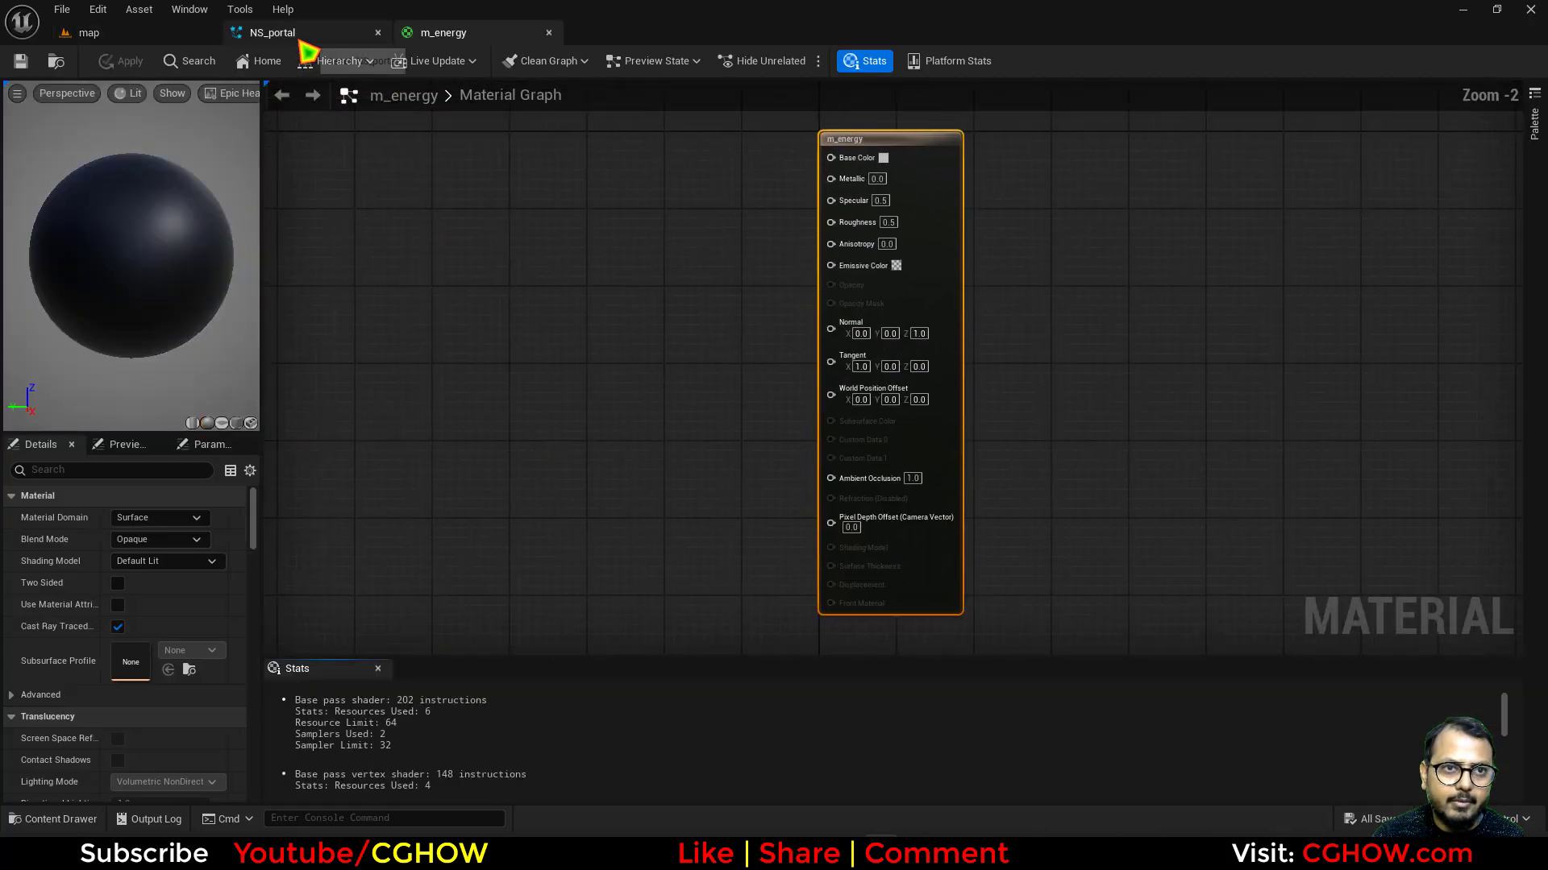
Select the sm_energy_out static mesh in the gate folder and use it as m_energy's preview mesh.
click(272, 32)
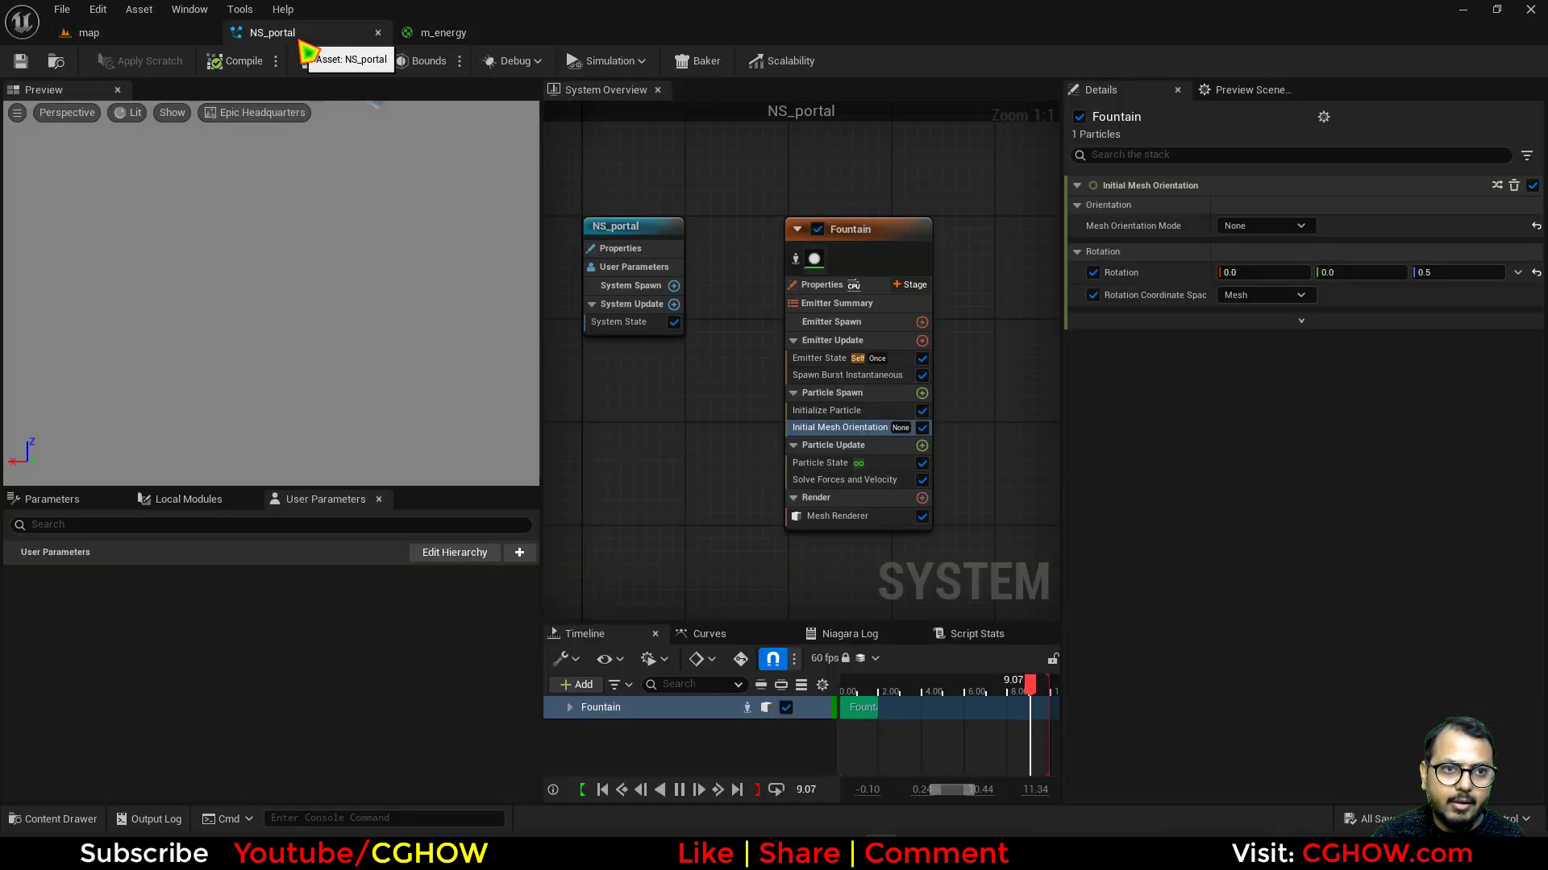
click(89, 32)
click(1192, 662)
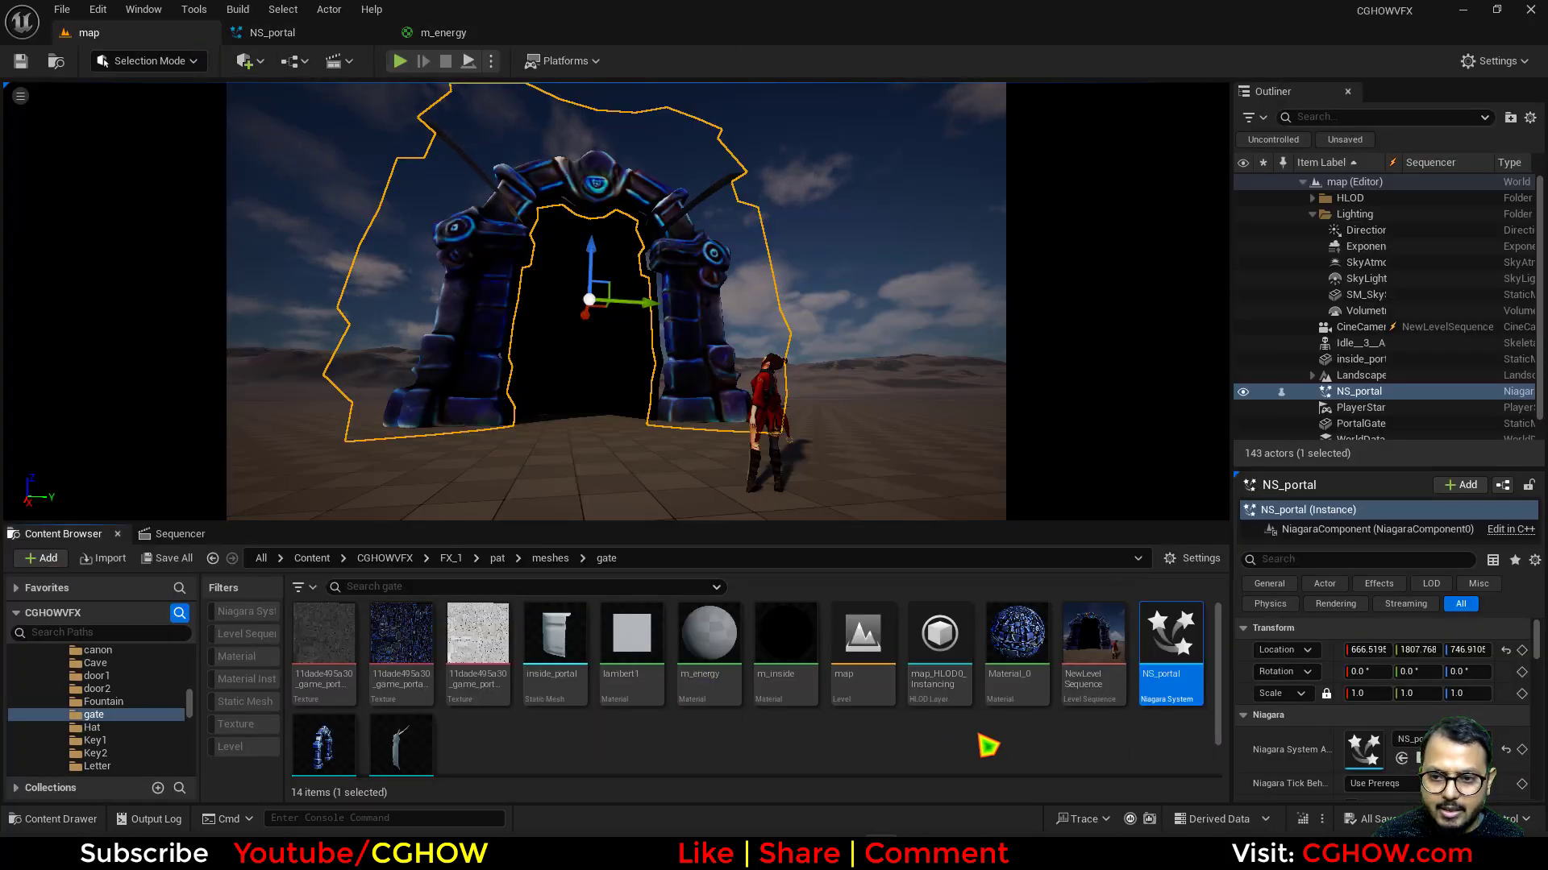
scroll(441, 751, down, 1)
click(420, 738)
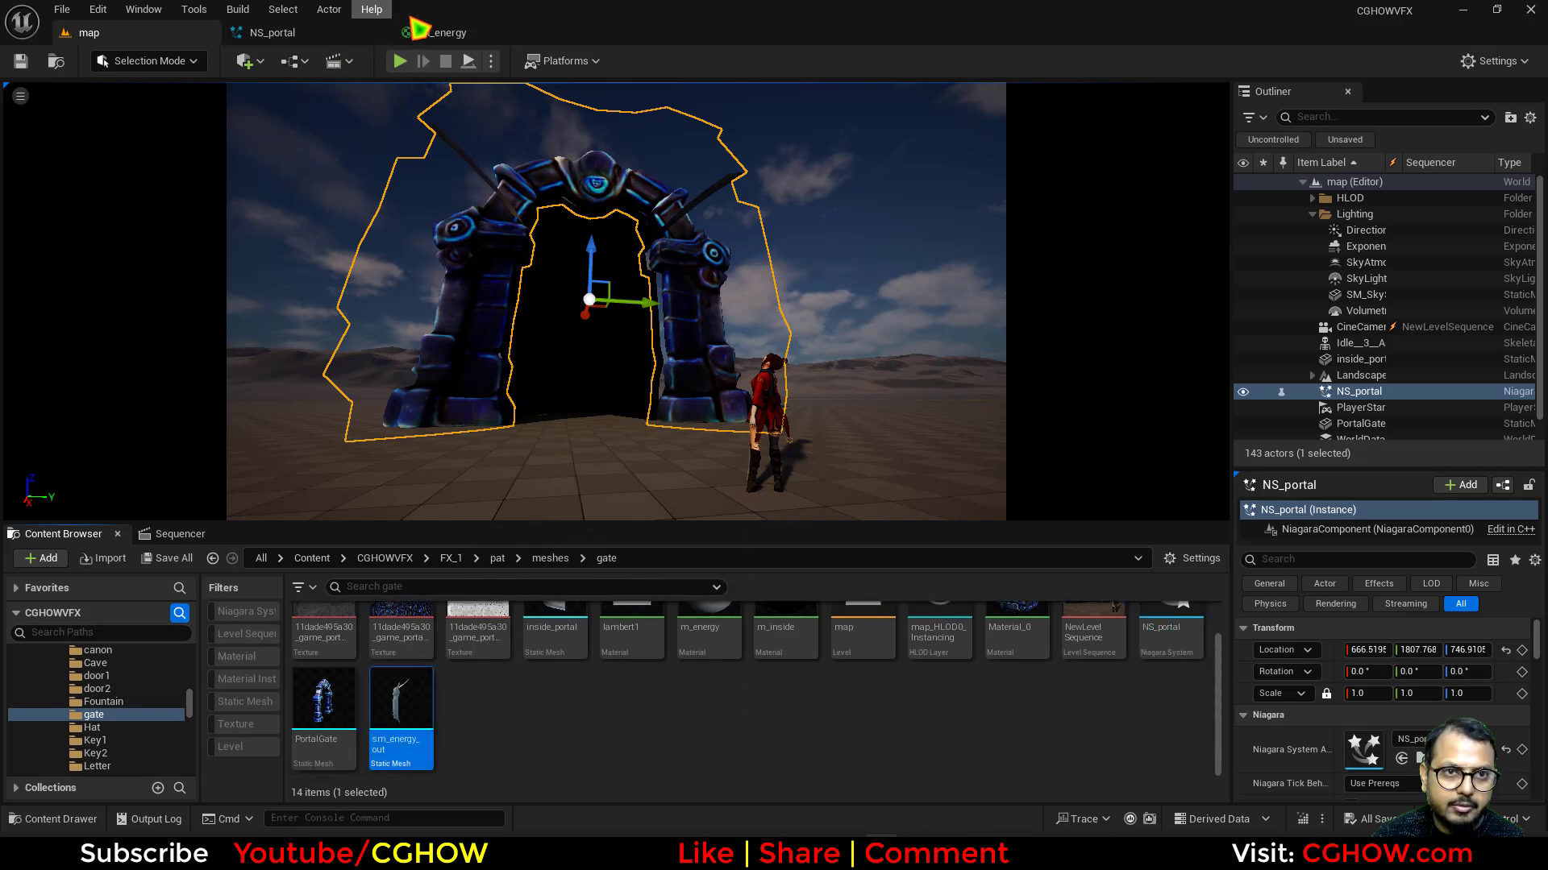
click(418, 30)
click(250, 423)
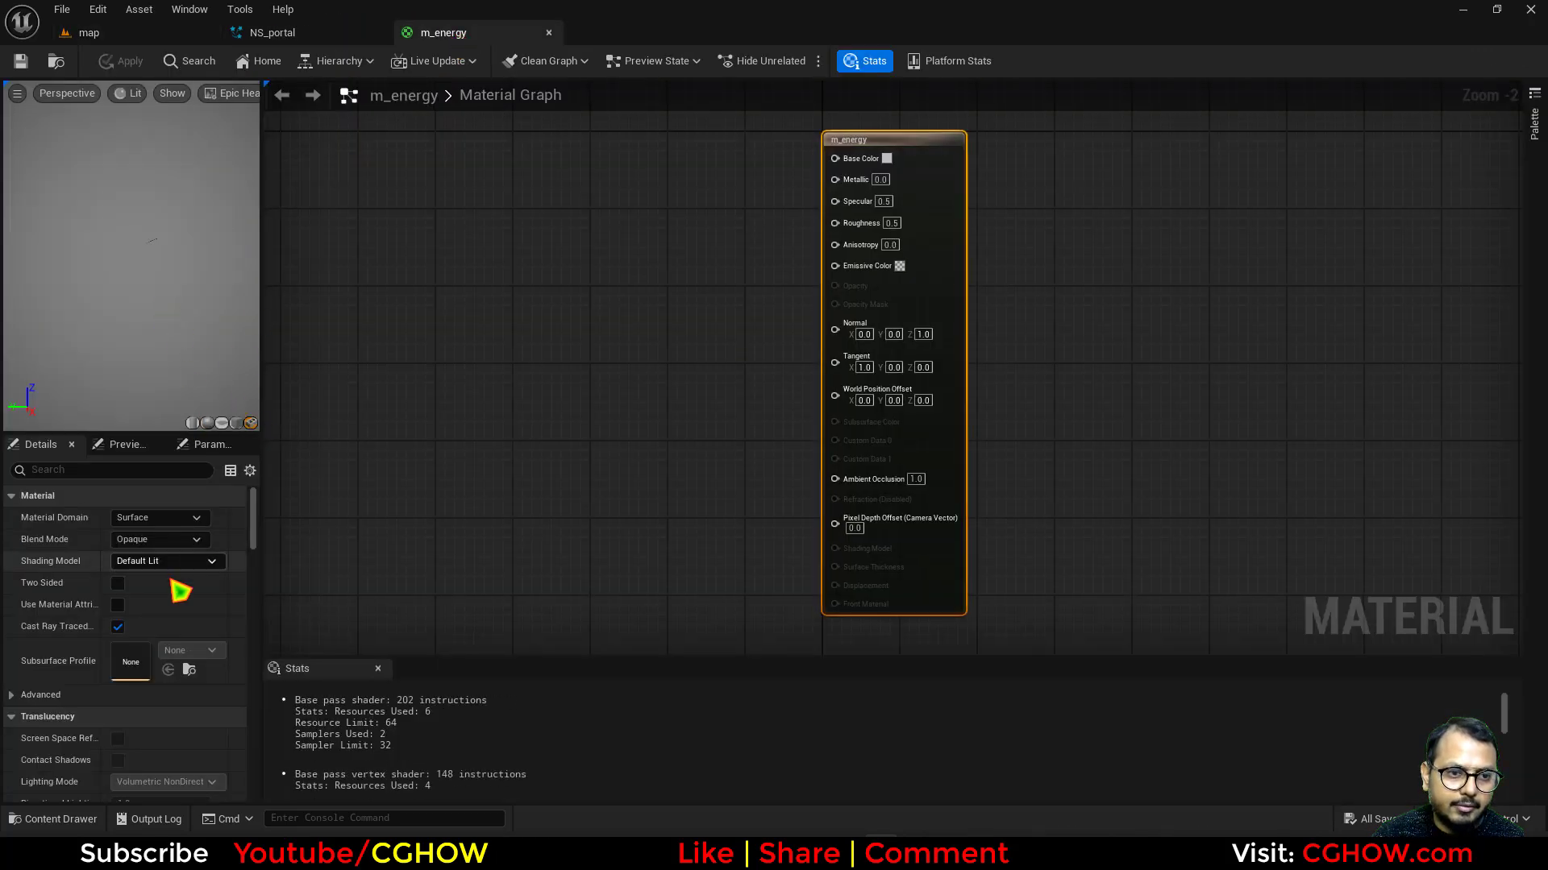
Make m_energy two-sided, with its Shading Model set to Unlit and its Blend Mode set to Translucent.
click(117, 583)
click(166, 561)
click(471, 558)
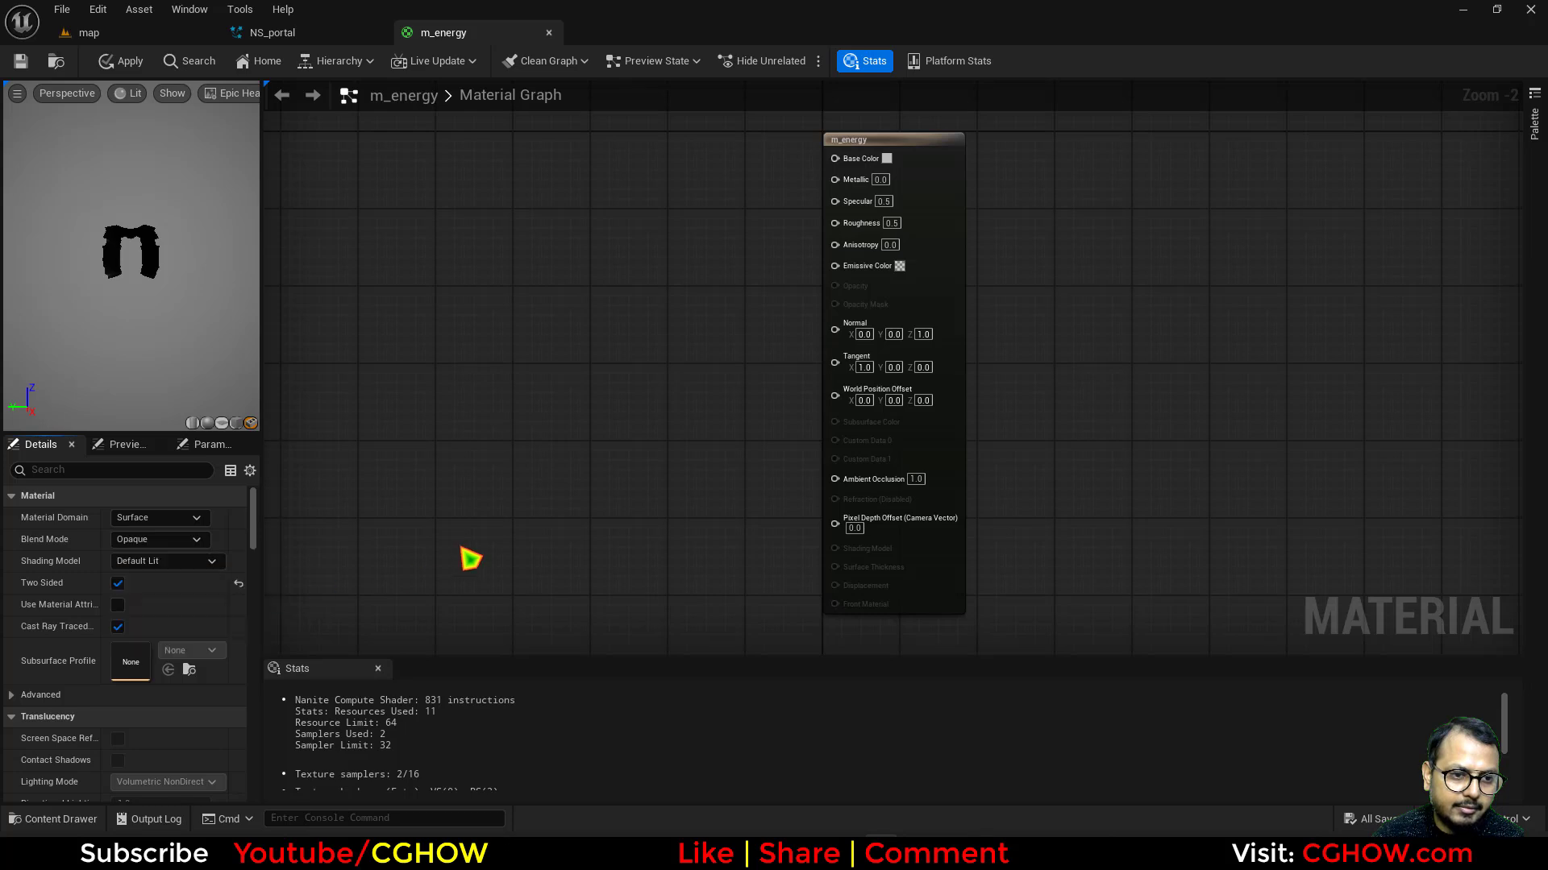
click(184, 564)
click(159, 577)
click(165, 540)
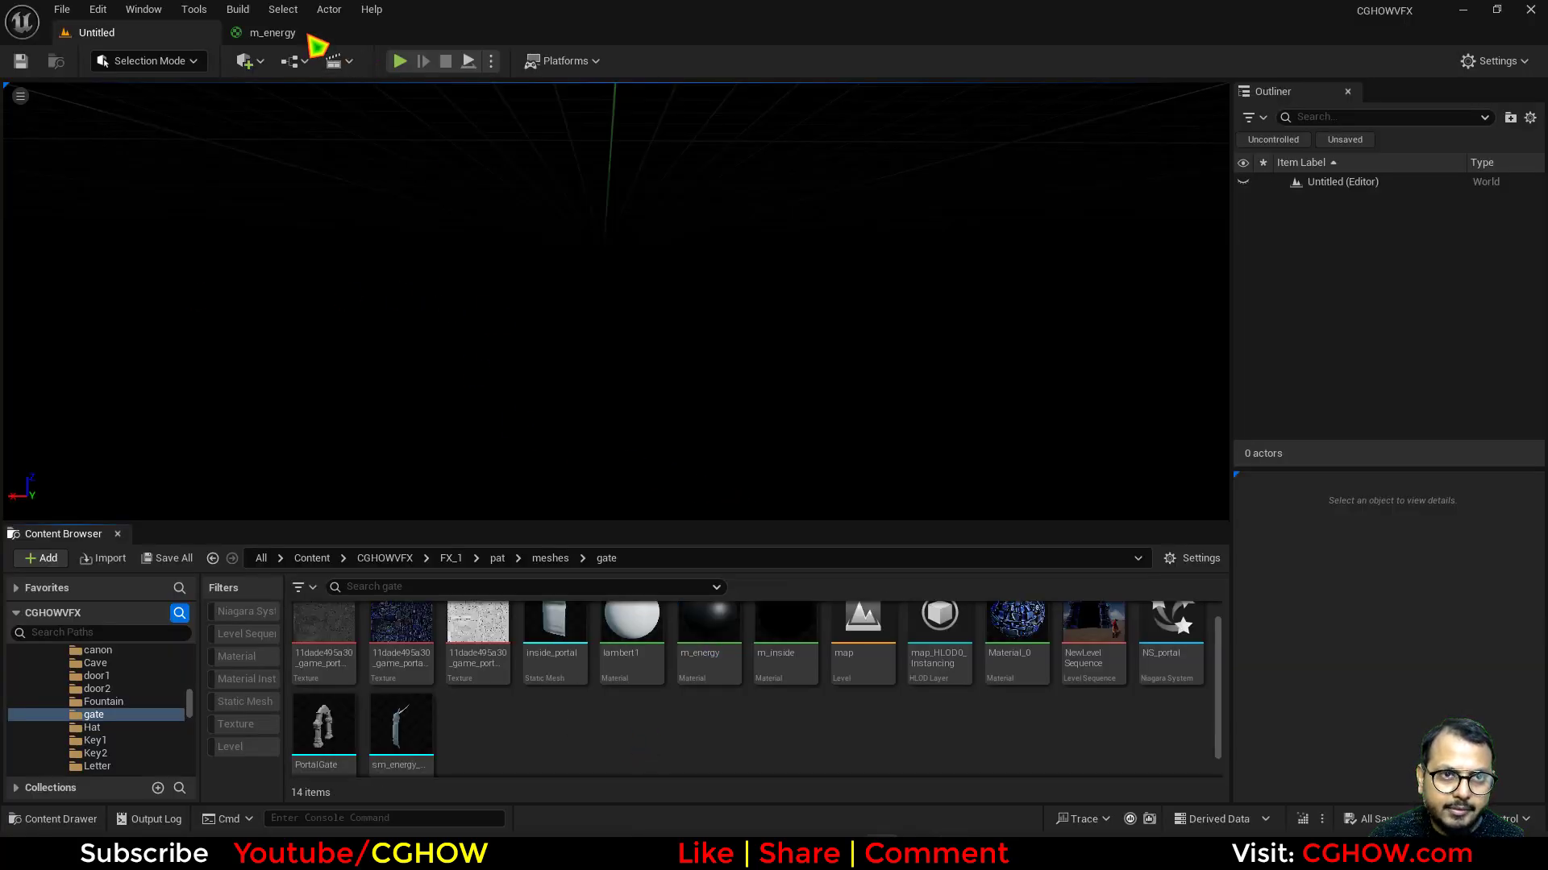
Reopen the map level and NewLevelSequence, and lock the viewport to the sequence's camera cuts.
double_click(862, 637)
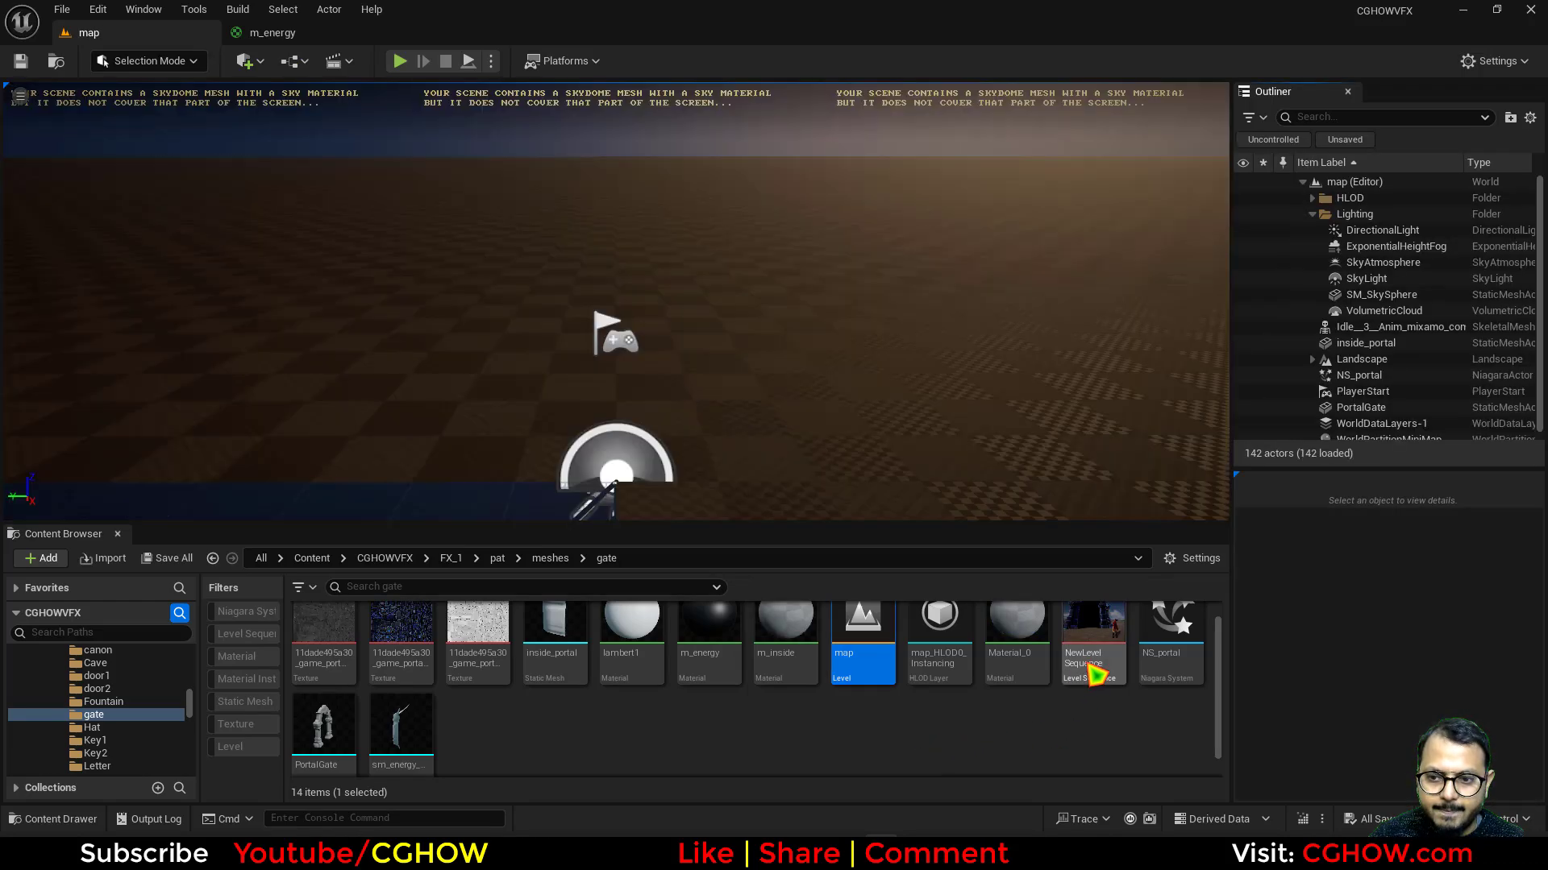
double_click(1092, 676)
click(329, 629)
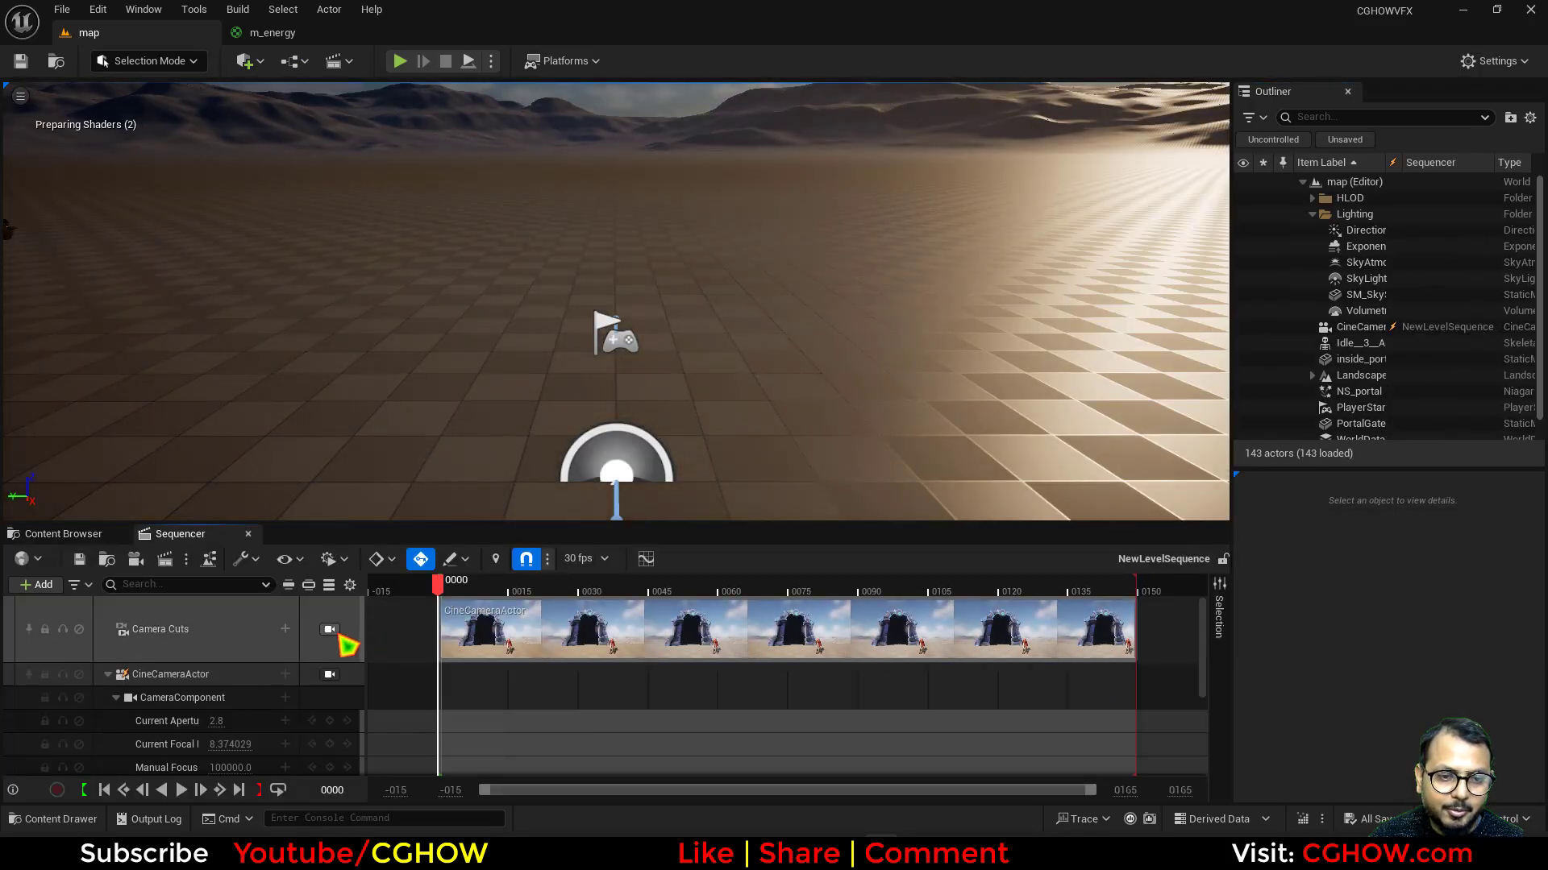
Enlarge the preview area of the m_energy material and switch its preview shape to a plane.
click(292, 33)
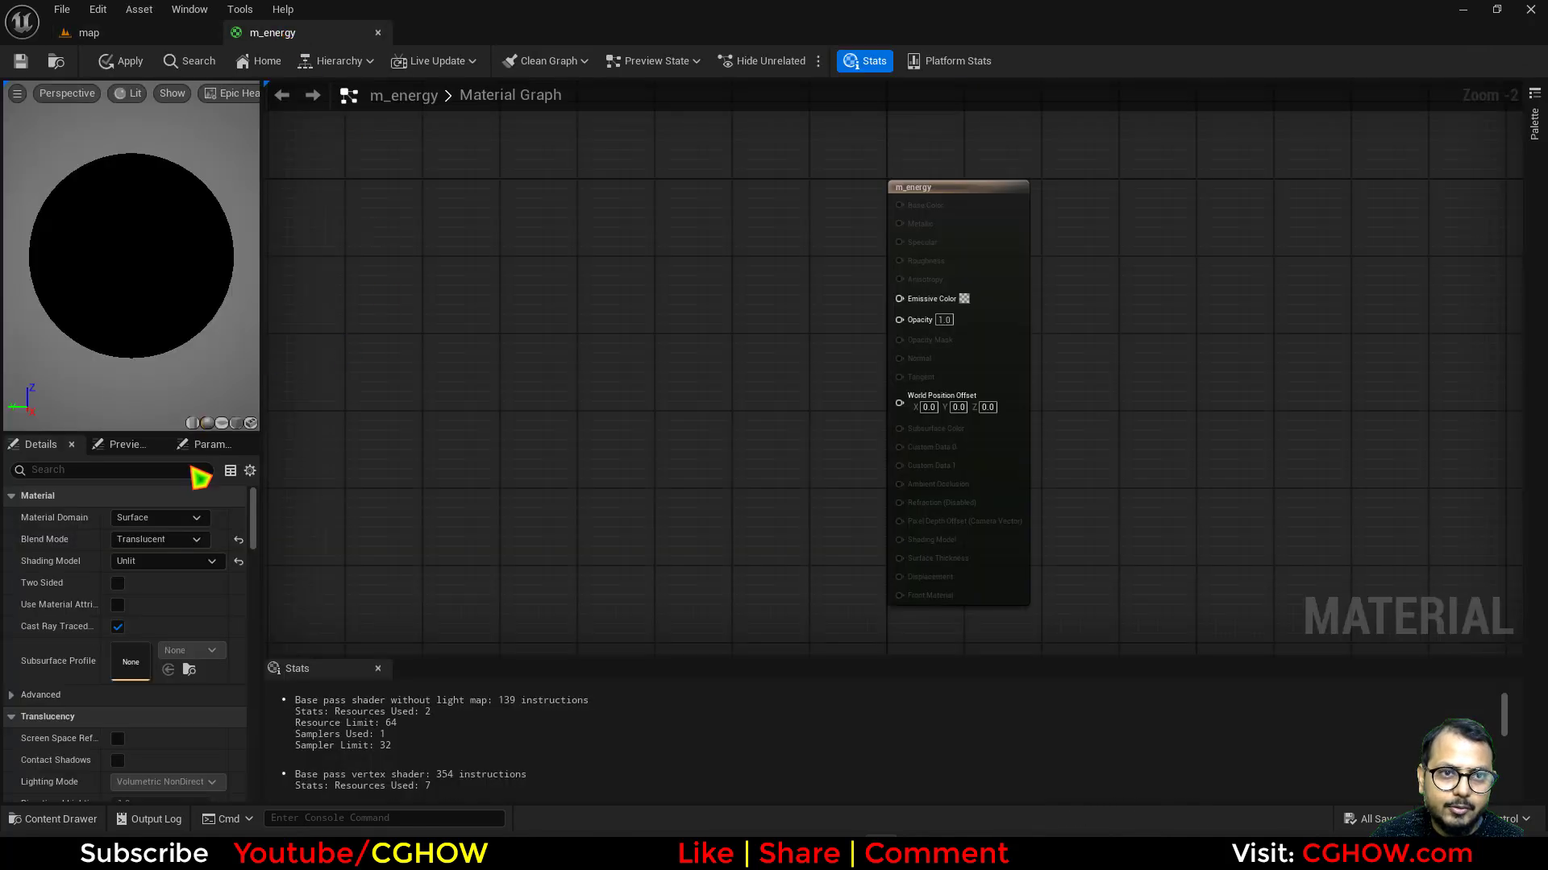
right_drag(694, 390, 710, 370)
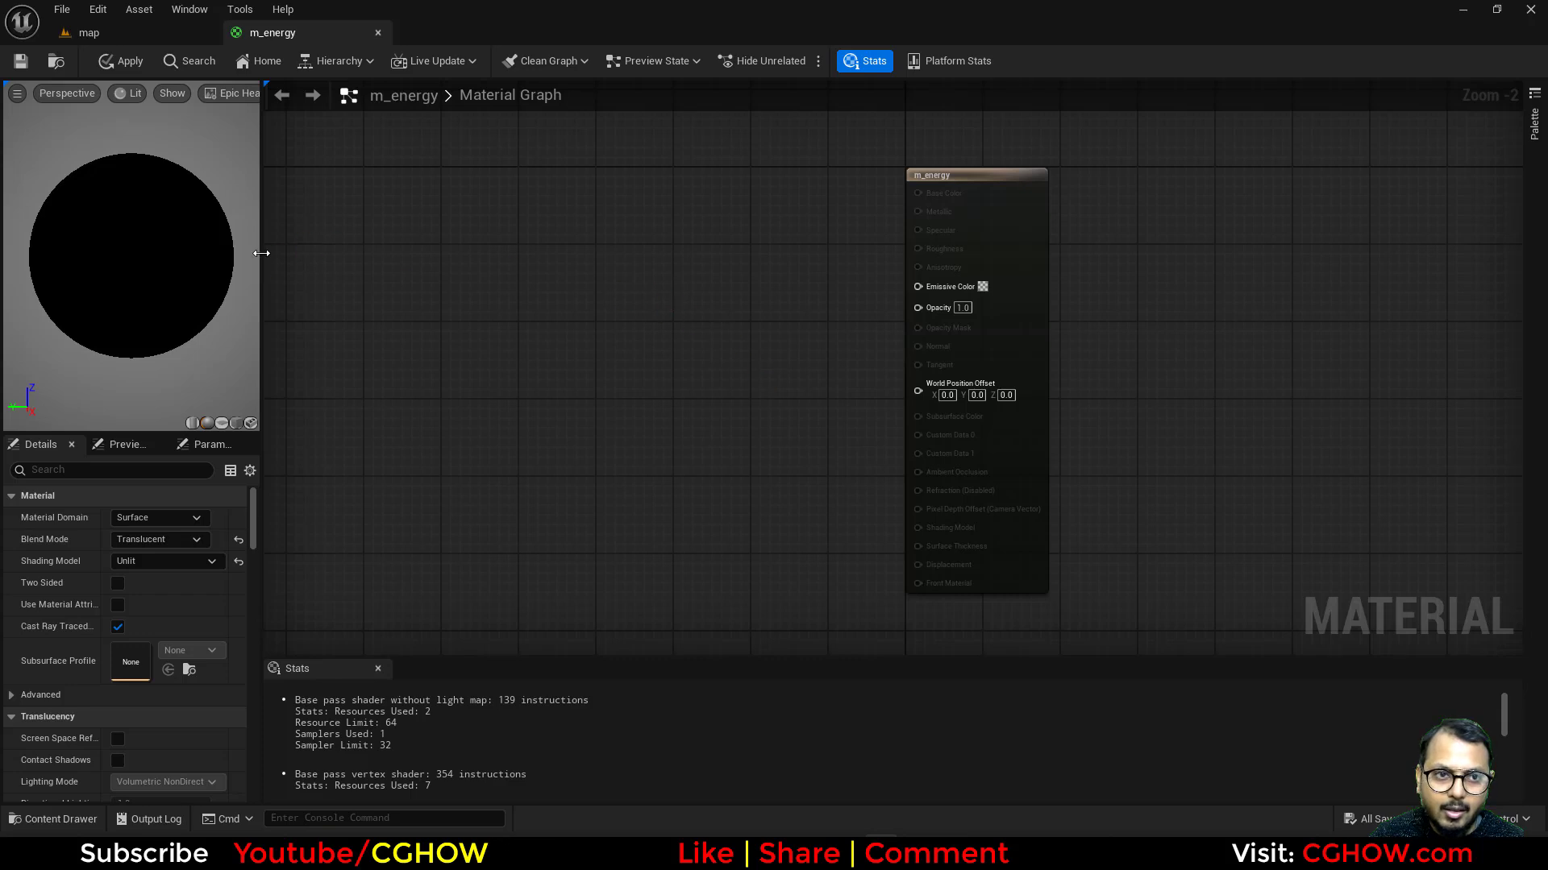
drag(262, 253, 578, 250)
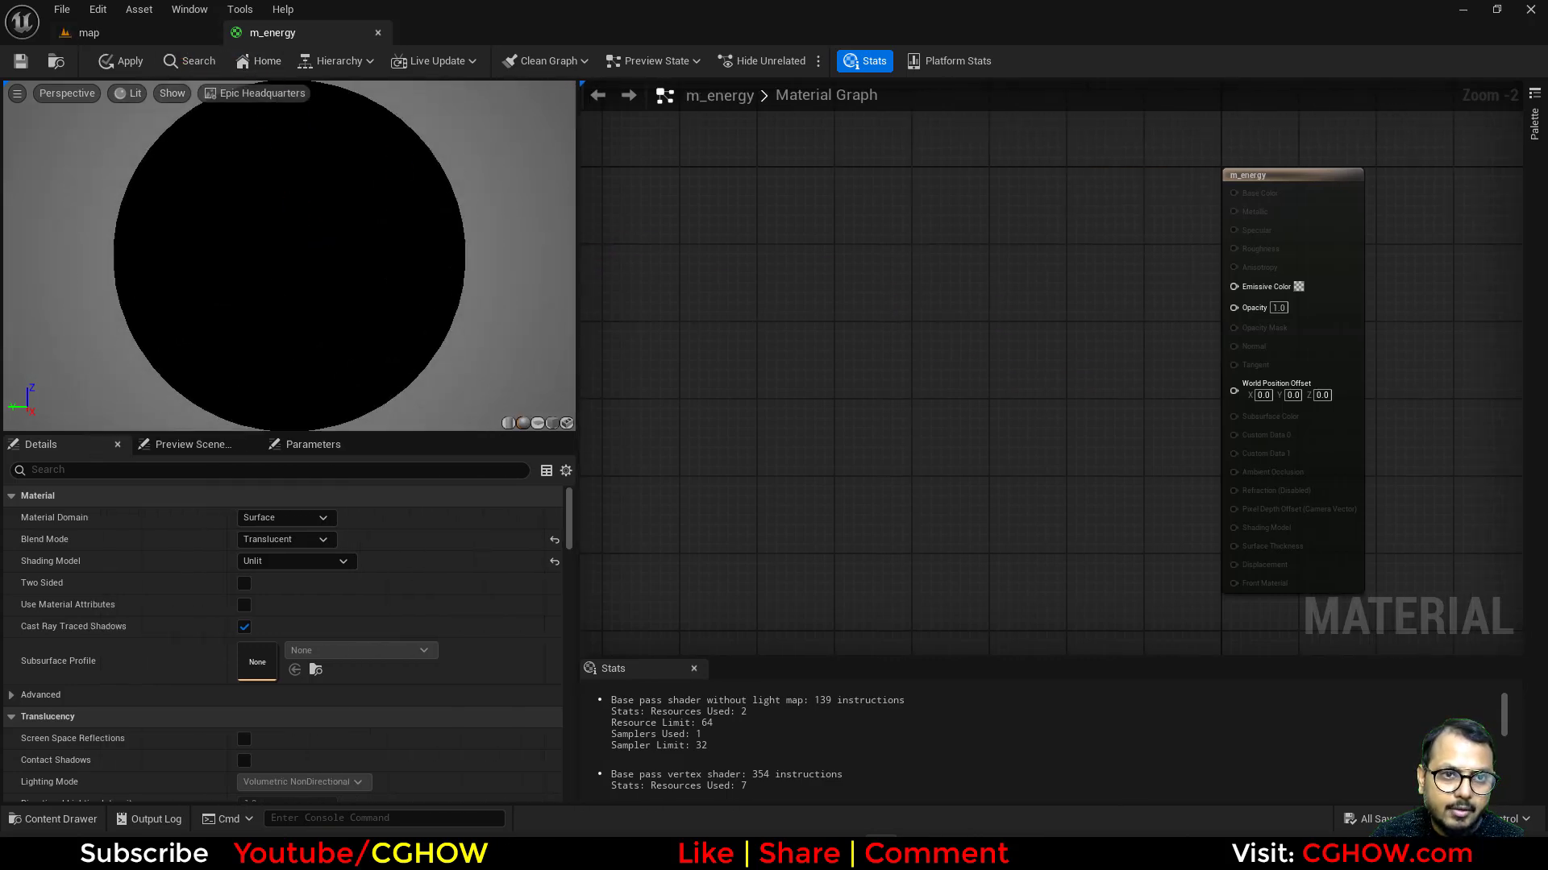
click(537, 423)
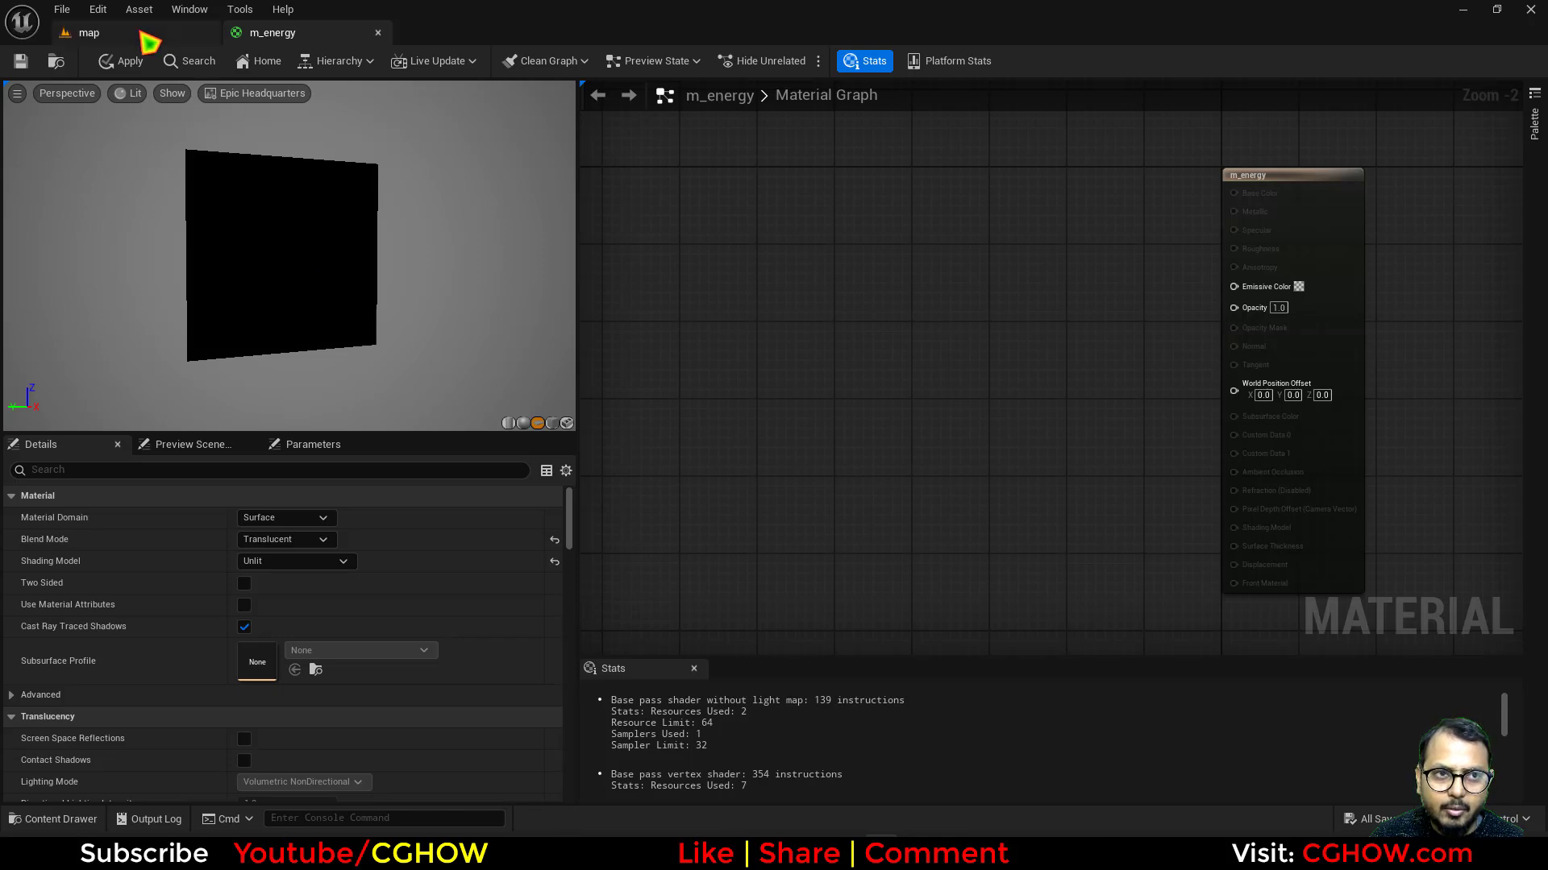
Set the gate folder's sm_energy_out mesh as m_energy's preview mesh and make the material two-sided.
click(95, 36)
click(69, 534)
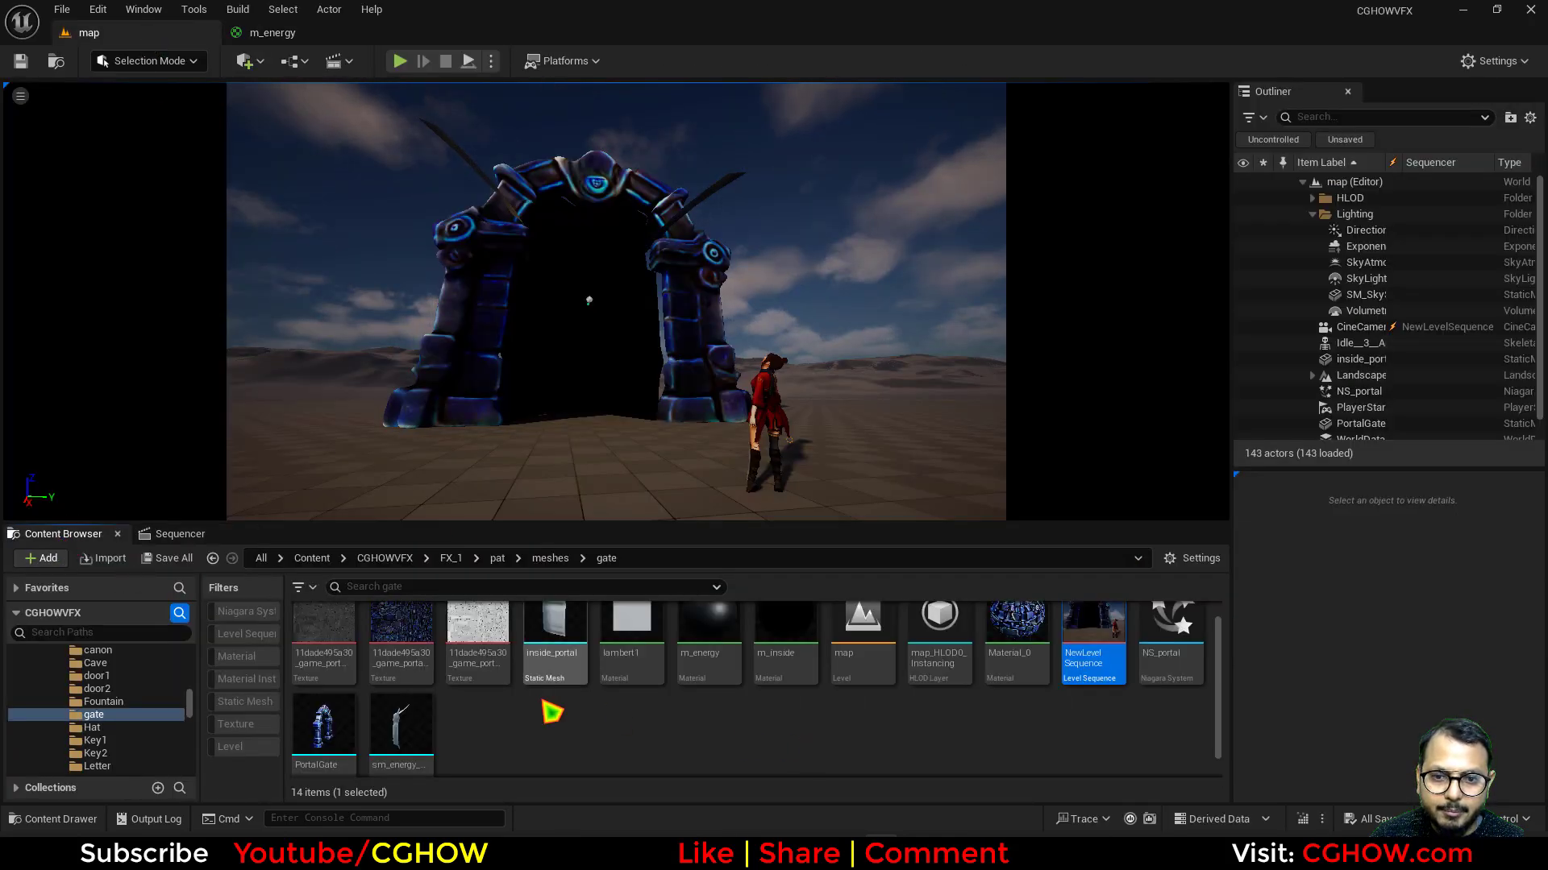
click(392, 738)
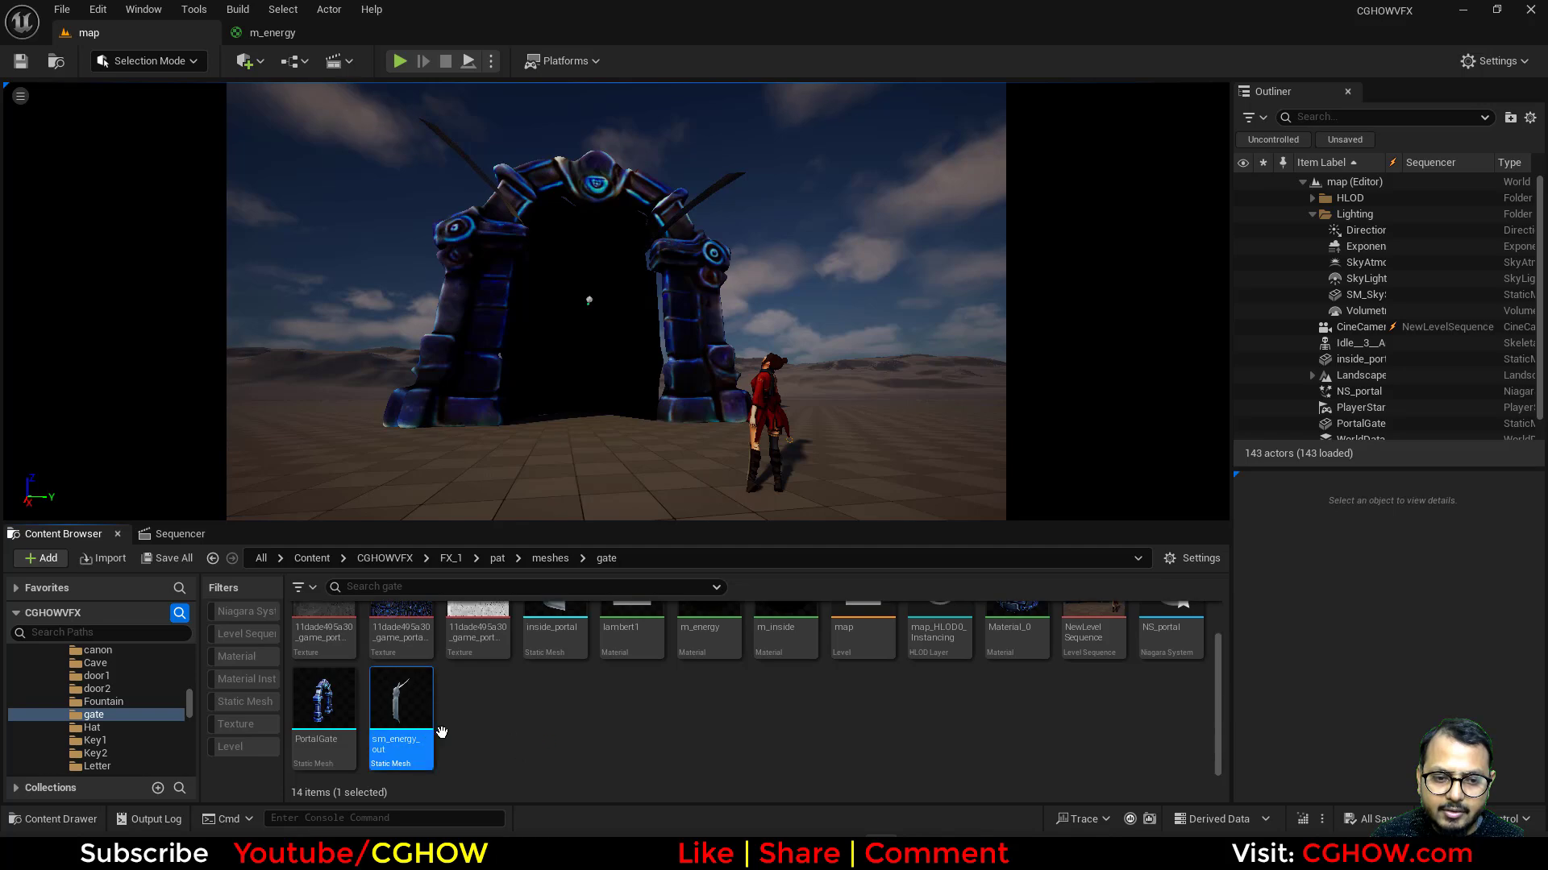
click(335, 33)
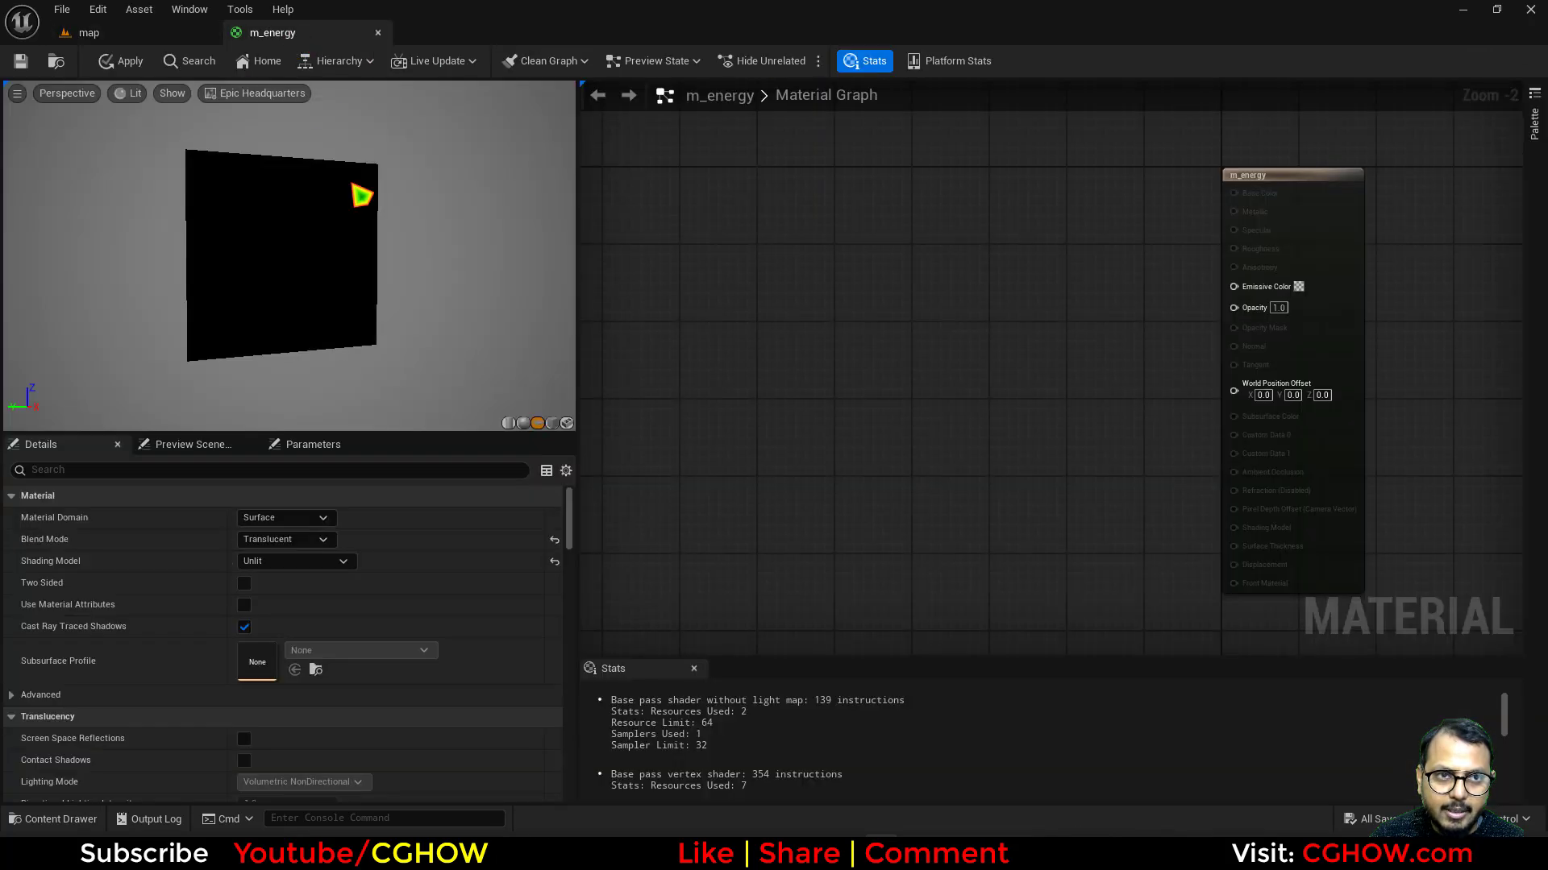
click(567, 423)
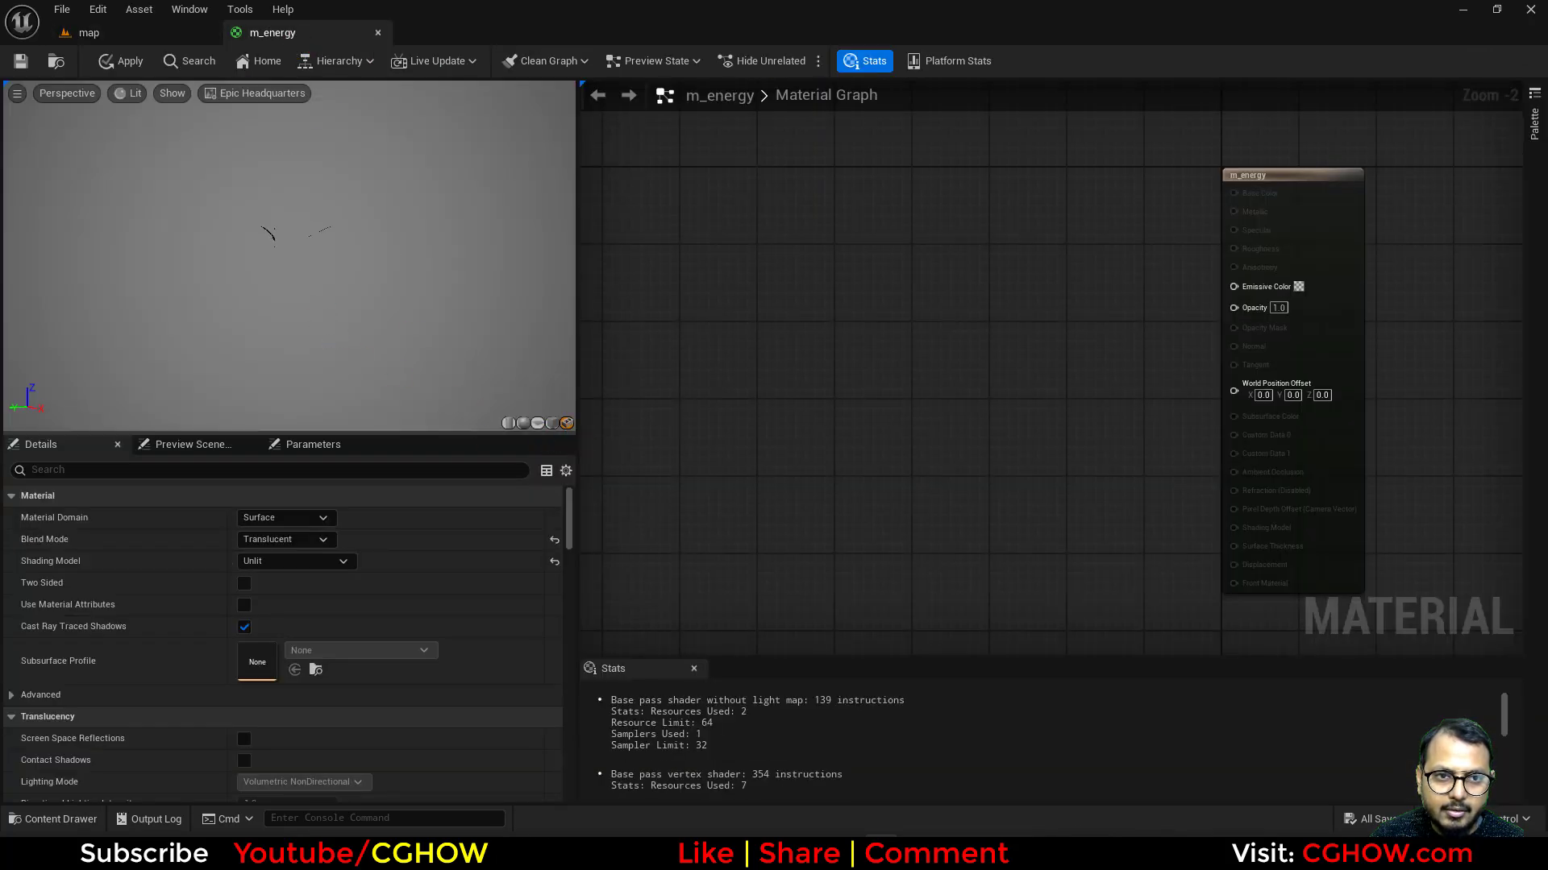
right_drag(851, 390, 581, 372)
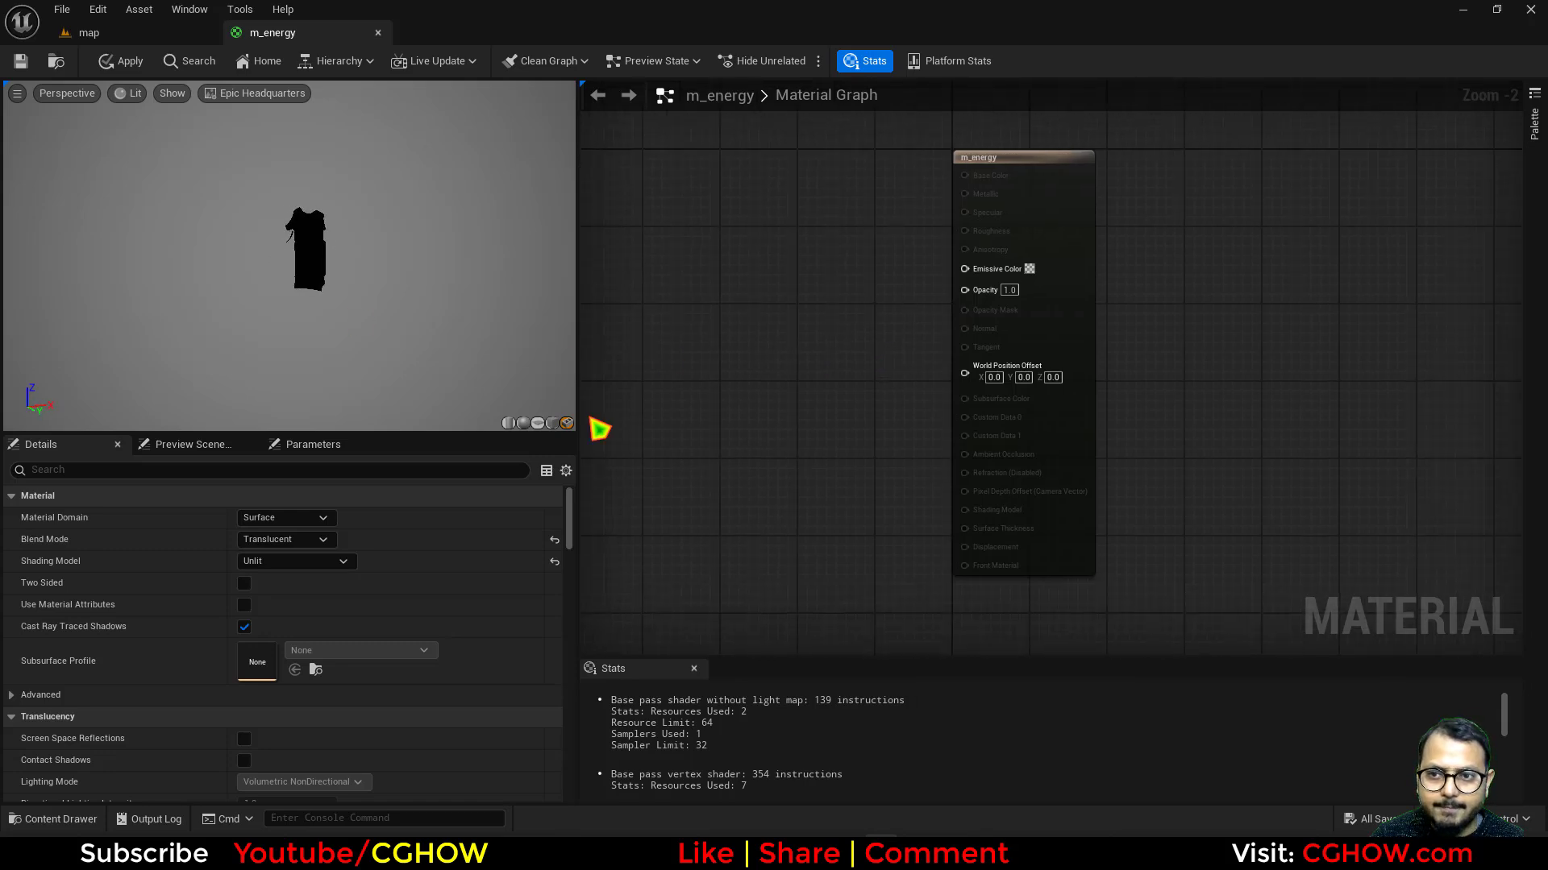
click(245, 582)
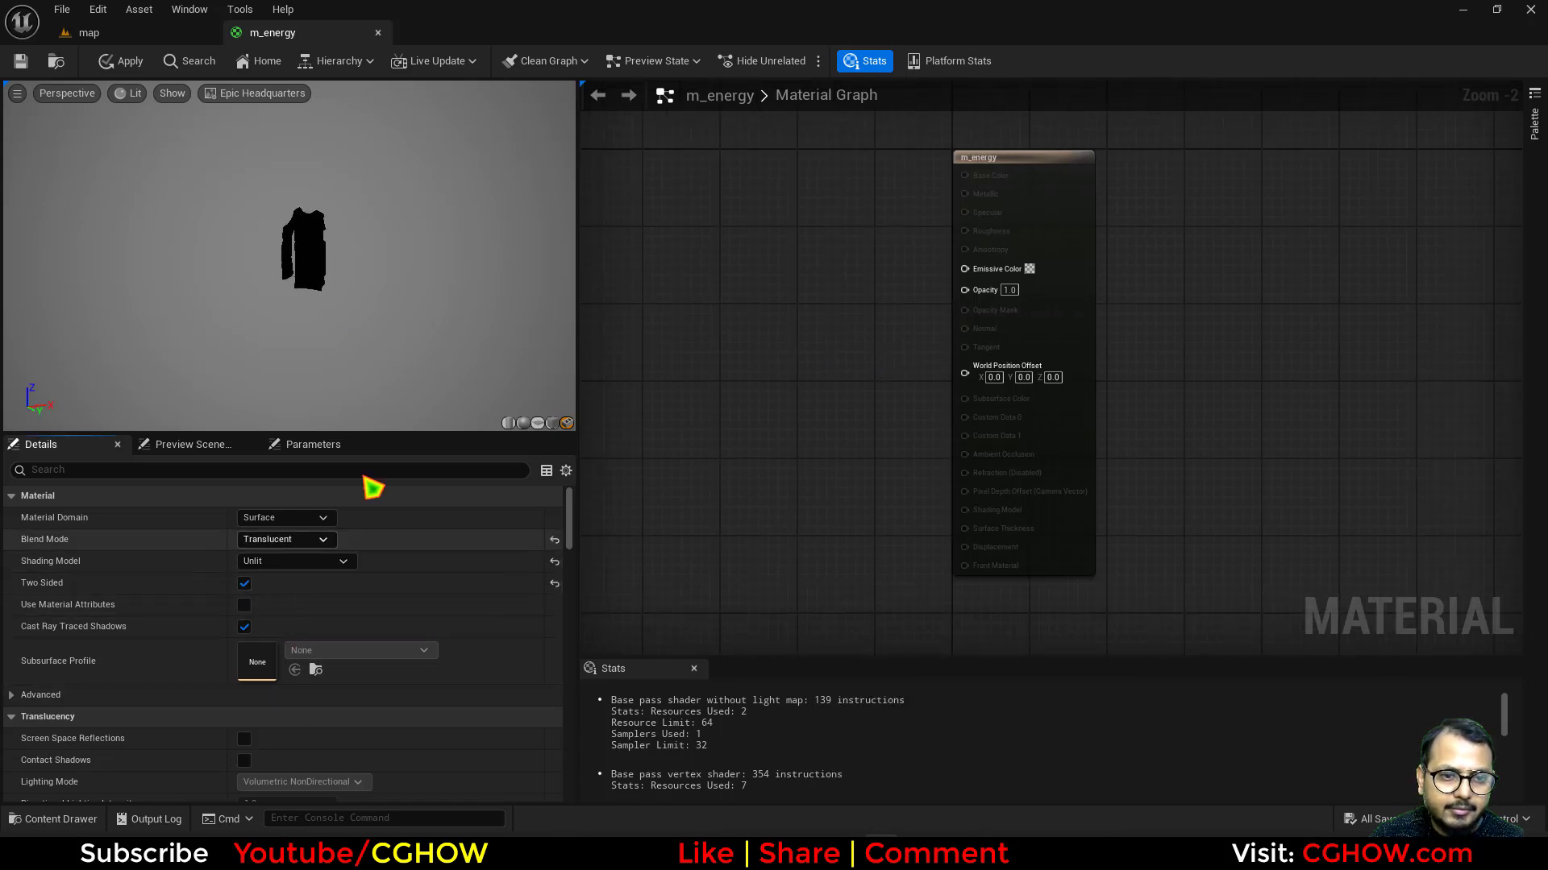
drag(428, 298, 378, 298)
Add a TexCoord node to the m_energy graph and feed it into a new component mask.
right_drag(725, 362, 926, 380)
key(u)
click(758, 300)
drag(815, 306, 862, 311)
key(shift+c)
shift+click(861, 282)
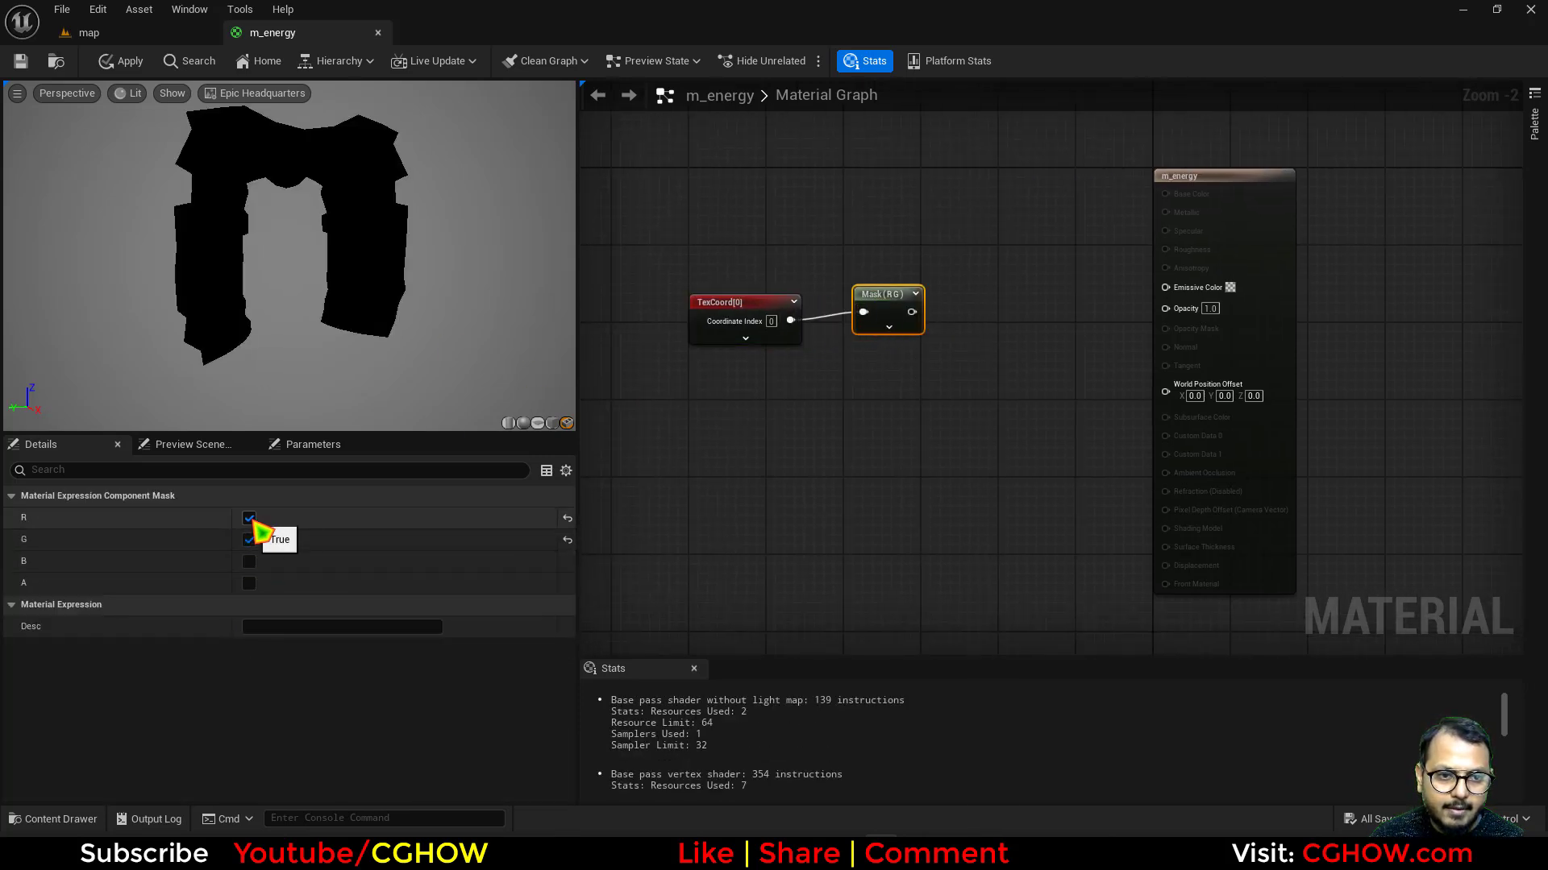
Limit the component mask to the R channel and connect it to the material's Emissive Color.
click(249, 540)
drag(906, 311, 1169, 287)
right_drag(1234, 252, 1188, 276)
click(1245, 272)
drag(1246, 271, 1255, 271)
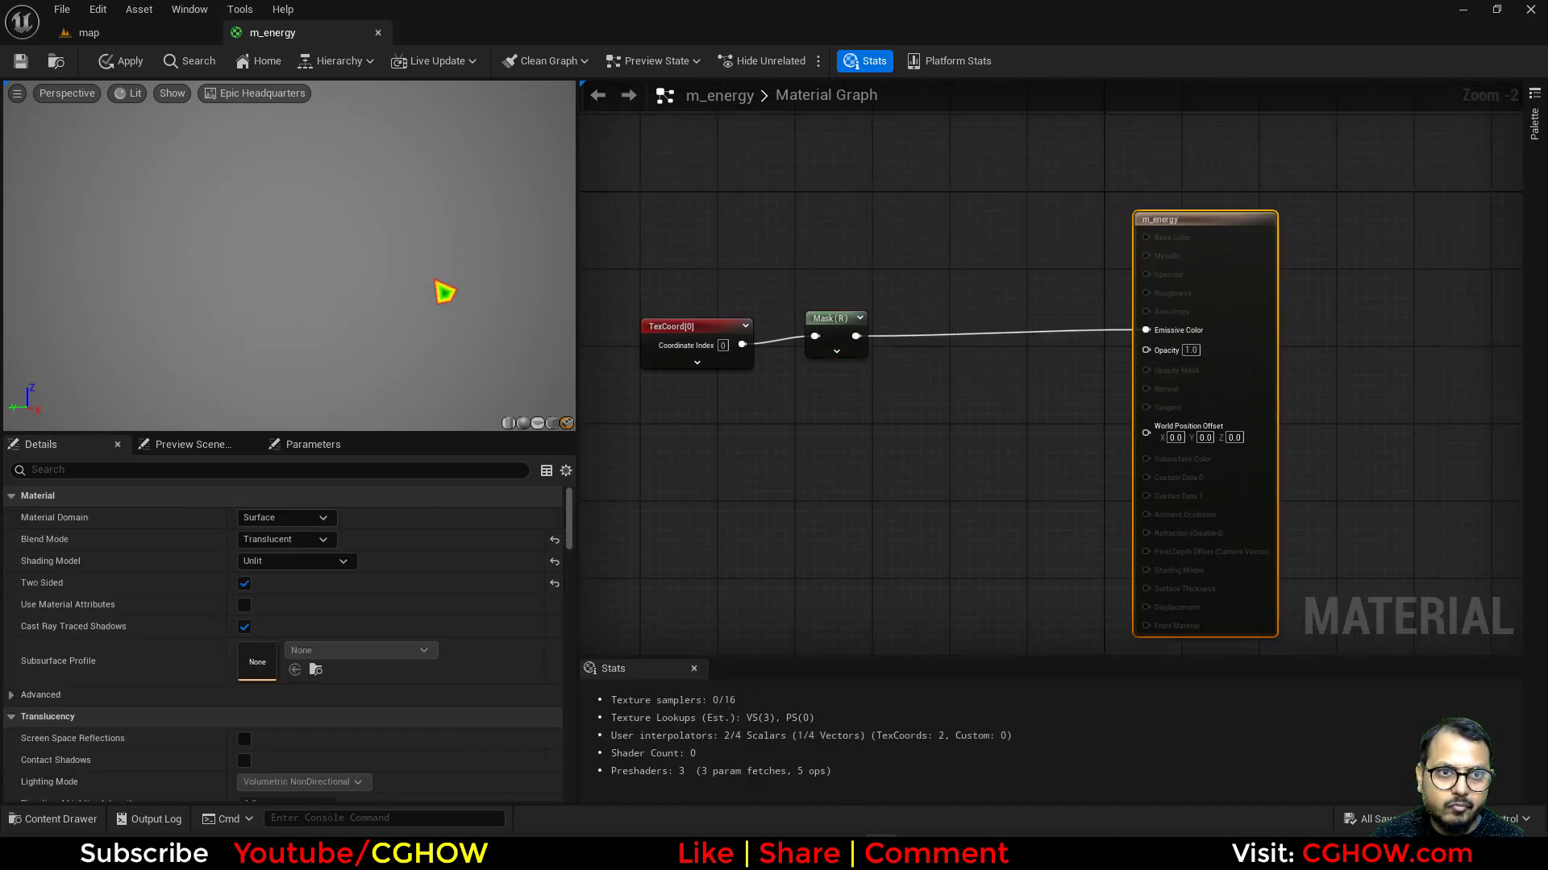
drag(338, 310, 475, 316)
Switch the component mask to pass only the G channel and check the gradient on the preview mesh.
click(819, 357)
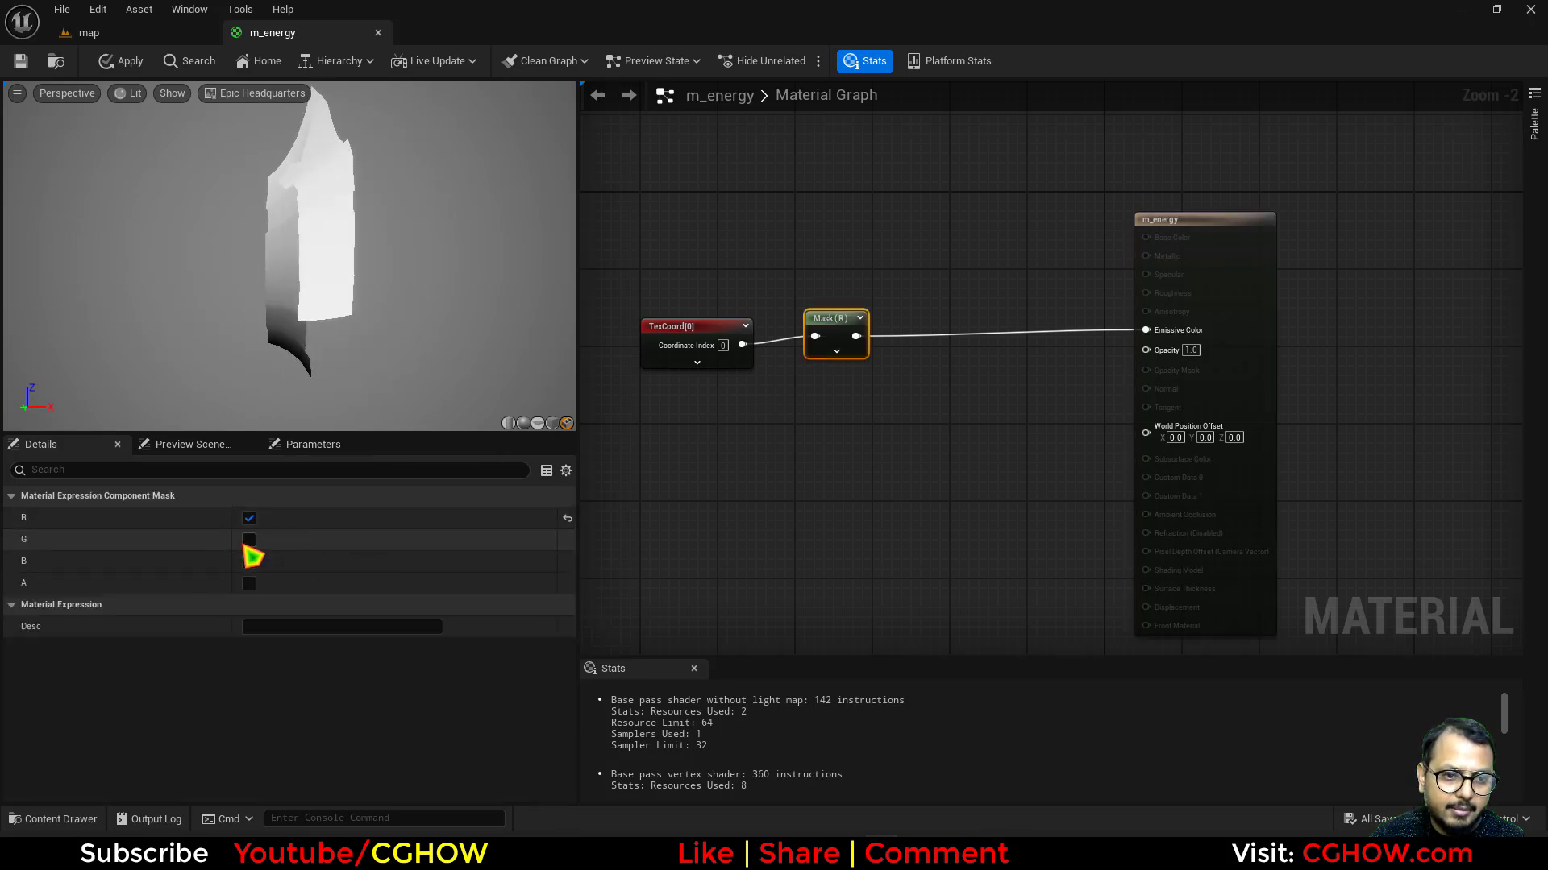
click(249, 540)
click(249, 518)
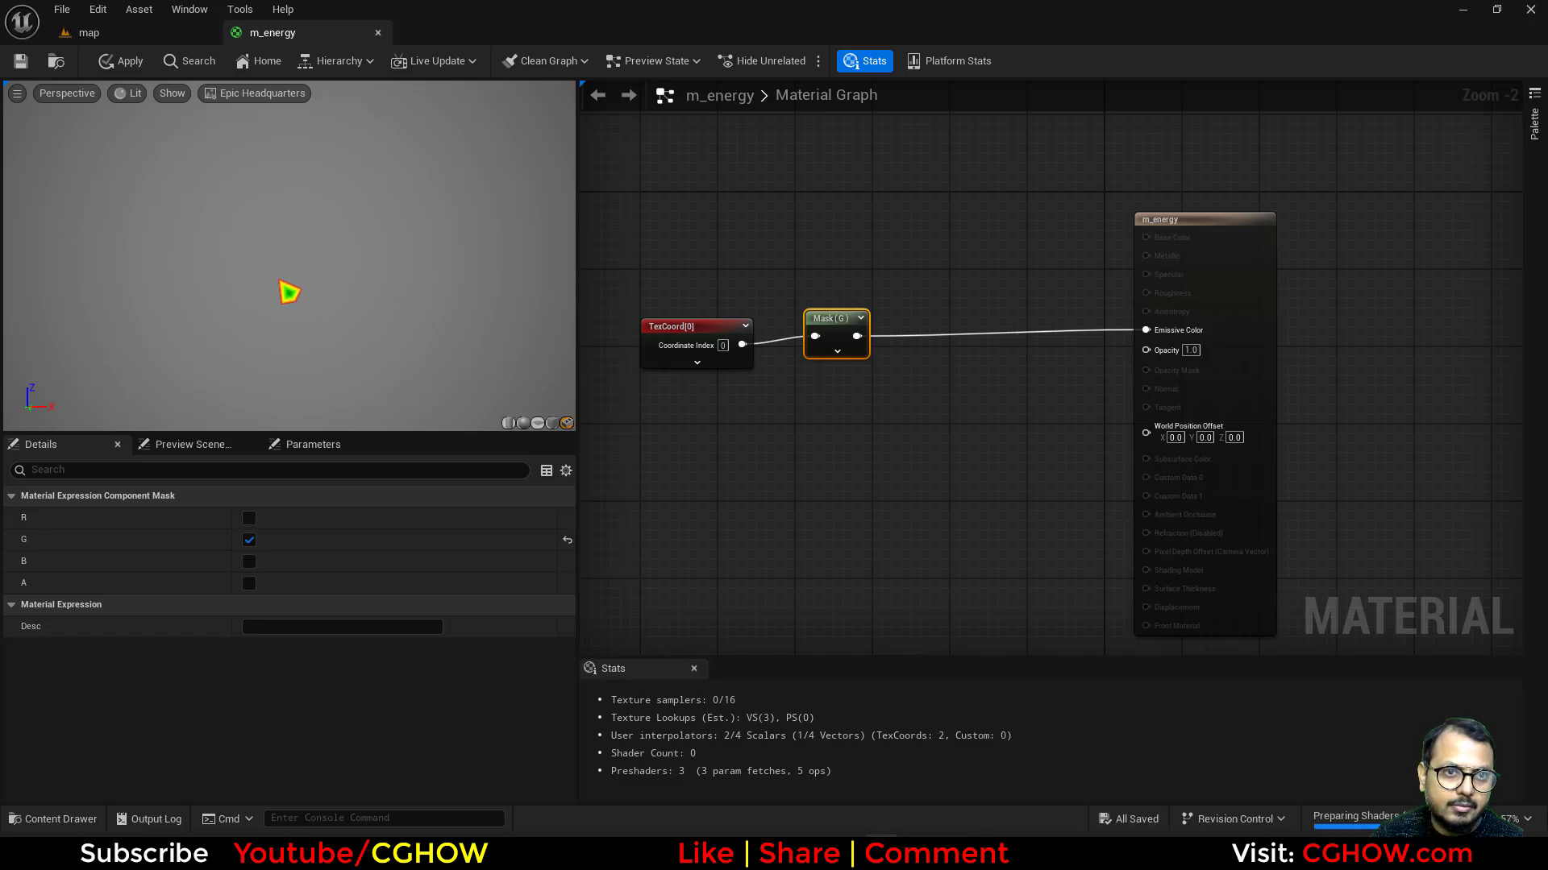
drag(266, 287, 299, 292)
right_drag(915, 397, 911, 424)
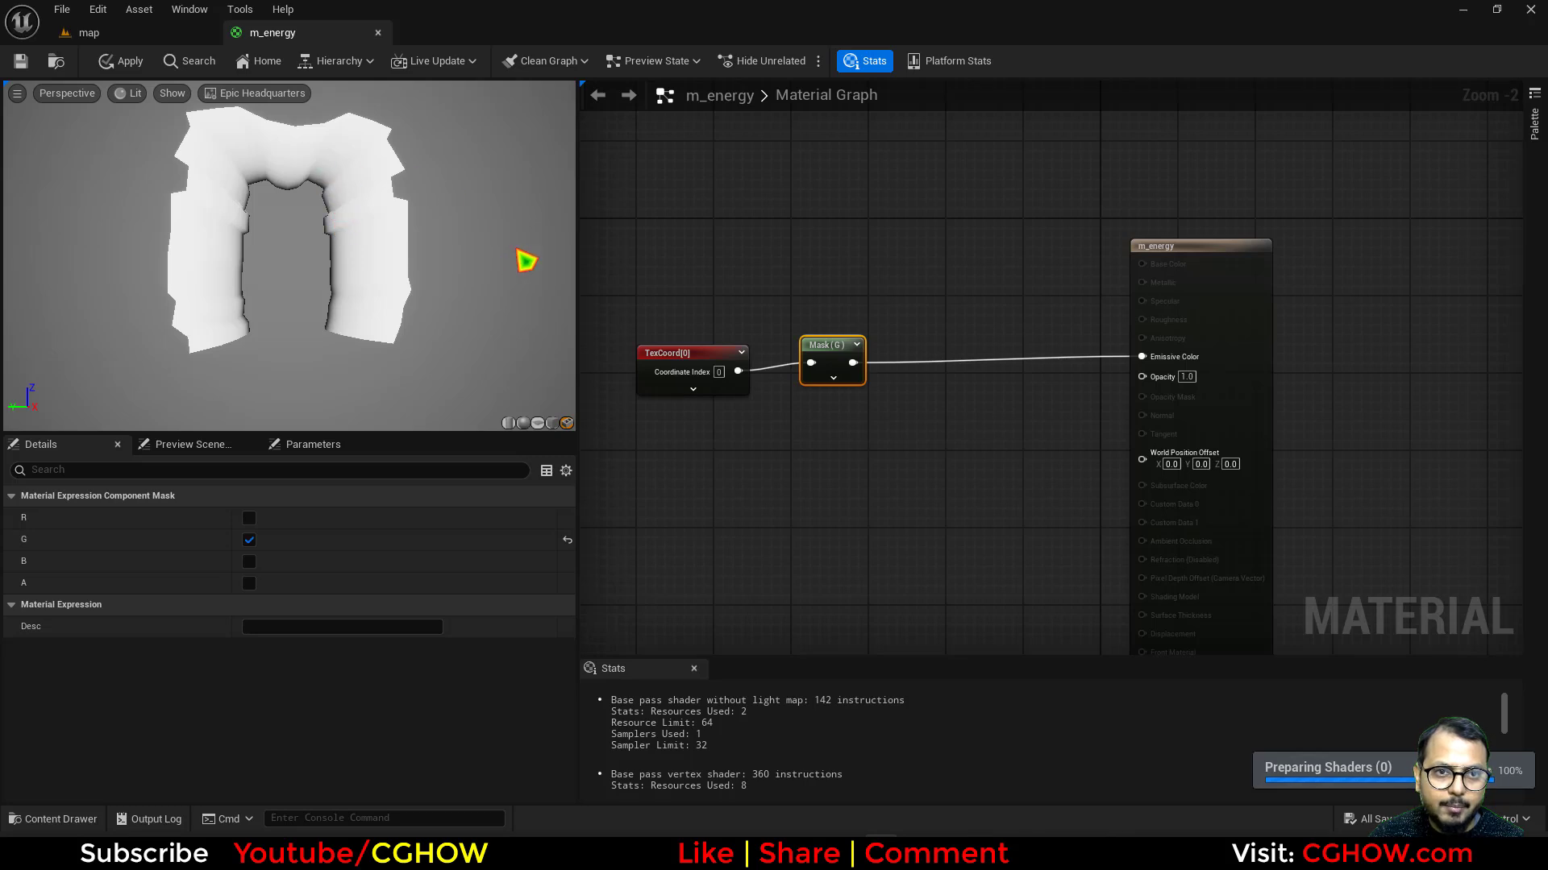
key(o)
click(898, 316)
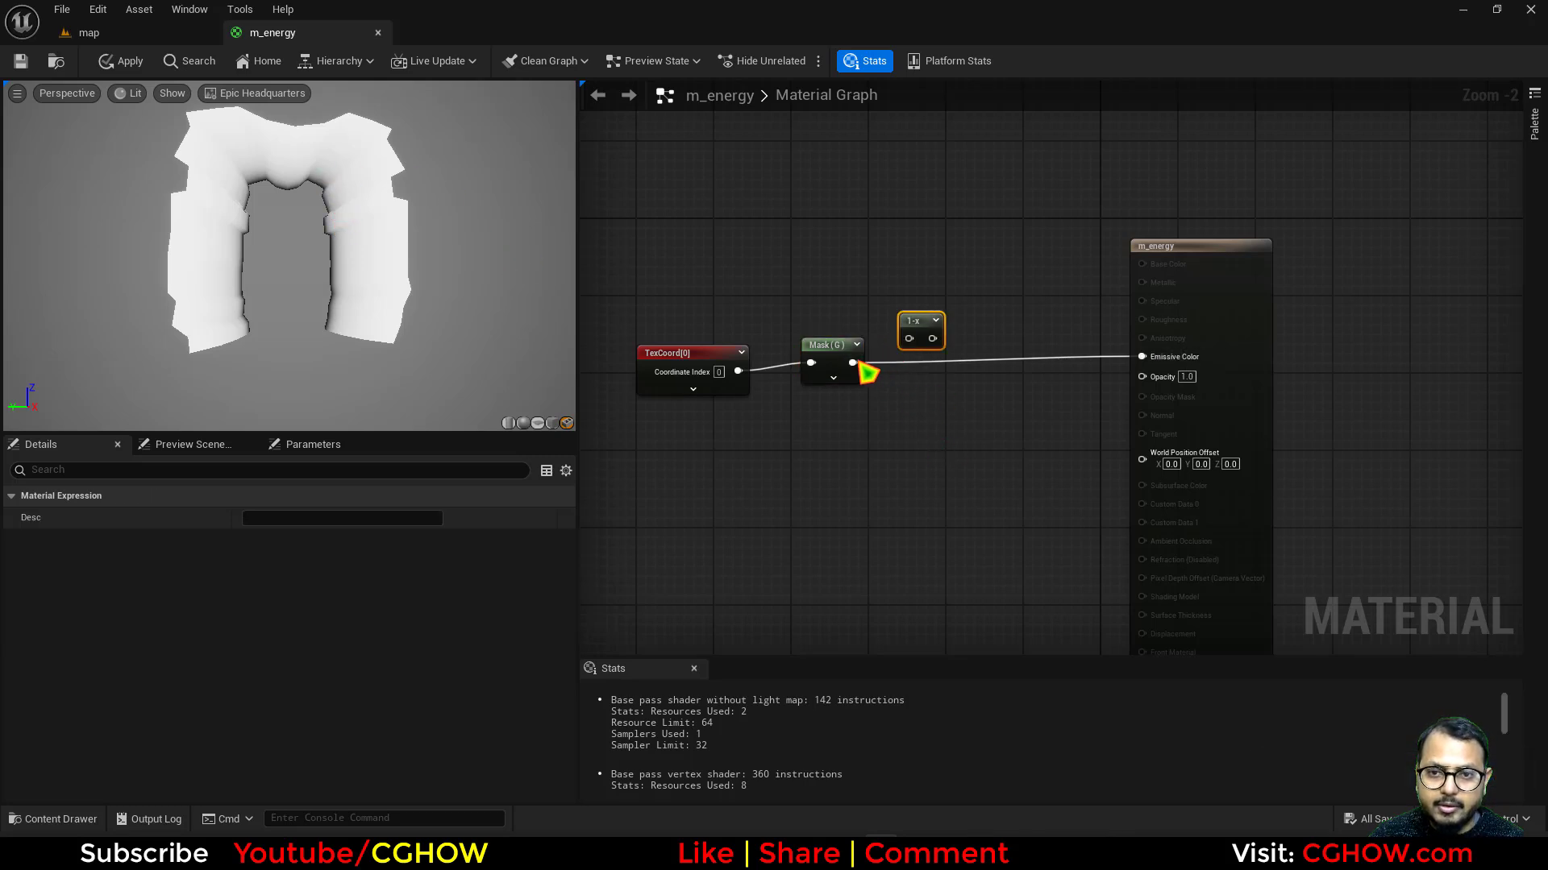
drag(853, 363, 1141, 356)
key(Escape)
key(Delete)
Insert a Divide node with A set to 0.01 and the mask as B, feeding Emissive Color.
click(891, 271)
text(0.01)
drag(955, 288, 955, 344)
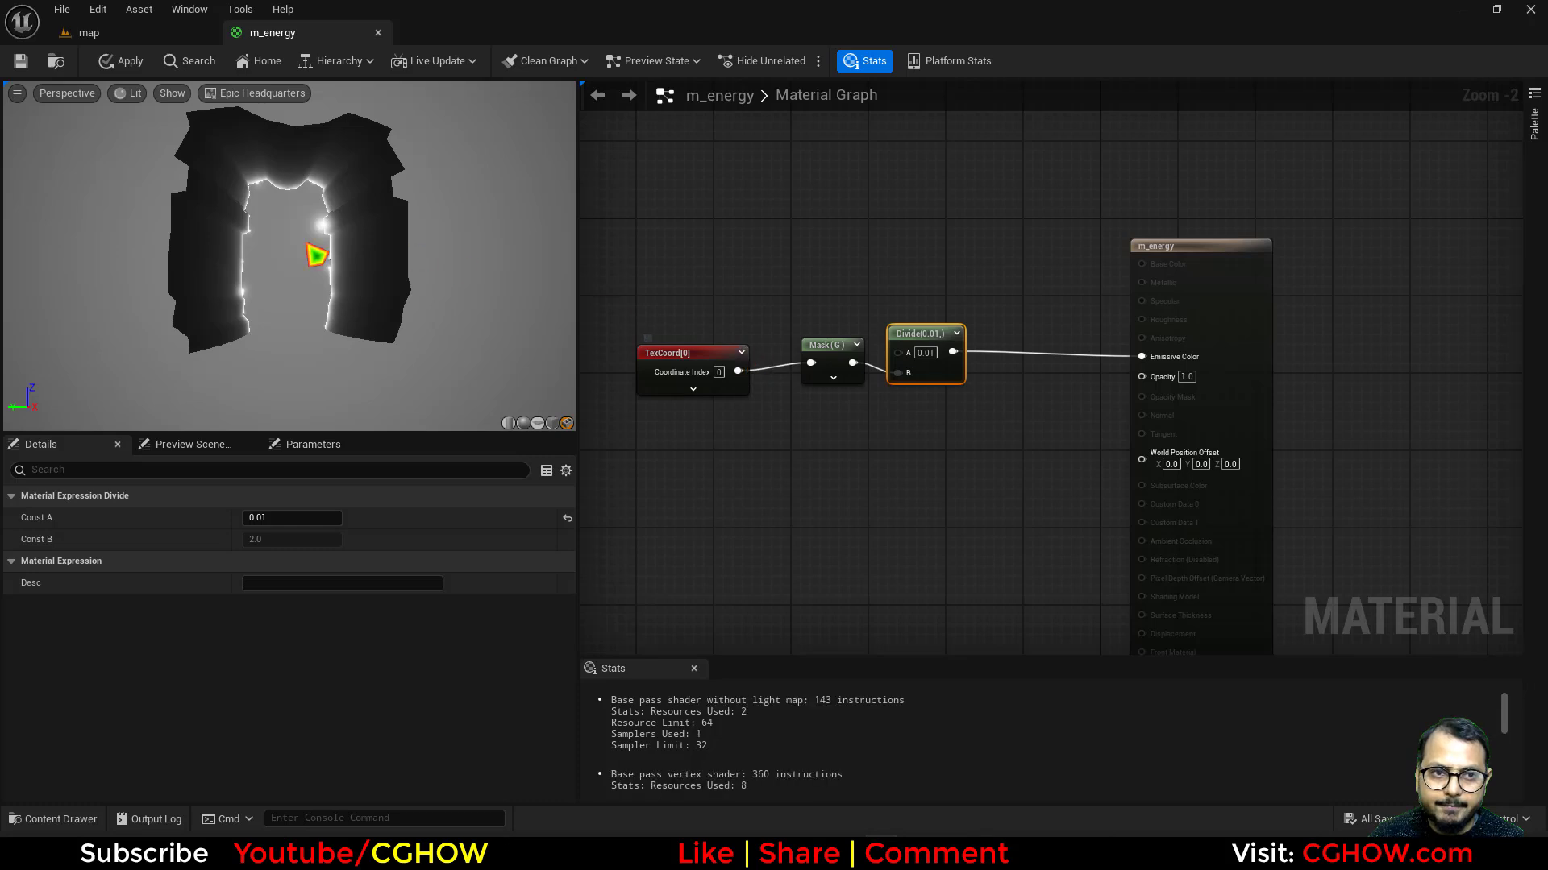
drag(314, 249, 173, 250)
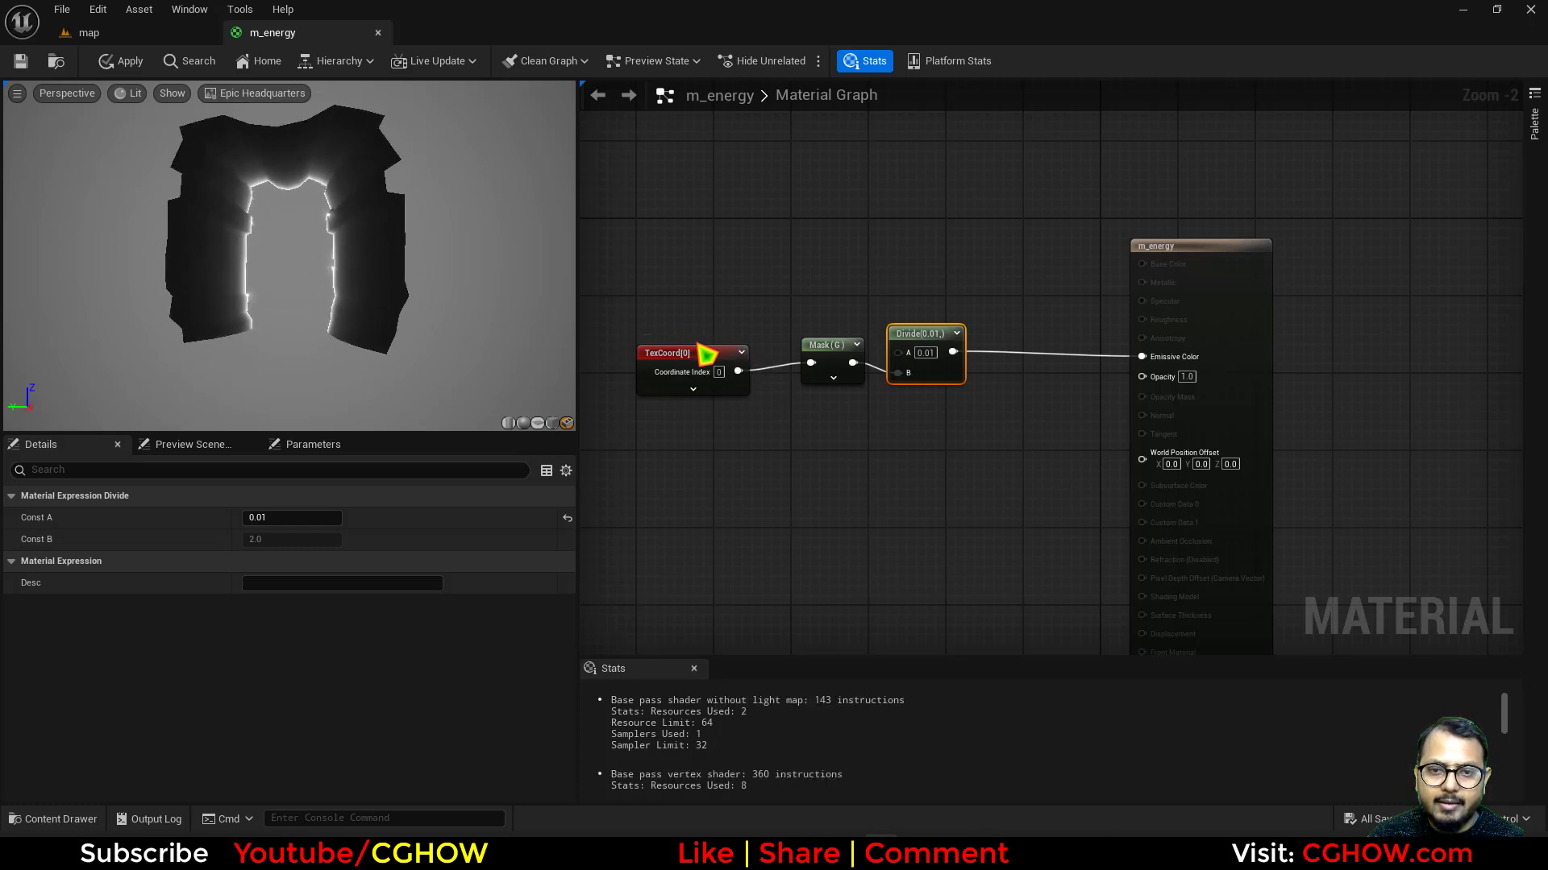
Branch the mask output into a new One Minus node followed by a Power node with exponent 2.
drag(706, 355, 717, 355)
drag(822, 345, 915, 451)
click(885, 437)
key(o)
click(874, 426)
key(e)
click(913, 448)
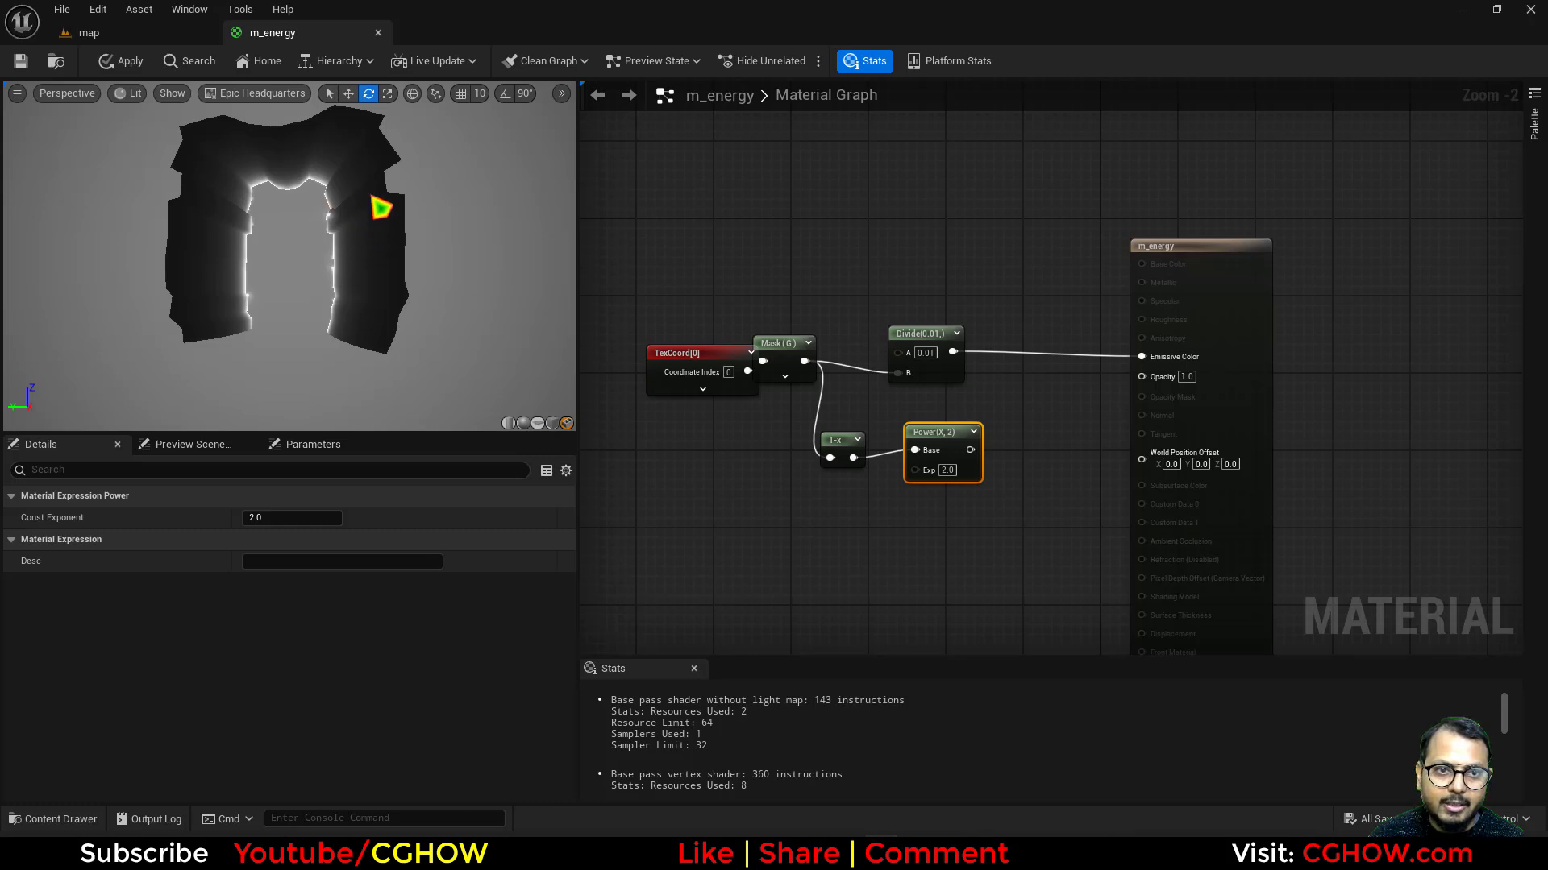
drag(283, 214, 274, 253)
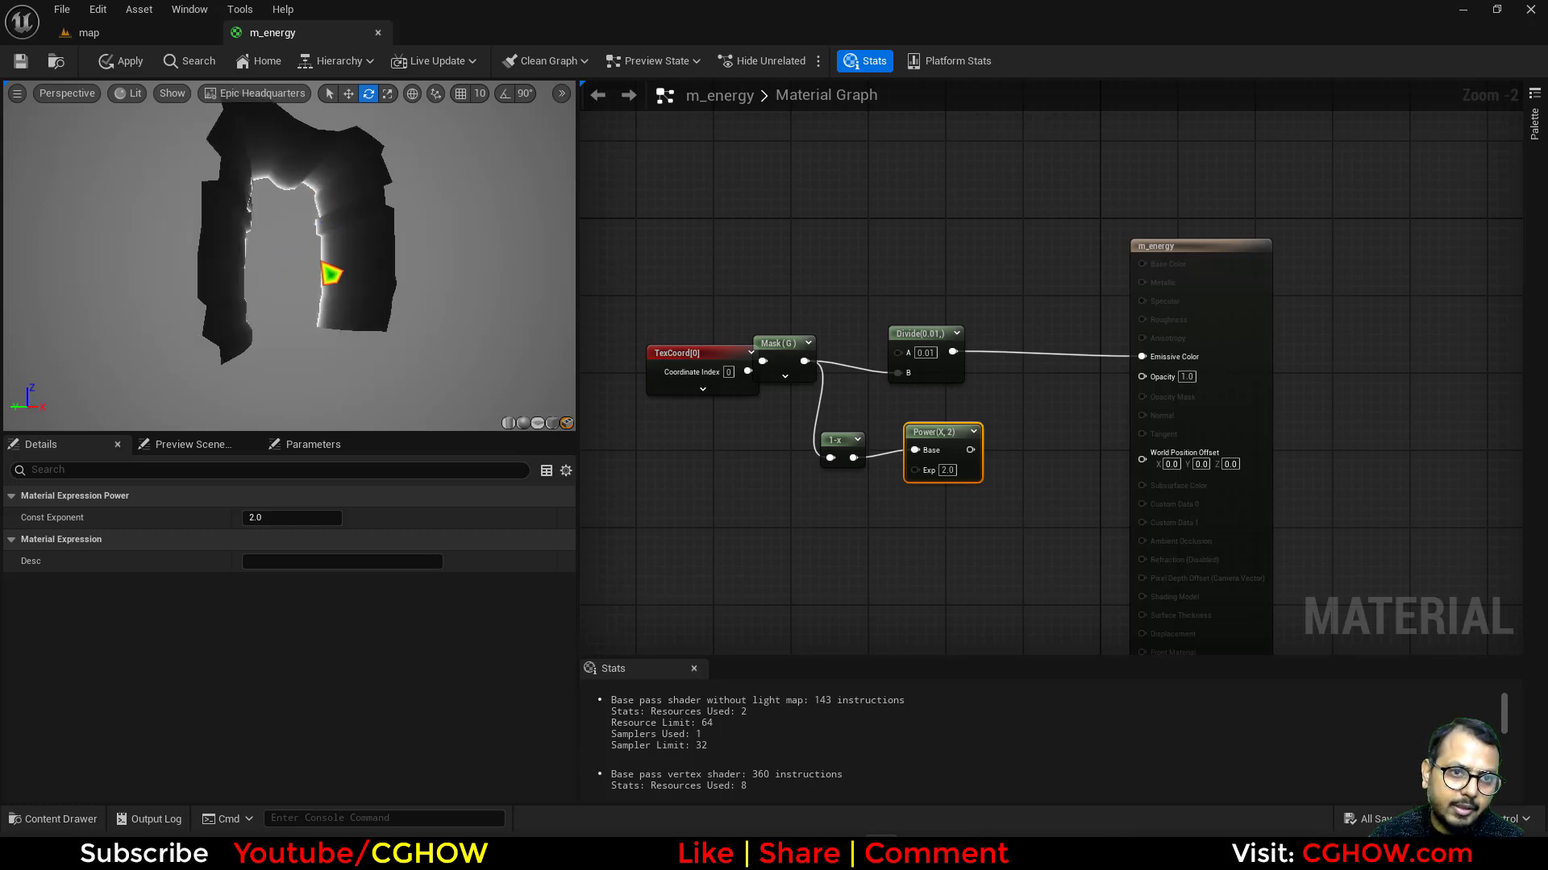
Preview the Power node's result on the mesh and move the node closer to the One Minus node.
right_click(929, 433)
click(984, 483)
drag(955, 461, 927, 450)
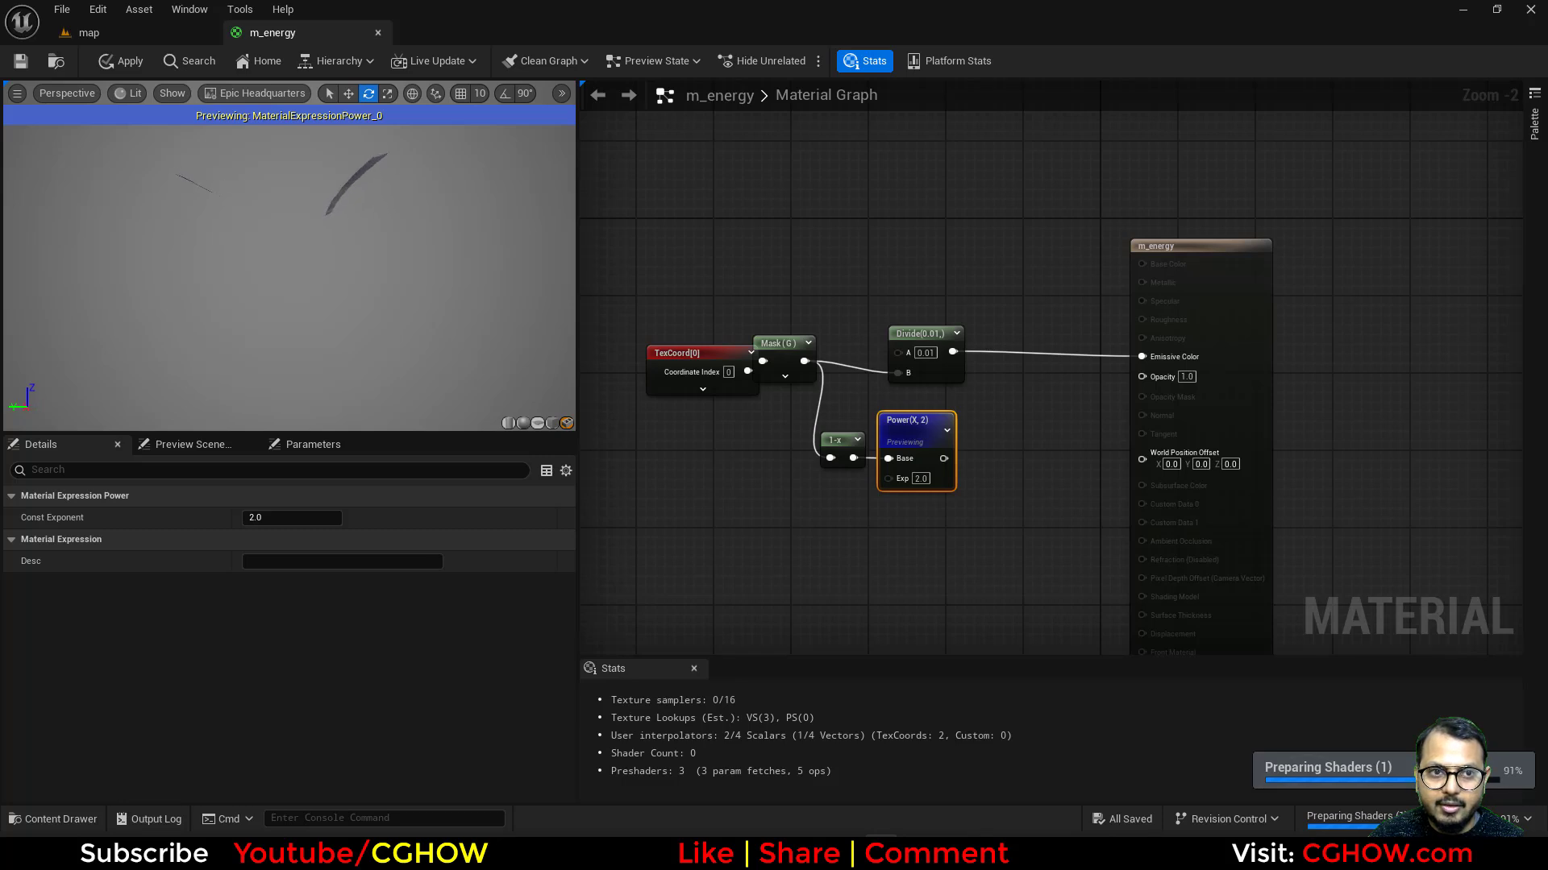
drag(290, 278, 467, 278)
right_drag(870, 572, 957, 487)
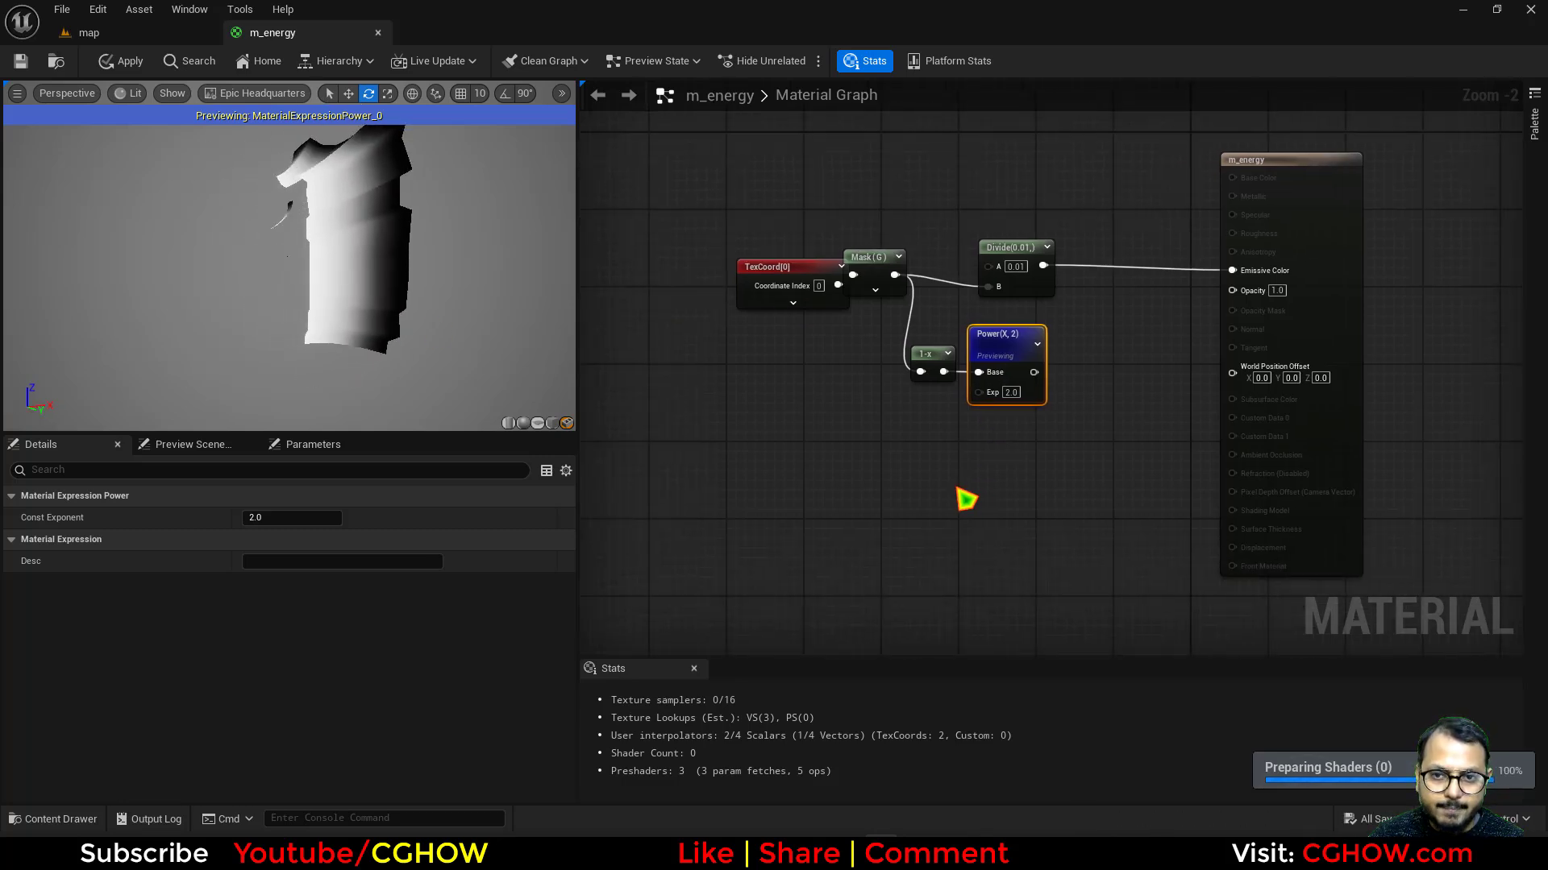
Add a Texture Sample node that uses the T_Aura texture and preview it on the mesh.
click(779, 419)
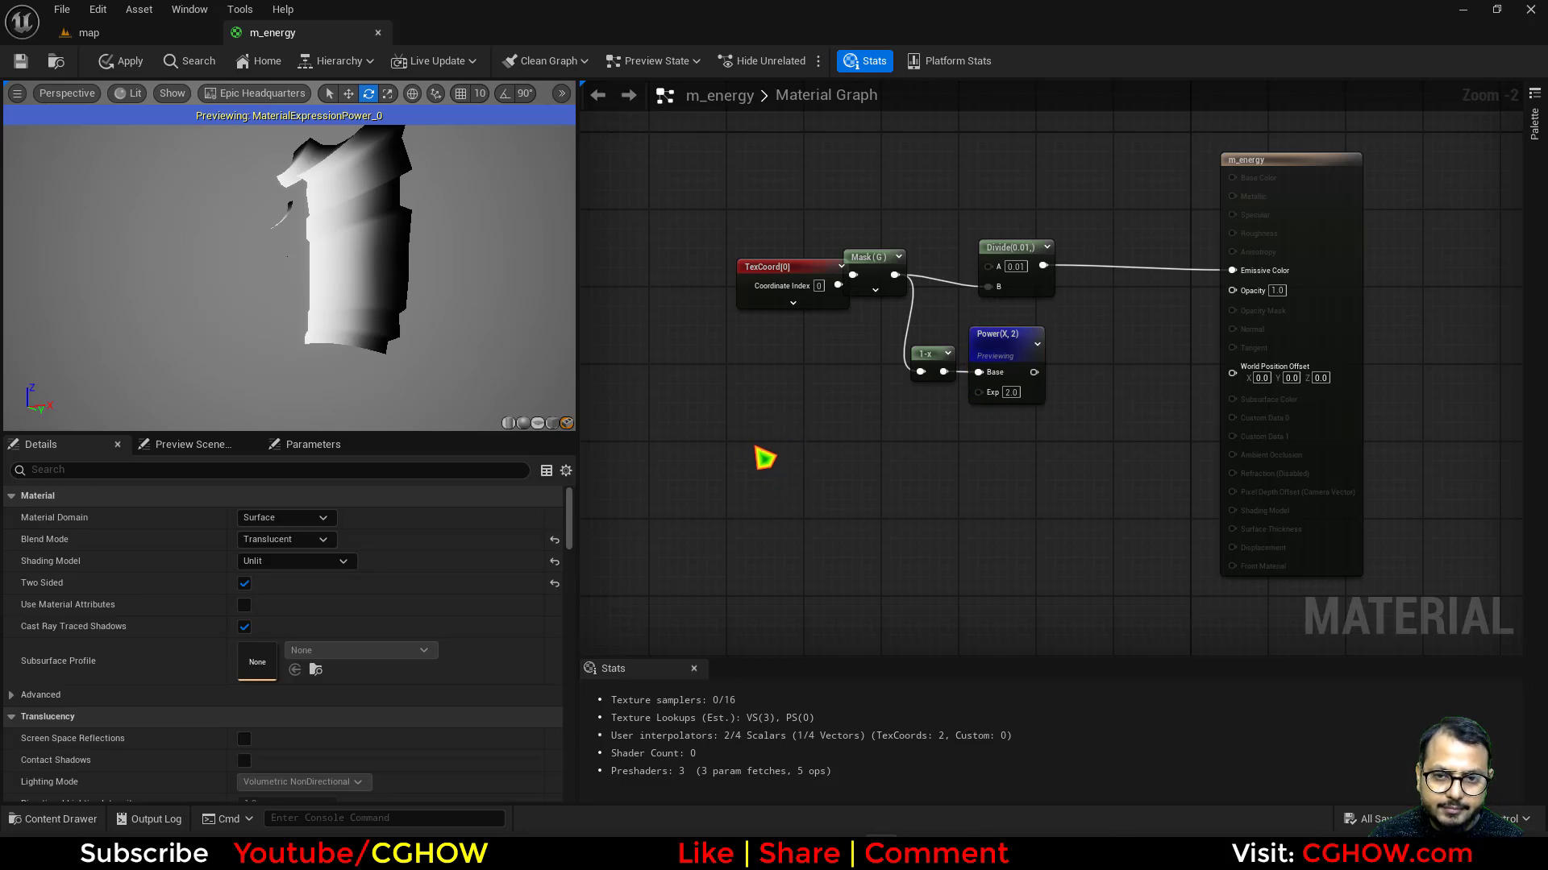
click(756, 449)
click(374, 651)
text(a)
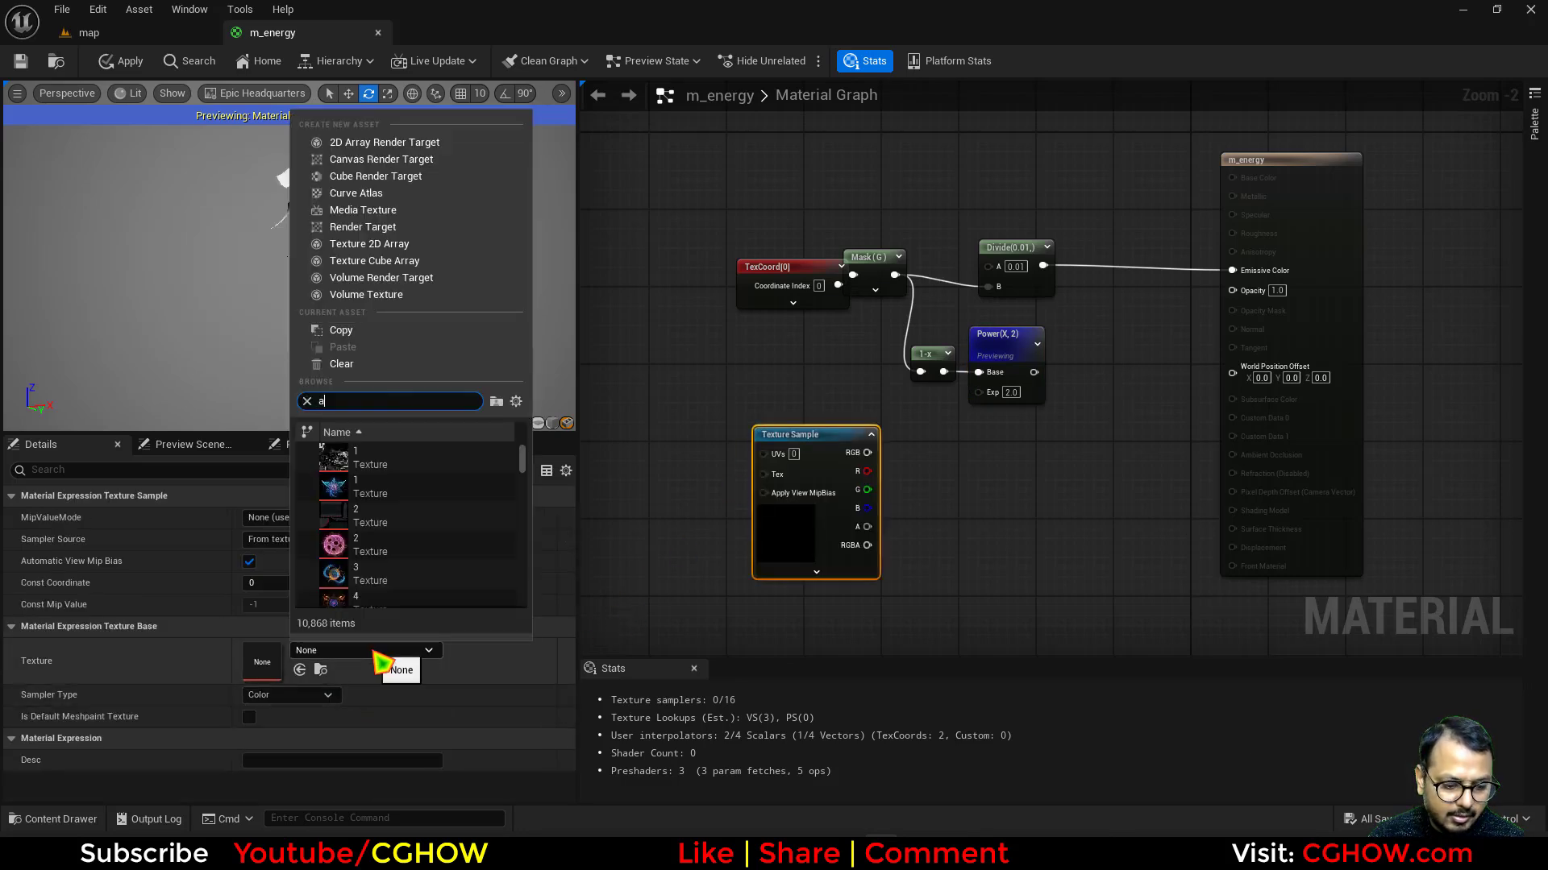
text(ura)
scroll(439, 516, down, 3)
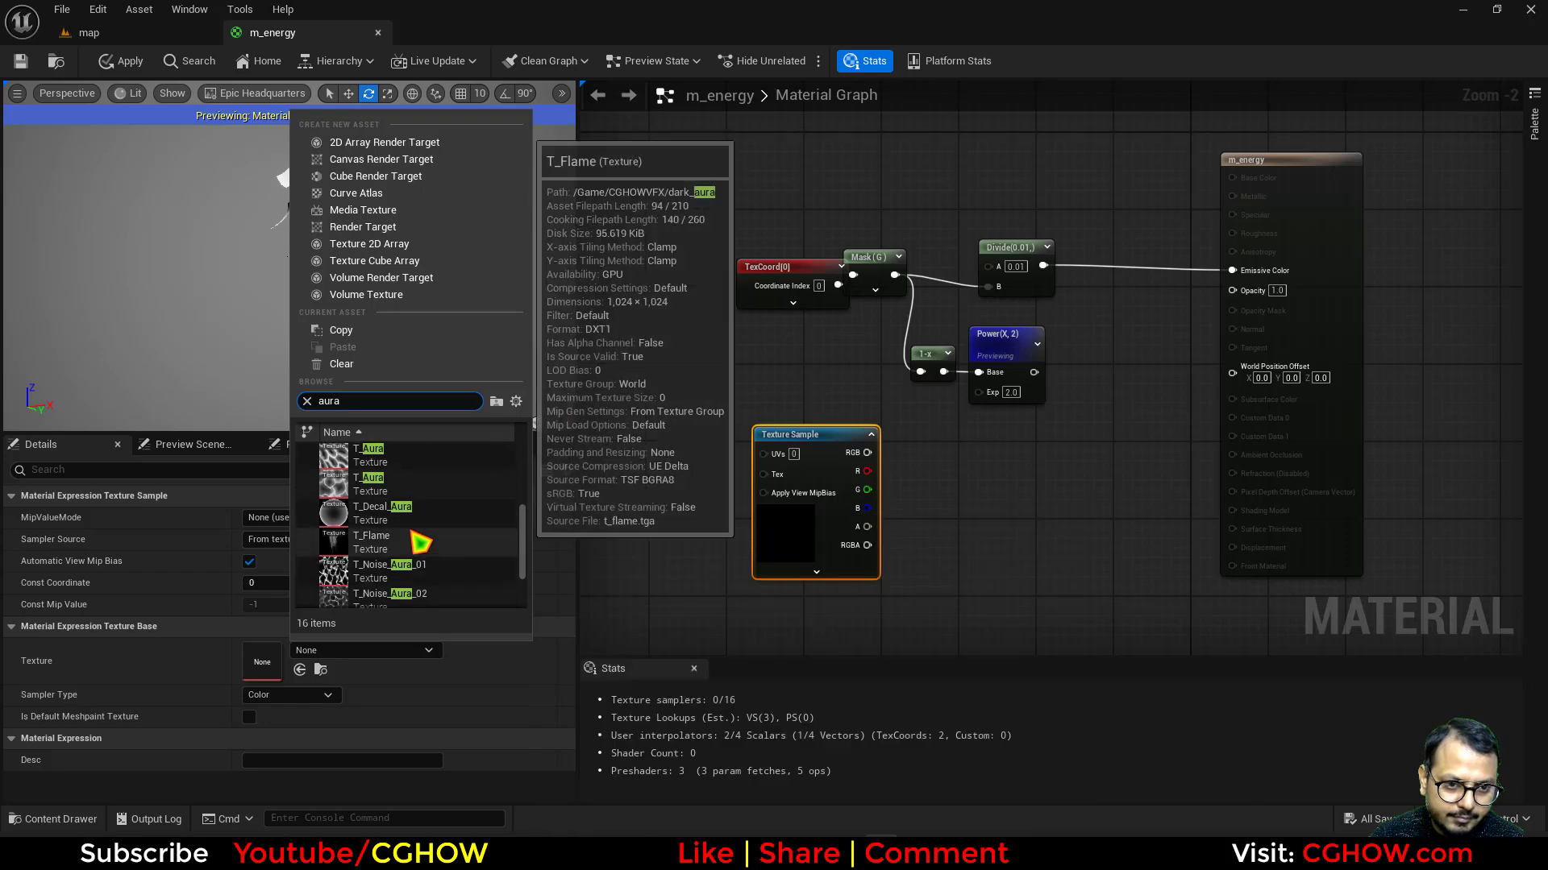
click(369, 477)
right_drag(708, 509, 863, 485)
right_click(960, 429)
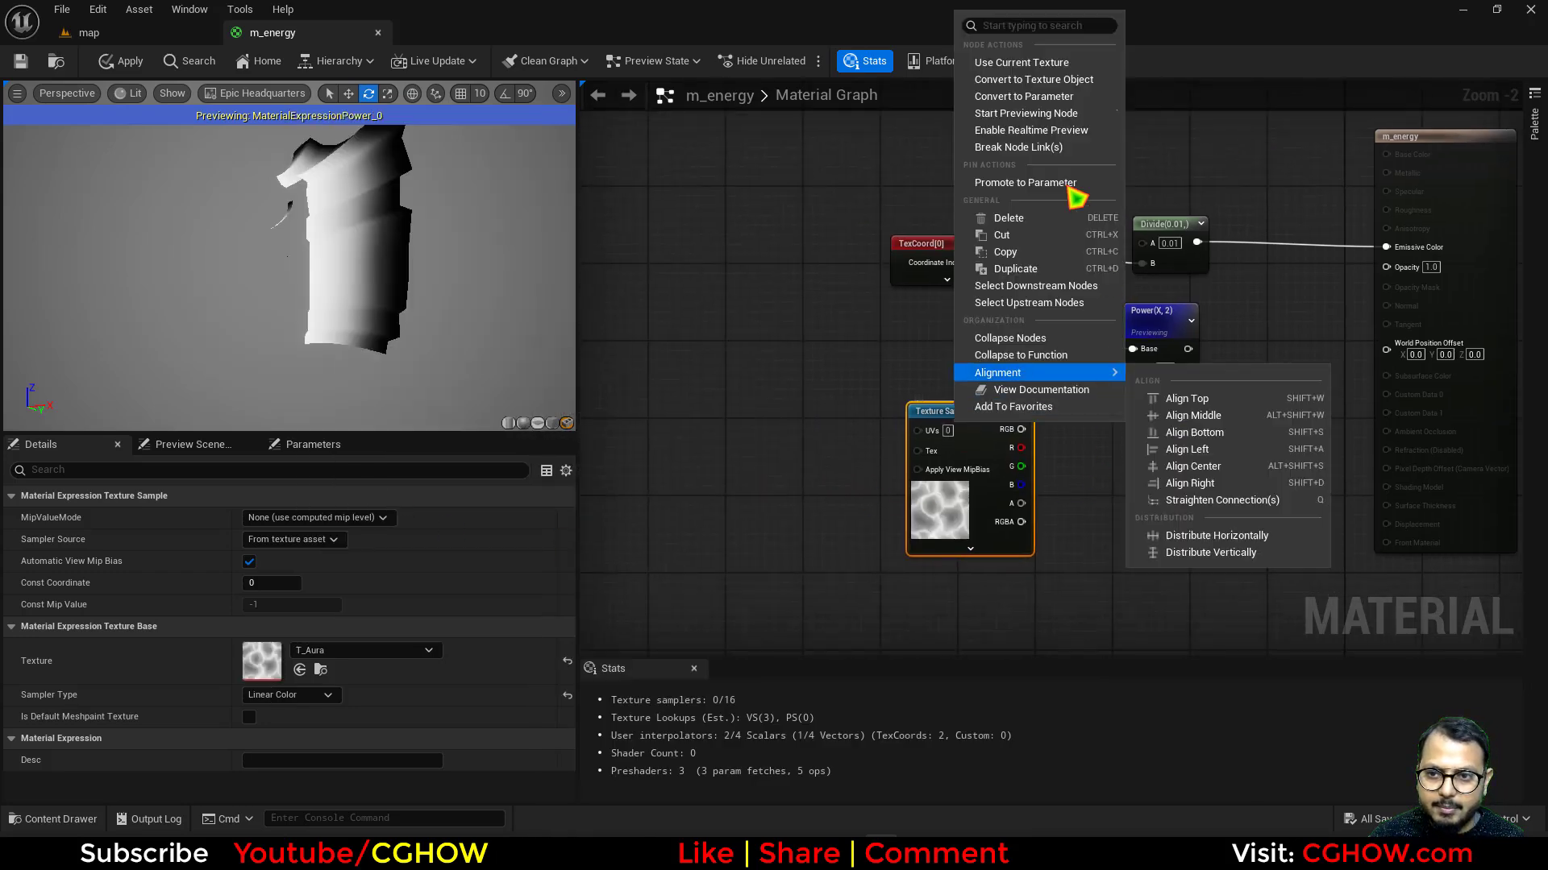
click(969, 519)
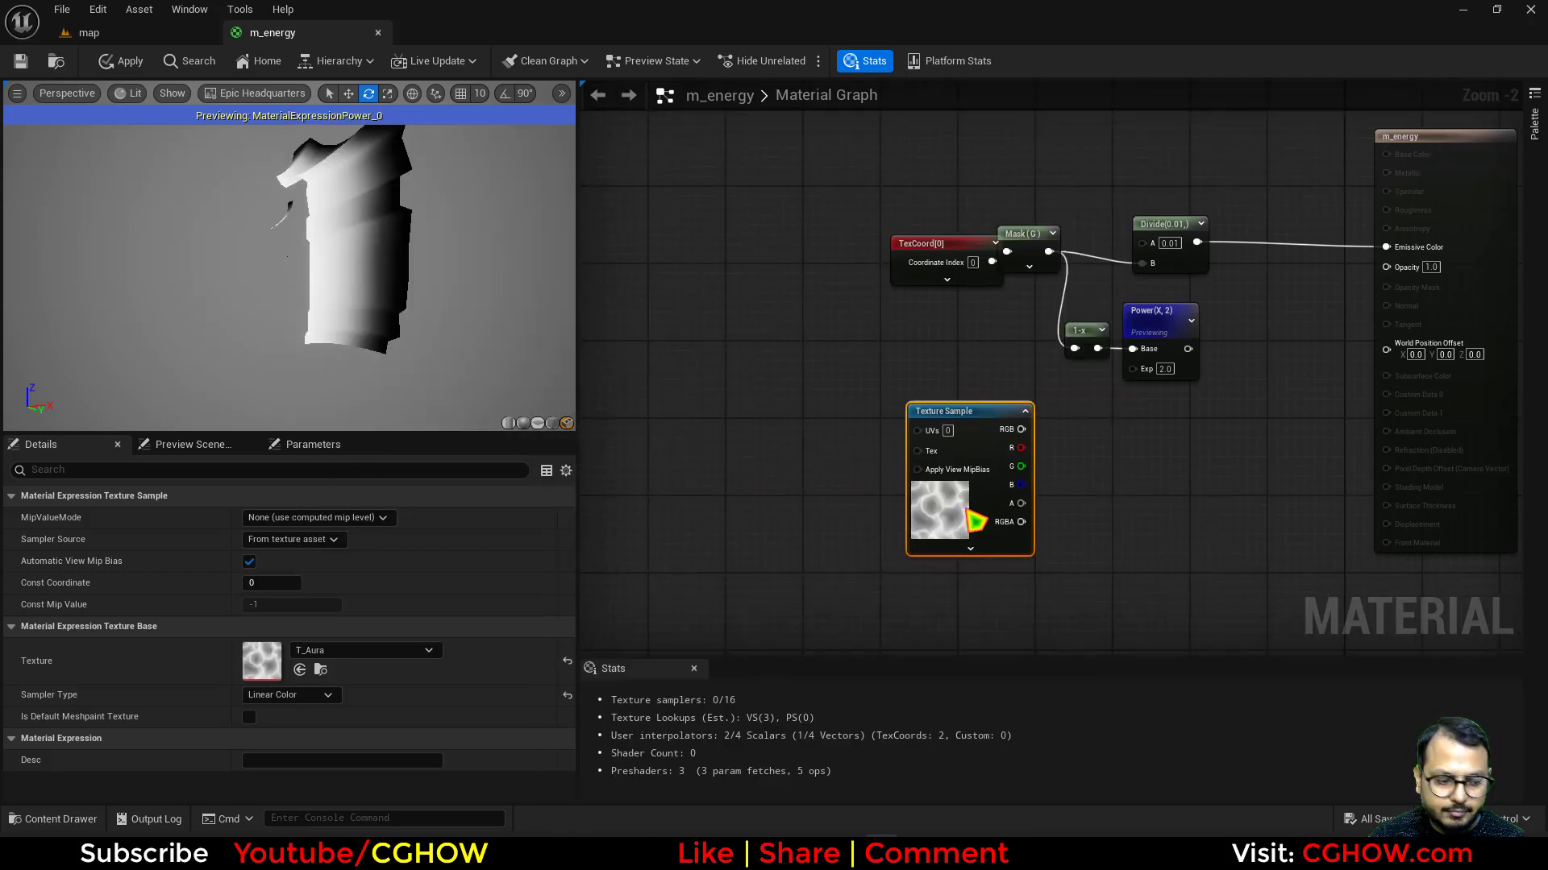
key(grave)
Drive the Texture Sample's UVs with a new Panner fed by its own TexCoord node.
right_drag(755, 443, 835, 416)
click(837, 367)
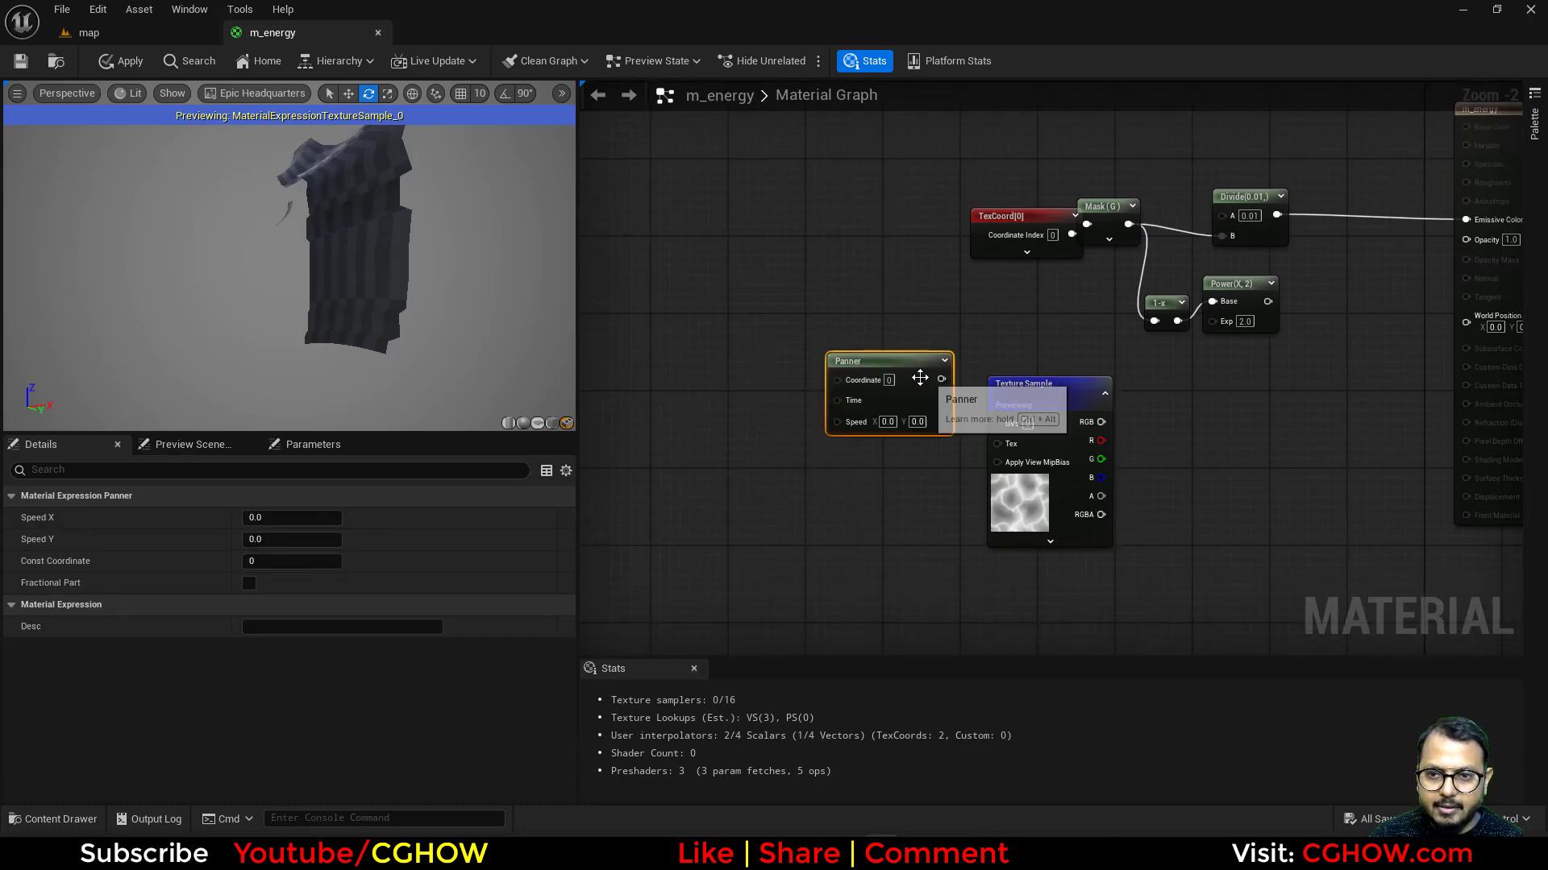
drag(941, 379, 913, 407)
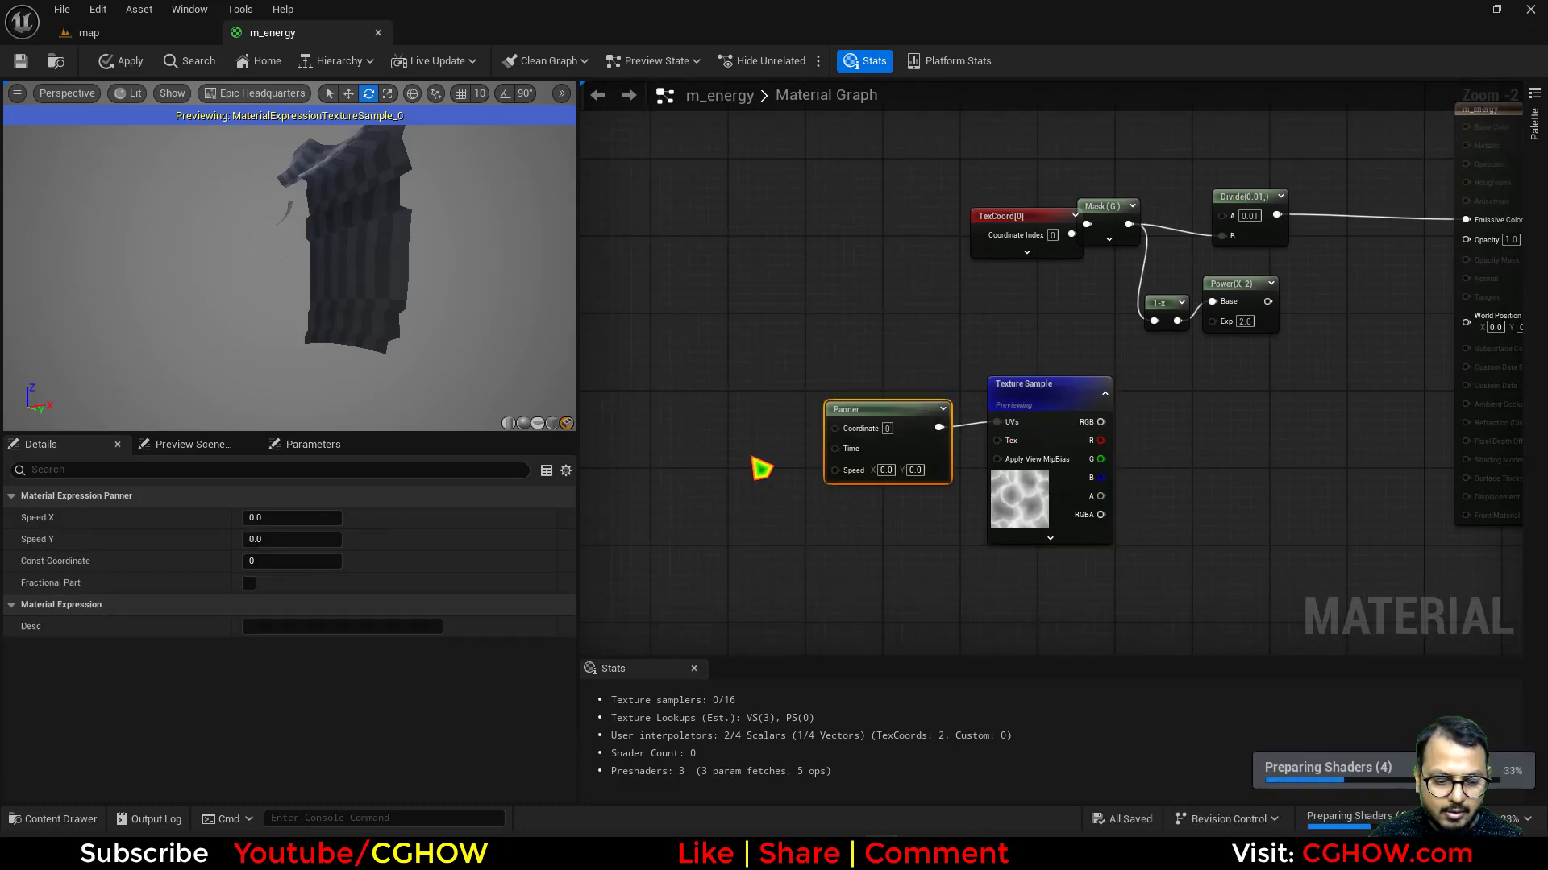
key(u)
click(671, 435)
drag(772, 458, 836, 428)
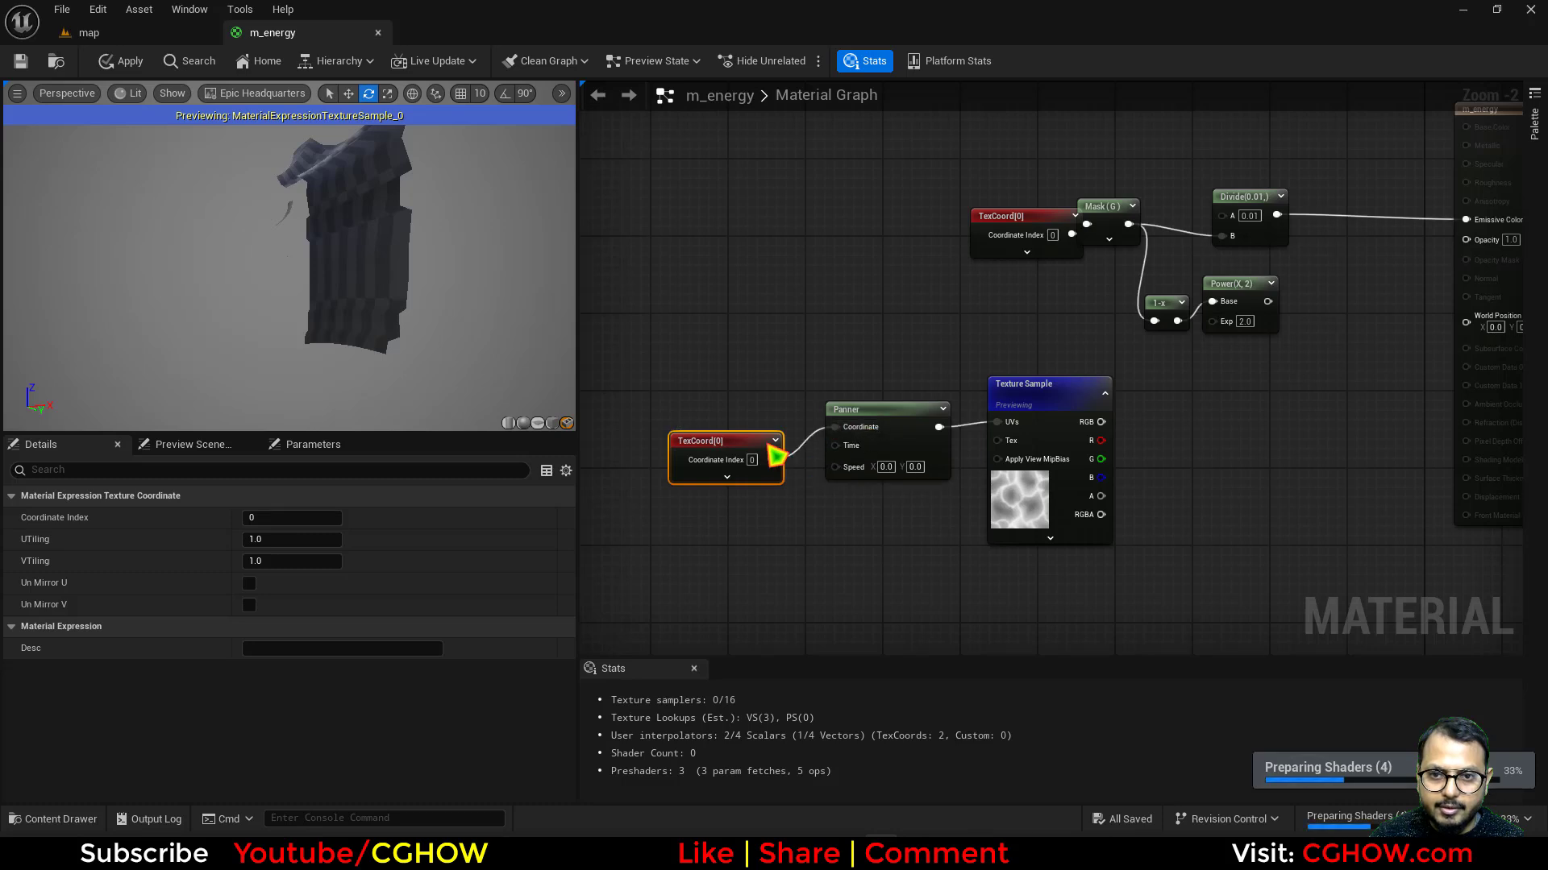
drag(734, 442, 744, 413)
right_drag(1161, 439, 989, 445)
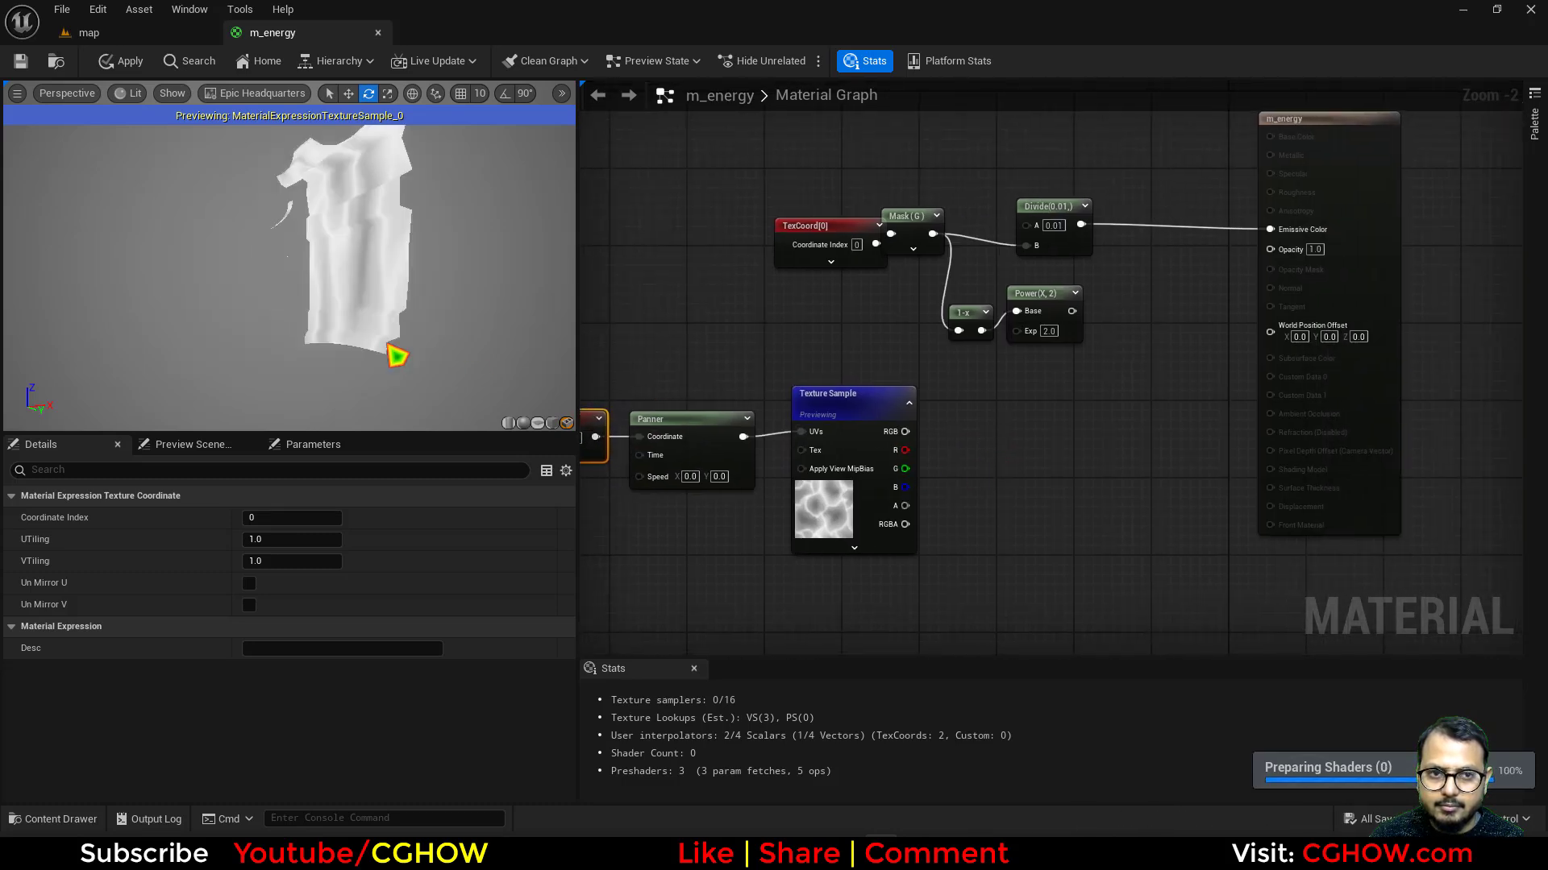
right_drag(691, 439, 826, 440)
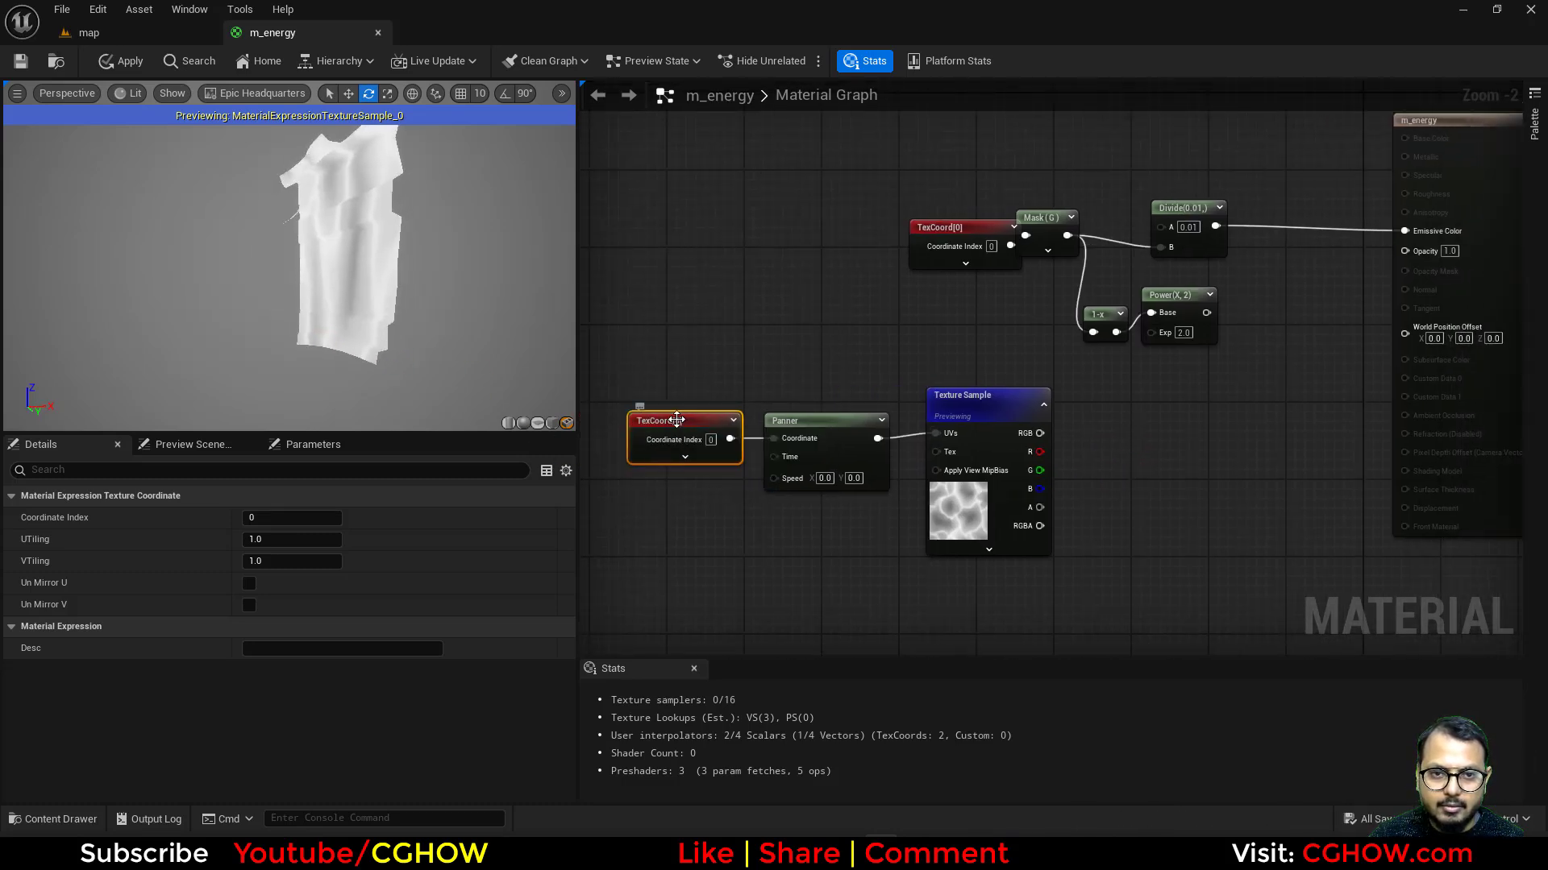
Set the Panner's TexCoord node to UTiling 0.5 and VTiling 3.
click(287, 561)
click(276, 539)
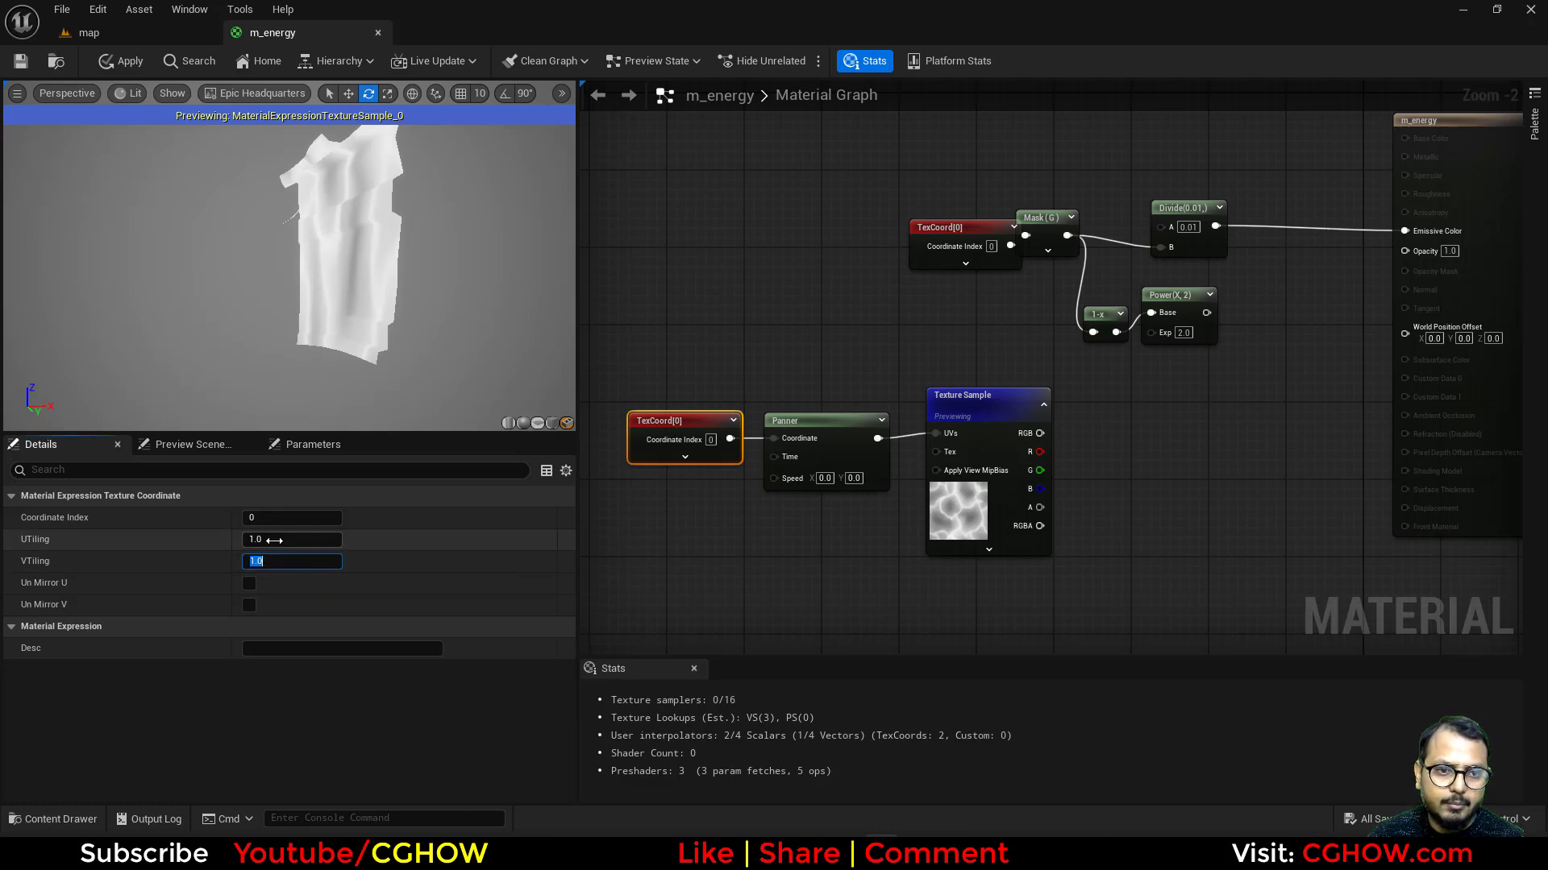
text(5)
key(Return)
key(BackSpace)
key(BackSpace)
key(BackSpace)
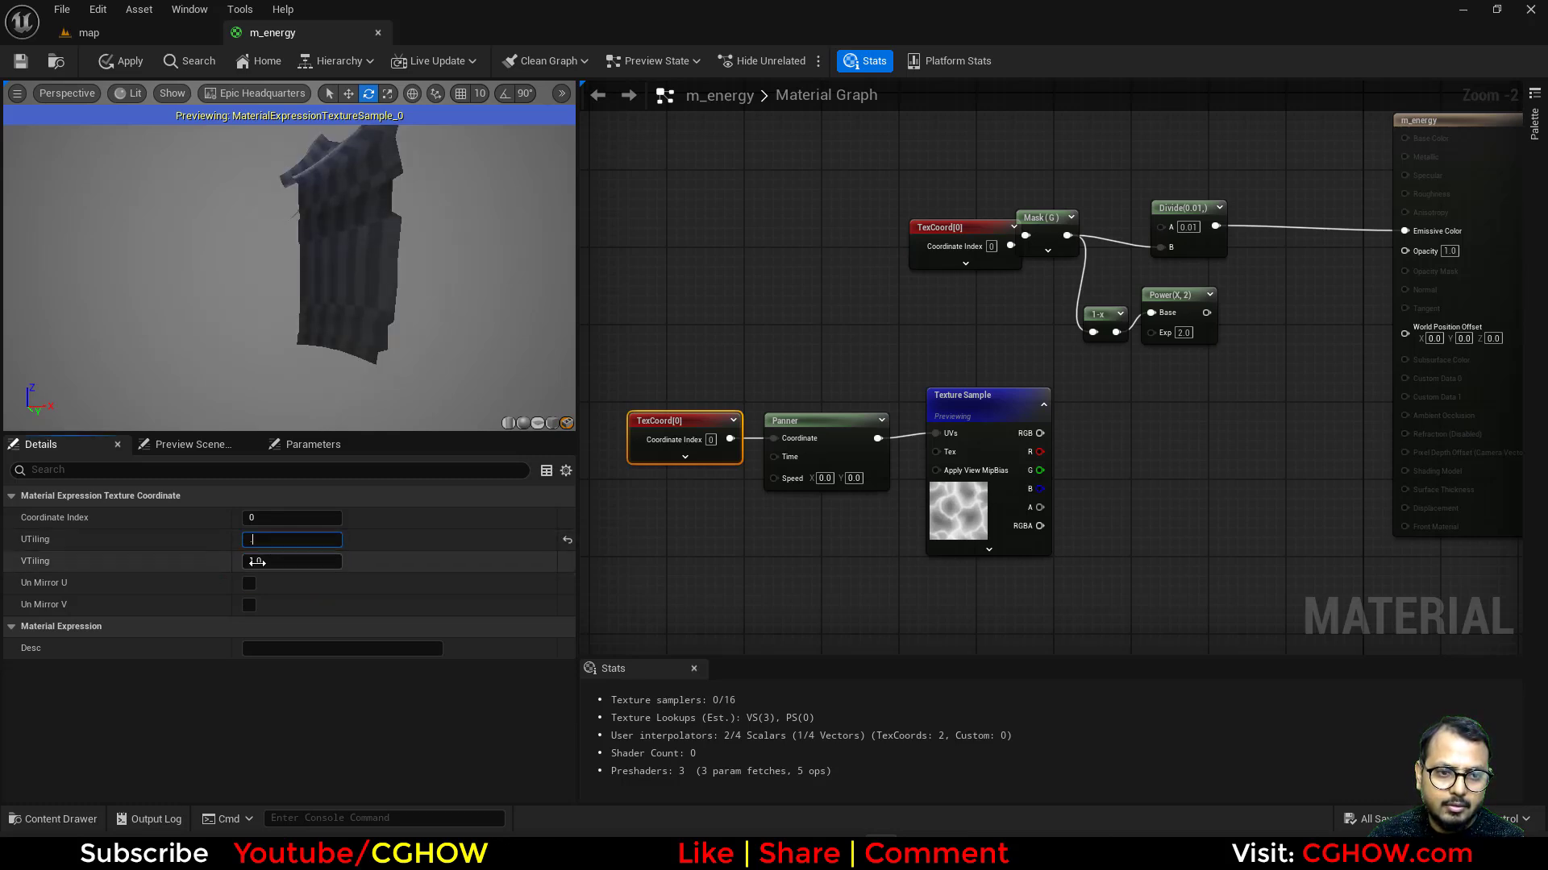
text(3)
key(Return)
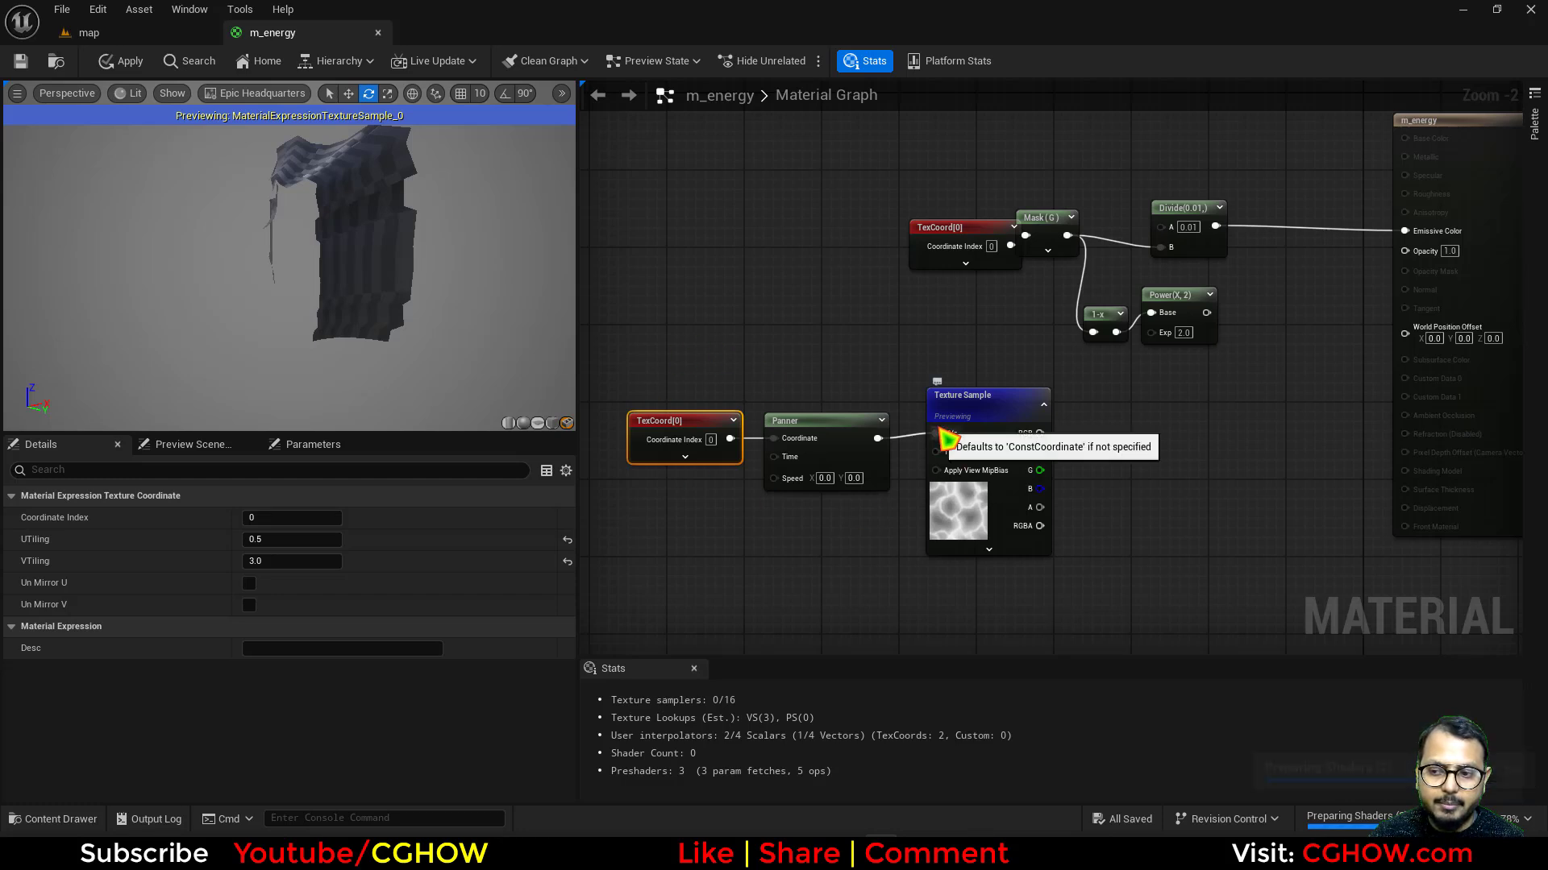
Set the Panner's TexCoord node to UTiling 3 and VTiling 0.5, and inspect the texture on the preview mesh.
click(300, 561)
text(.5)
click(281, 538)
text(3)
key(Return)
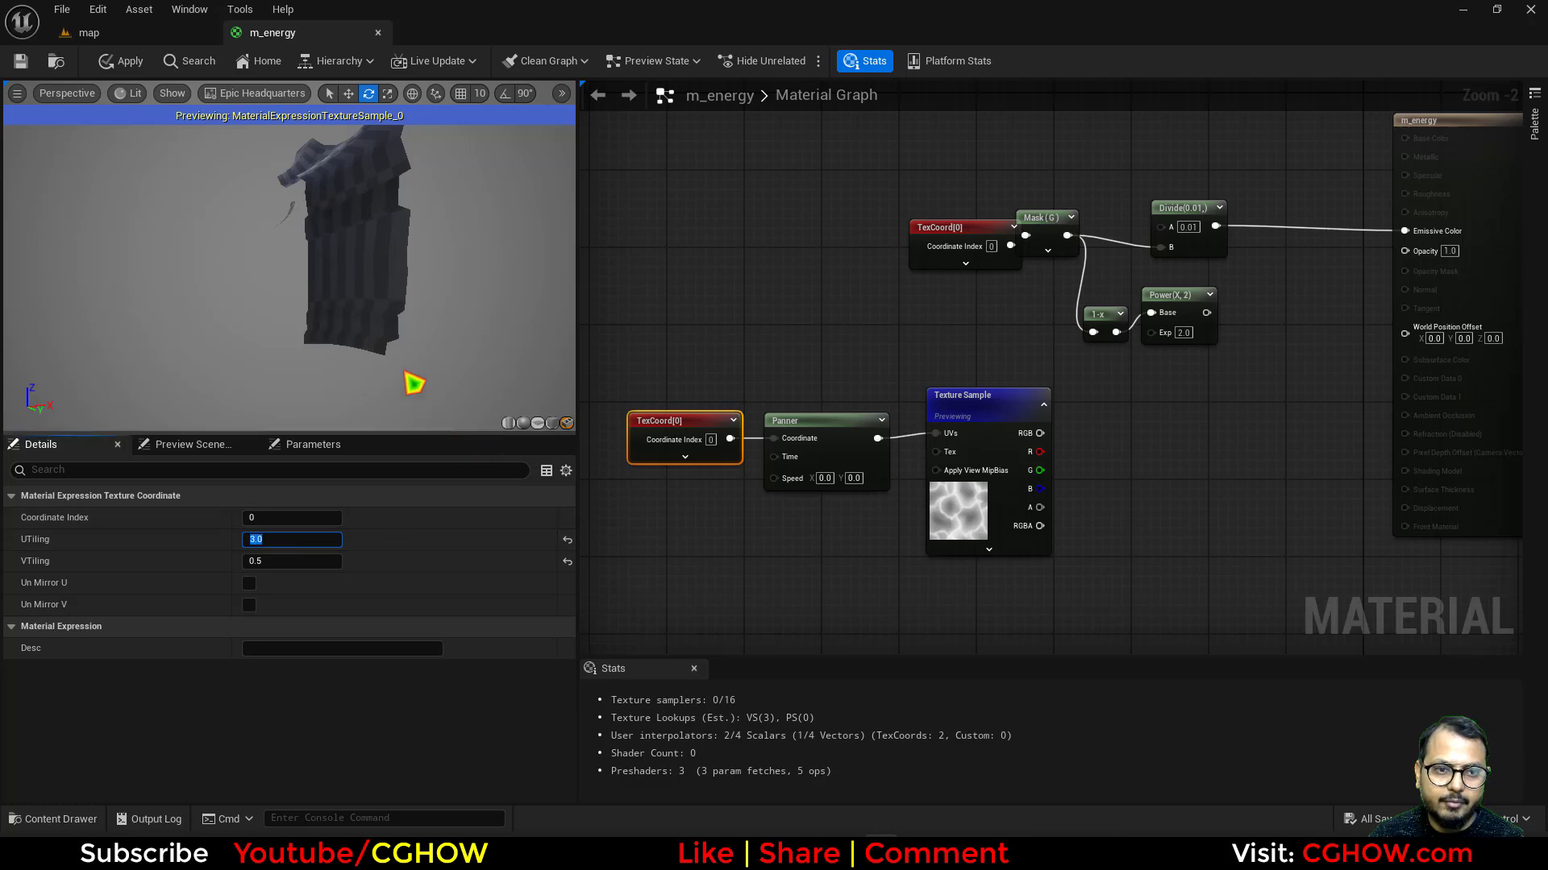
drag(411, 380, 362, 377)
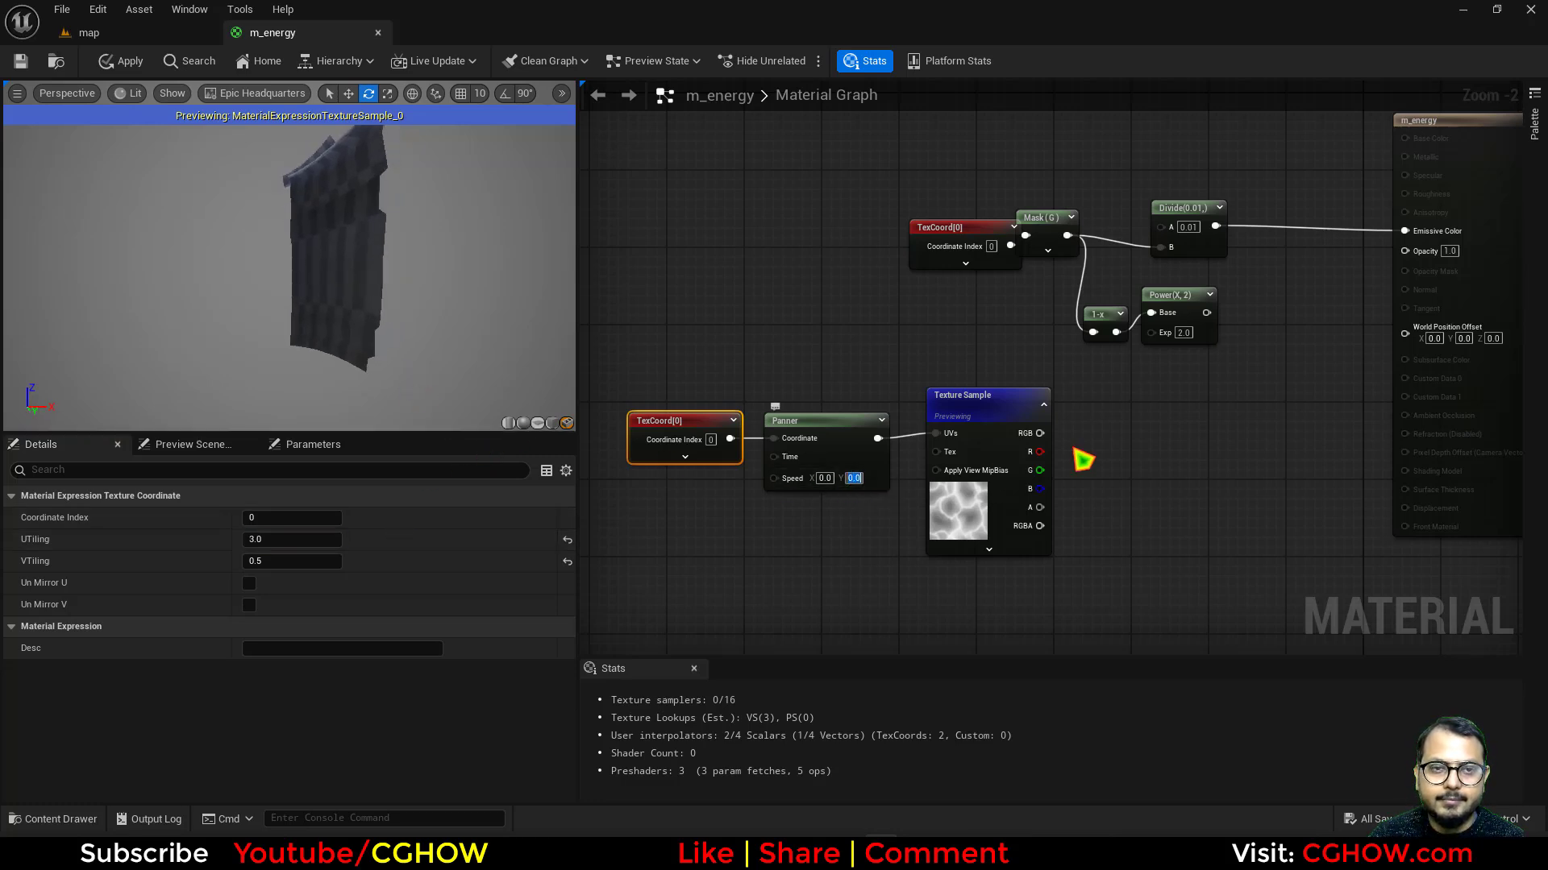
right_drag(1165, 416, 972, 472)
click(891, 453)
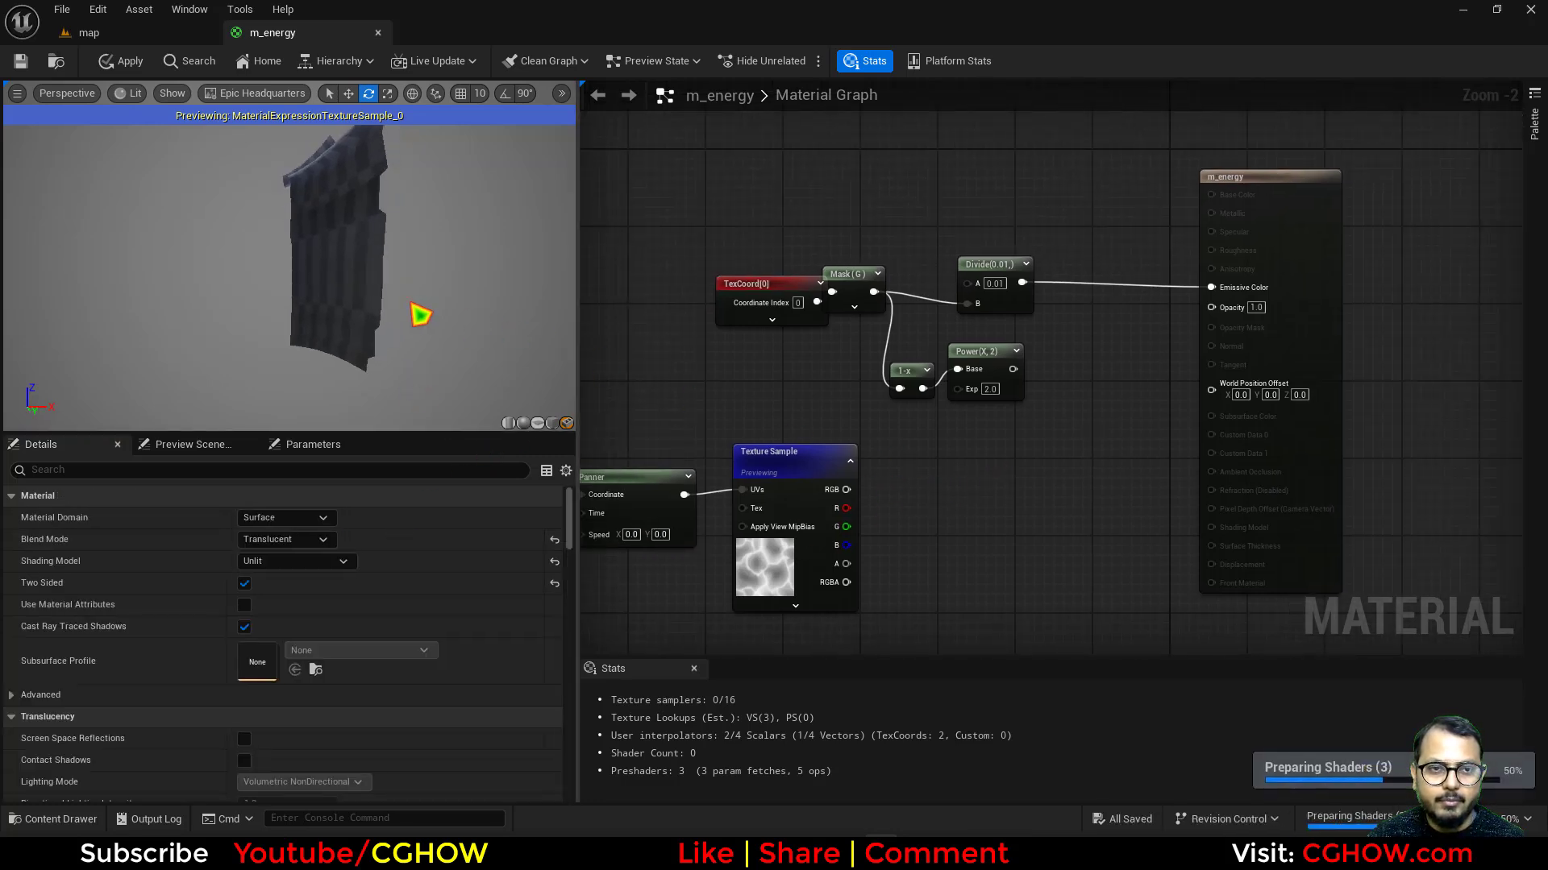
drag(412, 306, 383, 298)
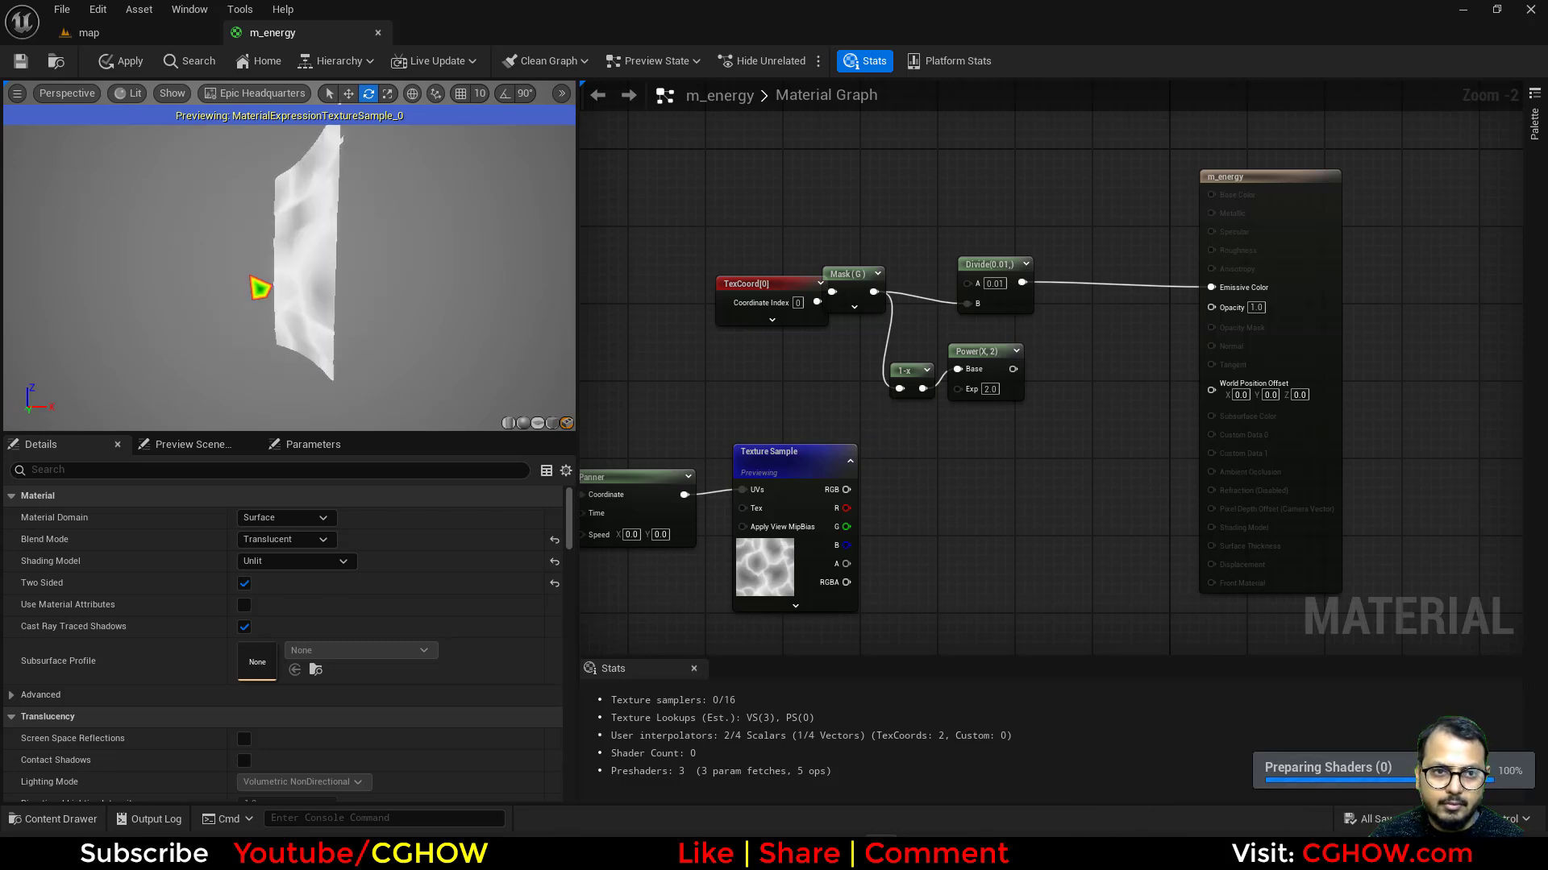
Multiply the Power result by the Texture Sample's red channel using a new Multiply node.
drag(258, 288, 306, 282)
click(898, 443)
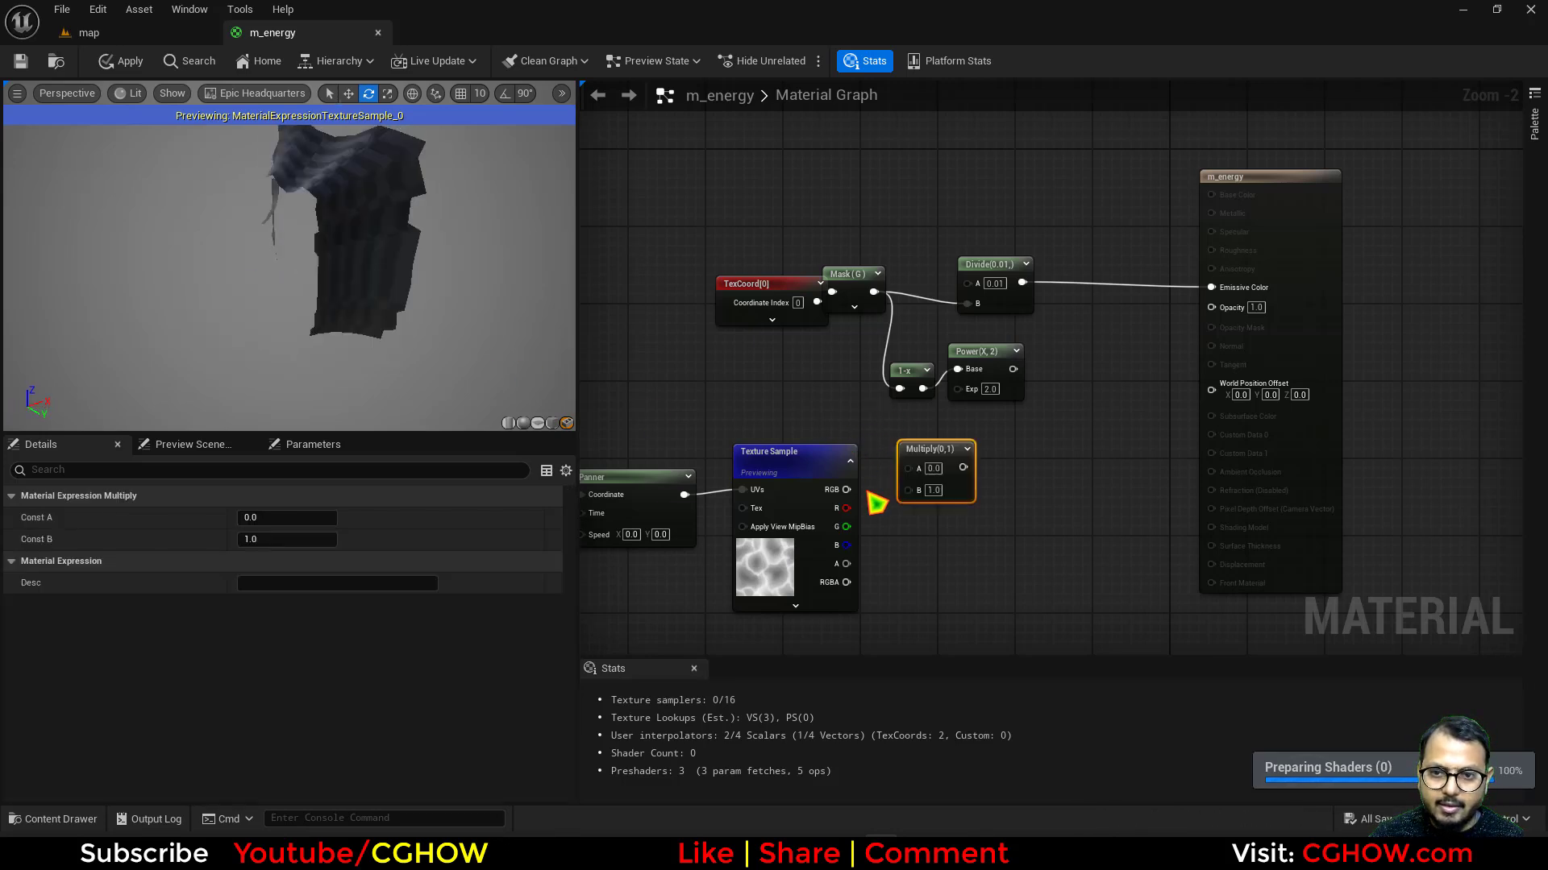
drag(846, 508, 1001, 428)
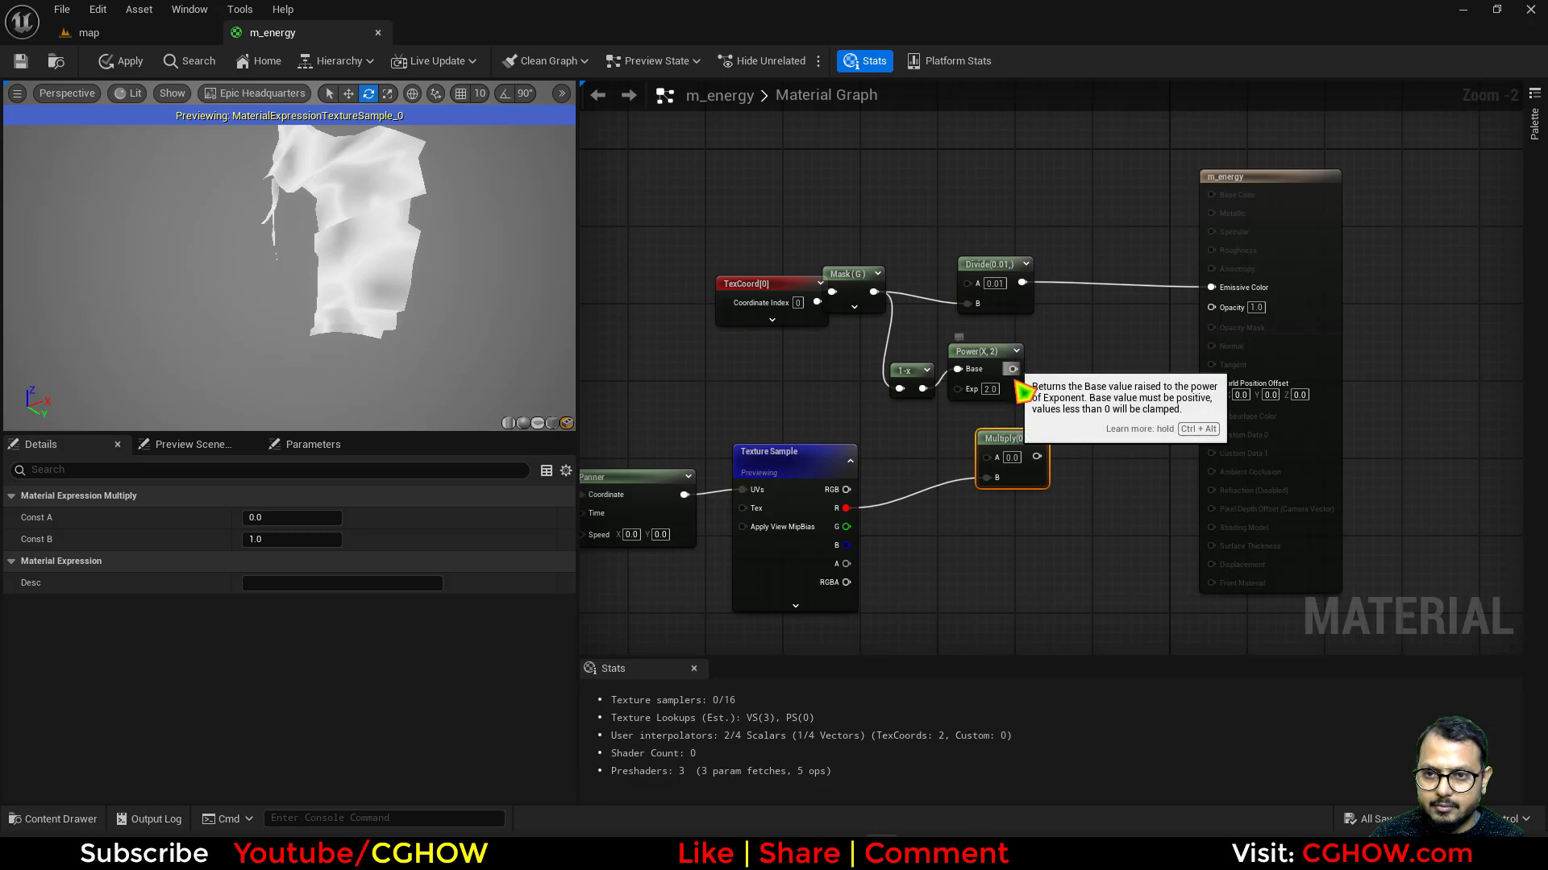
drag(1013, 369, 987, 457)
right_drag(1001, 463, 847, 479)
Sum the Divide and Multiply results with a new Add node and feed it into the material's Emissive Color.
drag(1129, 270, 1273, 269)
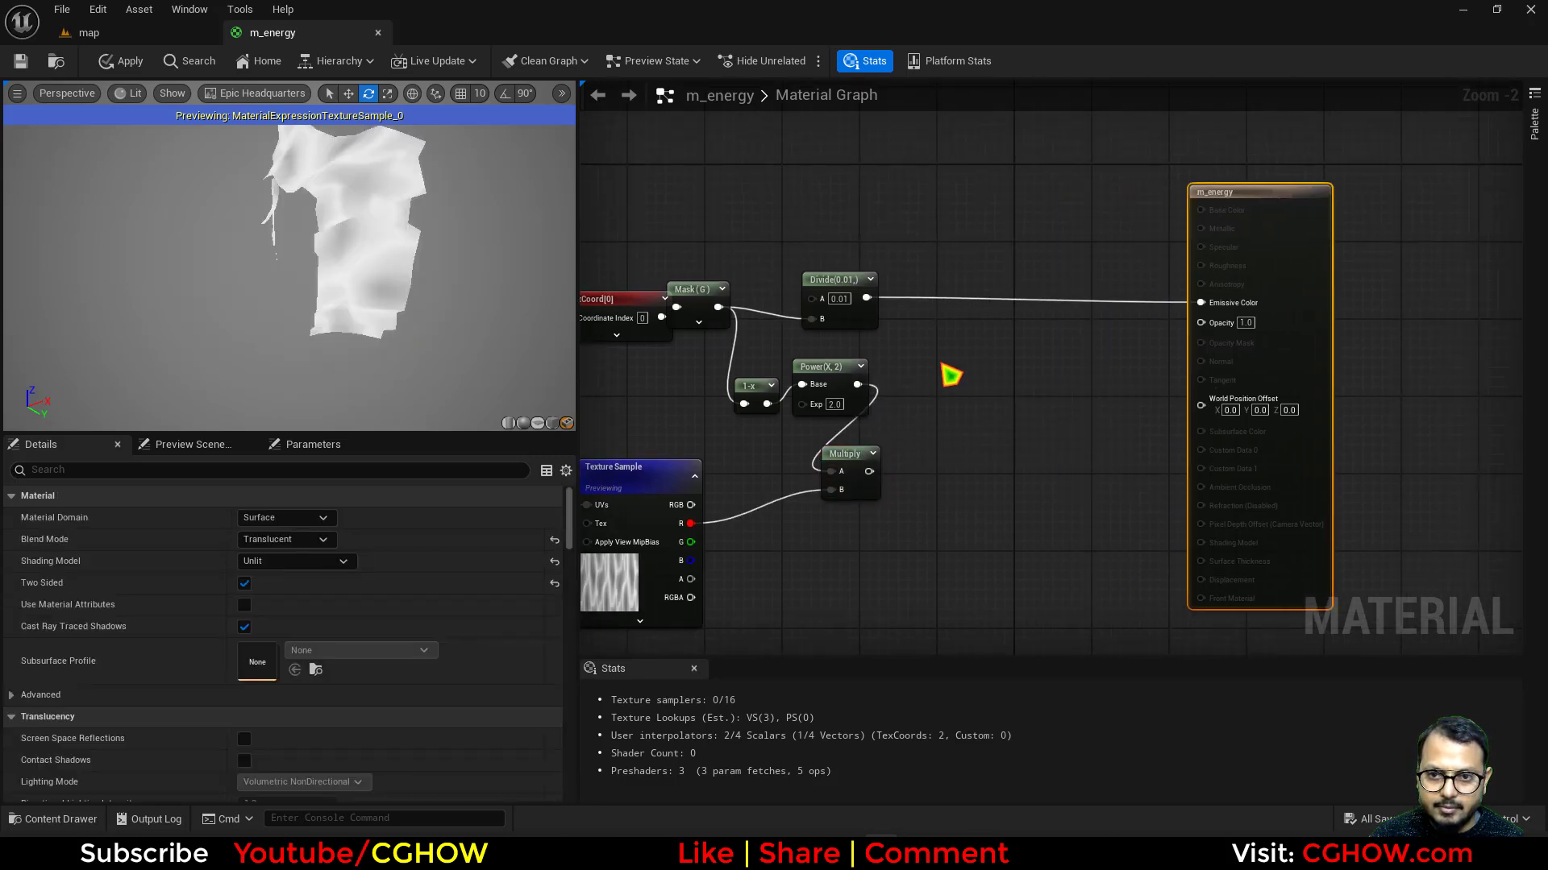
click(949, 371)
drag(869, 471, 965, 403)
key(Escape)
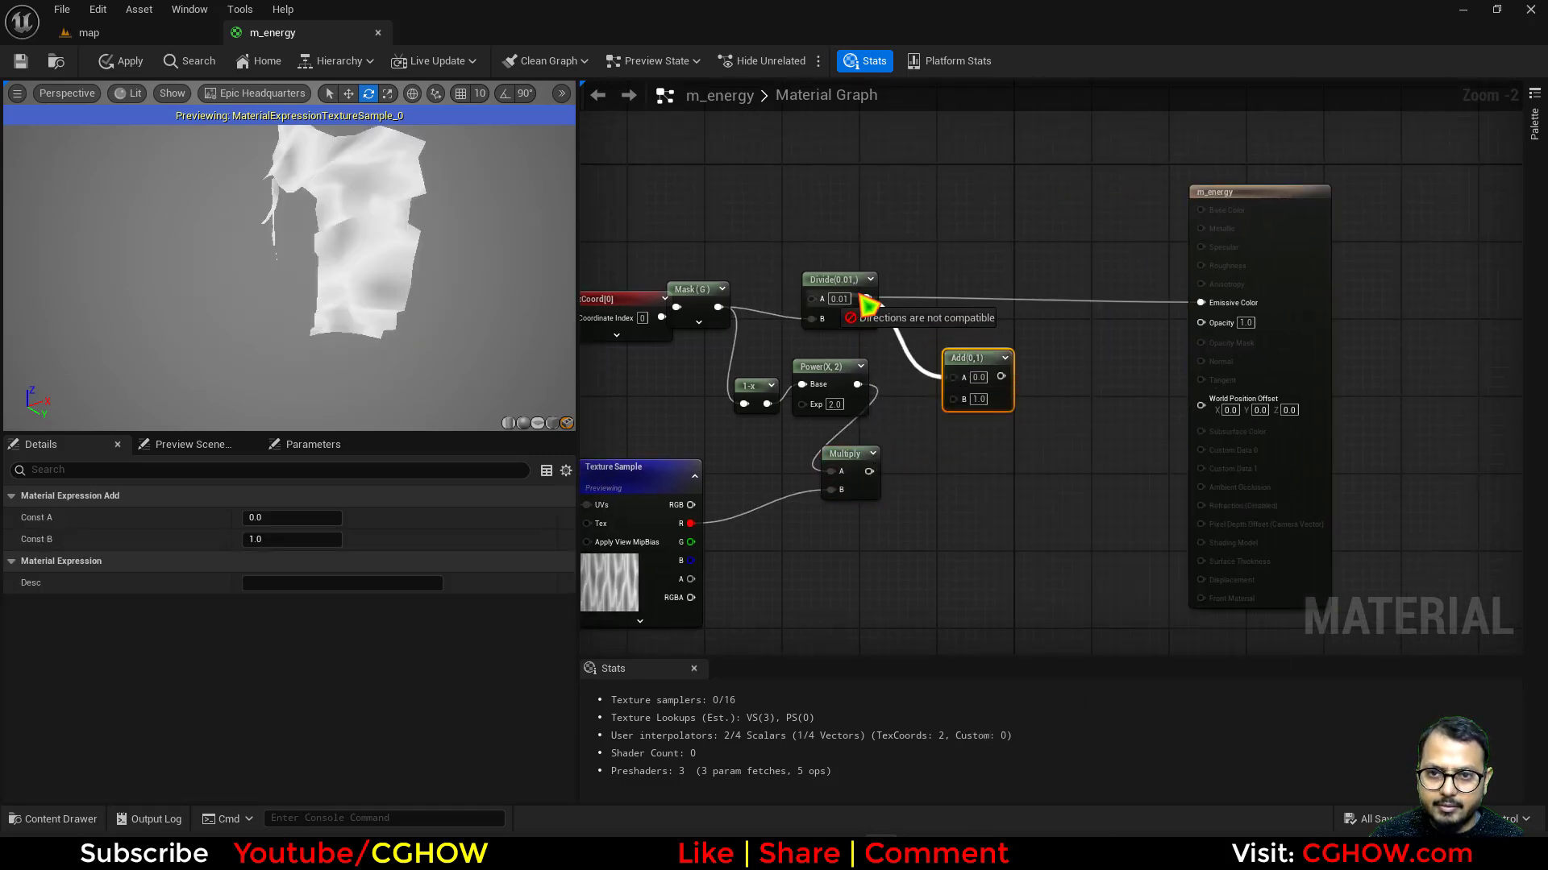
drag(867, 299, 953, 377)
drag(869, 472, 1201, 302)
right_drag(903, 448, 902, 500)
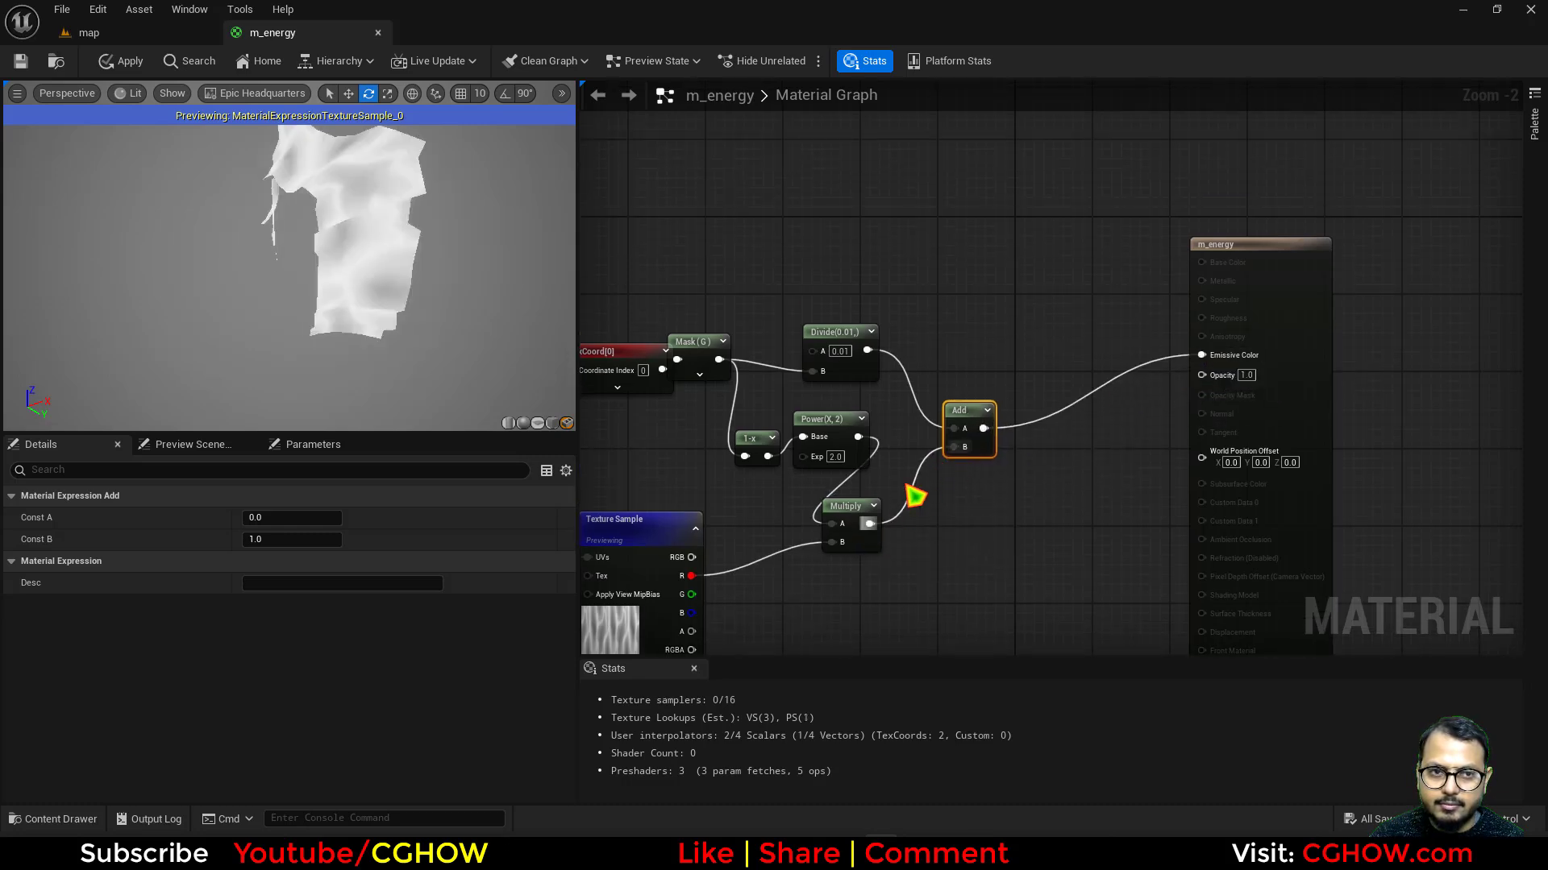
Connect the Multiply result to the material's Opacity and stop previewing the Texture Sample node.
drag(869, 523, 1201, 374)
drag(967, 427, 990, 377)
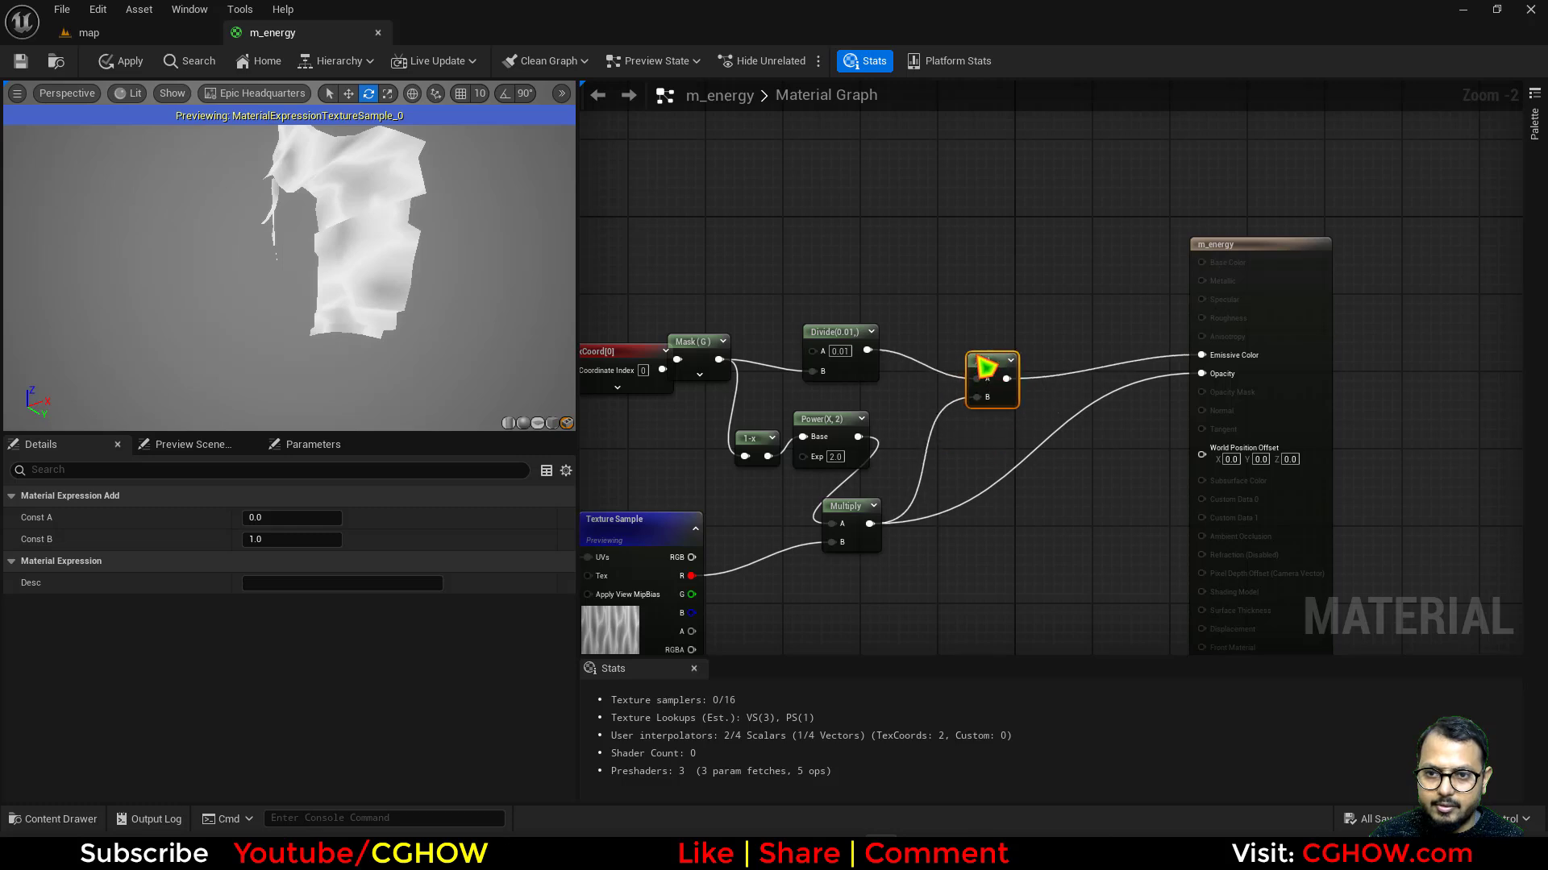
right_click(639, 517)
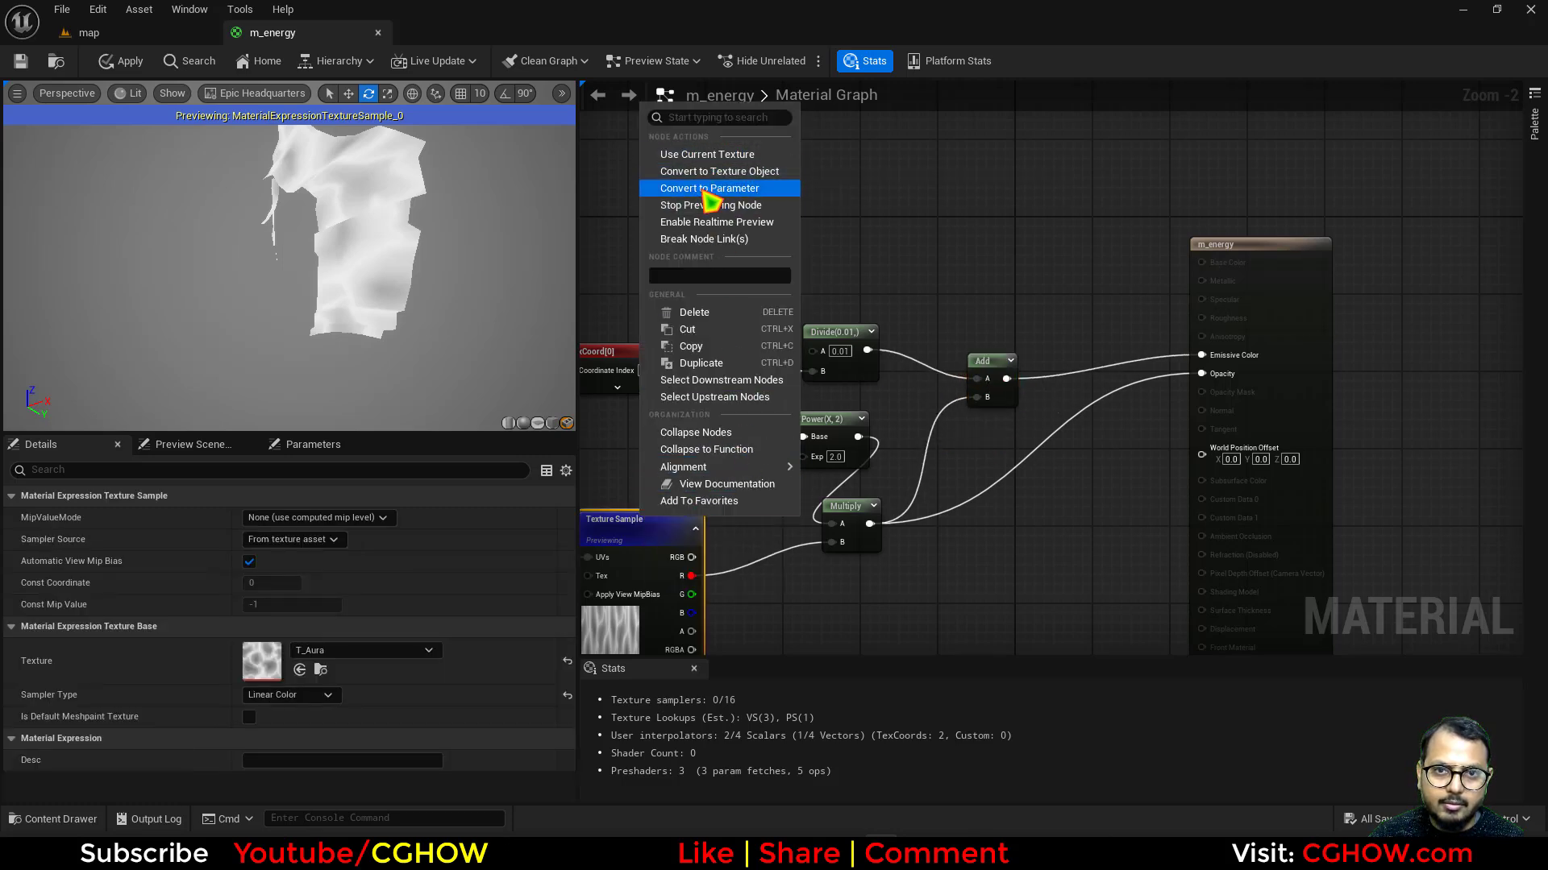
click(717, 236)
right_drag(947, 509, 1082, 474)
right_drag(717, 544, 790, 524)
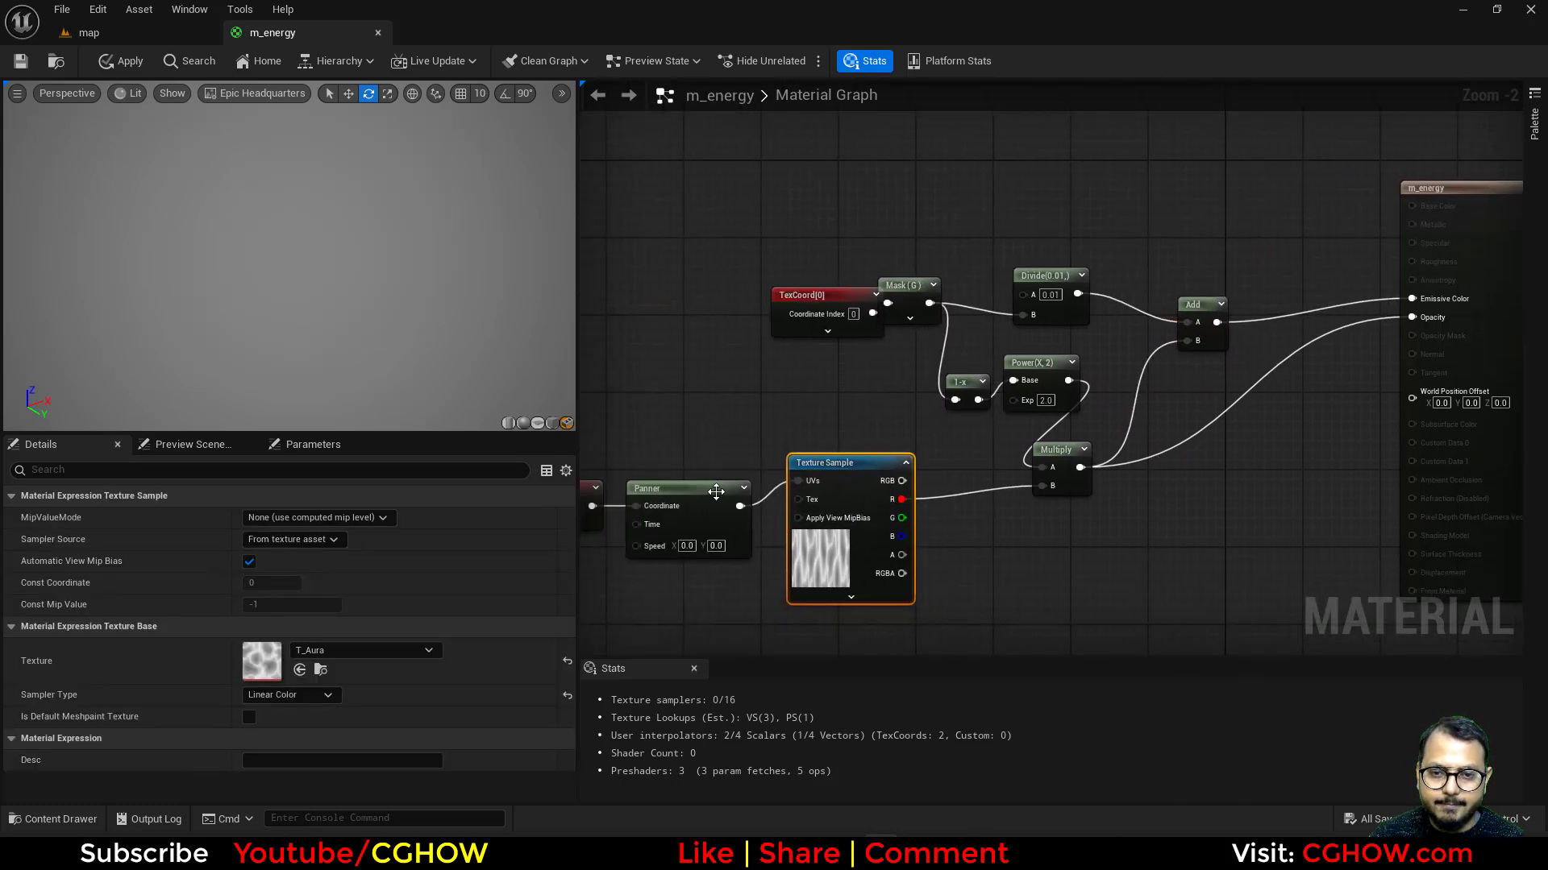
drag(900, 506, 902, 499)
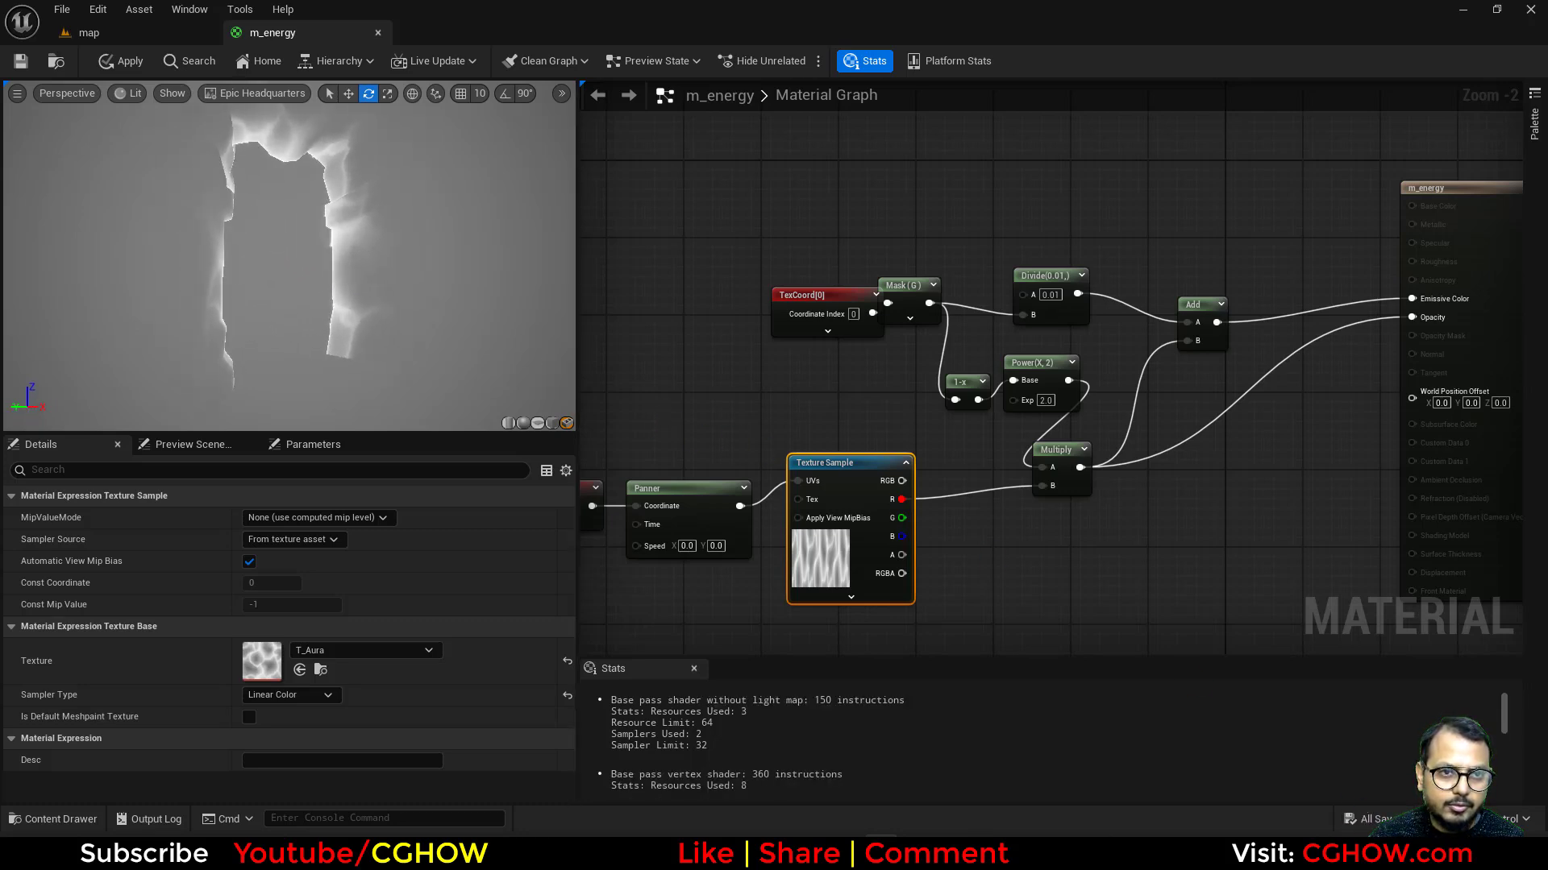
Set the Panner's Speed Y to 0.2.
right_drag(828, 479, 1120, 446)
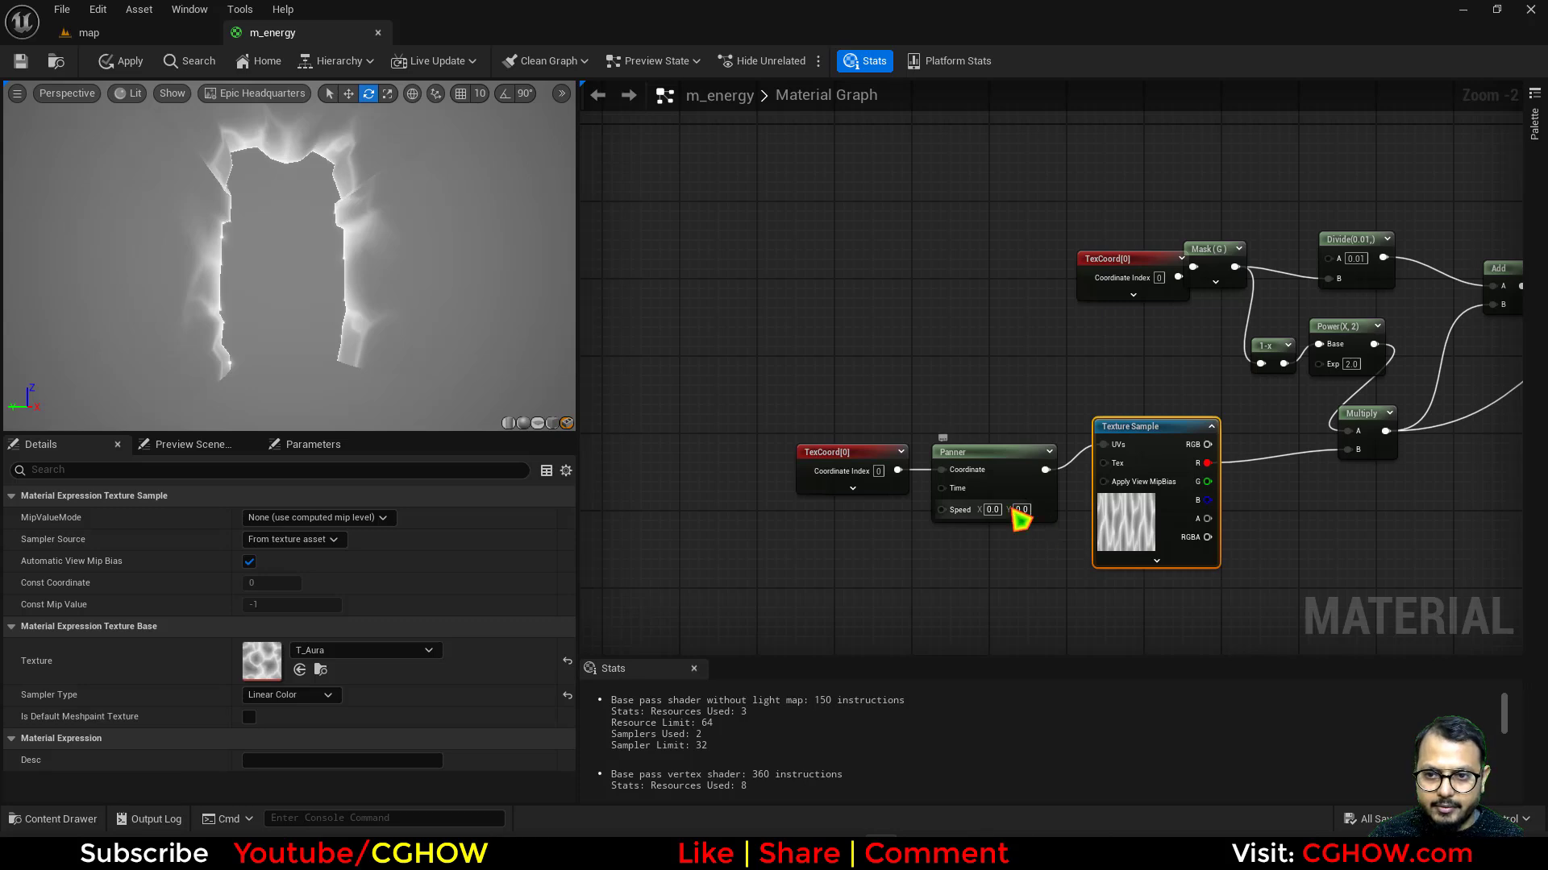
click(843, 455)
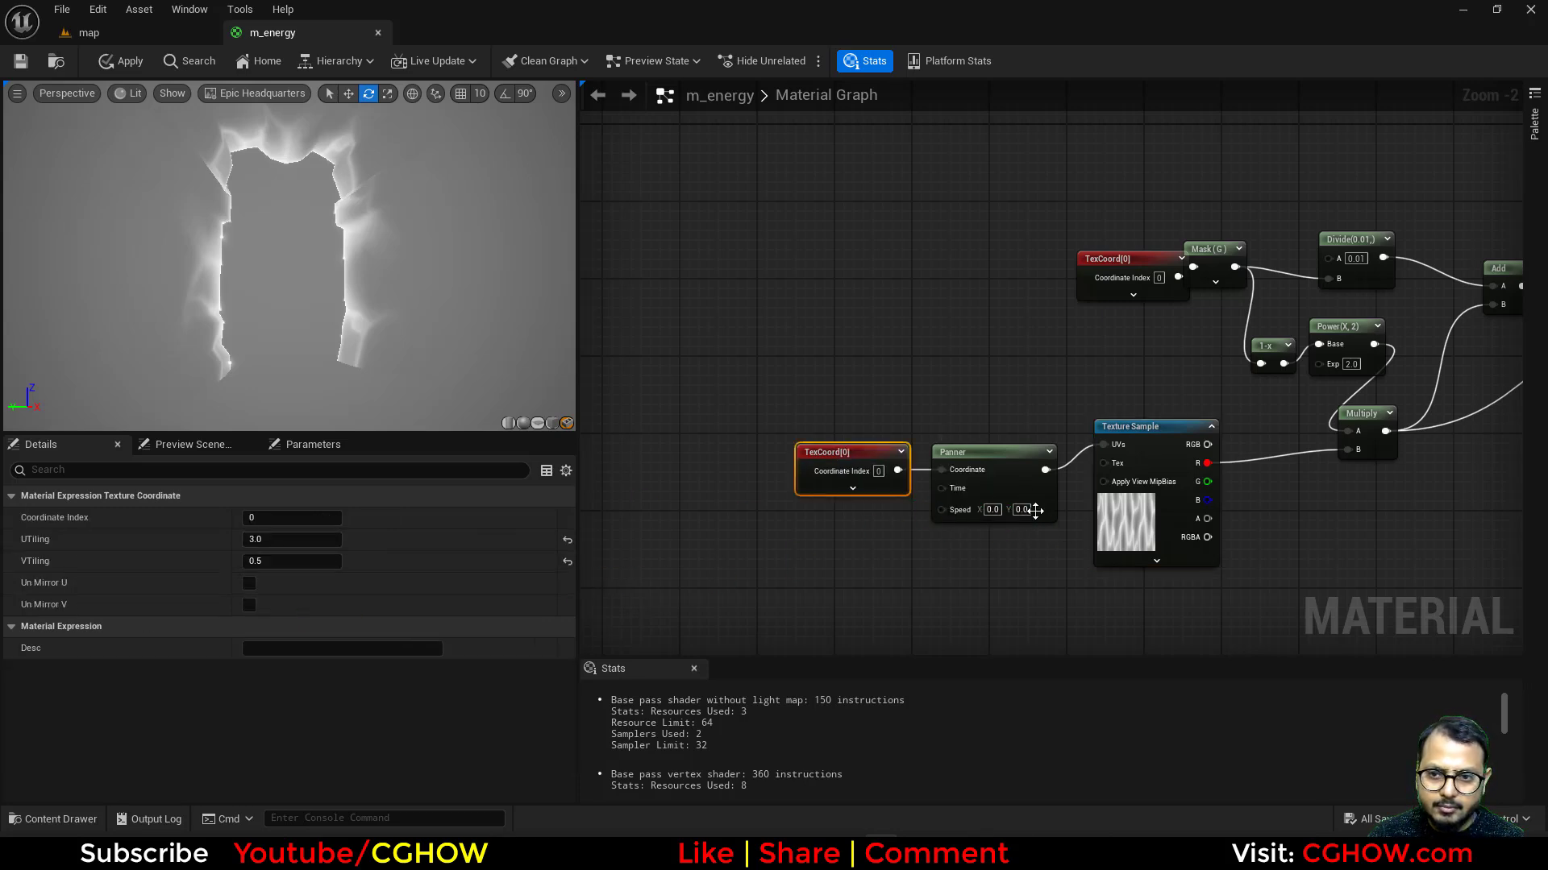
text(0.2)
key(Return)
Line up the TexCoord and Panner nodes with the Texture Sample and set the Panner's Speed Y to -0.4.
right_drag(1002, 575, 843, 577)
drag(718, 428, 854, 436)
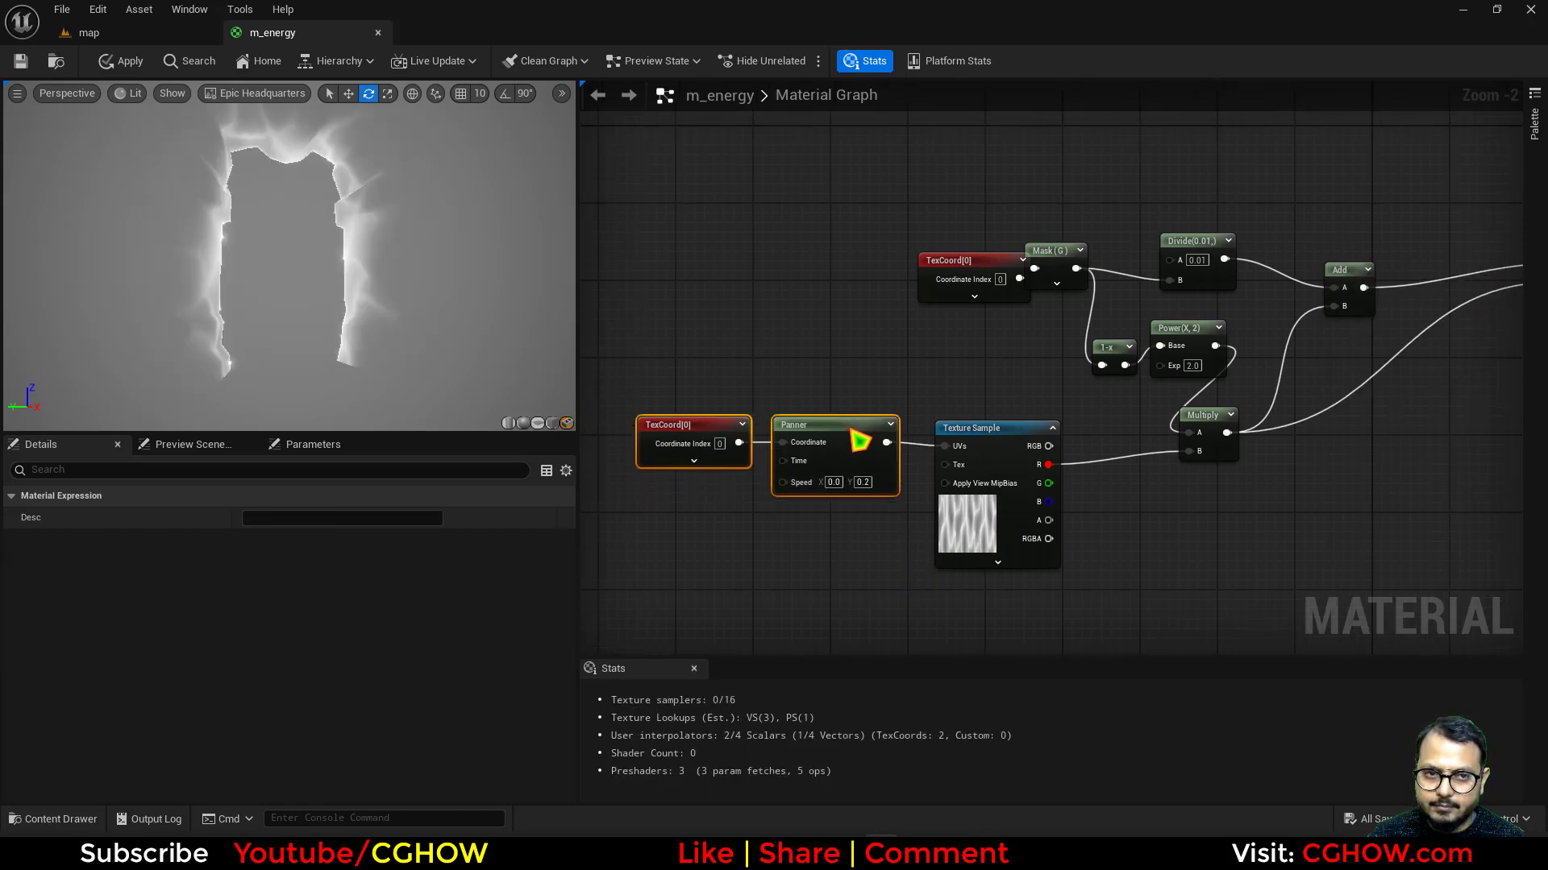
click(862, 482)
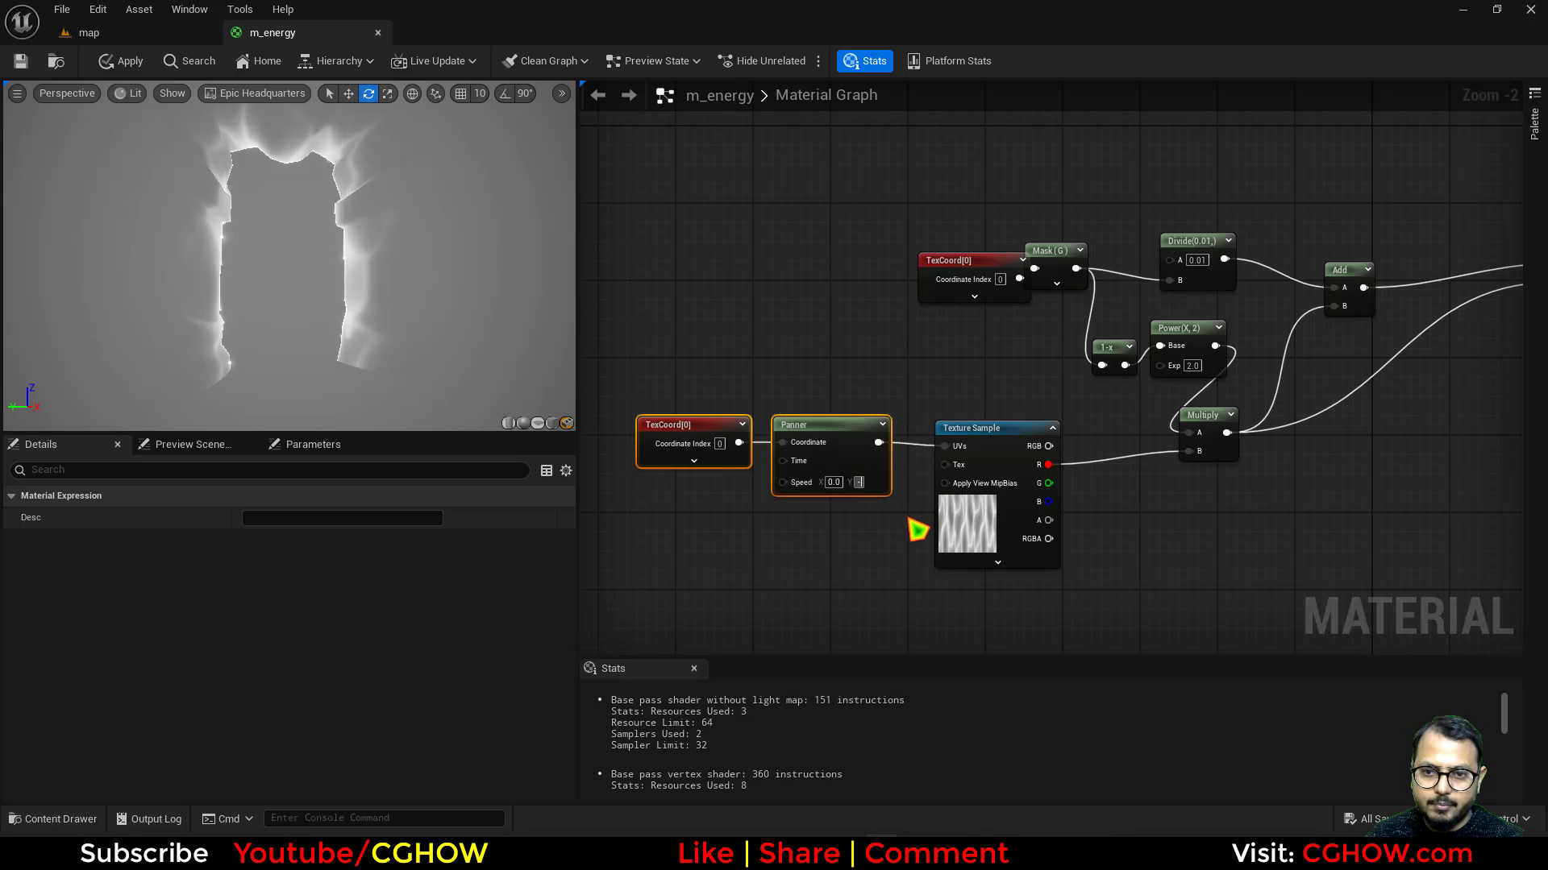
text(-0.4)
key(Return)
right_drag(787, 542, 843, 491)
click(843, 491)
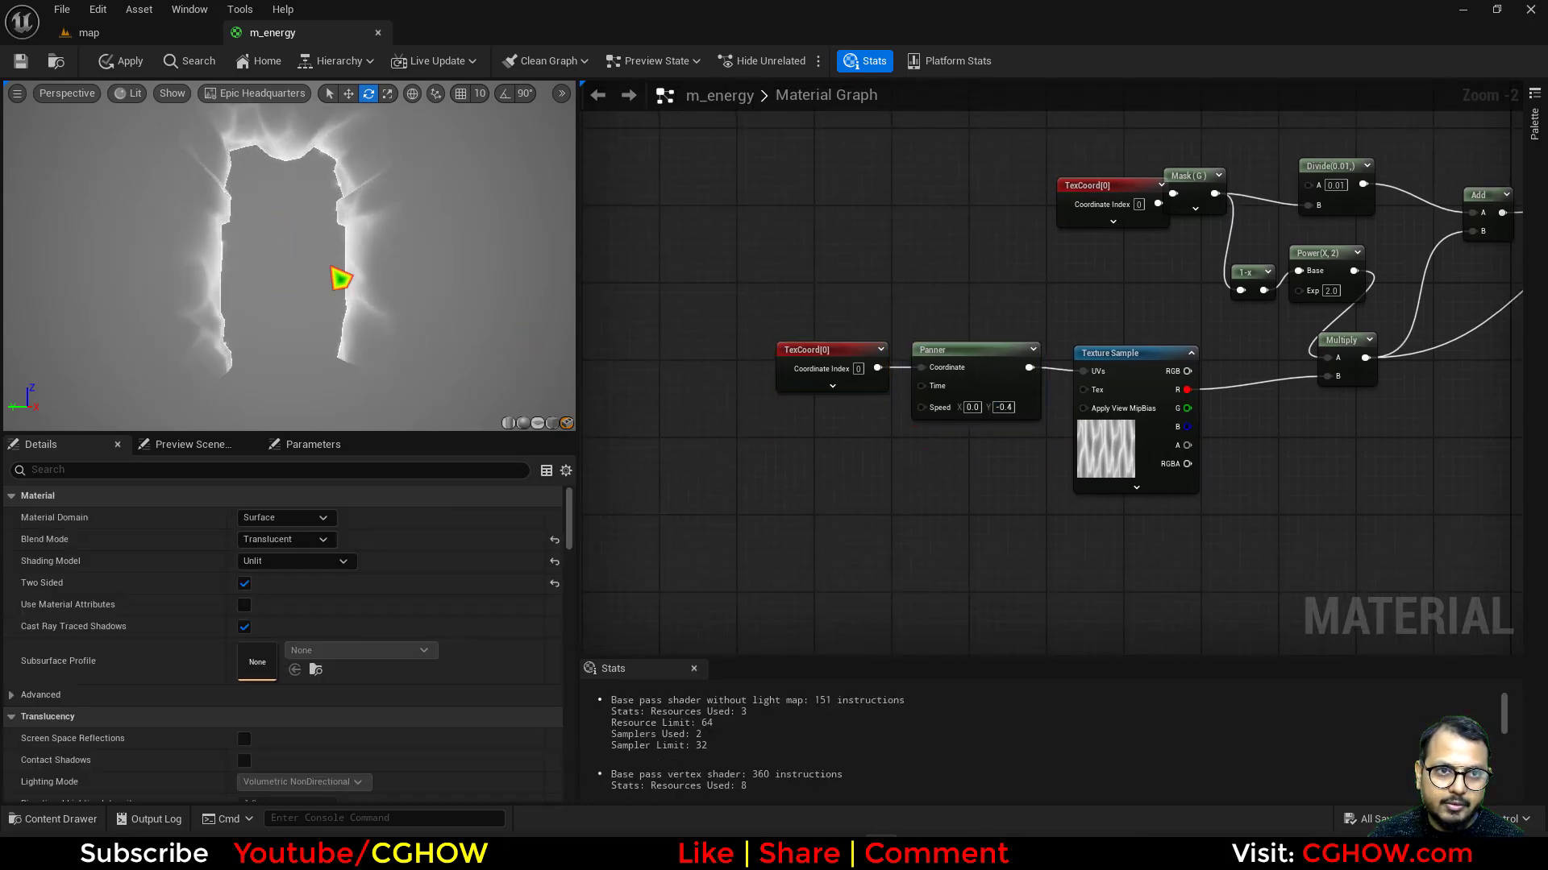
Add a second Texture Sample node below the Panner and assign the noise_blur texture to it.
click(765, 448)
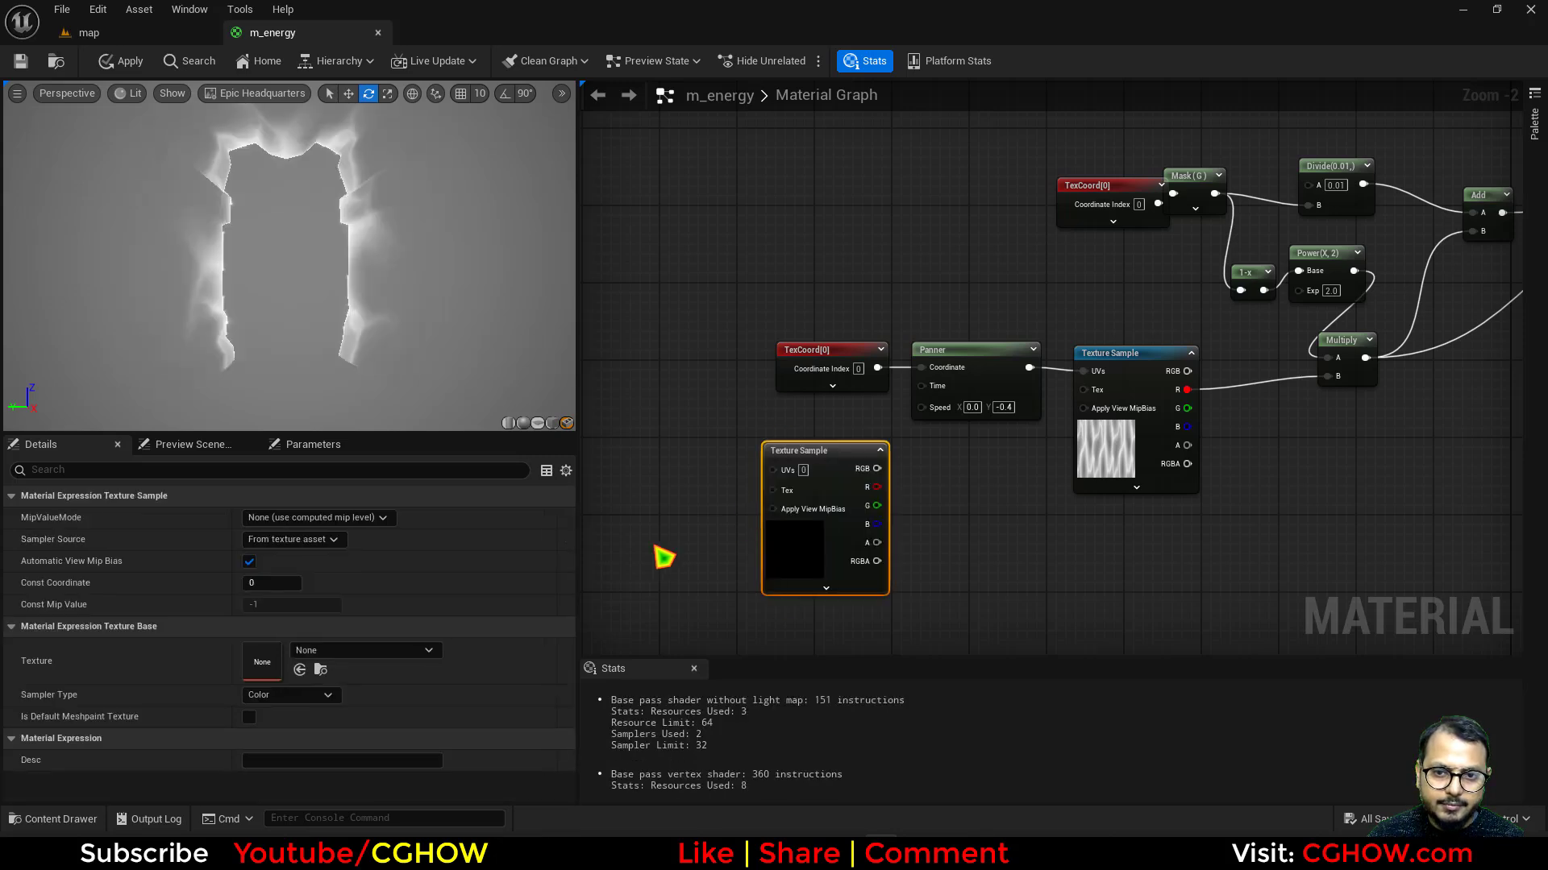
click(354, 661)
text(blur)
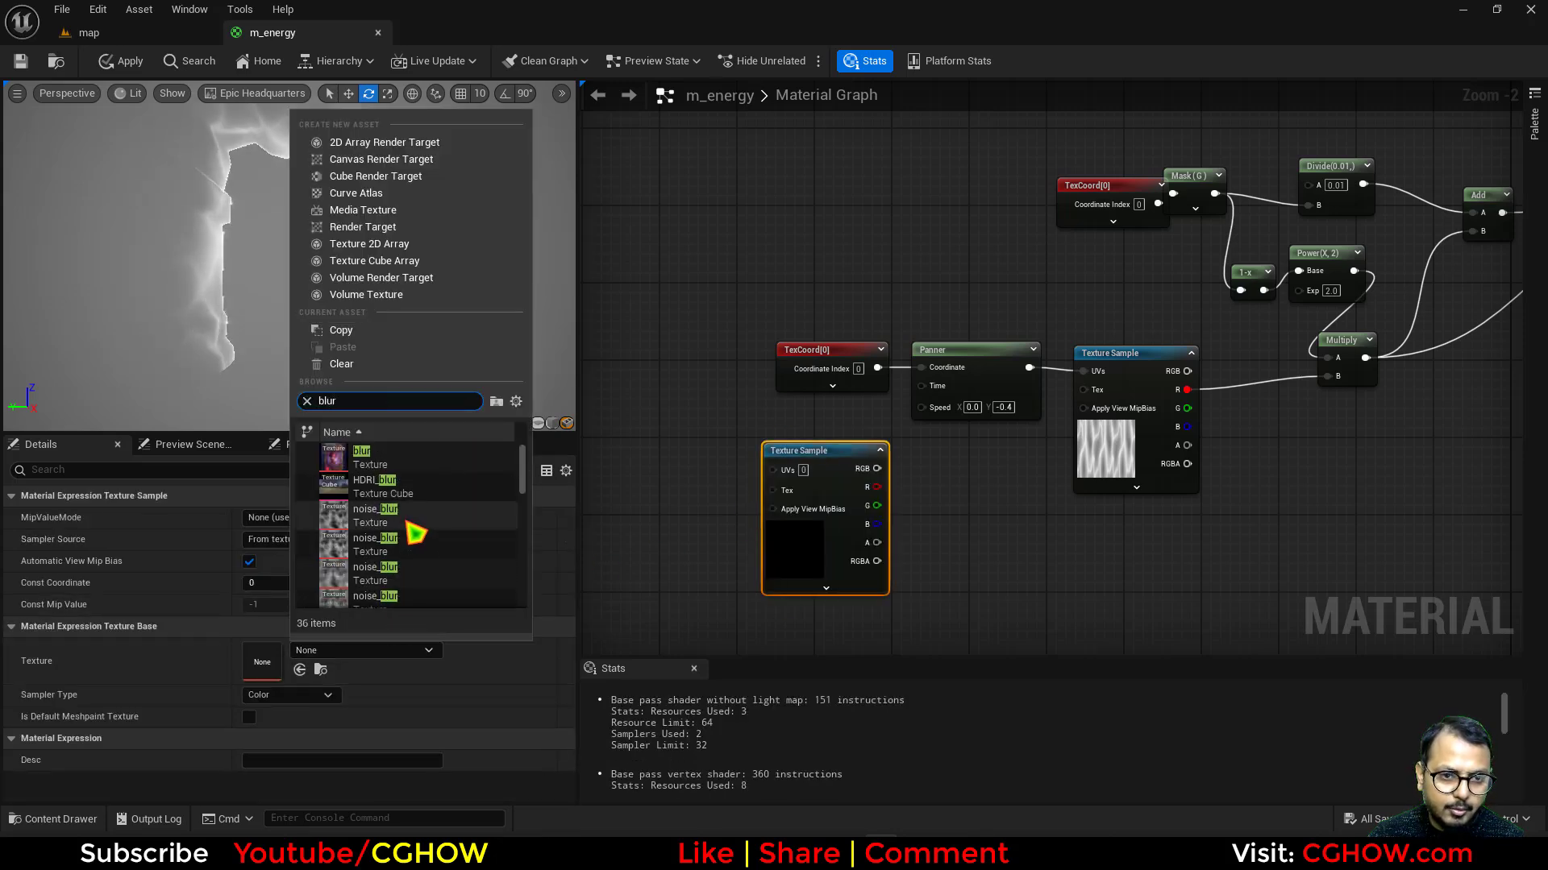
click(397, 520)
Drive the noise_blur Texture Sample's UVs with a copy of the TexCoord and Panner pair, with Speed Y set to -0.6.
drag(812, 287, 1009, 392)
key(ctrl+c)
right_drag(645, 471, 784, 467)
click(685, 453)
key(ctrl+v)
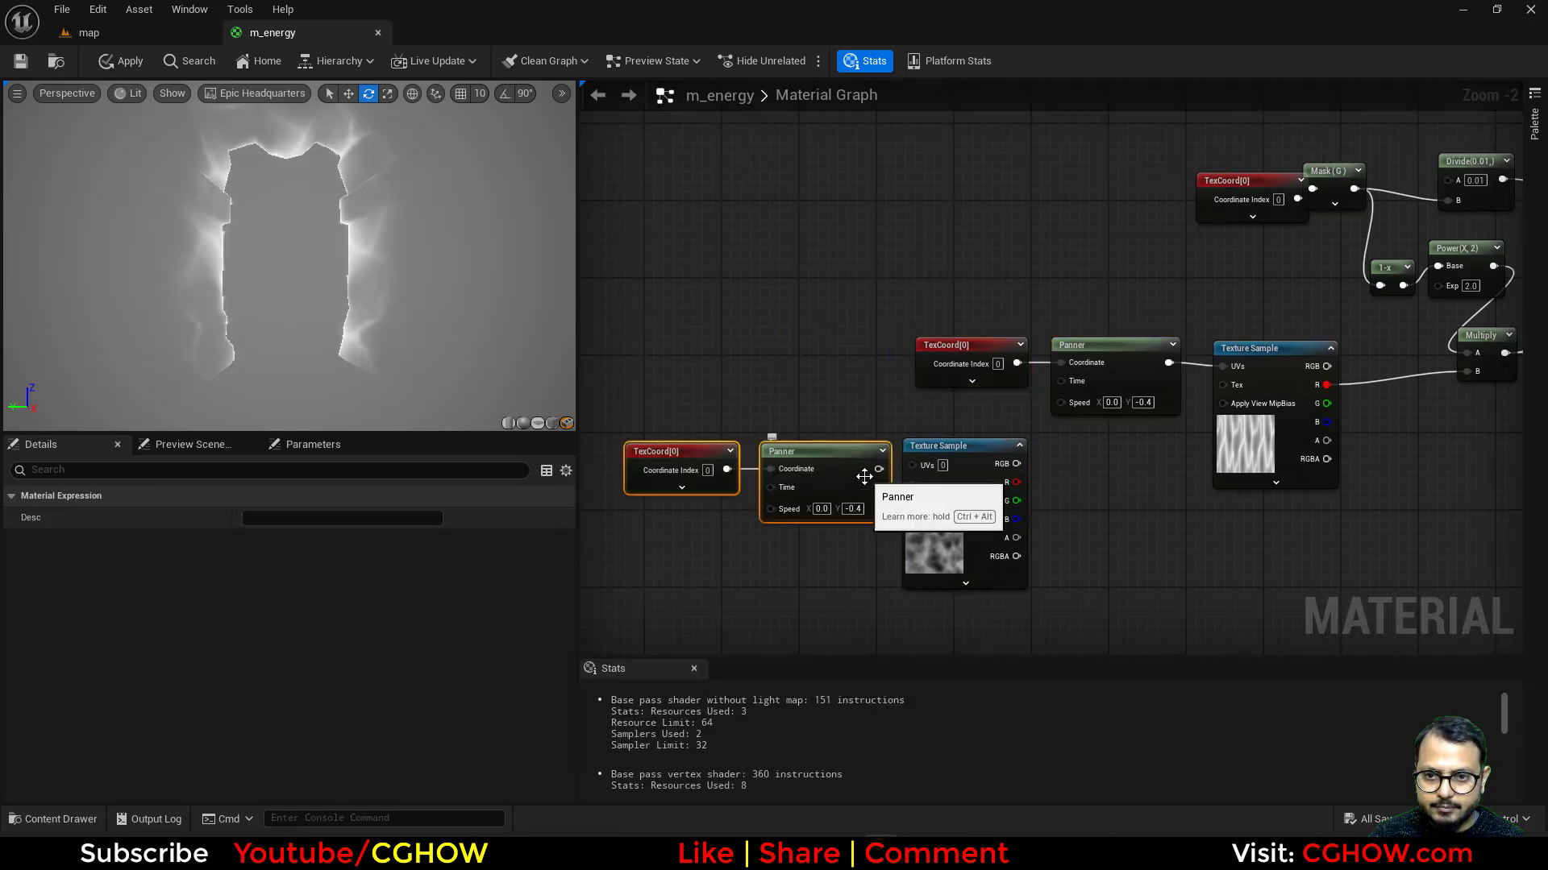
drag(864, 477, 919, 467)
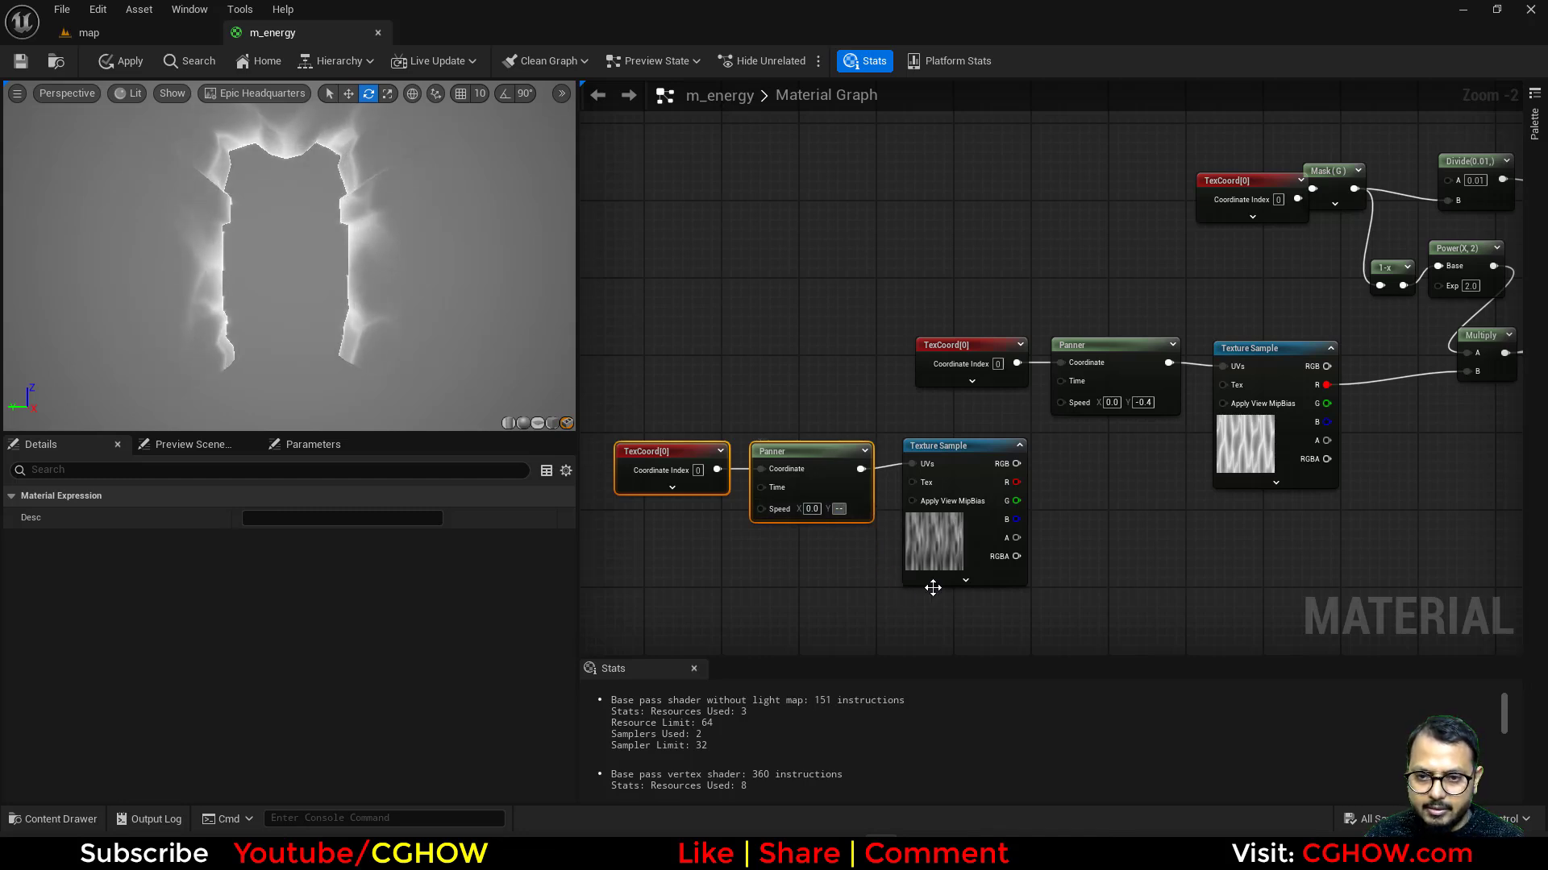
Make room in the graph and insert an Add node between the T_Aura branch's TexCoord and its Panner.
right_drag(1079, 500, 988, 500)
drag(632, 381, 758, 541)
click(780, 378)
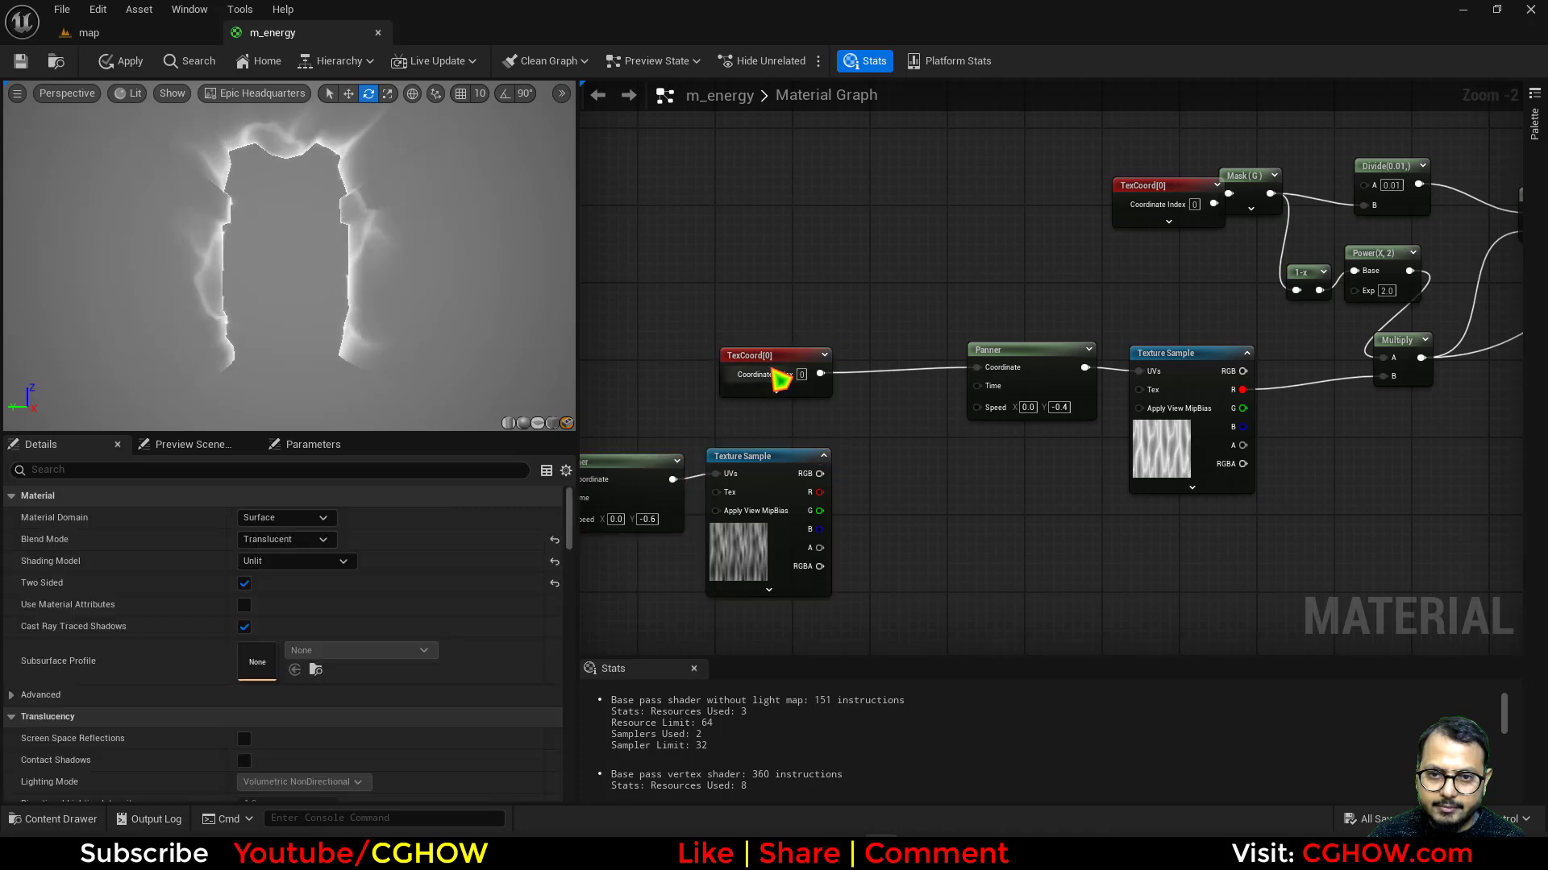
drag(780, 378, 786, 363)
key(a)
click(860, 461)
drag(881, 462, 976, 368)
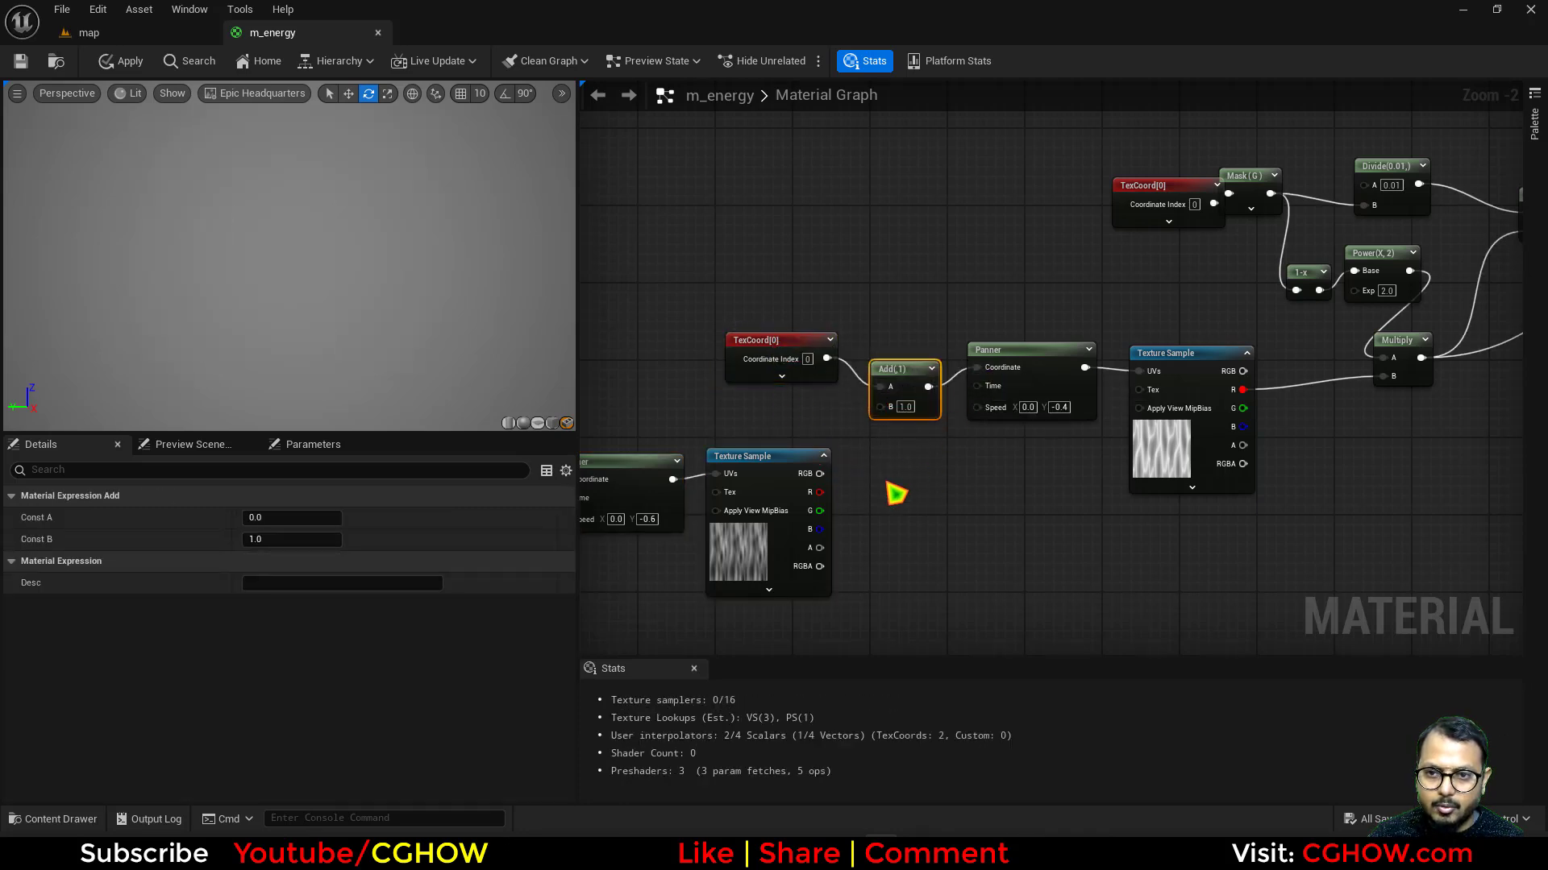
Multiply the noise_blur sample's red channel by 0.5 and feed it into the second input of the UV Add node.
key(m)
click(879, 456)
mouse_move(888, 483)
mouse_down()
mouse_move(880, 406)
mouse_move(915, 492)
mouse_up()
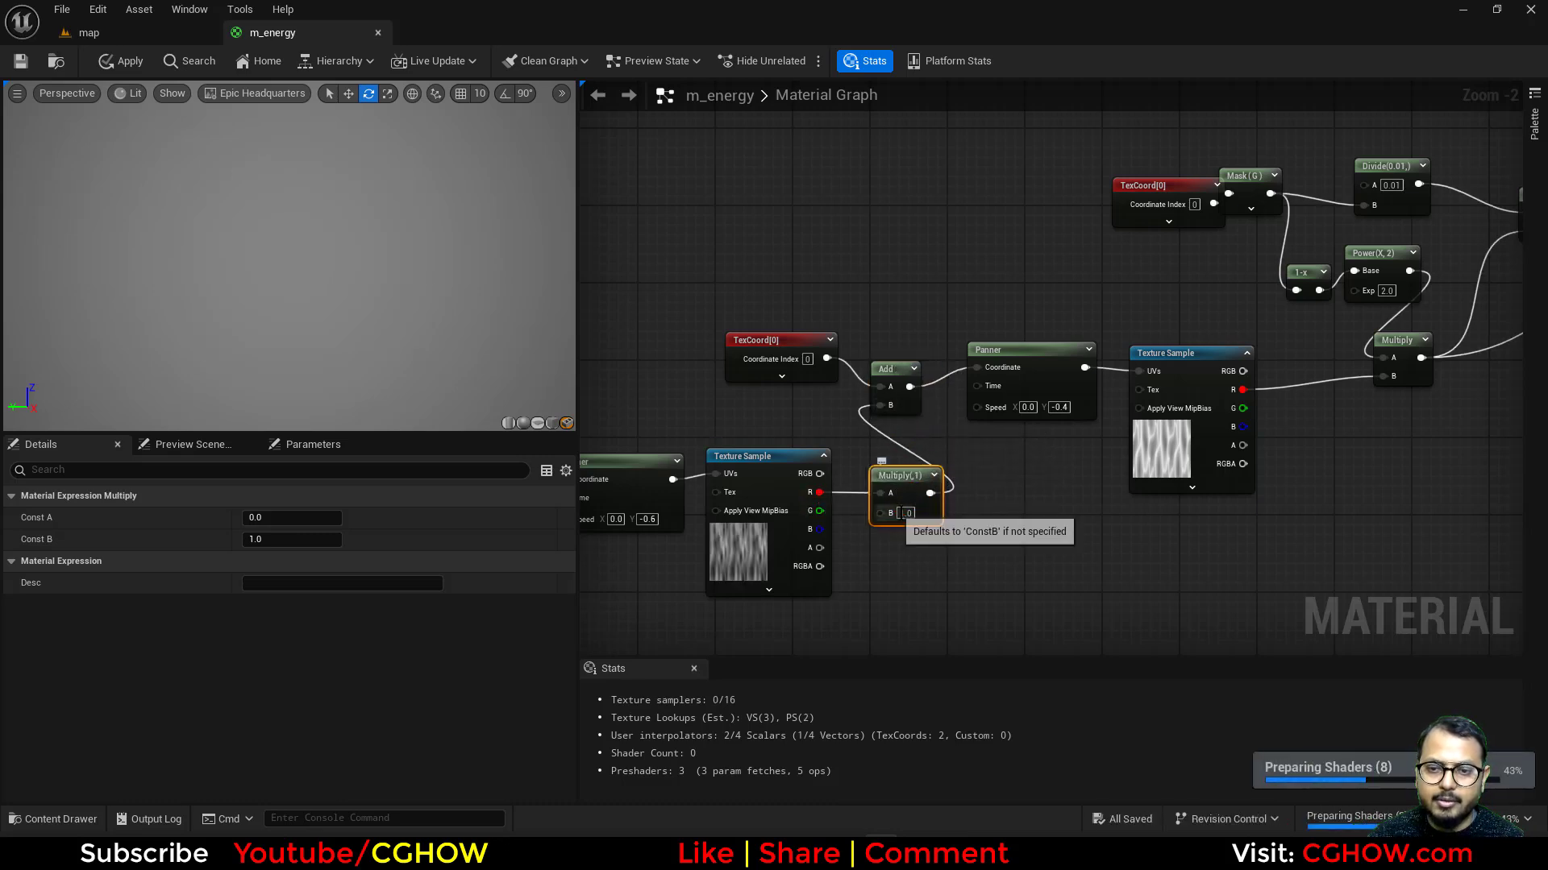
text(.5)
key(Return)
right_drag(1112, 540, 1163, 526)
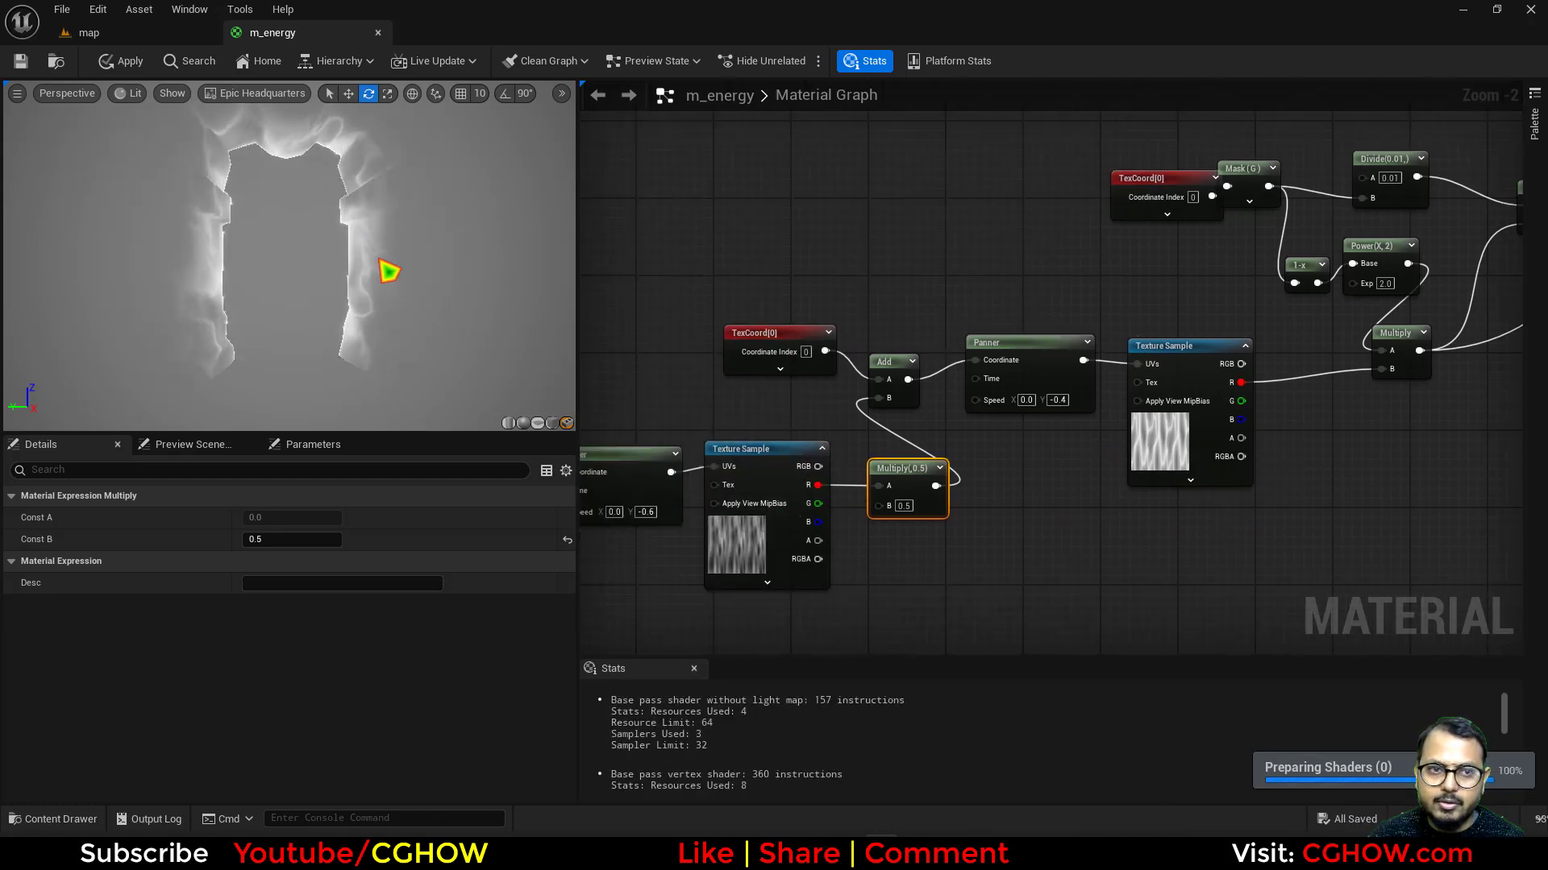
Add a Lerp node above the final Add node and drive its Alpha with the Add result.
right_drag(1013, 444, 637, 520)
right_drag(1104, 488, 830, 541)
right_drag(1007, 299, 962, 385)
click(893, 274)
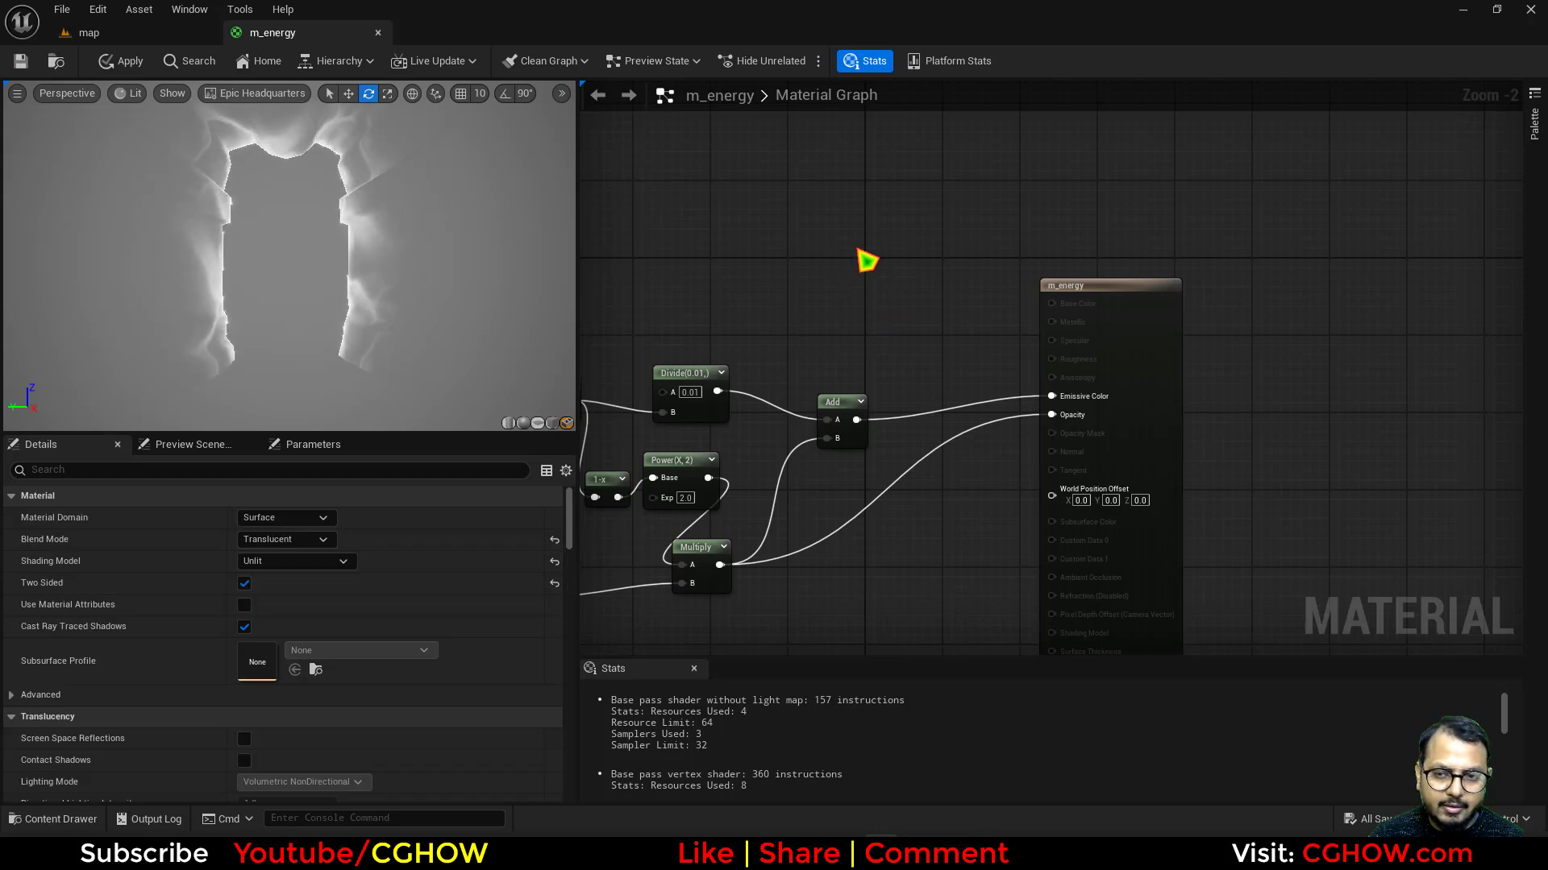
click(862, 259)
drag(857, 420, 864, 318)
right_drag(679, 255, 812, 269)
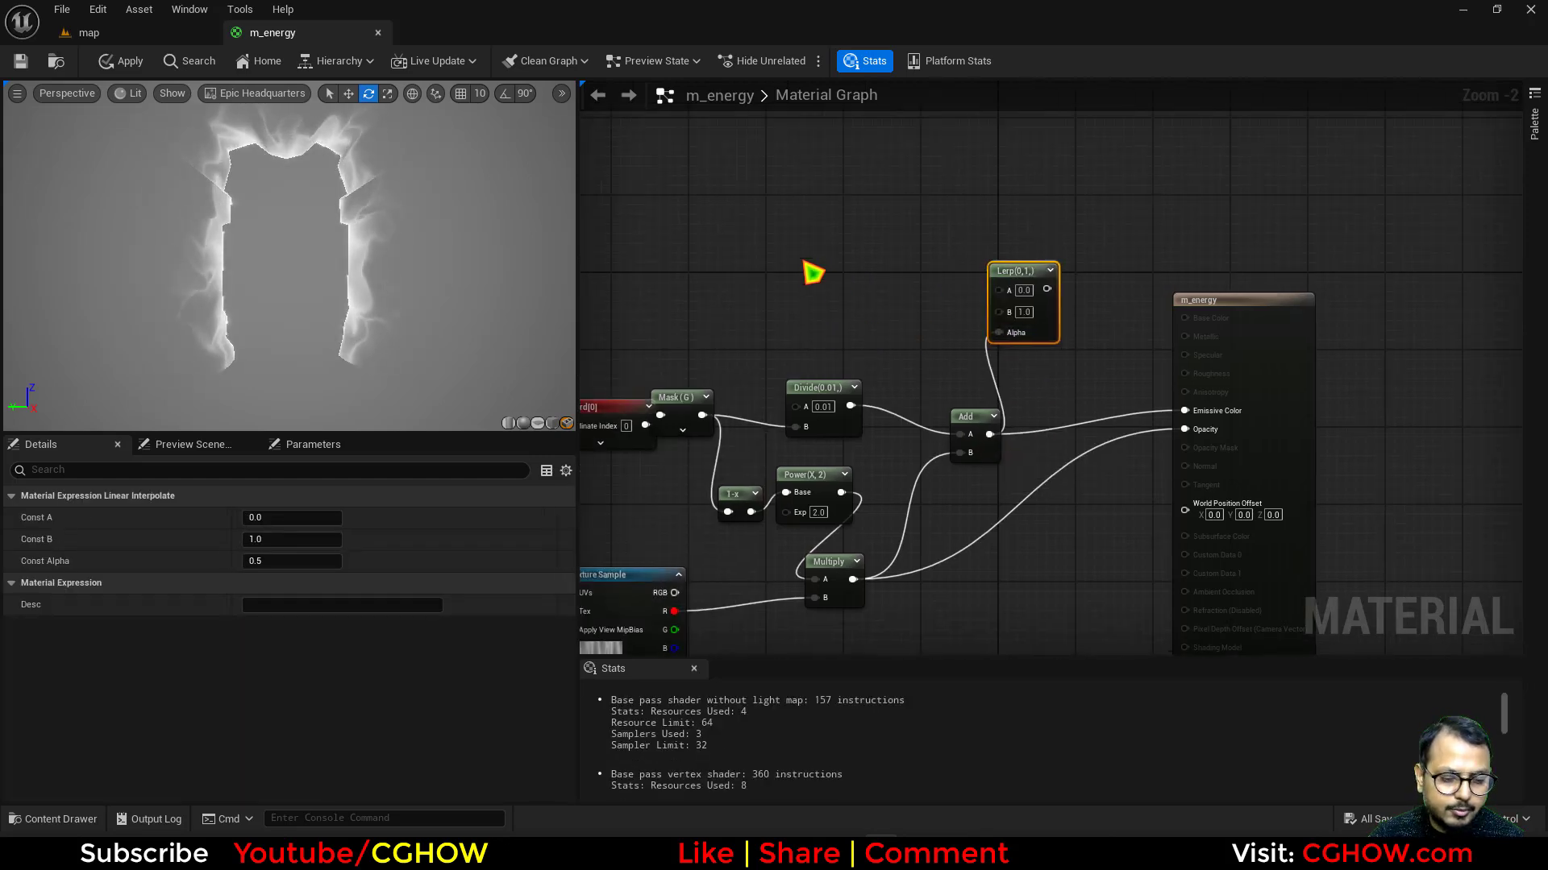
Place two Constant3Vector colour nodes, one above the other, beside the Lerp node.
click(773, 237)
drag(828, 304, 832, 196)
key(ctrl+w)
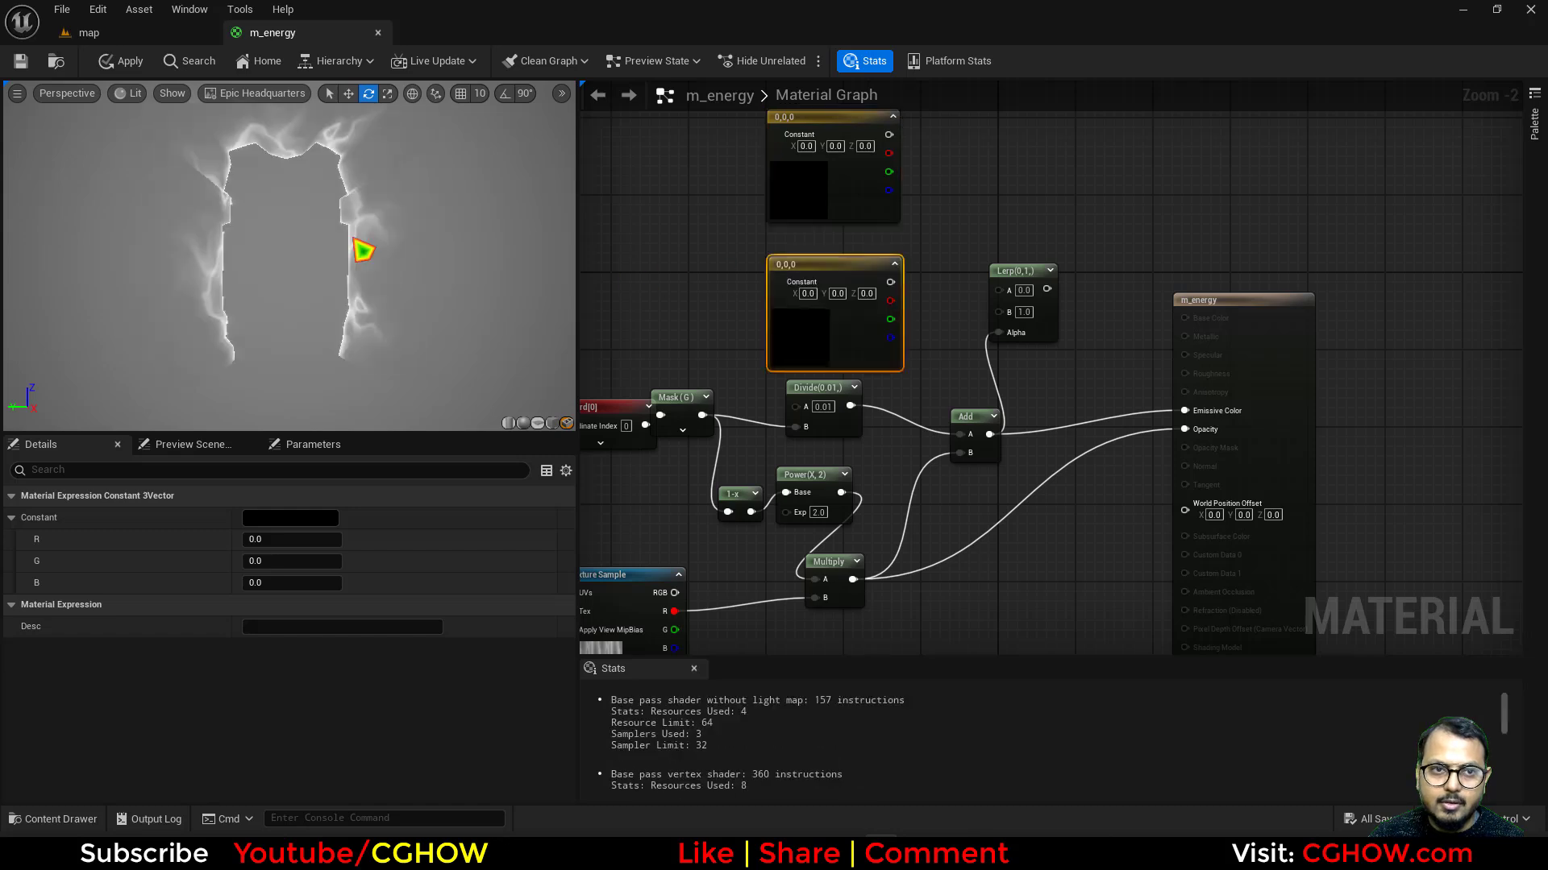
right_drag(798, 301, 789, 380)
drag(823, 404, 792, 395)
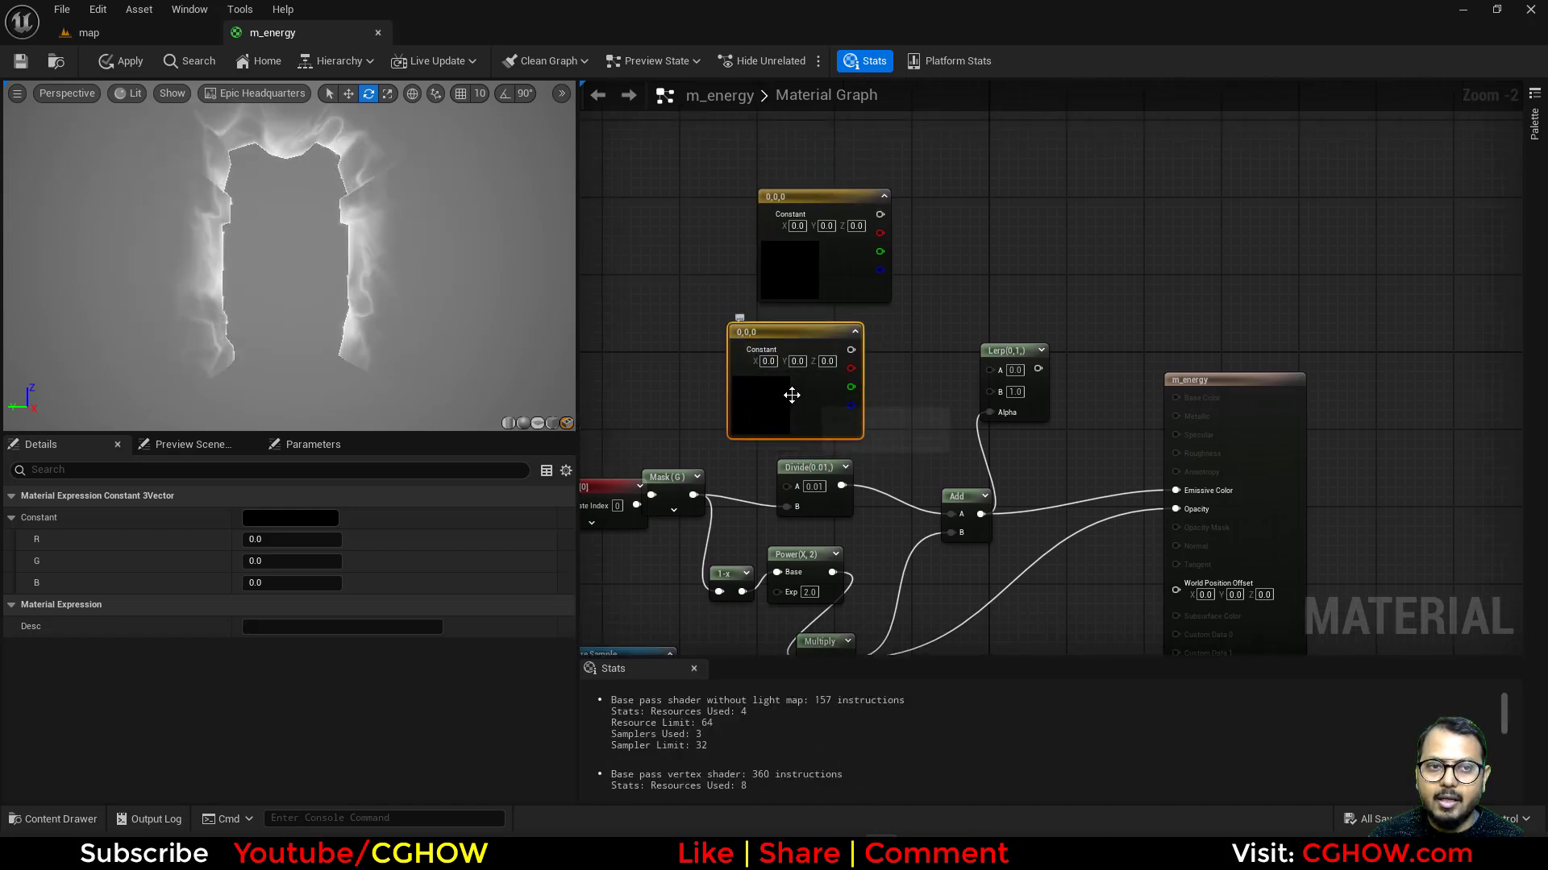
Set the lower colour constant to bright sky blue (0.0148, 0.675, 1) and connect it to the Lerp's B input.
double_click(774, 411)
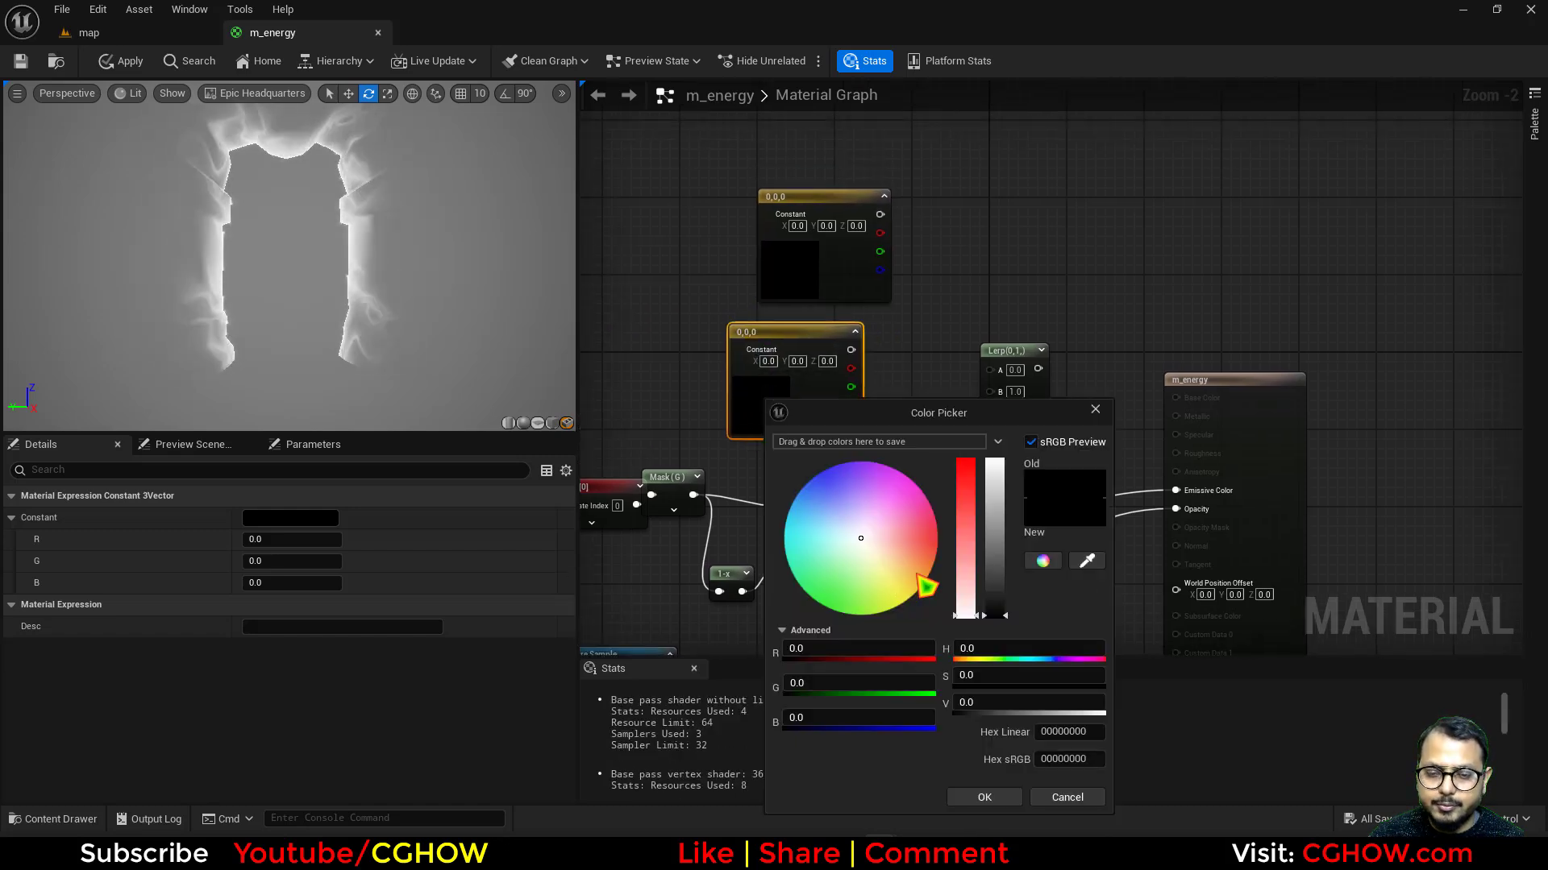
drag(927, 569, 789, 512)
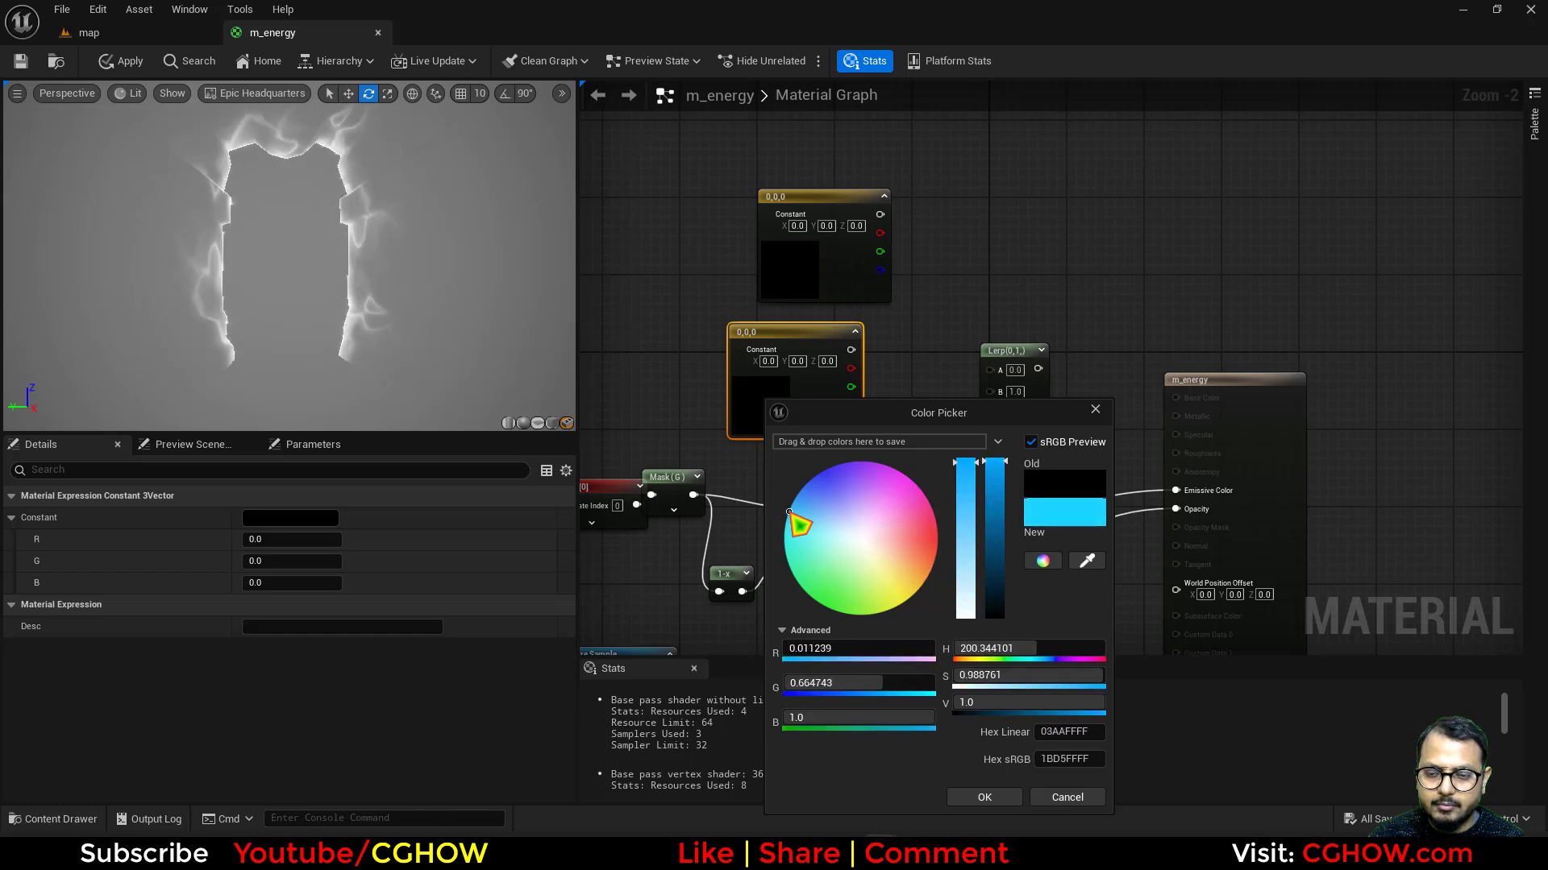
click(984, 797)
drag(899, 350, 997, 410)
Set the upper colour constant to green (0.103, 0.438, 0.0166), connect it to the Lerp's A input, and feed the Lerp into Emissive Color.
double_click(798, 265)
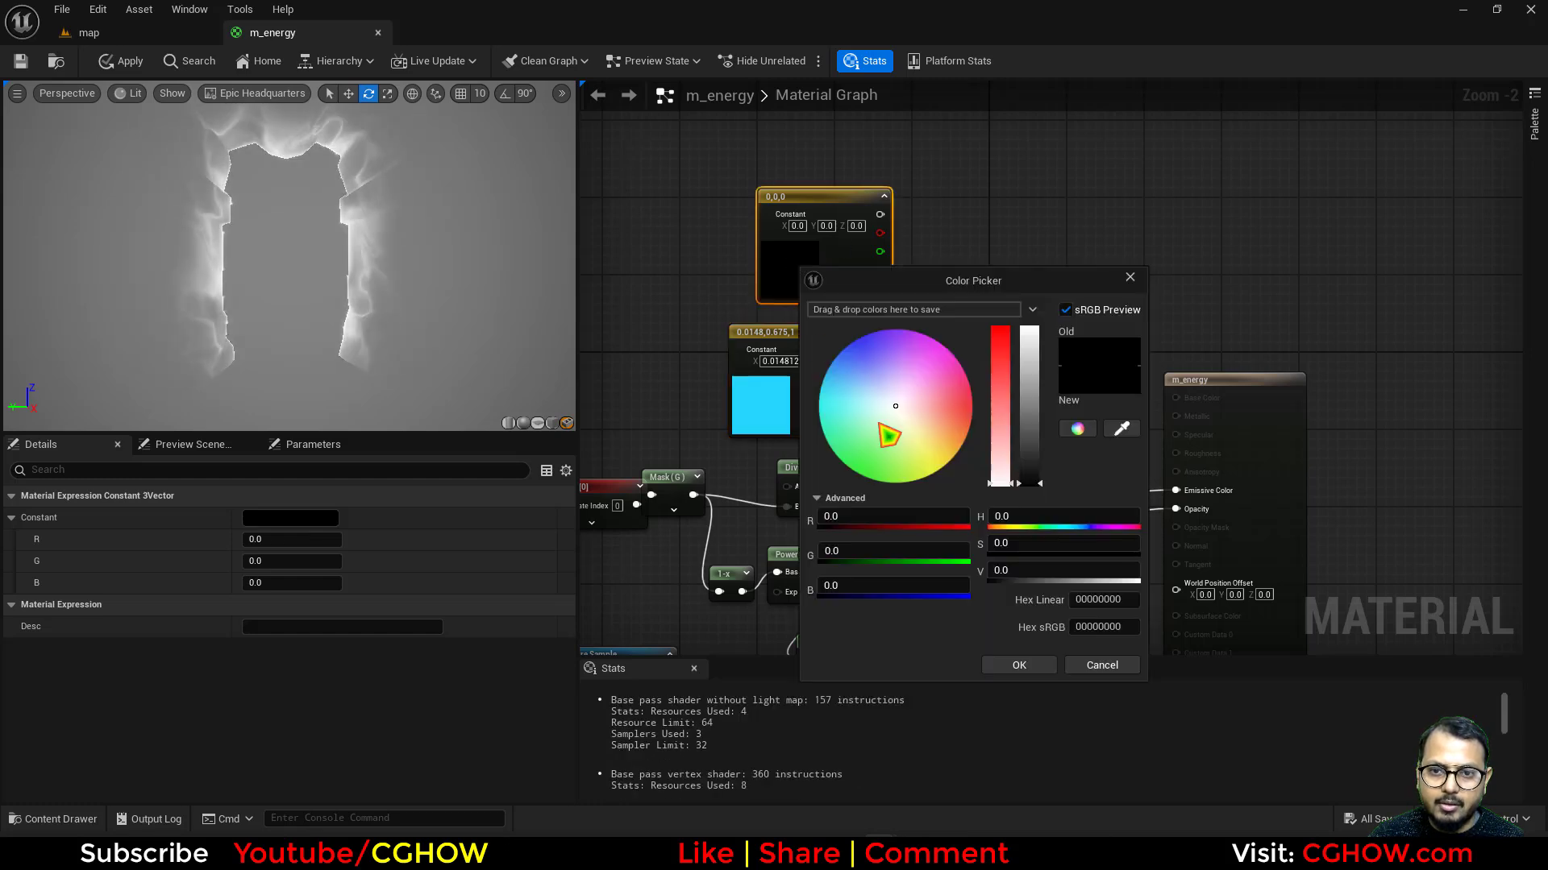
click(873, 465)
drag(1029, 338, 1029, 415)
click(1017, 665)
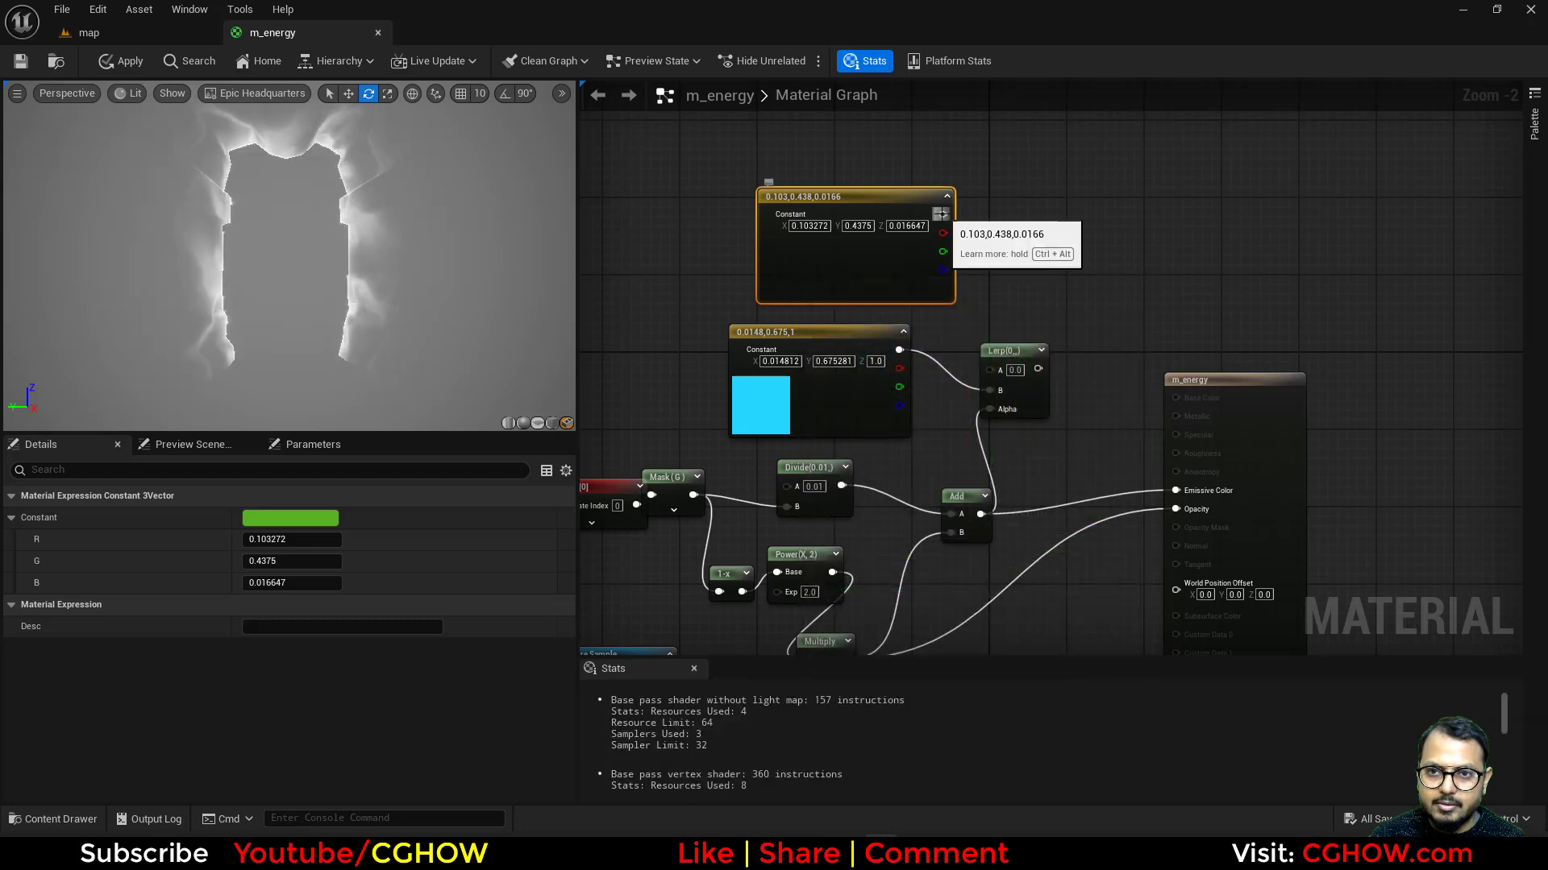
drag(943, 214, 1175, 490)
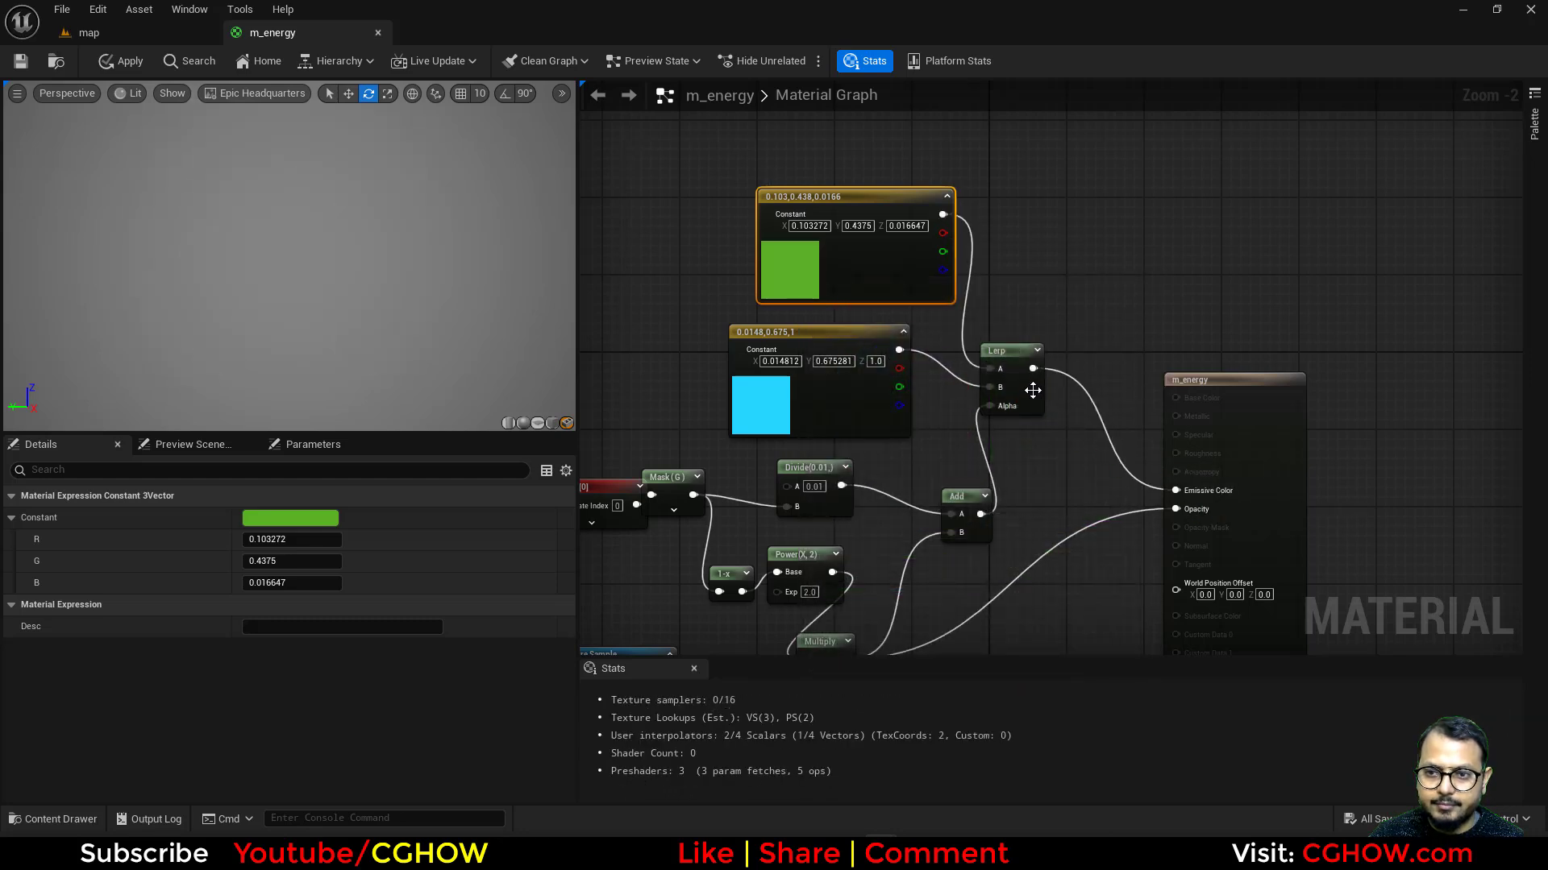
Tidy the graph by moving the Lerp node up and placing the two colour constants closer to it.
drag(1033, 397, 1062, 339)
drag(832, 417, 881, 408)
drag(827, 274, 817, 274)
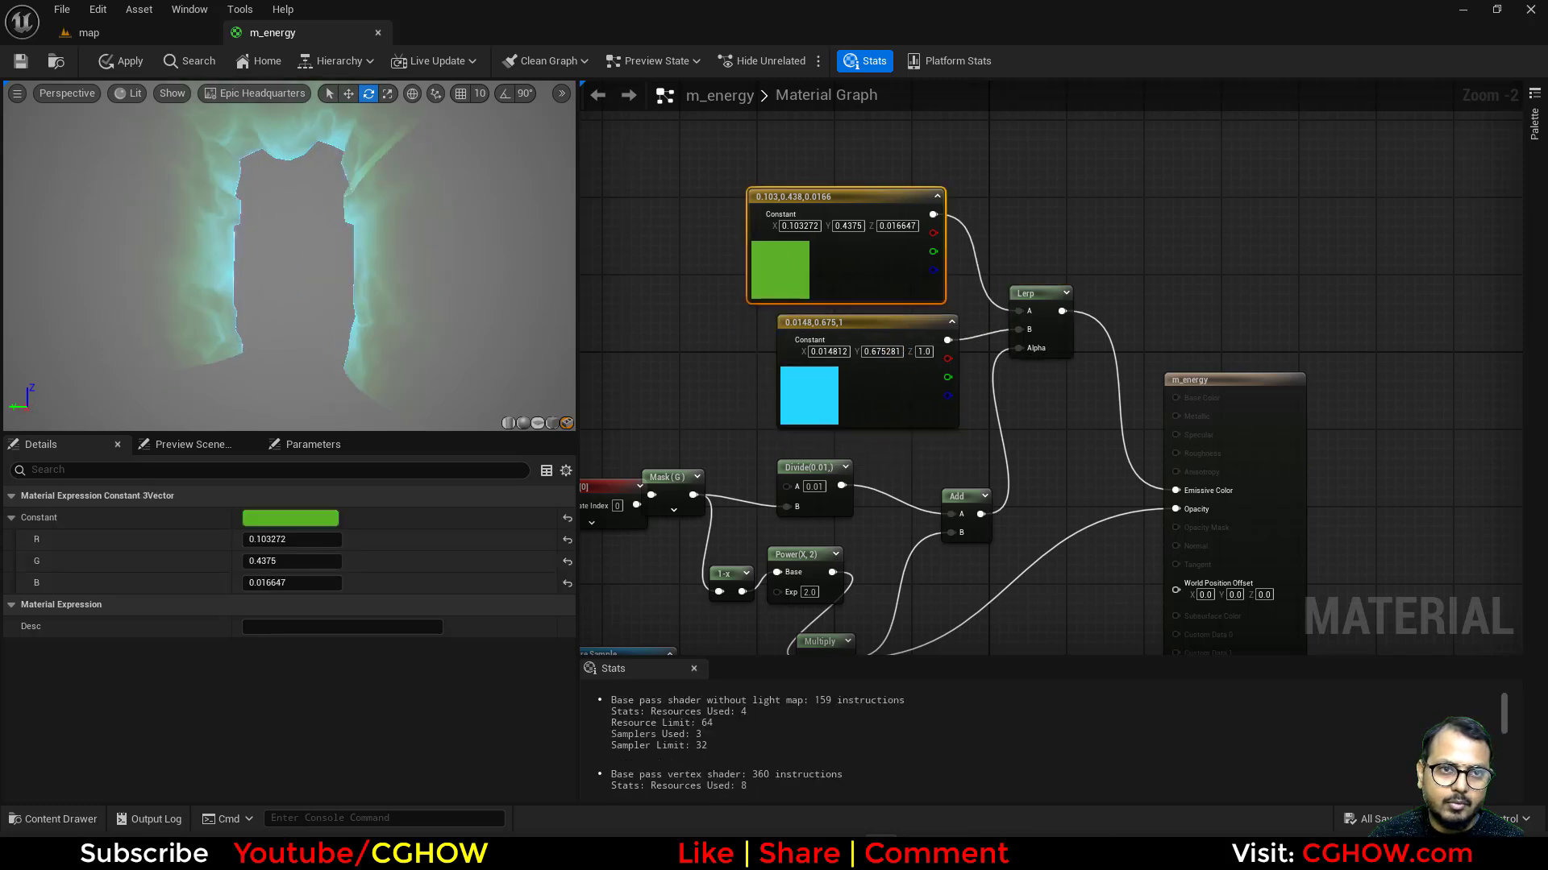
Set m_energy's refraction method to Index Of Refraction.
right_drag(808, 460, 776, 309)
click(1235, 357)
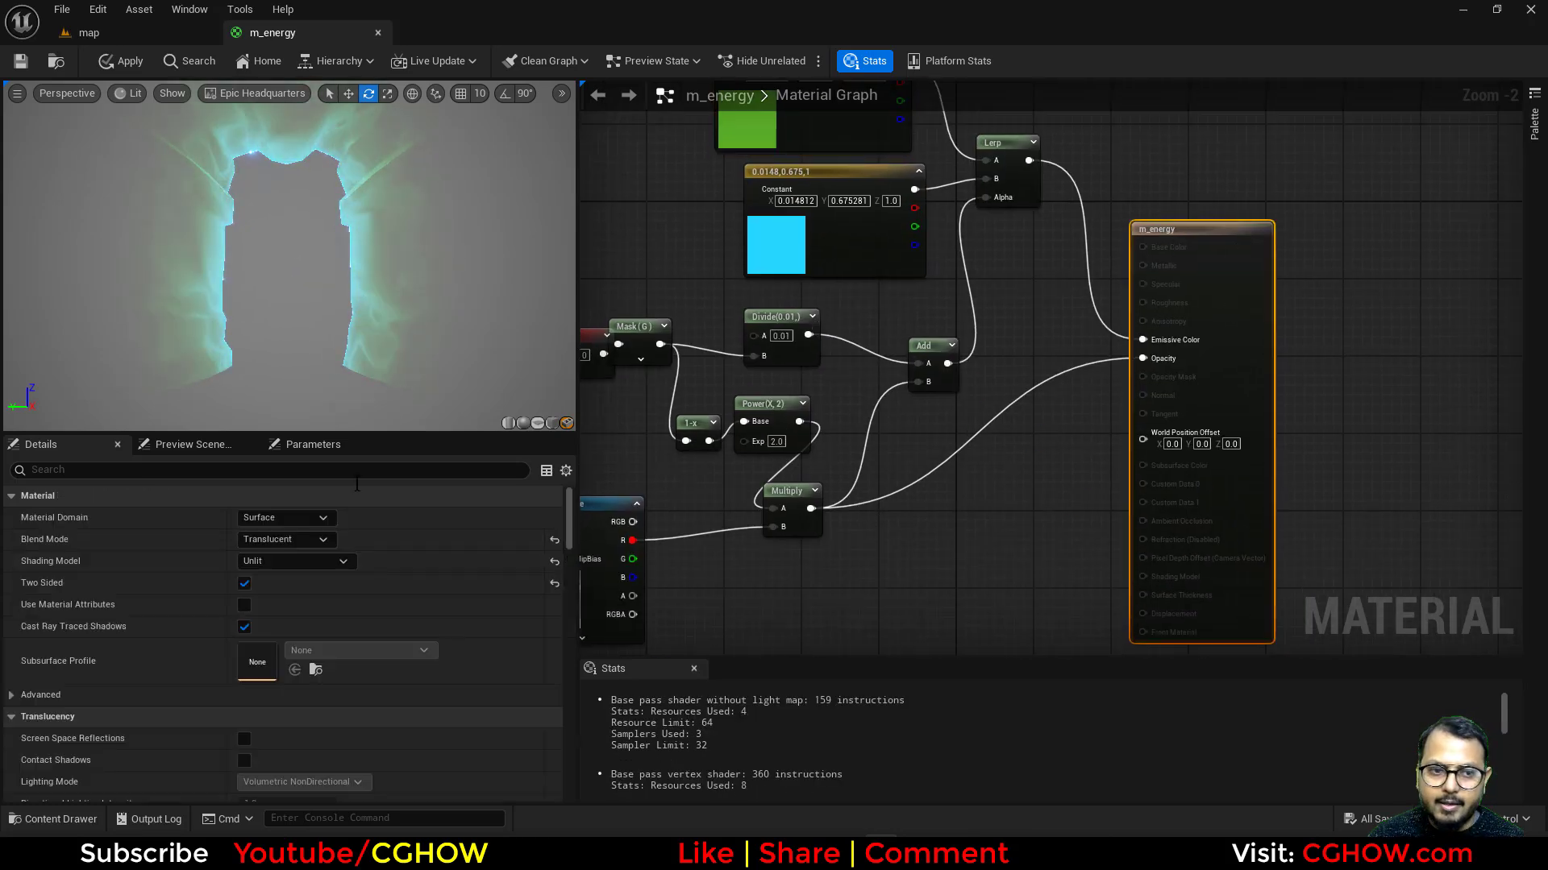
text(ref)
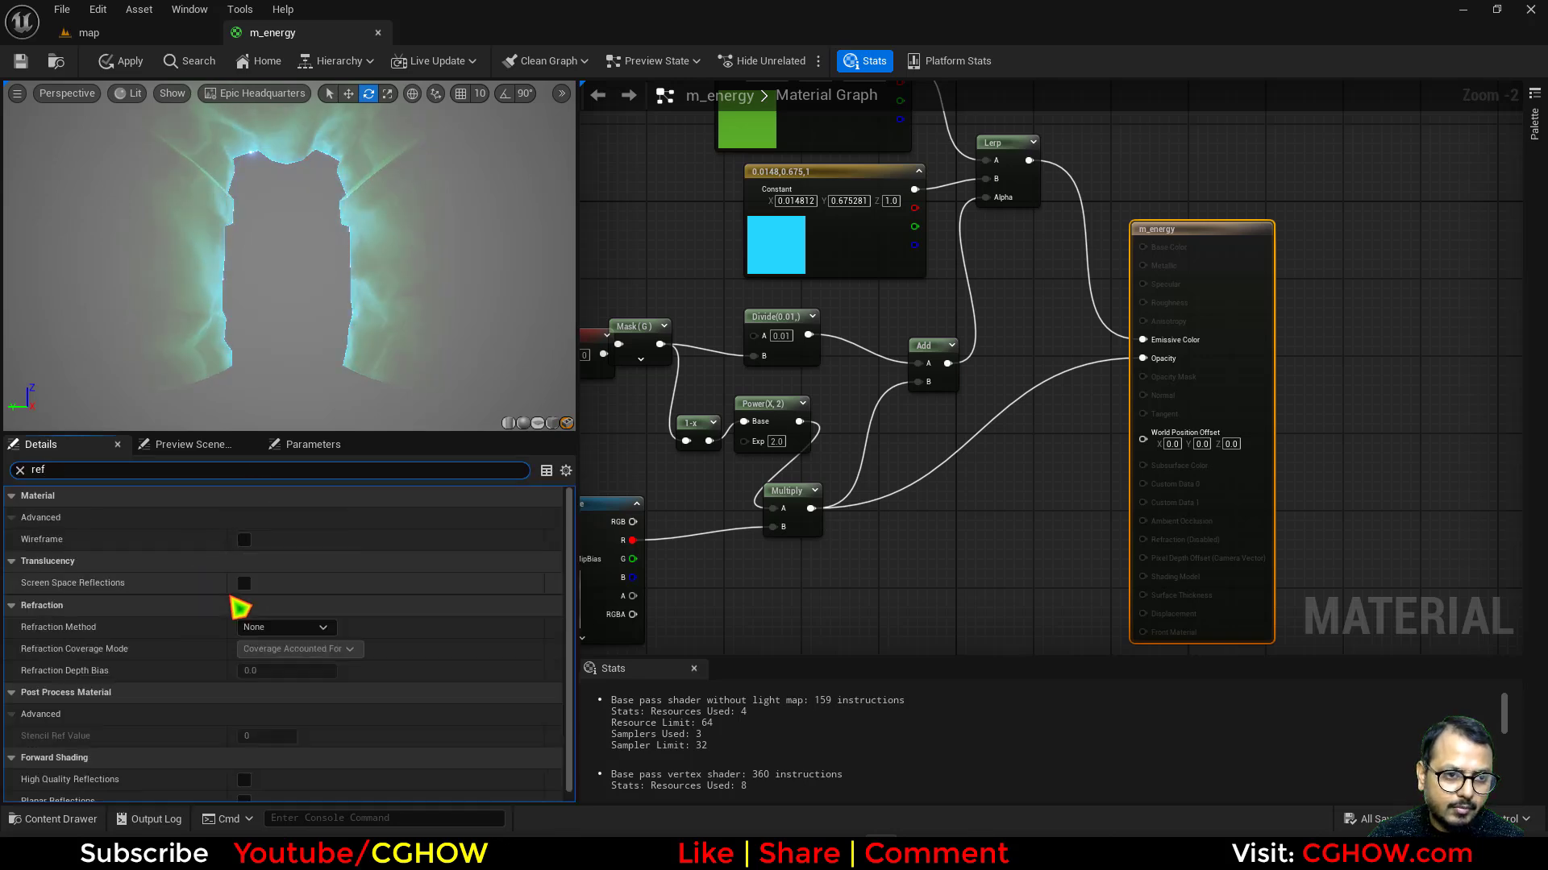
click(284, 630)
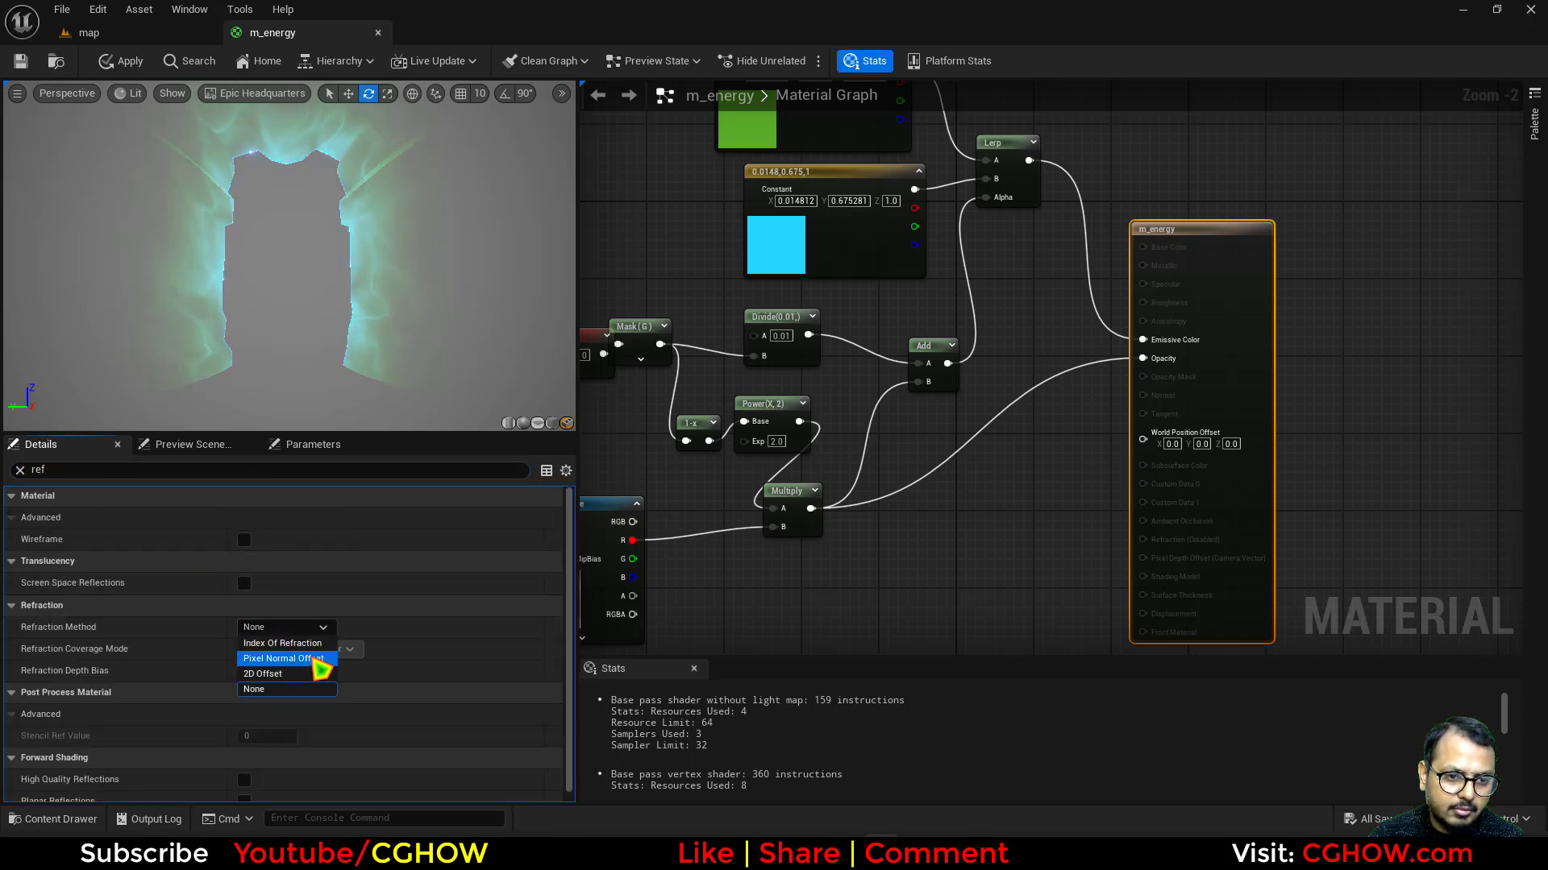
click(313, 645)
Add a Lerp node below the Multiply node and connect the Texture Sample's R output to its Alpha.
right_drag(896, 582, 1116, 473)
right_drag(922, 518, 787, 503)
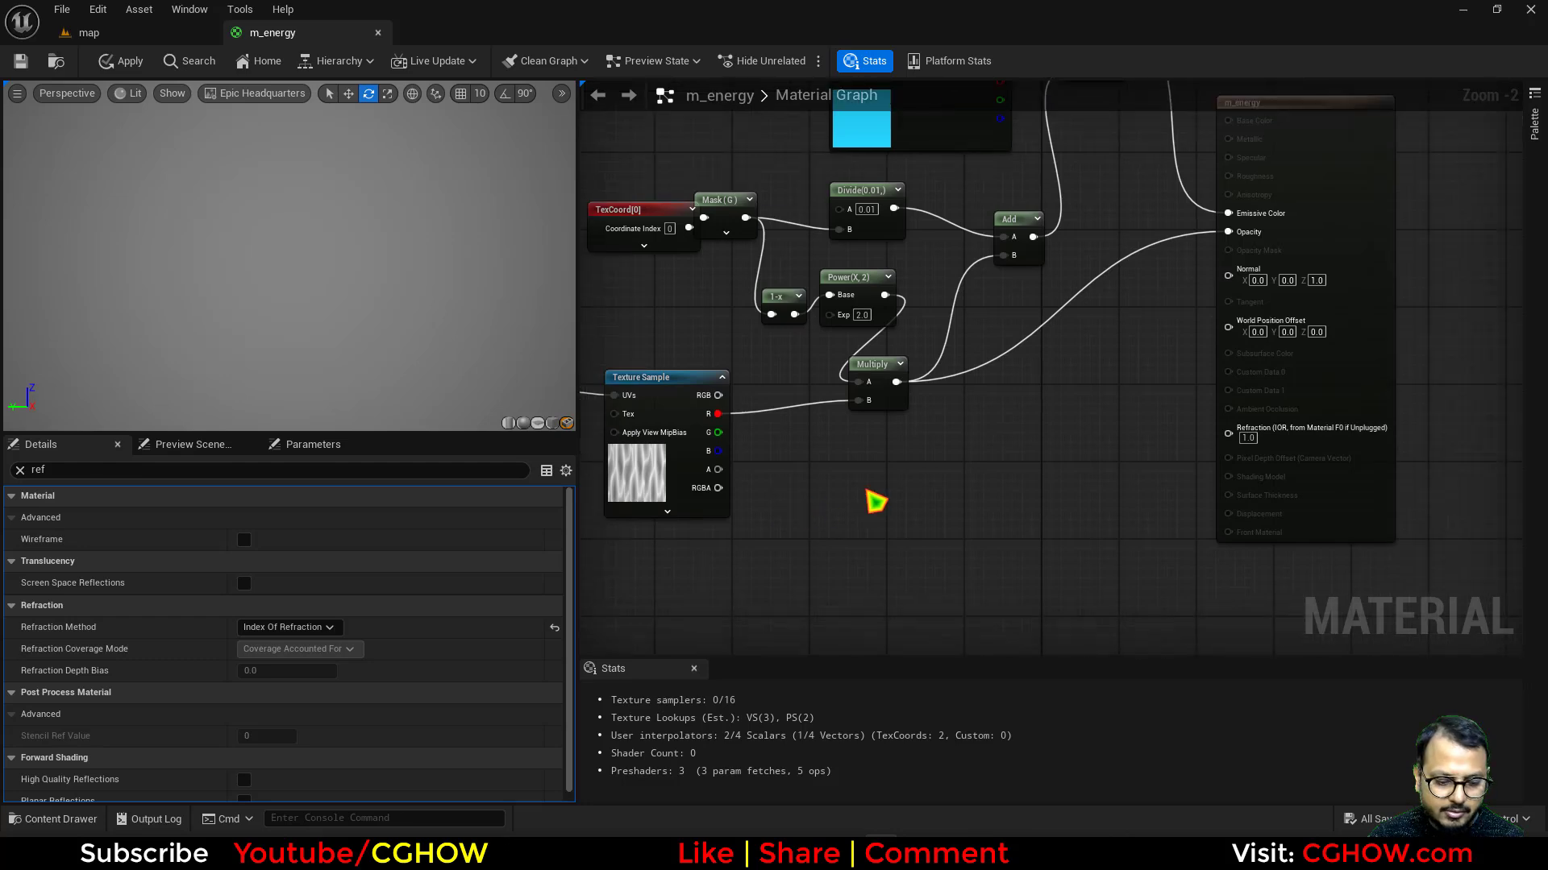
click(932, 472)
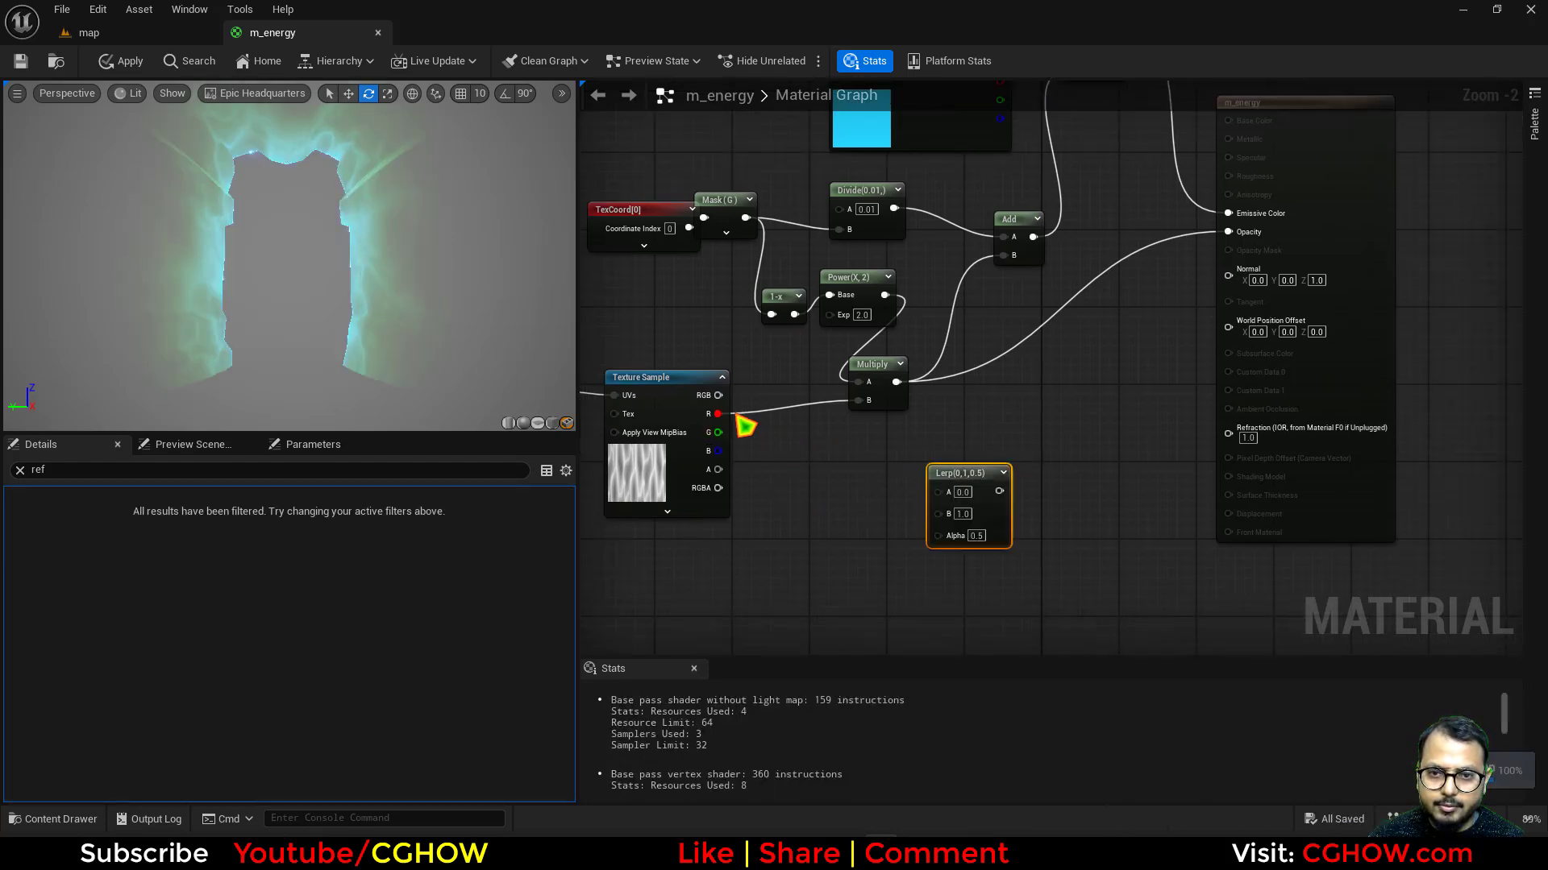
drag(717, 414, 958, 538)
Set the new Lerp's A to 1 and B to 1.4, feed it into Refraction, and save the material.
click(963, 492)
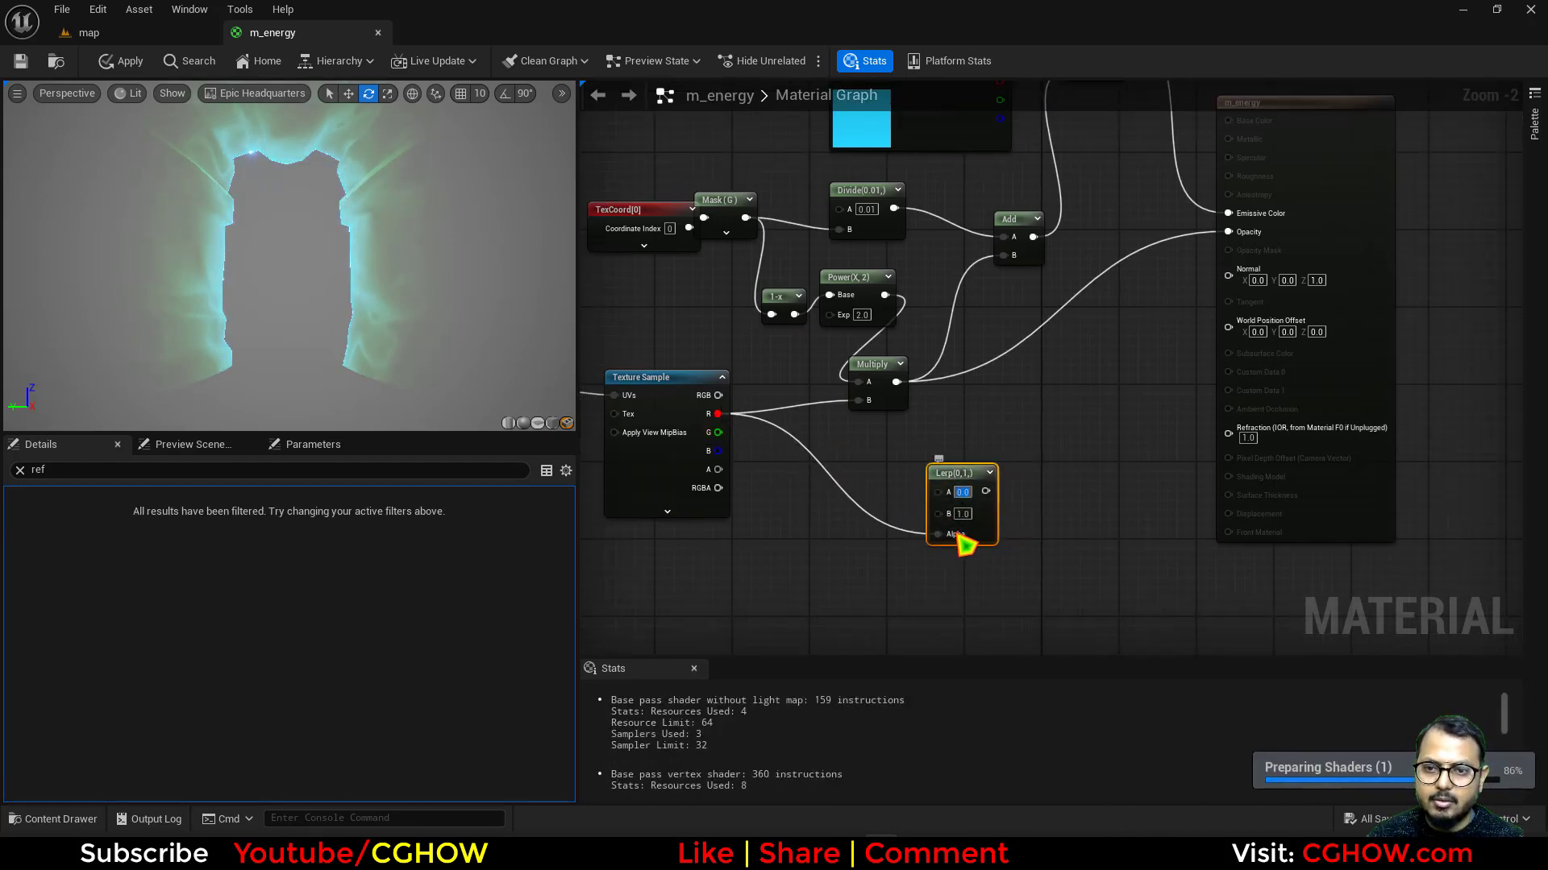
text(1)
key(Tab)
text(1.4)
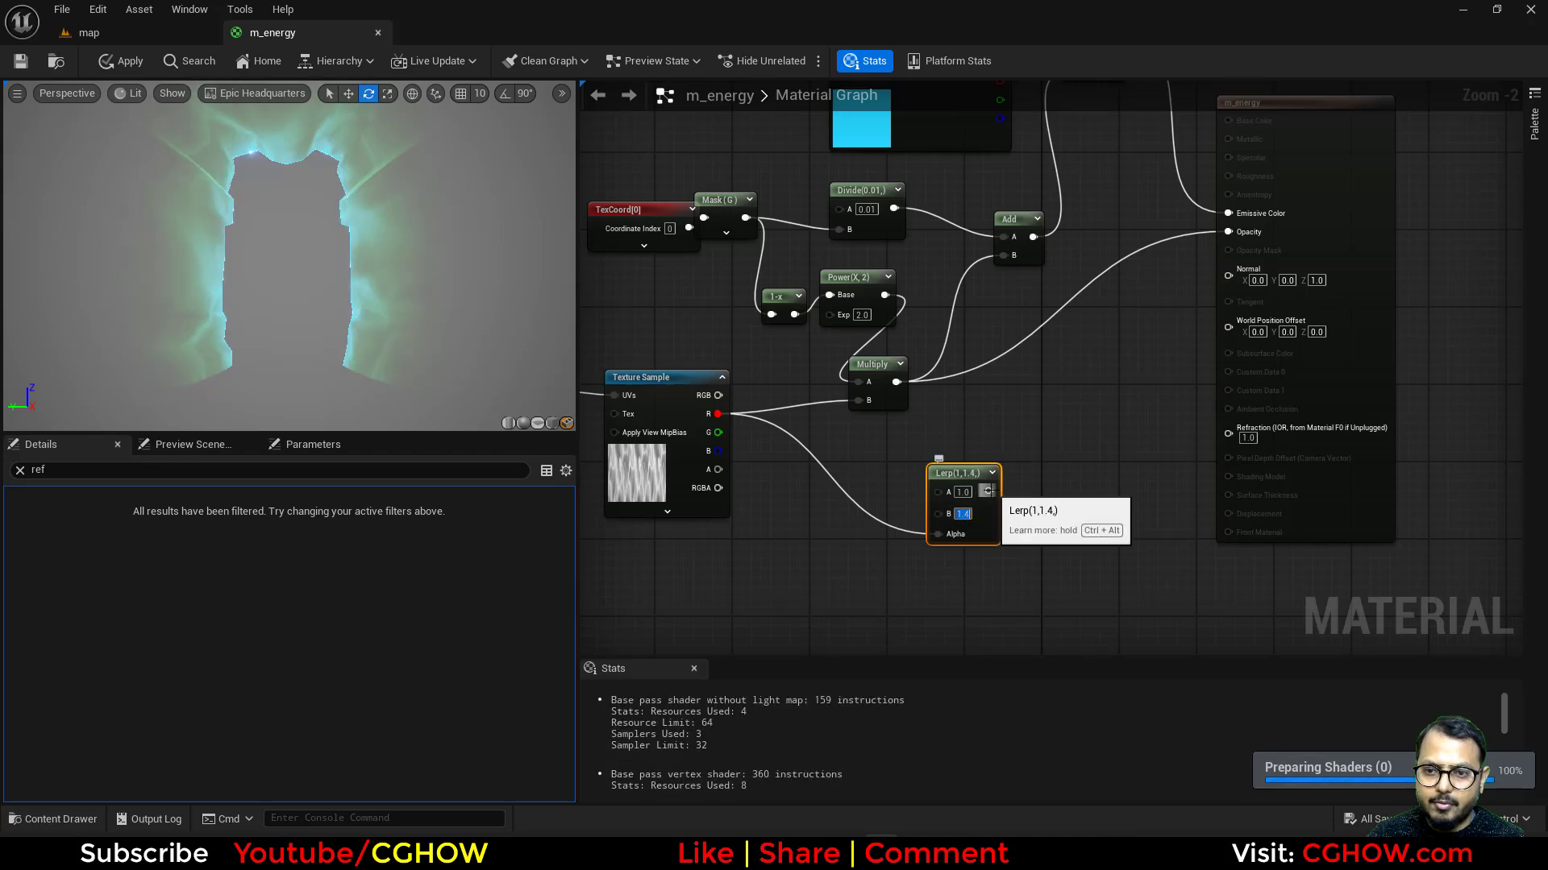
mouse_move(986, 492)
mouse_down()
mouse_move(1213, 480)
mouse_move(1229, 434)
mouse_up()
scroll(1051, 459, down, 3)
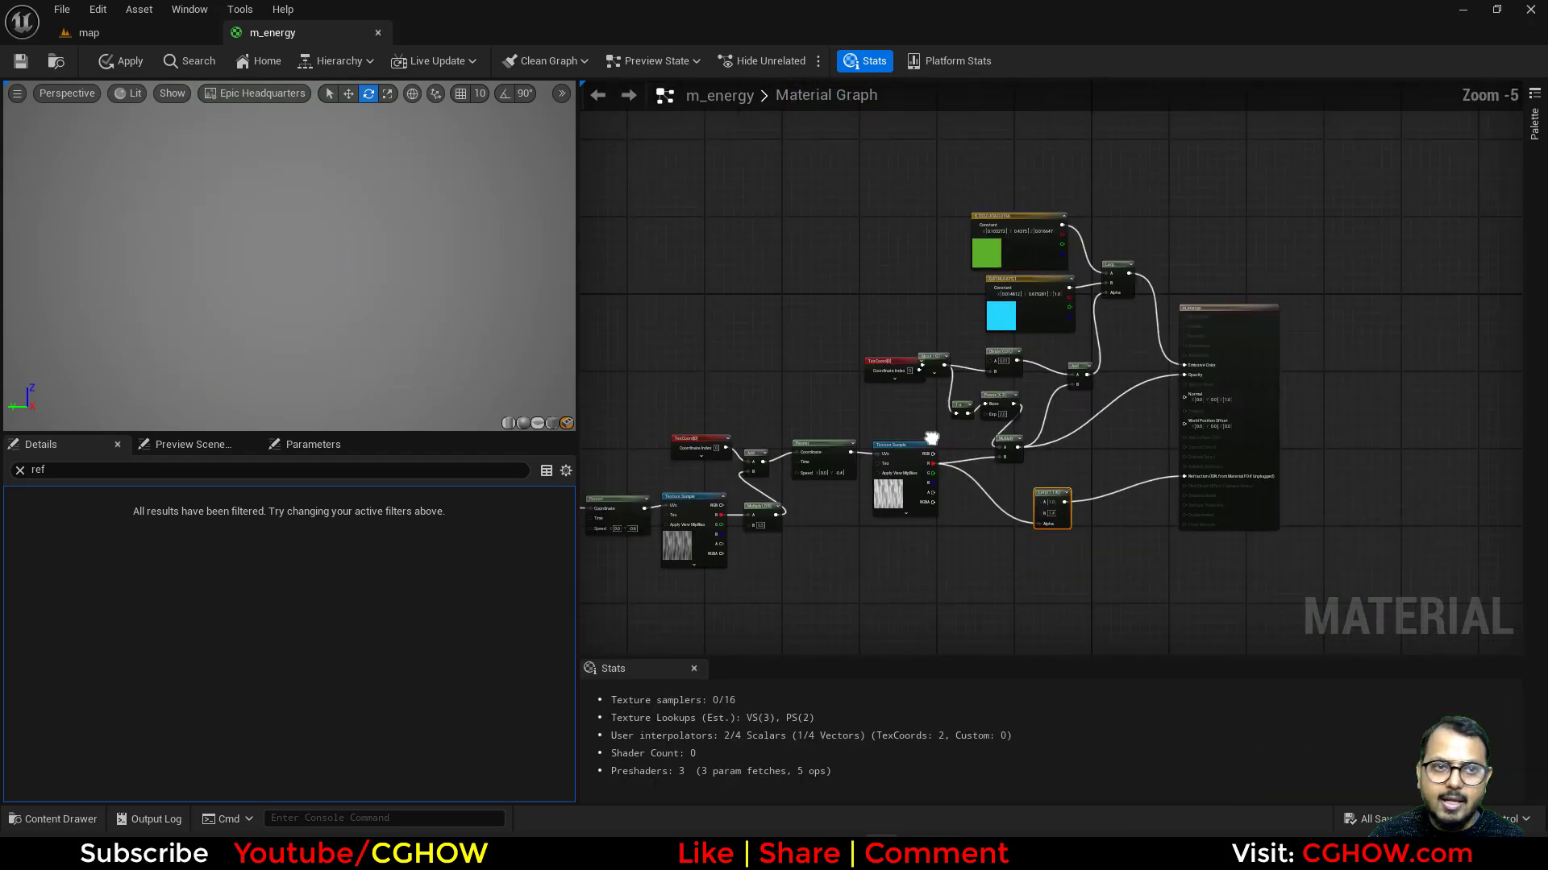
click(22, 62)
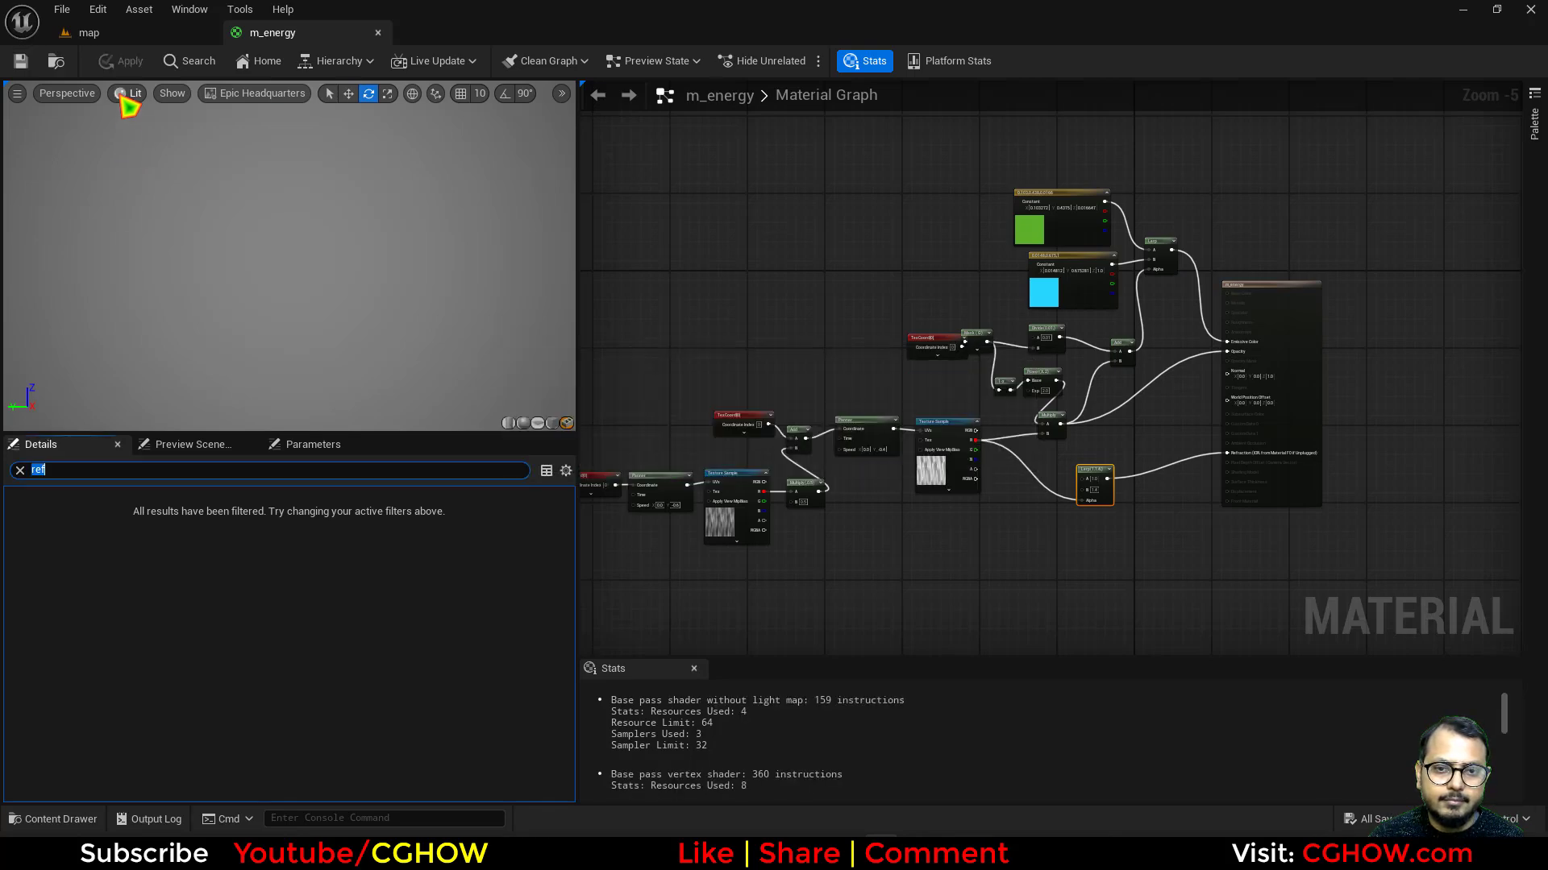
Override NS_portal's Mesh Renderer material with m_energy in the Fountain emitter and check the gate in the level.
click(88, 34)
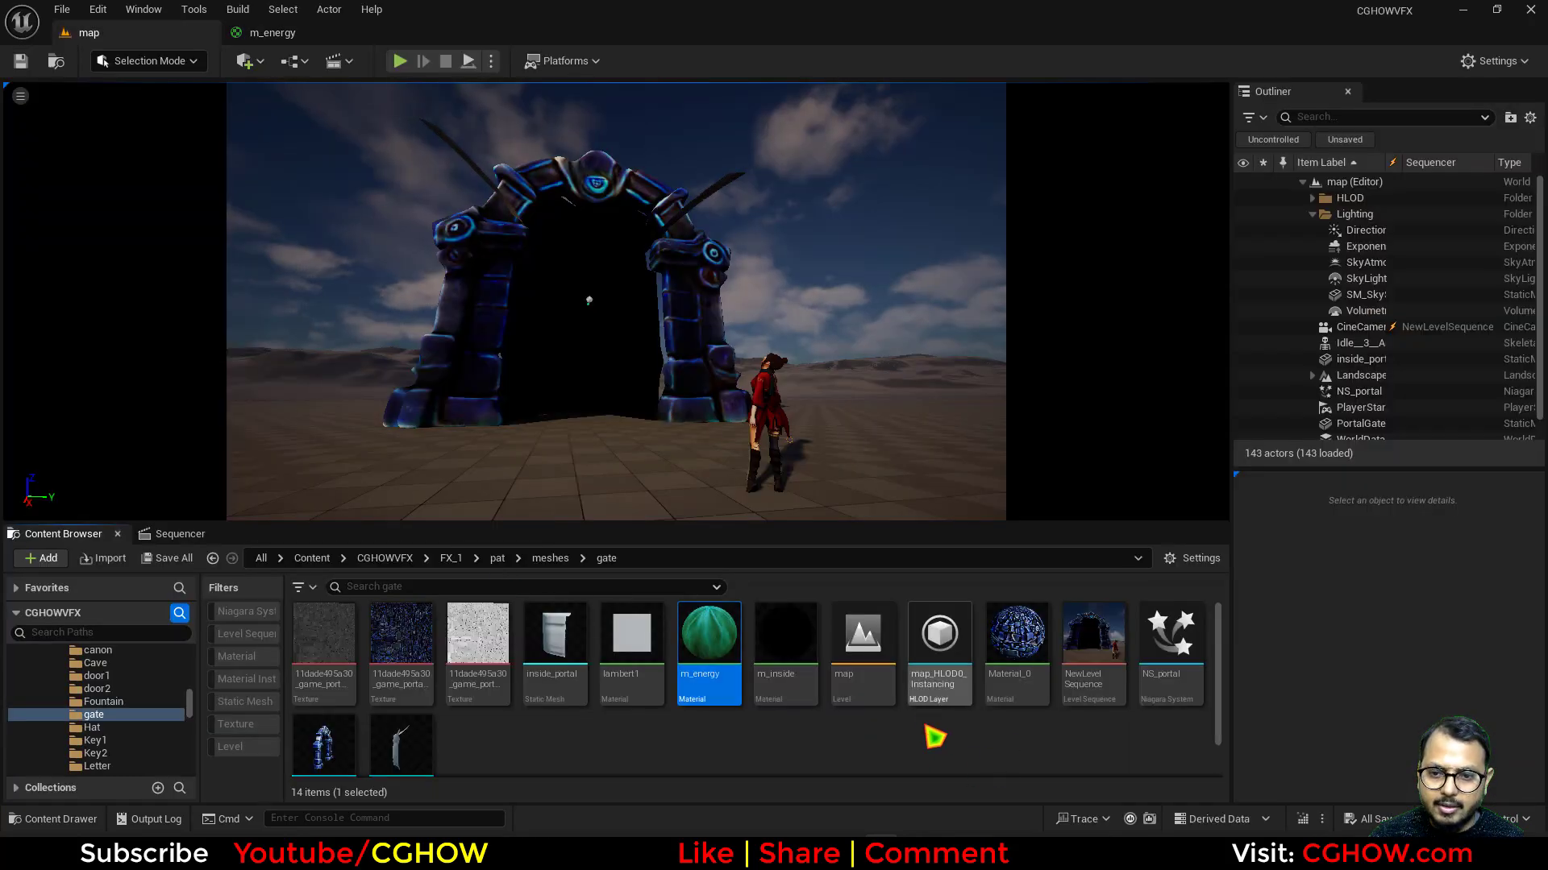
double_click(1176, 673)
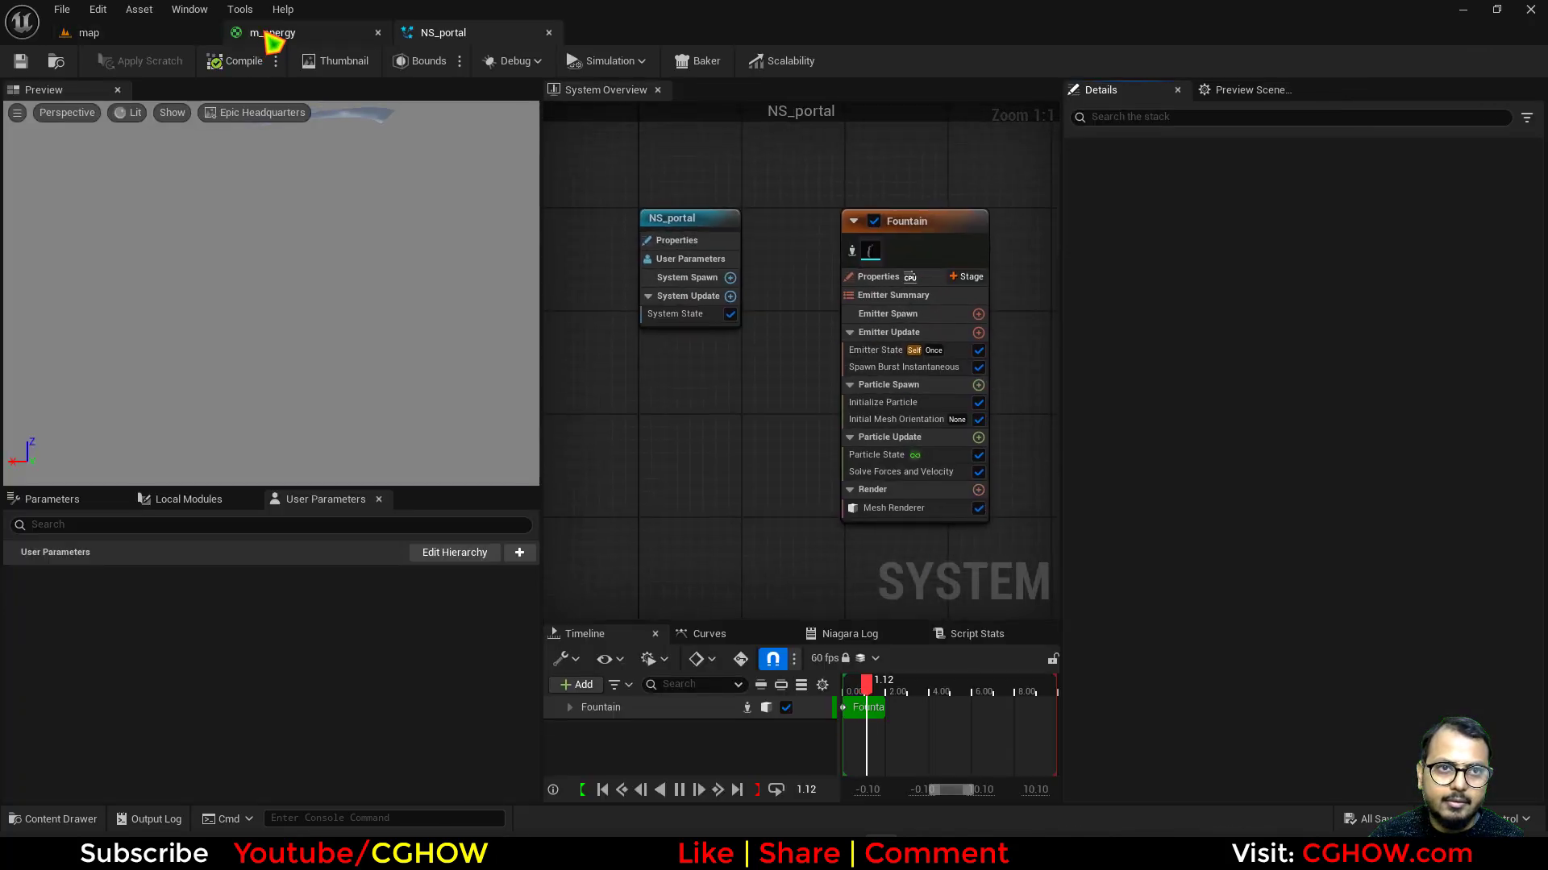
click(270, 34)
click(89, 32)
click(443, 33)
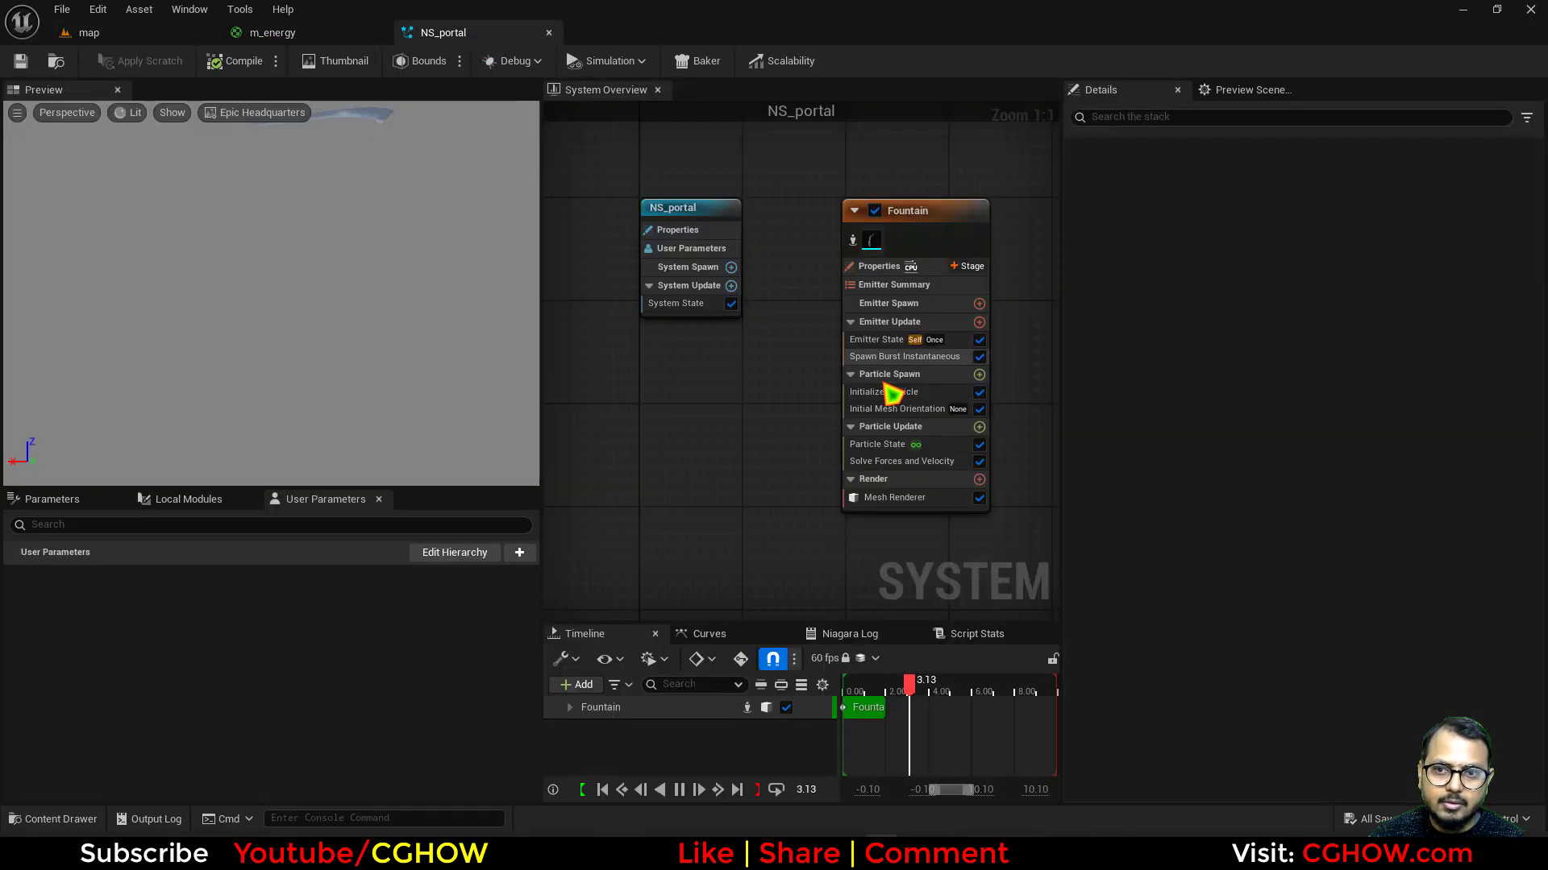
click(926, 500)
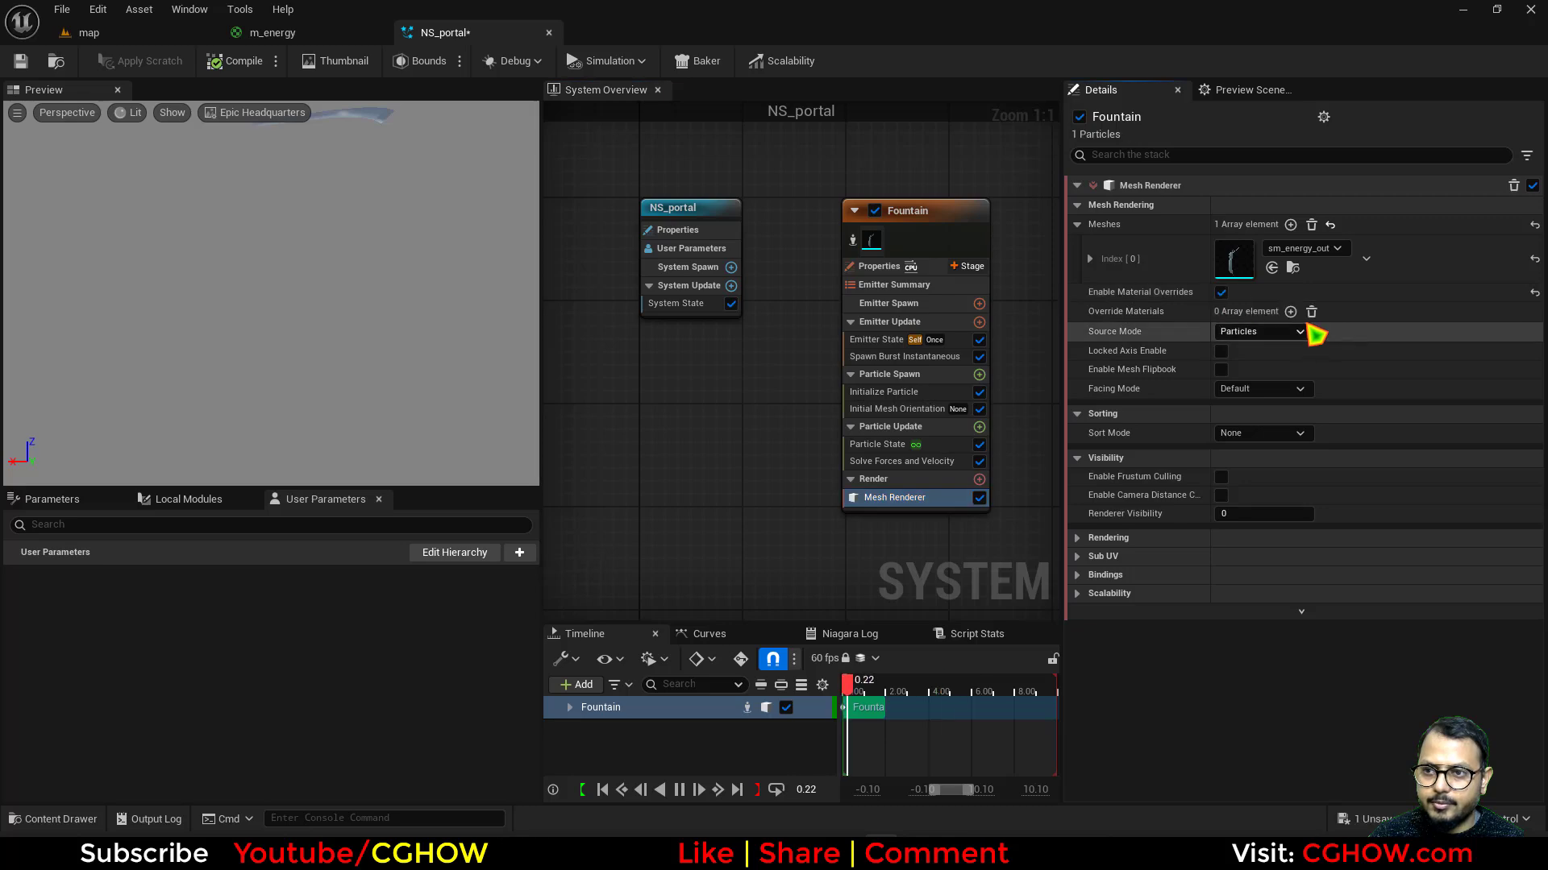
click(1080, 312)
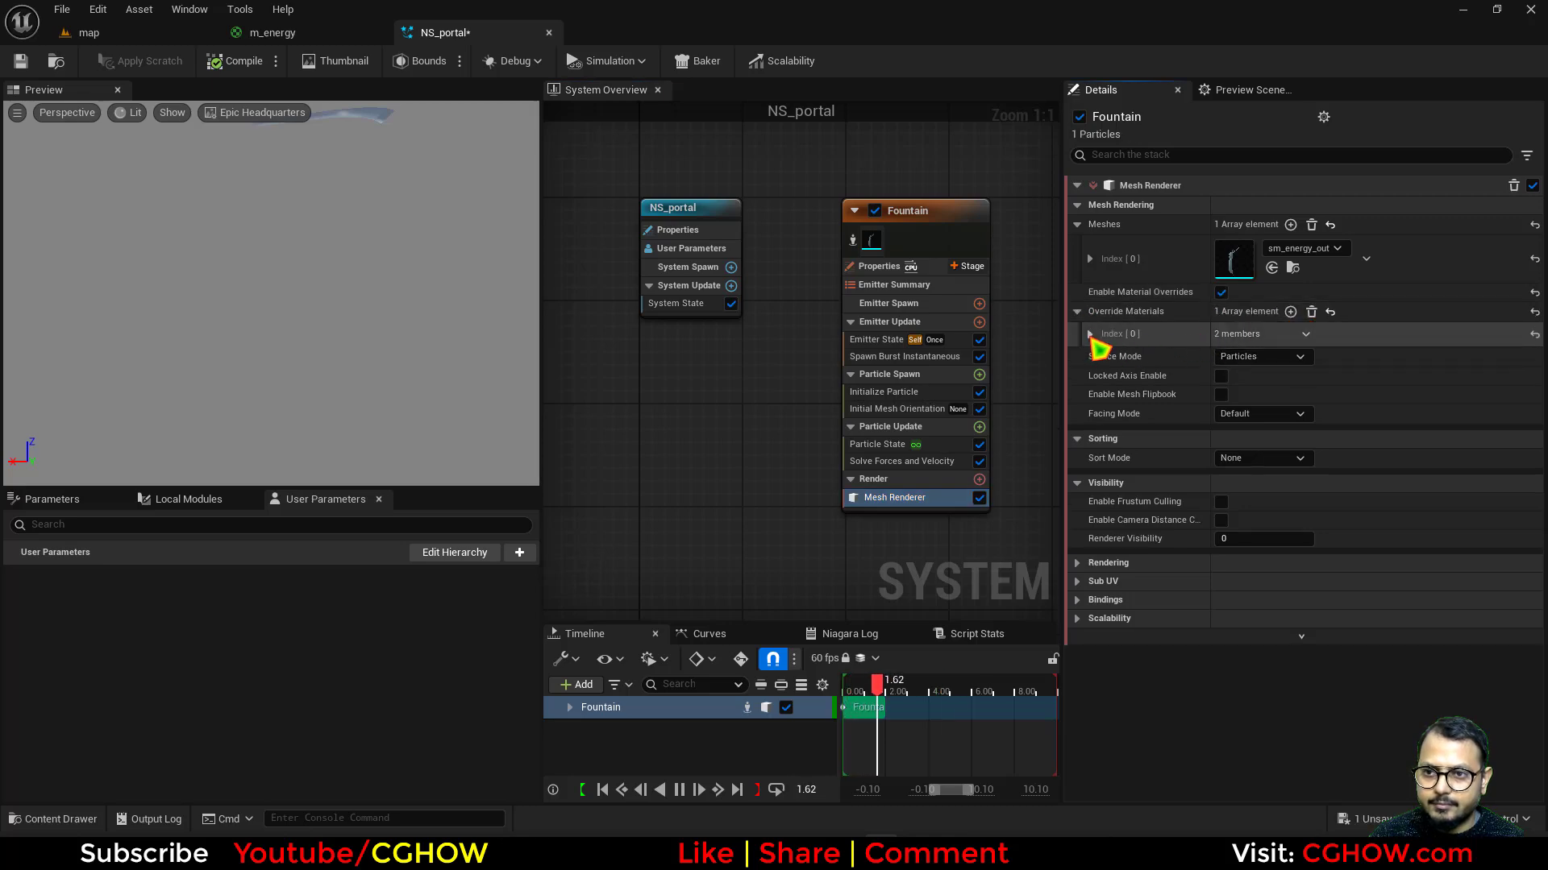
click(1089, 334)
click(1273, 389)
click(155, 38)
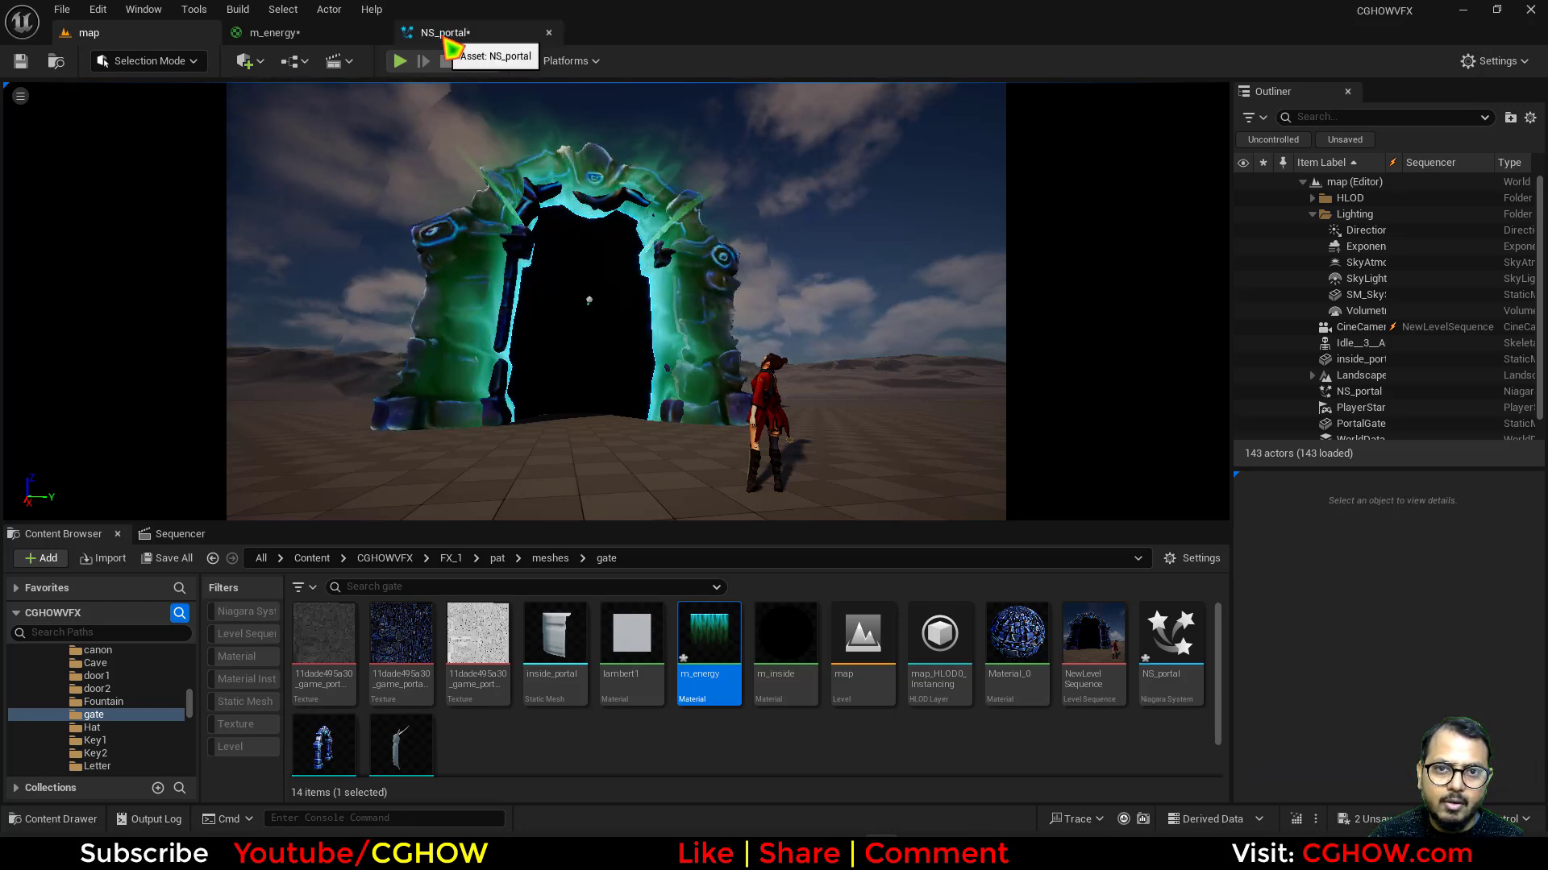
Move m_energy's output node farther from the graph and place a Depth Fade node in front of it.
click(445, 36)
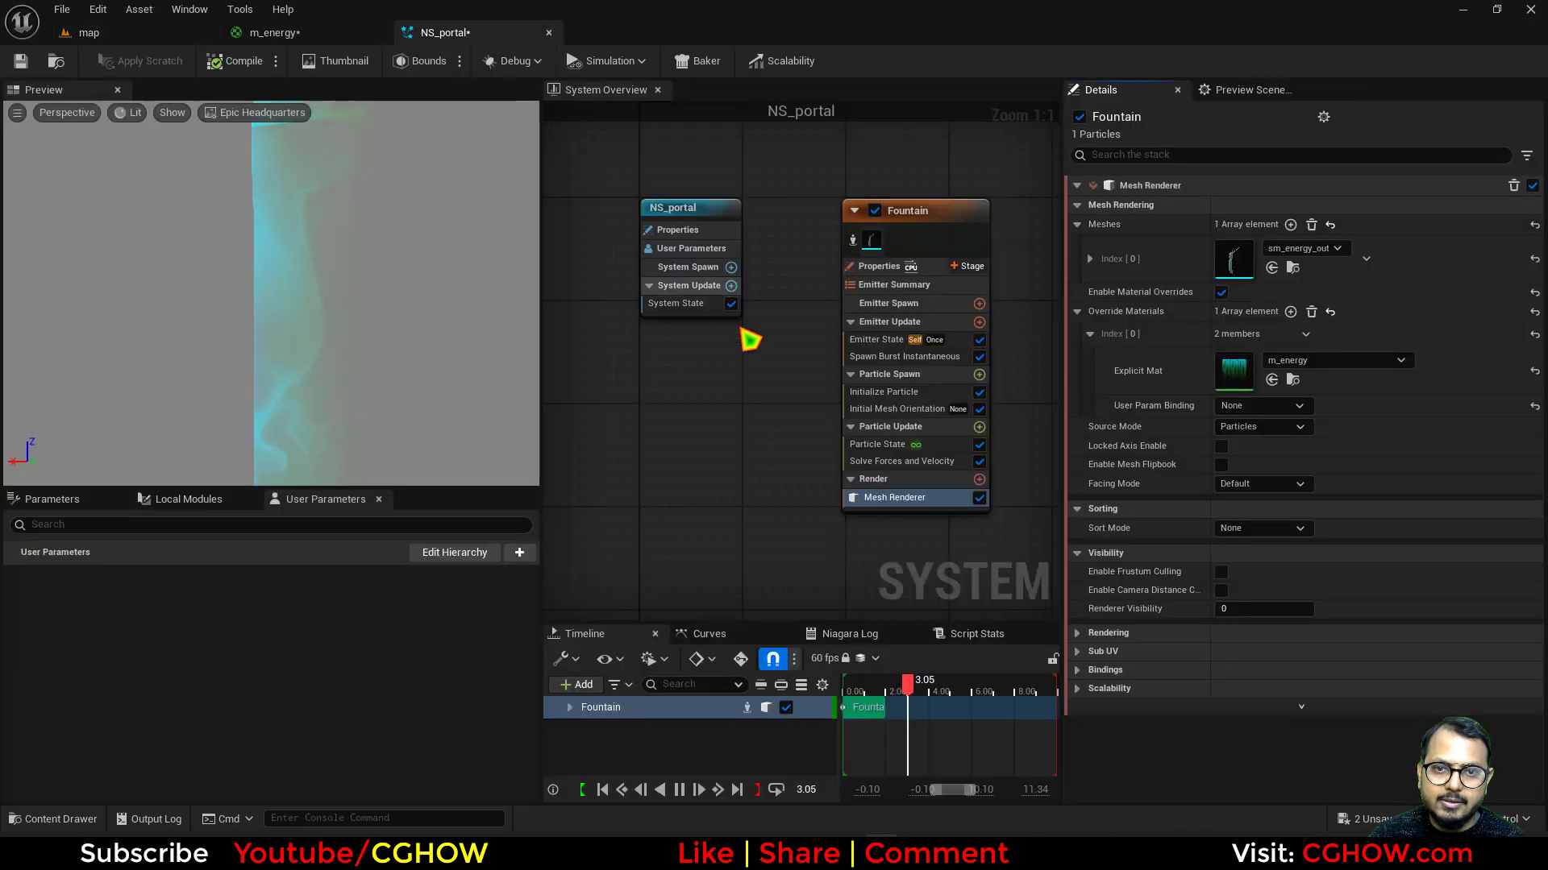
click(359, 34)
right_drag(1267, 383, 906, 356)
scroll(907, 356, up, 3)
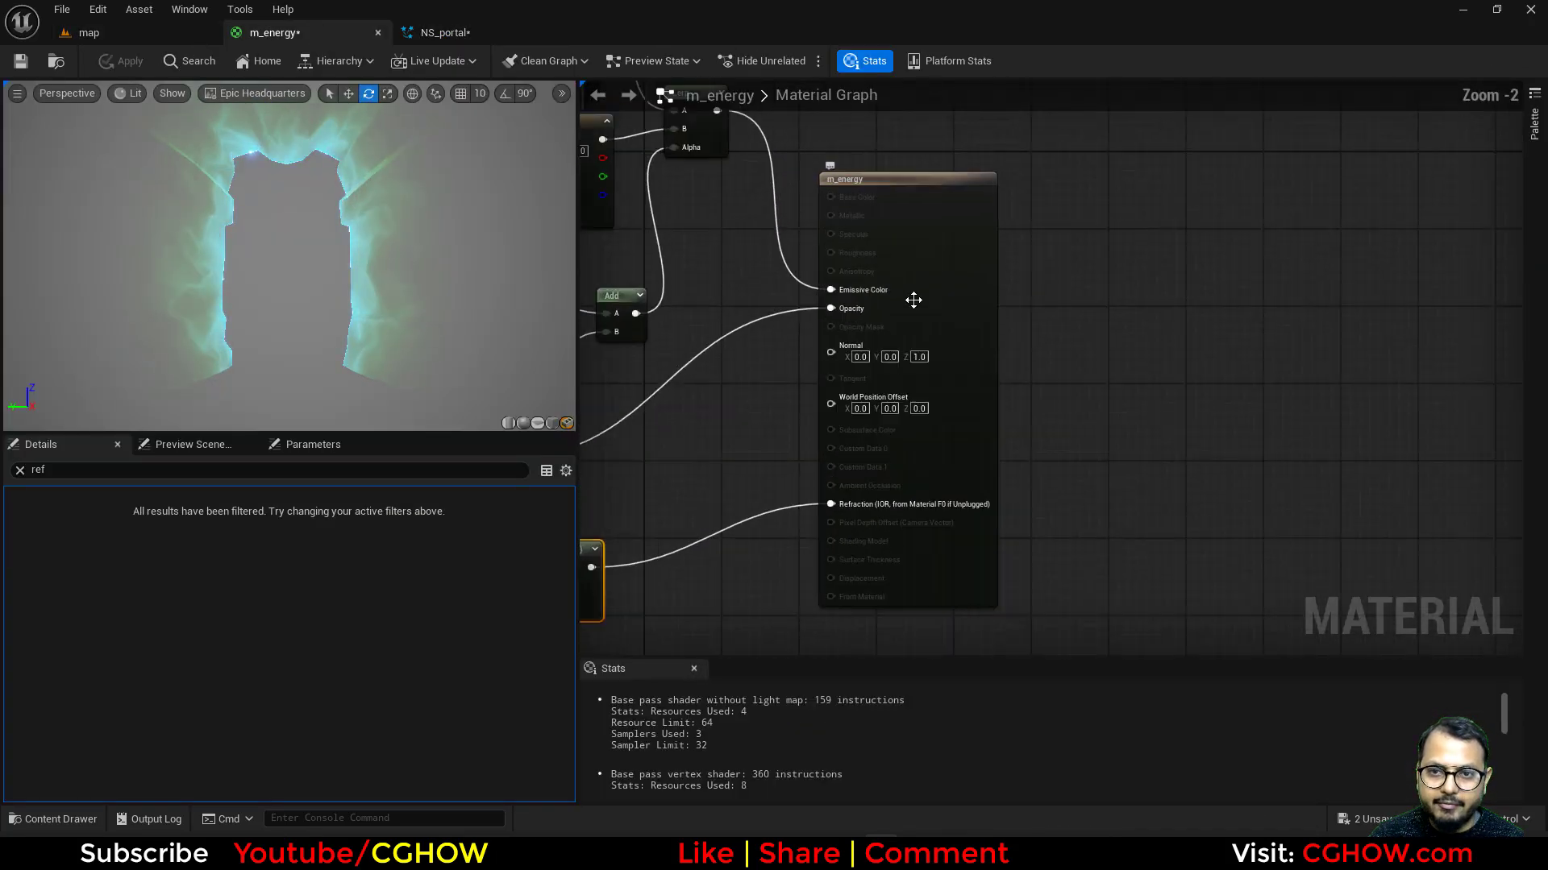
drag(912, 301, 1141, 301)
right_click(804, 410)
text(de)
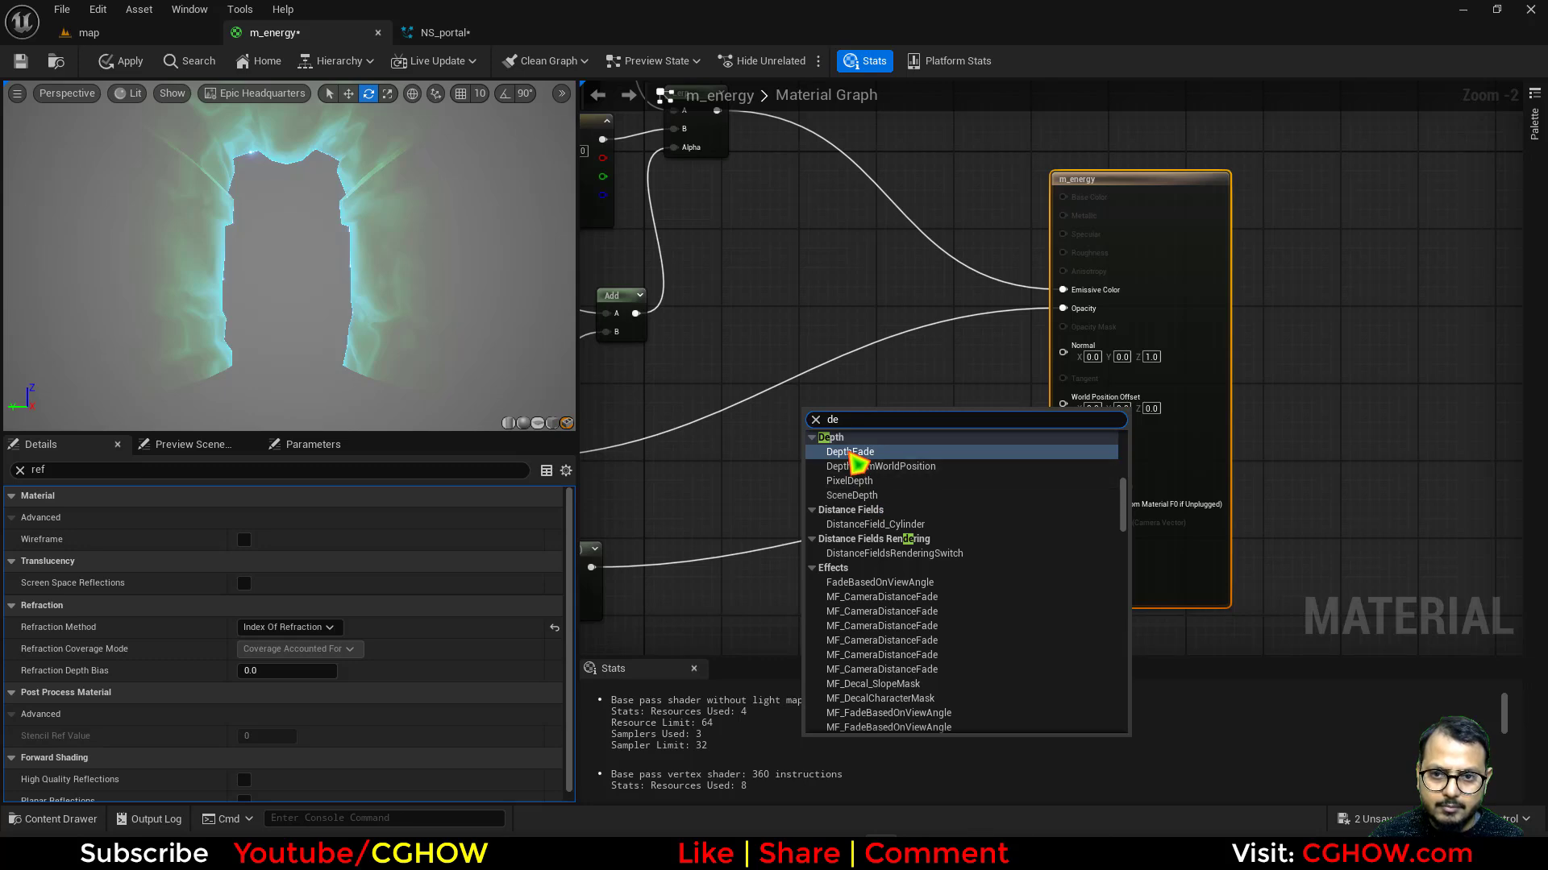
click(847, 453)
Route the opacity Multiply through Depth Fade into Opacity, then save the material and check it in the level.
right_drag(741, 449, 916, 448)
drag(684, 457, 988, 436)
drag(1127, 433, 1238, 307)
right_drag(880, 434, 811, 430)
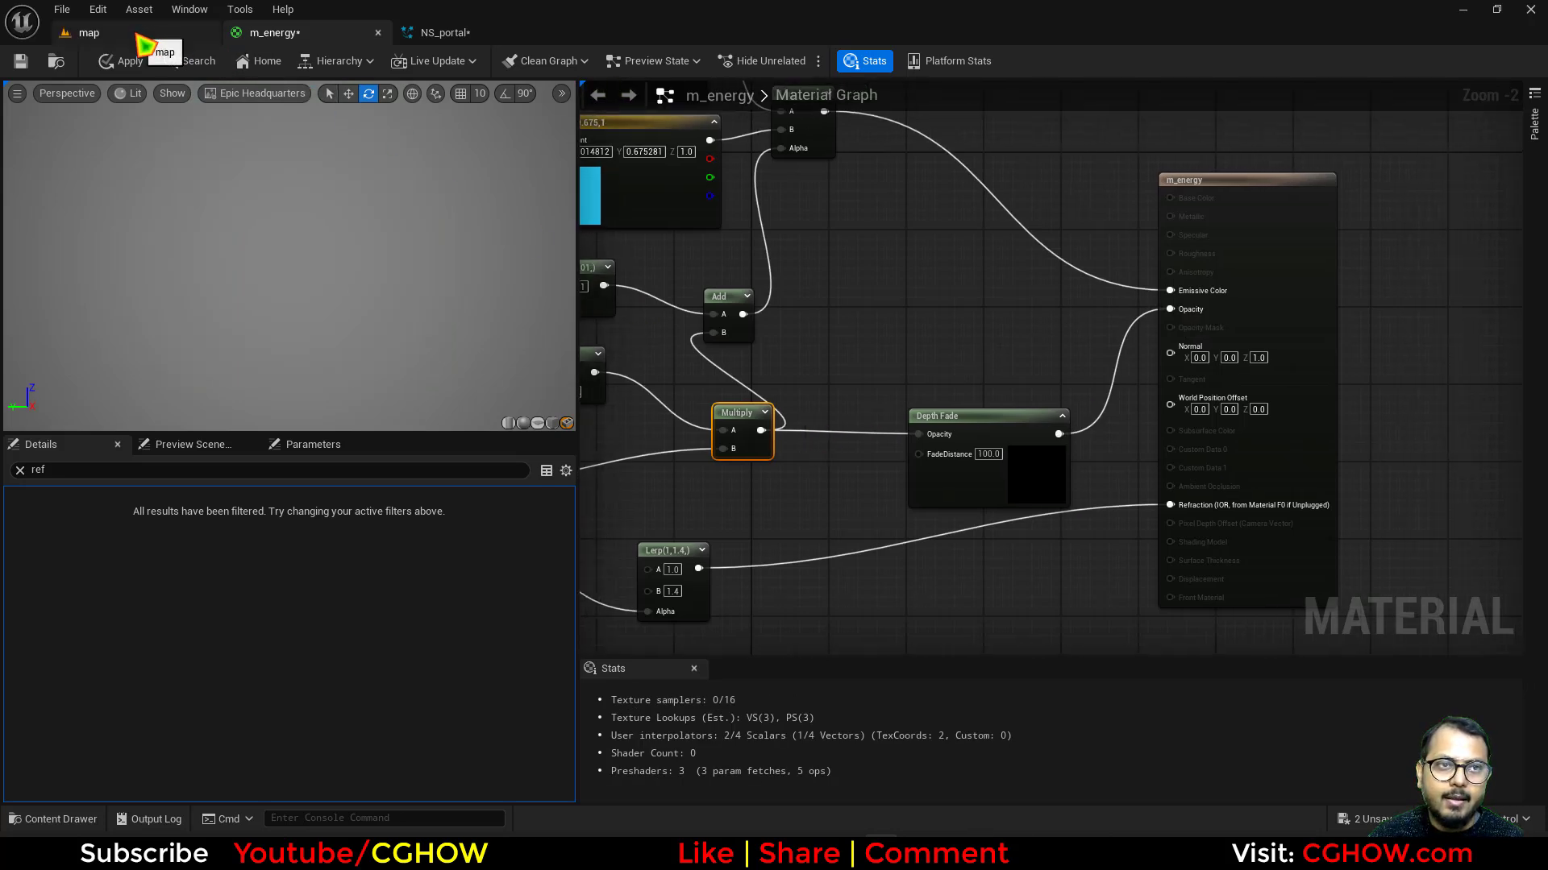
click(28, 68)
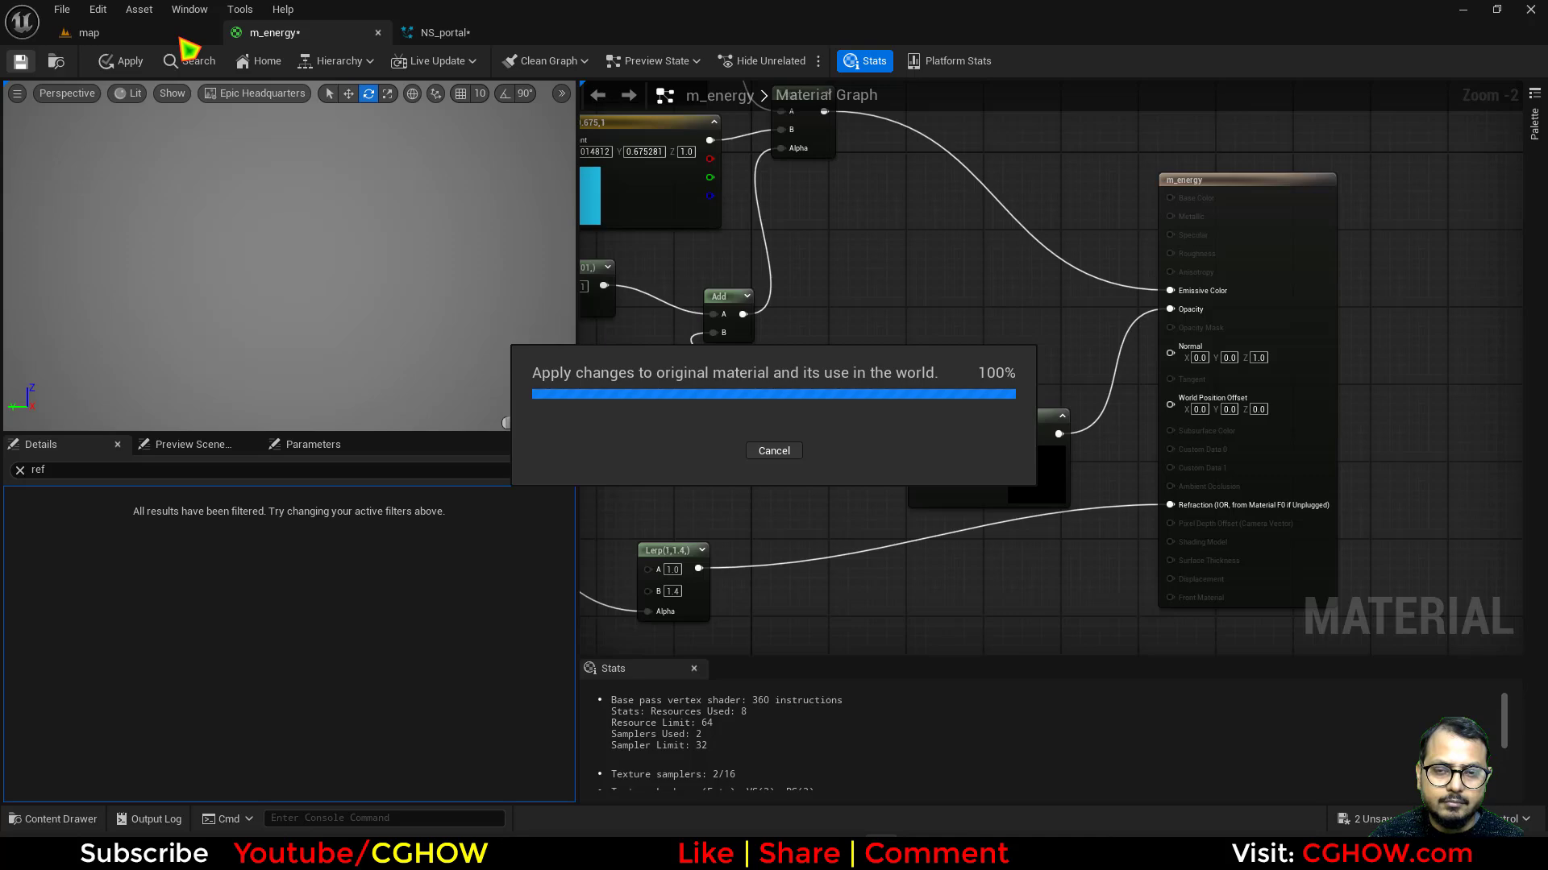
click(88, 32)
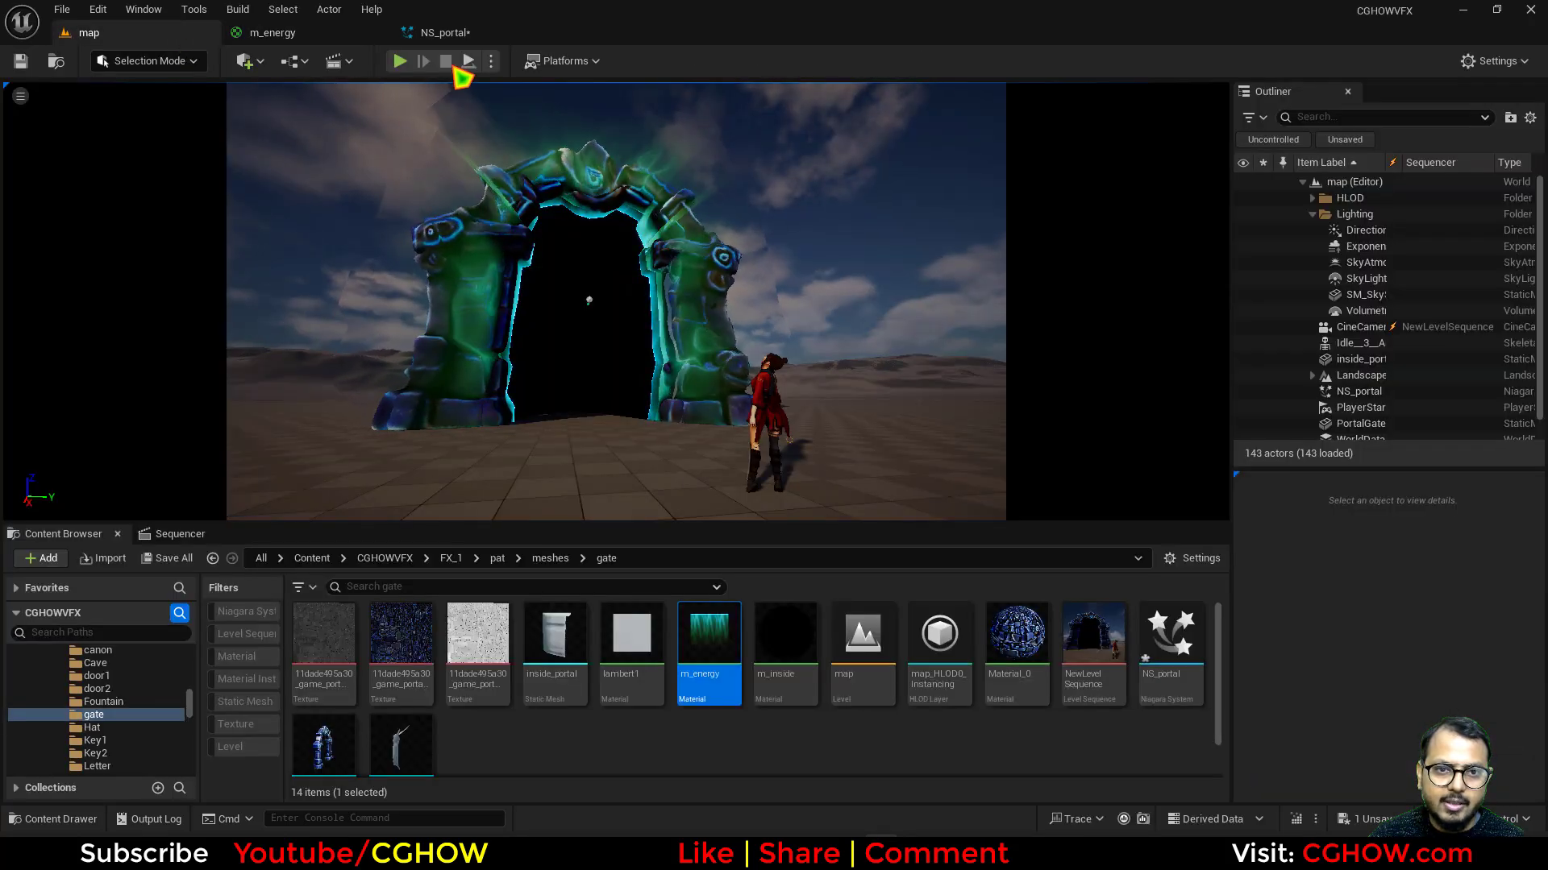
Add a Camera Offset module to NS_portal's Particle Update stage and open its Camera Offset Amount for editing.
click(435, 33)
click(979, 427)
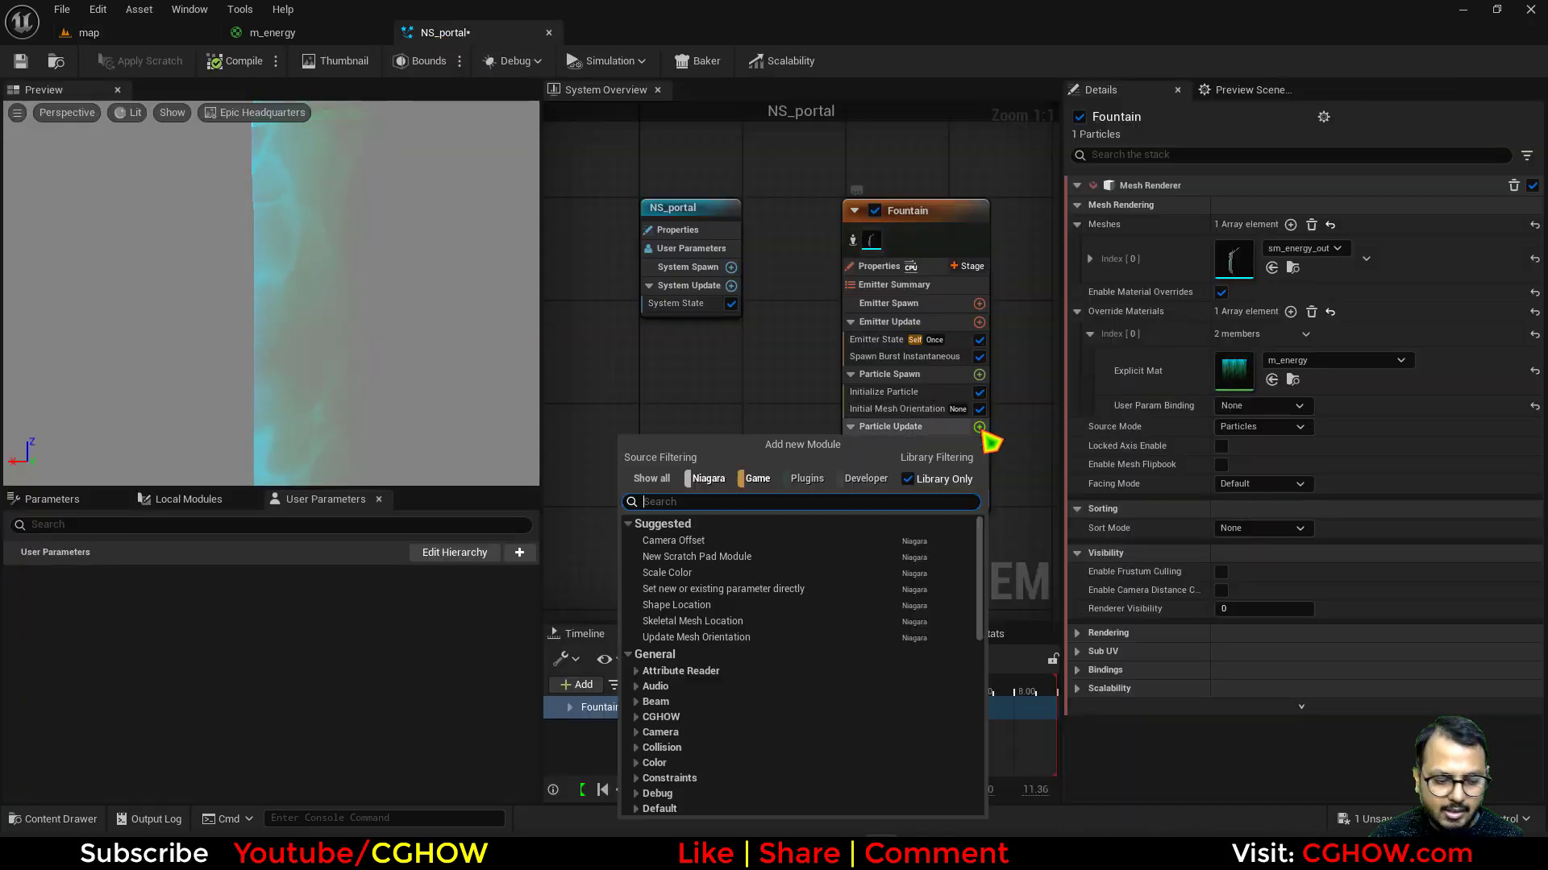
text(ca)
click(720, 541)
click(1257, 207)
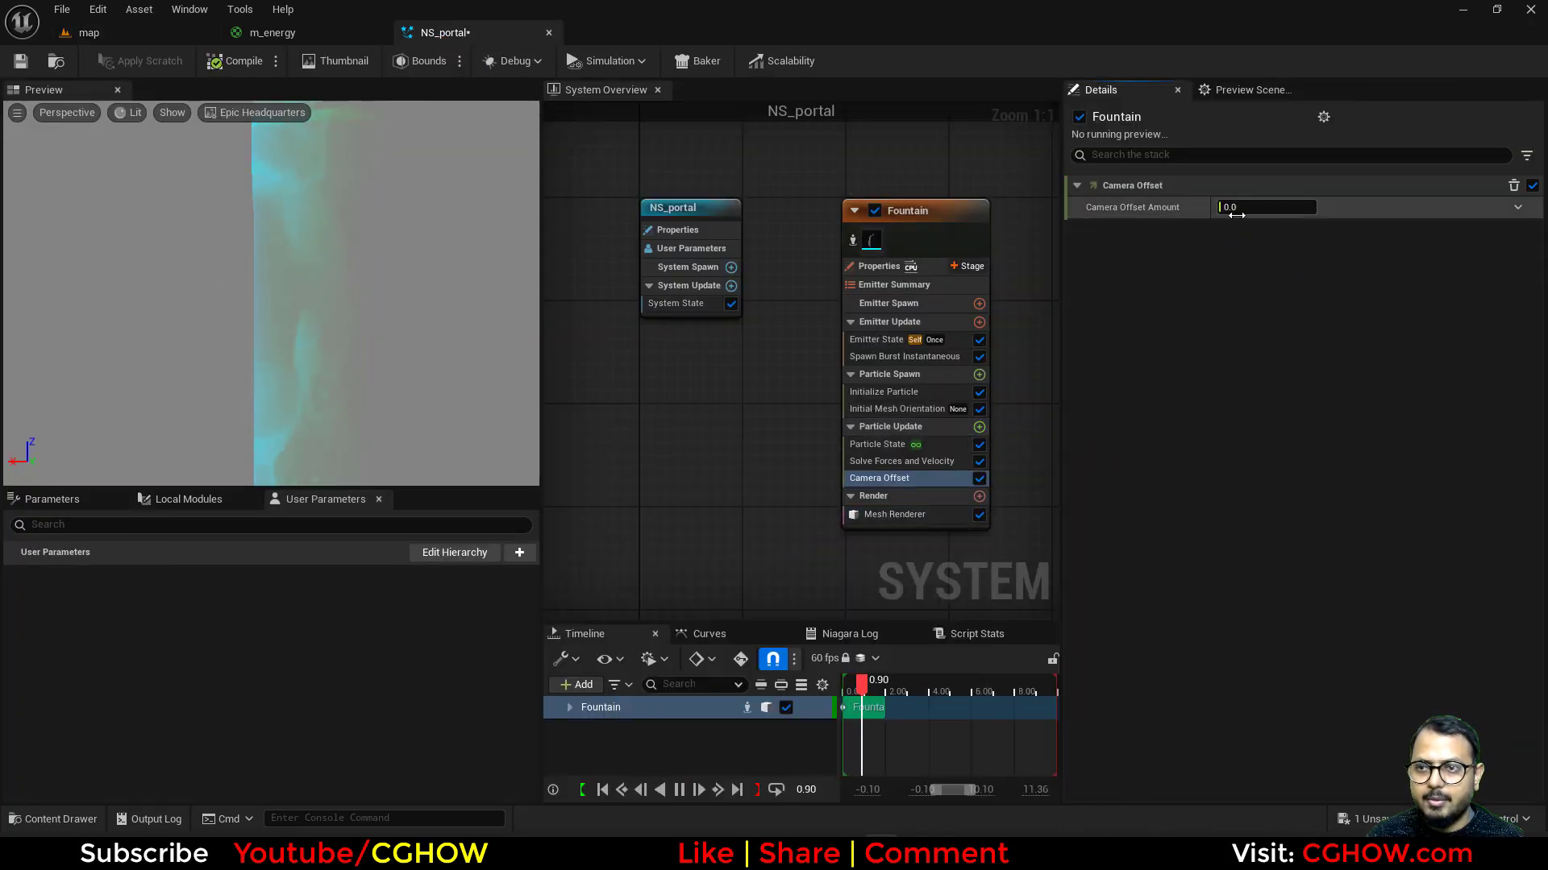
click(191, 37)
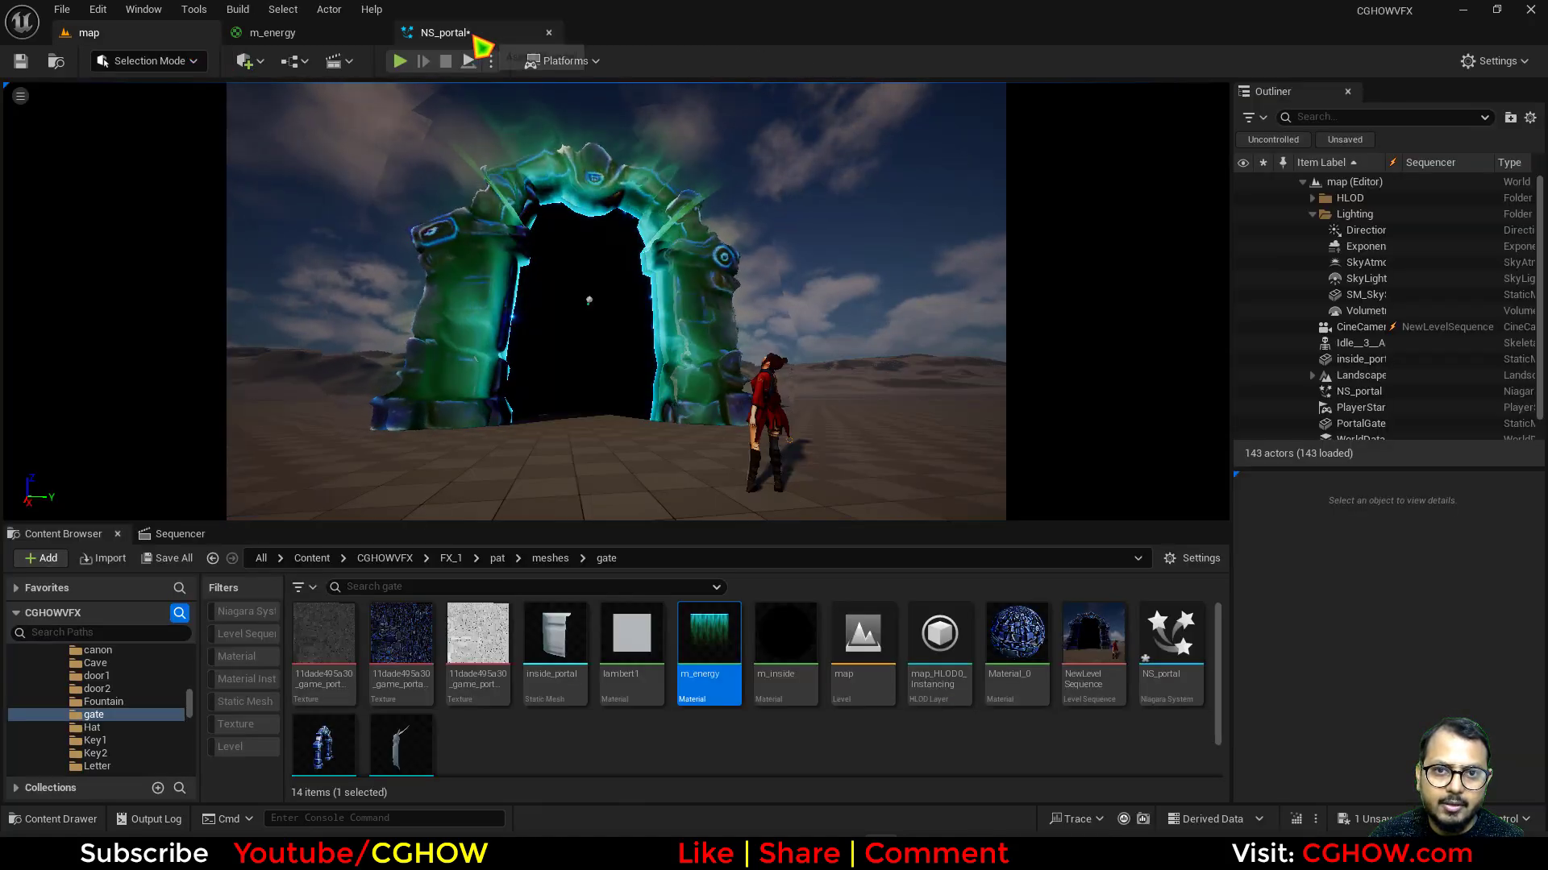
Set Mesh Uniform Scale to 19 in NS_portal's Initialize Particle module and compare the energy mesh with the gate.
click(443, 33)
click(884, 392)
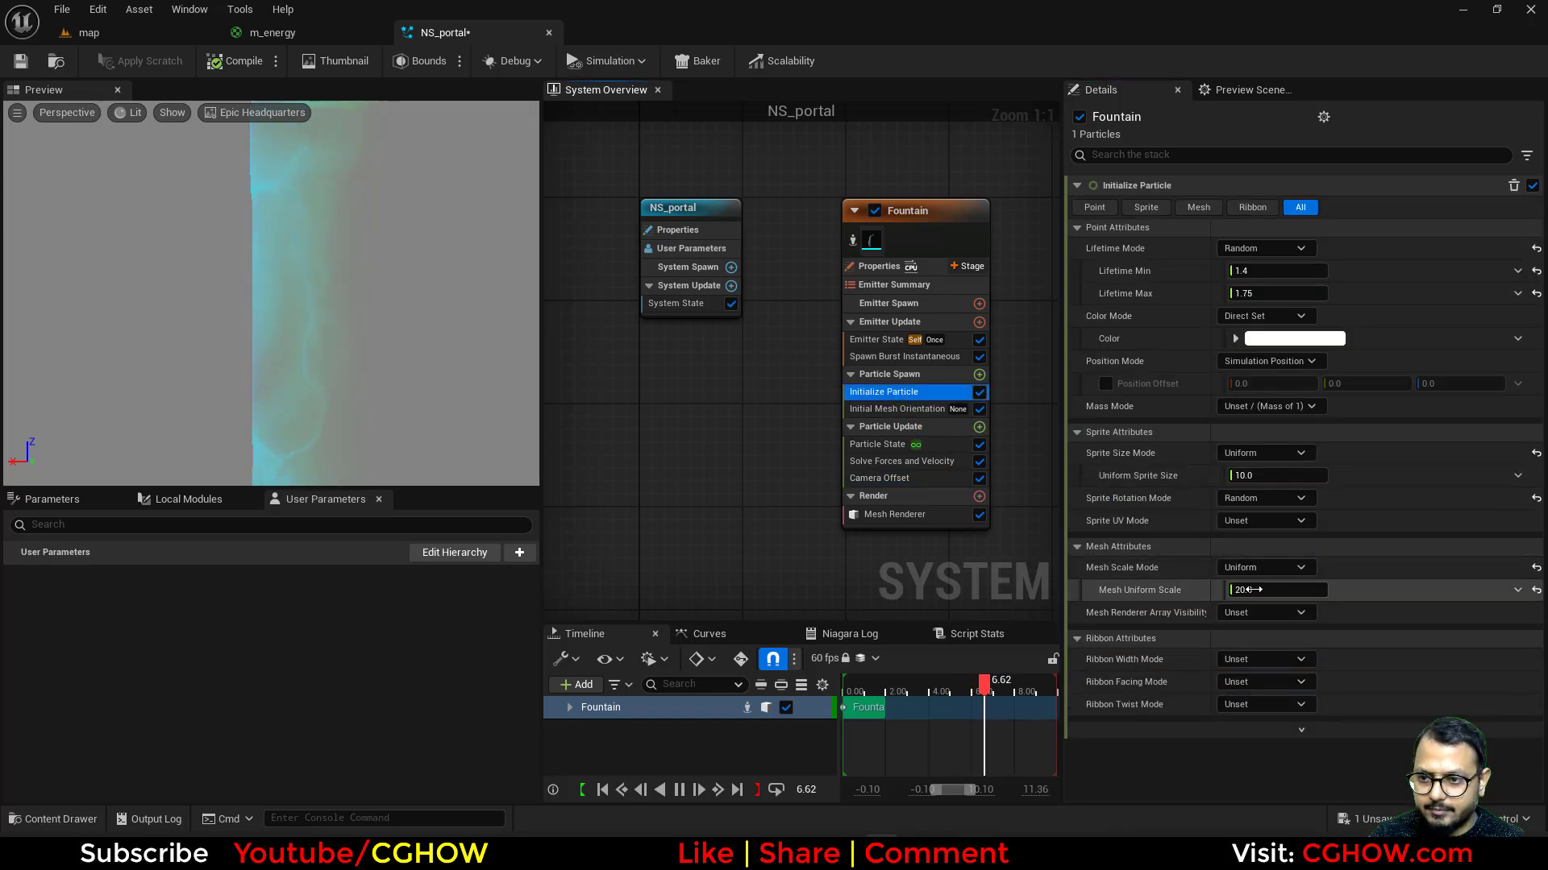
click(171, 38)
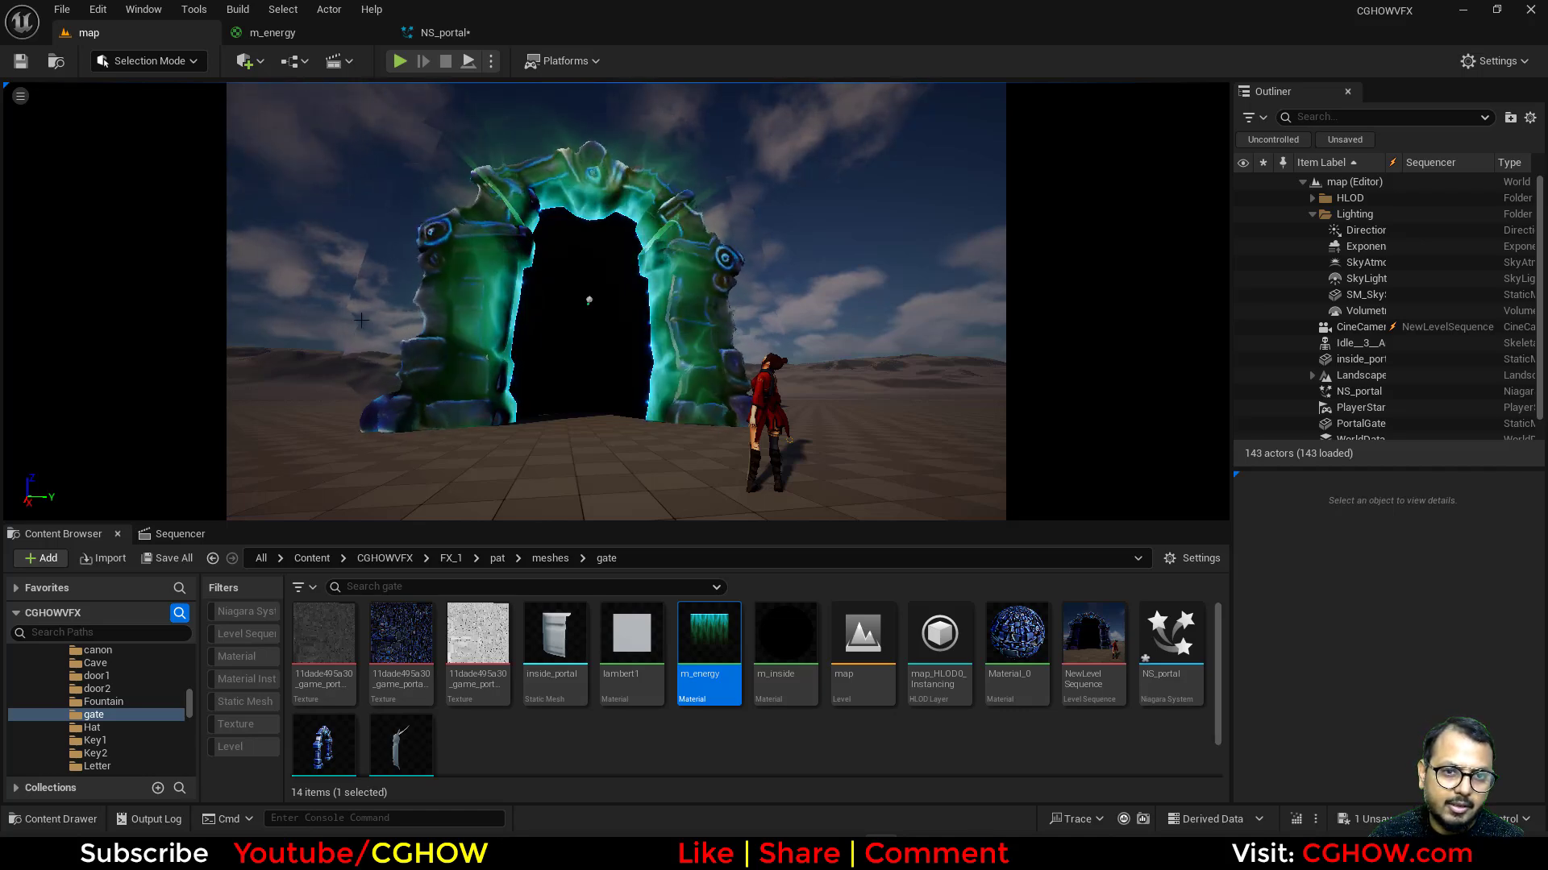
click(435, 32)
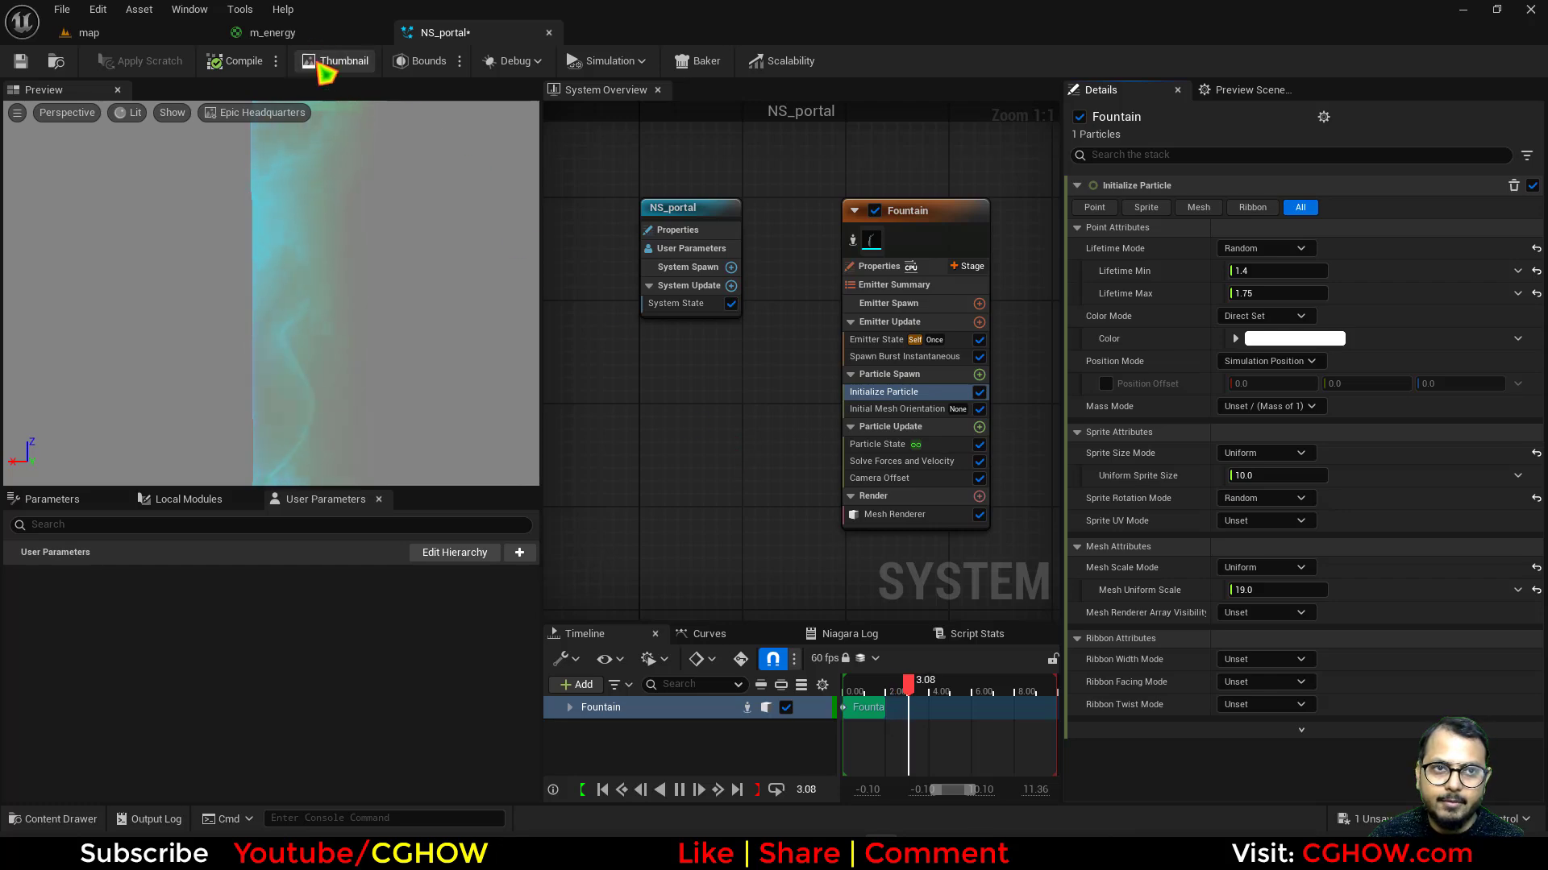
Shift m_energy's refraction Lerp away from the Texture Sample and place a Multiply node between them.
click(307, 32)
right_drag(709, 438, 1037, 411)
scroll(1051, 464, down, 1)
right_drag(935, 537, 890, 449)
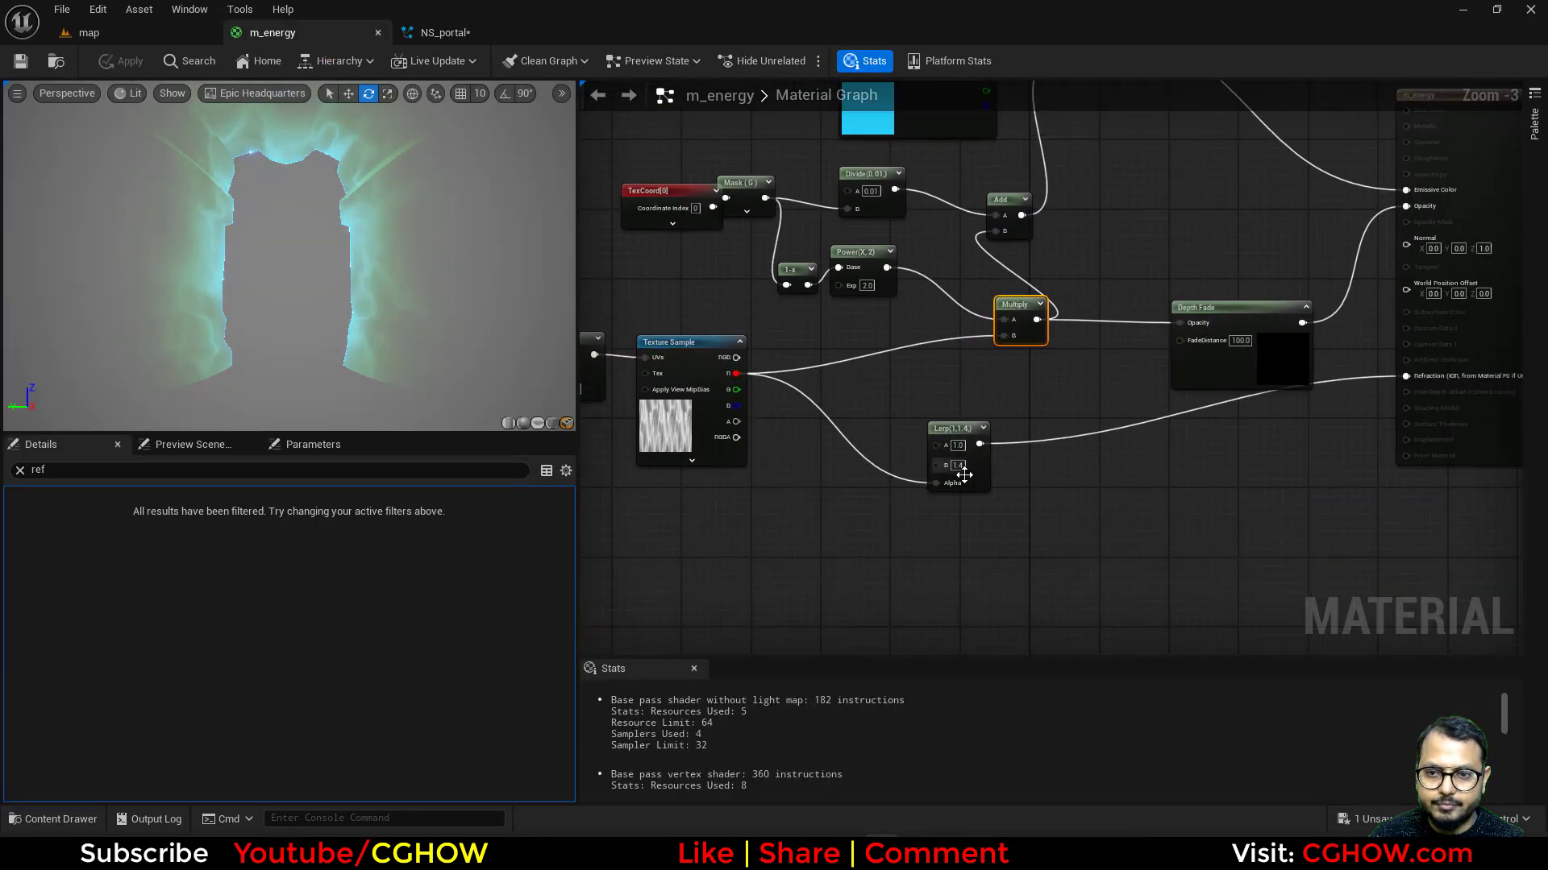
scroll(974, 474, up, 1)
drag(983, 481, 1087, 488)
click(846, 439)
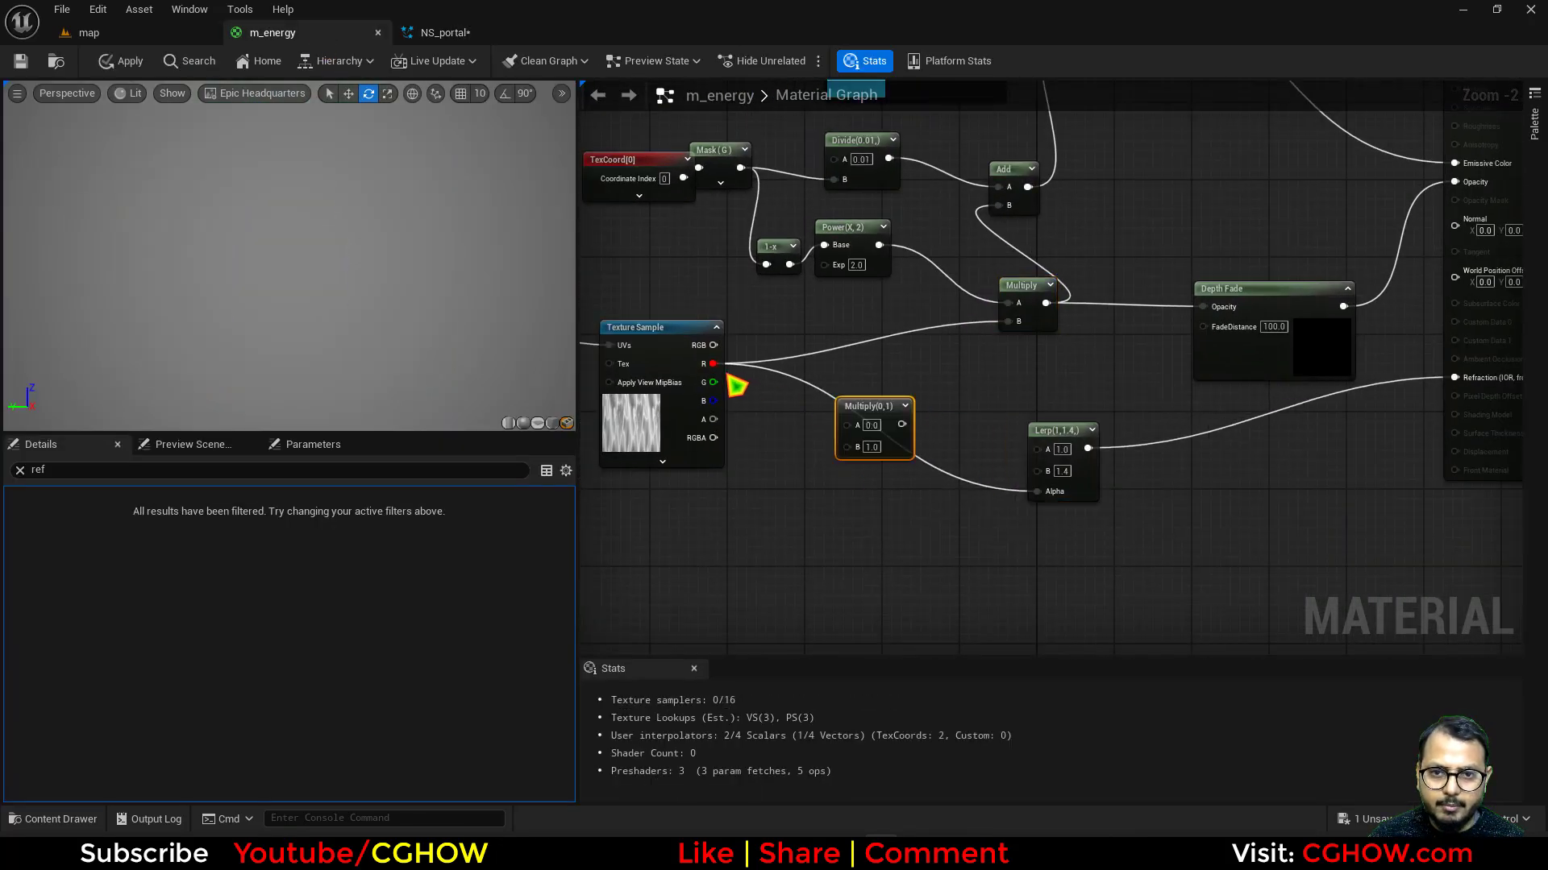
Multiply the Texture Sample's R output by the Power output into the refraction Lerp's Alpha, and apply the material changes.
drag(713, 363, 830, 458)
drag(879, 245, 1054, 510)
right_drag(885, 516, 668, 575)
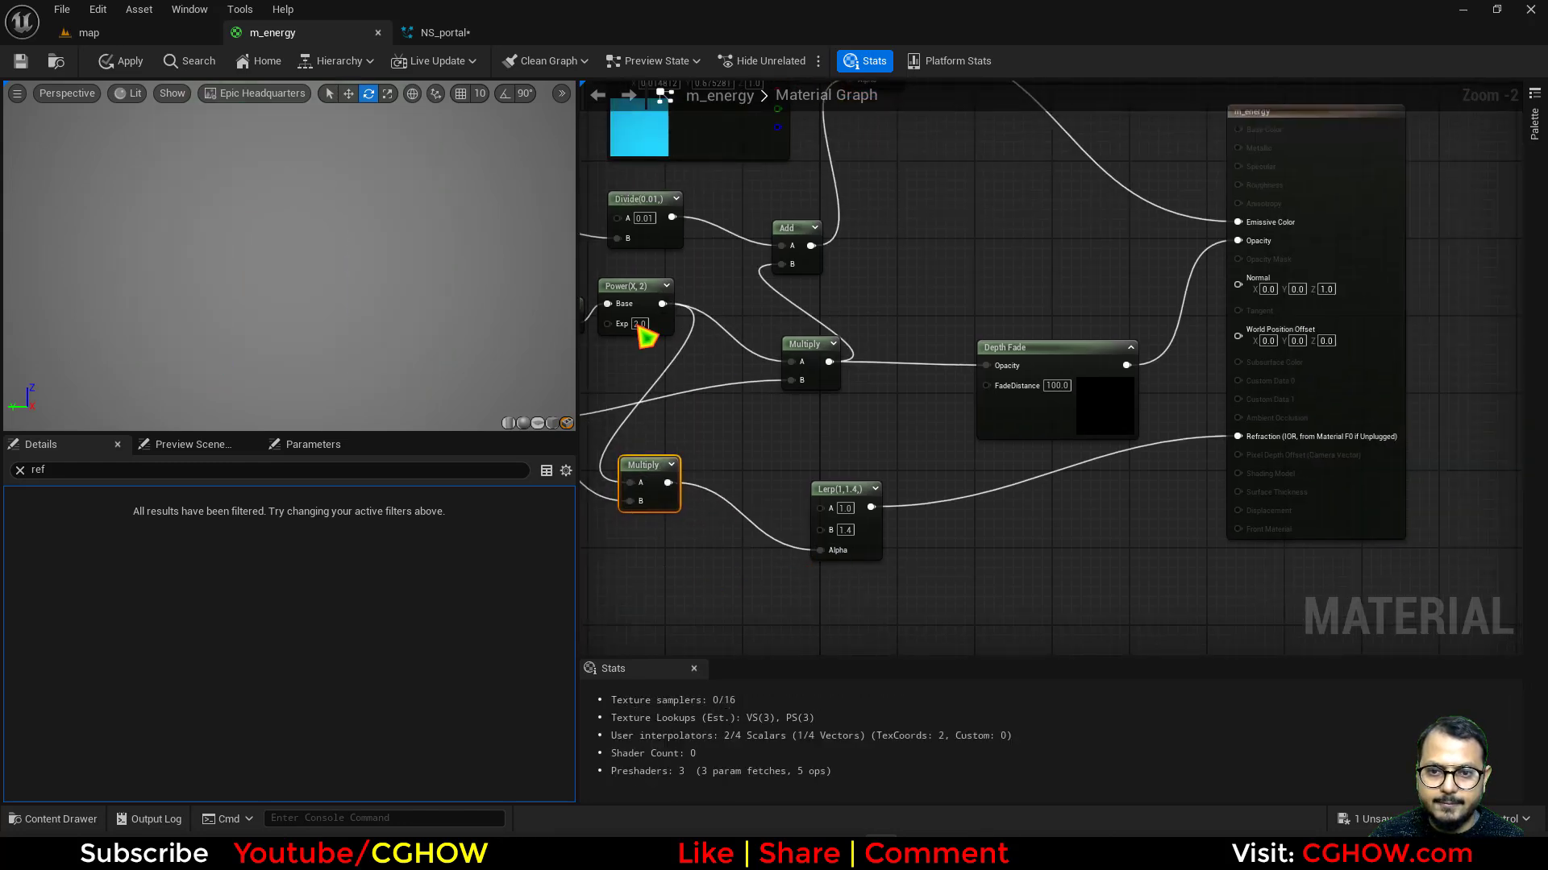
click(122, 61)
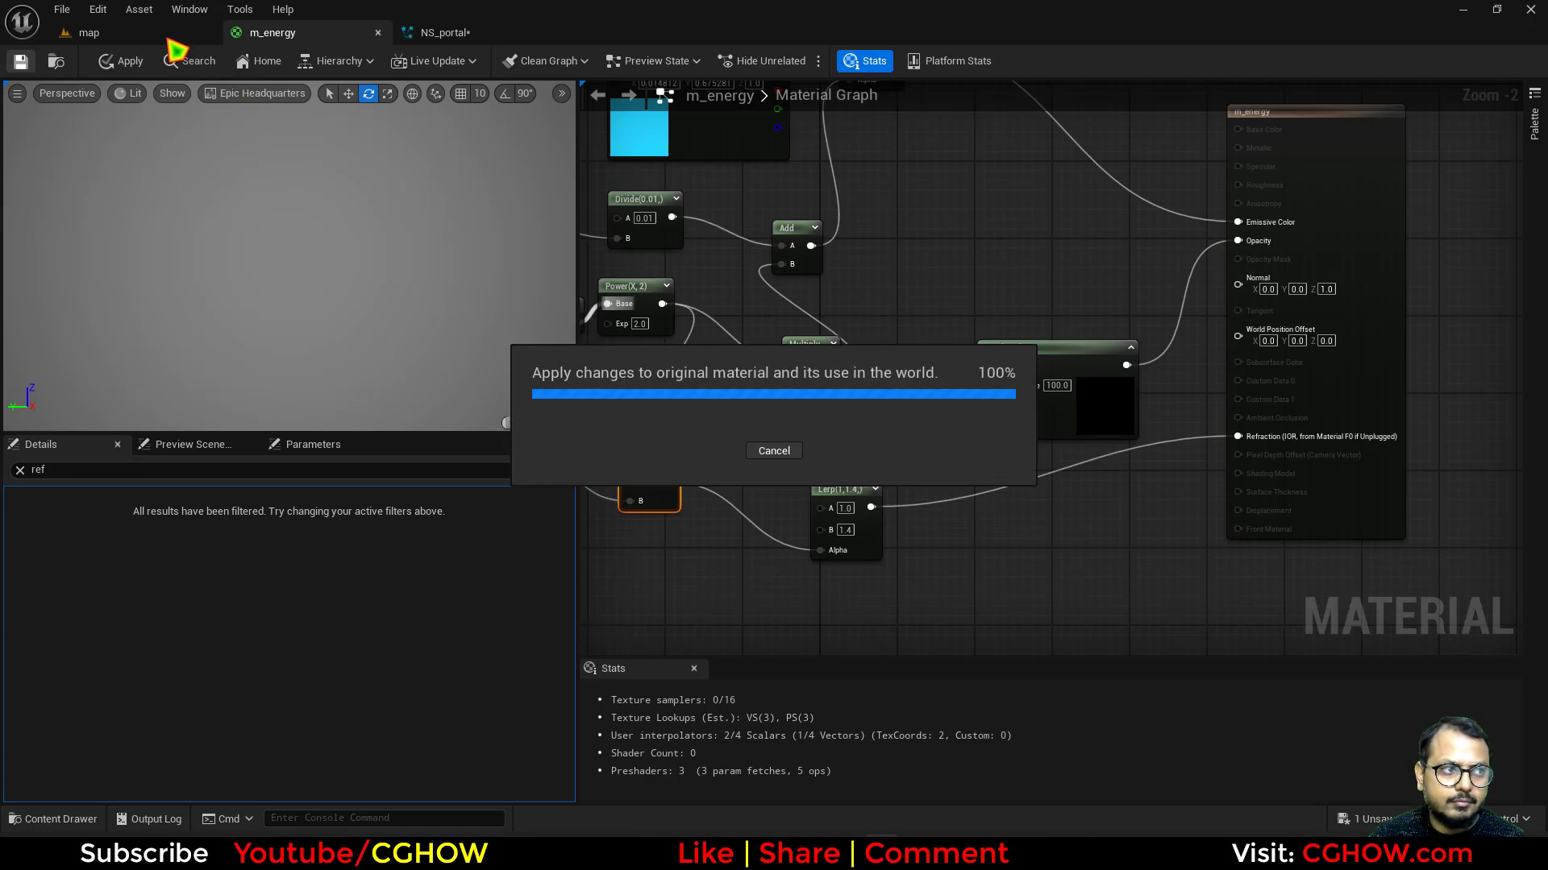
click(165, 35)
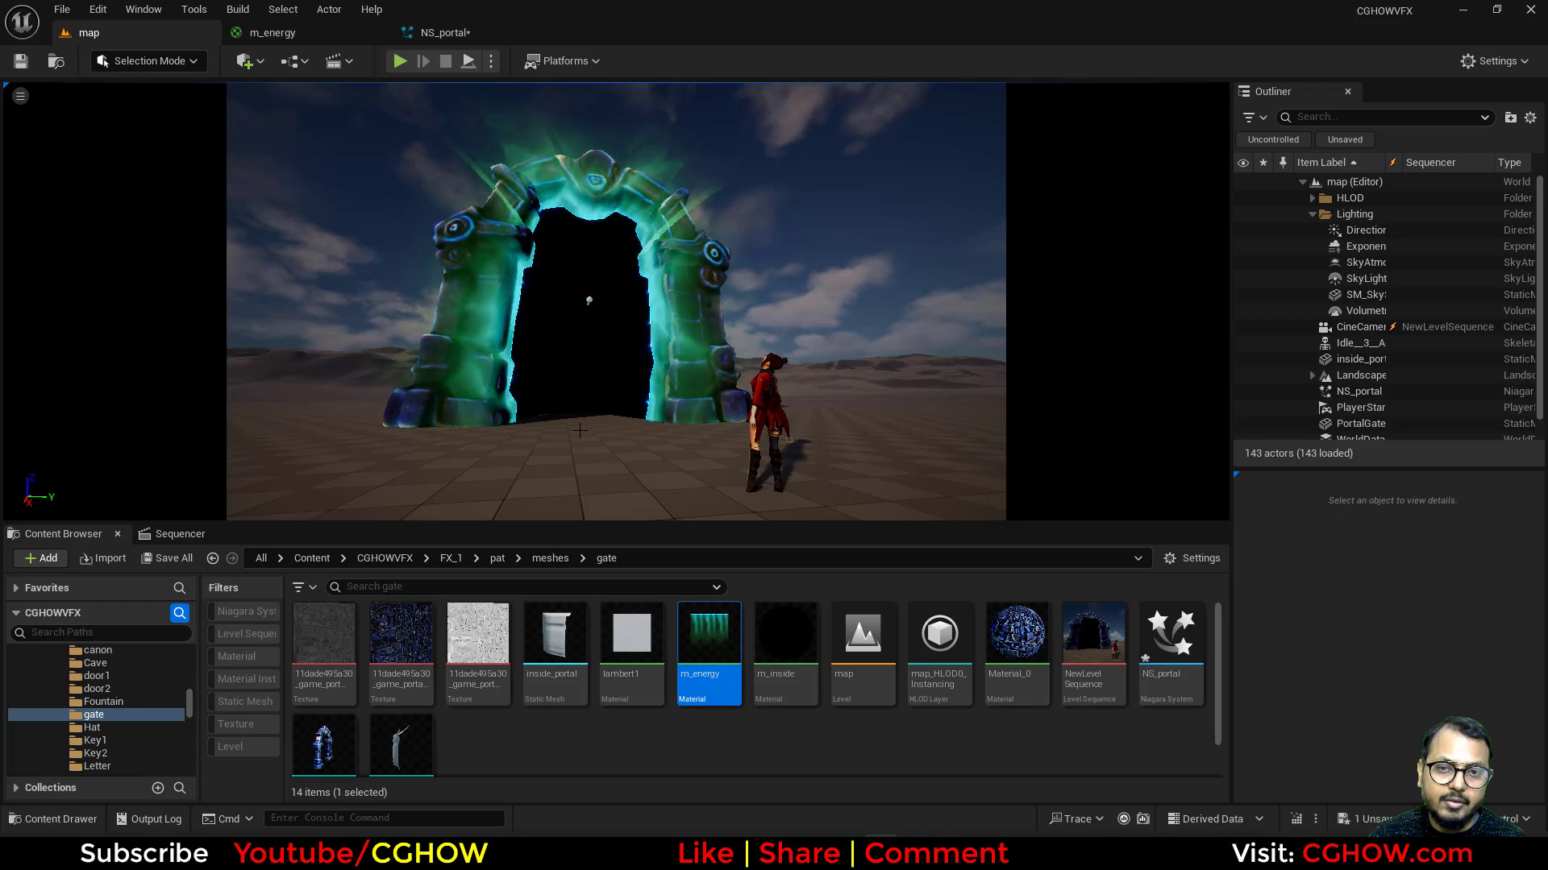
Add a Multiply node between the colour Lerp and m_energy's output, and connect Depth Fade to its B input.
click(443, 33)
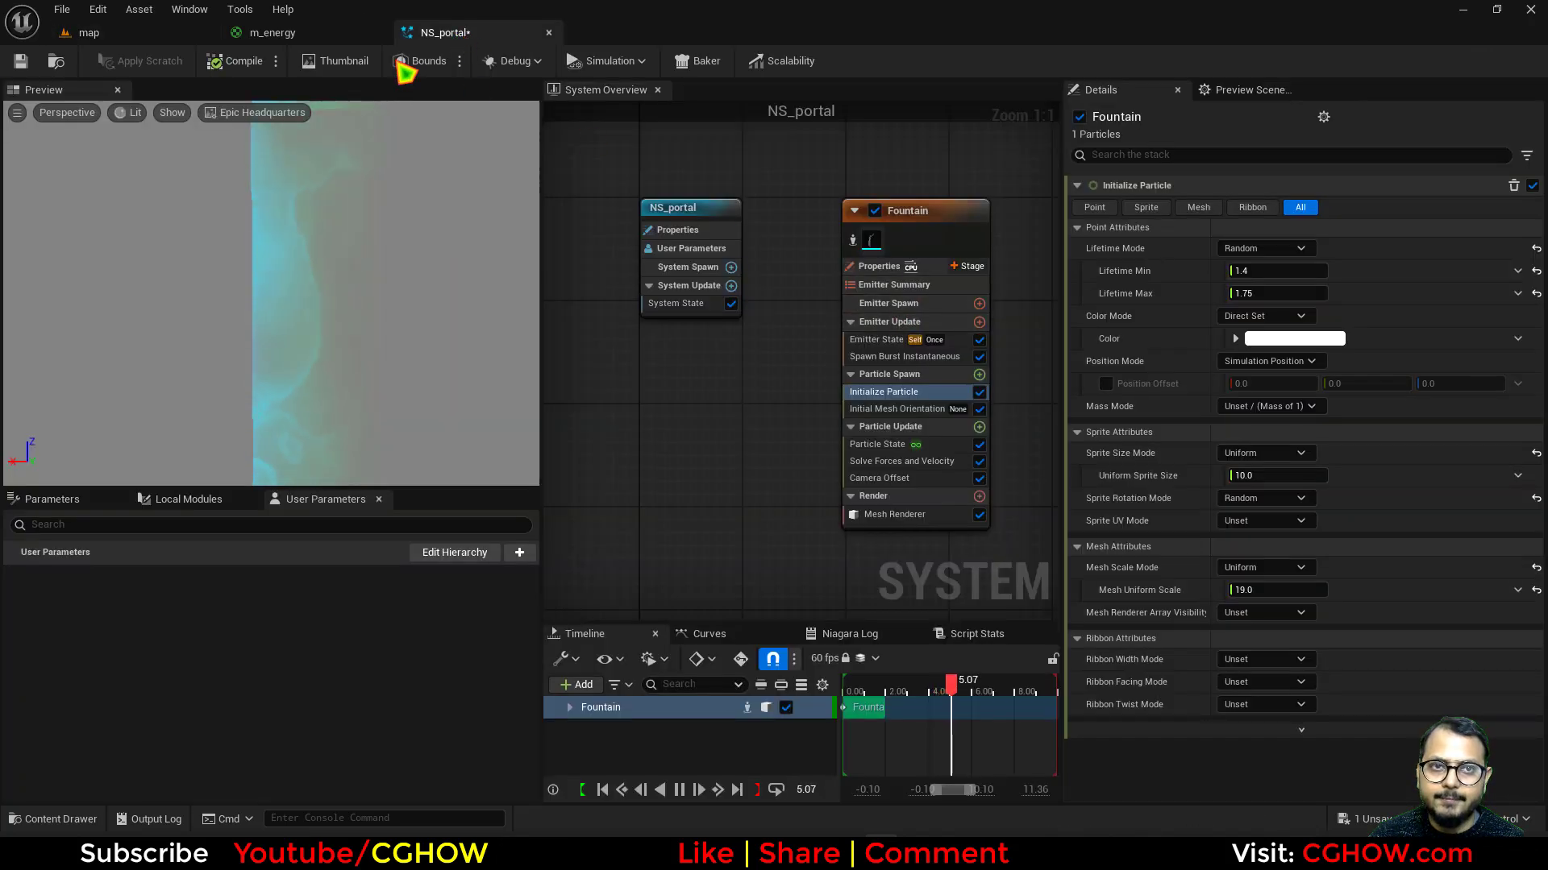
click(337, 36)
scroll(1026, 435, up, 3)
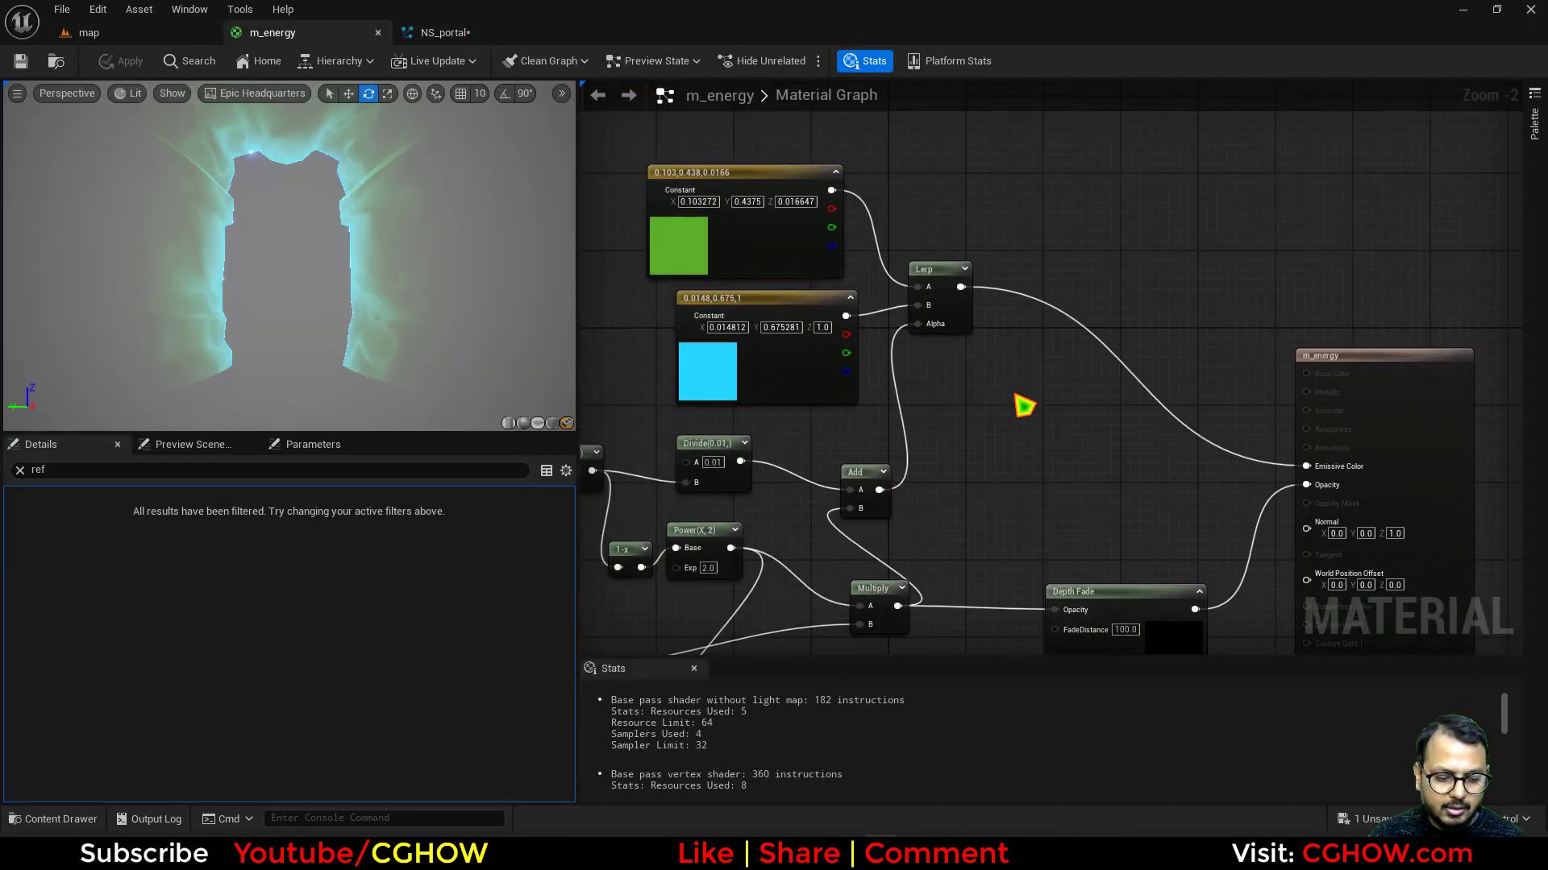
key(m)
click(1015, 395)
right_drag(1026, 514, 870, 438)
drag(1039, 533, 871, 368)
Add a Particle Color node and multiply its alpha with the Depth Fade output into m_energy's Opacity.
right_drag(917, 237, 922, 329)
right_click(889, 221)
text(par)
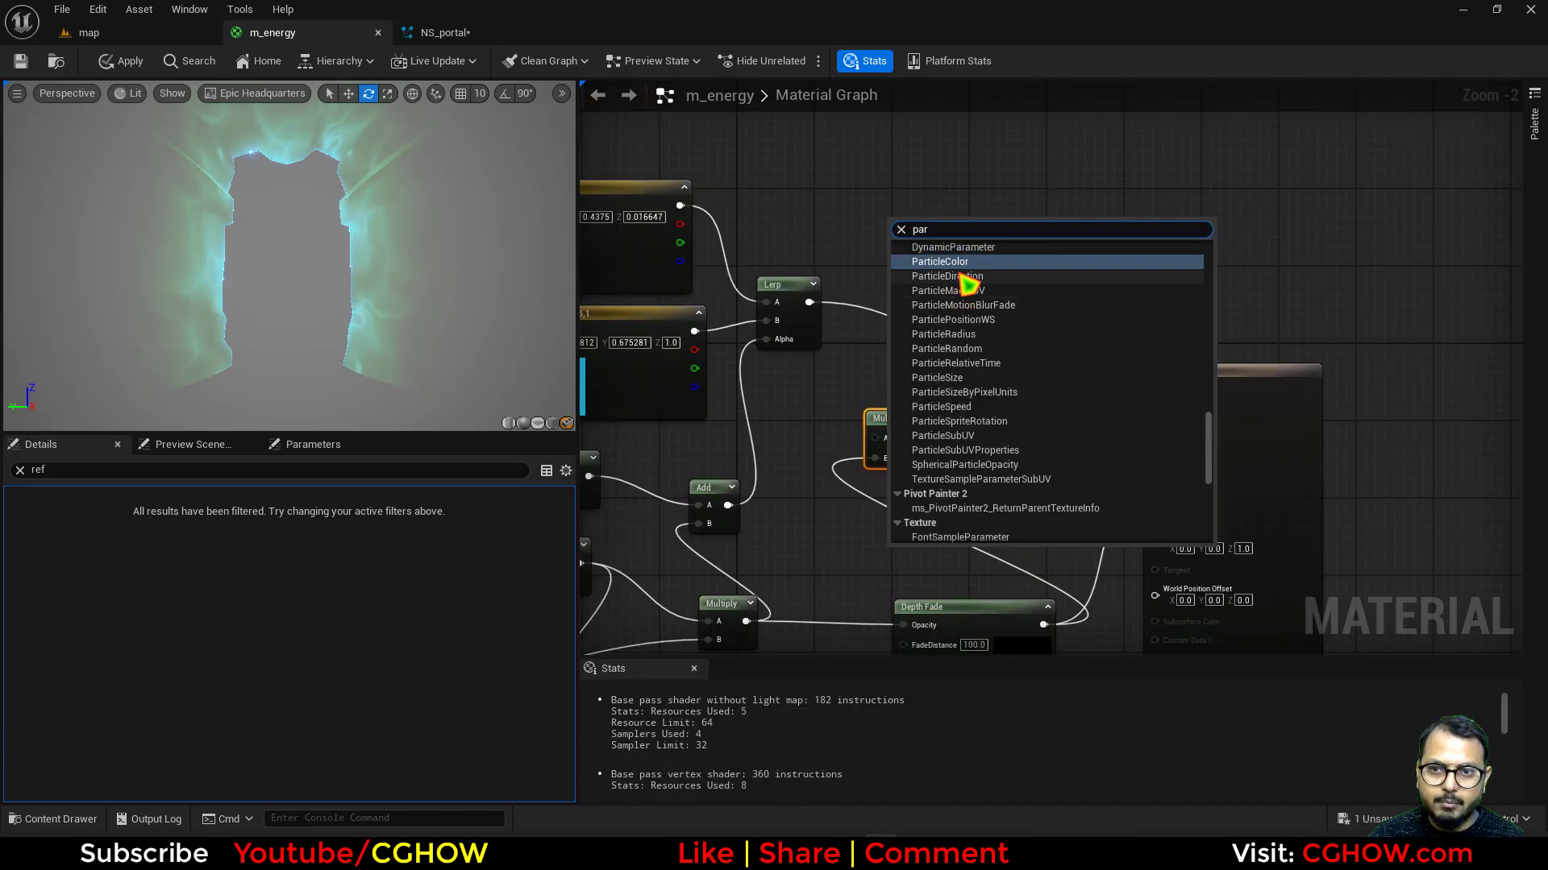
click(963, 262)
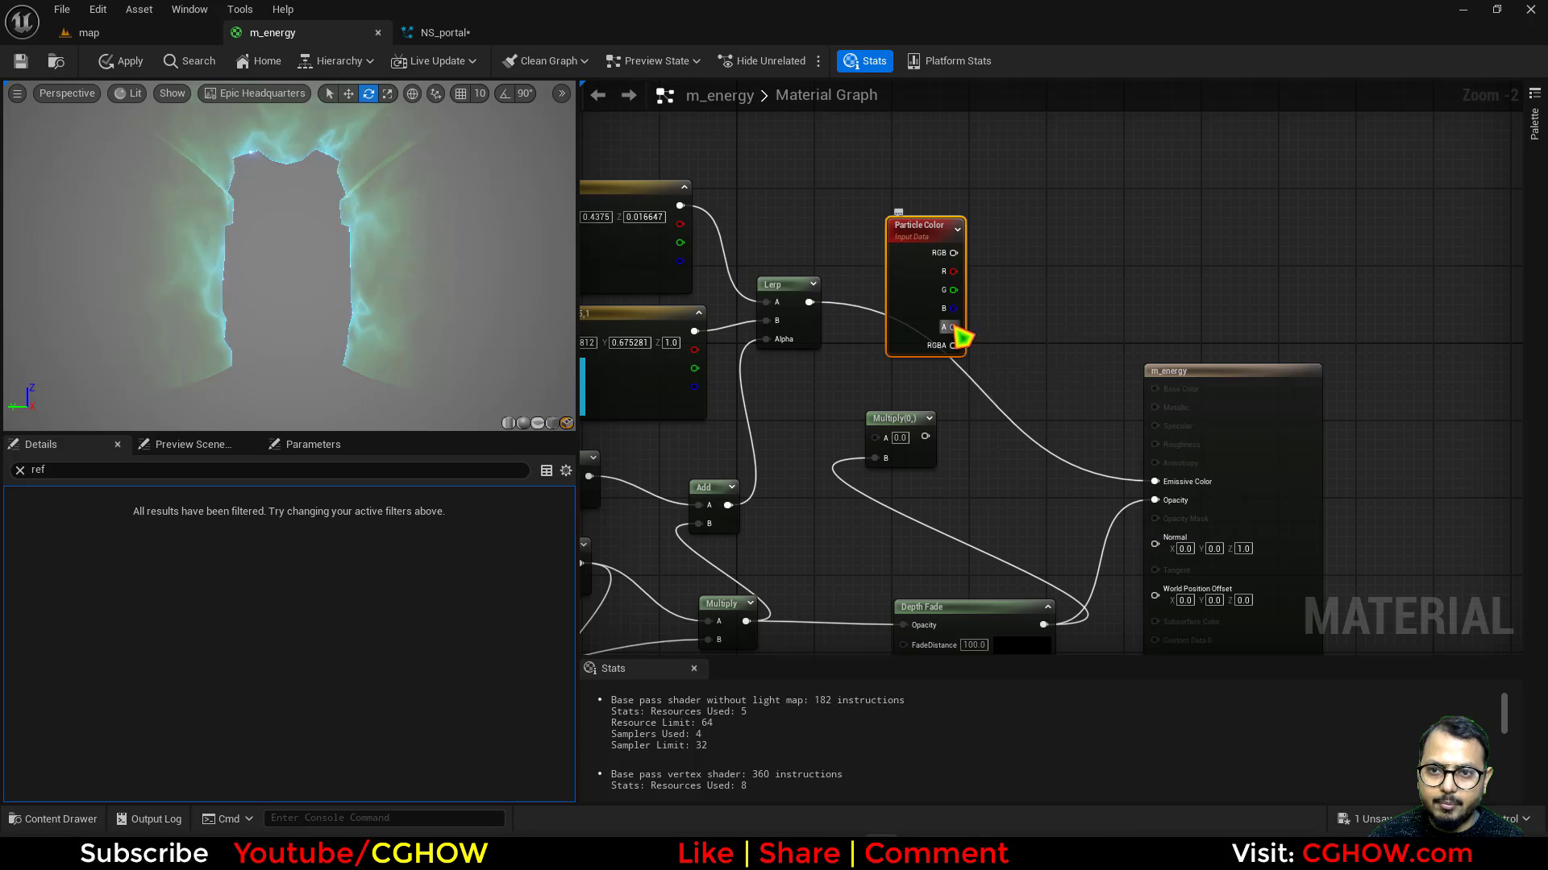
drag(953, 327, 1171, 507)
scroll(1048, 528, down, 2)
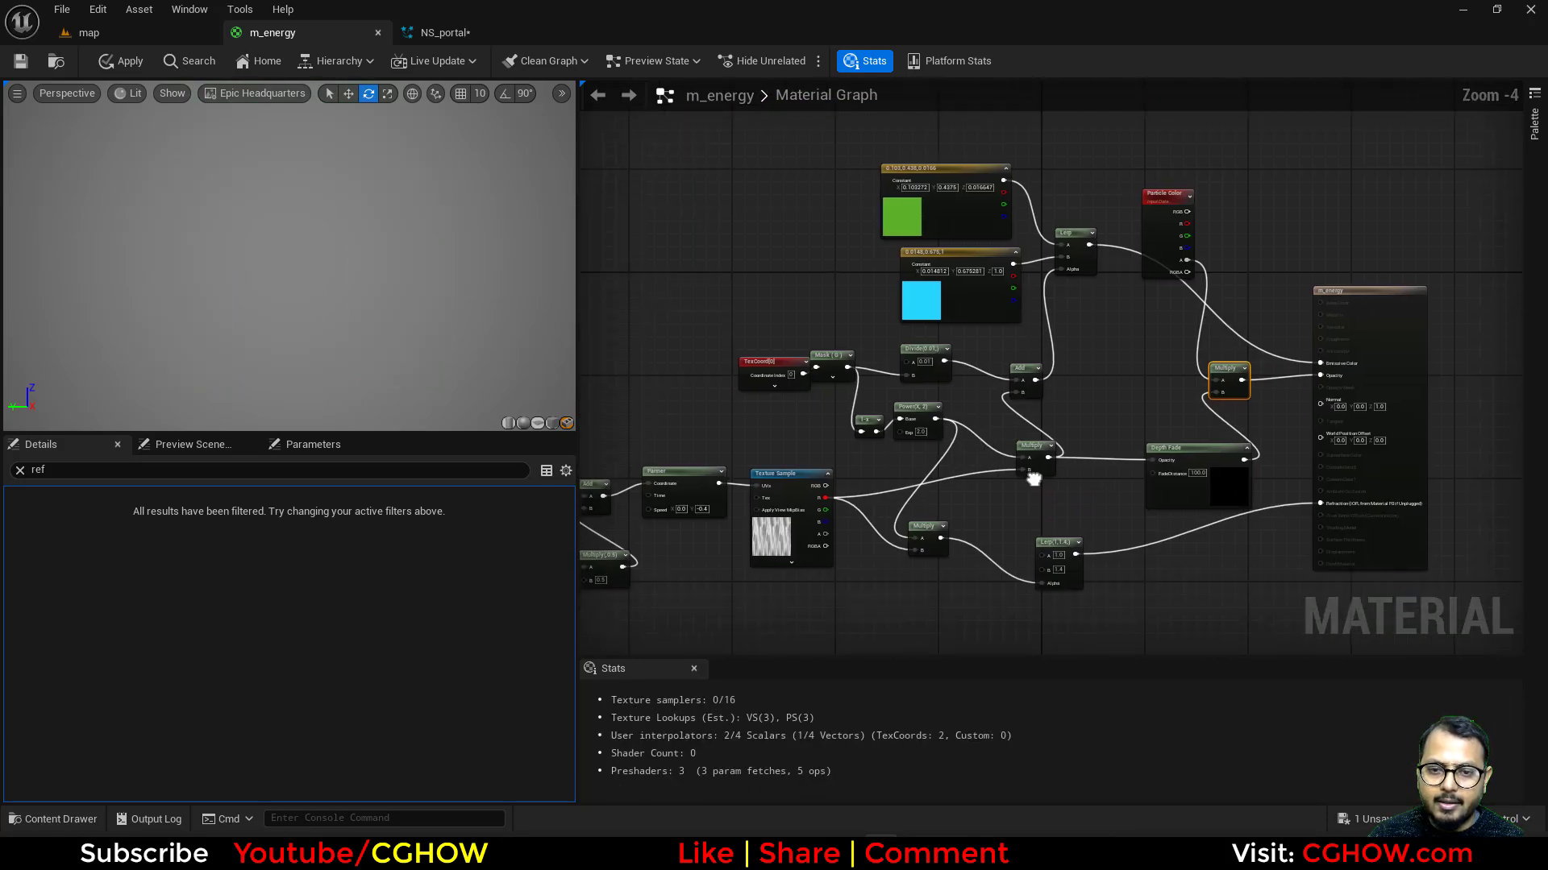
scroll(1007, 436, up, 2)
Move Particle Color below the colour Lerp and multiply its RGB with the Lerp output into Emissive Color.
drag(1037, 249, 995, 448)
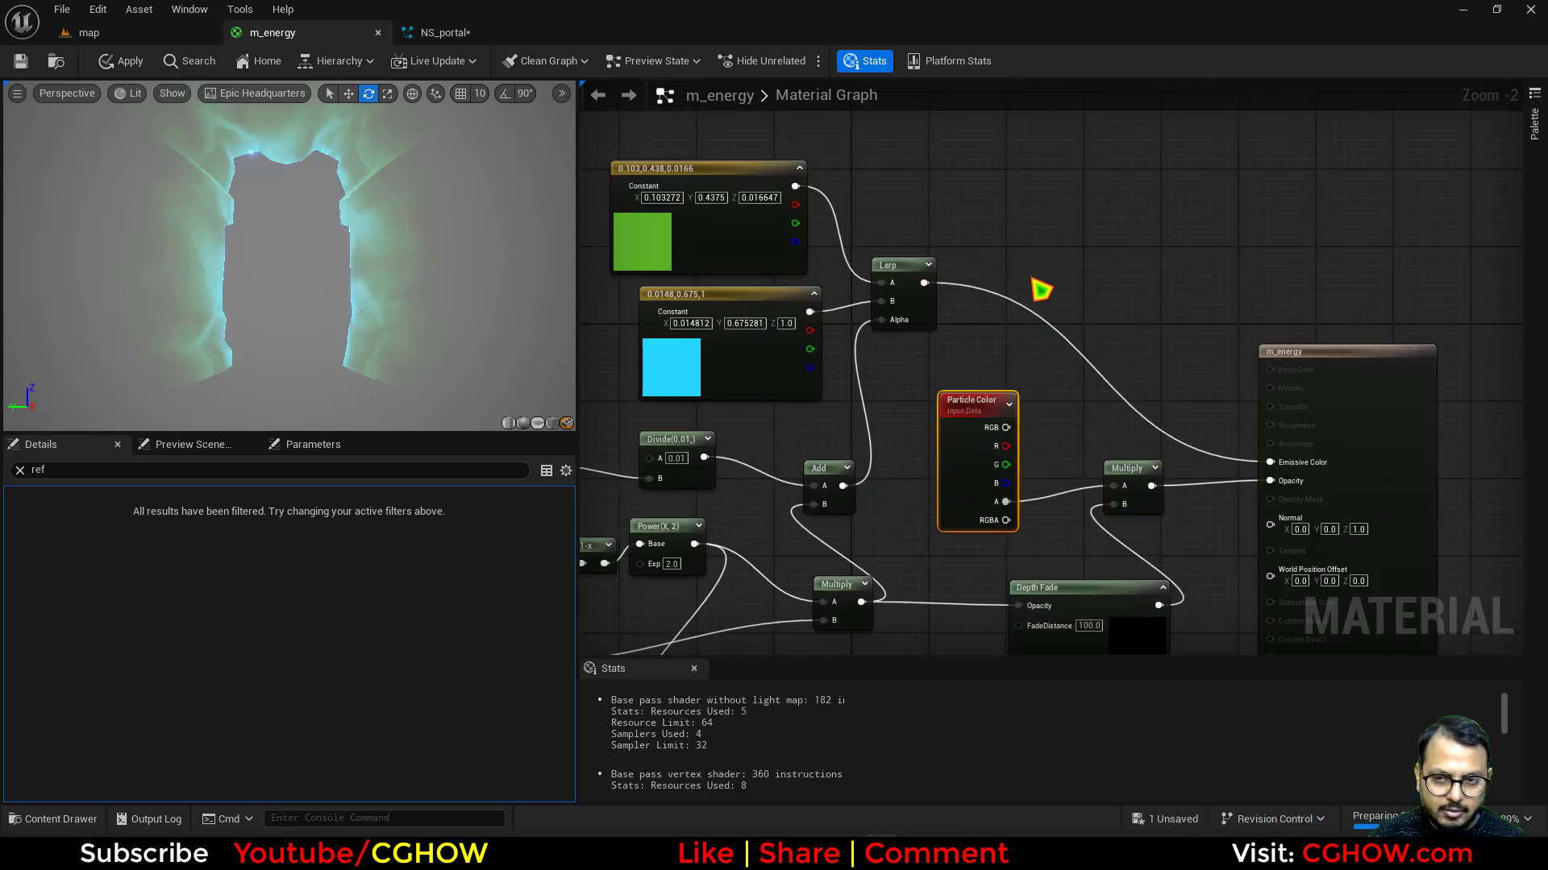
click(1038, 288)
drag(922, 283, 1041, 303)
drag(1006, 427, 1355, 524)
drag(1274, 473, 1270, 464)
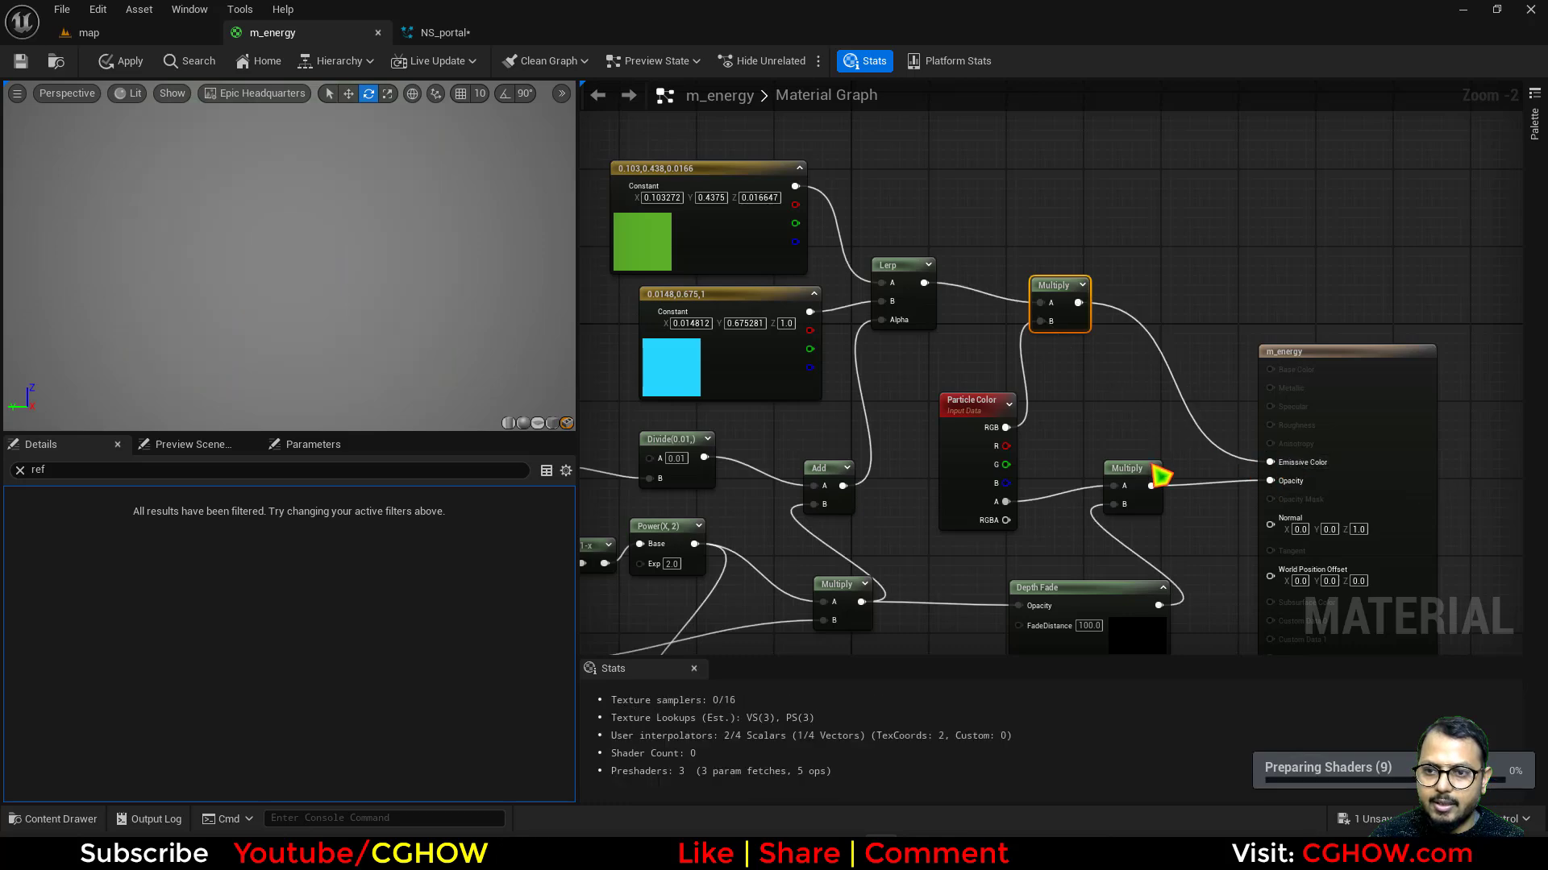
Connect the upper TexCoord to the distortion Panner's Coordinate input and delete the duplicate TexCoord feeding that Panner.
right_drag(1013, 578, 1216, 404)
scroll(1216, 404, down, 1)
right_drag(877, 553, 1182, 479)
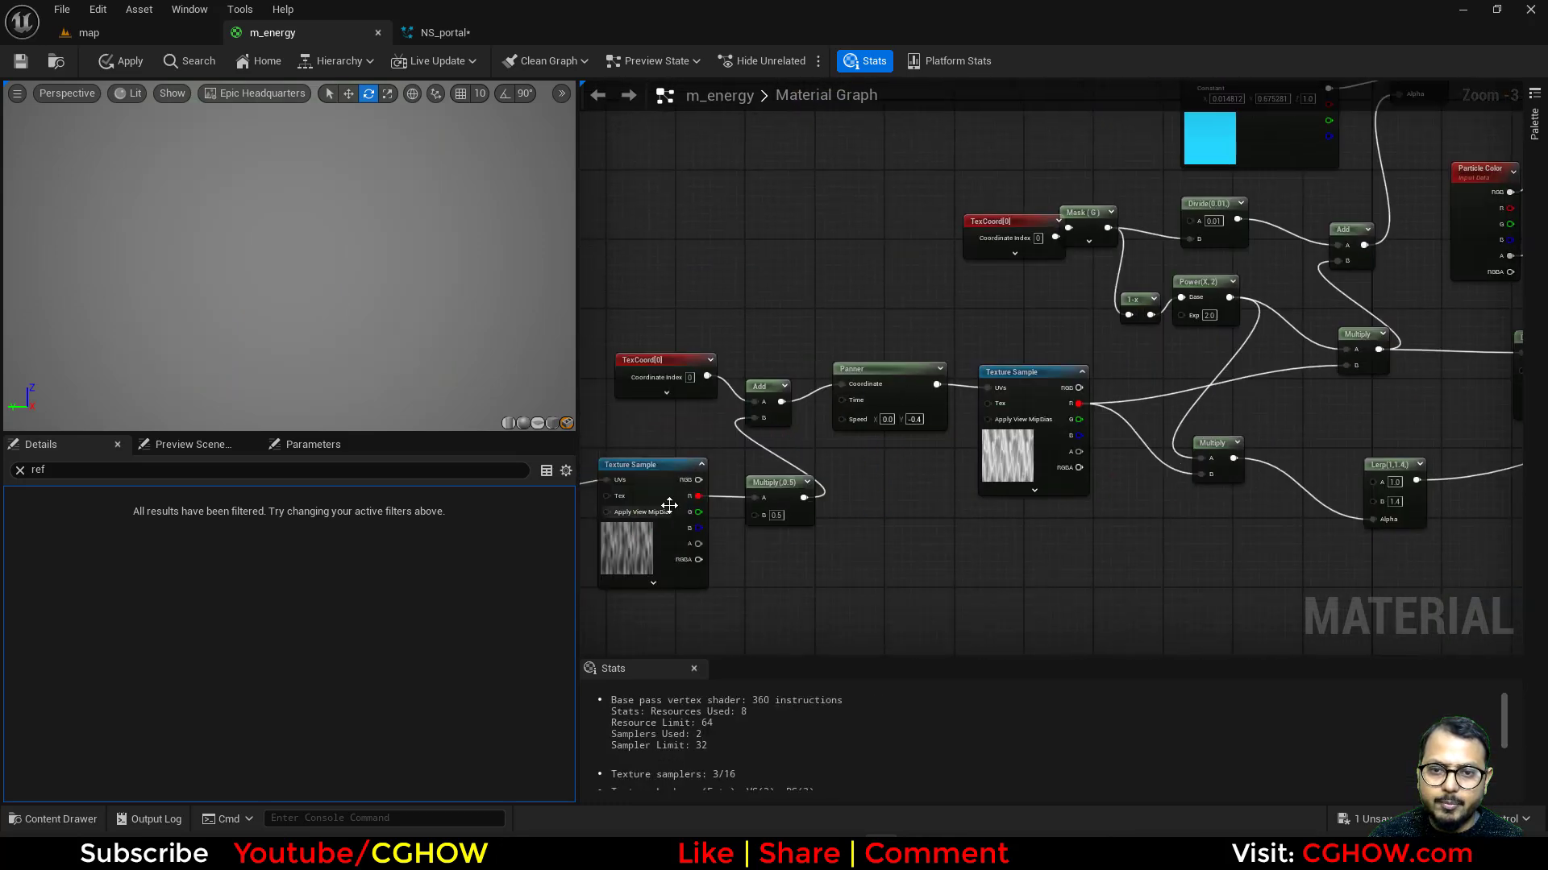
right_drag(616, 526, 986, 475)
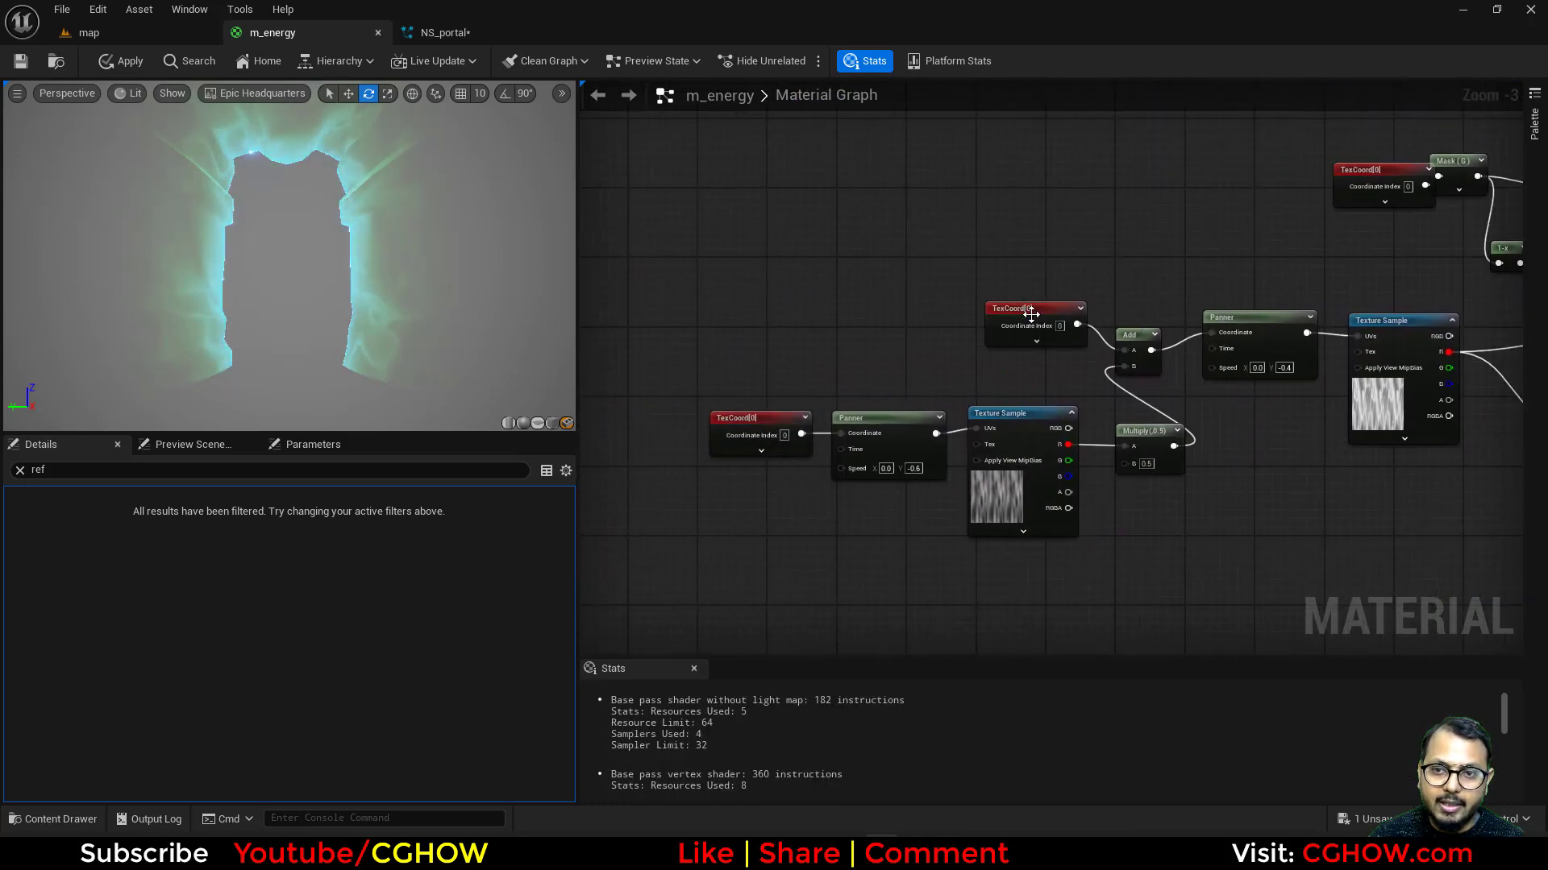
drag(1026, 314, 841, 433)
click(773, 418)
key(Delete)
Add a Dynamic Parameter node and multiply TexCoord by its Param1, feeding the result to the distortion Panner and the Add node.
right_drag(710, 484, 815, 449)
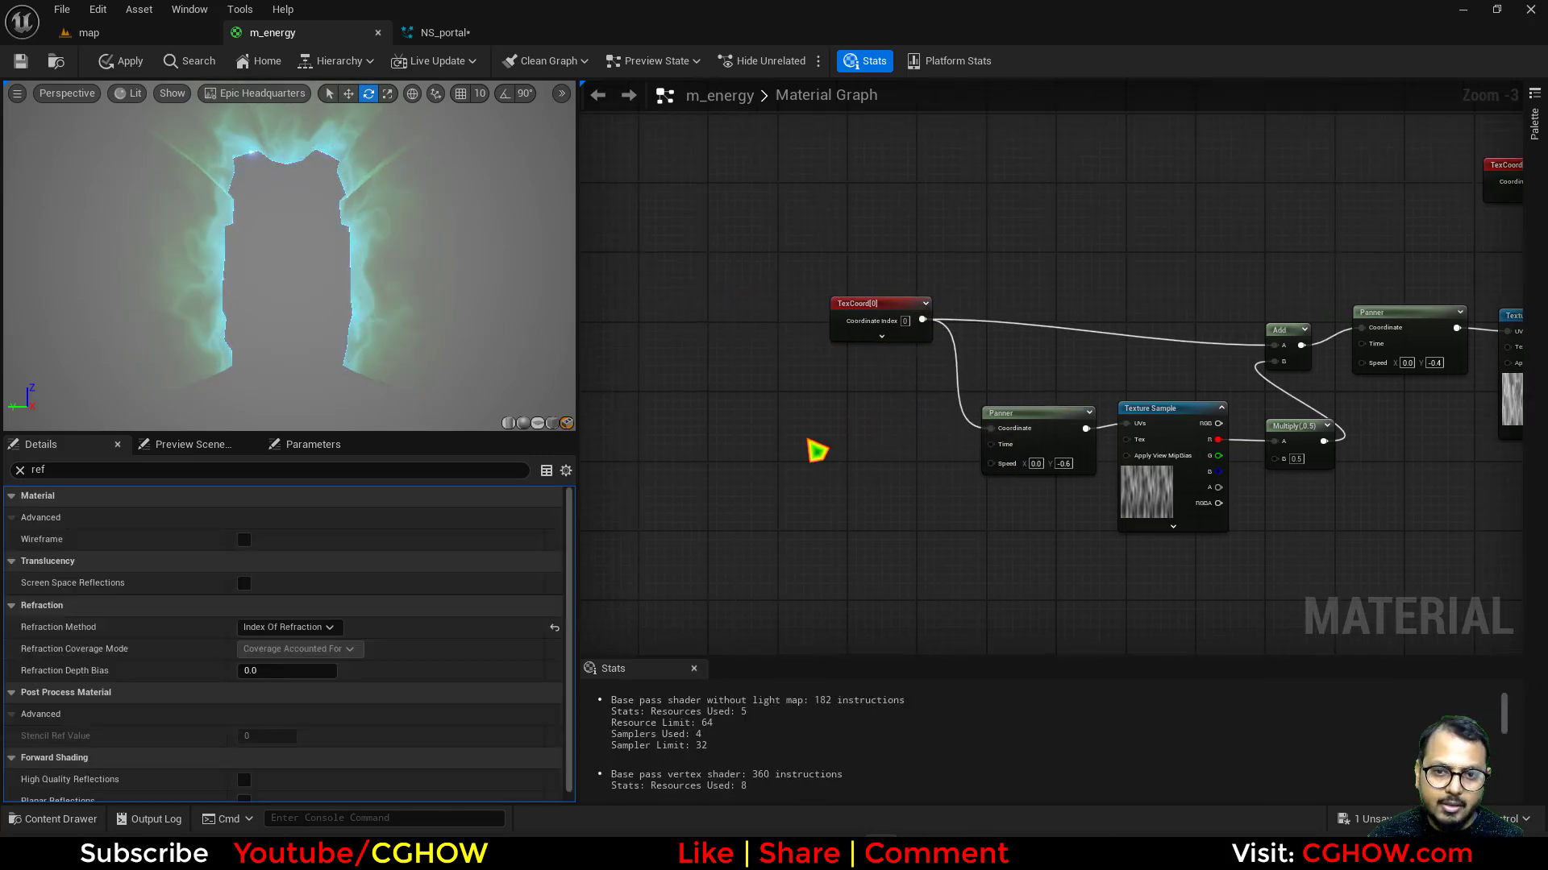
right_click(787, 438)
text(dy)
click(833, 547)
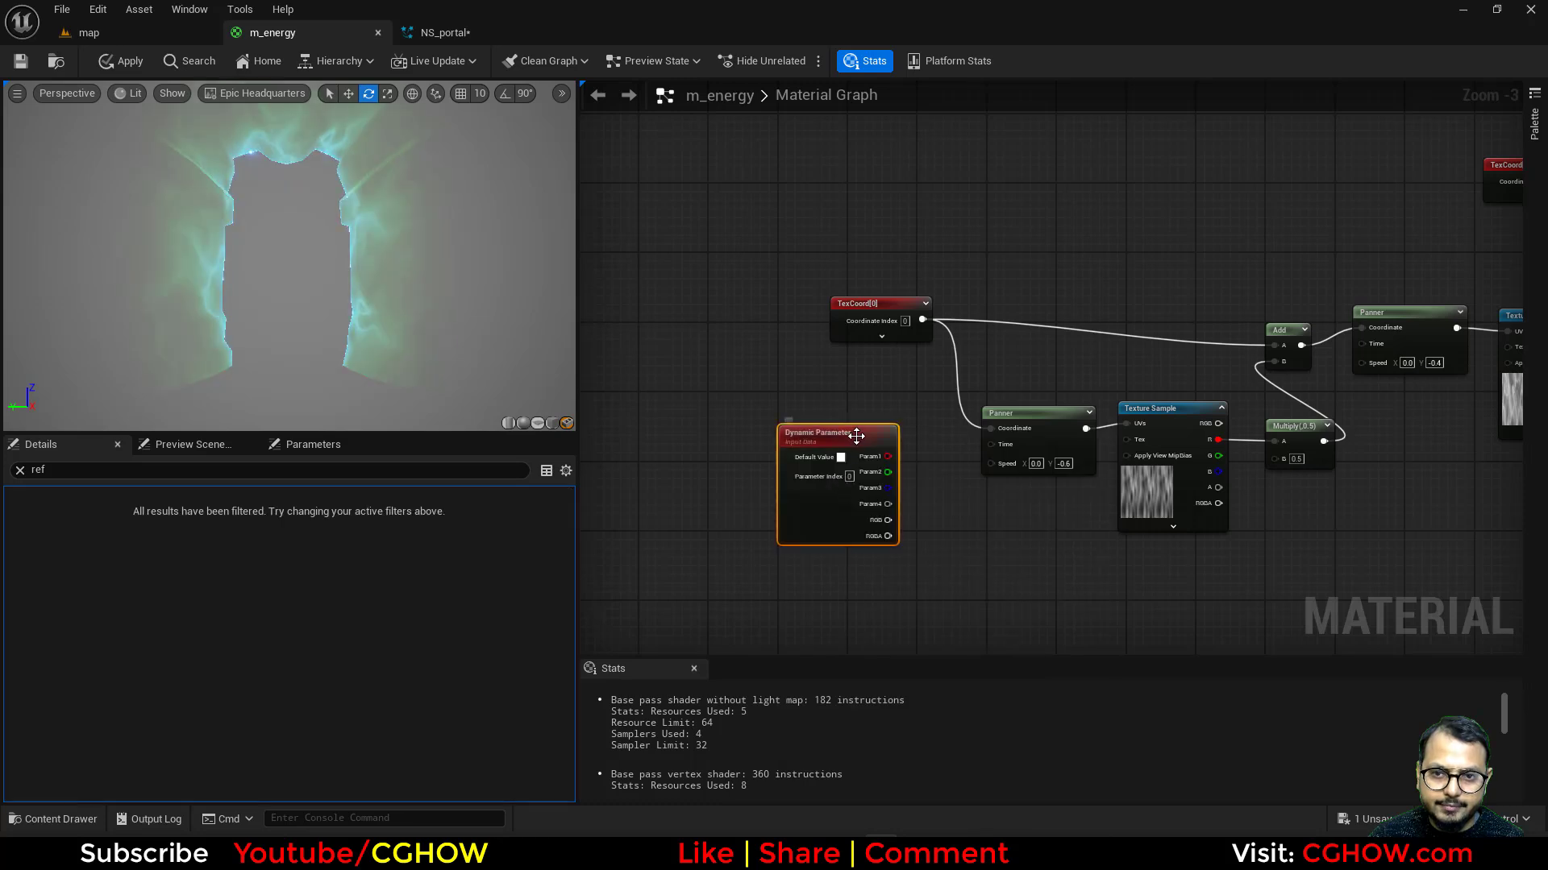
drag(846, 433, 887, 454)
scroll(860, 413, up, 1)
key(m)
click(856, 408)
ctrl+drag(927, 311, 865, 429)
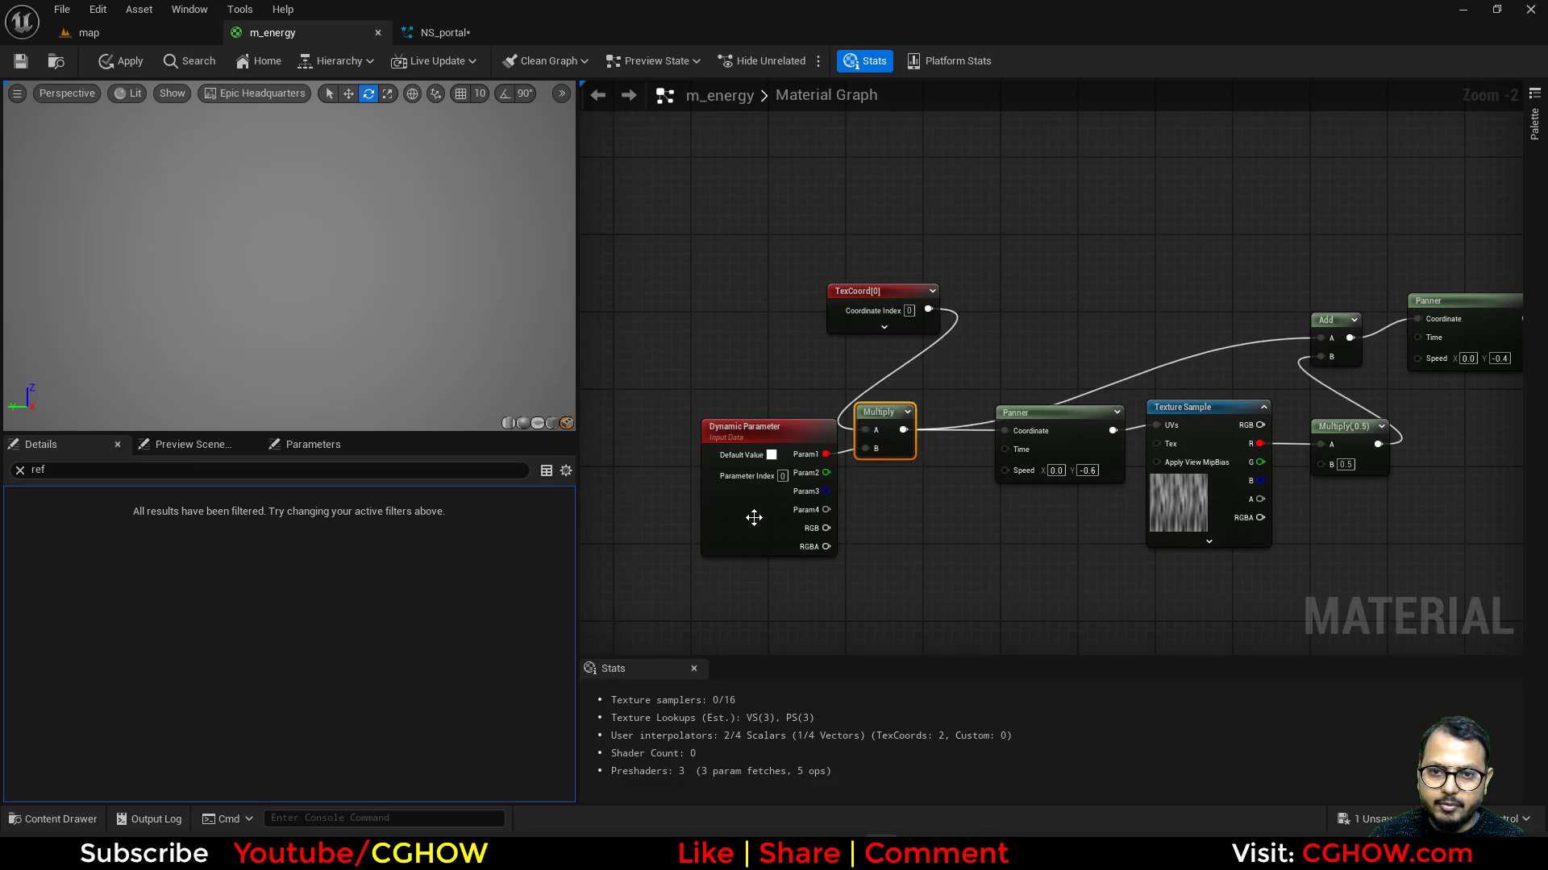
Rename the Dynamic Parameter's first parameter to tile and save the material.
click(20, 471)
click(37, 497)
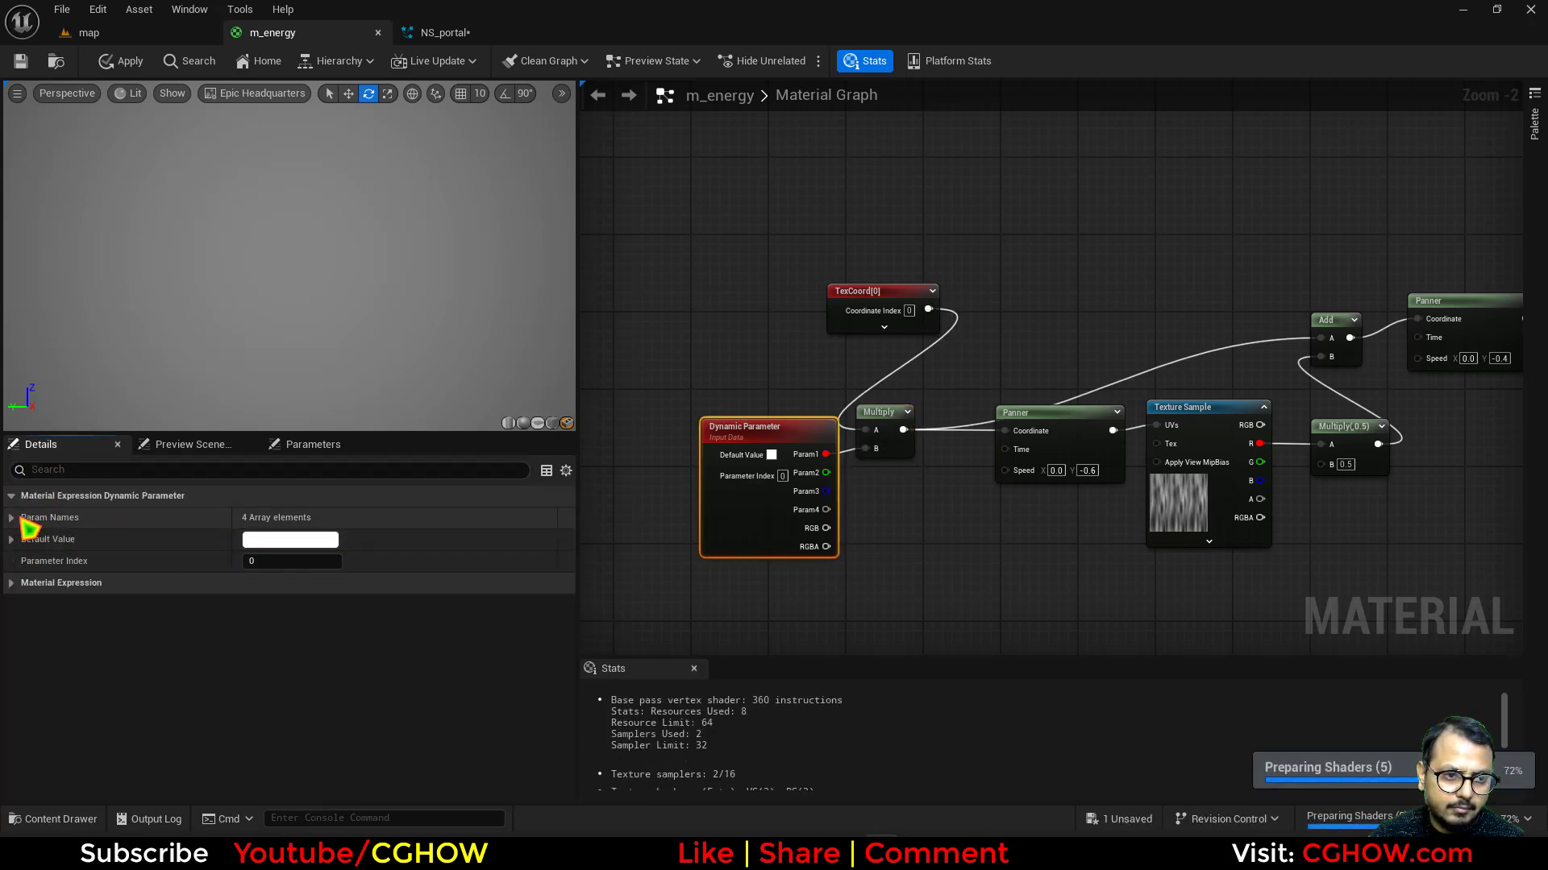
click(13, 519)
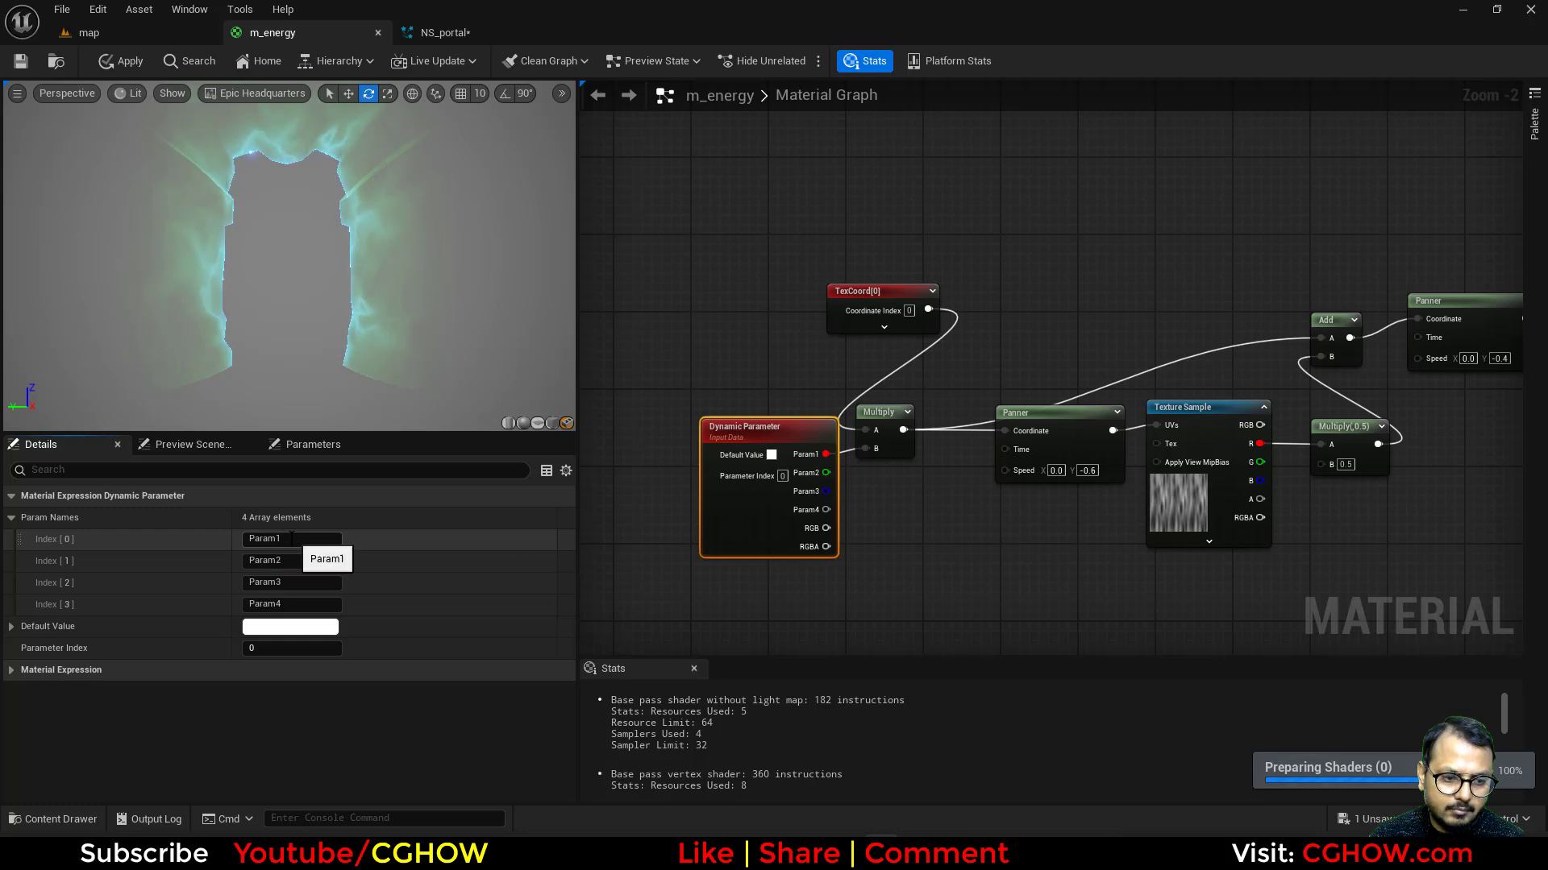
drag(292, 538, 217, 536)
text(tile)
right_drag(870, 556, 722, 600)
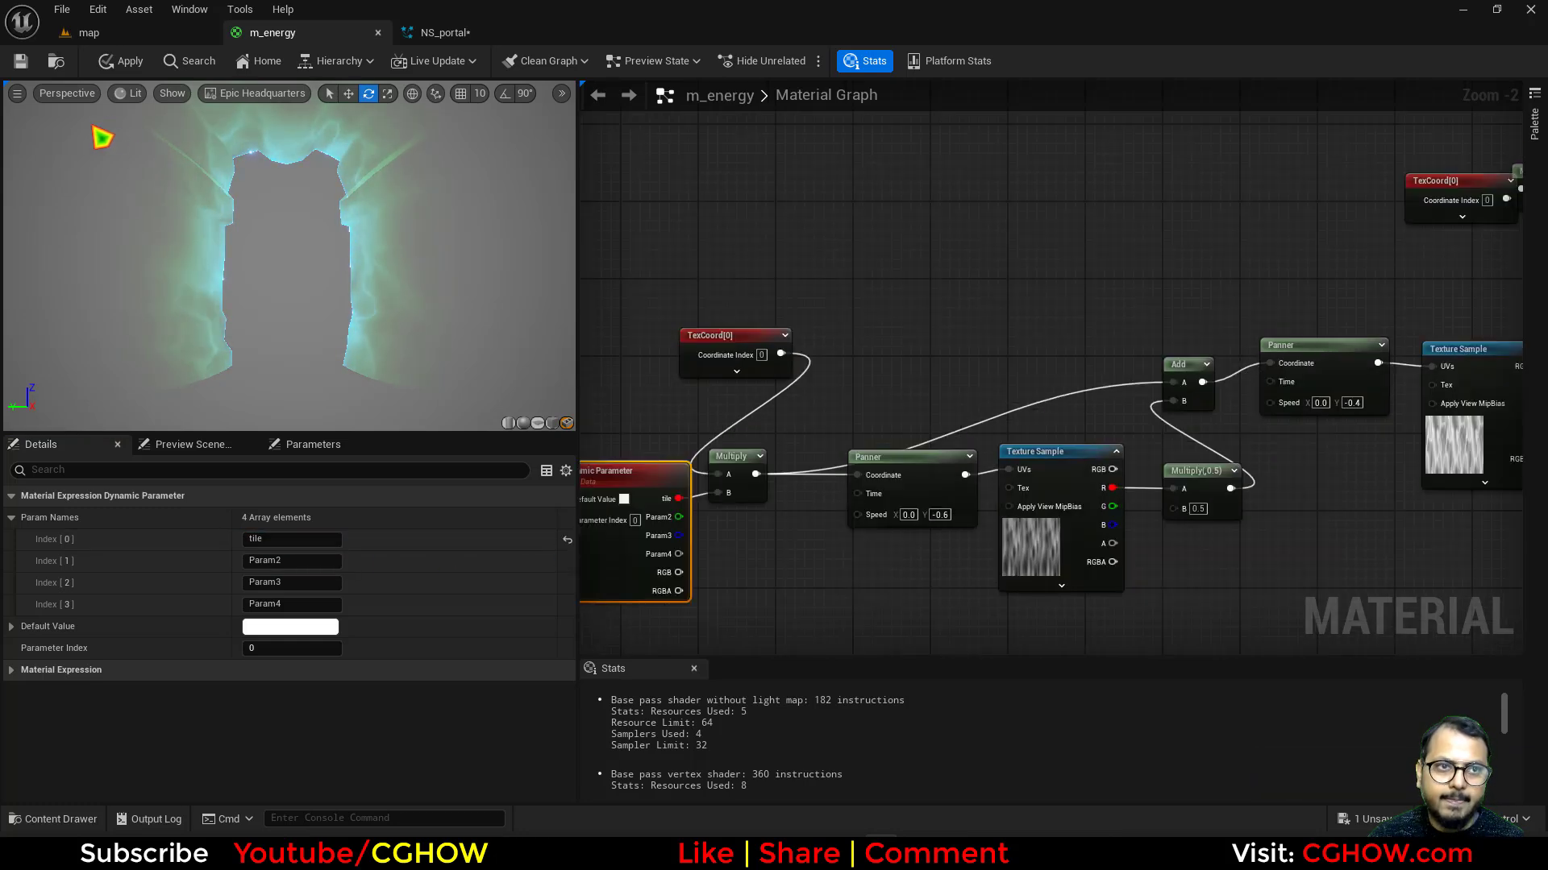
click(22, 61)
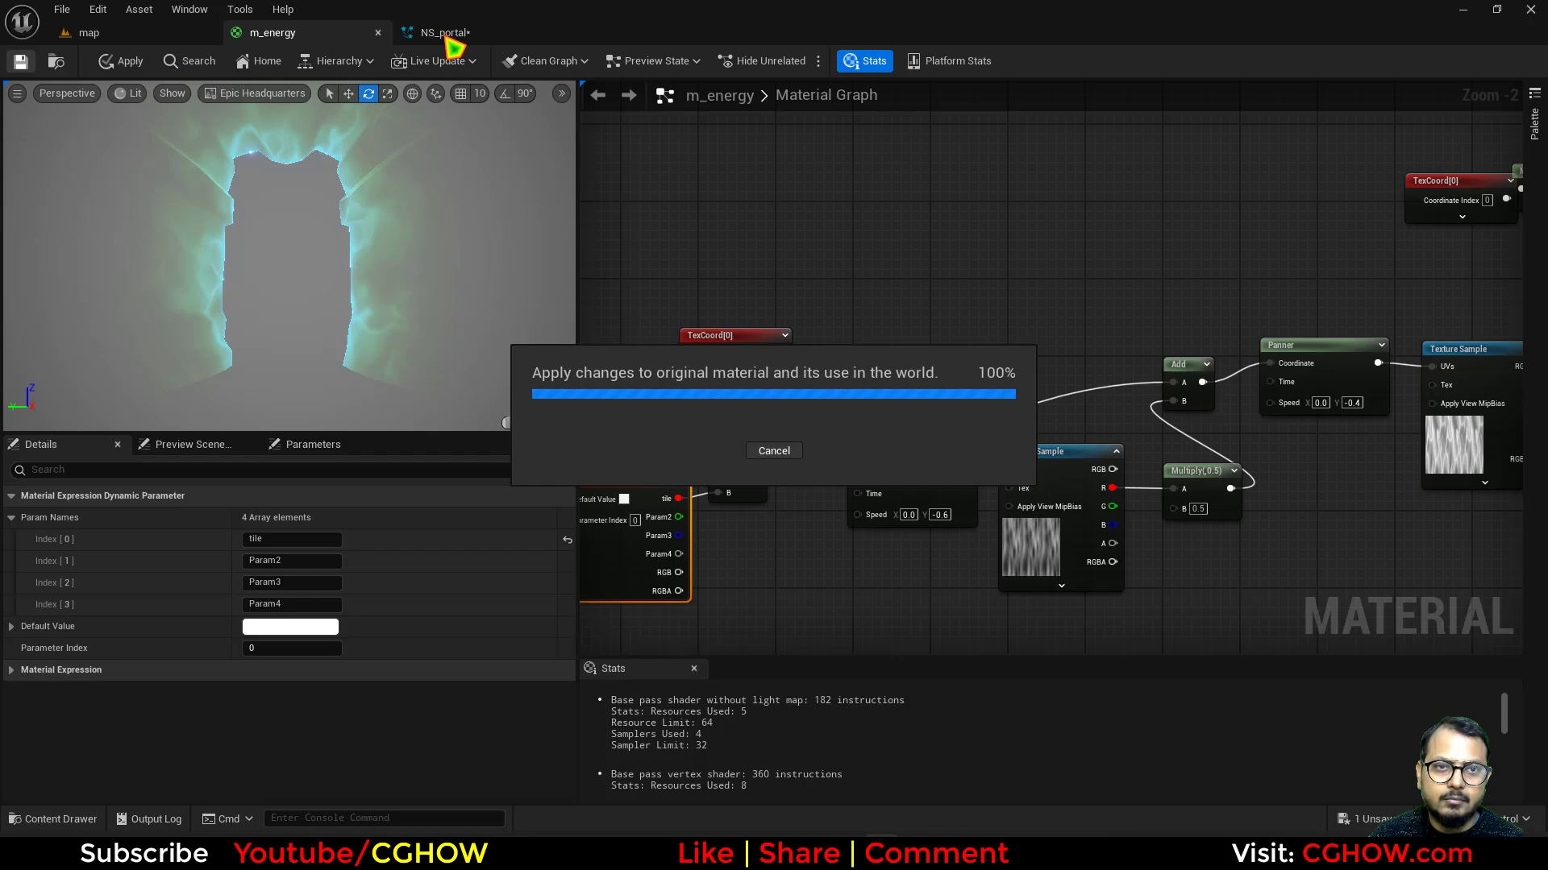
Add a Dynamic Material Parameters module to the Fountain emitter's Particle Update in NS_portal and set tile to 1.
click(445, 34)
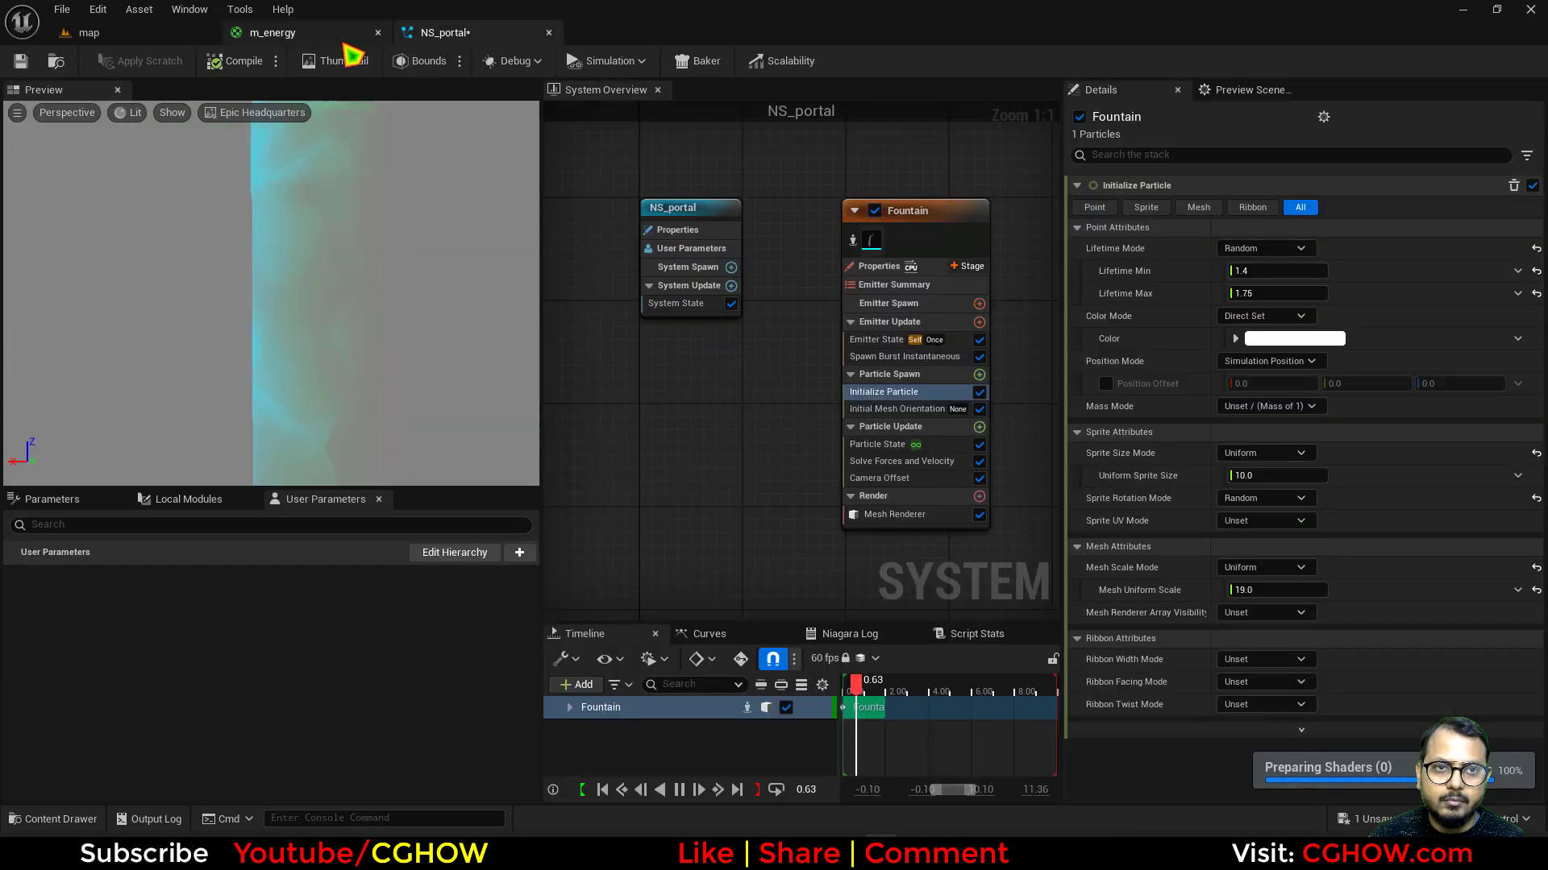
click(122, 37)
click(322, 34)
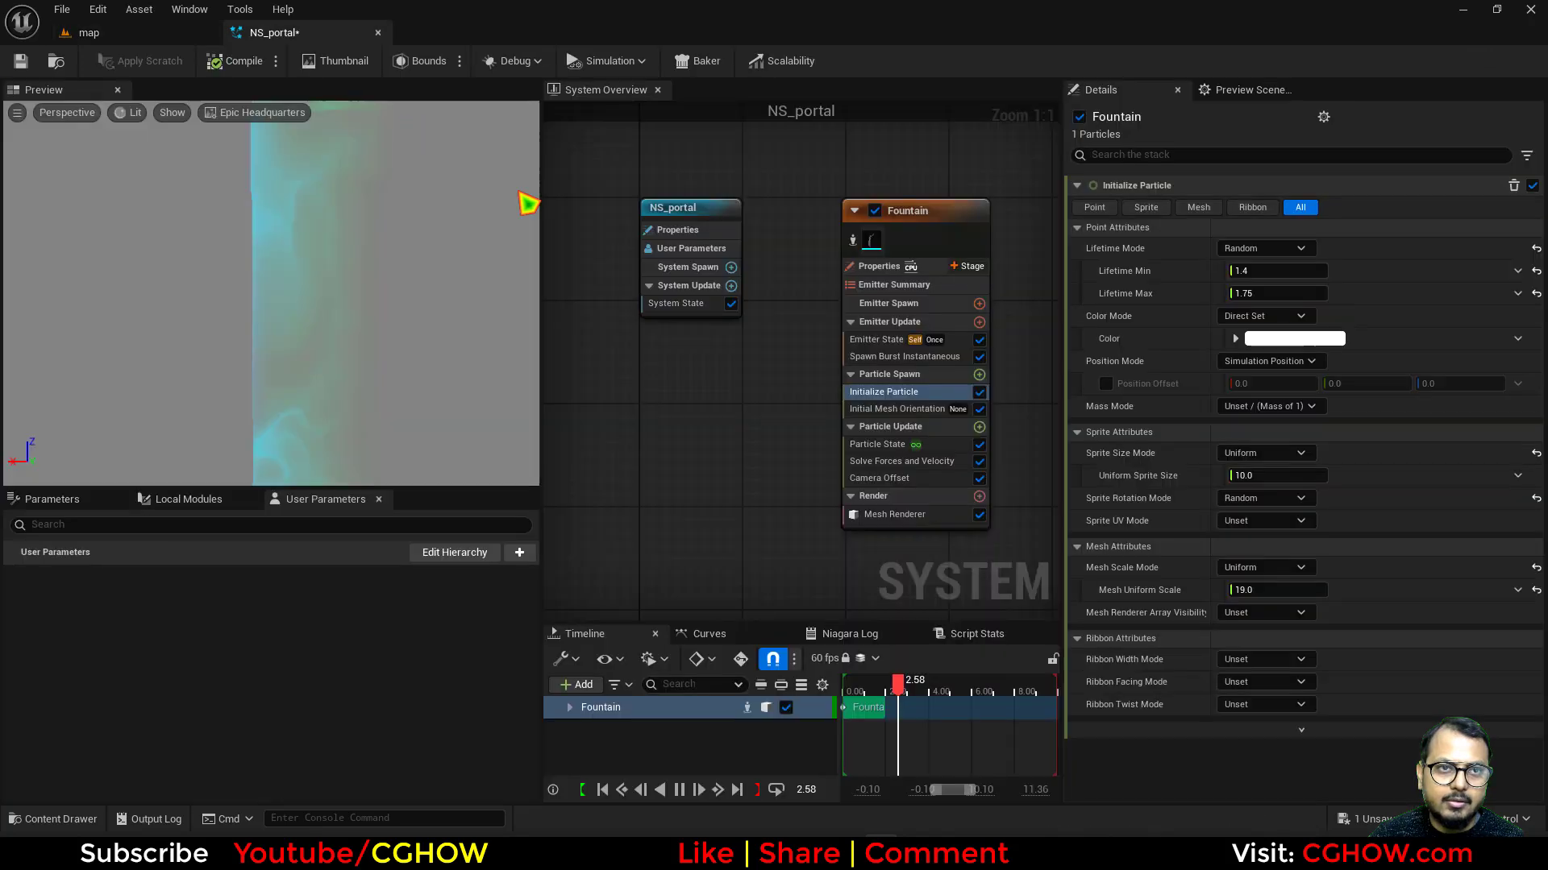
click(979, 427)
text(dyn)
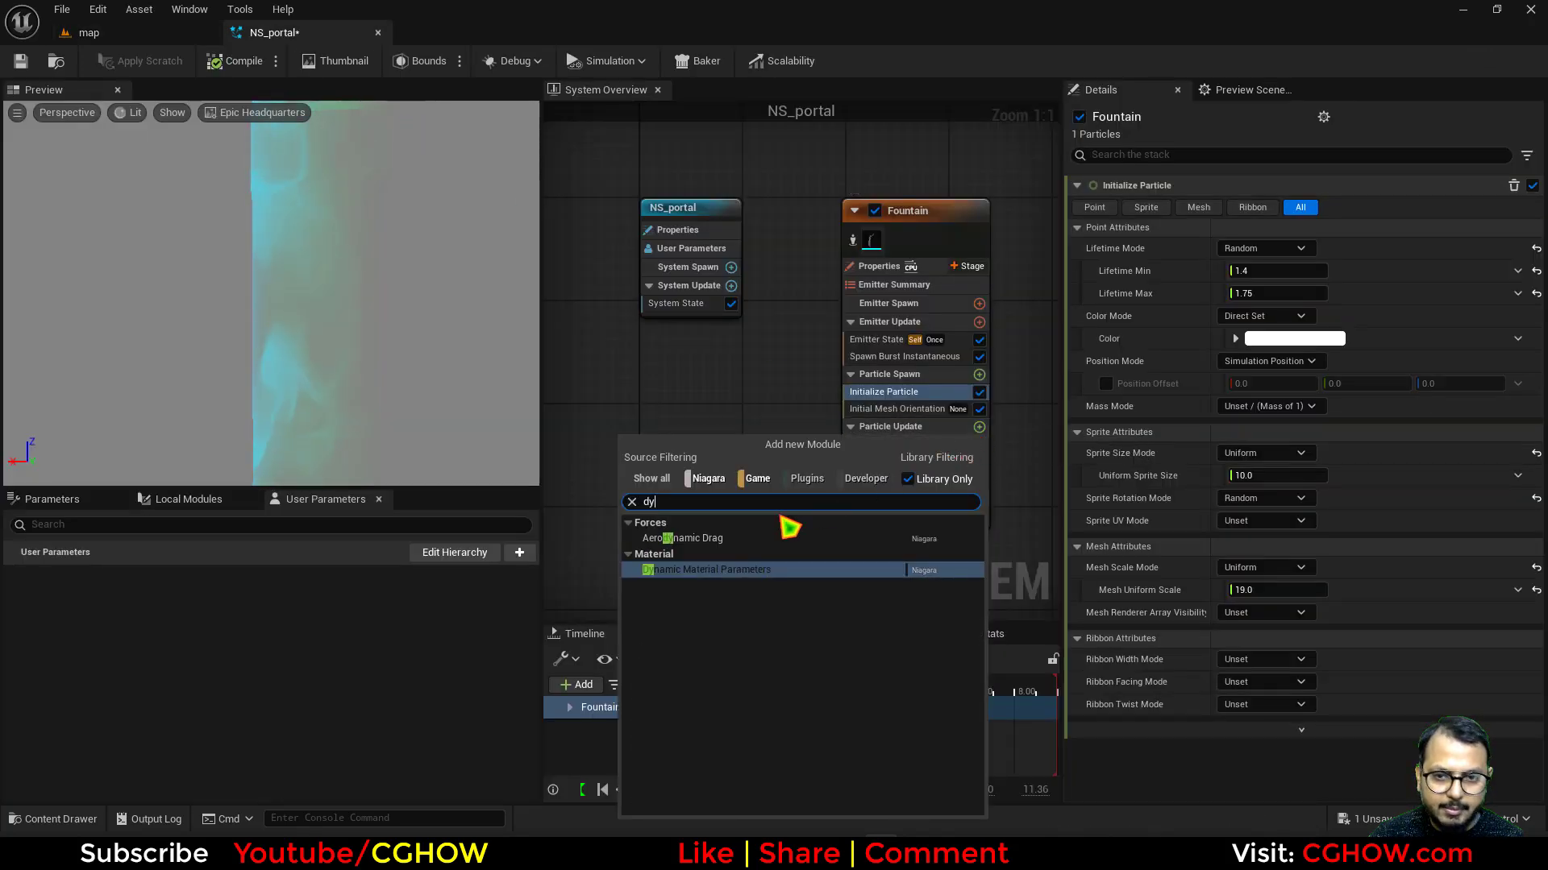
click(690, 574)
click(1266, 271)
text(1)
key(Return)
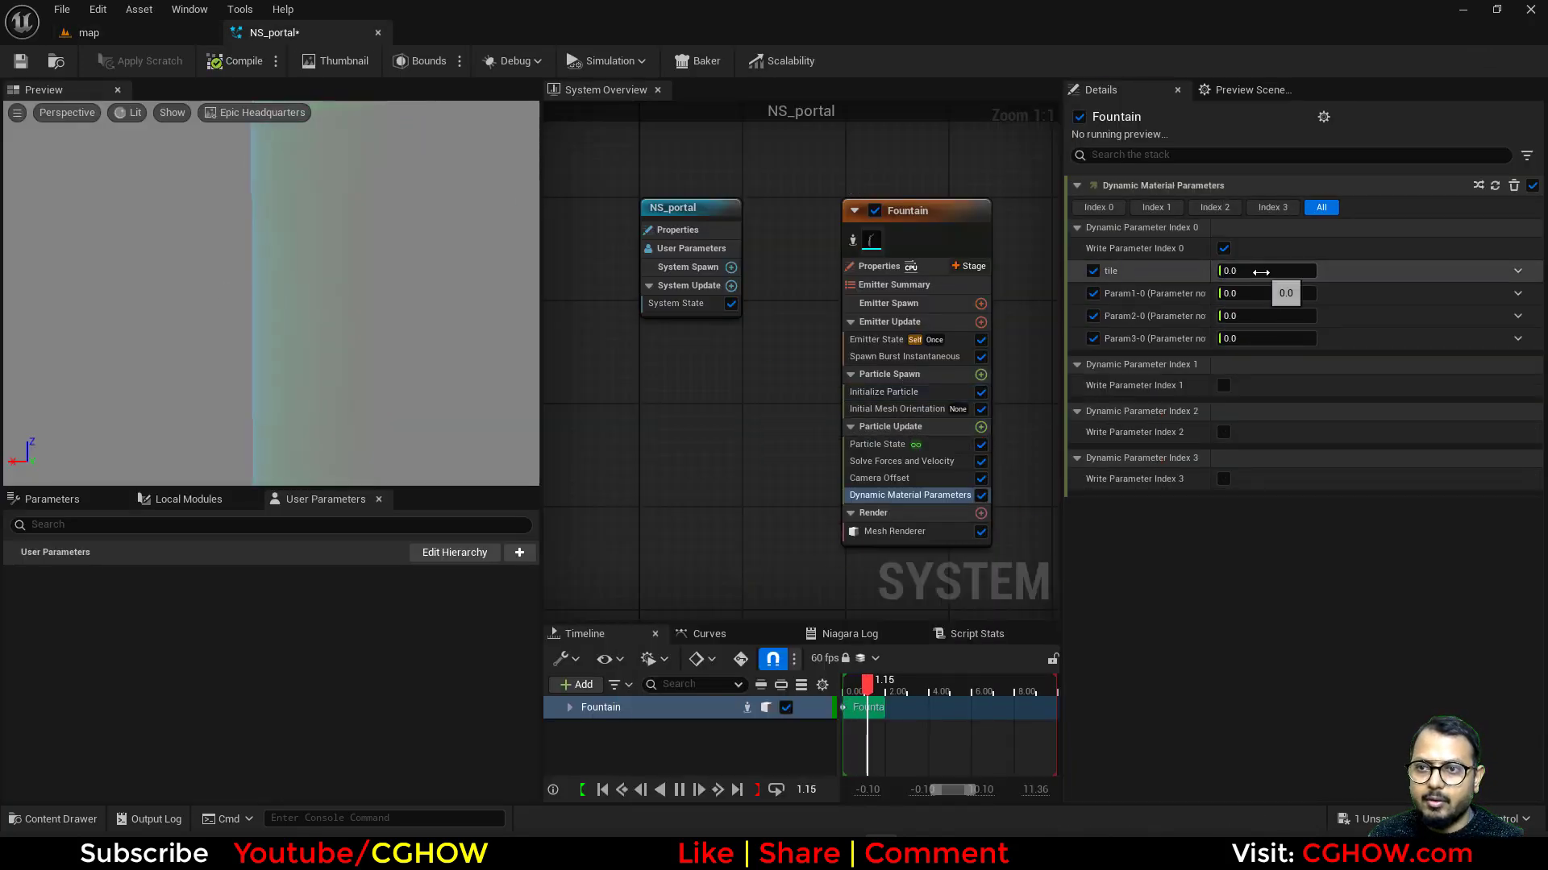
Shift the Fountain emitter aside and paste a duplicate of it beside the original.
drag(967, 211, 764, 216)
click(822, 216)
key(ctrl+v)
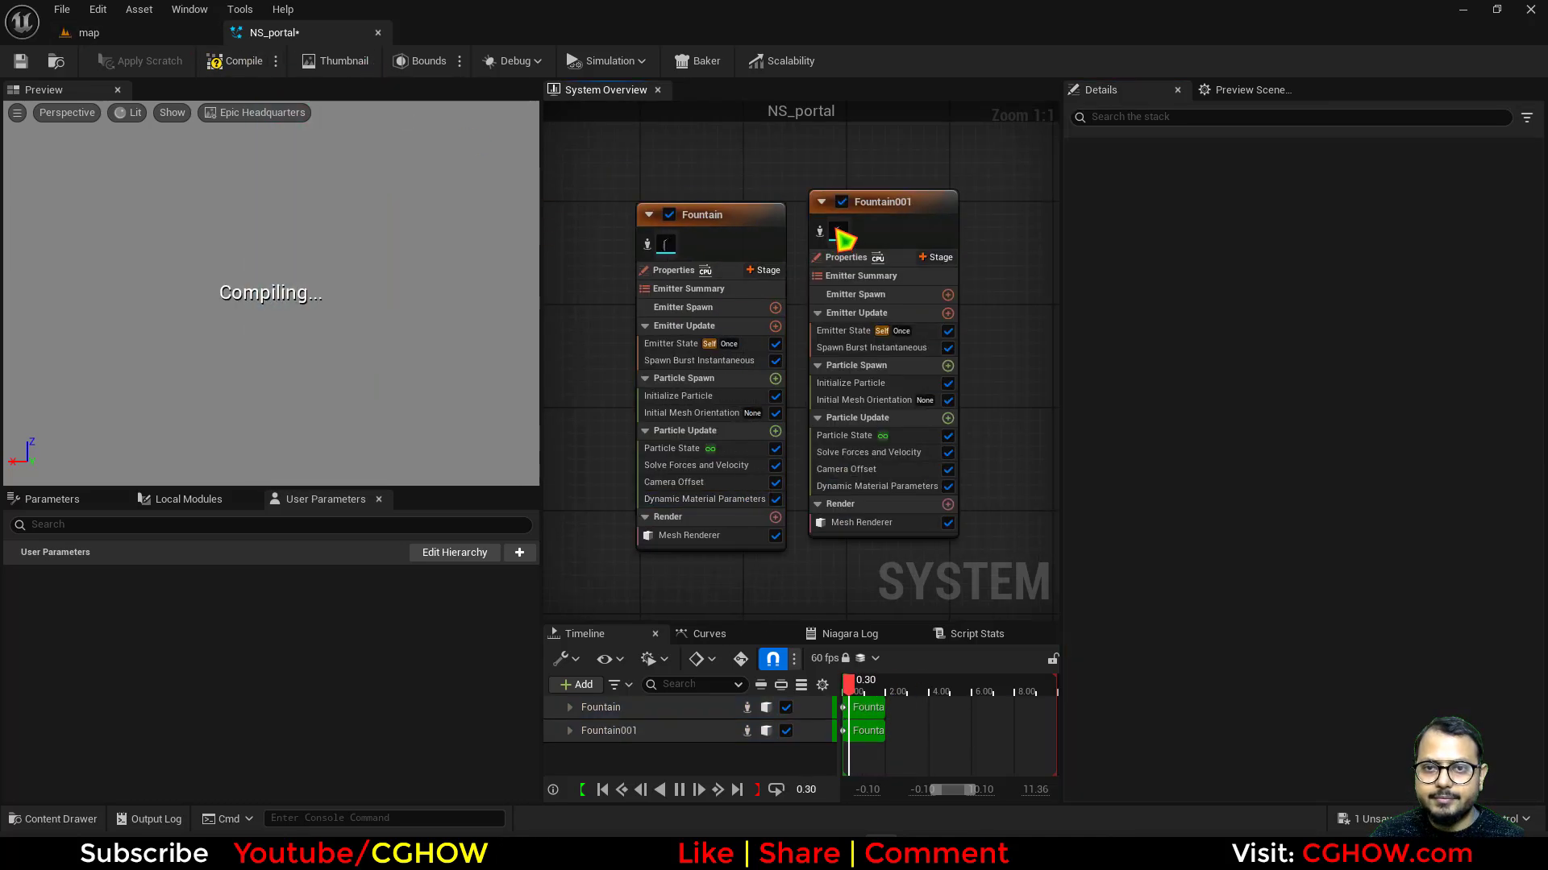
Set Fountain001's Mesh Scale Mode to Non-Uniform in Initialize Particle, with a Mesh Scale of 20, 20, 20.
click(853, 383)
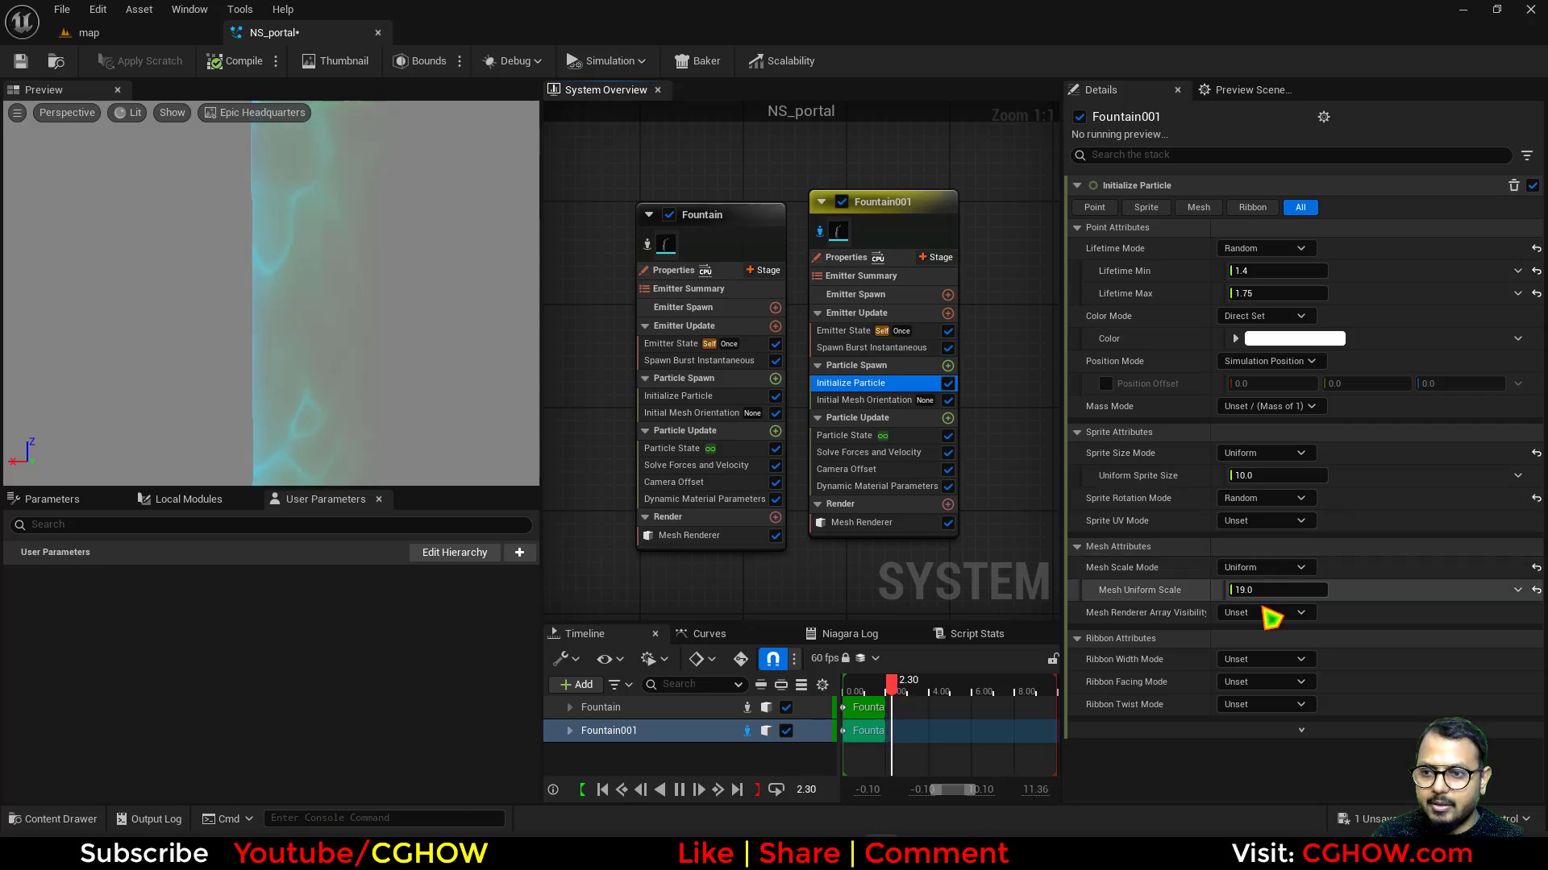
click(88, 32)
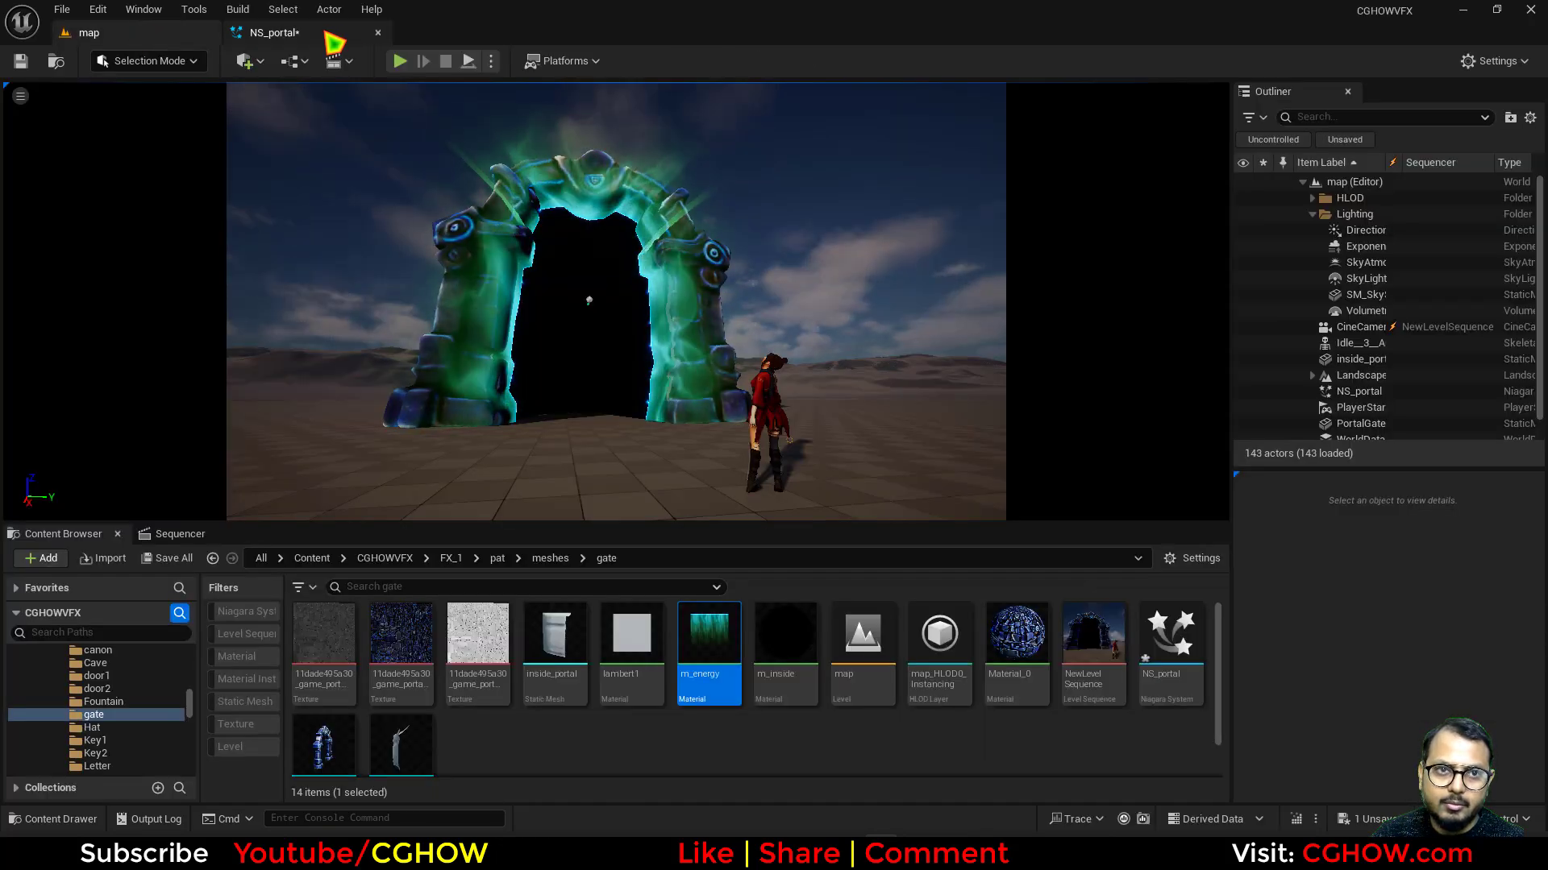
click(274, 32)
click(1281, 568)
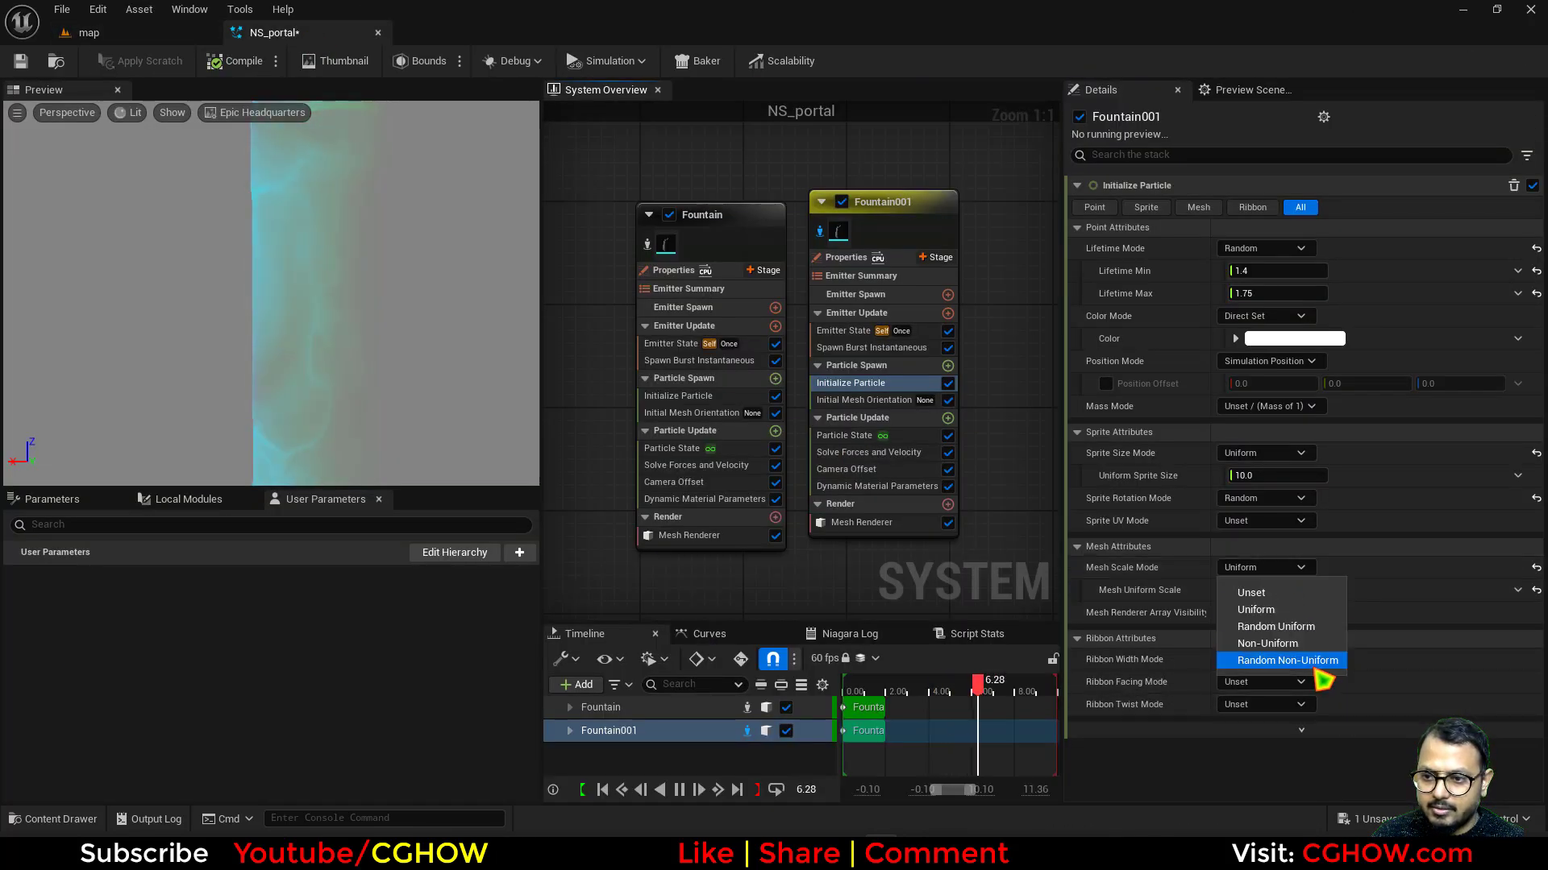
click(1290, 644)
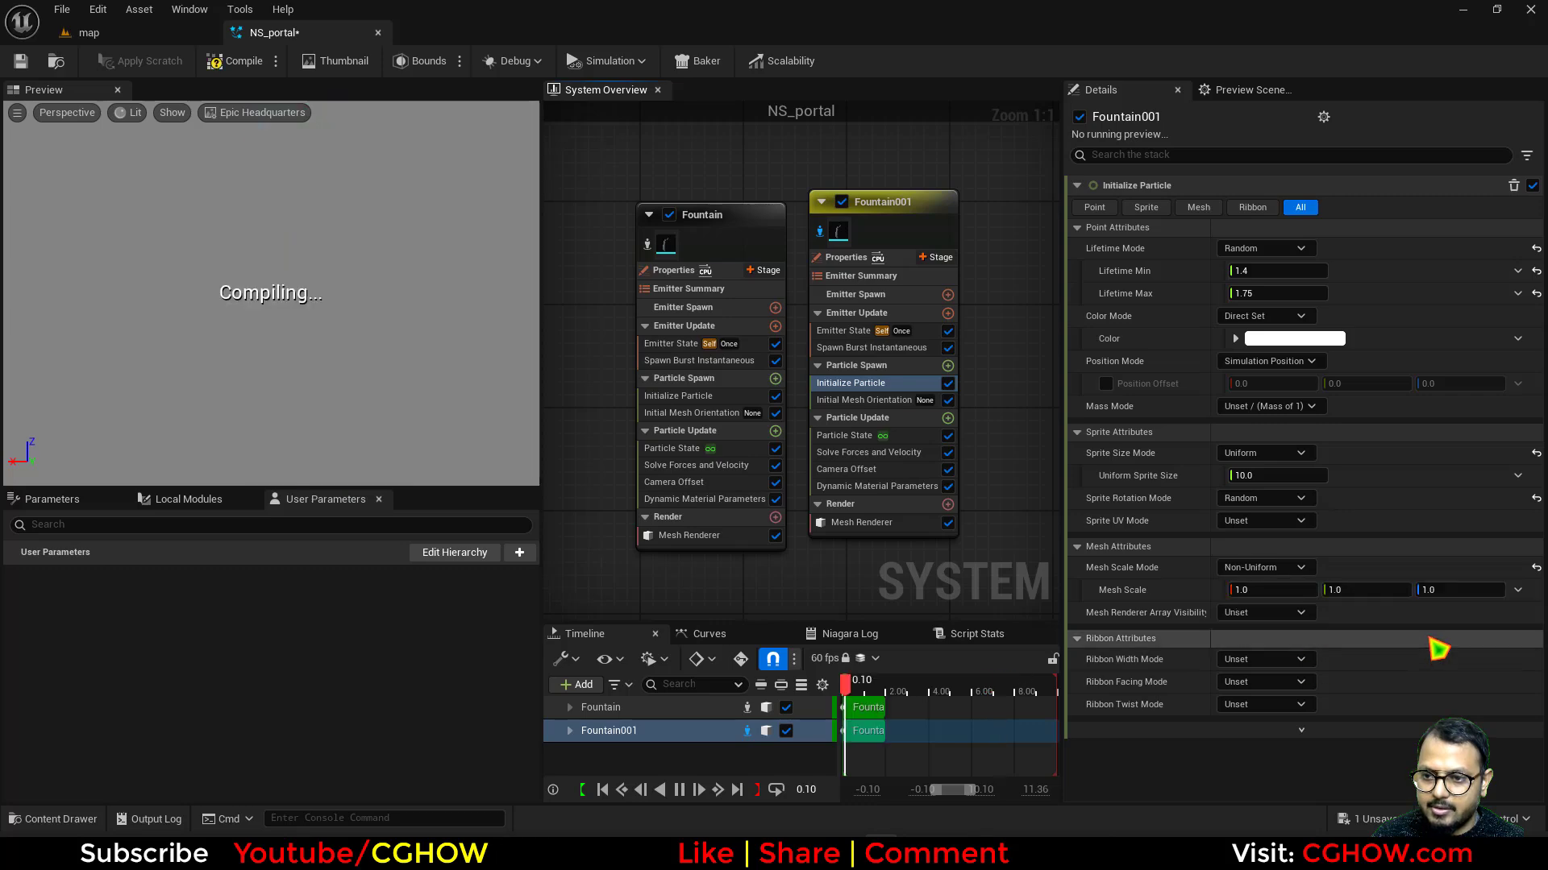
click(1274, 591)
text(20)
click(1354, 590)
text(20)
click(1442, 590)
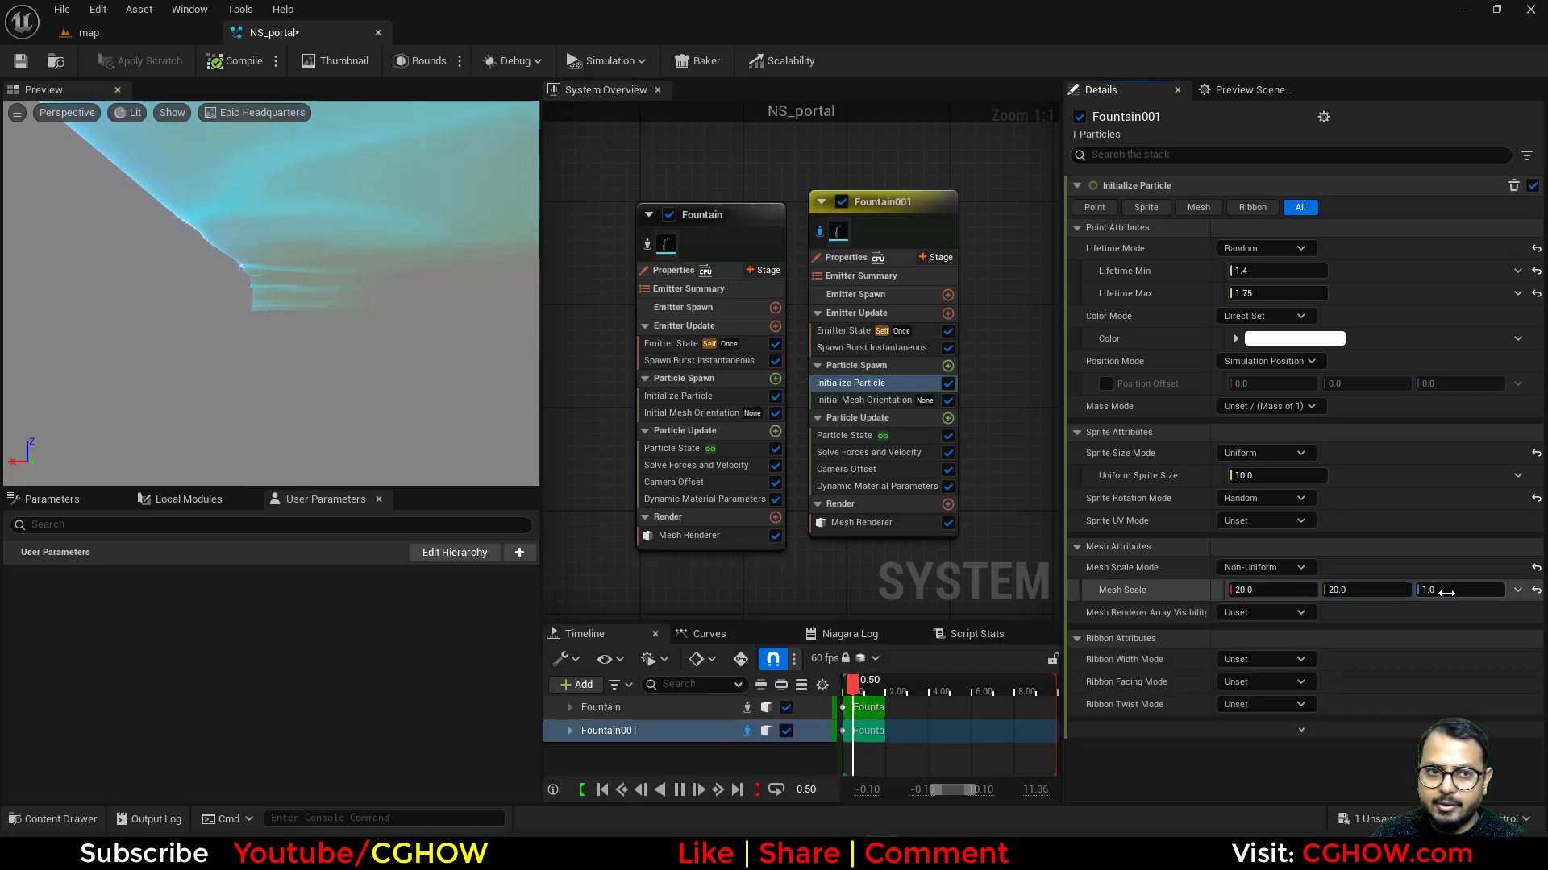
text(20)
Set the X value of Fountain001's Mesh Scale to 40 and check the energy around the gate in the map.
click(363, 355)
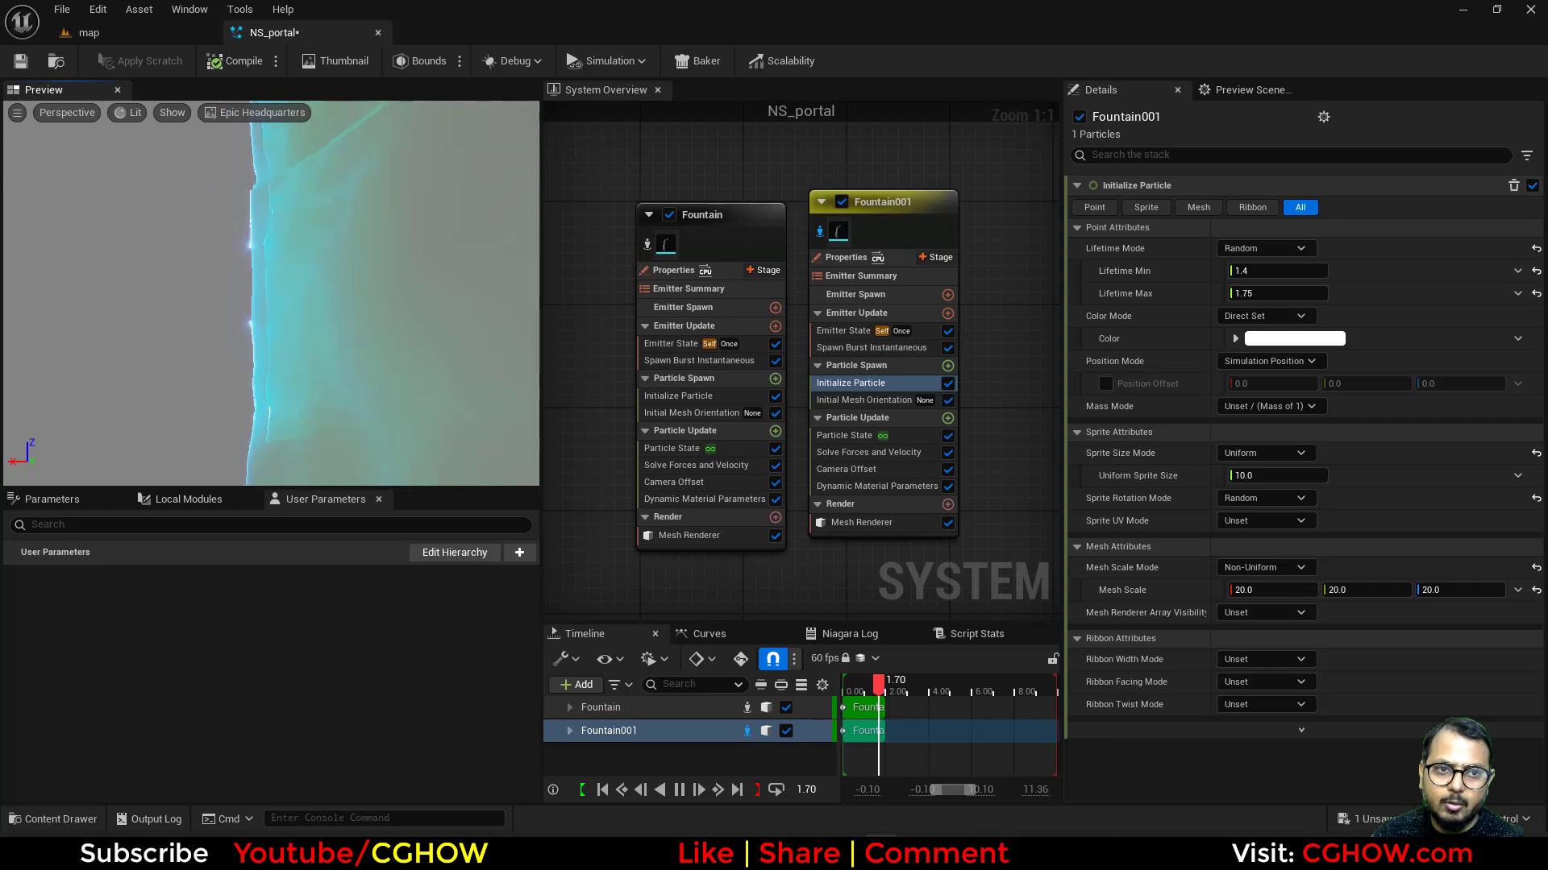
click(1277, 589)
text(40)
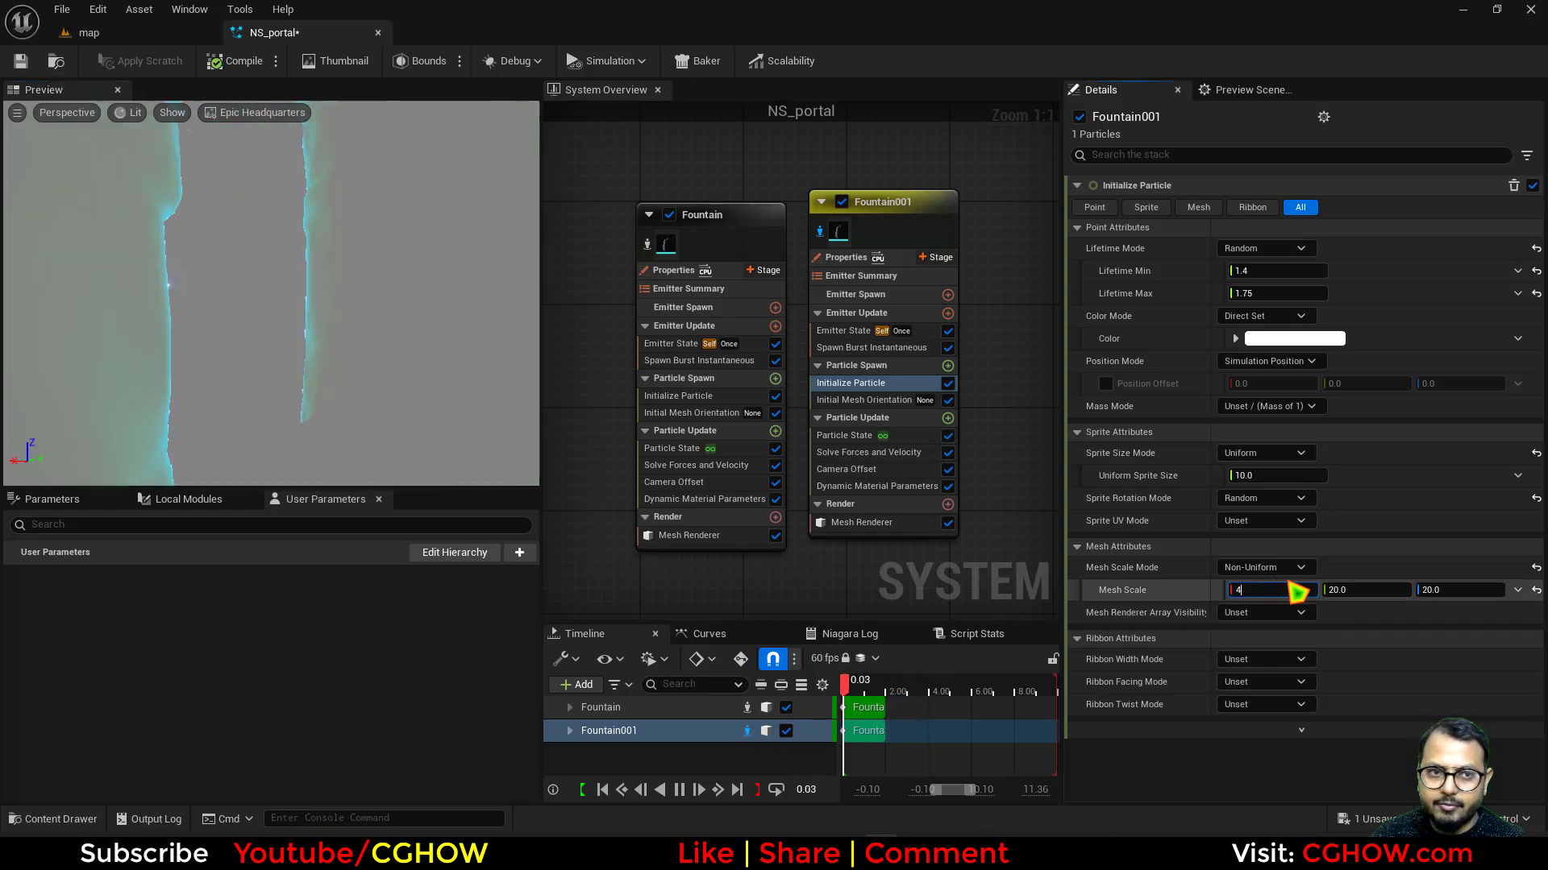
key(Return)
click(141, 38)
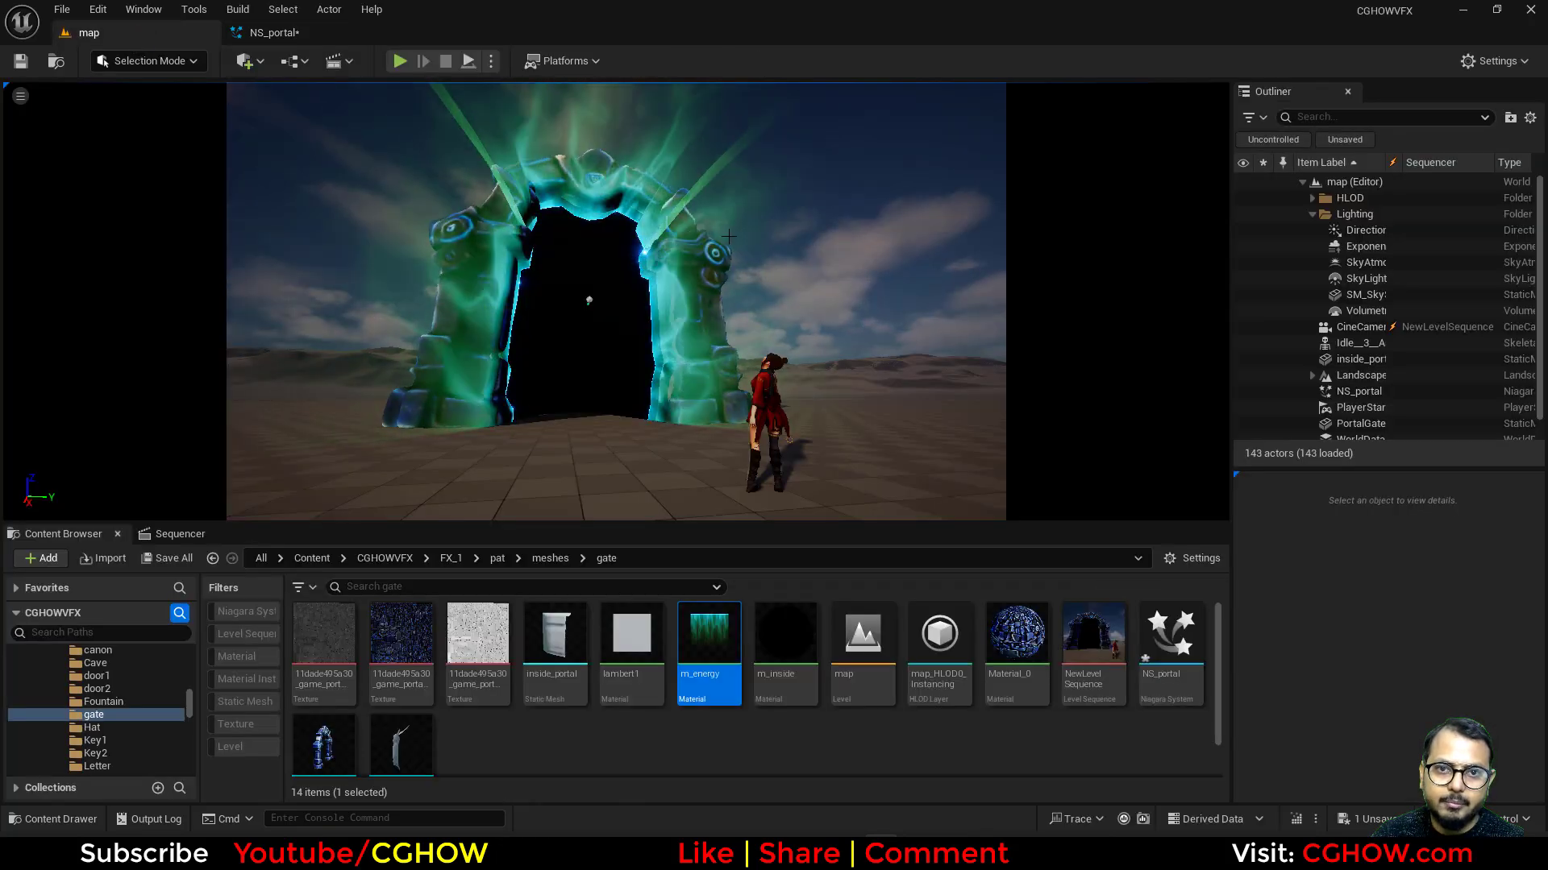
Try a tile value of 0.2 in Fountain001's Dynamic Material Parameters, change it to 0.5, and compare the results on the gate in the map.
click(302, 36)
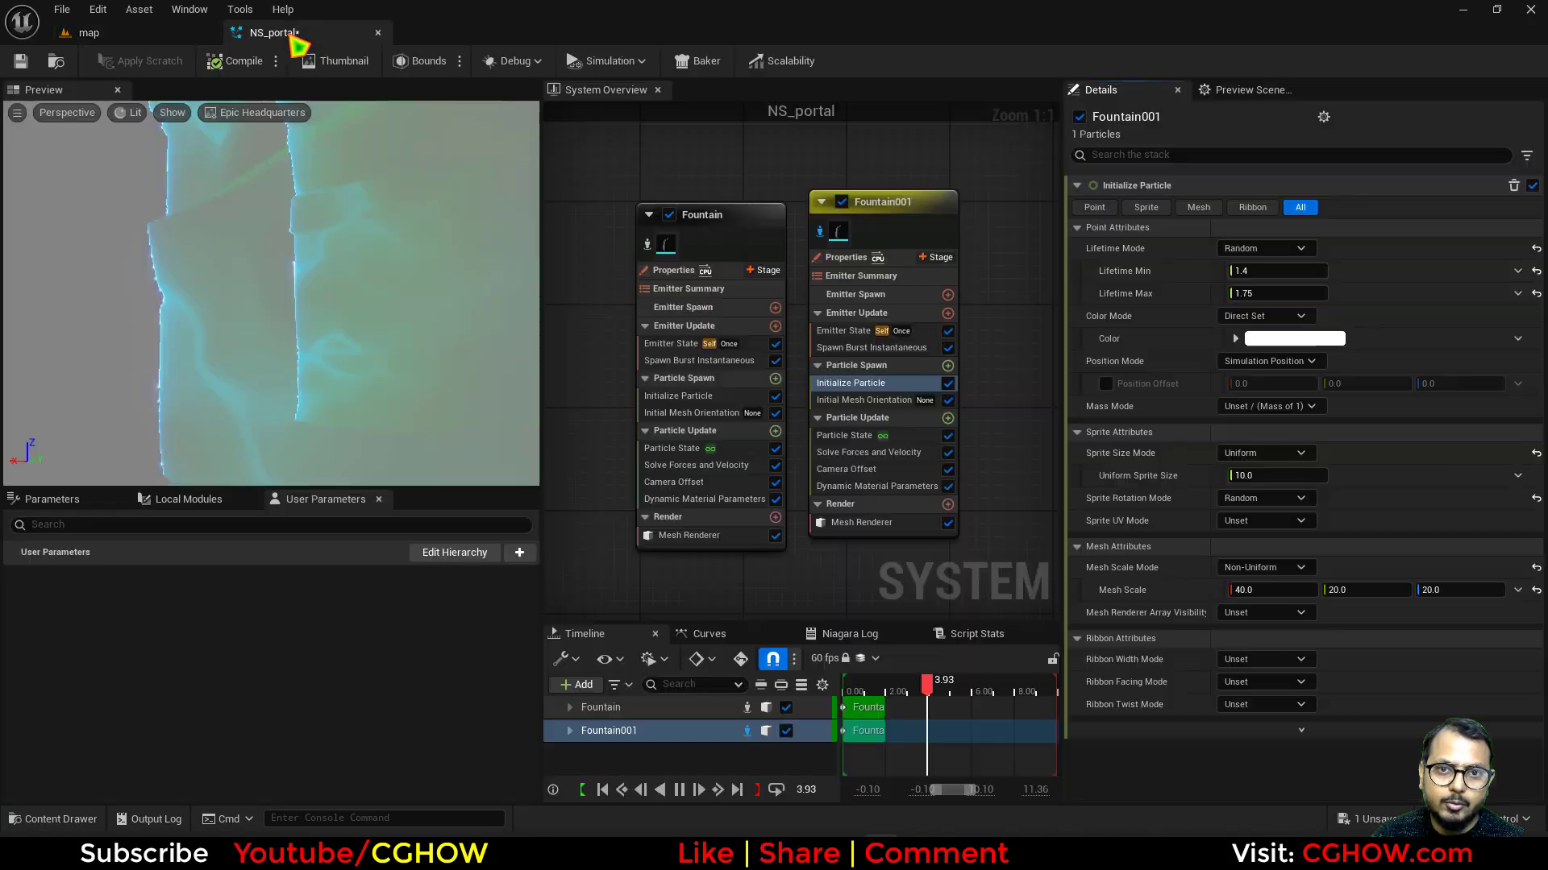
click(863, 470)
click(871, 488)
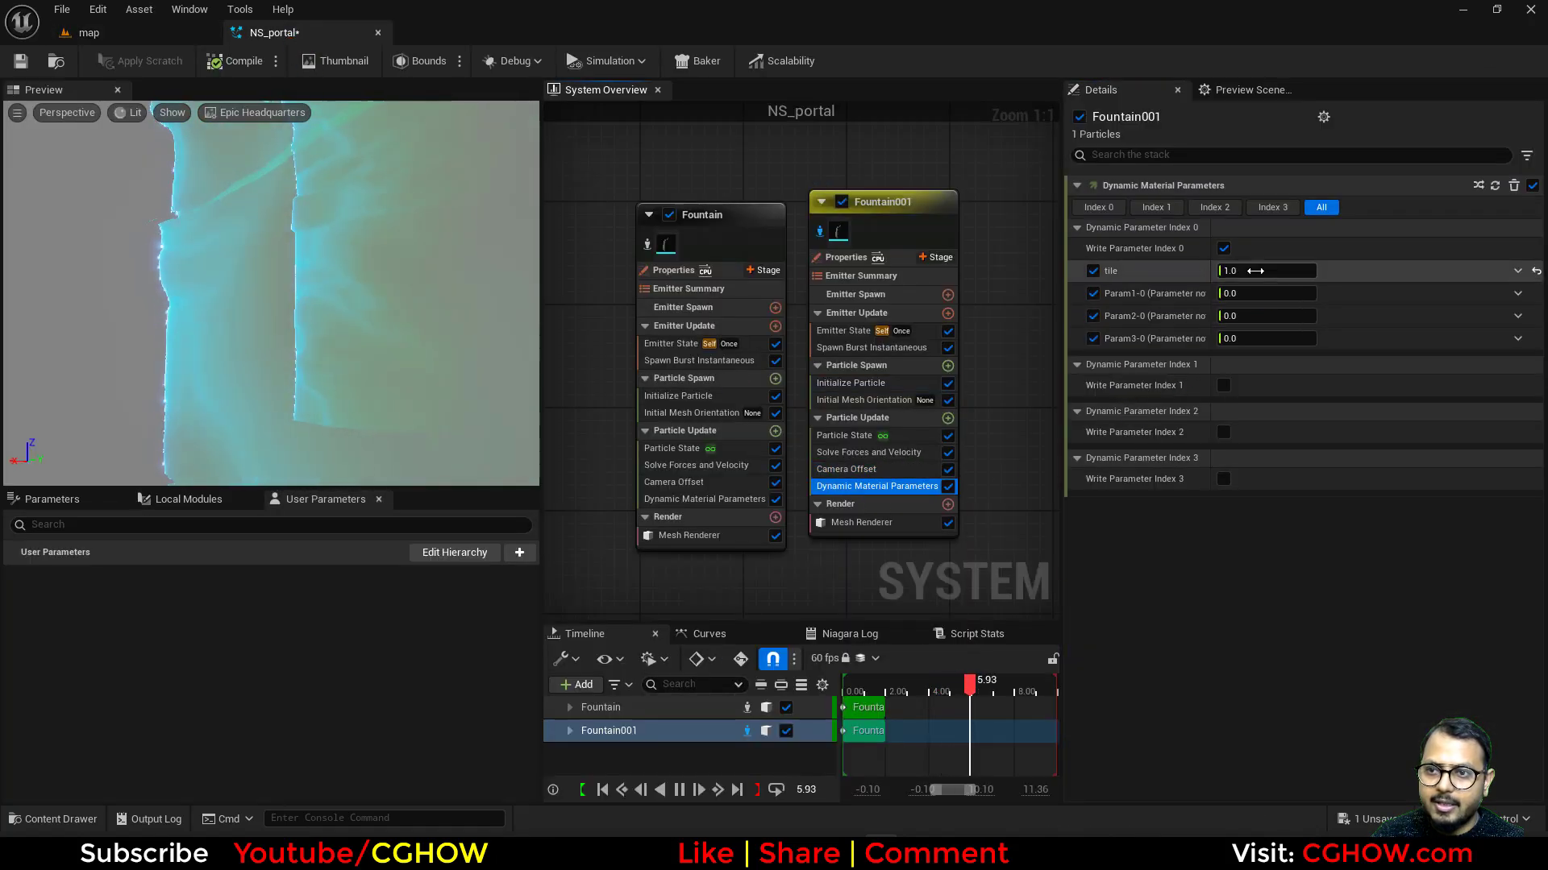
click(216, 37)
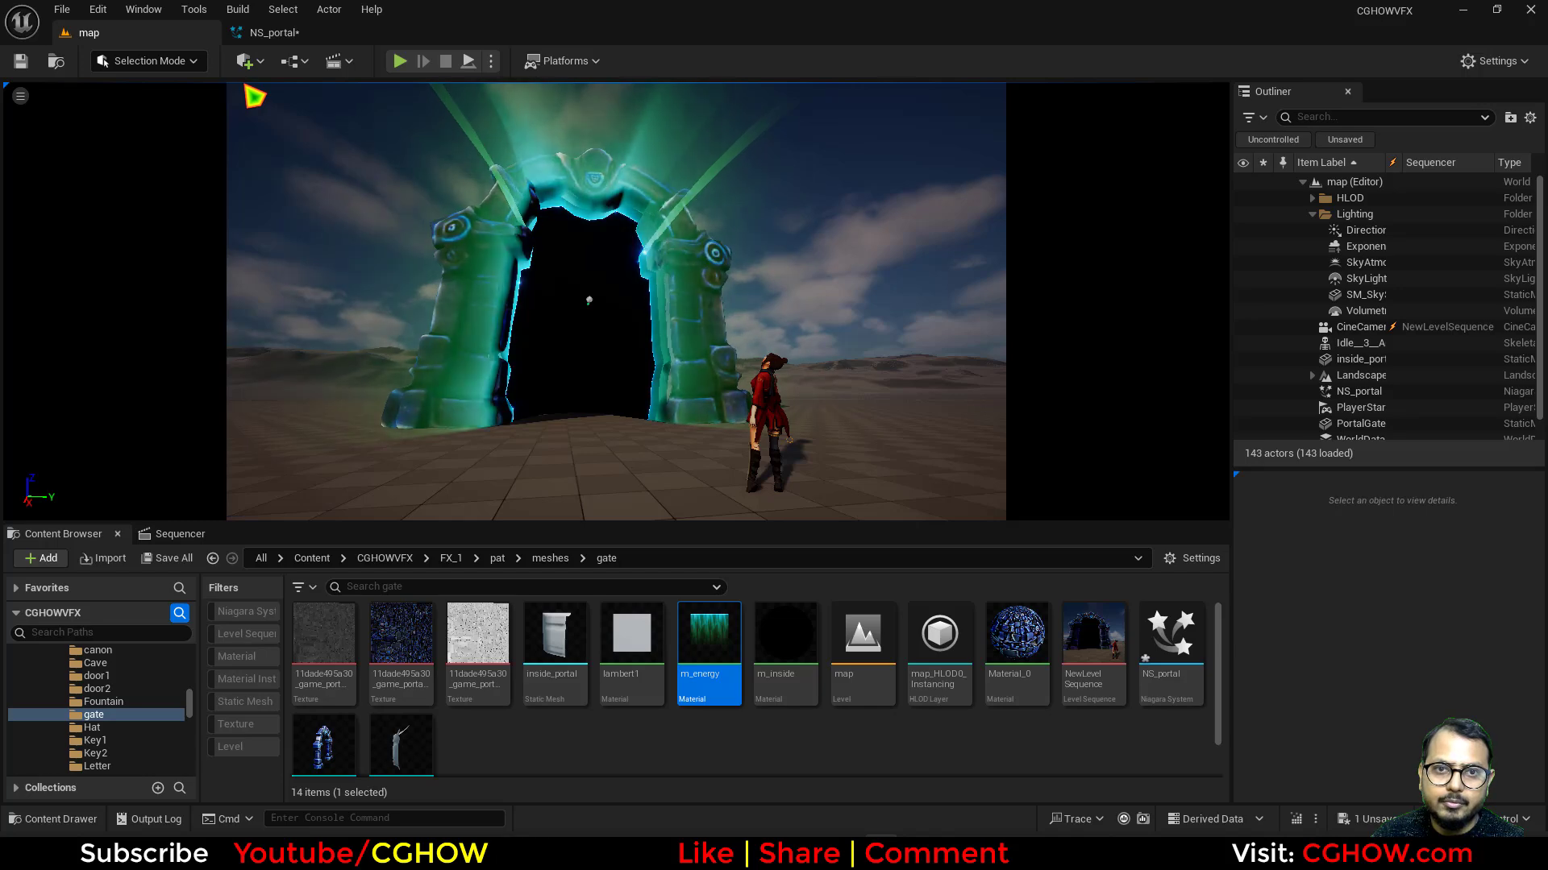
click(284, 34)
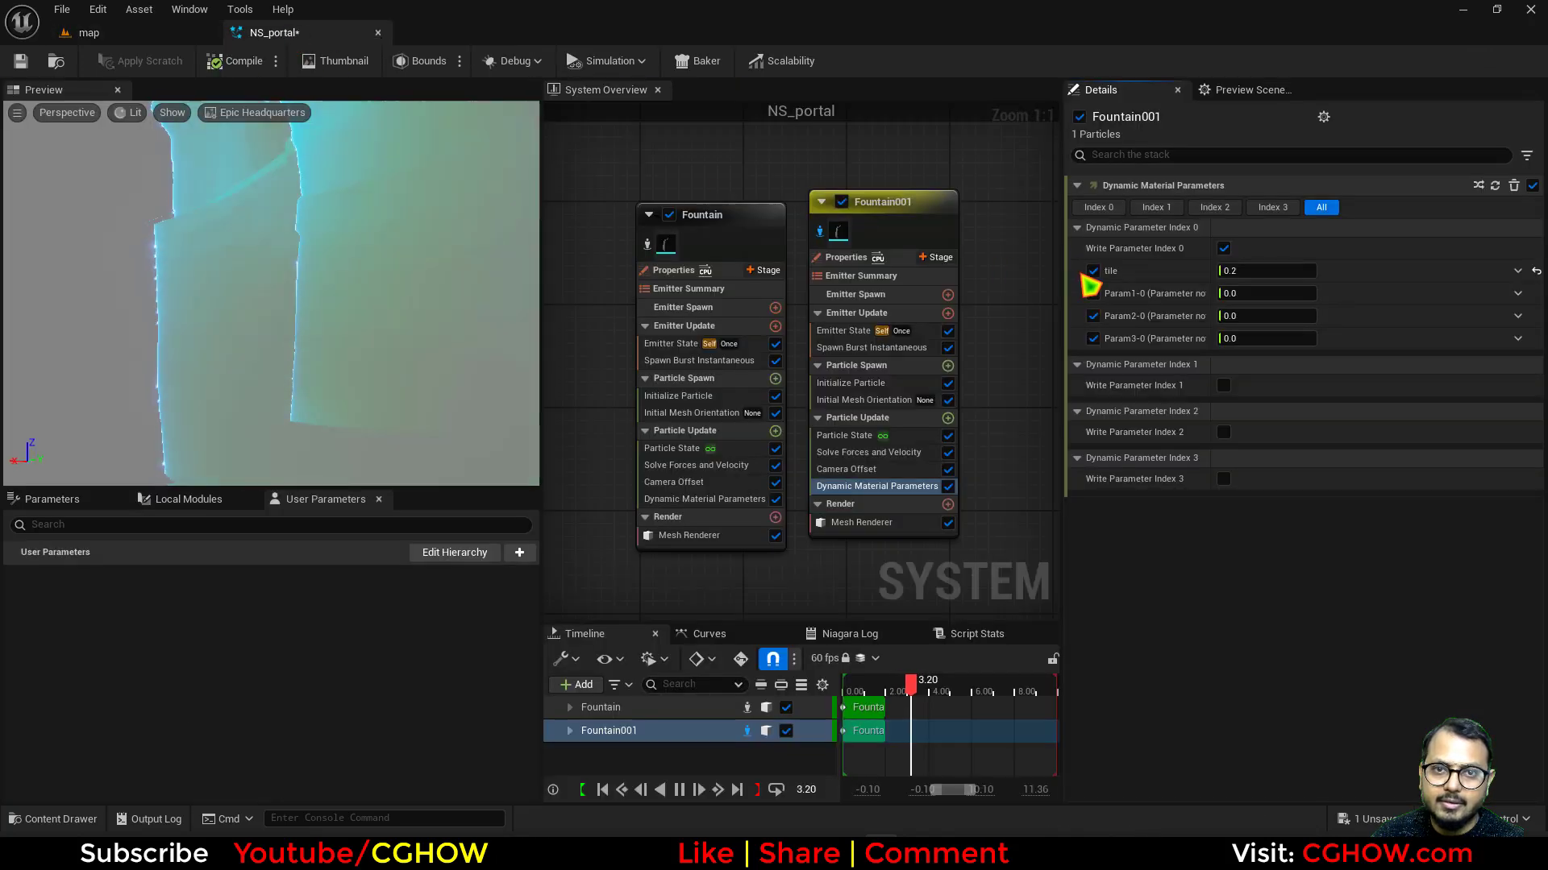
click(201, 34)
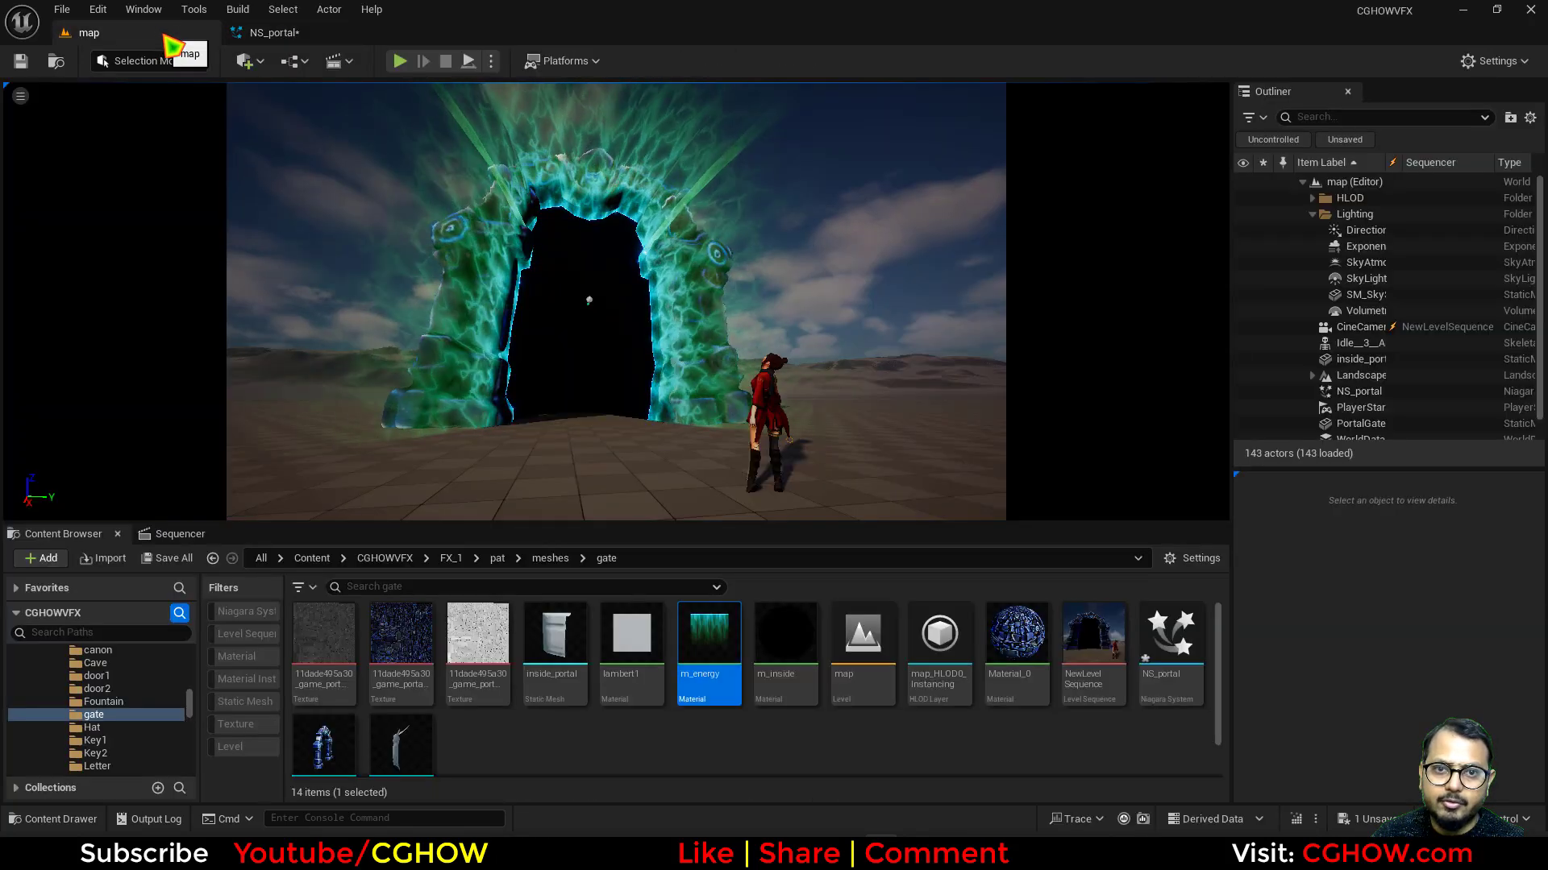
click(319, 42)
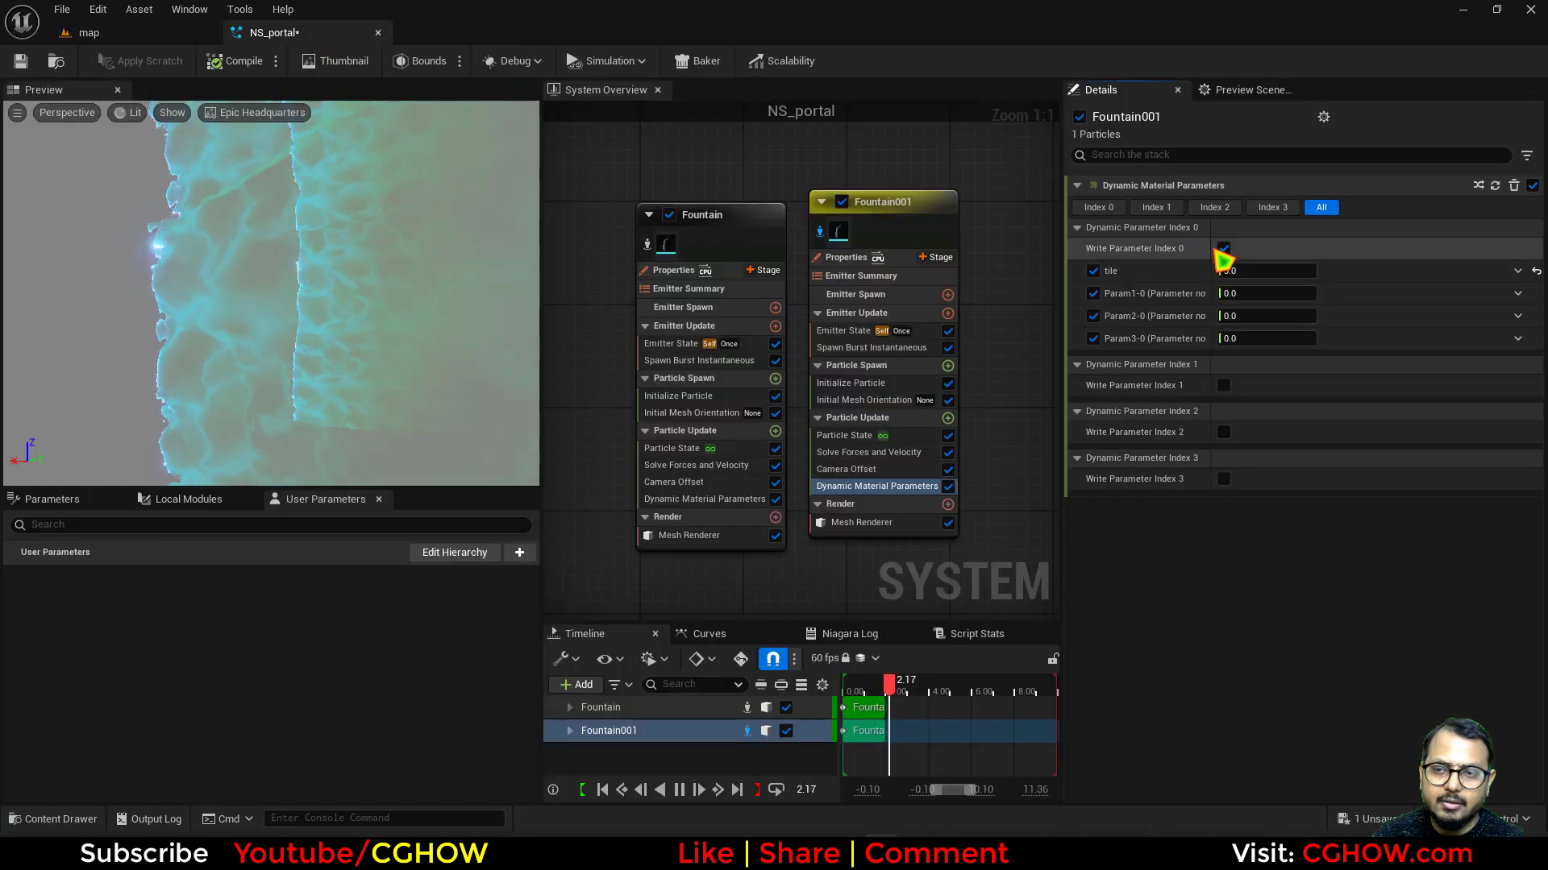
click(171, 37)
click(292, 37)
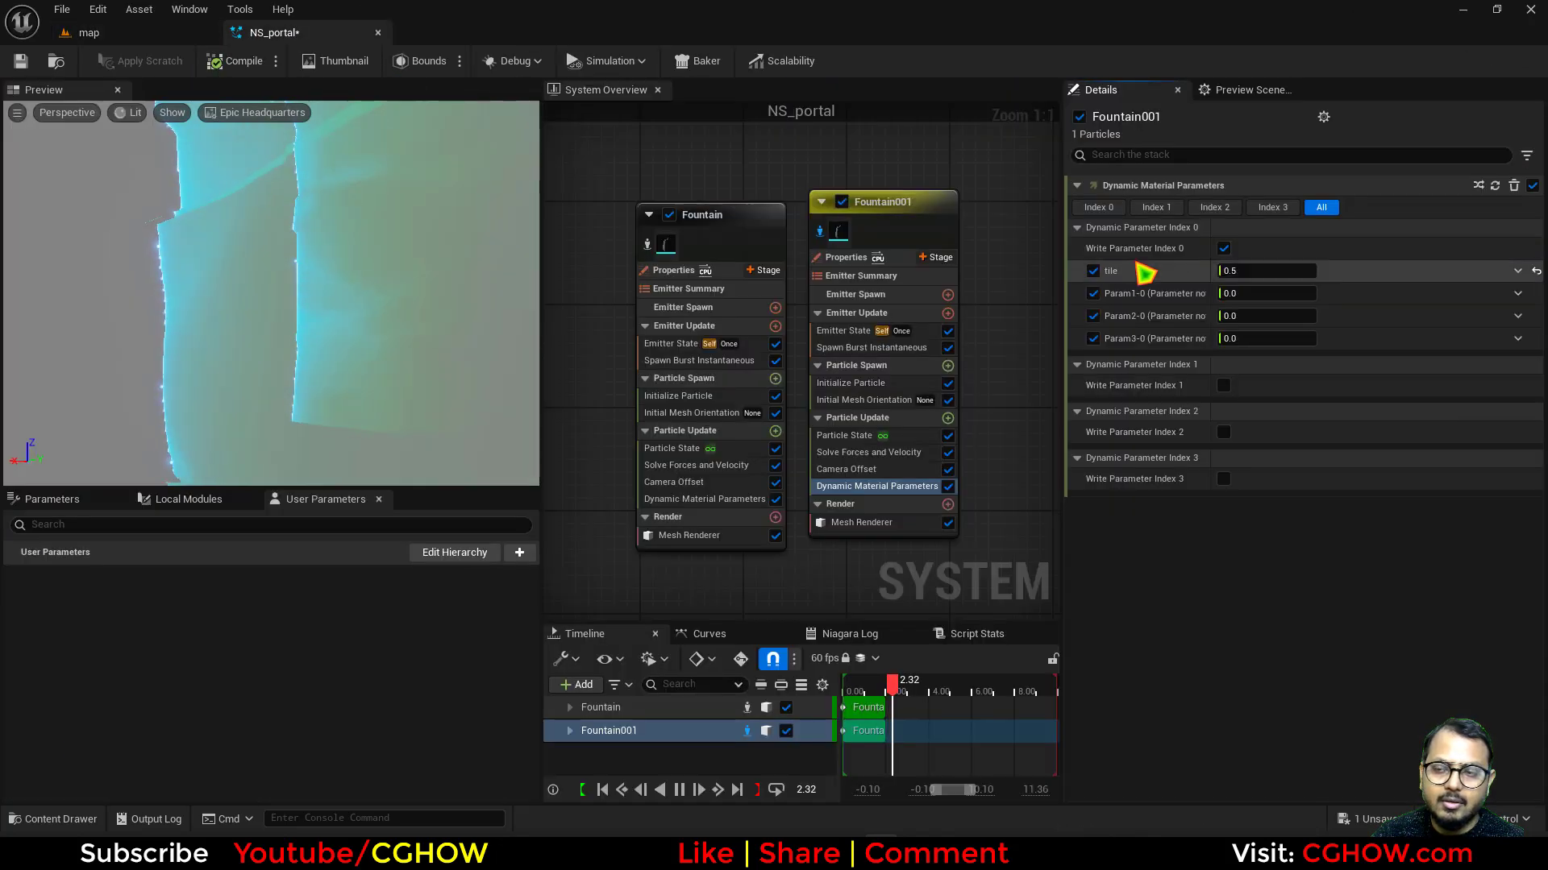
click(125, 36)
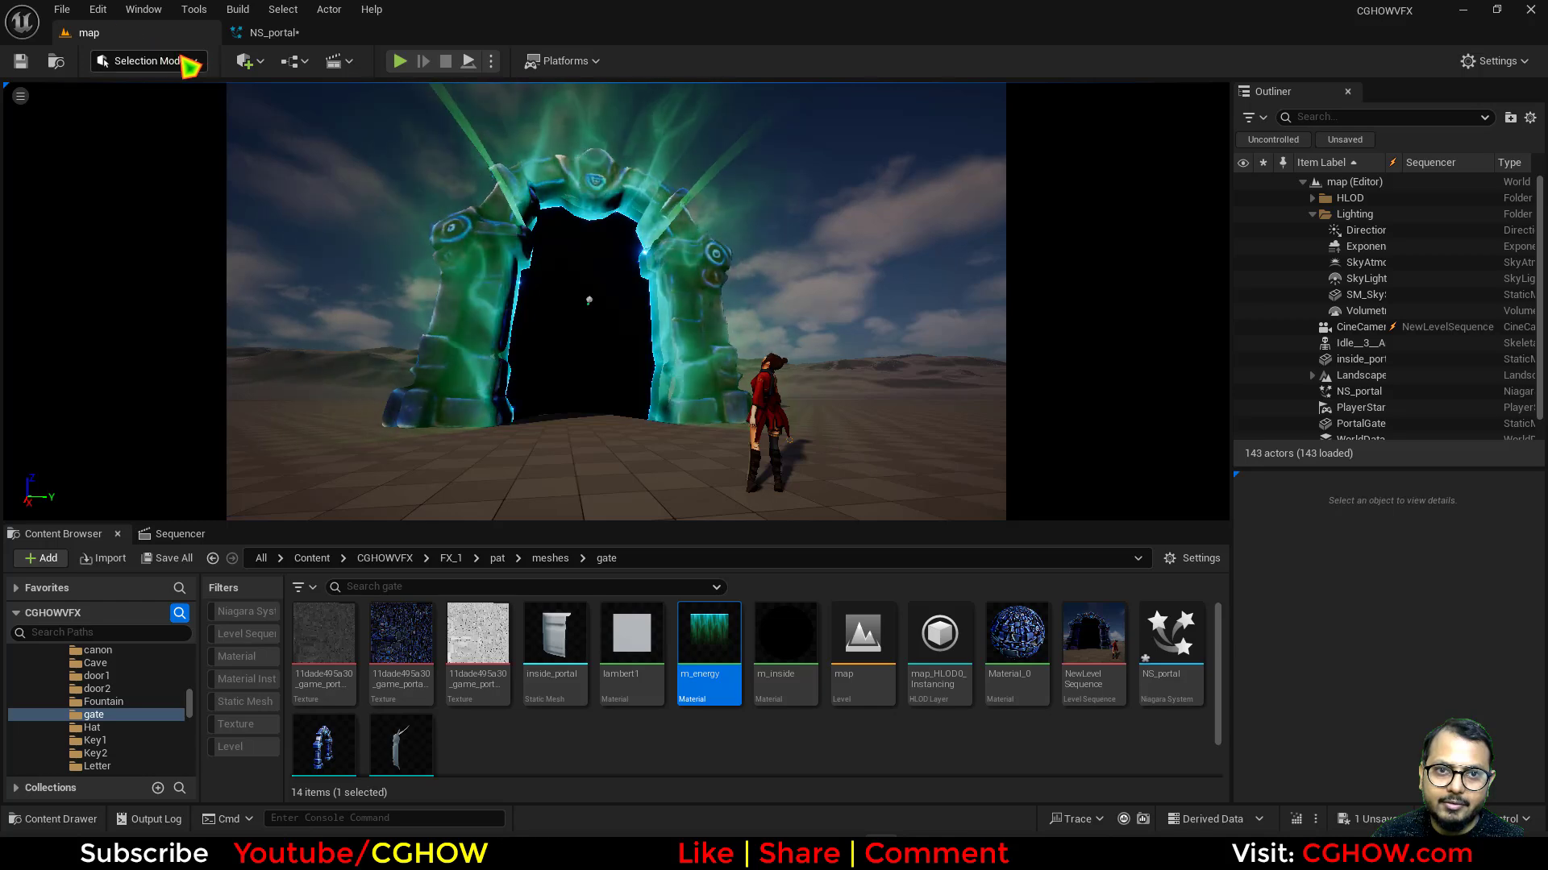
Set the alpha of Fountain001's Initialize Particle Color to 0.2 and check the fainter energy on the gate in the map.
click(280, 36)
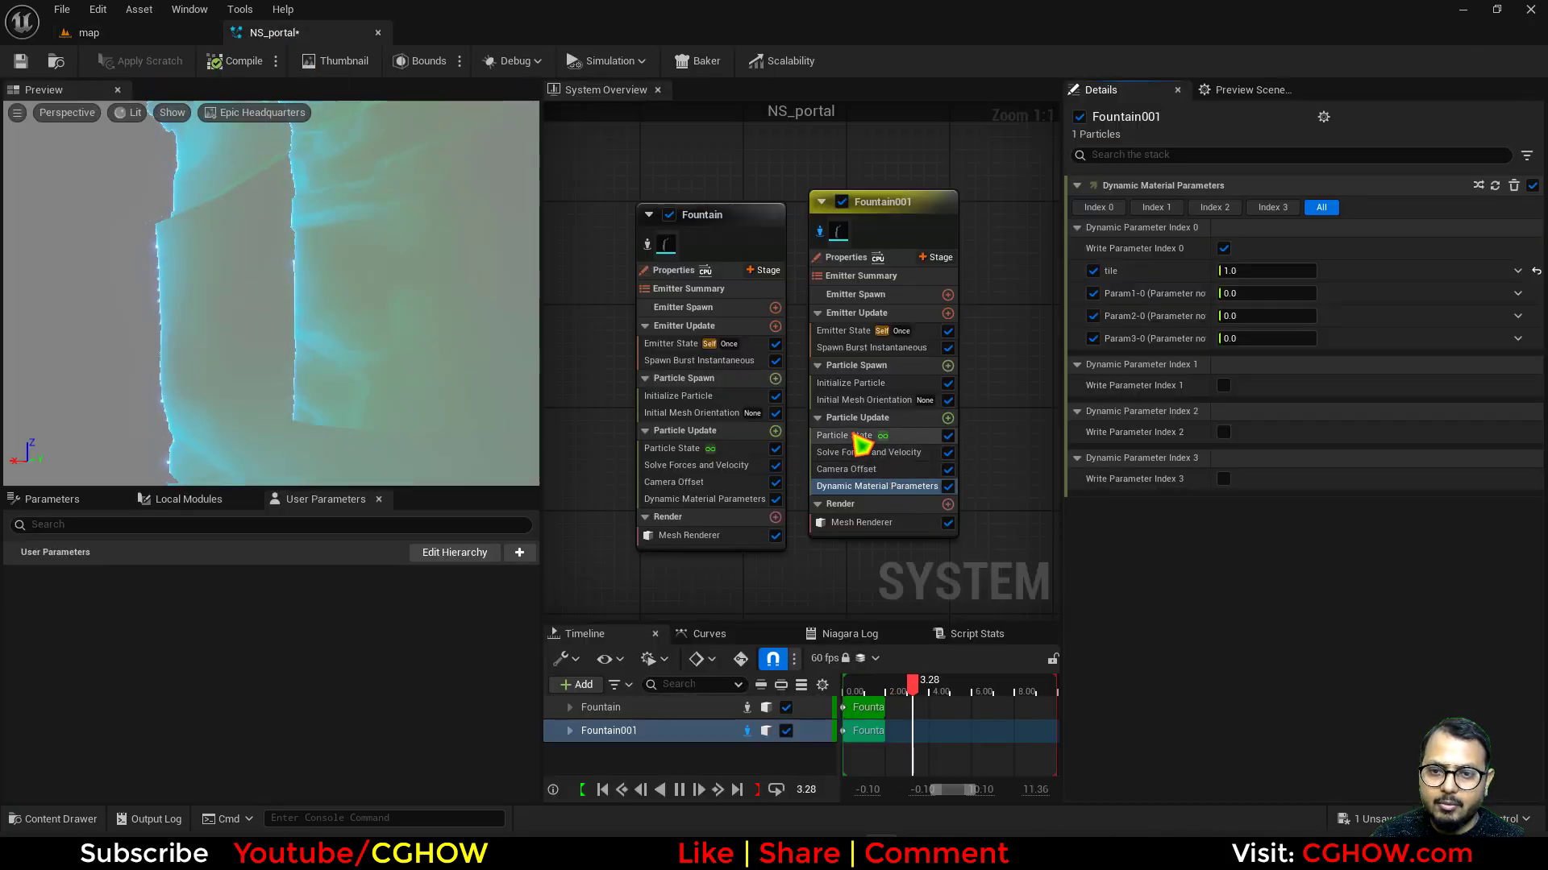
click(861, 385)
click(1237, 338)
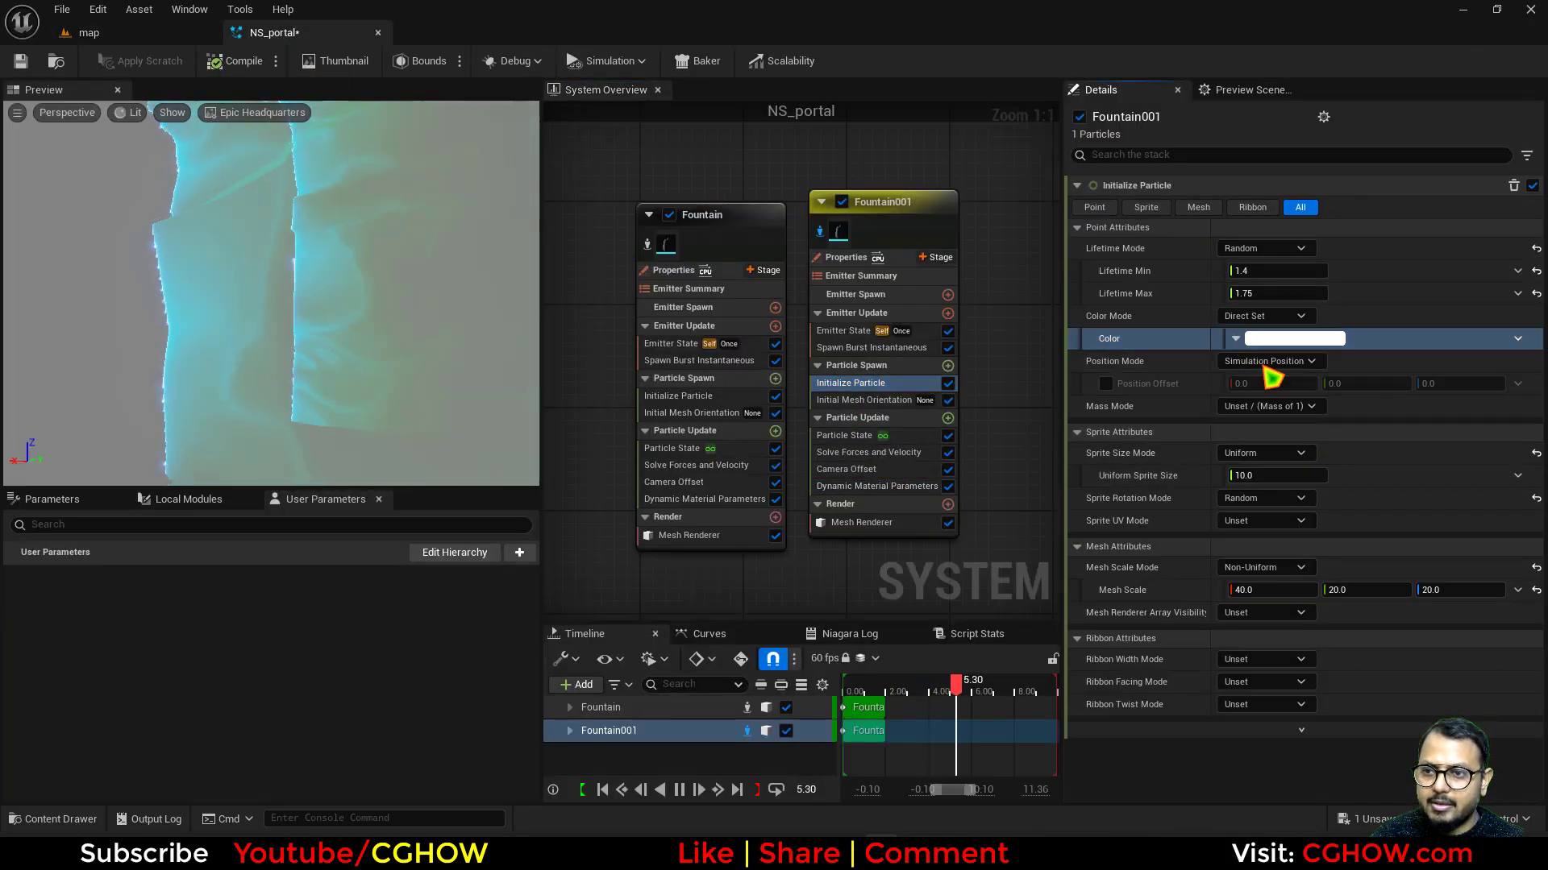
click(157, 36)
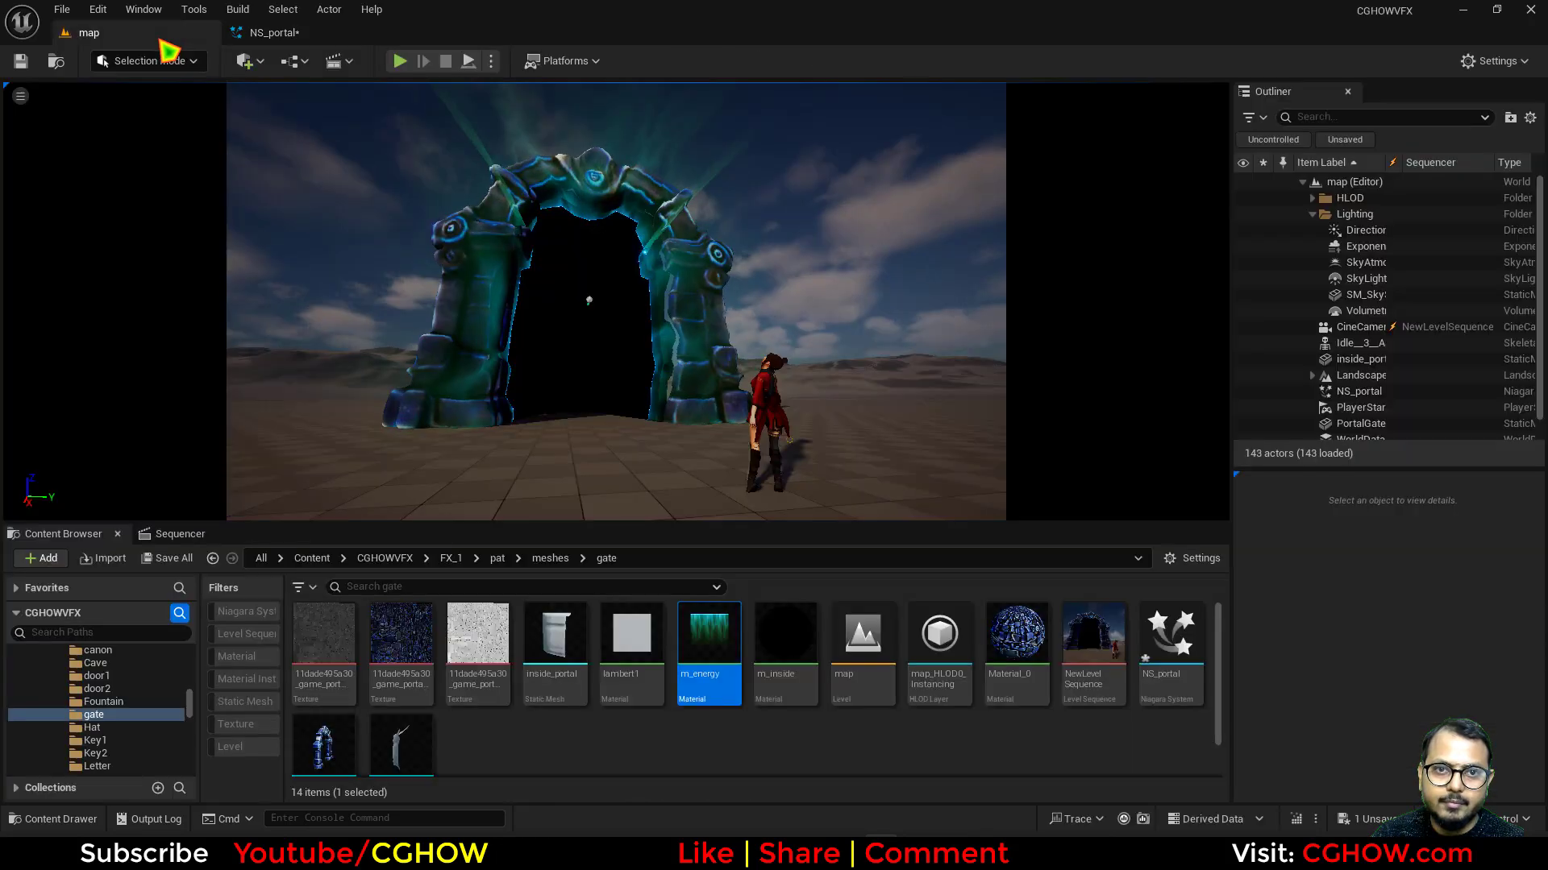
click(274, 33)
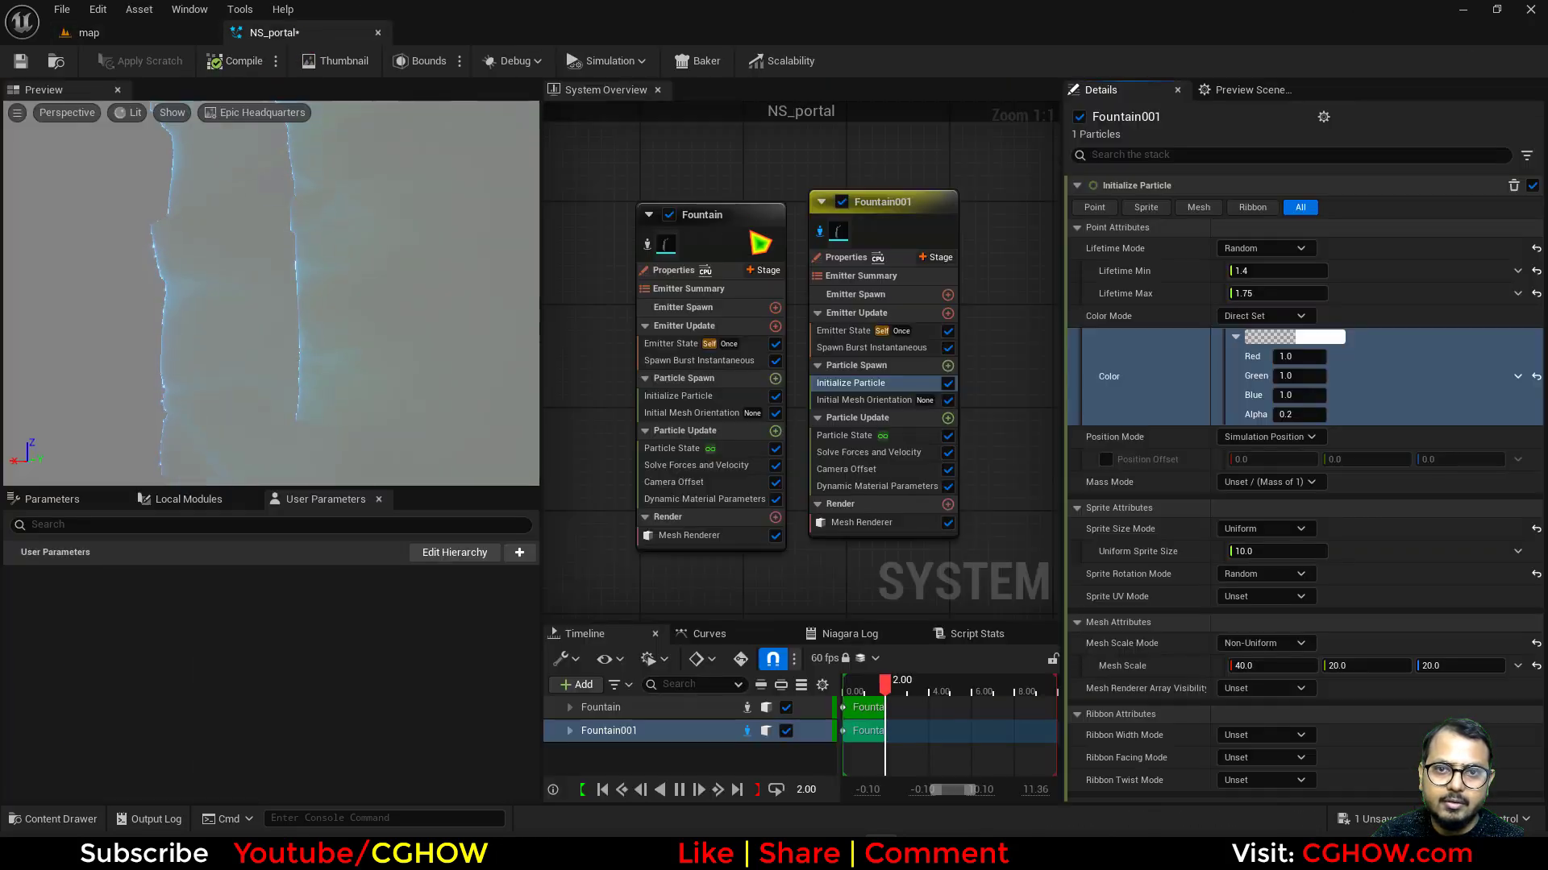
click(133, 36)
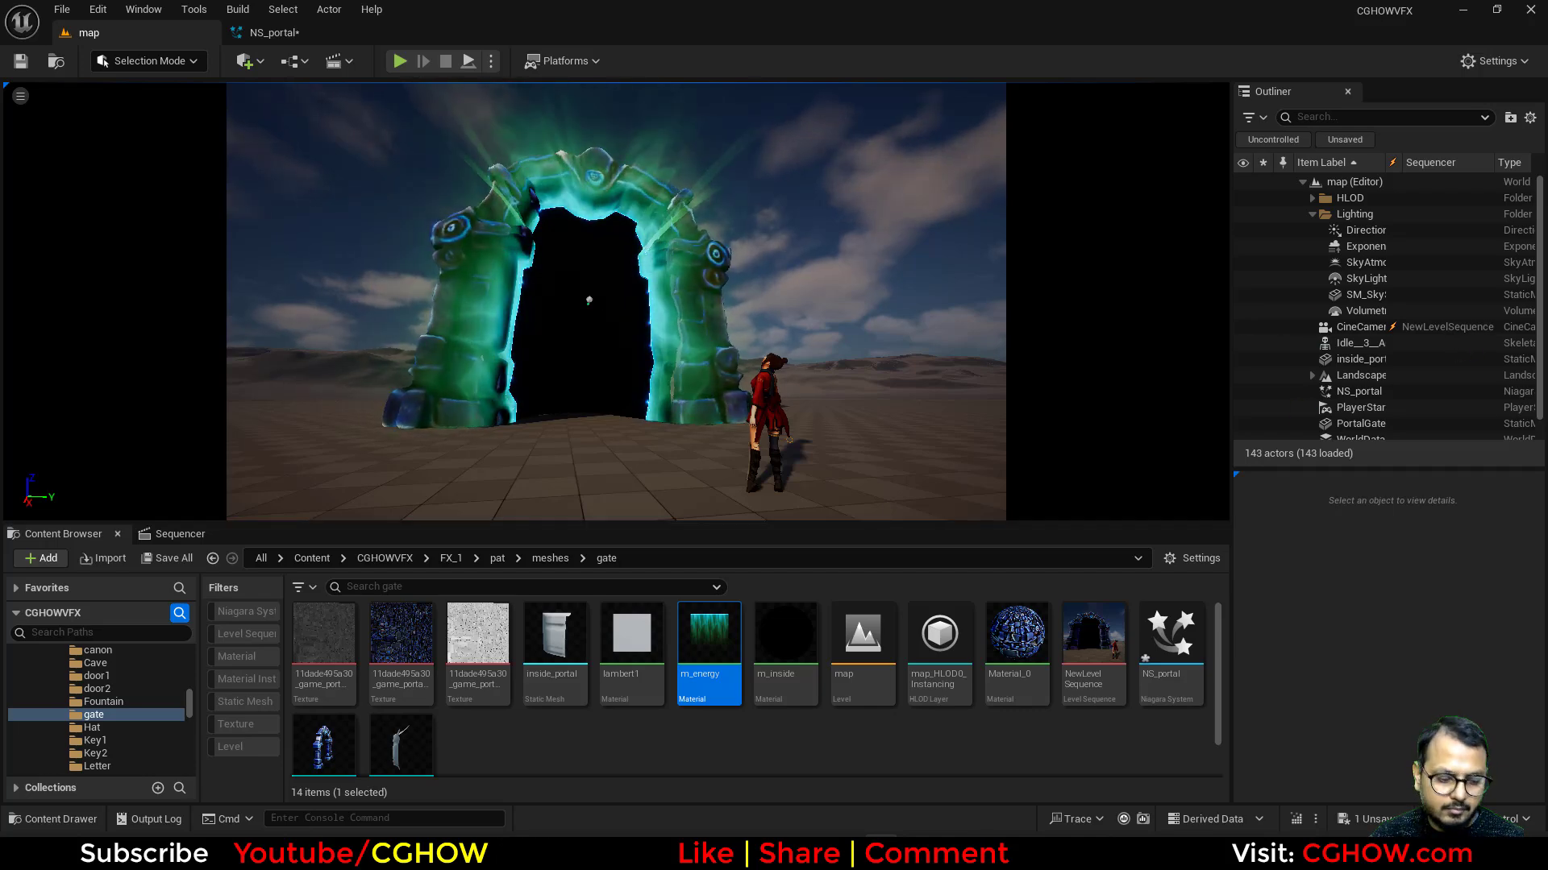
Show the Sequencer beneath the map view and place a Rect Light on the ground in front of the gate.
click(1360, 359)
click(177, 534)
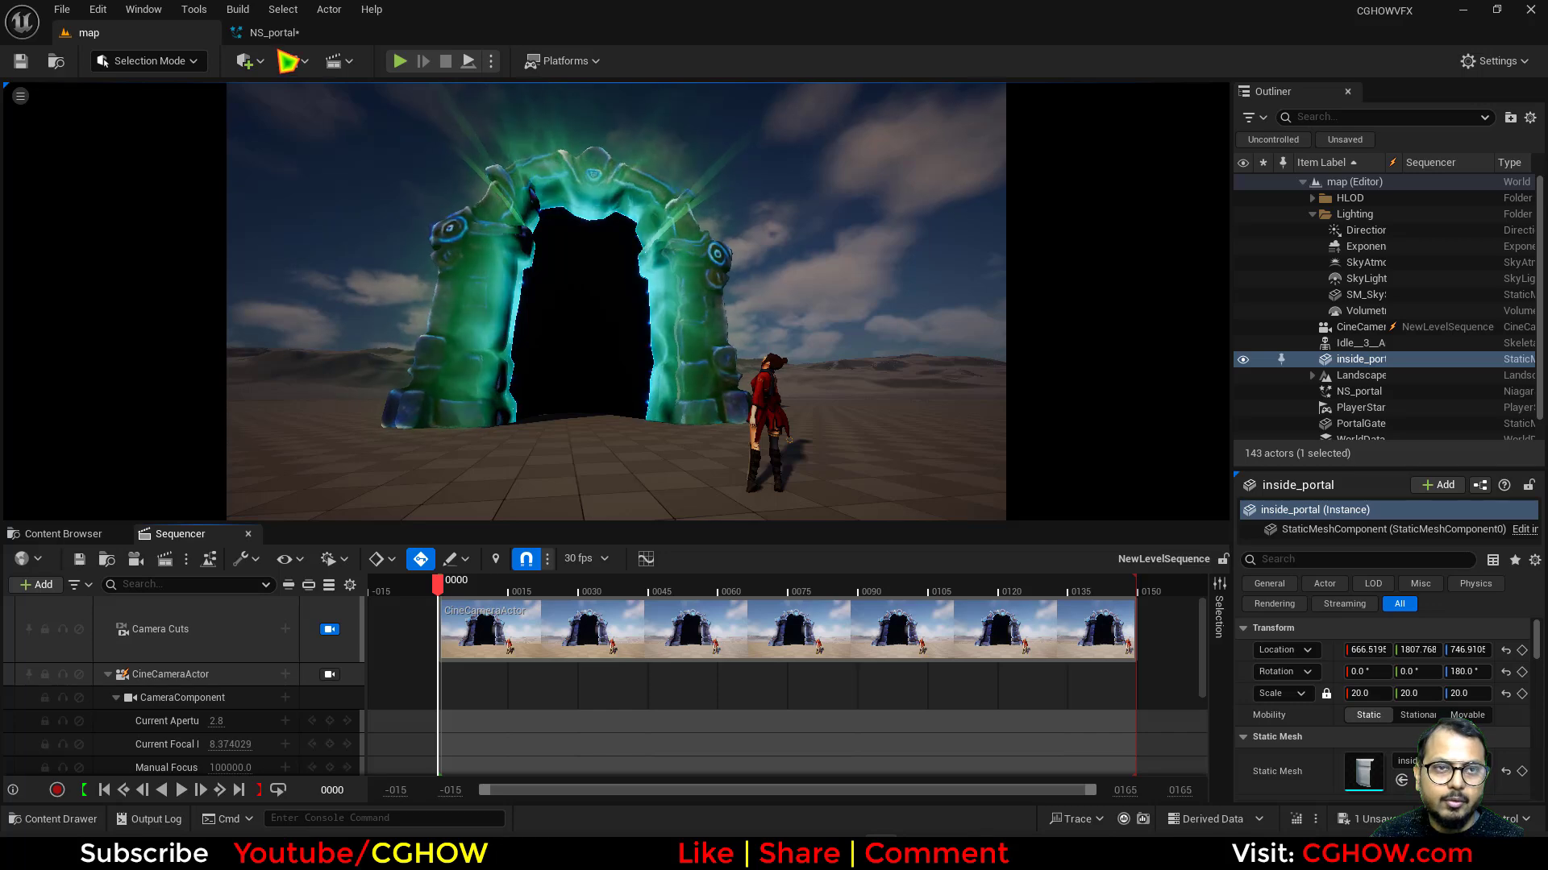
click(278, 36)
click(149, 38)
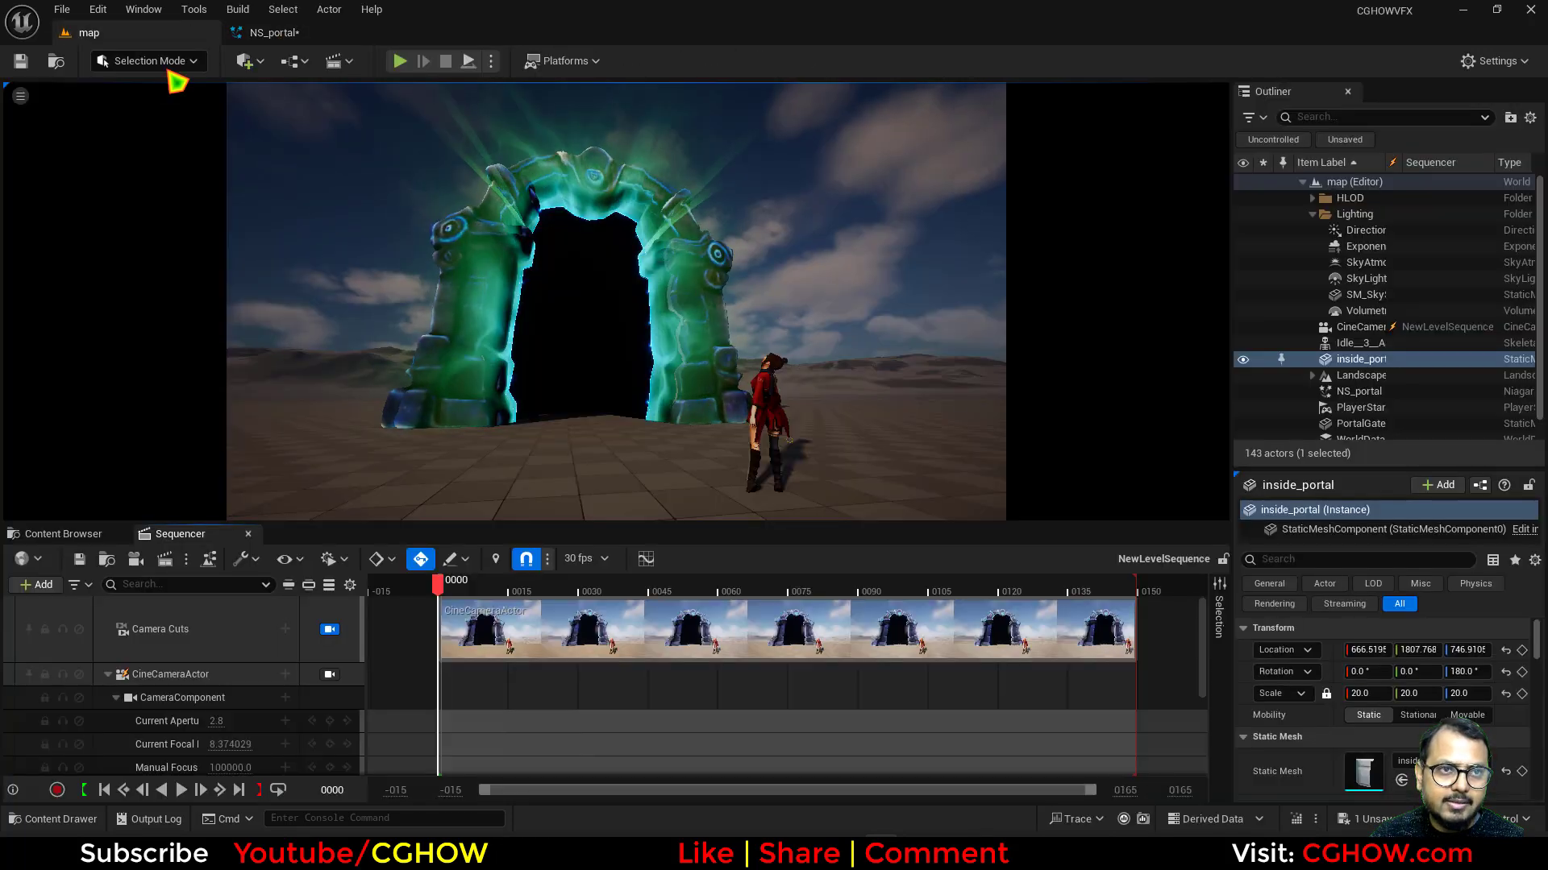
click(246, 62)
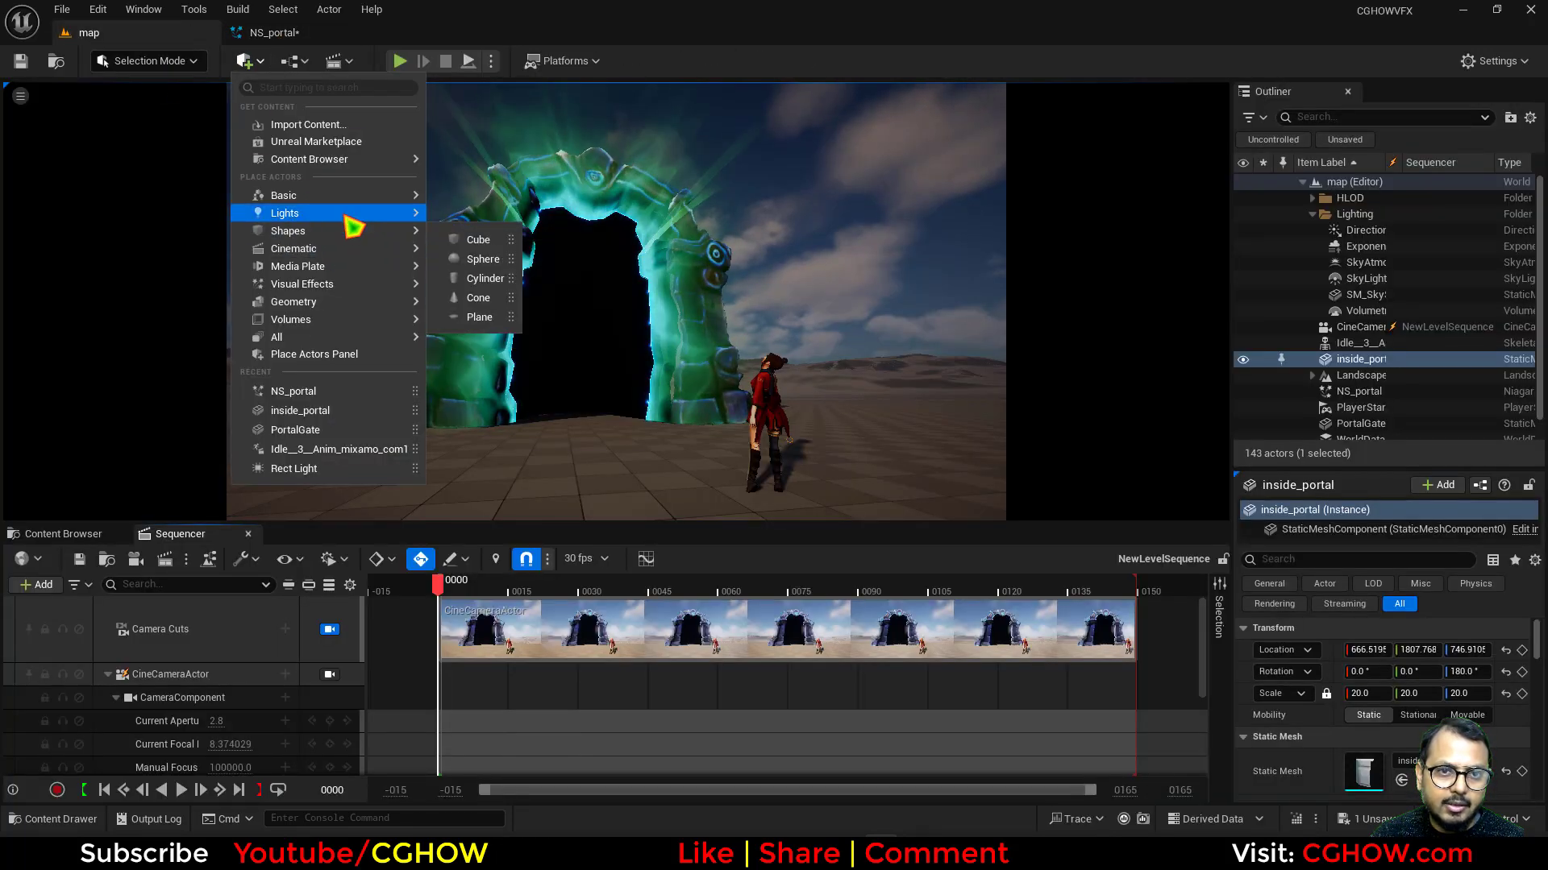
mouse_move(399, 232)
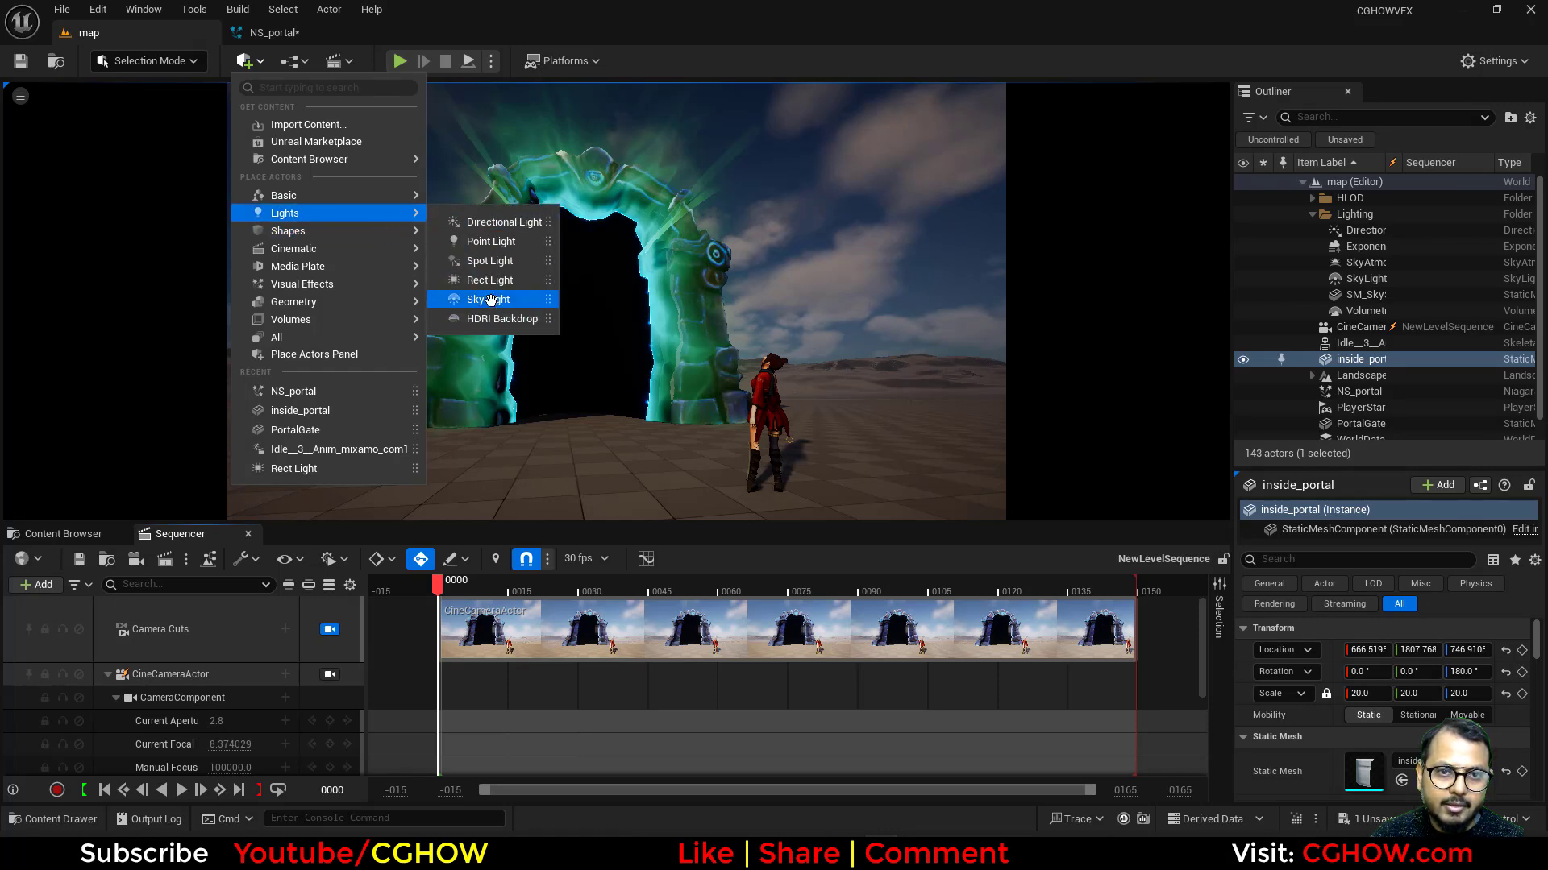
drag(489, 278, 778, 457)
Set the rect light's Light Color to a pale green, hex sRGB 9BFFD0FF.
scroll(1386, 774, down, 2)
click(1379, 753)
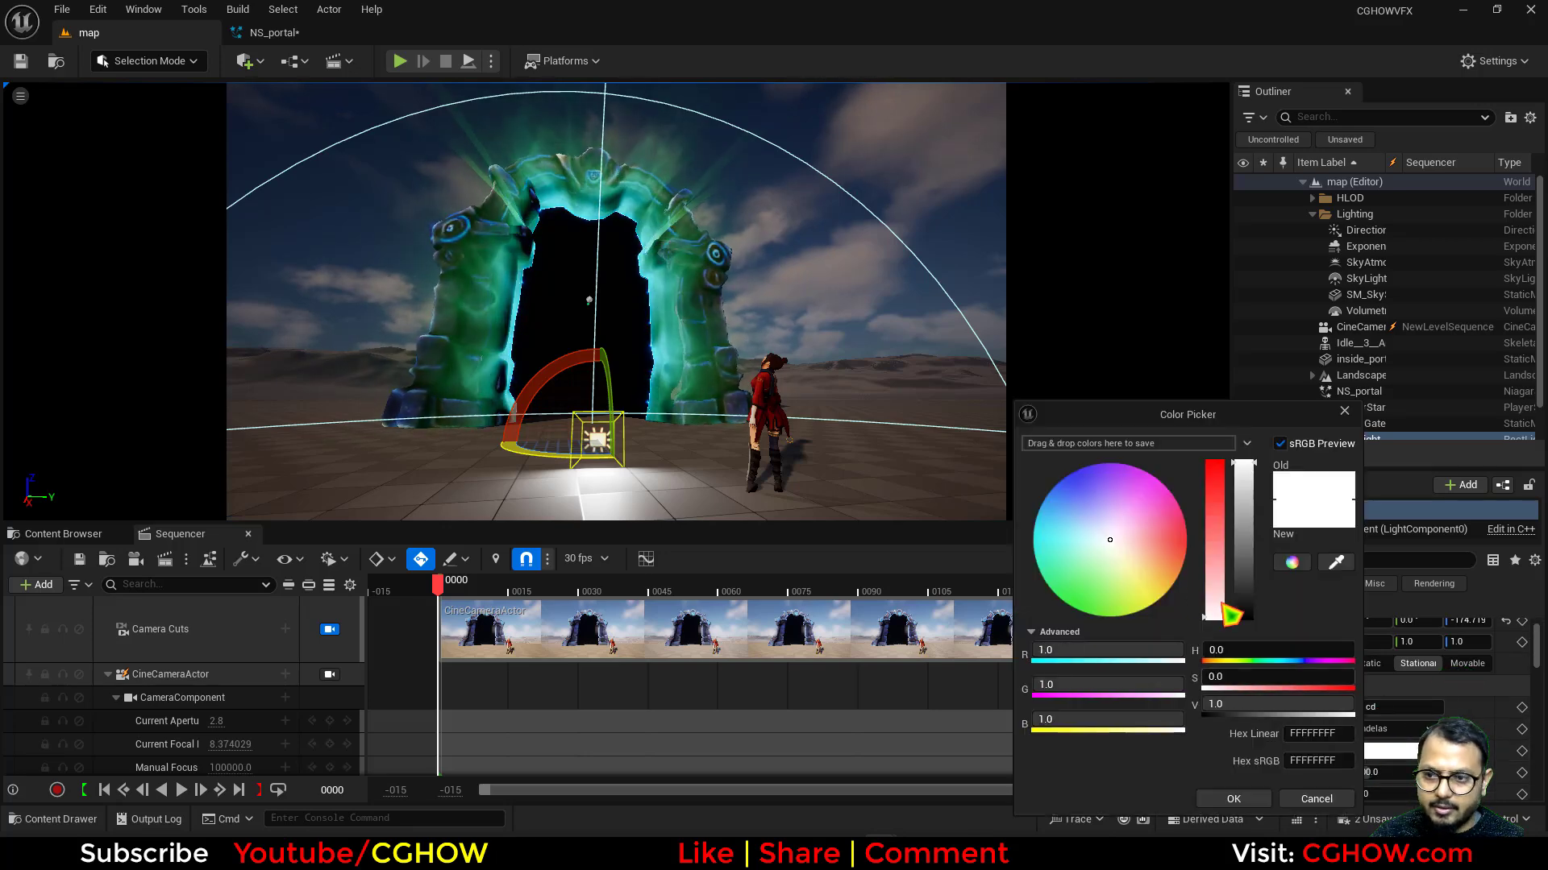
click(1067, 564)
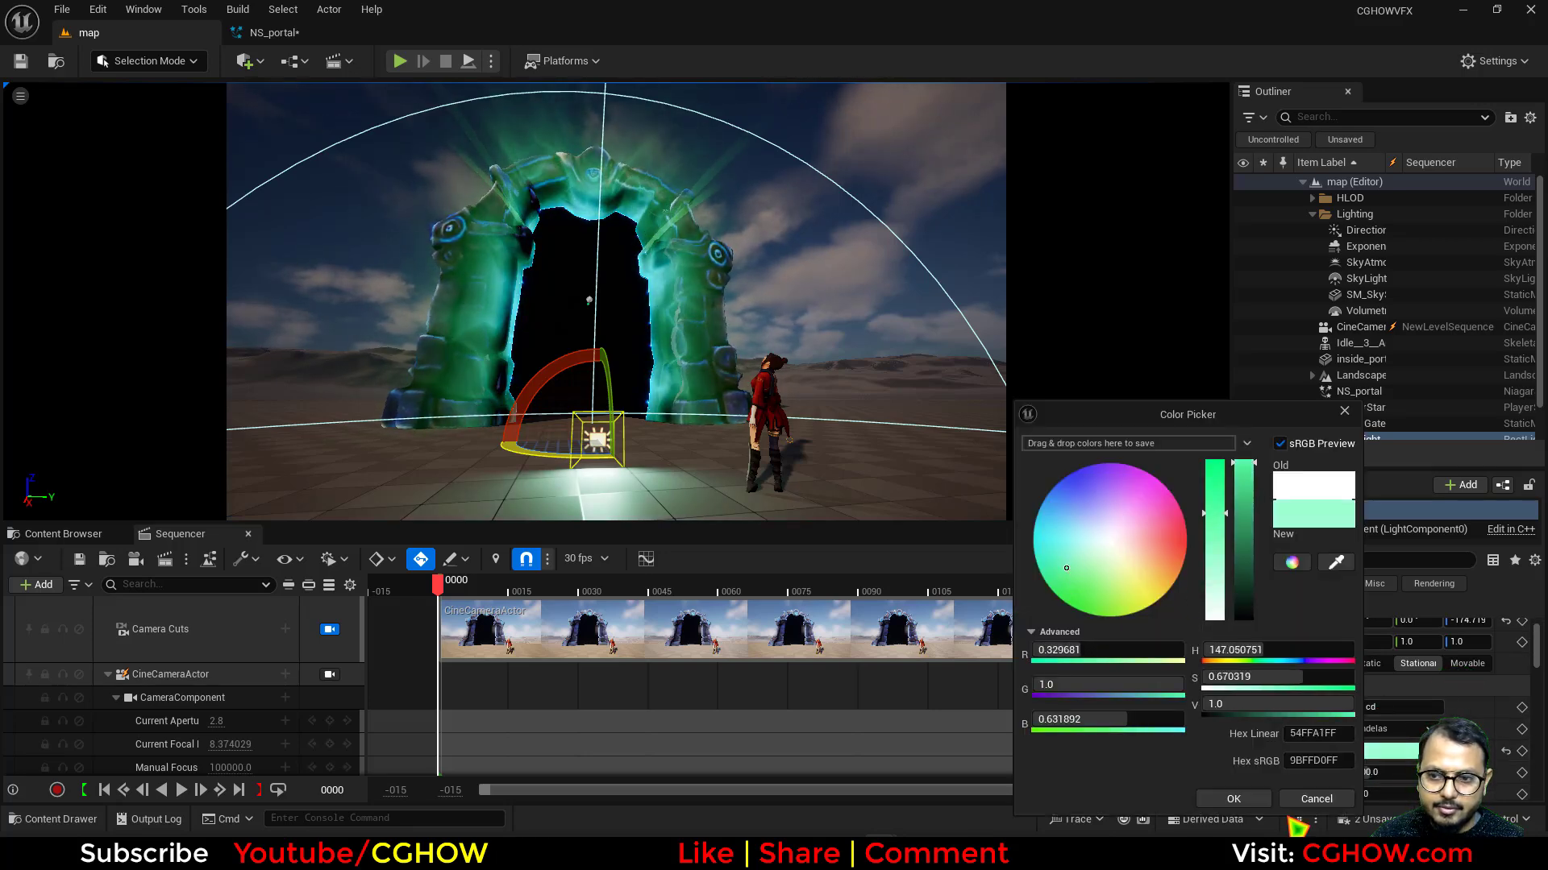
click(1233, 799)
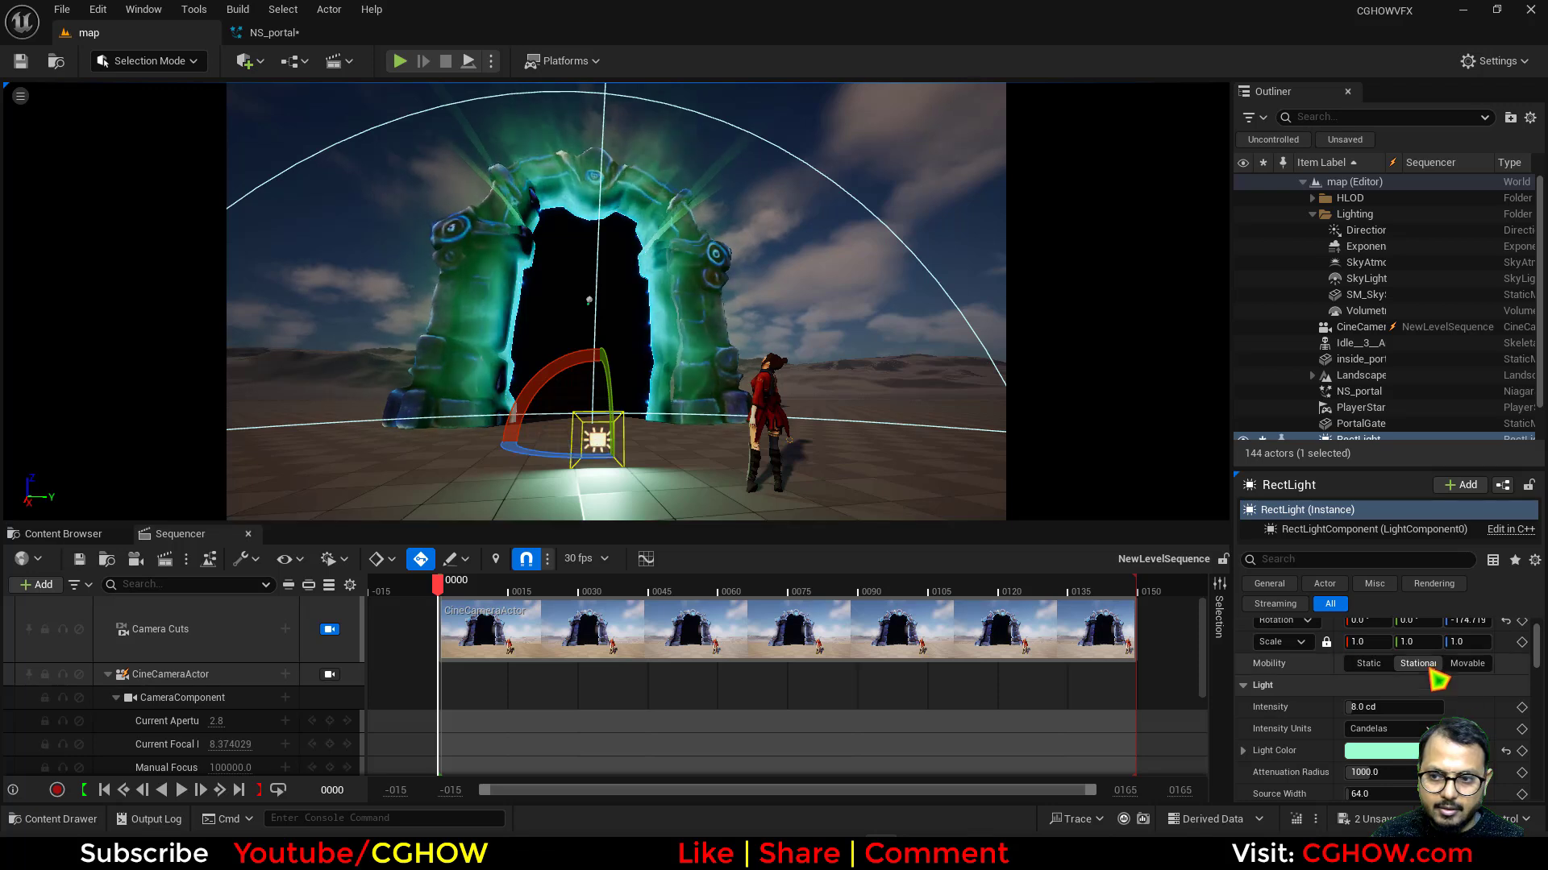
Enlarge the rect light to a Source Width of 288 and Source Height of 376, and move it back to the gate's opening.
scroll(1370, 710, down, 2)
mouse_move(1394, 740)
mouse_down()
mouse_move(1451, 740)
mouse_move(1419, 764)
mouse_move(1451, 764)
mouse_move(1443, 743)
mouse_move(1385, 742)
mouse_up()
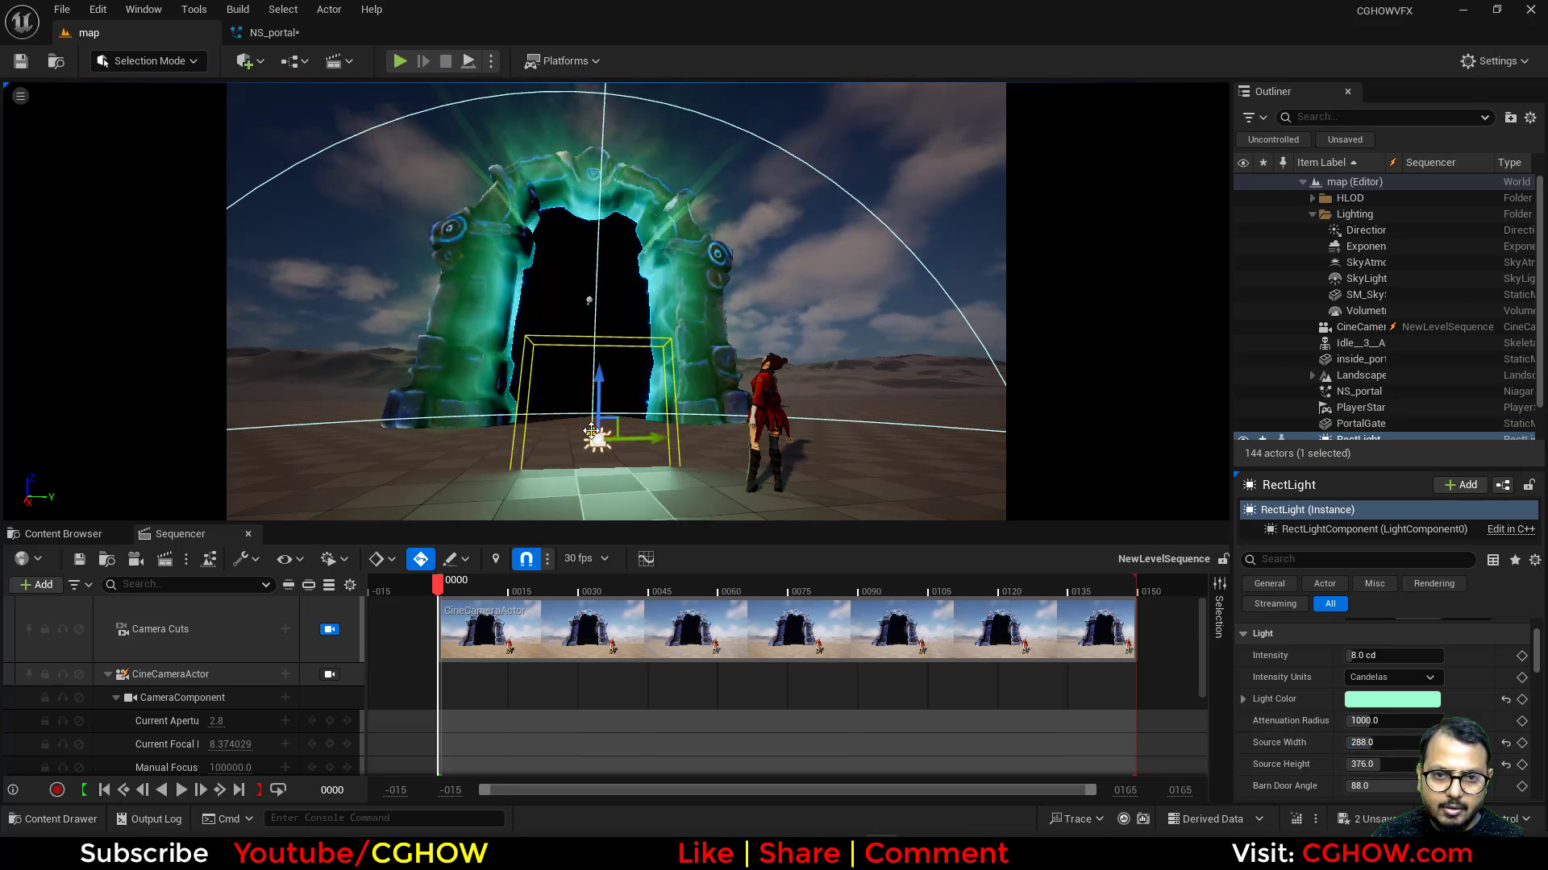
drag(590, 431, 574, 407)
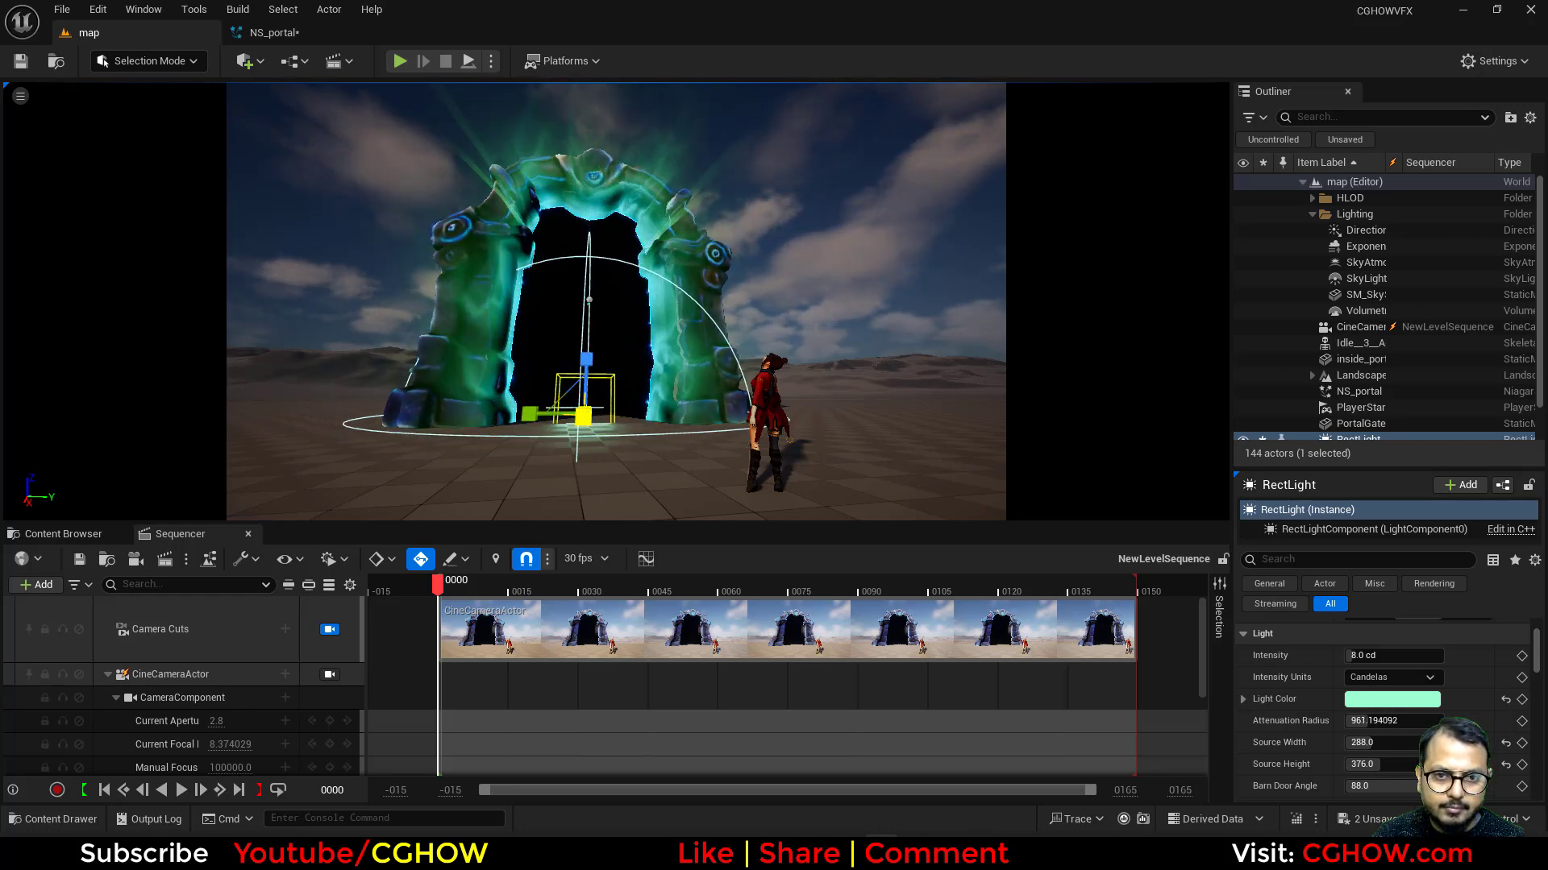
Leave the sequence camera view, scale the rect light to an attenuation radius of about 1198, and set its Source Width to 944.
click(329, 632)
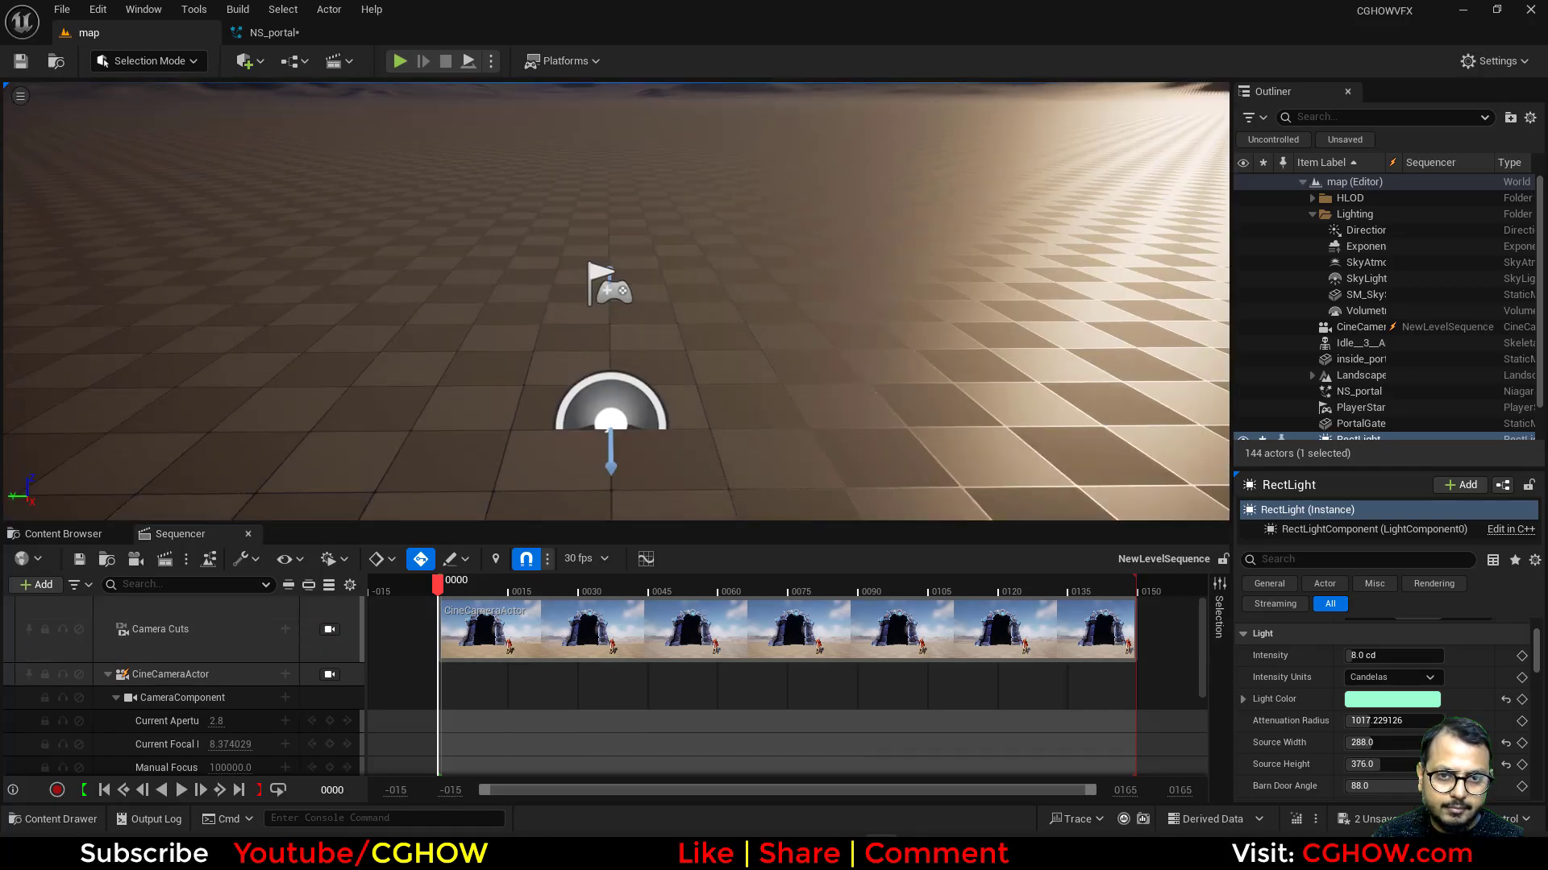
right_drag(616, 323, 315, 323)
key(f)
key(s)
drag(582, 362, 536, 362)
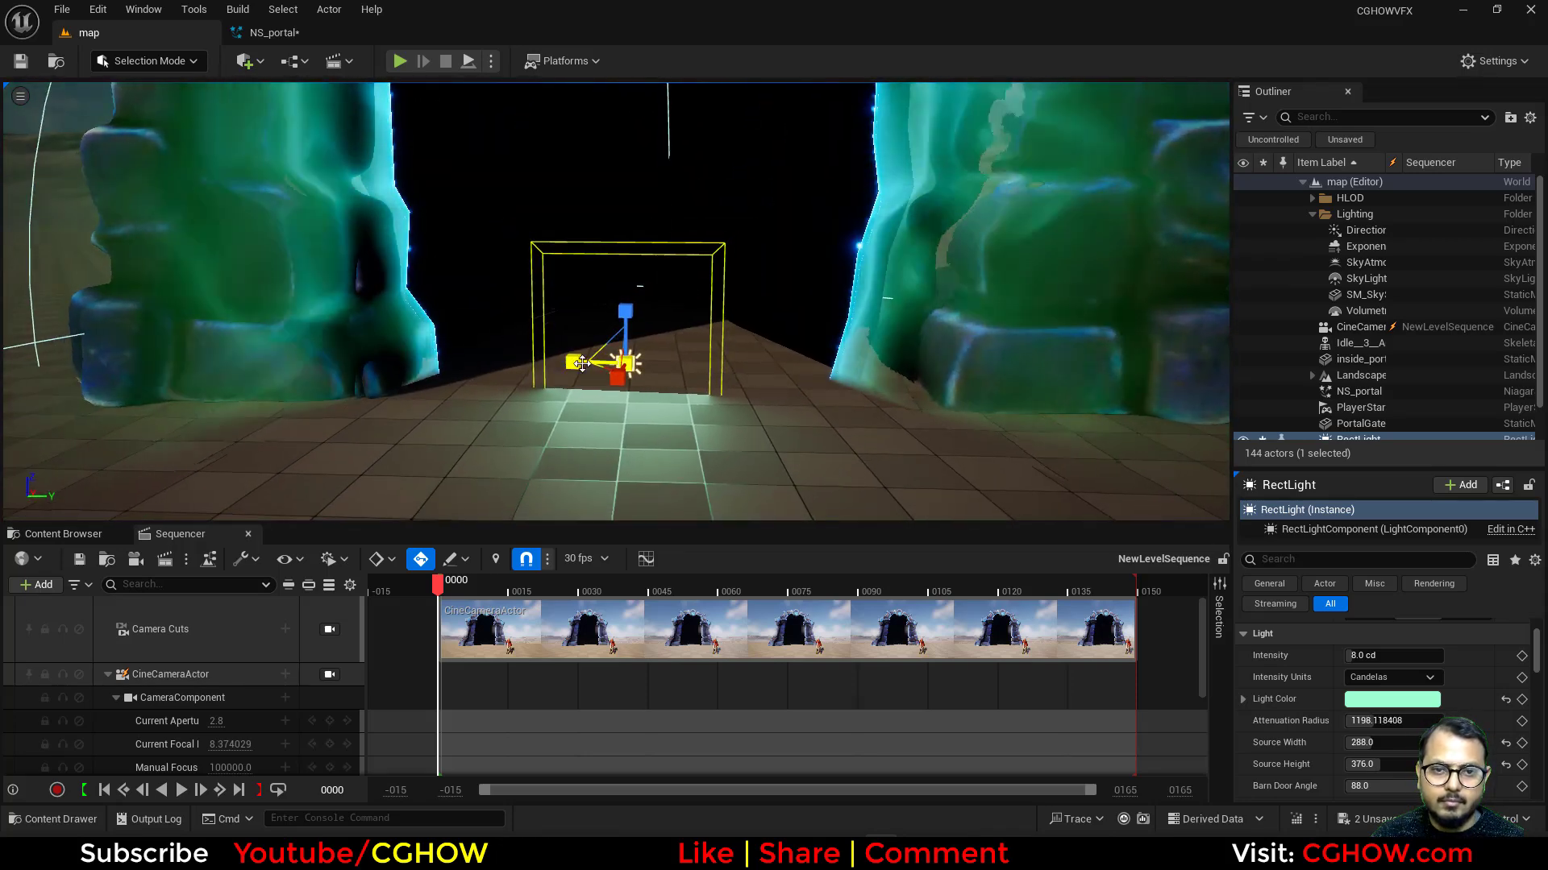
drag(1367, 743, 1438, 743)
scroll(705, 440, down, 4)
scroll(705, 439, down, 3)
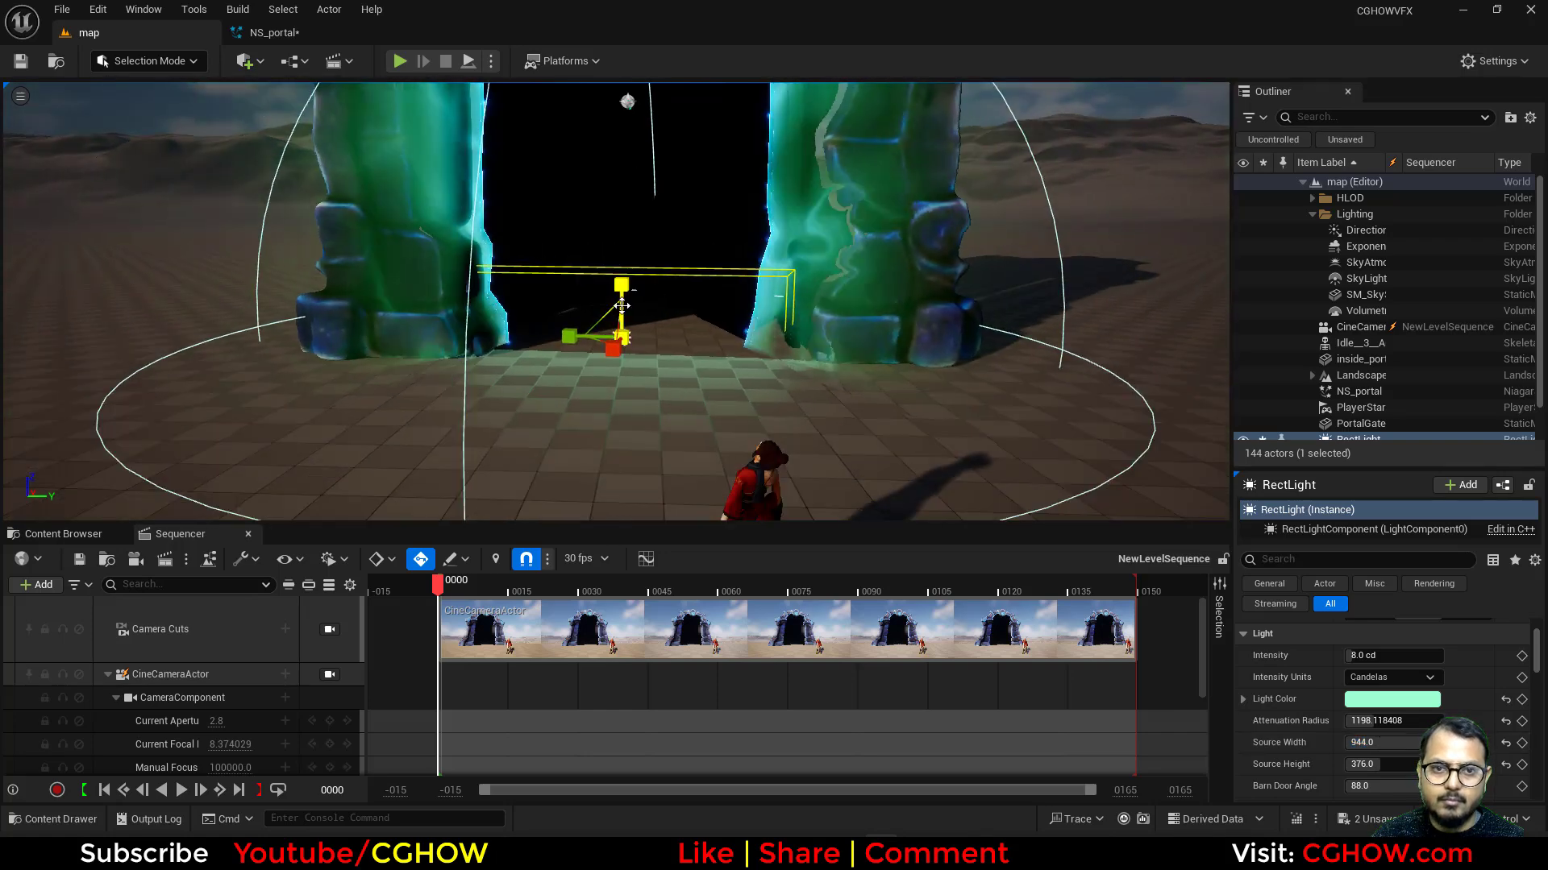
Raise the rect light and shift it sideways within the gateway, and set its Intensity to about 14.9 cd.
drag(622, 287, 604, 226)
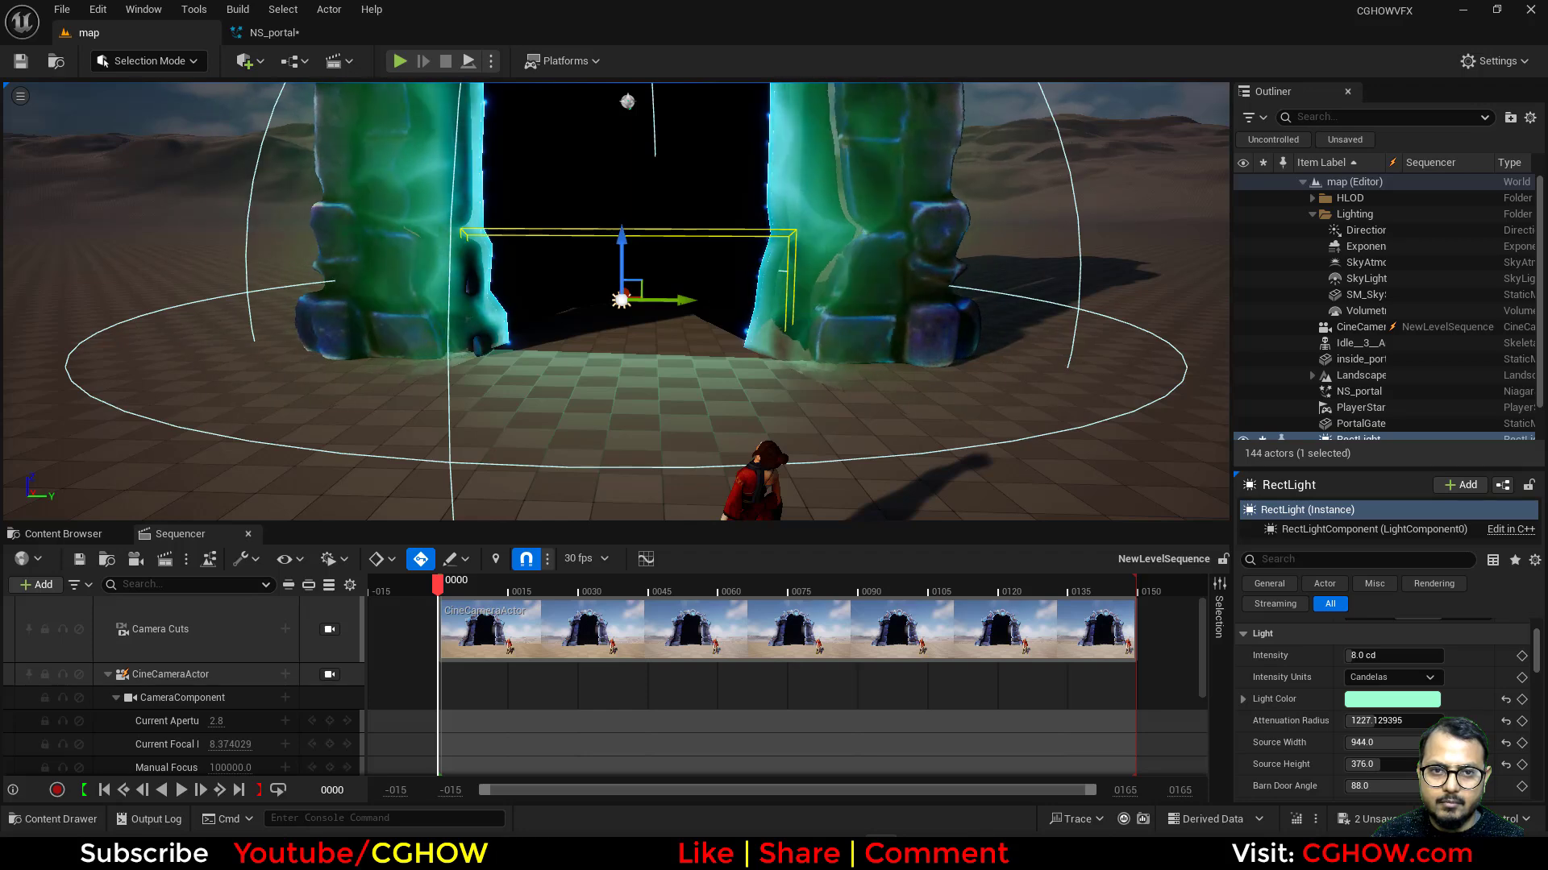
drag(683, 300, 705, 303)
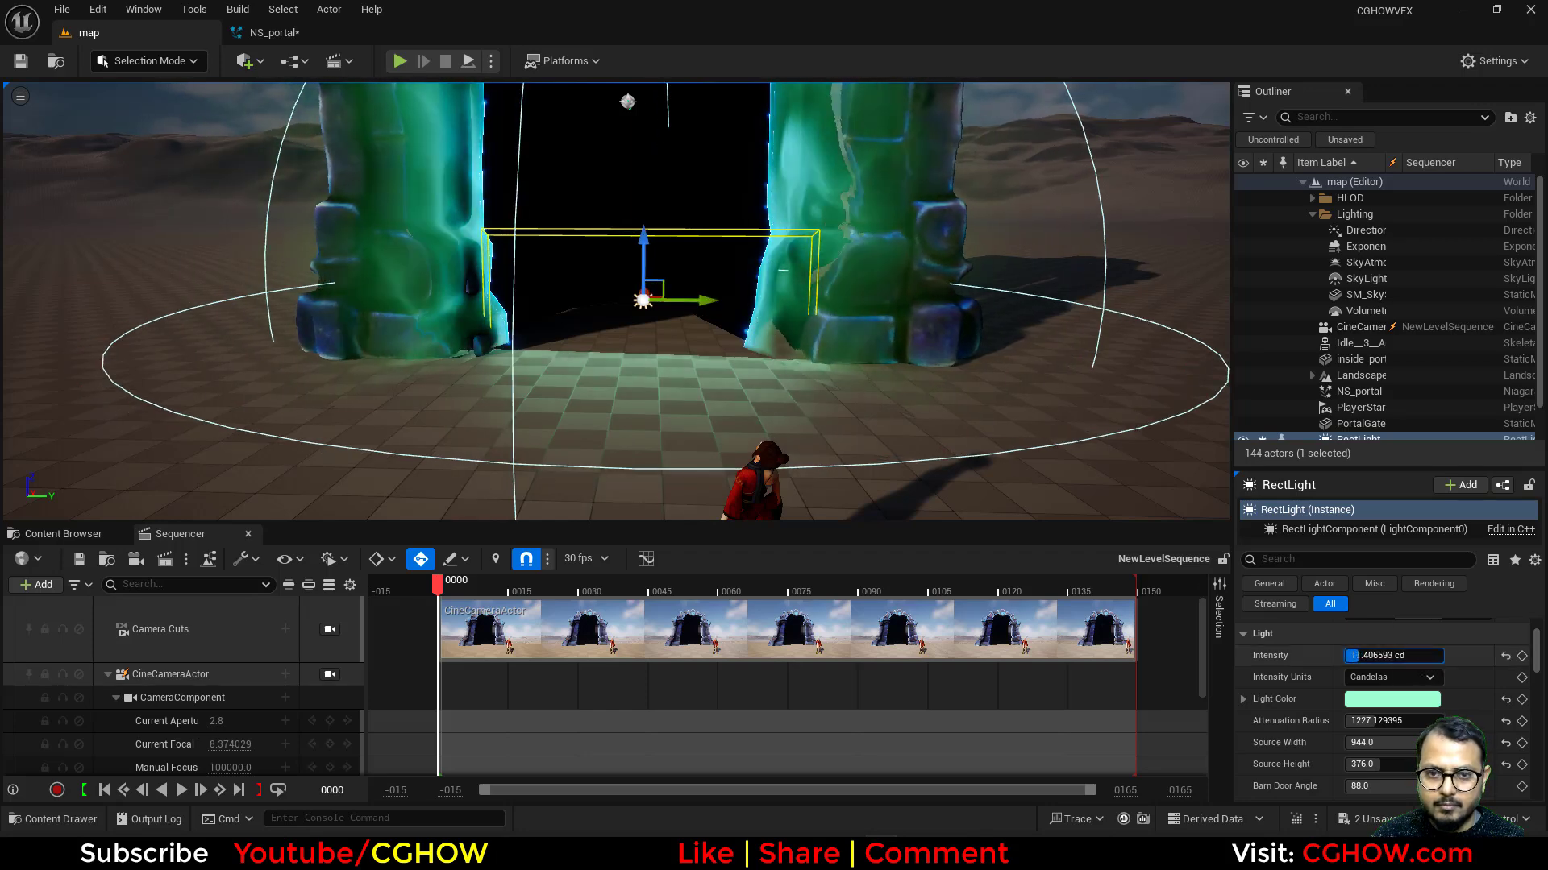
mouse_move(1386, 655)
mouse_down()
mouse_move(1419, 655)
mouse_move(1394, 656)
mouse_up()
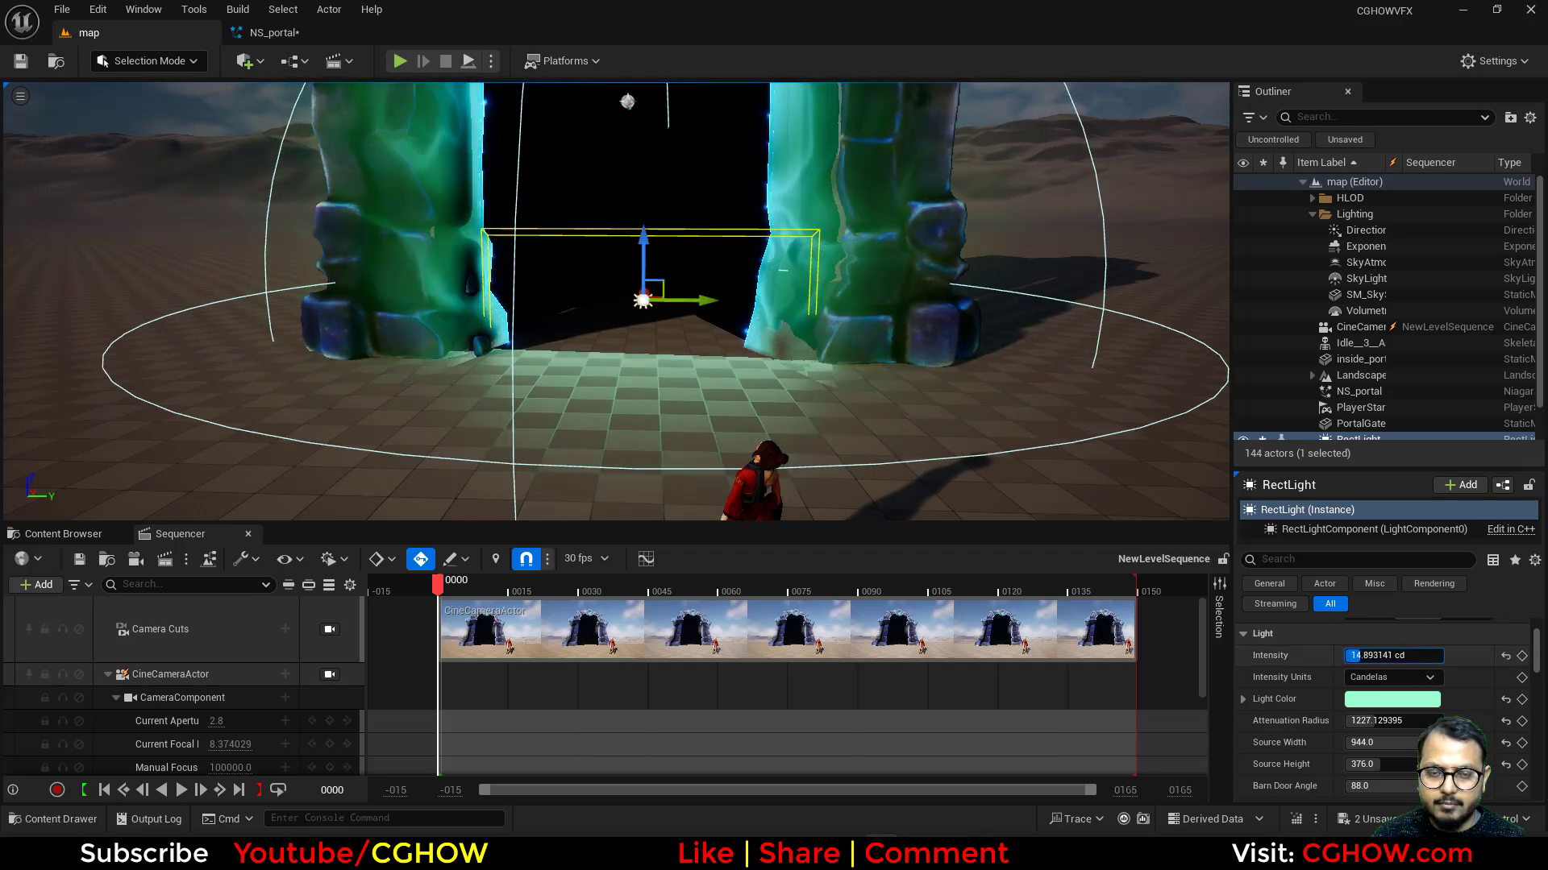
Duplicate the rect light in place, rotate the copy, and check the gate's lighting through the sequence camera.
alt+drag(693, 300, 694, 300)
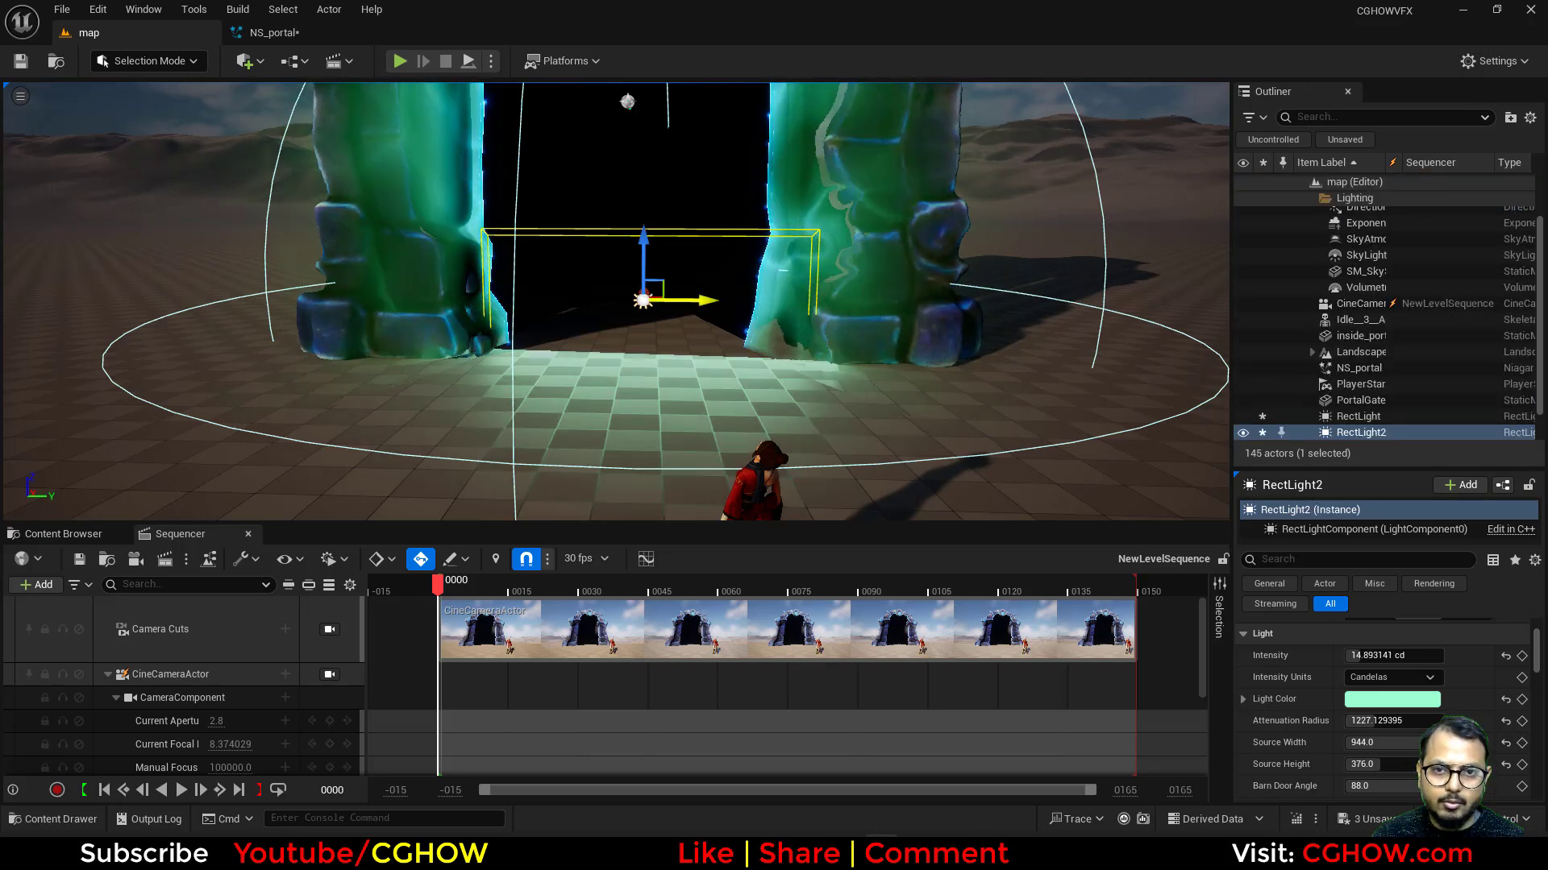
right_drag(640, 322, 659, 322)
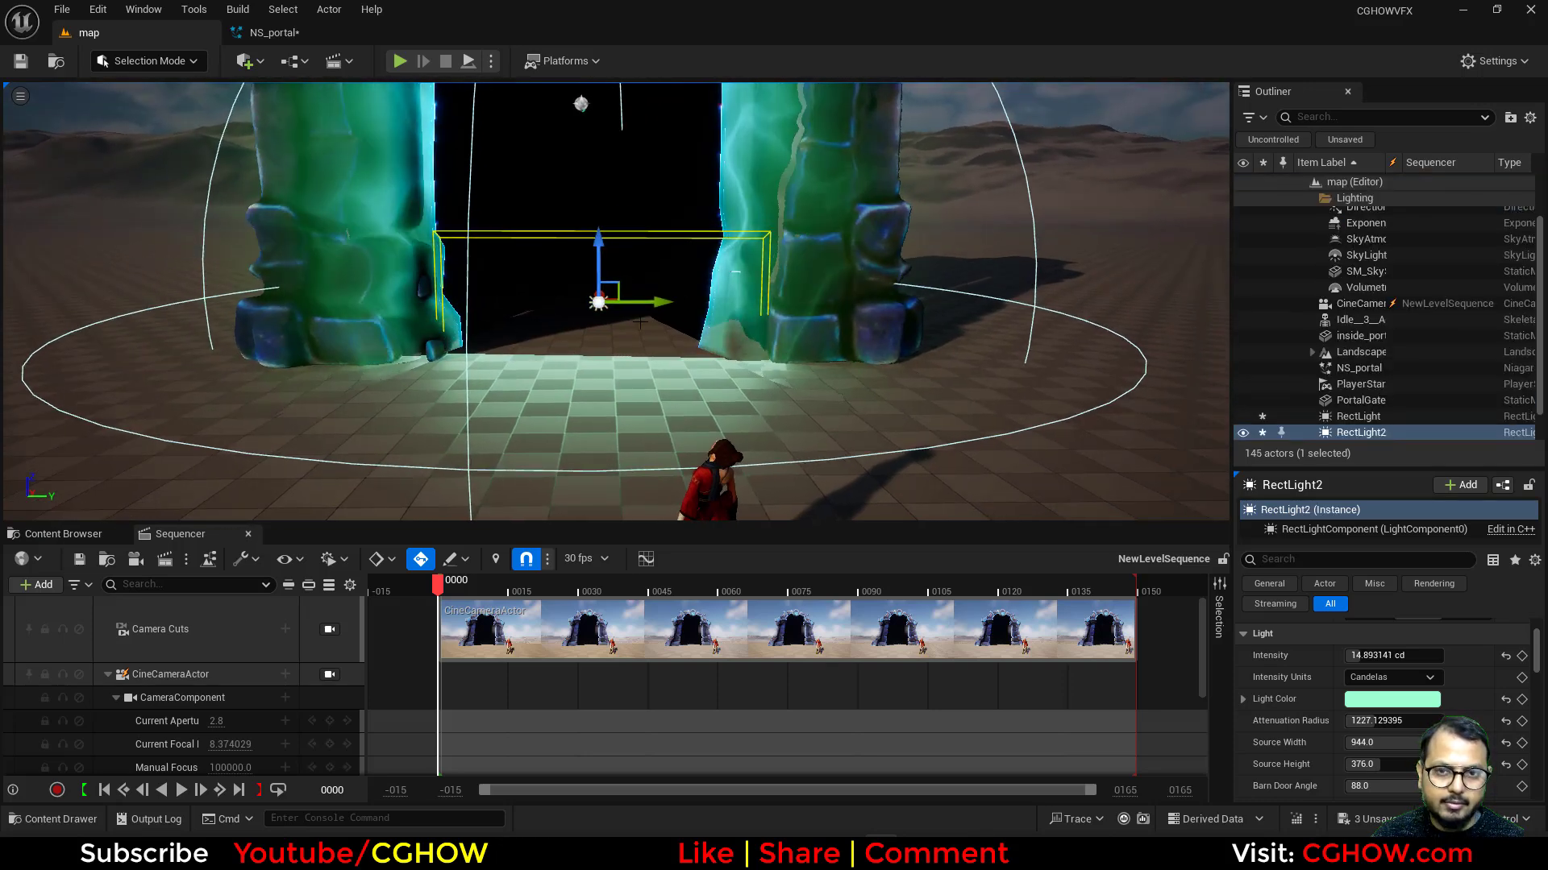
drag(641, 314, 757, 316)
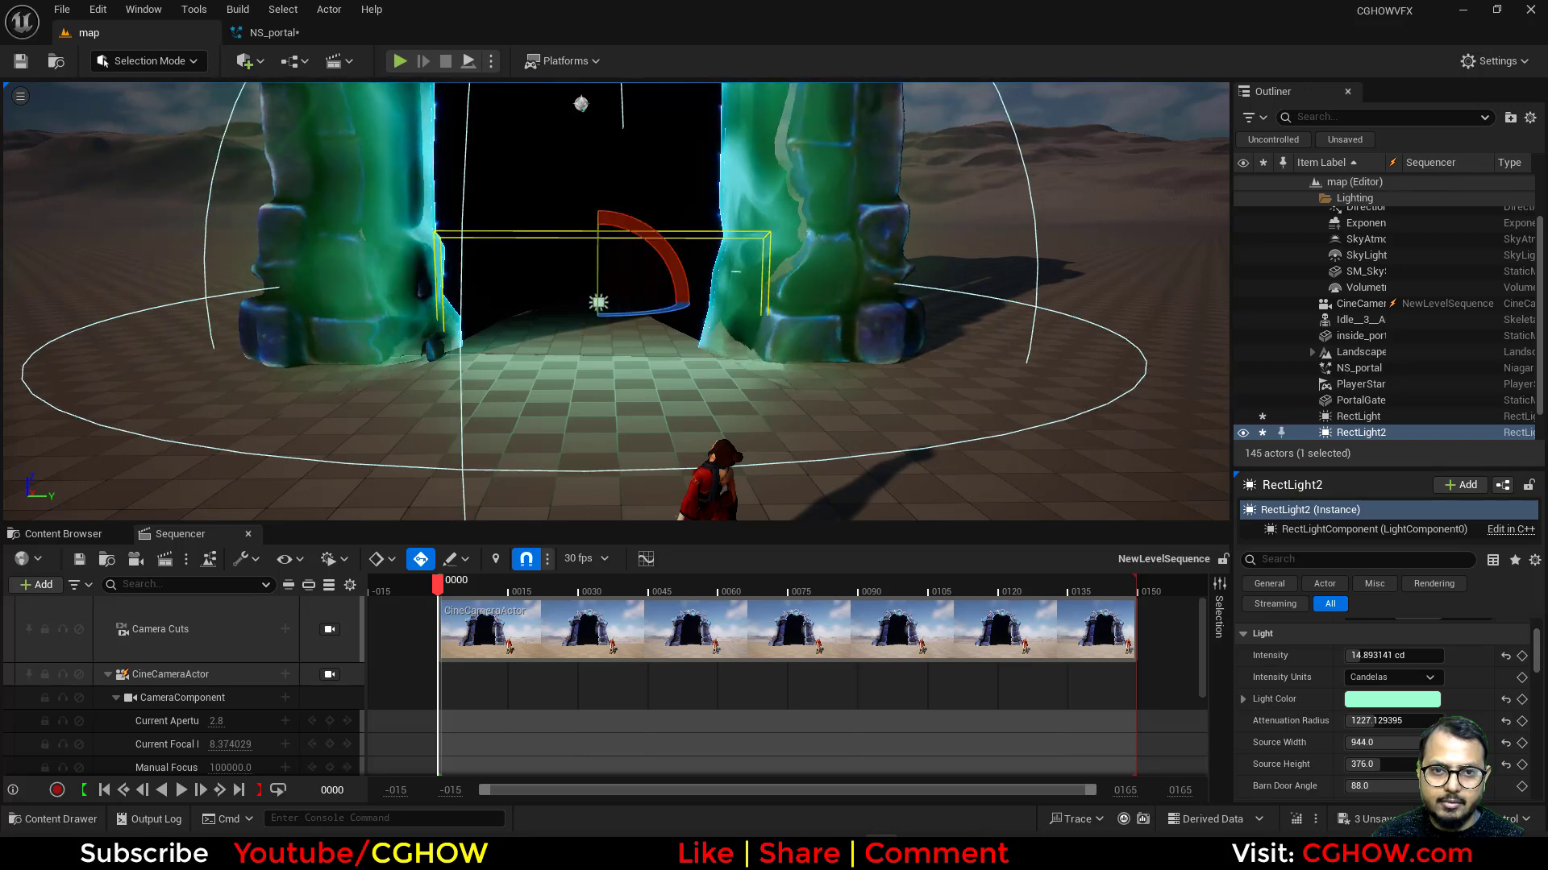
right_drag(645, 323, 685, 361)
click(329, 629)
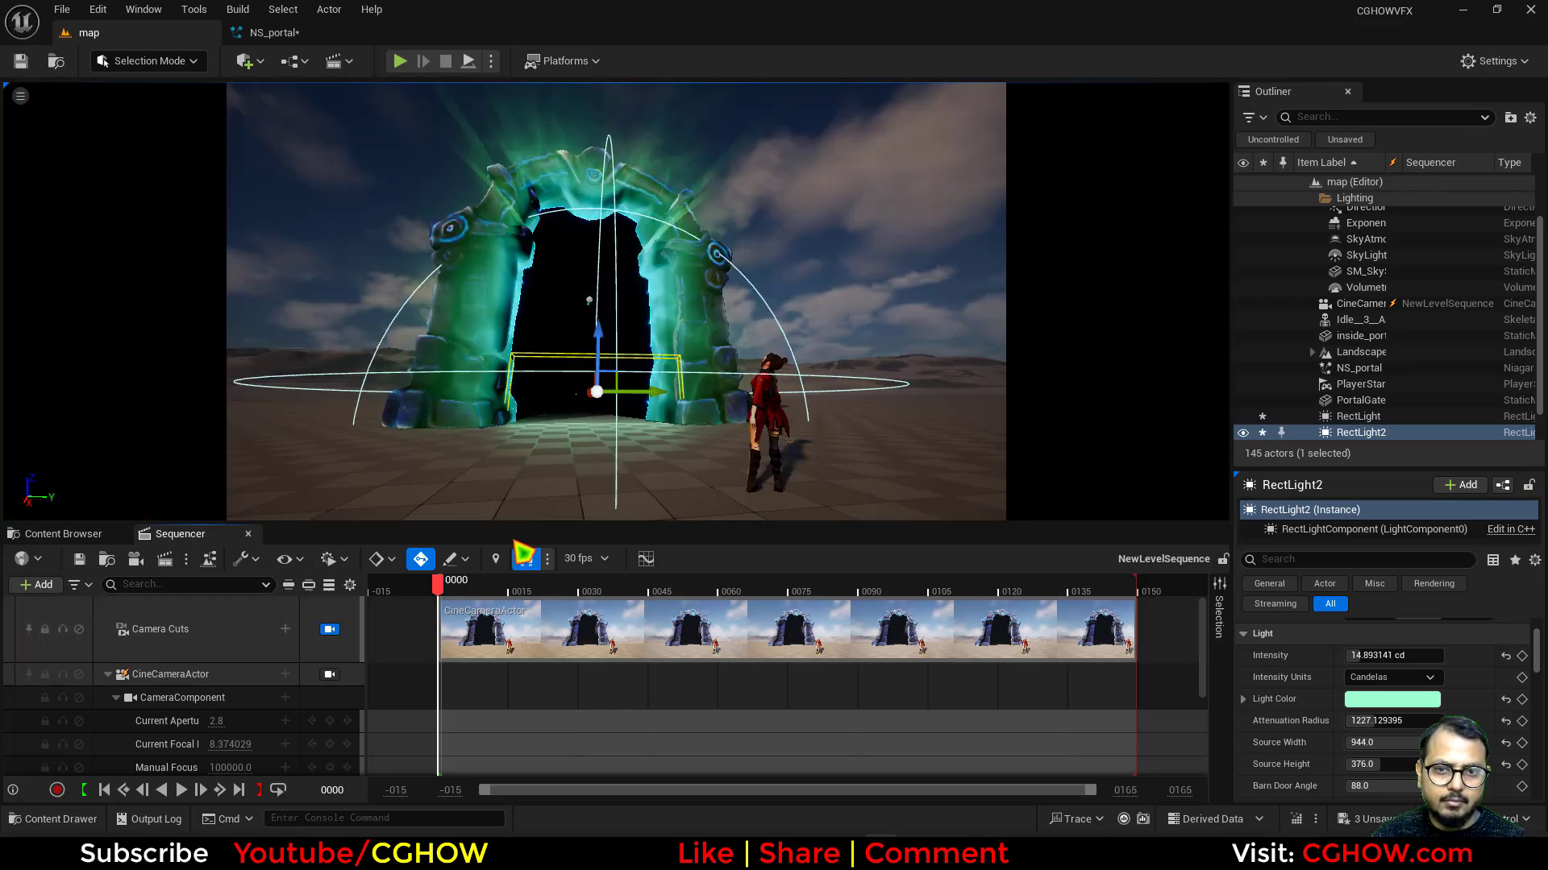
click(817, 251)
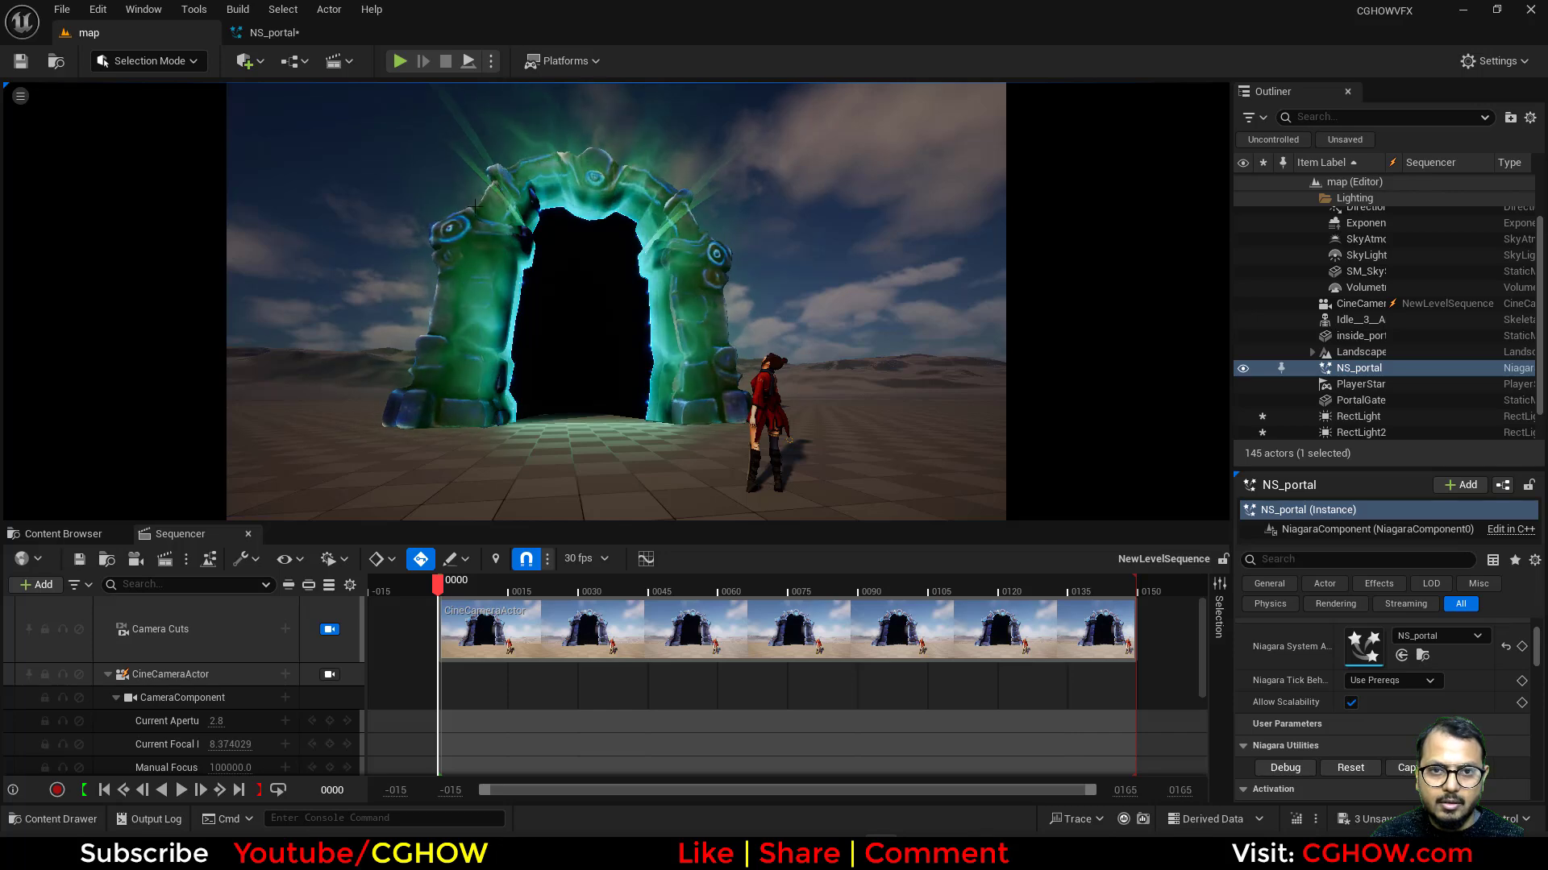
Open m_energy from the Fountain emitter's Mesh Renderer and connect the Dynamic Parameter's Param2 to the Depth Fade's FadeDistance.
click(326, 34)
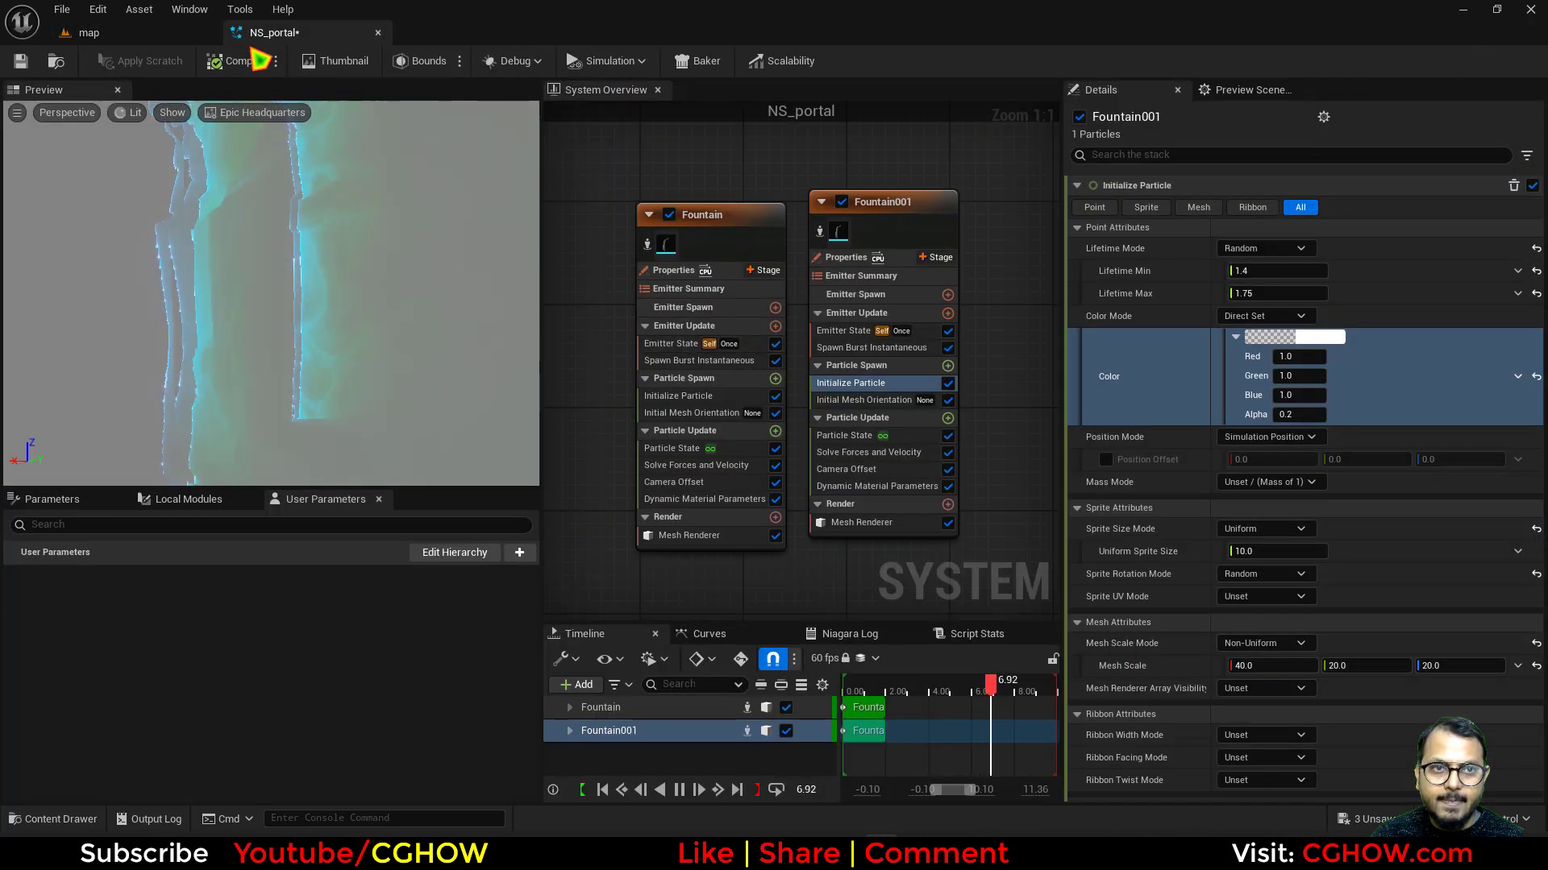
click(691, 536)
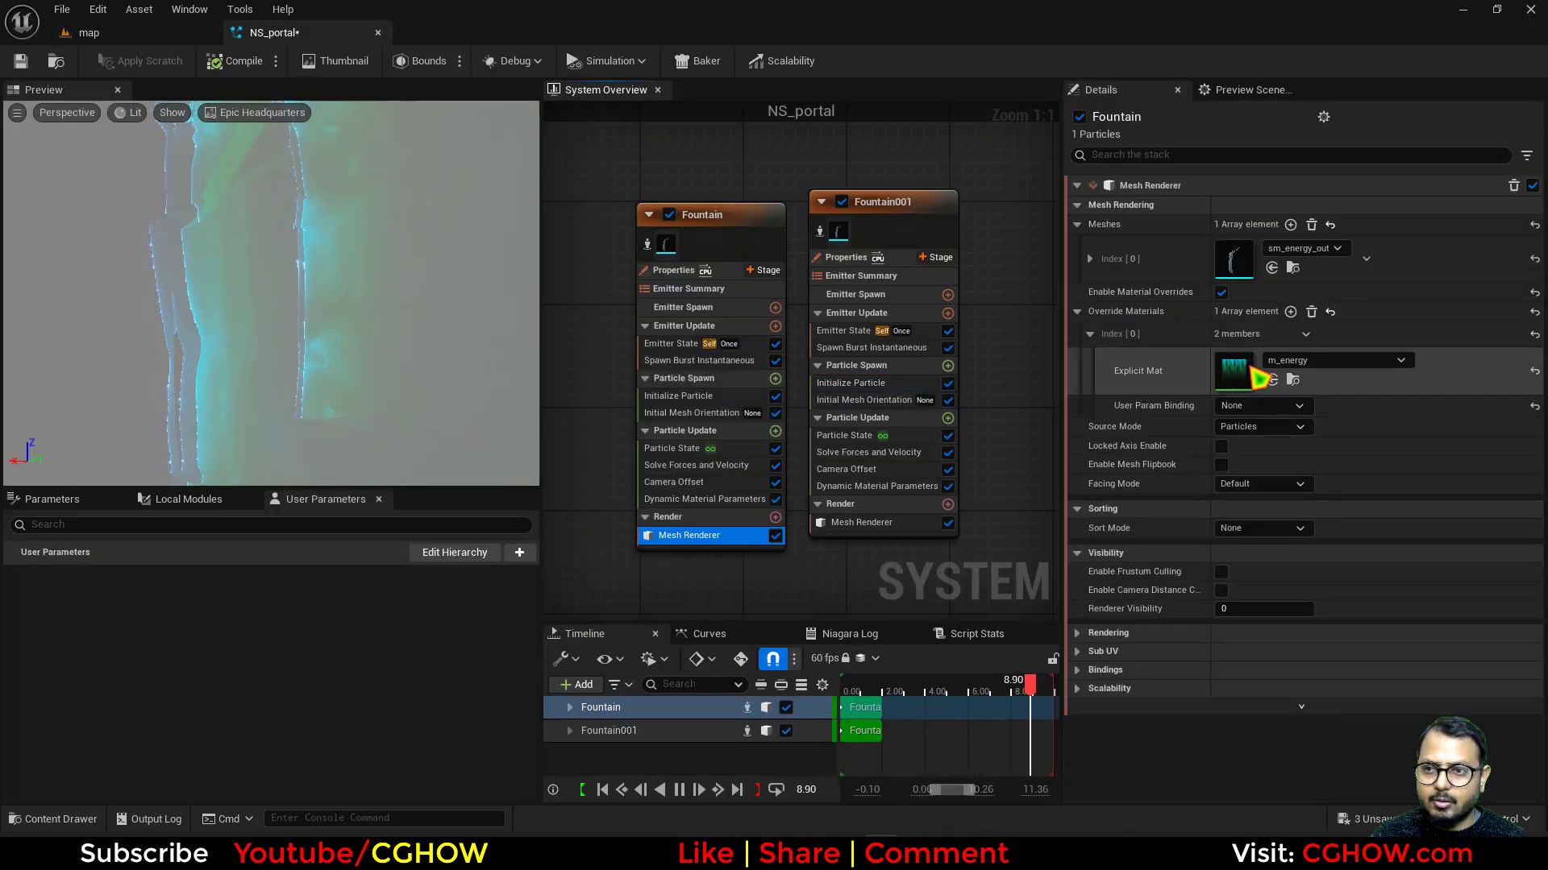
click(1255, 386)
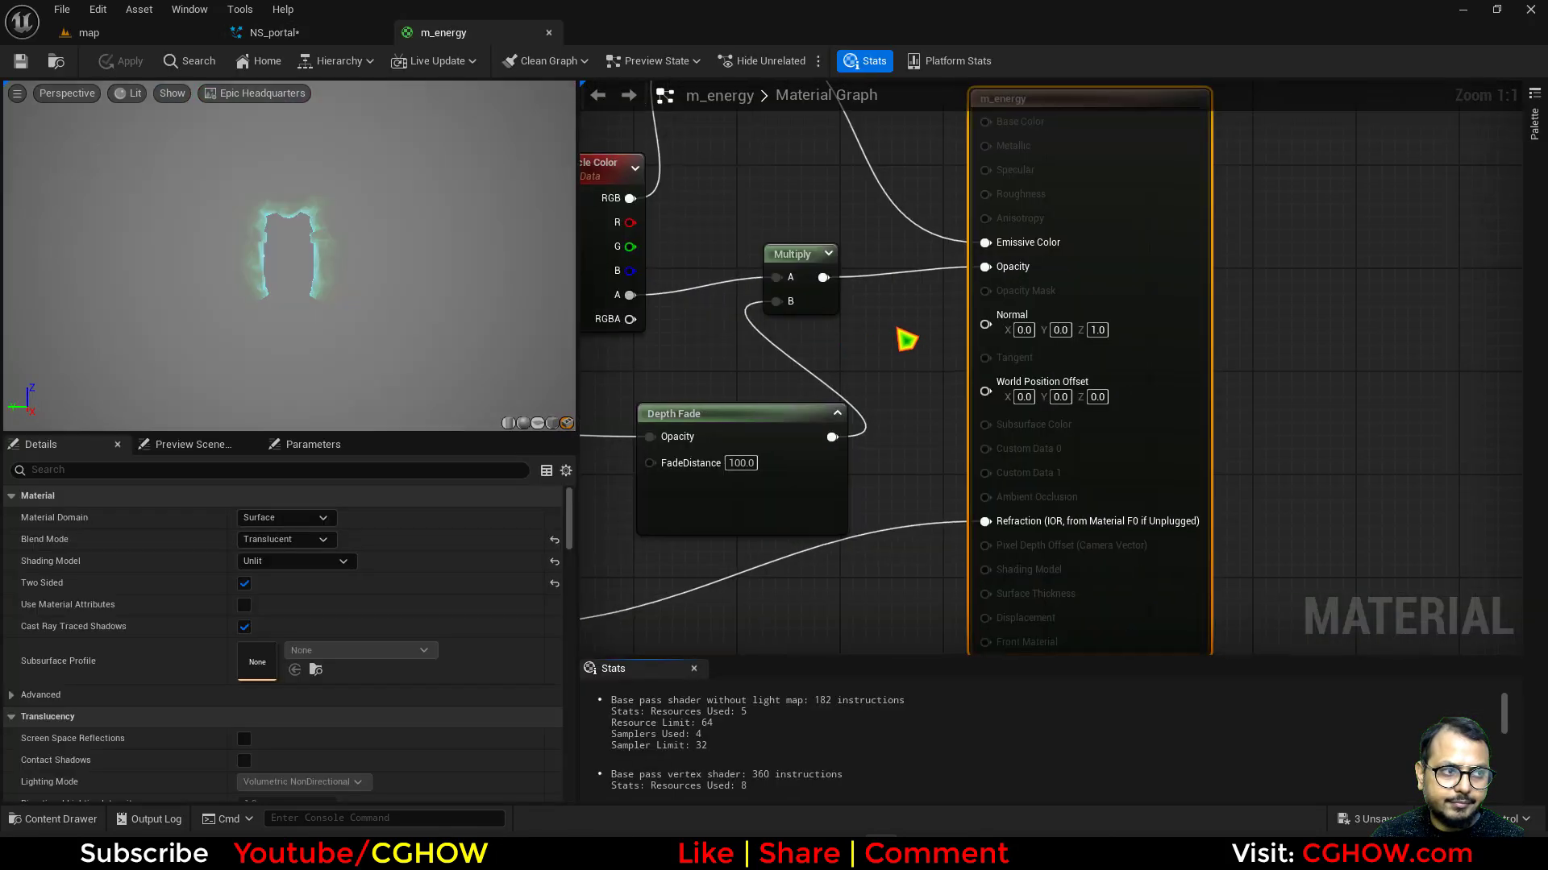
right_drag(798, 439, 1330, 446)
scroll(1330, 446, down, 2)
right_drag(1220, 463, 1379, 445)
drag(1380, 445, 623, 356)
Rename the Dynamic Parameter's second parameter to Dfade and apply the material changes.
click(586, 316)
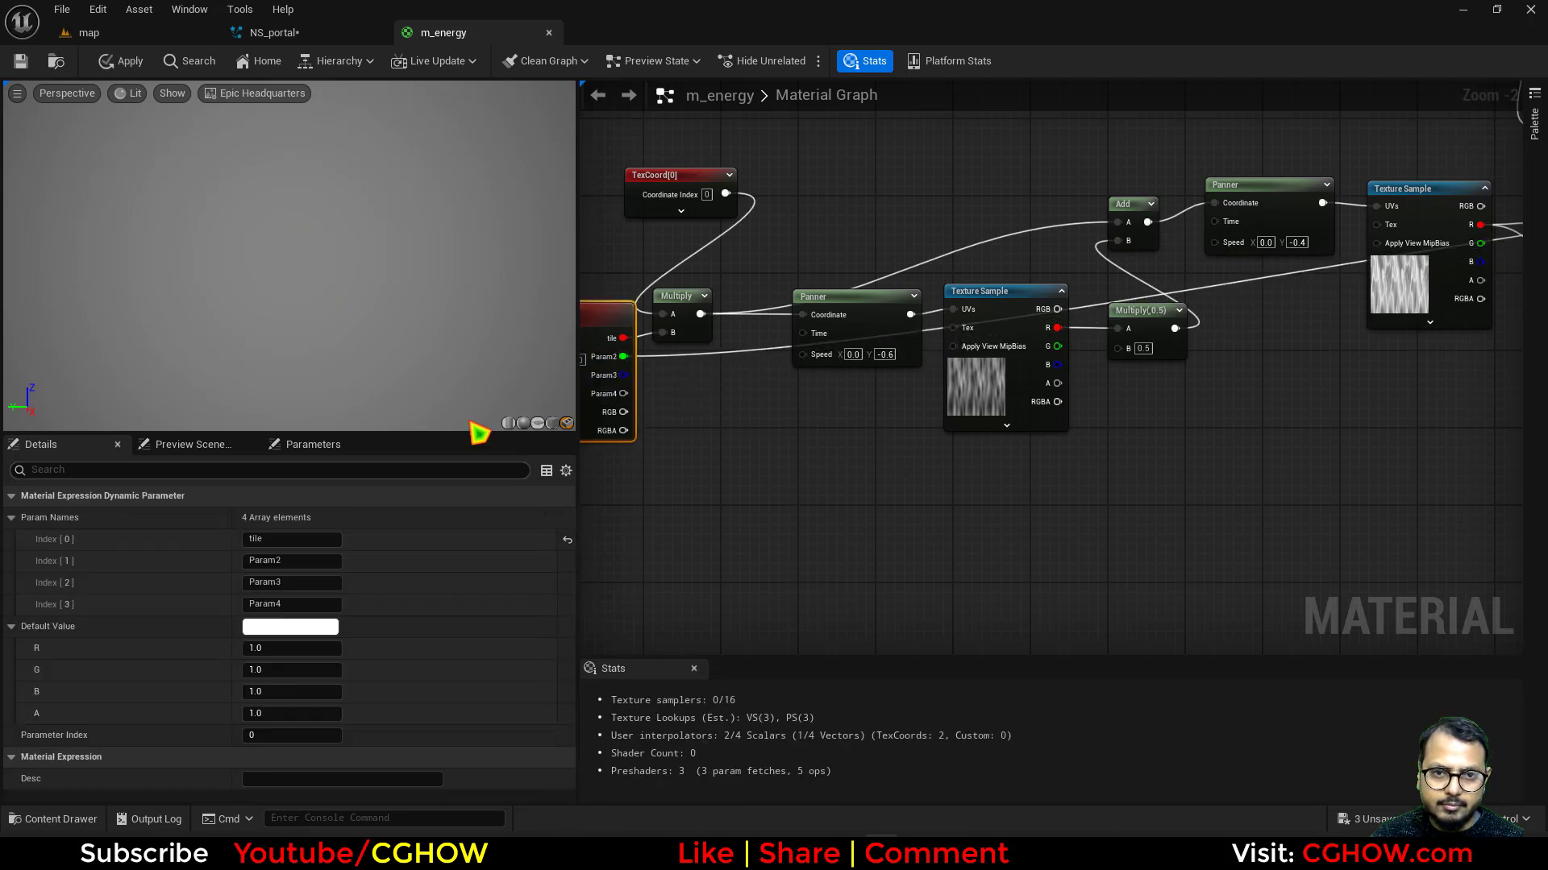
text(Dfade)
key(Return)
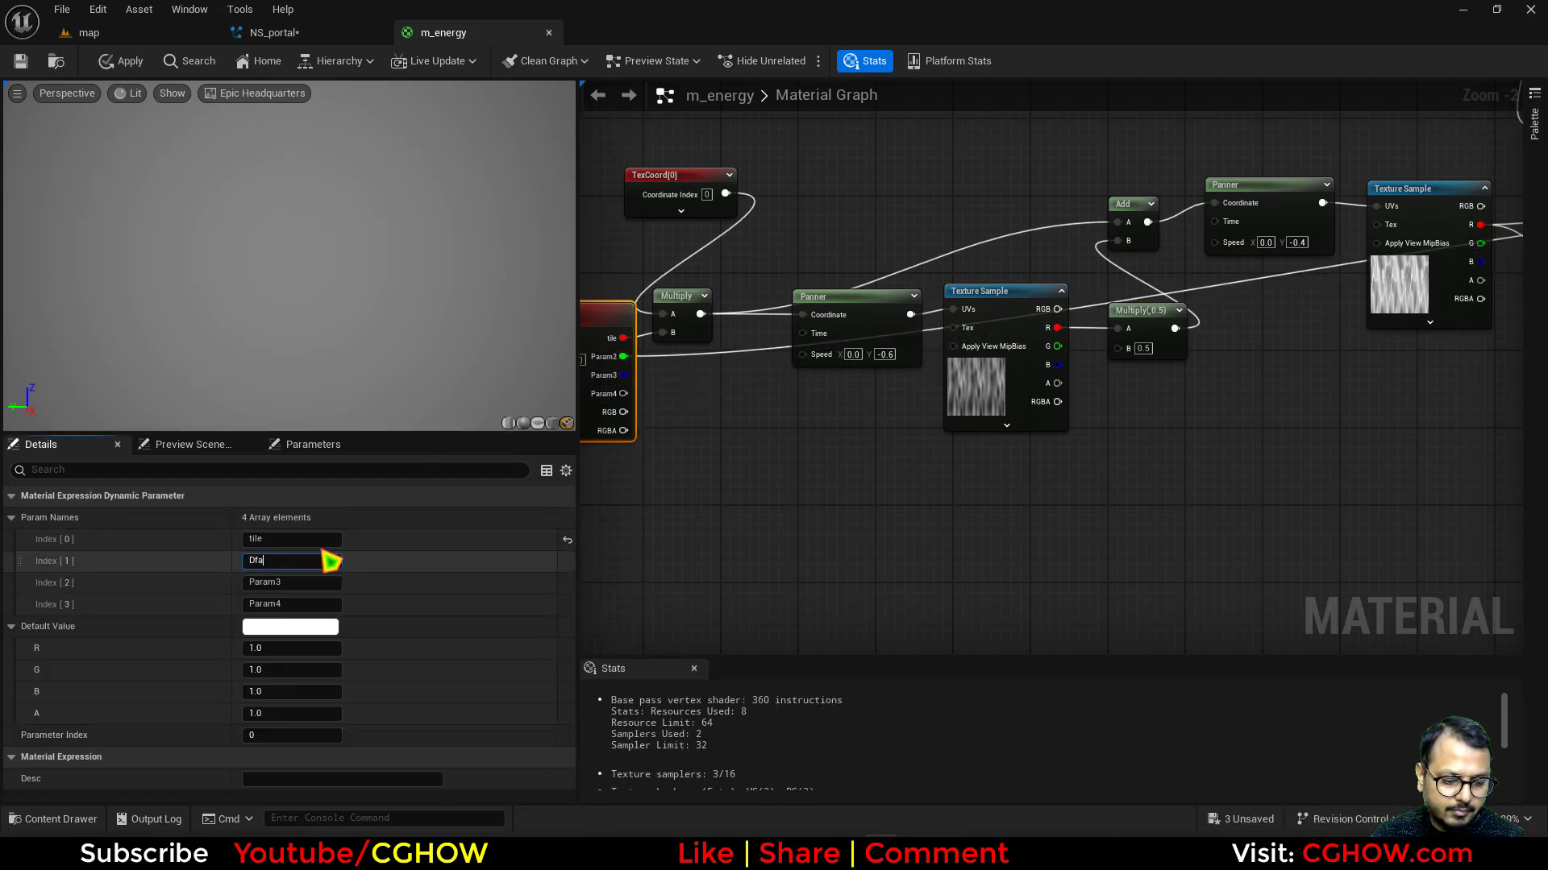
click(135, 56)
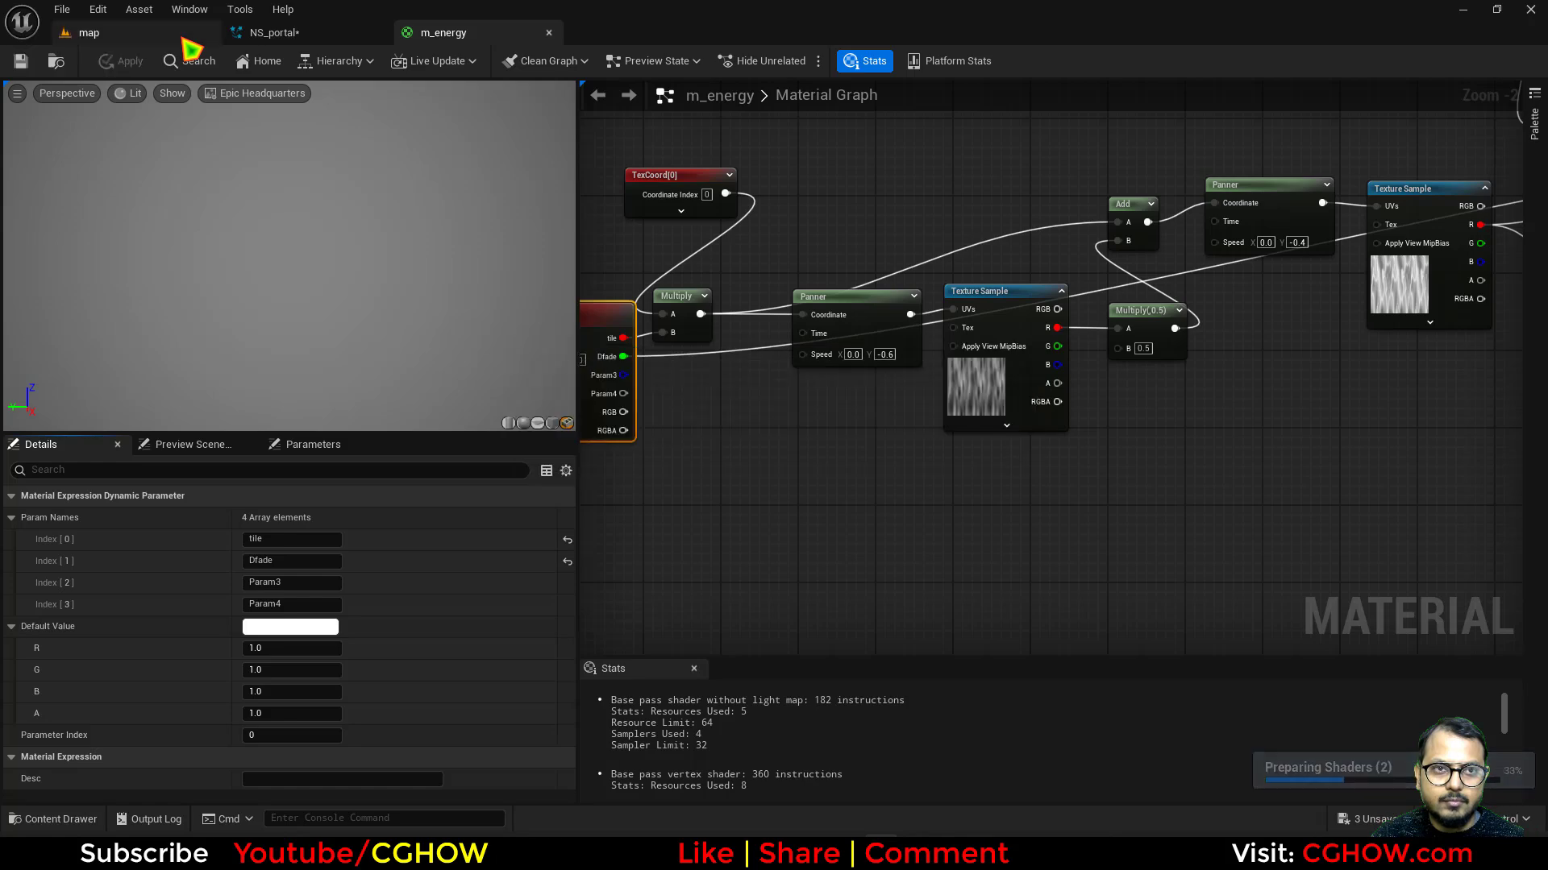
Edit the Dfade value in the Dynamic Material Parameters of both the Fountain and Fountain001 emitters in NS_portal.
click(190, 46)
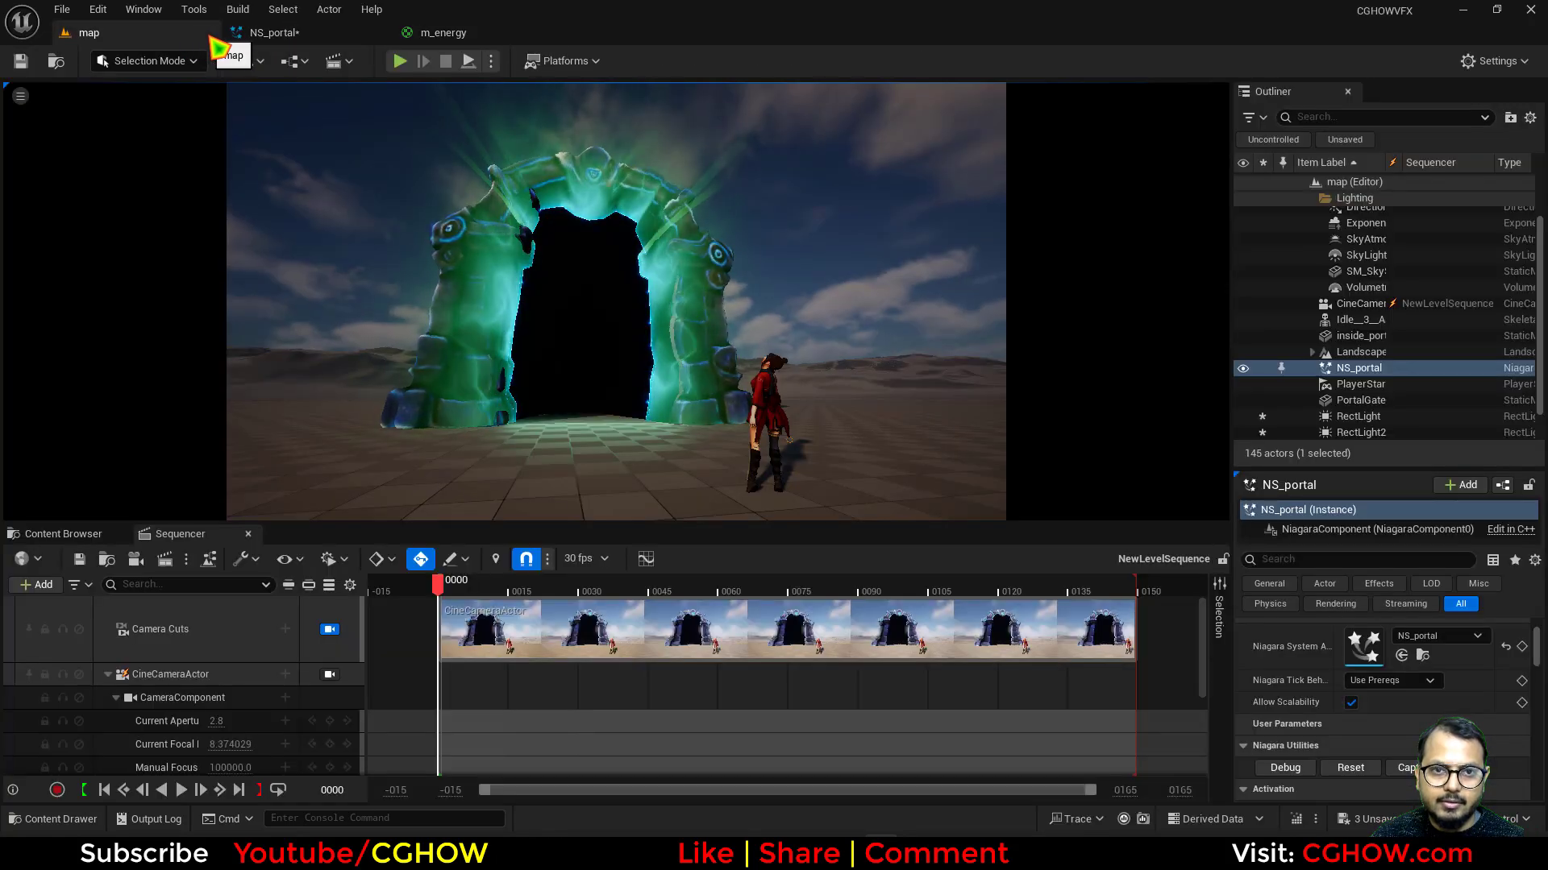
click(273, 32)
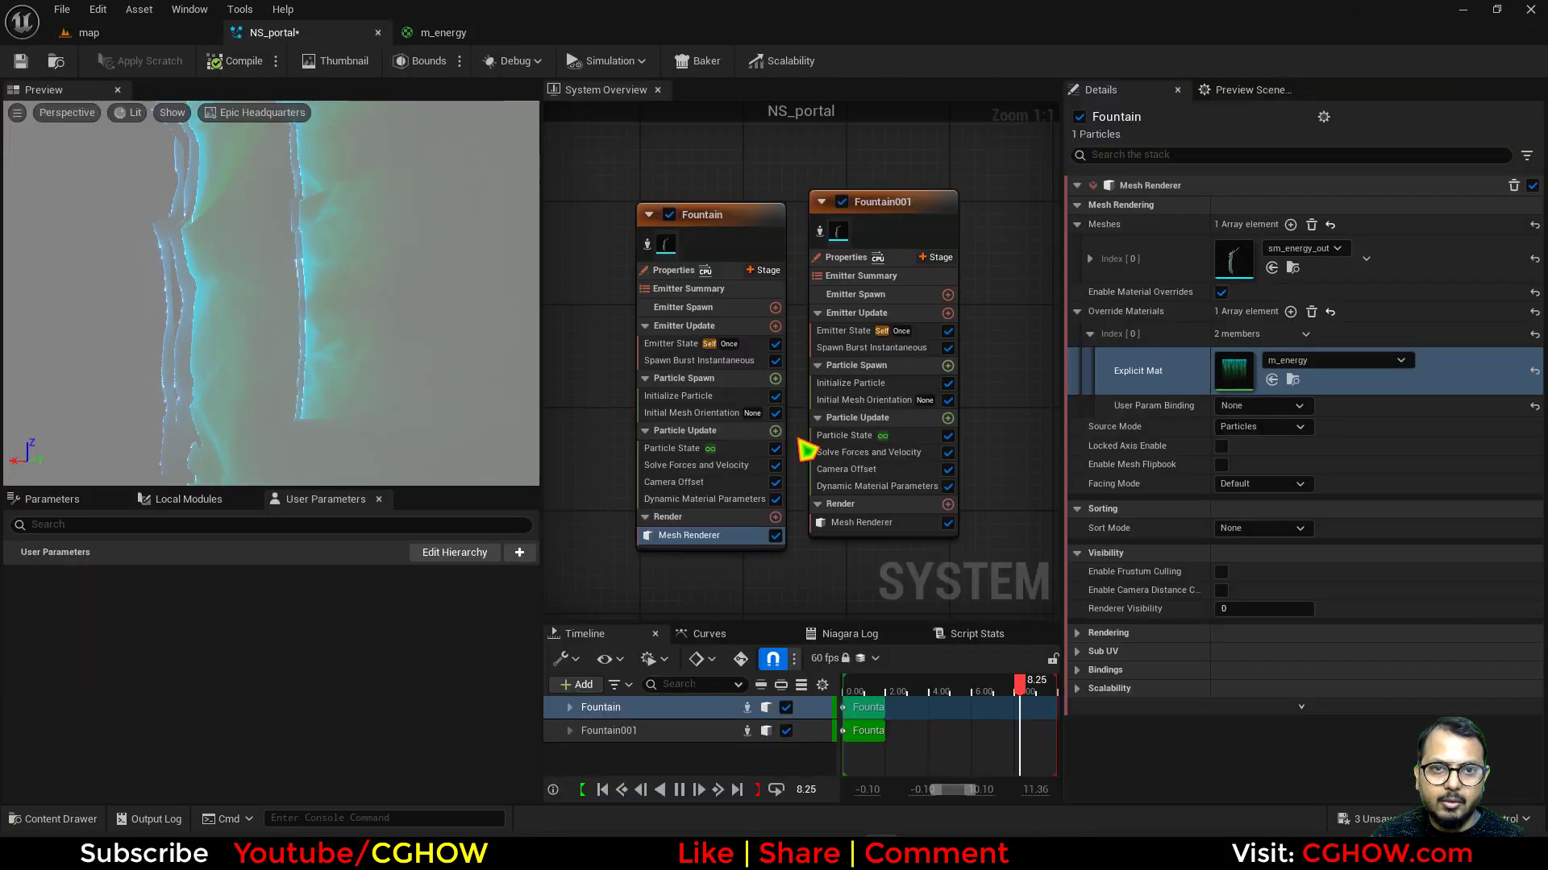
click(704, 499)
click(1235, 294)
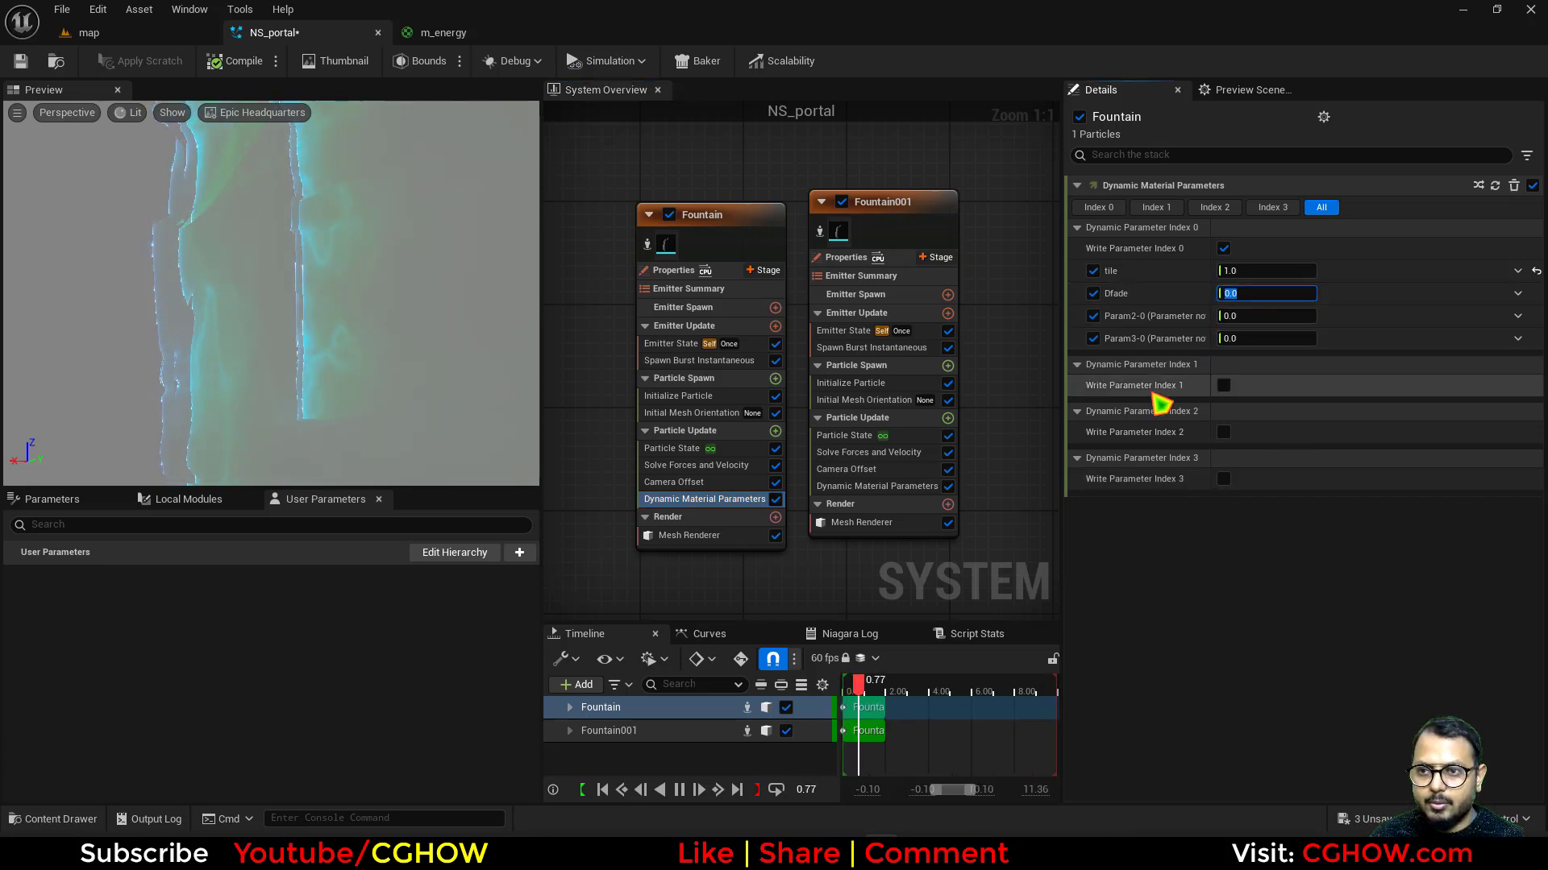
click(838, 486)
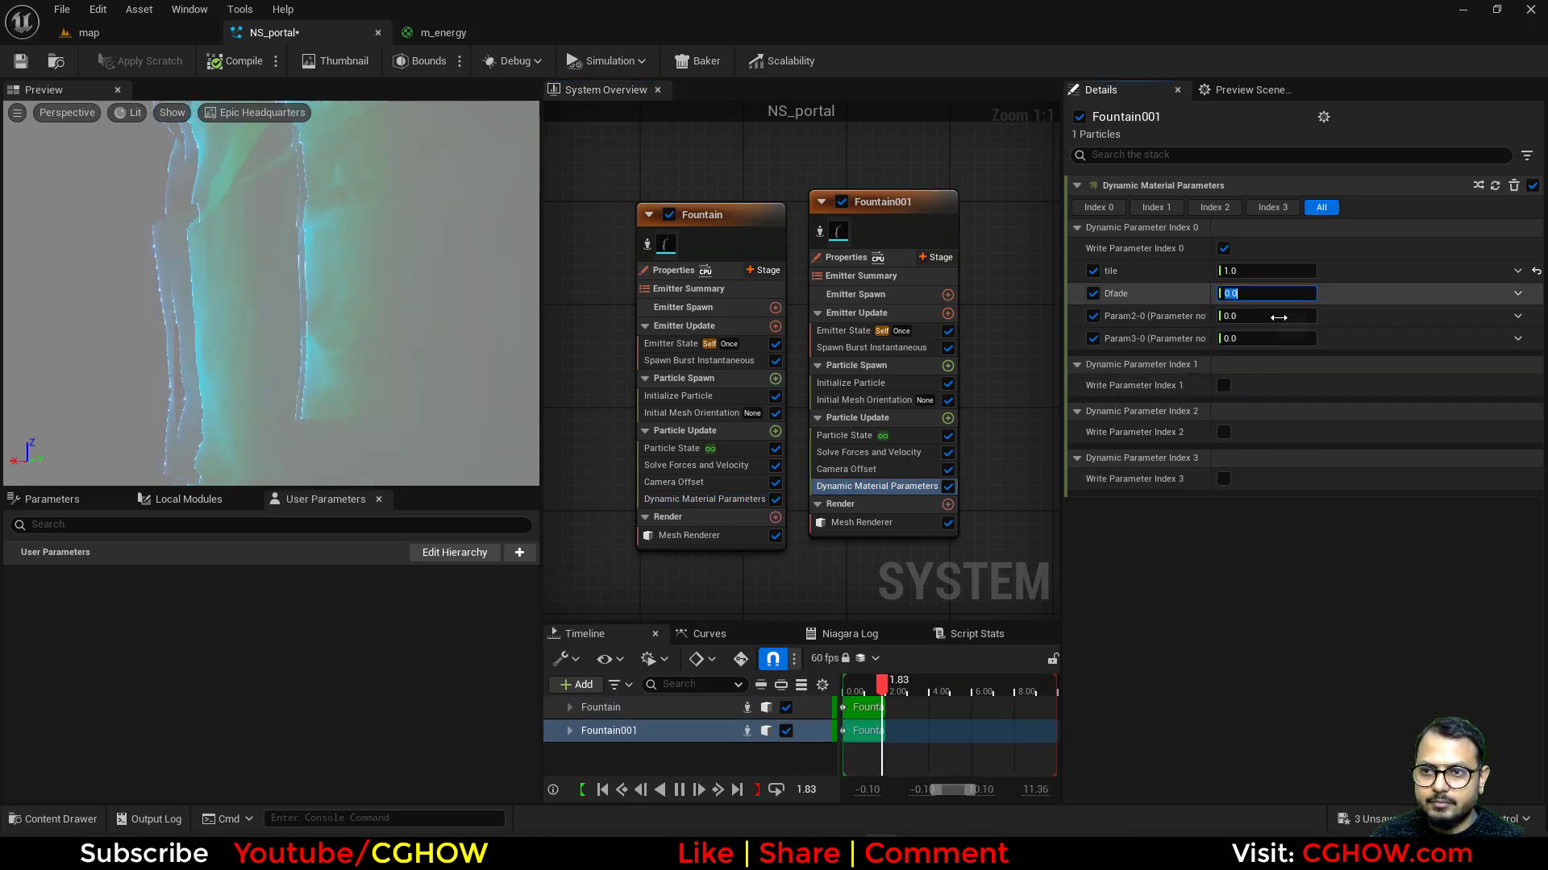
Return to the map level and nudge the NS_portal effect slightly sideways to align it with the gateway.
click(165, 33)
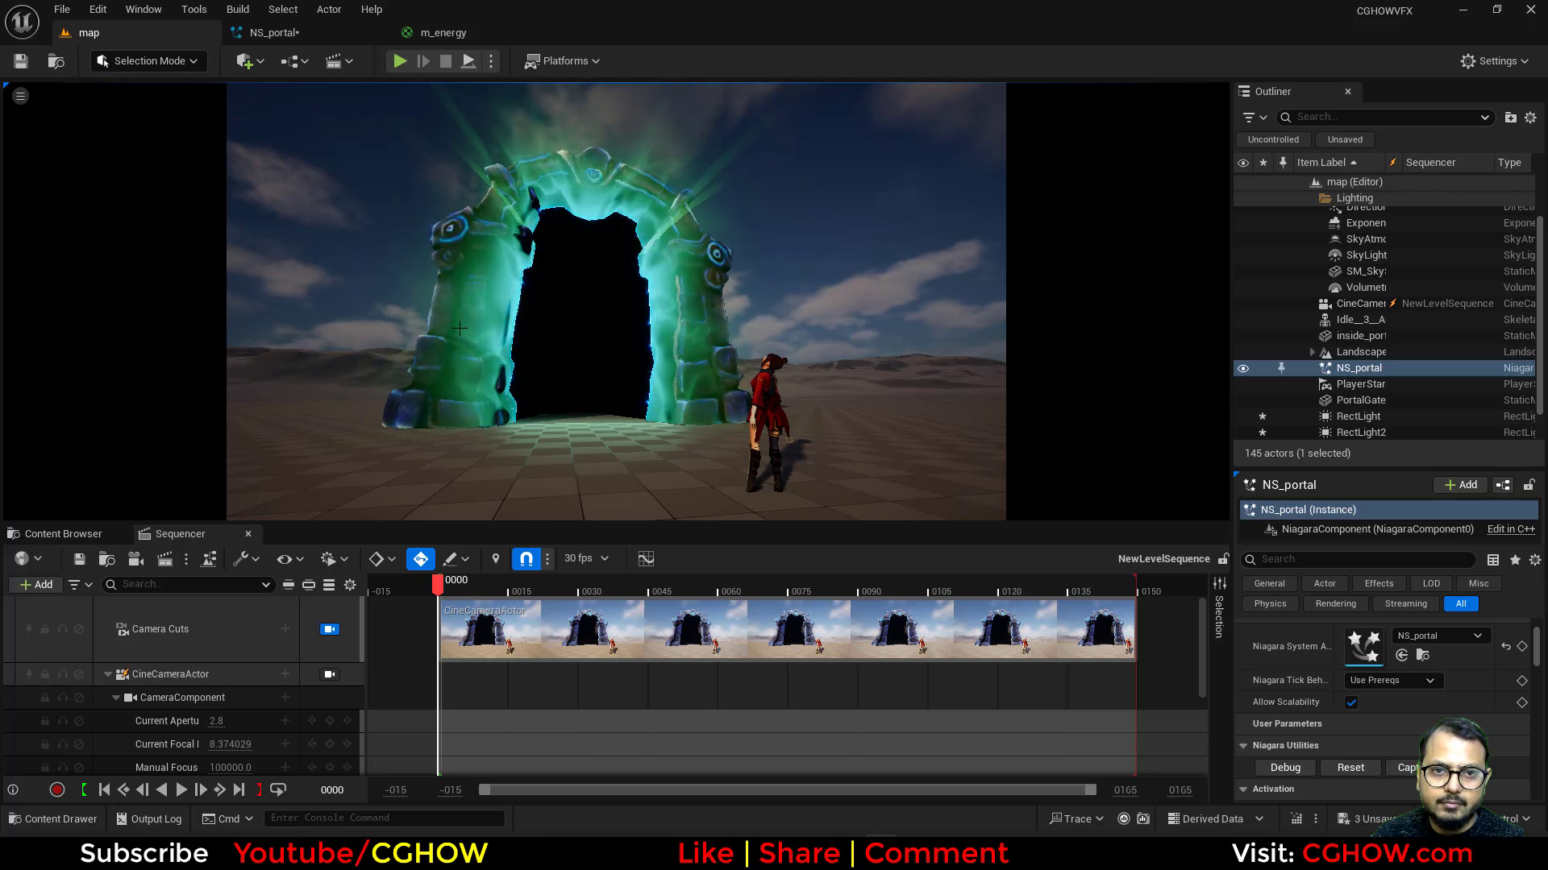
click(1362, 352)
click(1359, 368)
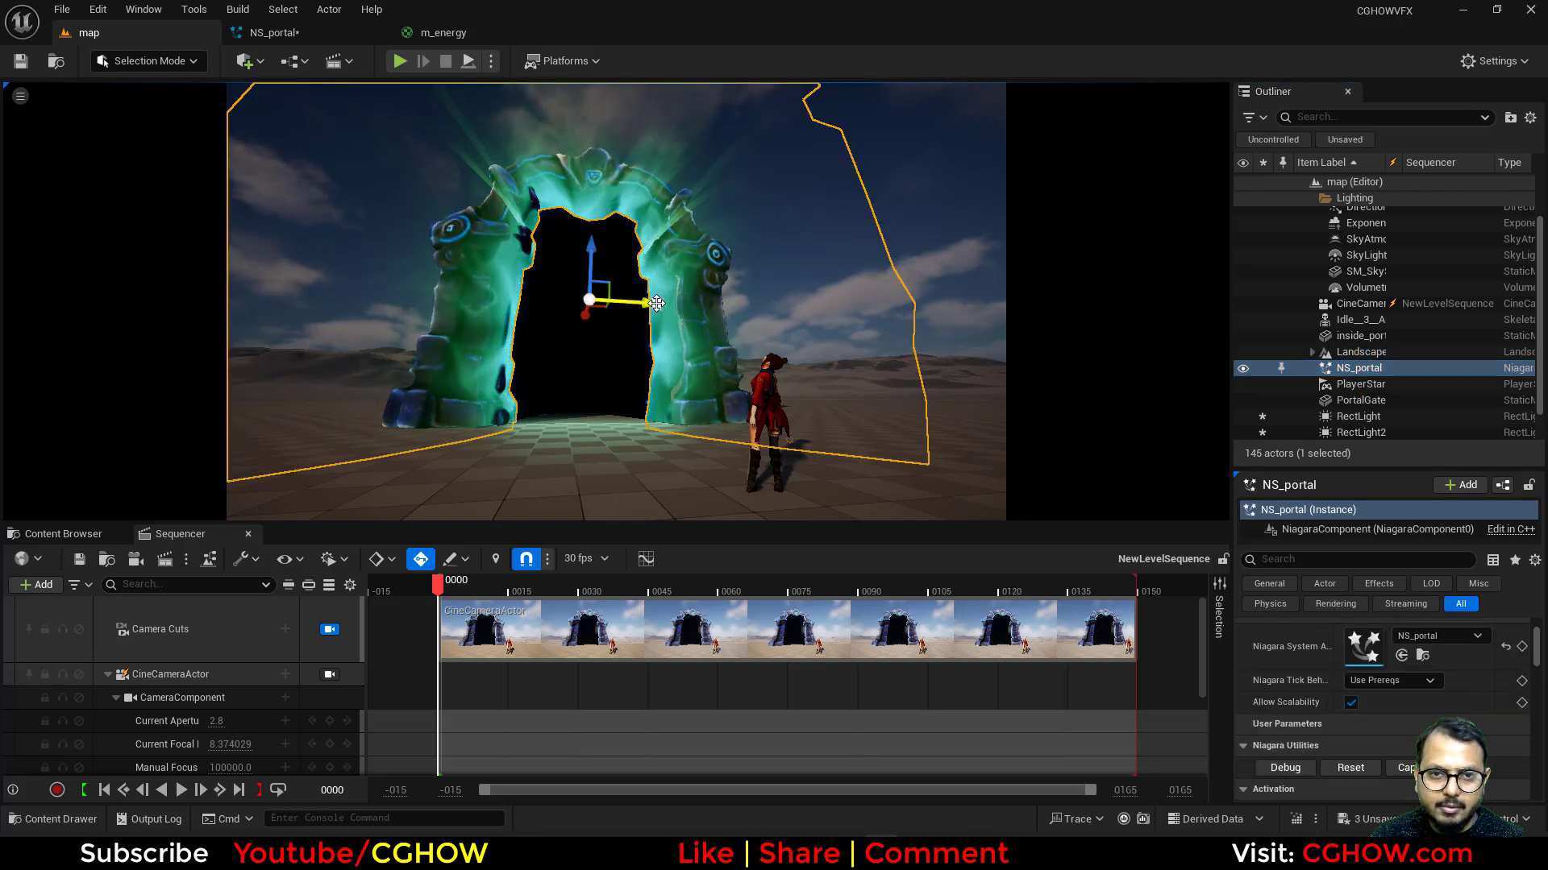
drag(657, 303, 659, 304)
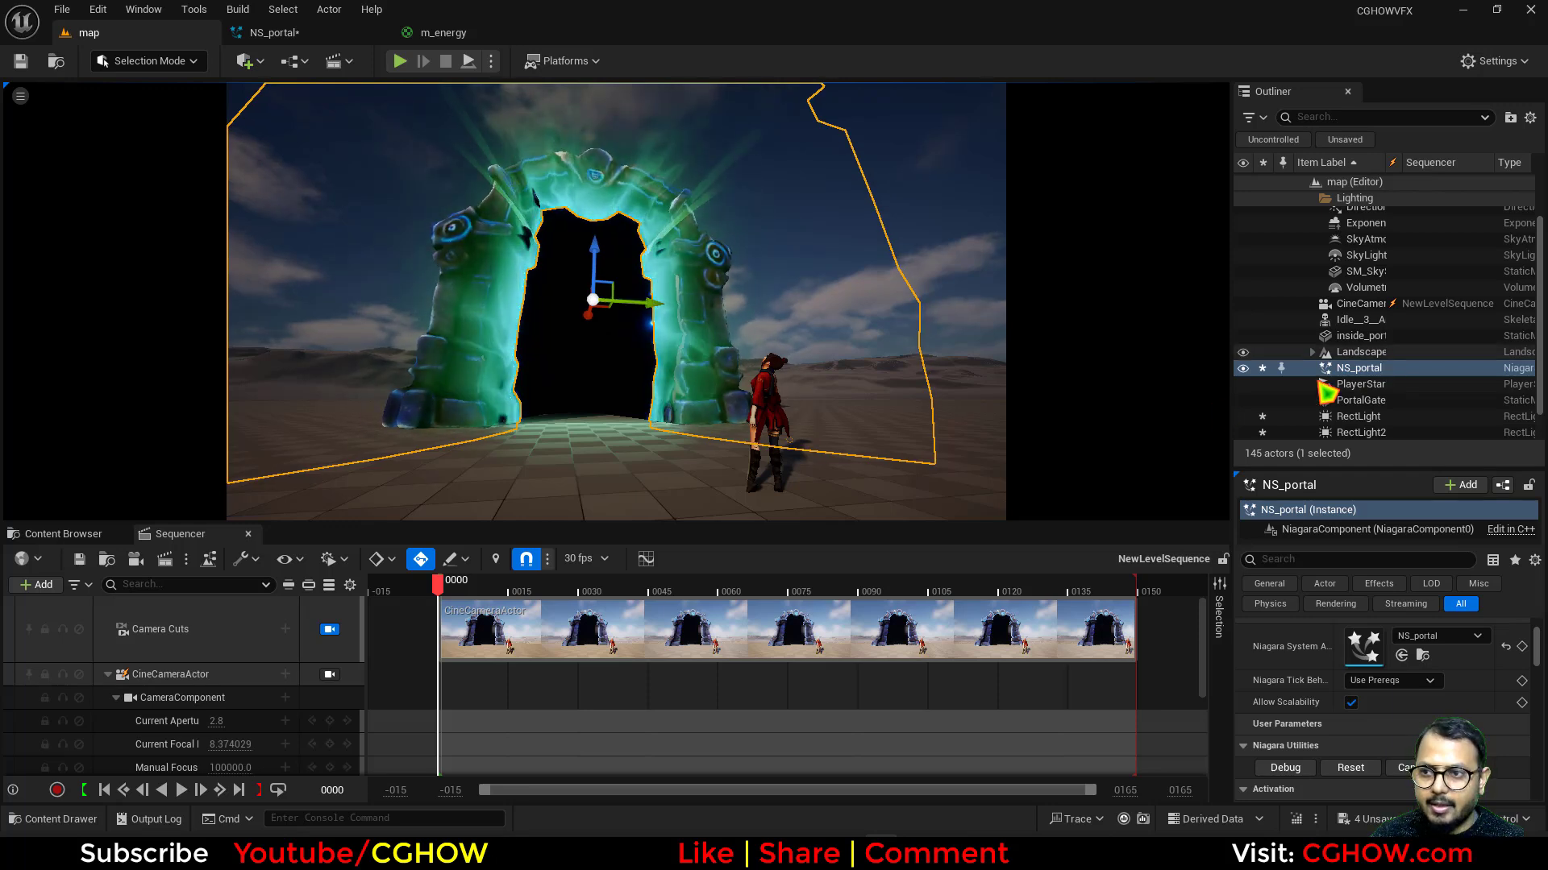
Widen the PortalGate mesh slightly along its Y axis, and undo the last two extra adjustments.
scroll(1354, 419, down, 2)
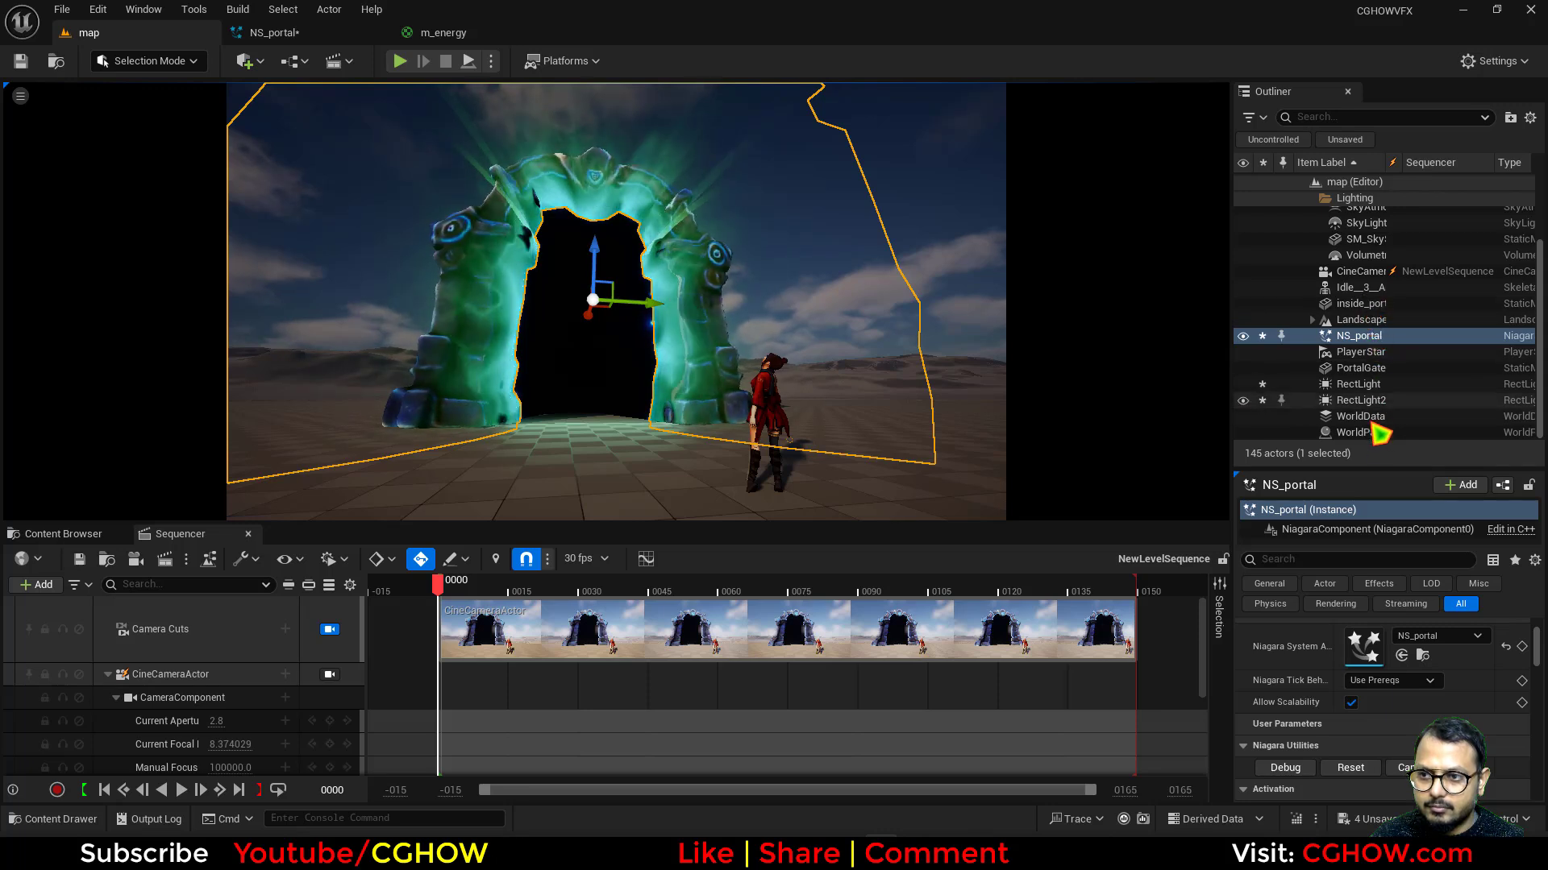
click(1305, 368)
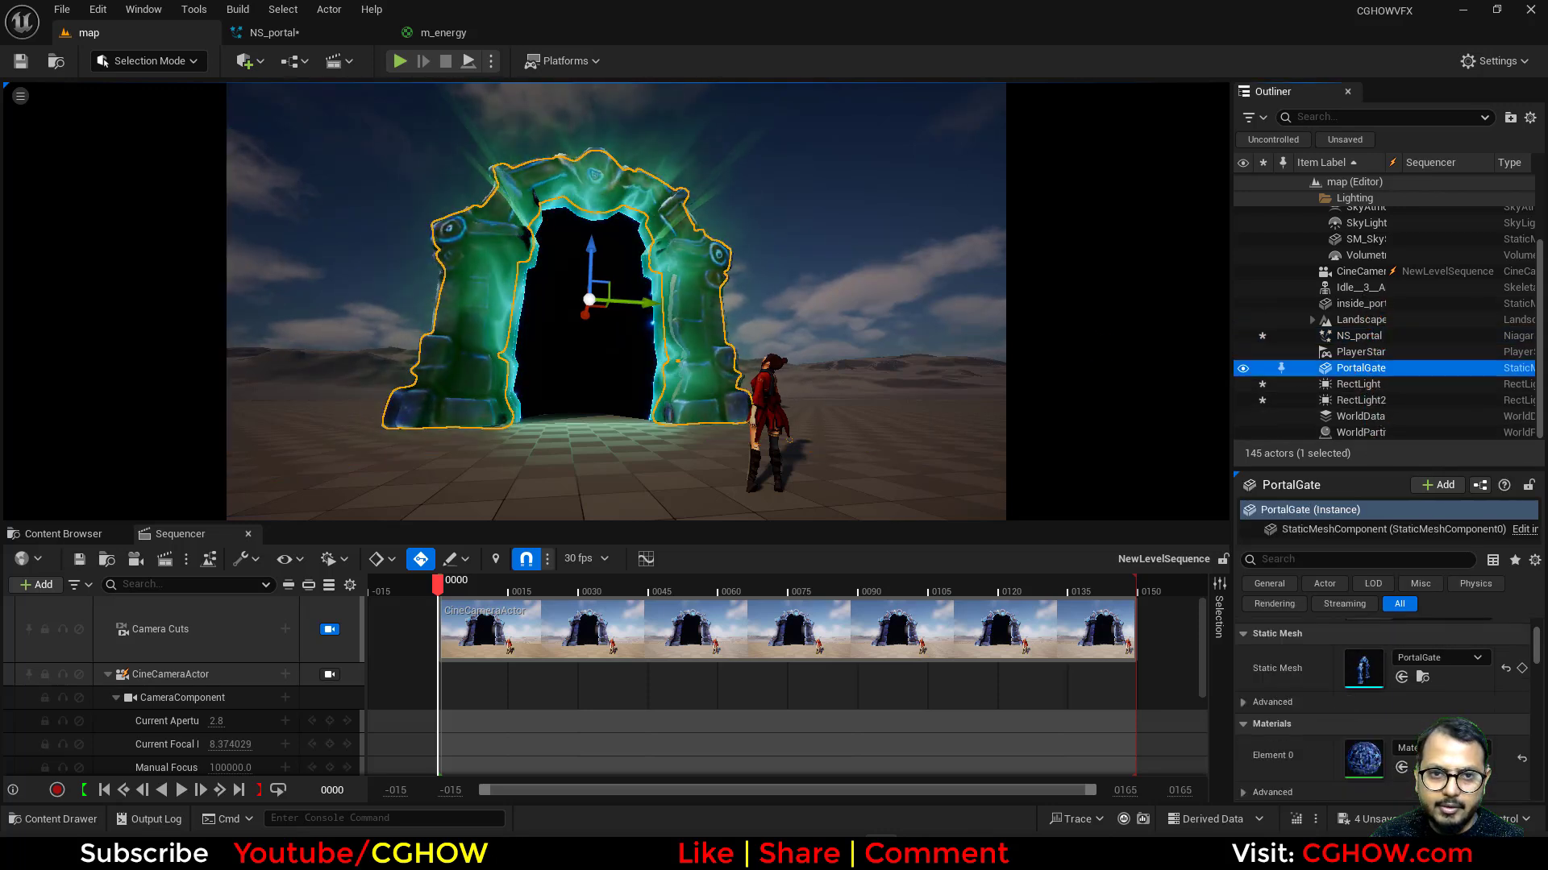
drag(646, 307, 646, 307)
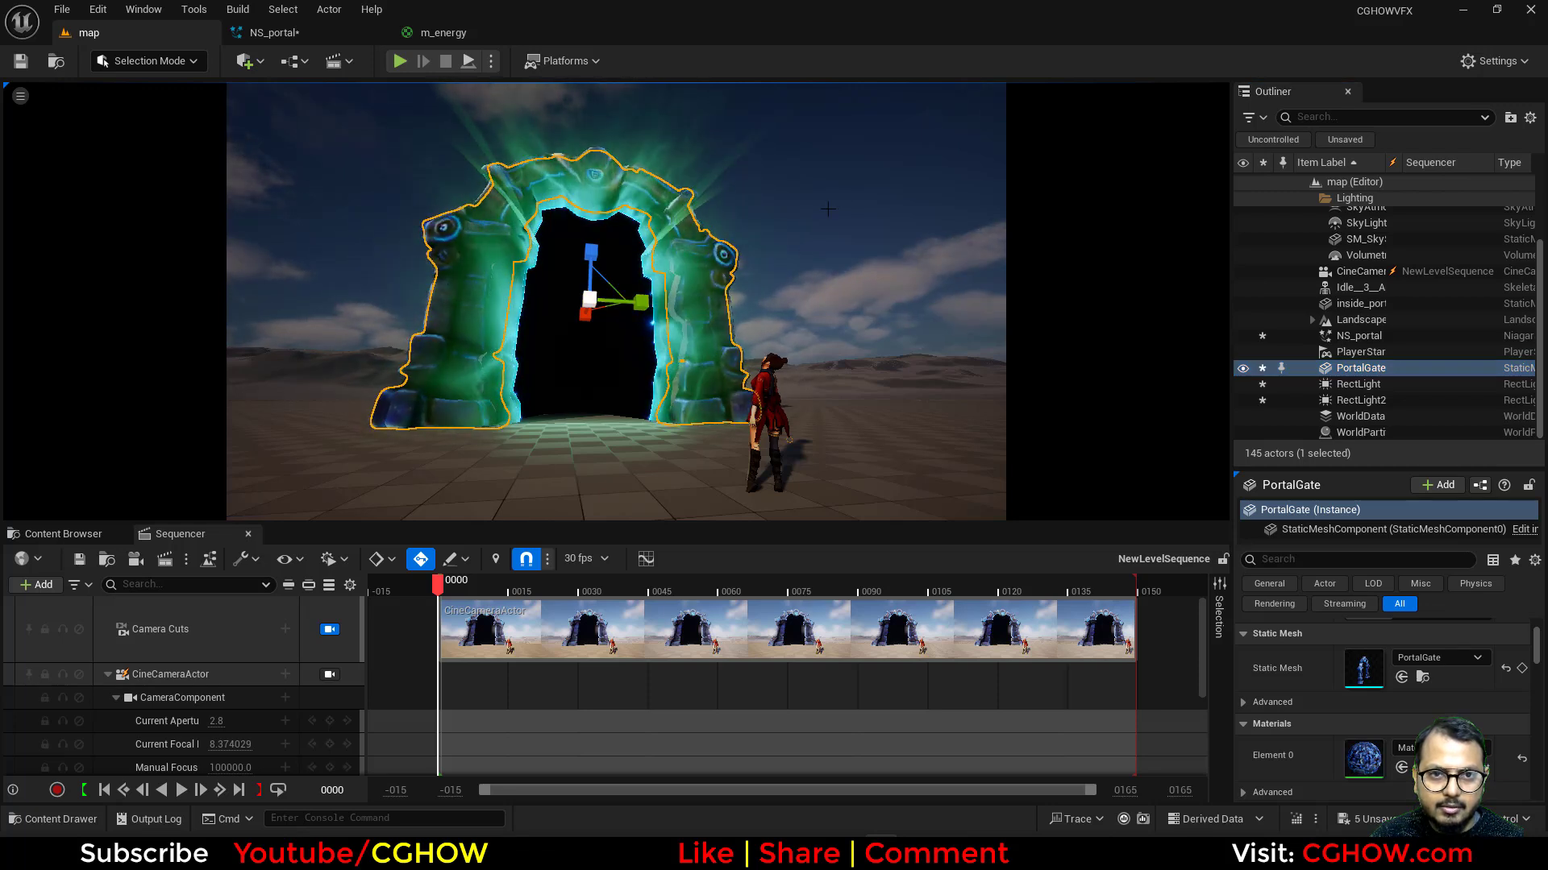
key(ctrl+z)
key(ctrl+z)
key(g)
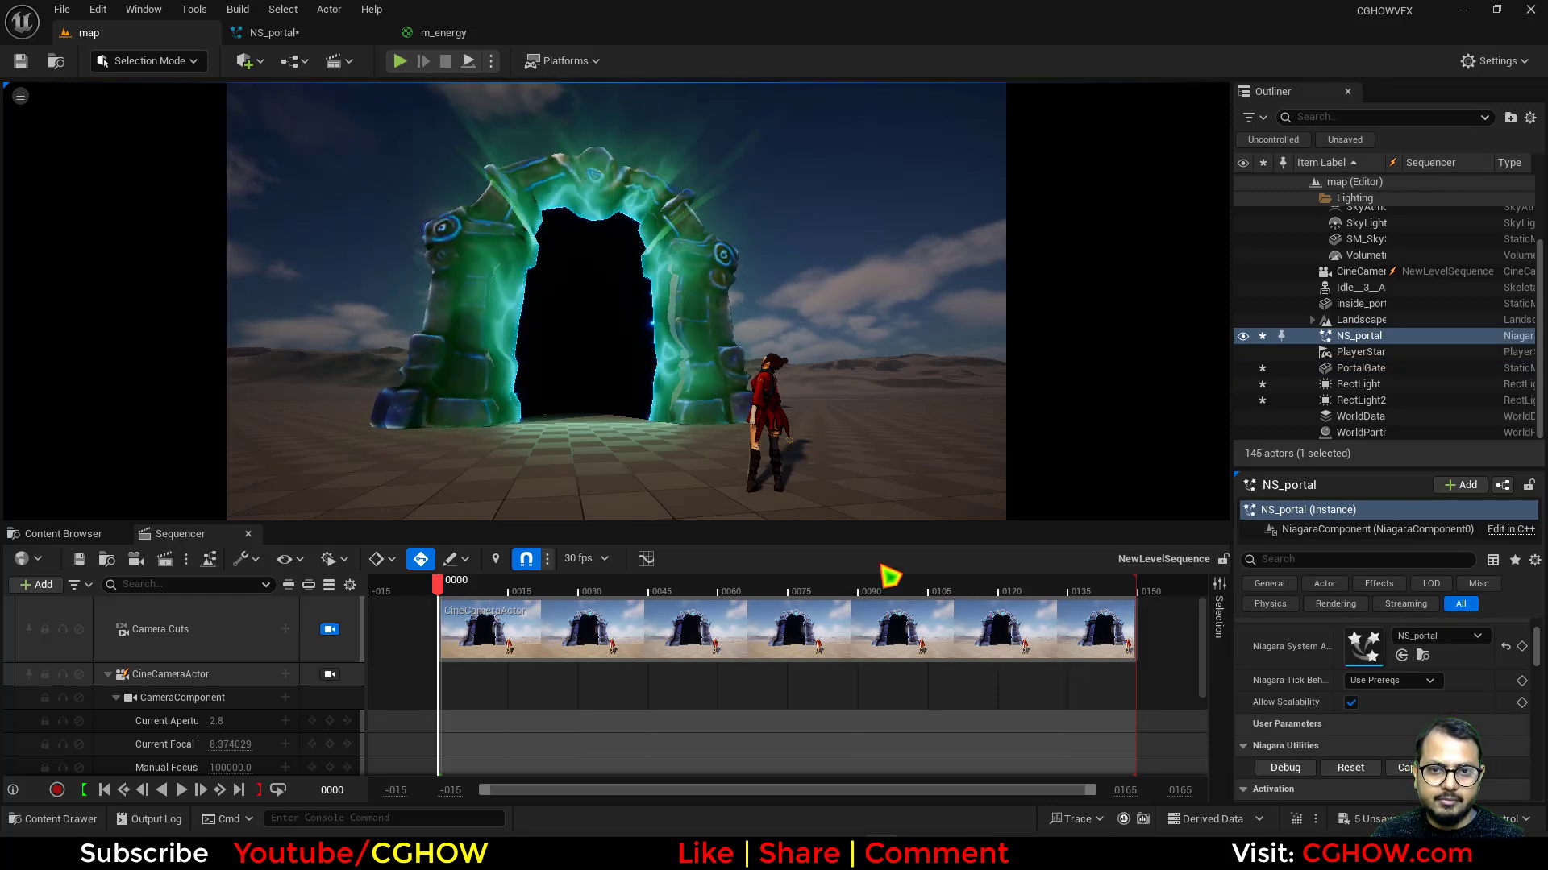
Duplicate RectLight and move the copy out of the gateway toward the character.
click(244, 62)
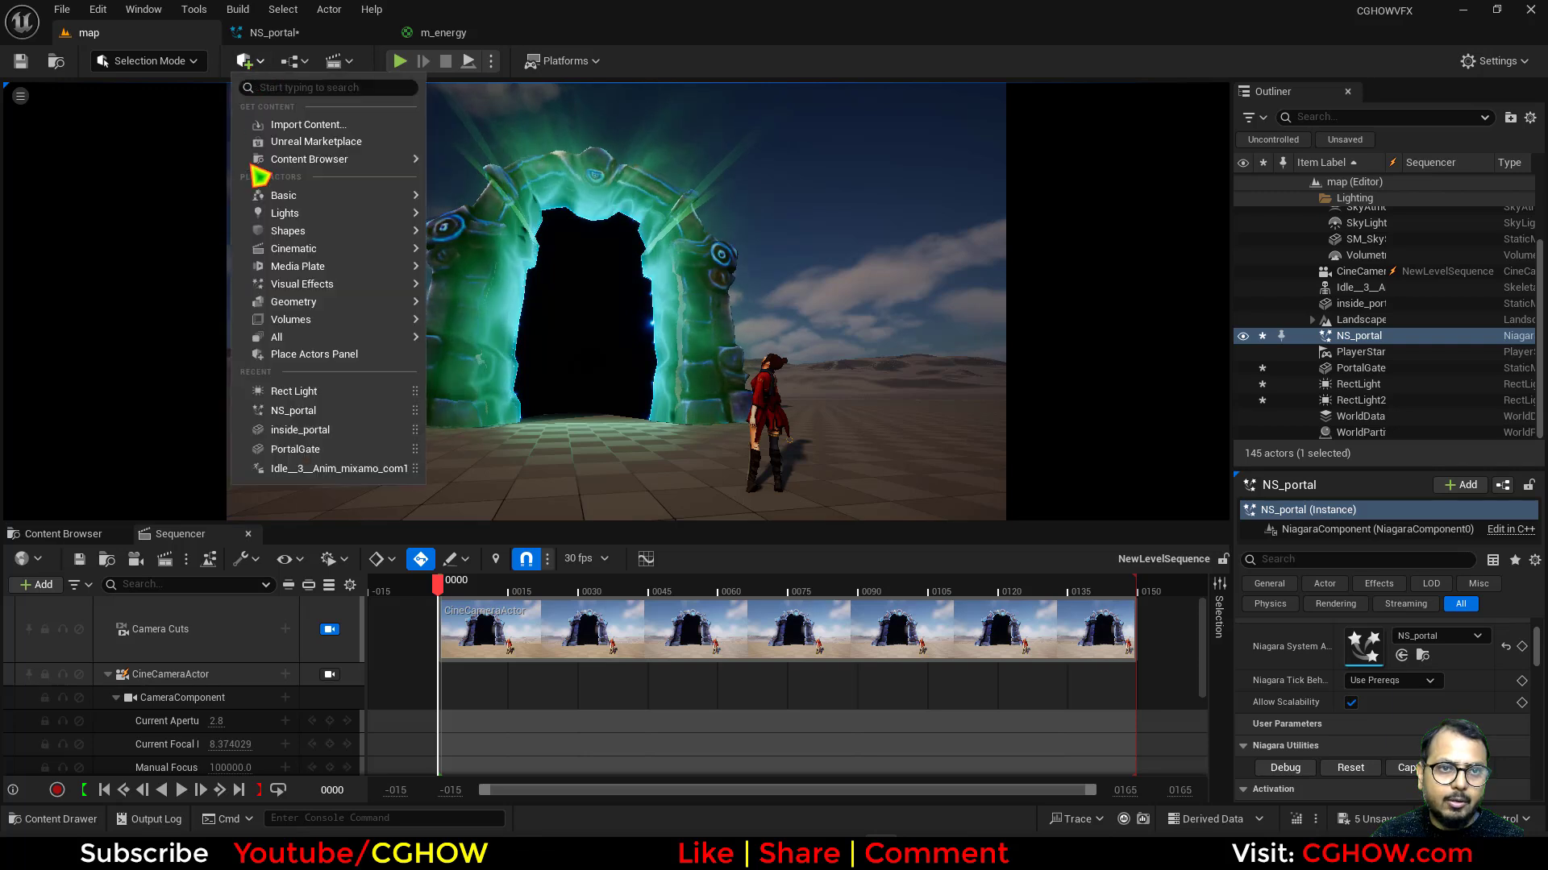
mouse_move(375, 214)
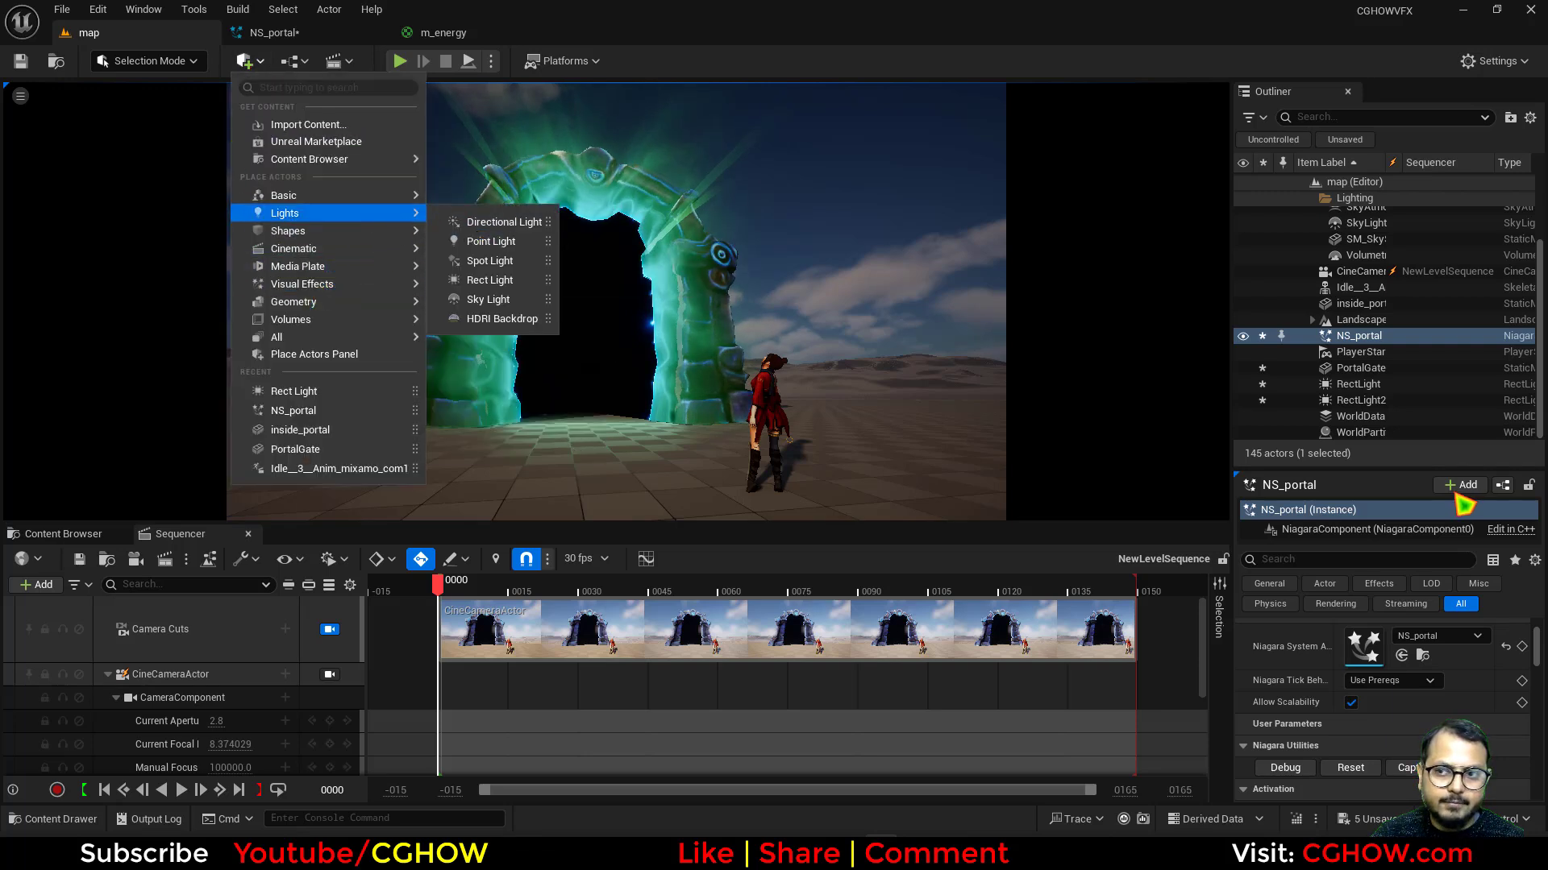
click(1362, 400)
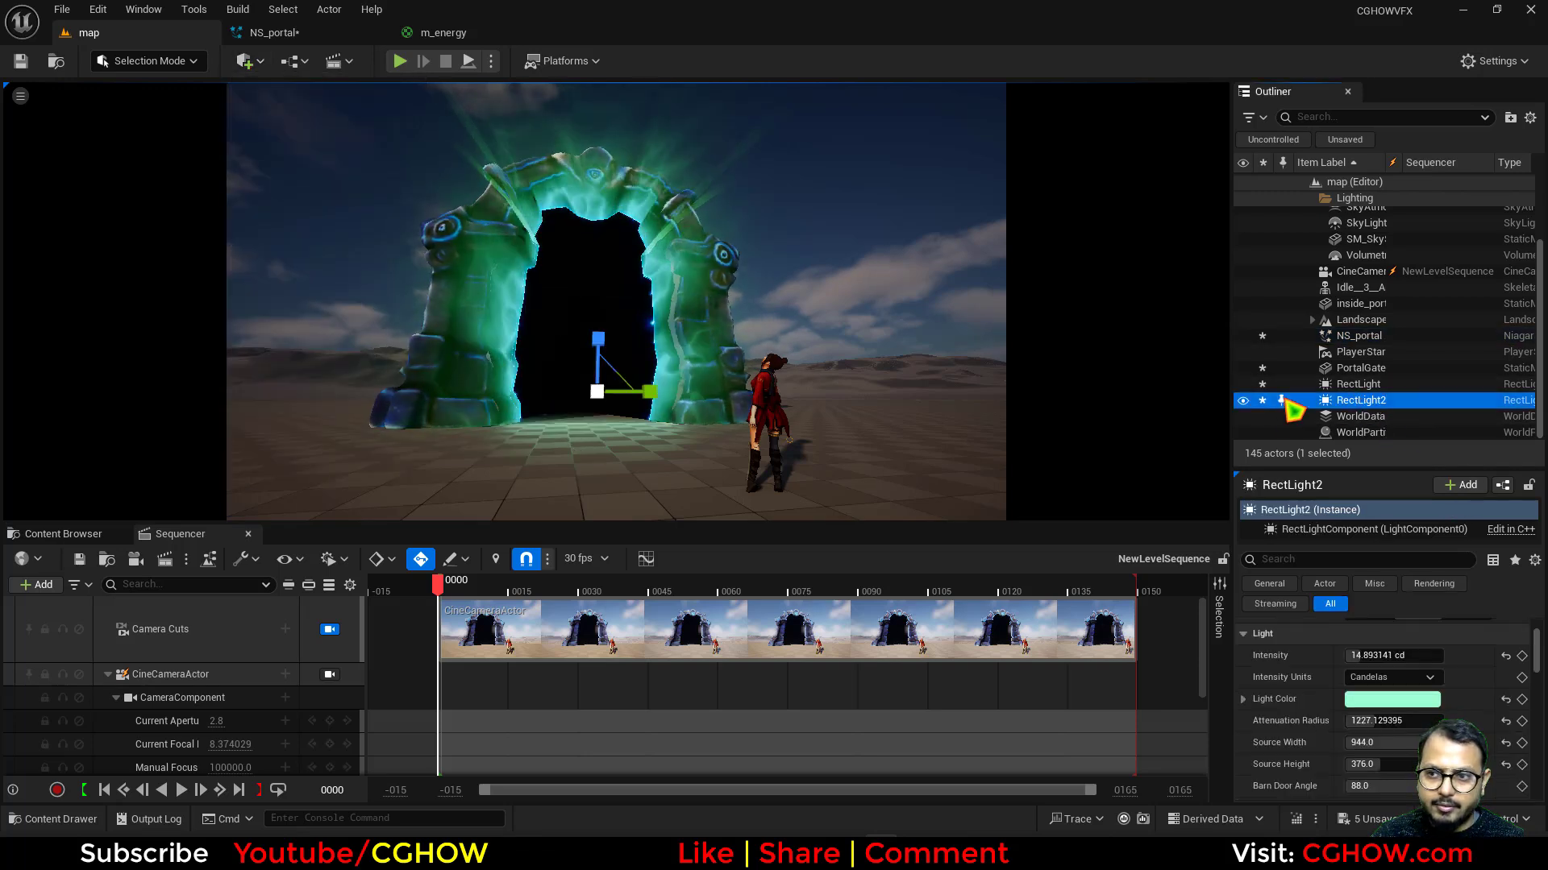
click(1338, 387)
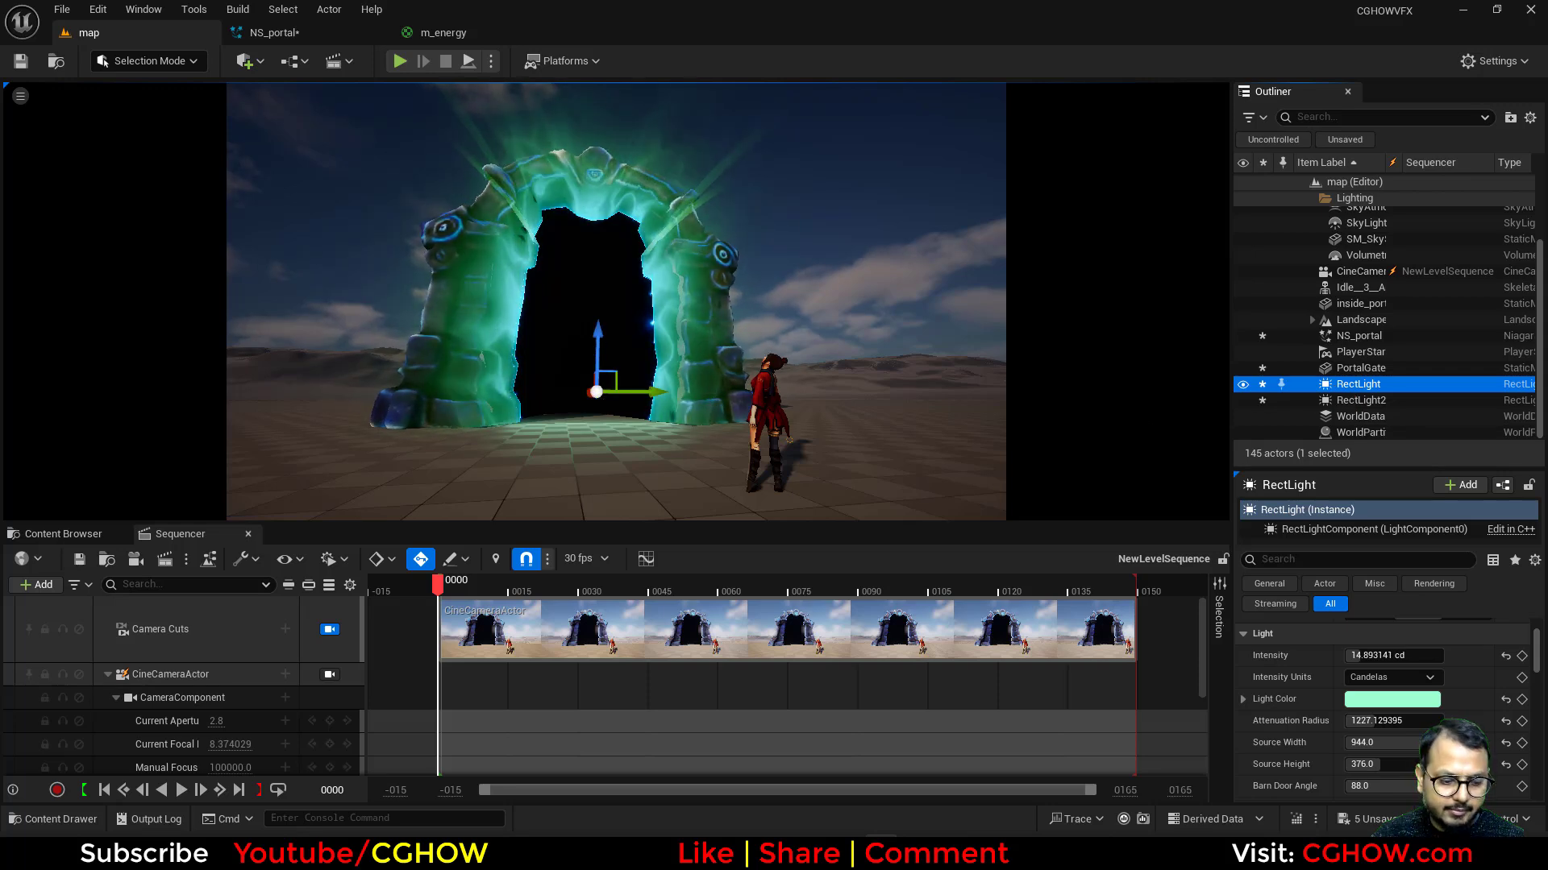
key(ctrl+d)
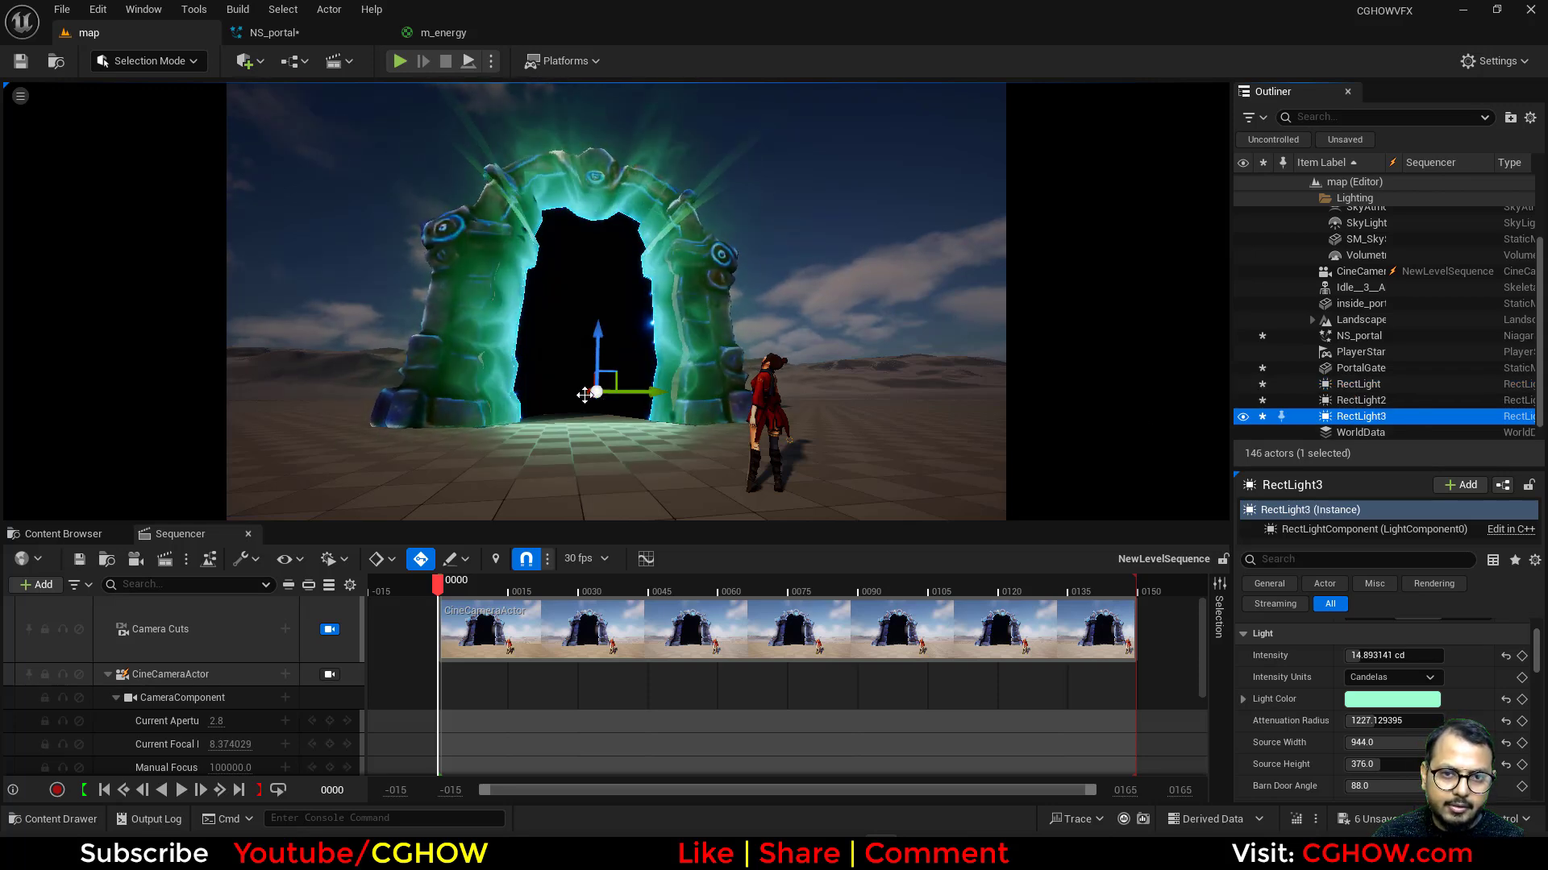
drag(591, 392, 635, 390)
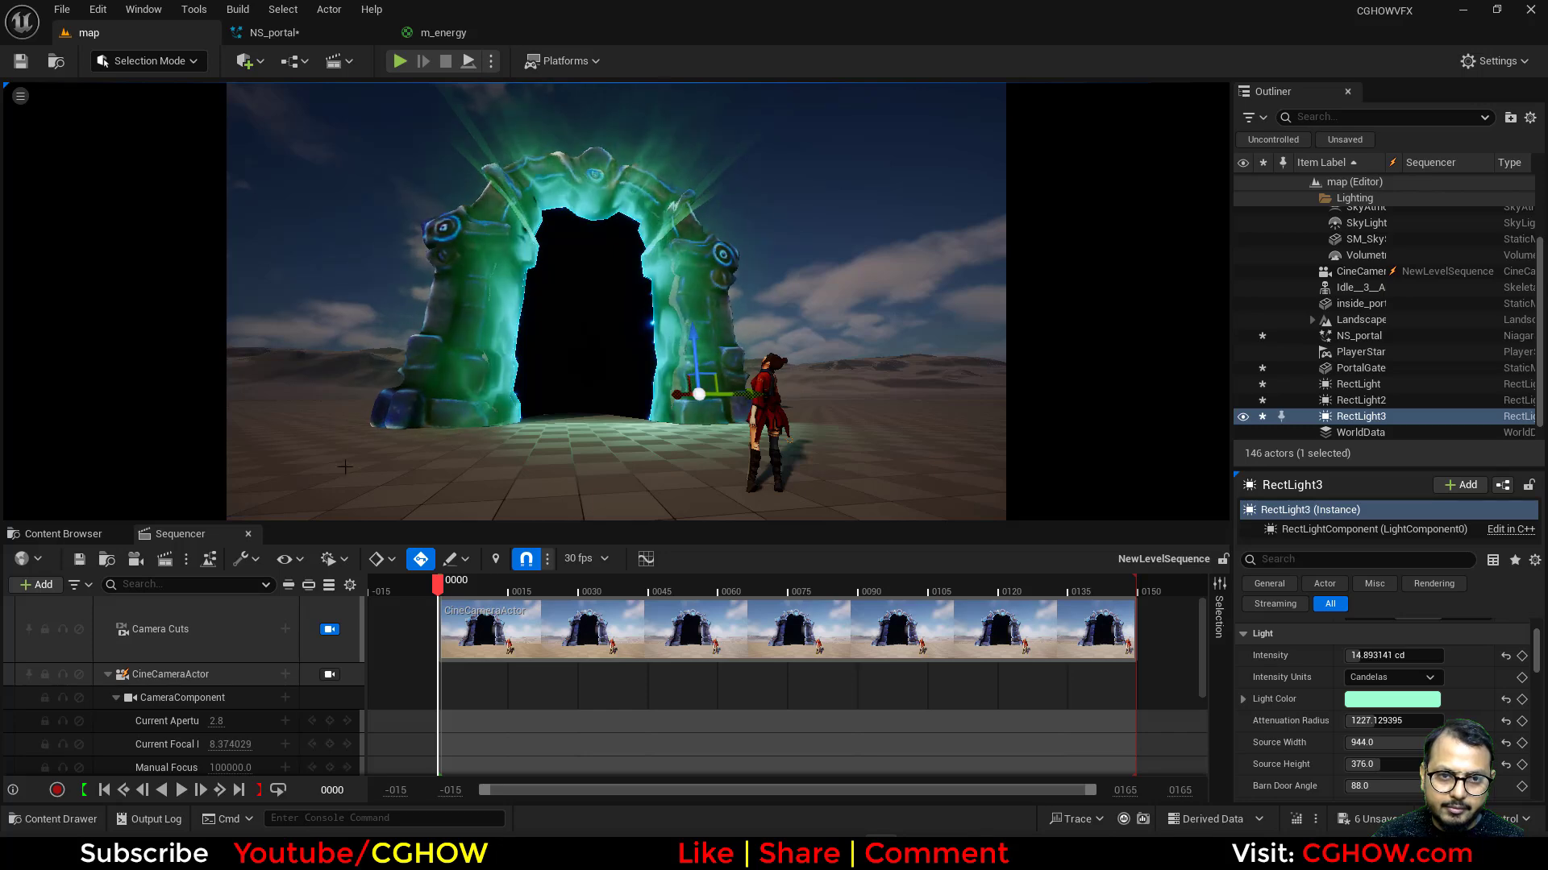
Leave the sequence camera view and position the duplicated rect light directly in front of the character.
click(331, 631)
right_drag(516, 420, 644, 452)
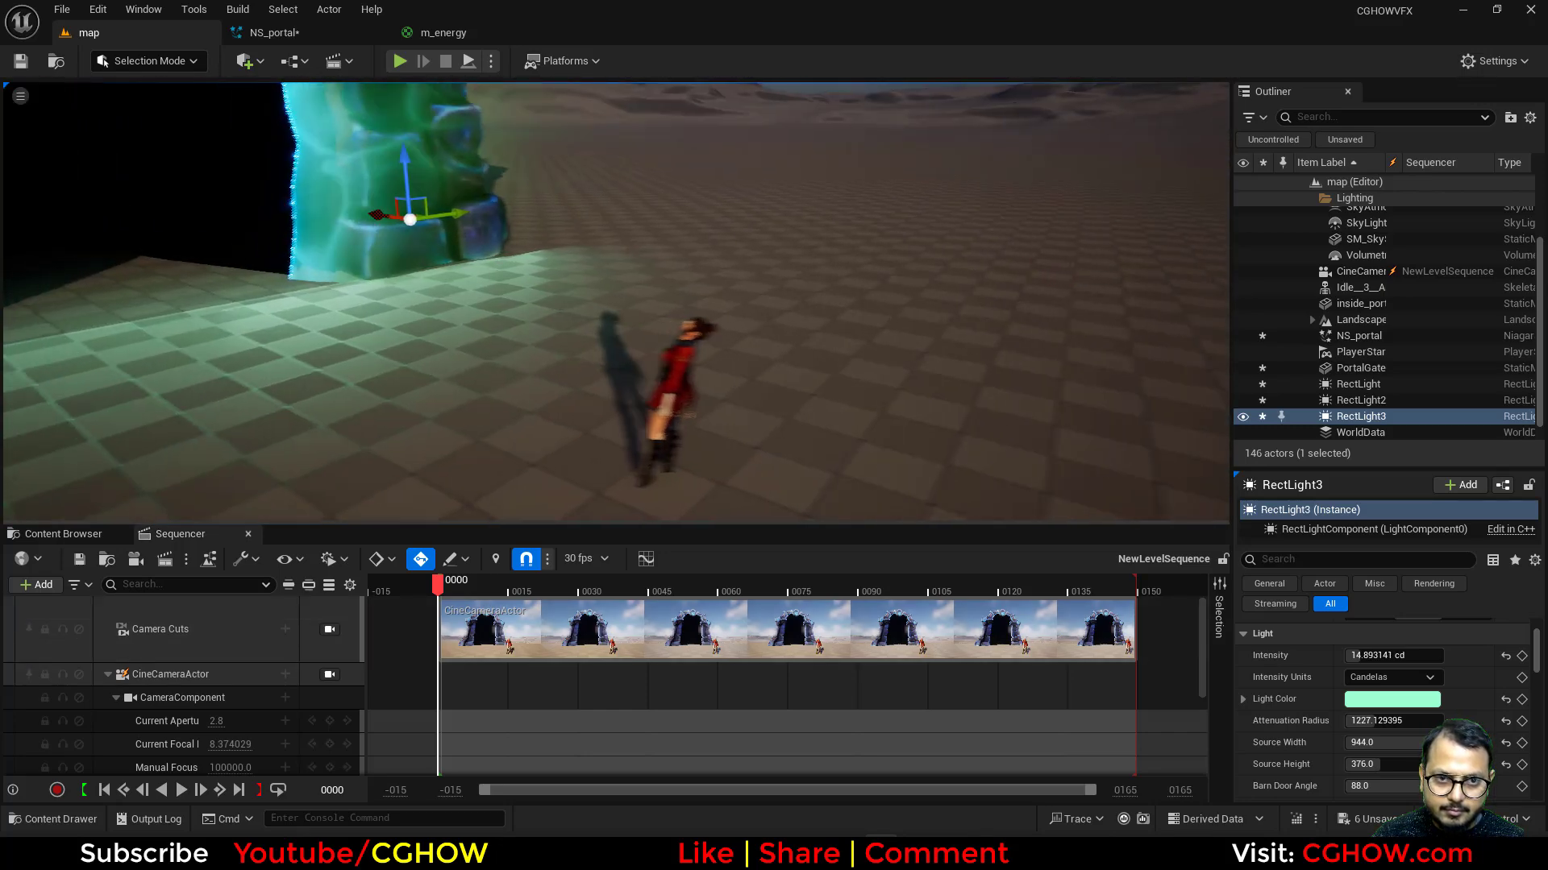
right_drag(546, 276, 516, 276)
drag(416, 217, 704, 328)
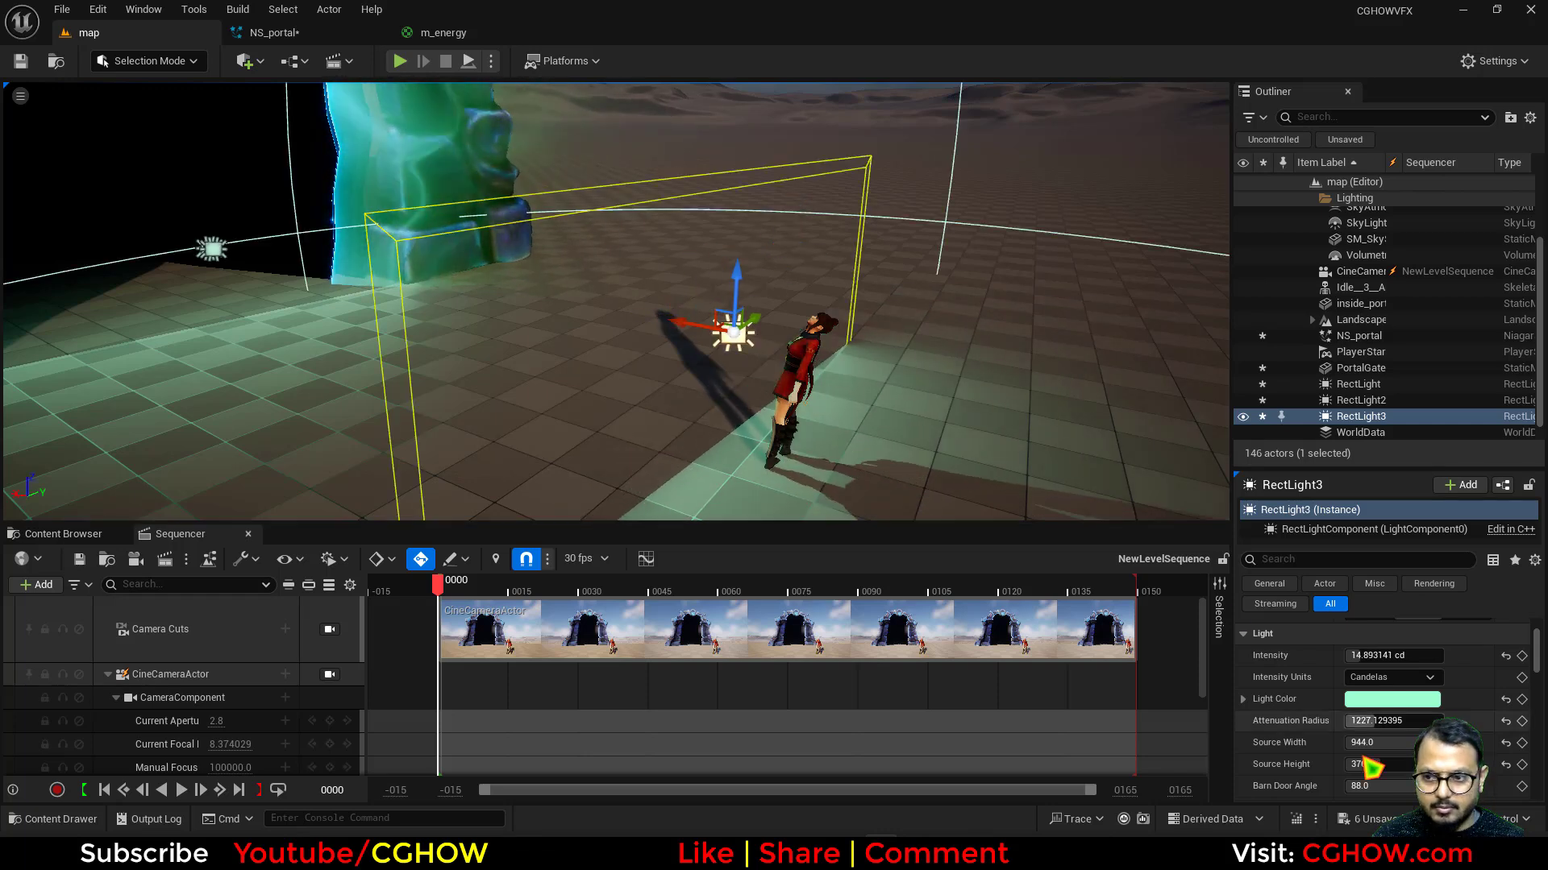
Set the duplicated rect light's Source Width to 104 and Source Height to 160, and rotate the light beside the character.
drag(1436, 743, 1363, 764)
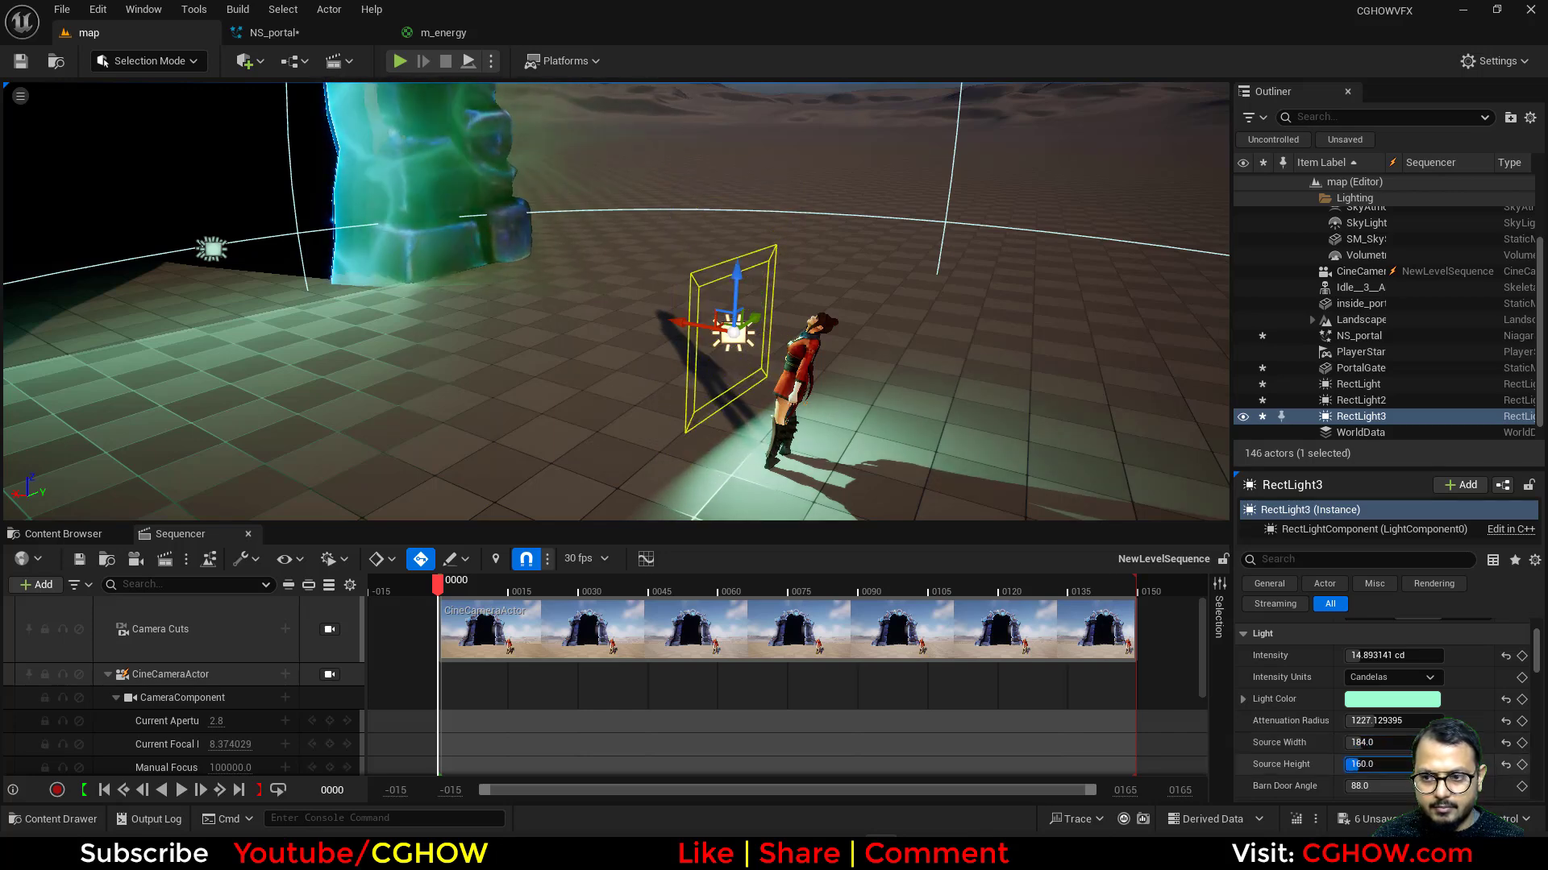
right_drag(673, 172, 767, 297)
key(e)
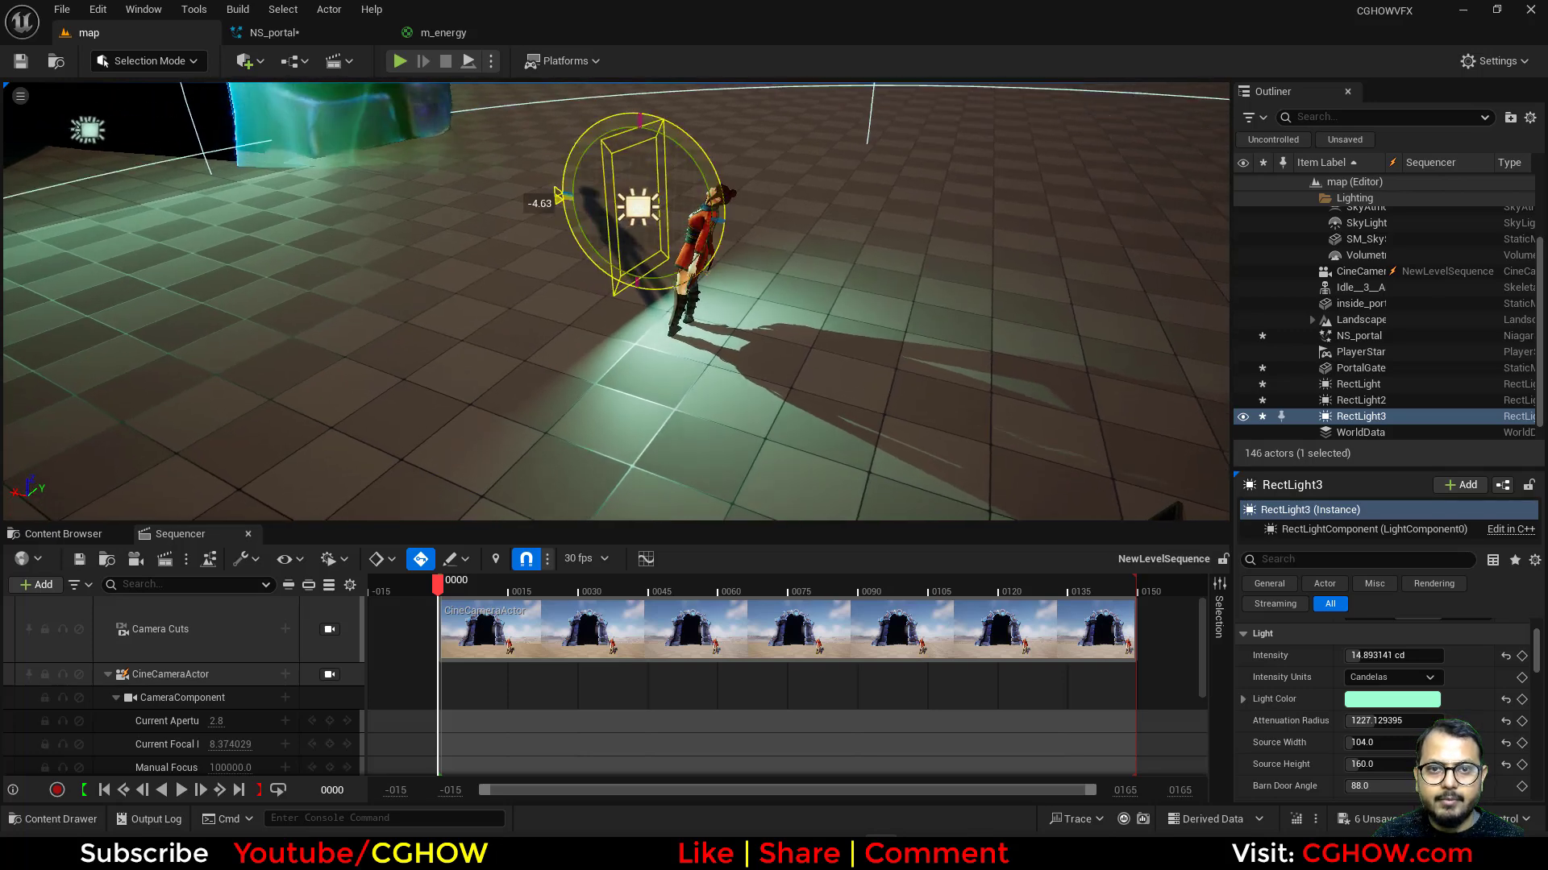
key(w)
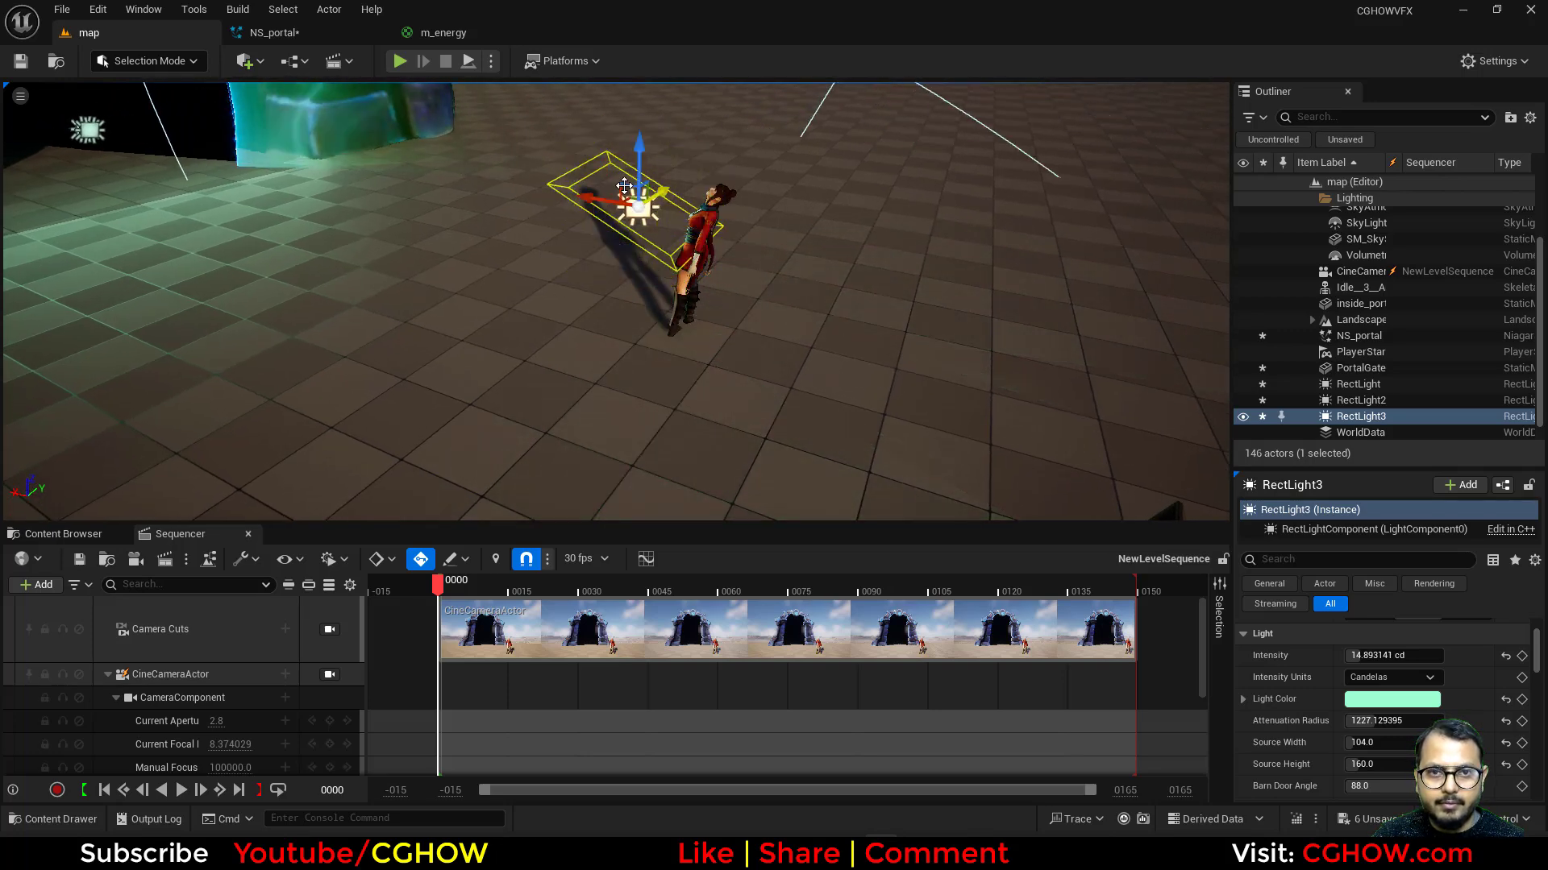